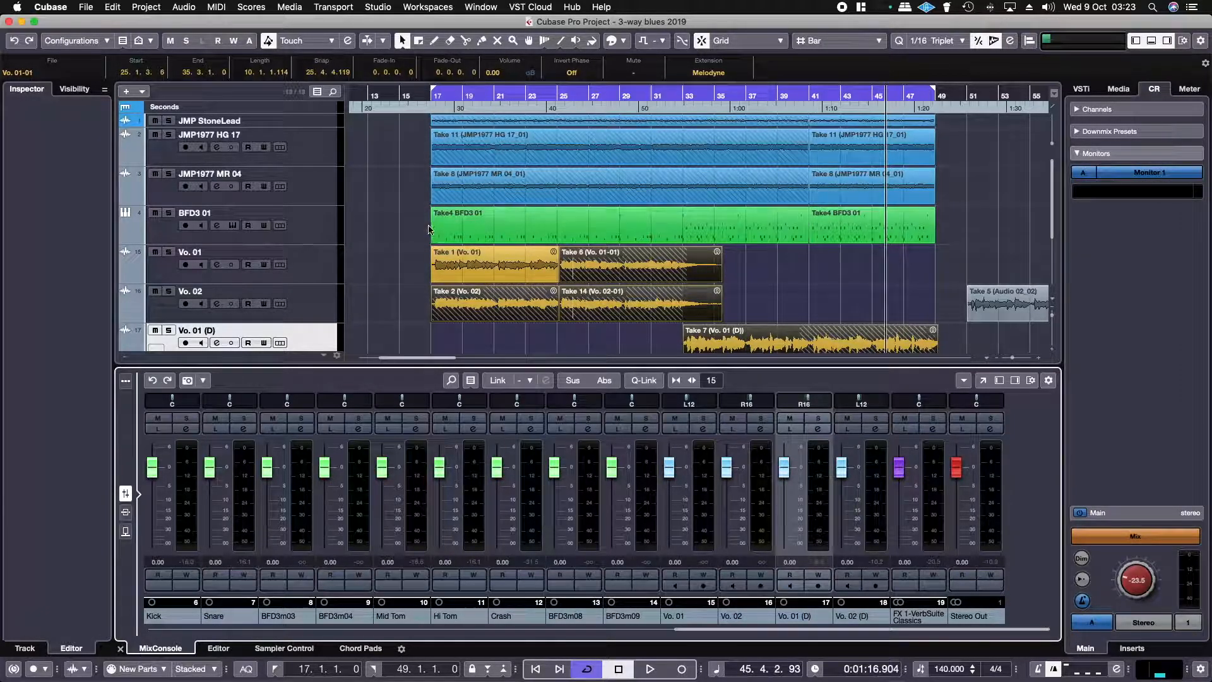
Bring the MixConsole 2 window of the 3-way blues 2019 project to the front
drag(297, 128, 296, 153)
key(ctrl+Up)
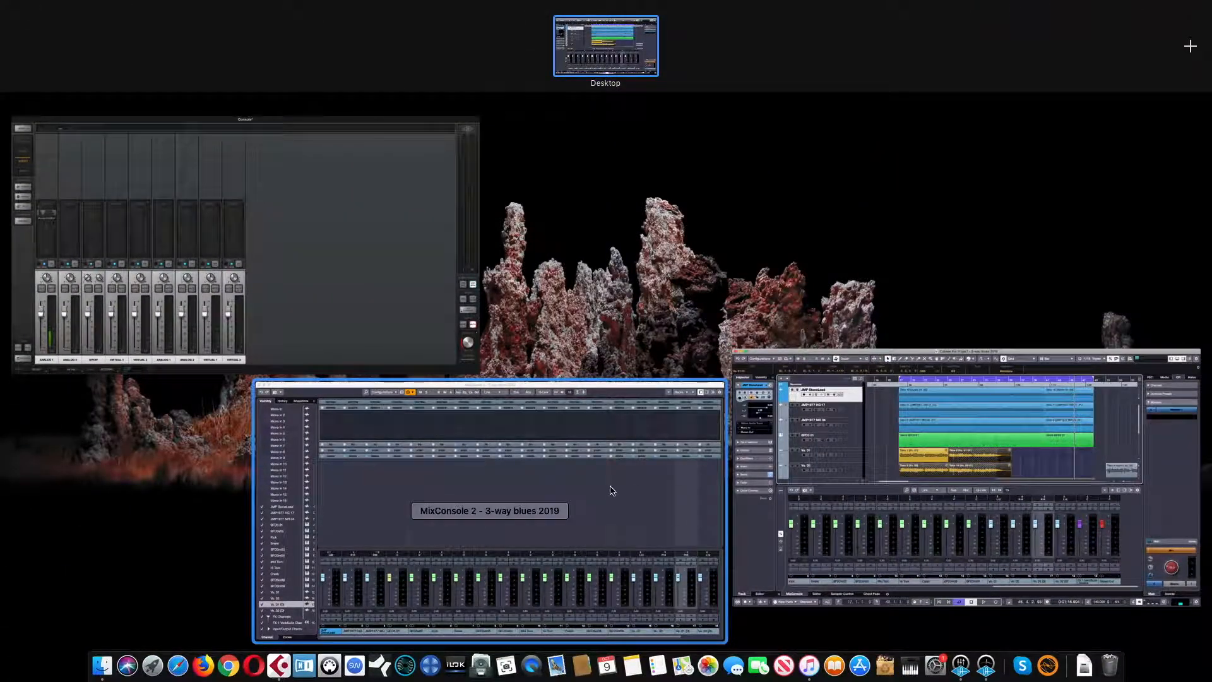
click(610, 490)
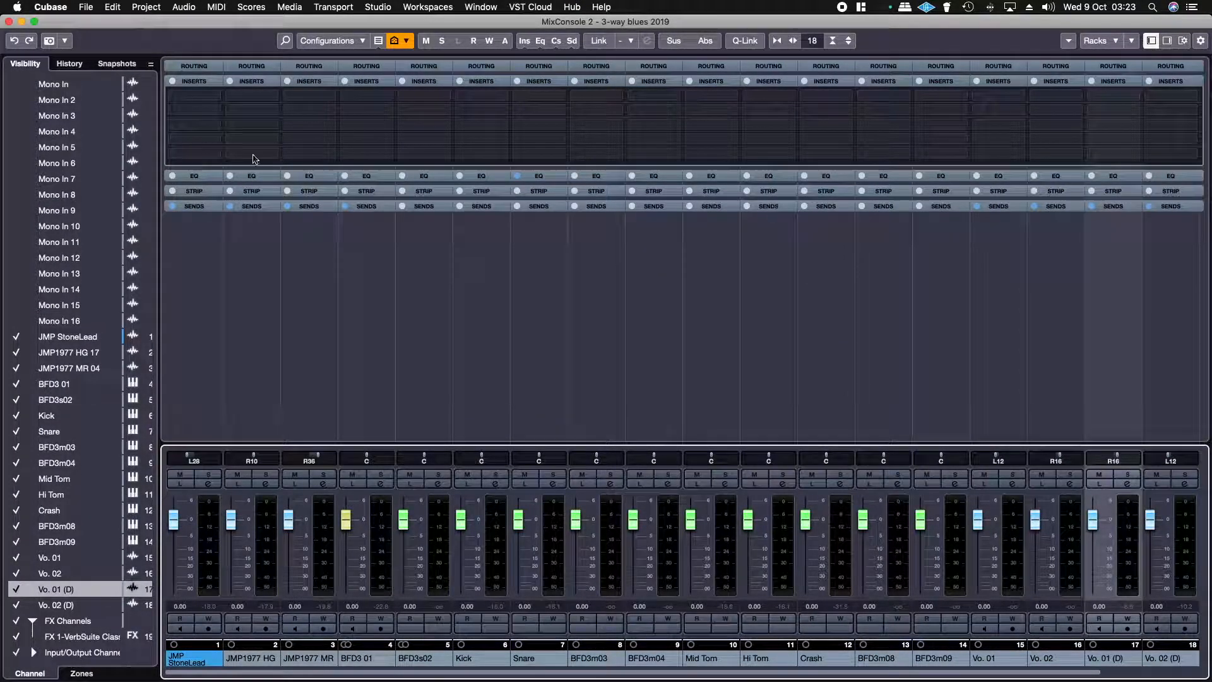
Insert Relay in the first insert slot of JMP StoneLead and copy it to the same slot on every channel through Vo. 02 (D)
click(211, 96)
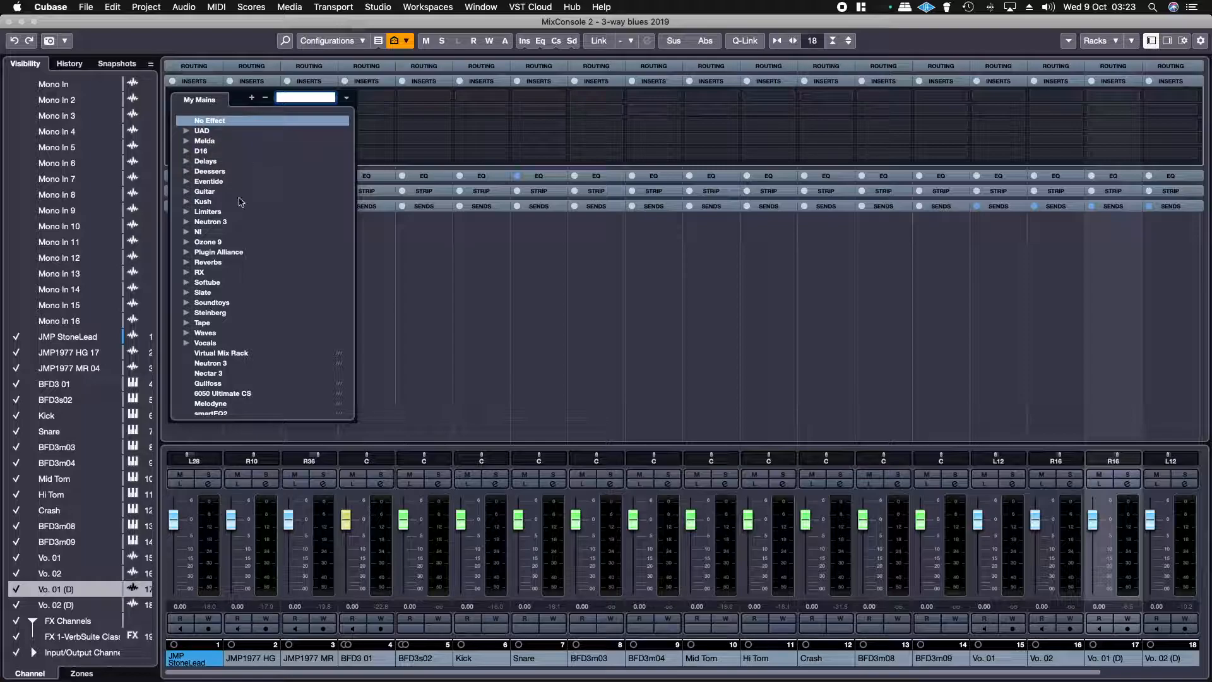
scroll(228, 292, down, 2)
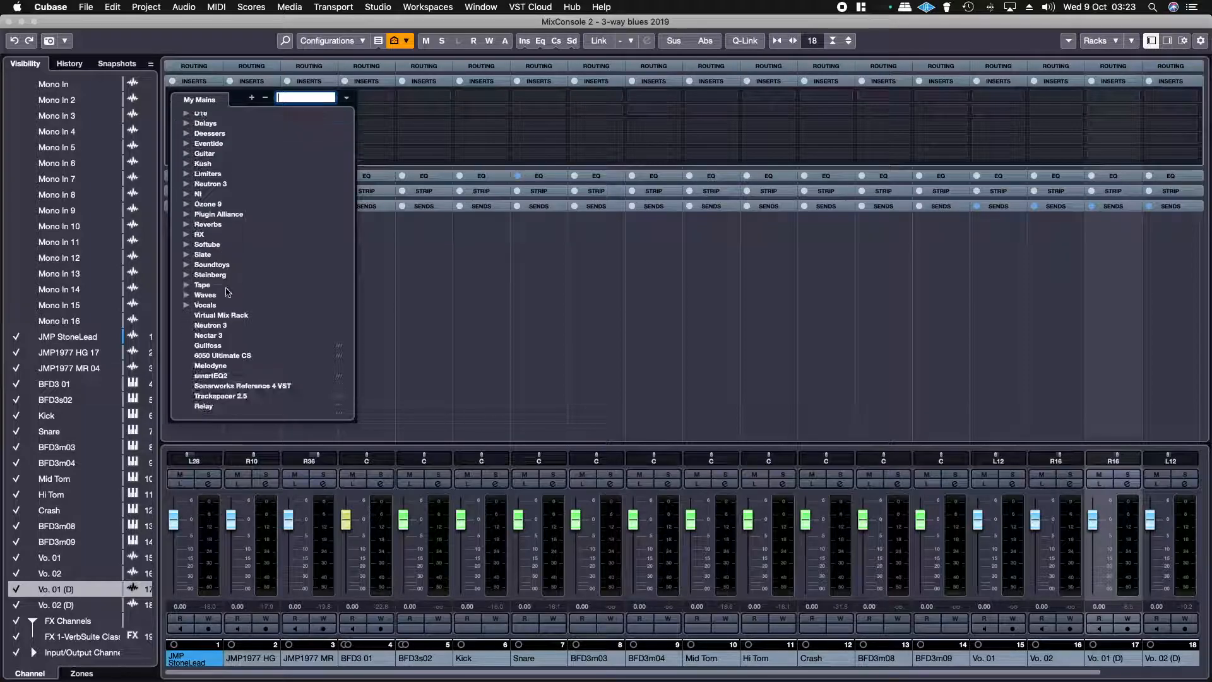
click(204, 406)
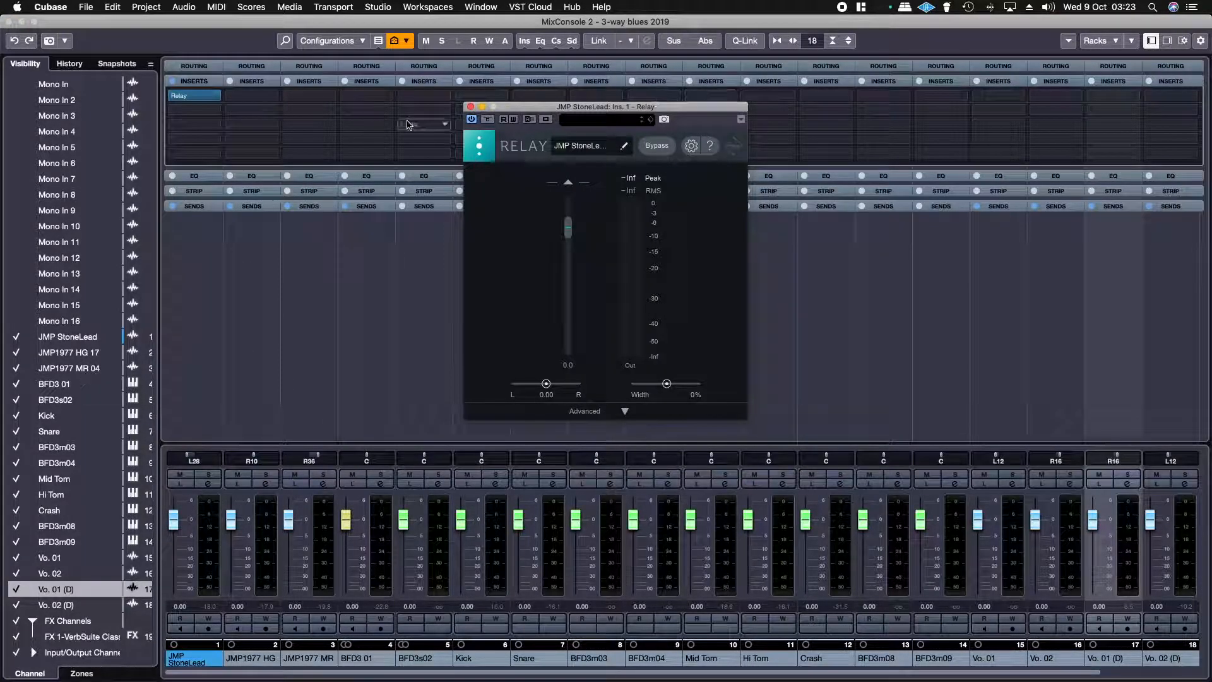
click(471, 106)
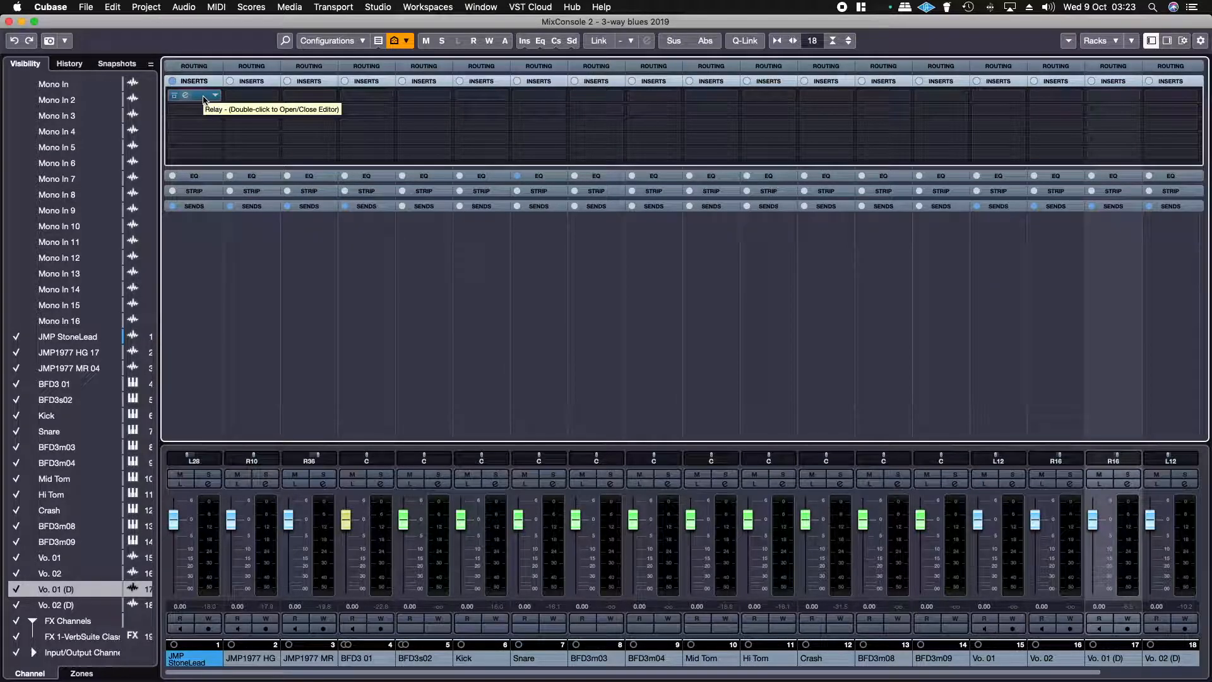
drag(202, 99, 1154, 101)
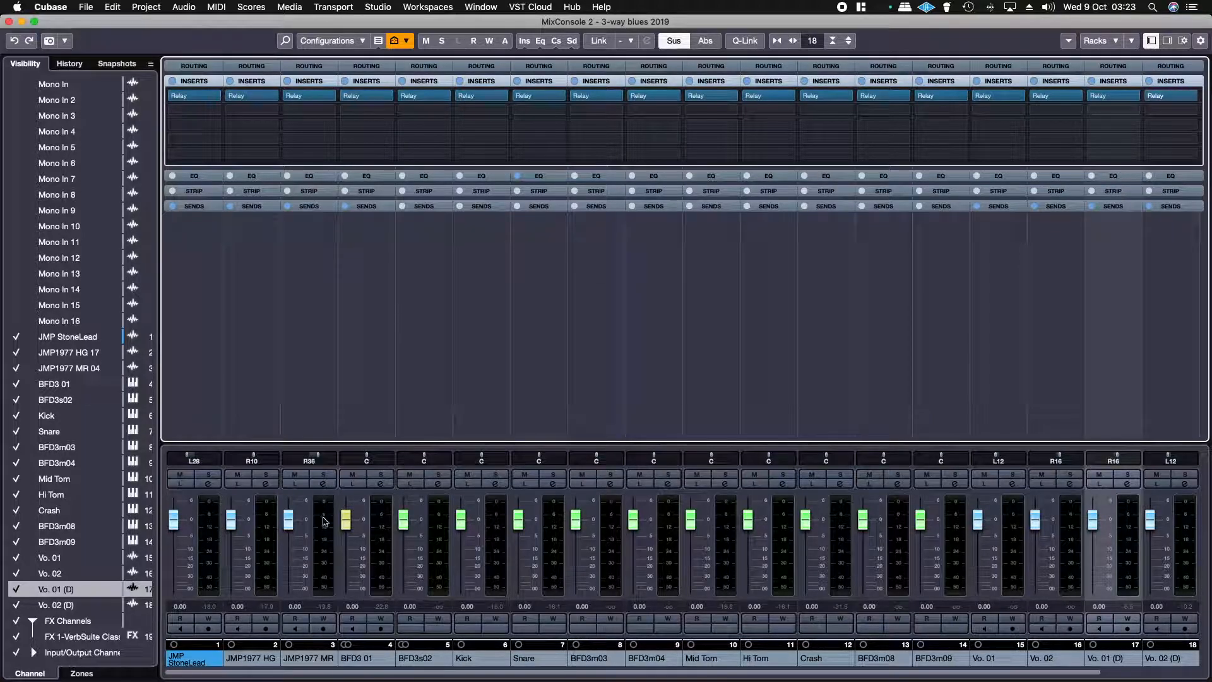
Lower the JMP1977 MR channel fader and reset it to its default level of 0.00
drag(289, 520, 296, 555)
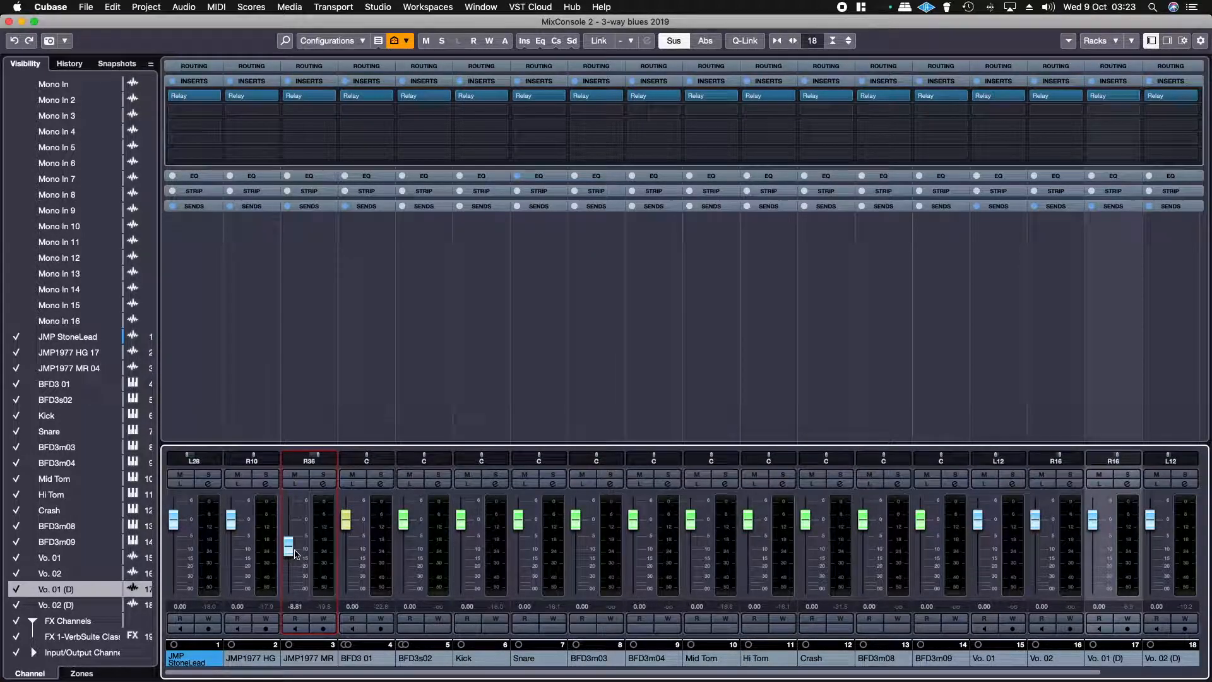
super+click(289, 549)
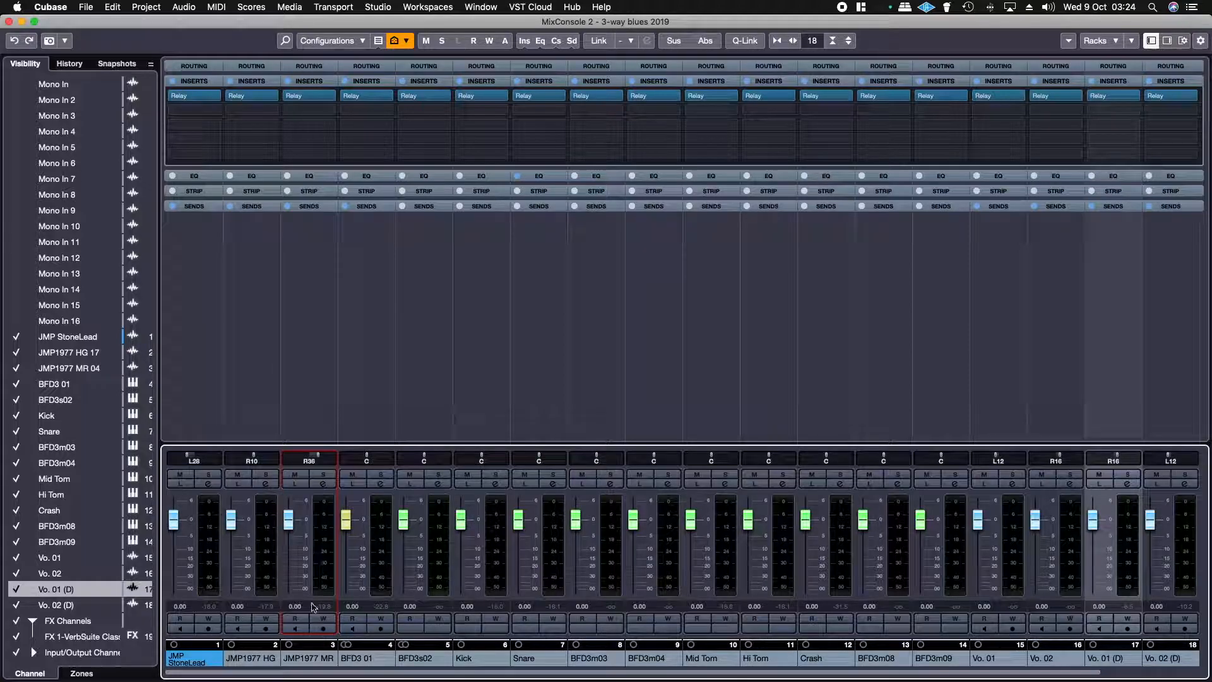
Insert Neutron 3 in the first insert slot of the Stereo Out channel
drag(402, 672, 647, 663)
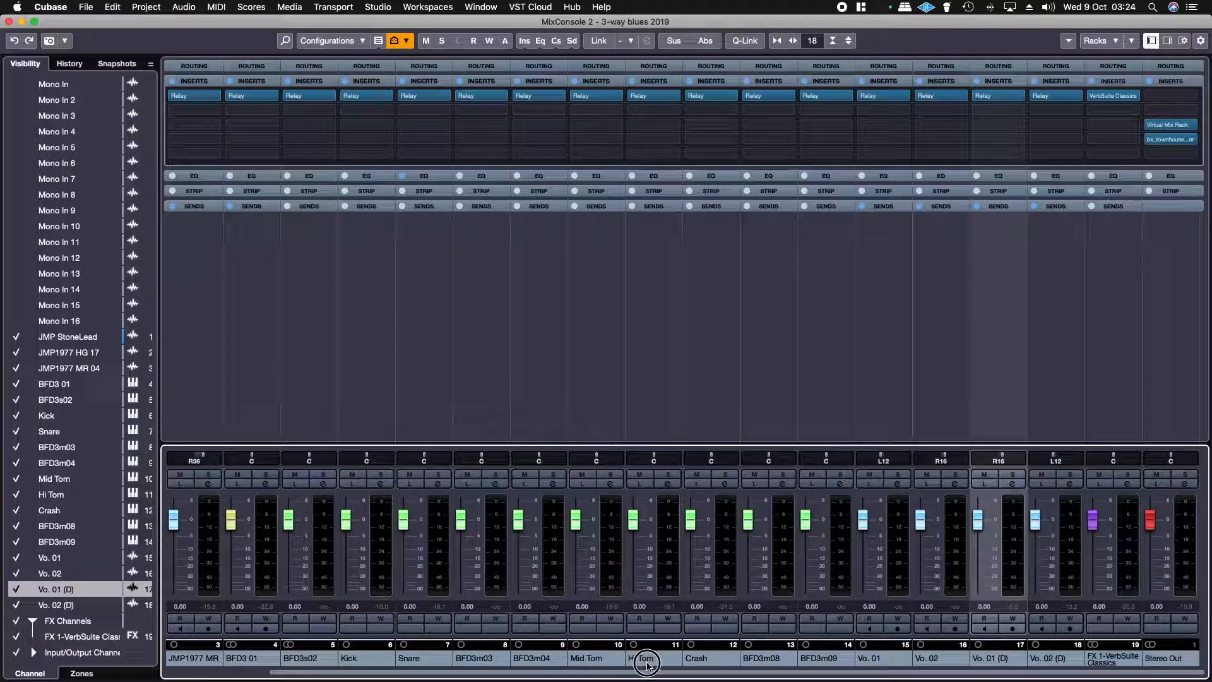
click(646, 663)
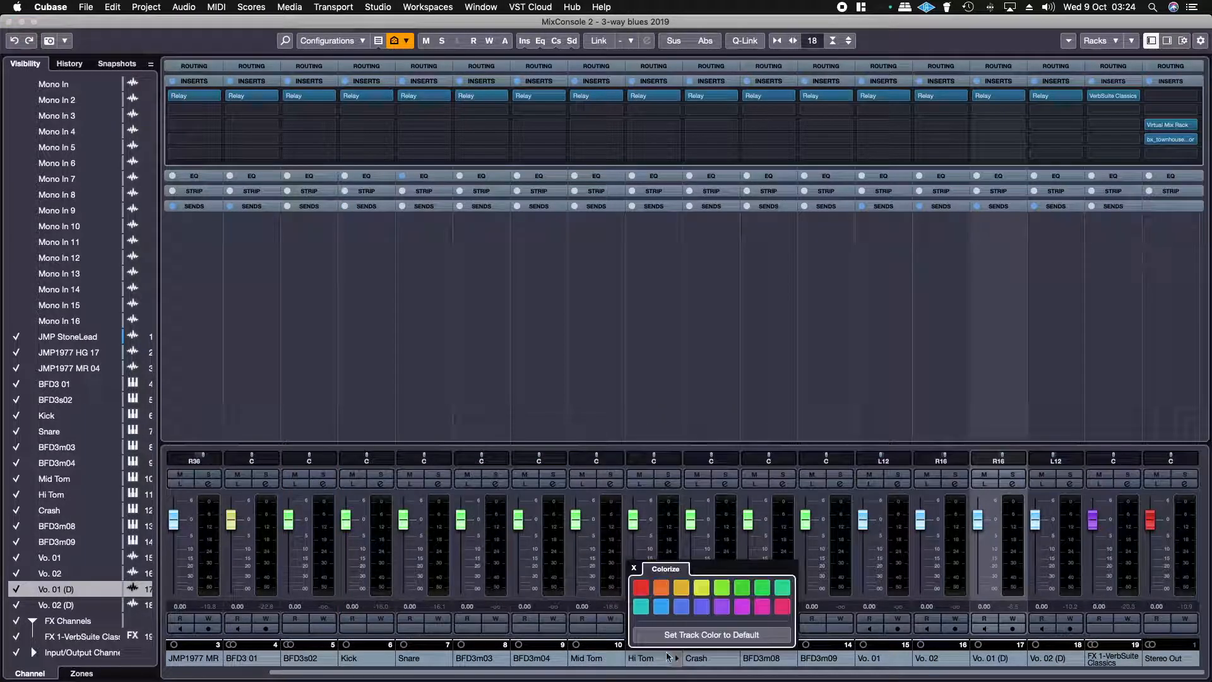
click(1192, 111)
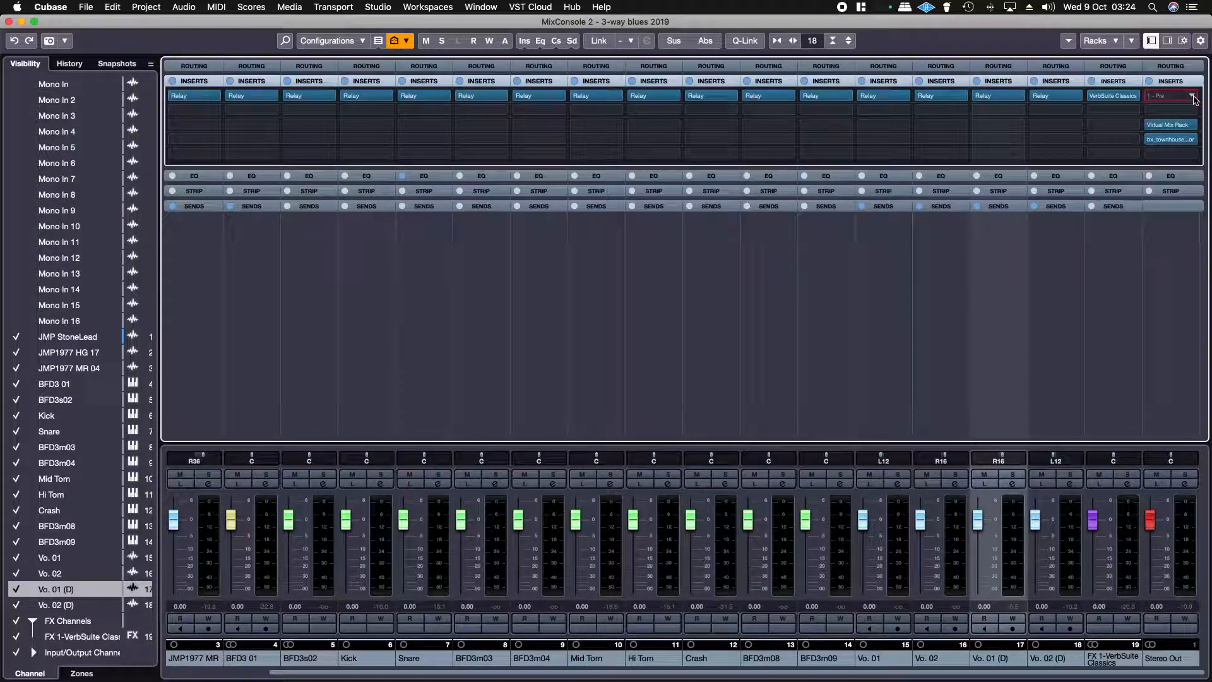
scroll(1103, 293, down, 4)
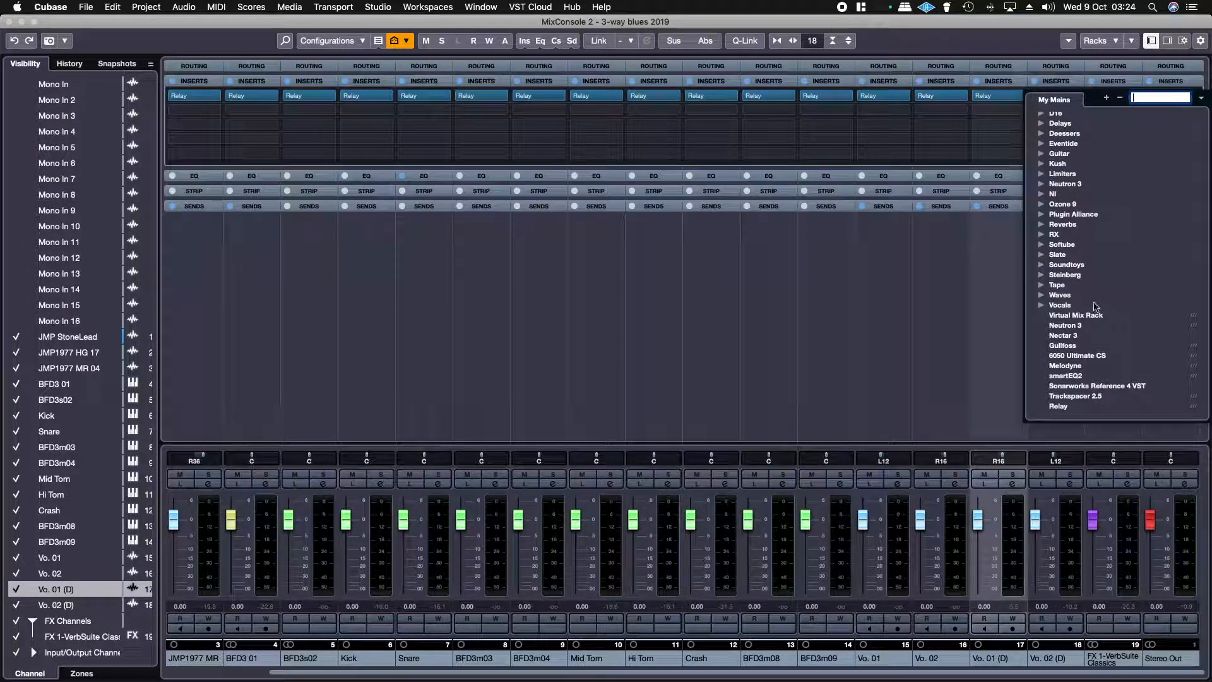
click(1071, 326)
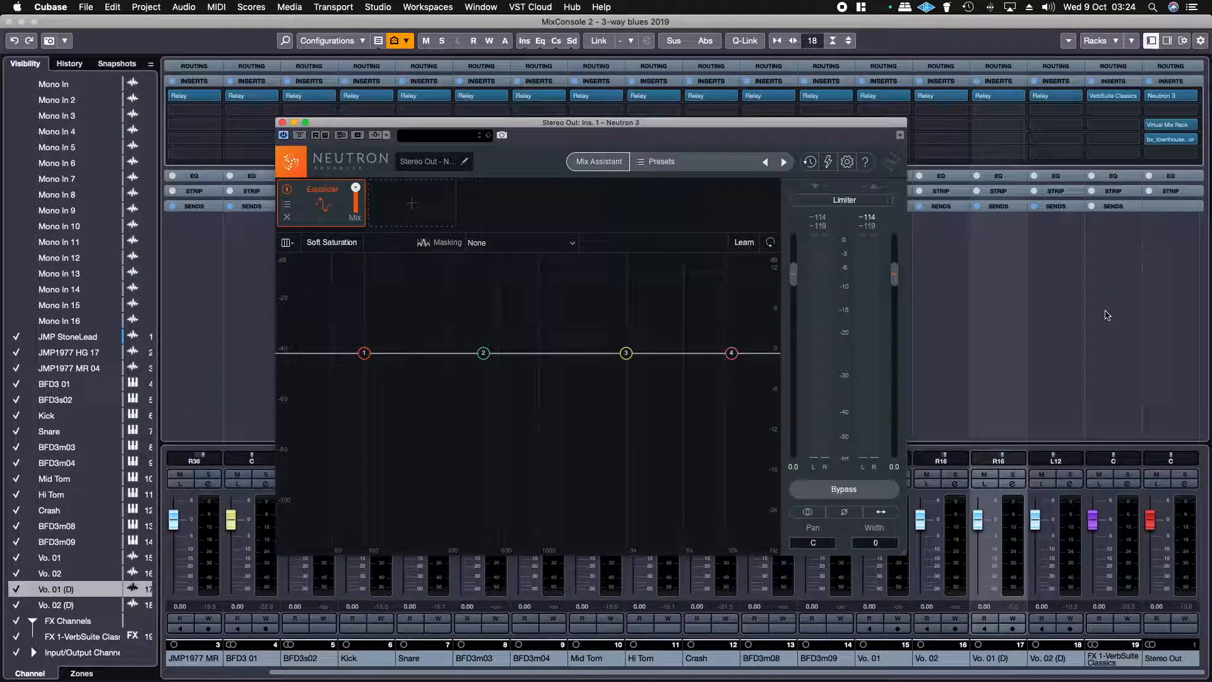
Start Neutron's Mix Assistant in Balance mode and proceed past the introduction to the focus selection
click(595, 163)
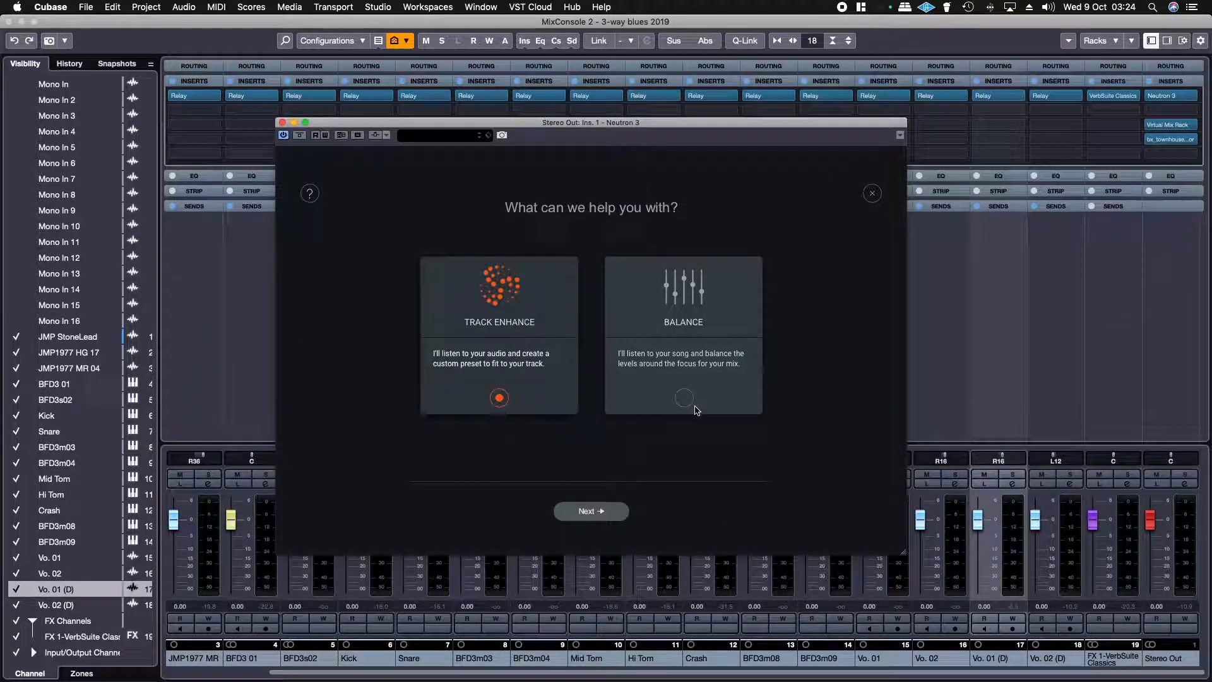
click(687, 399)
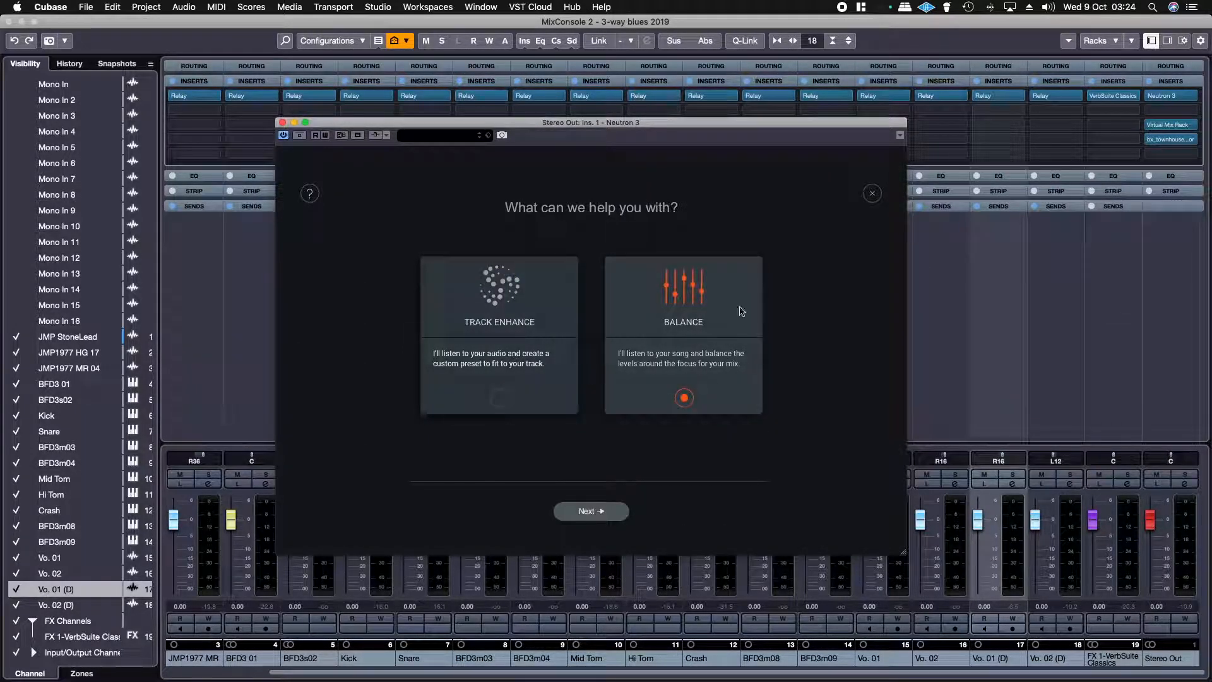
click(594, 513)
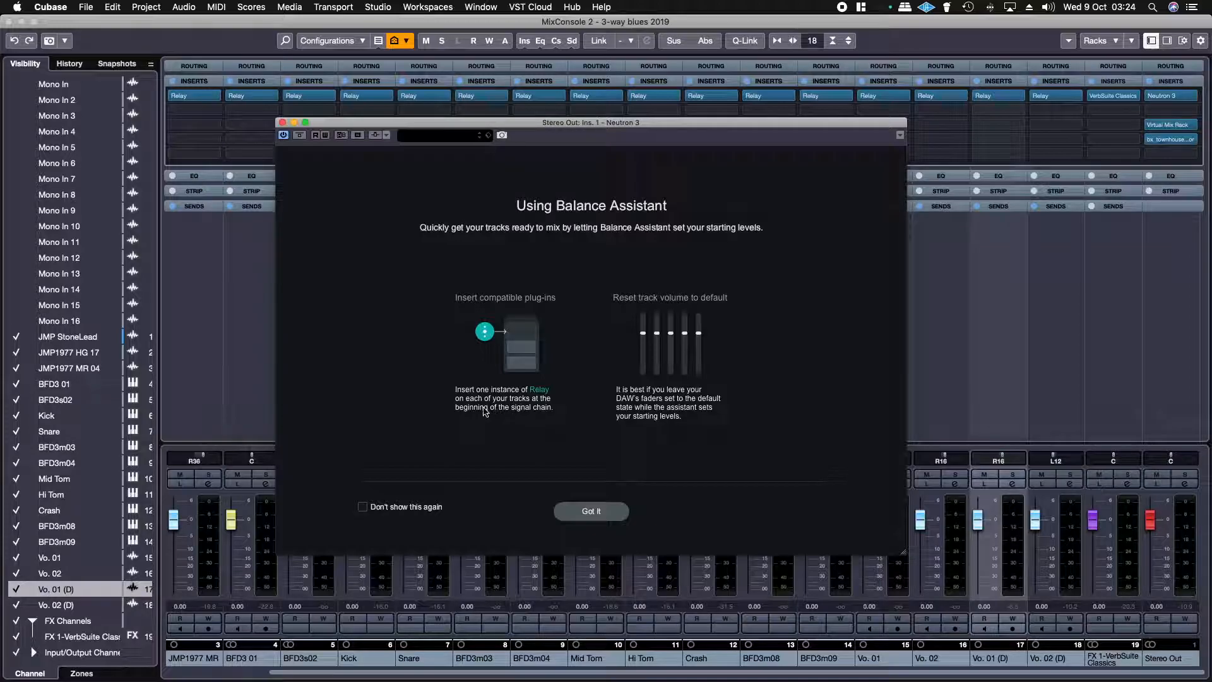
click(587, 511)
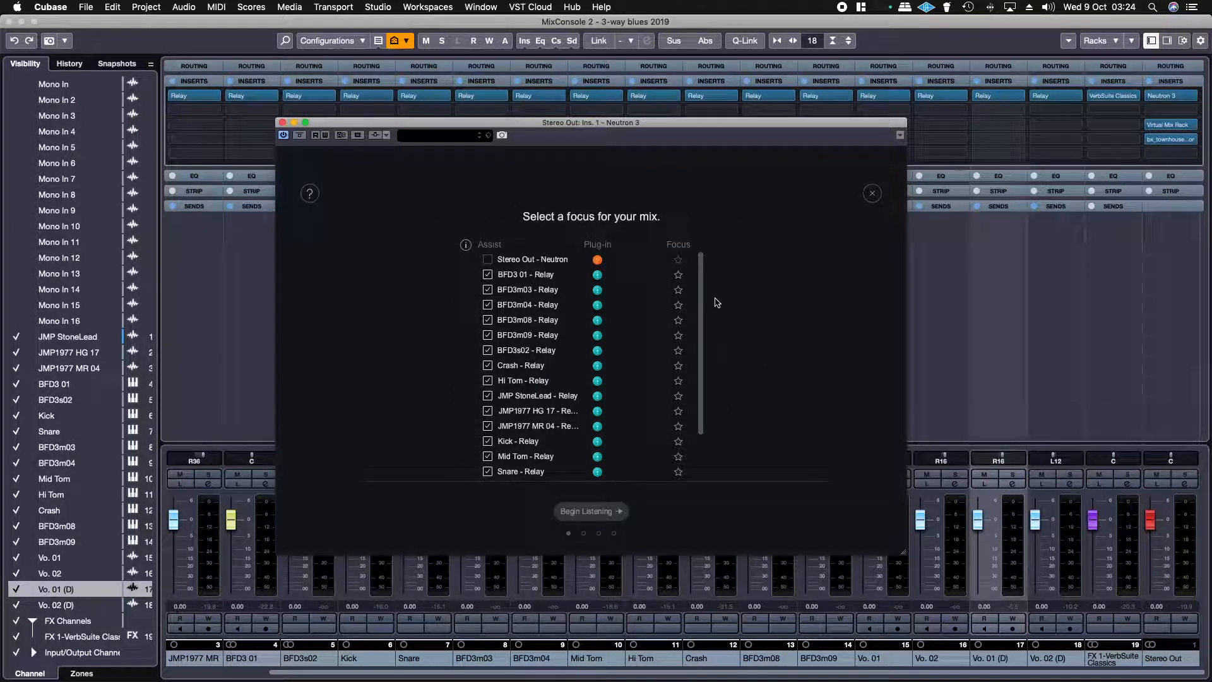
Mark Vo. 01 (D), Vo. 01, Vo. 02 (D) and Vo. 02 as the mix focus and begin listening
drag(702, 298, 697, 358)
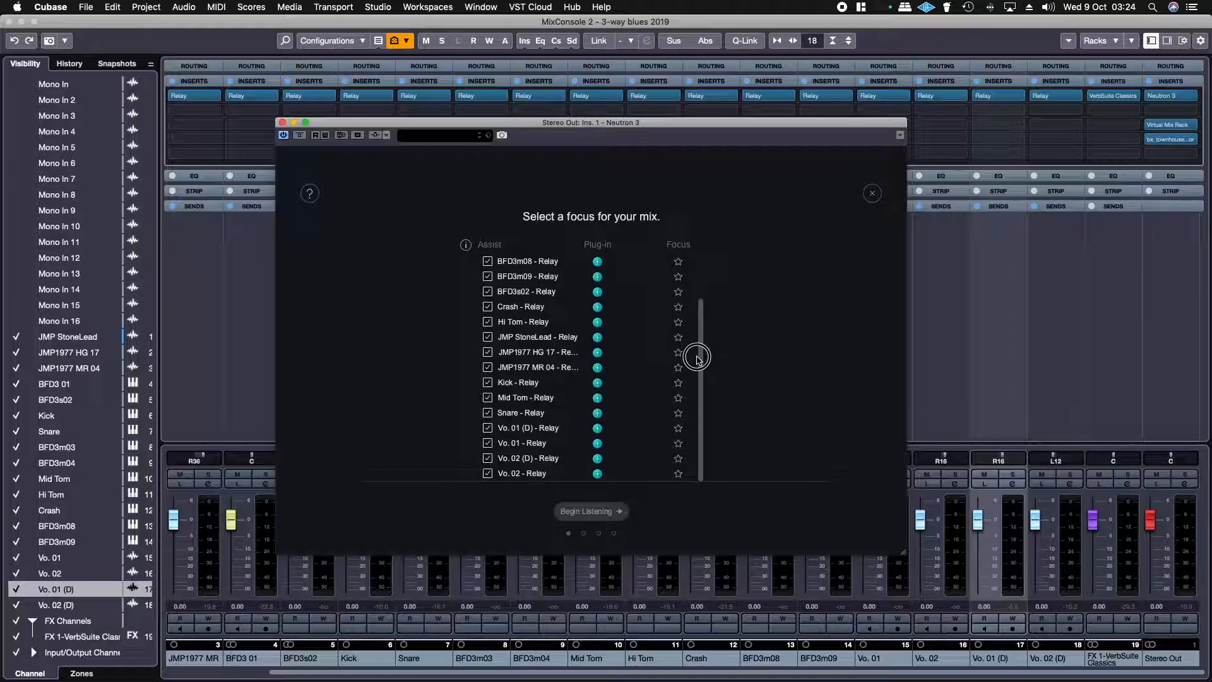
click(678, 473)
click(678, 459)
click(678, 443)
click(679, 431)
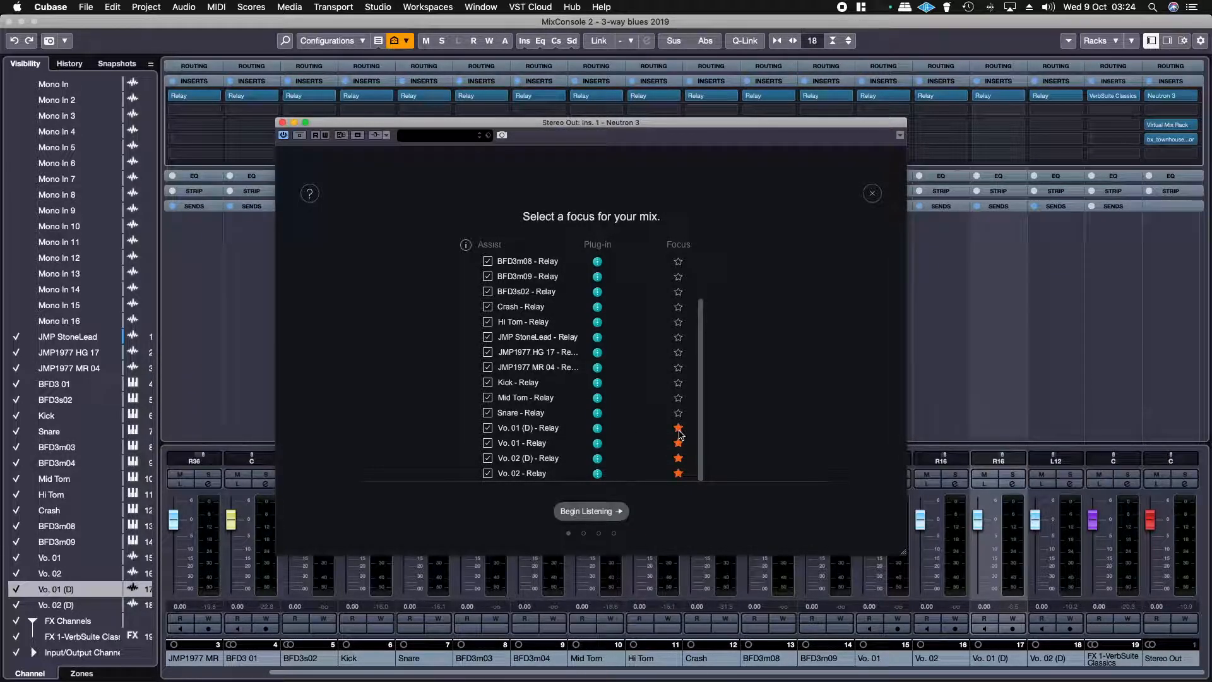
scroll(649, 400, up, 3)
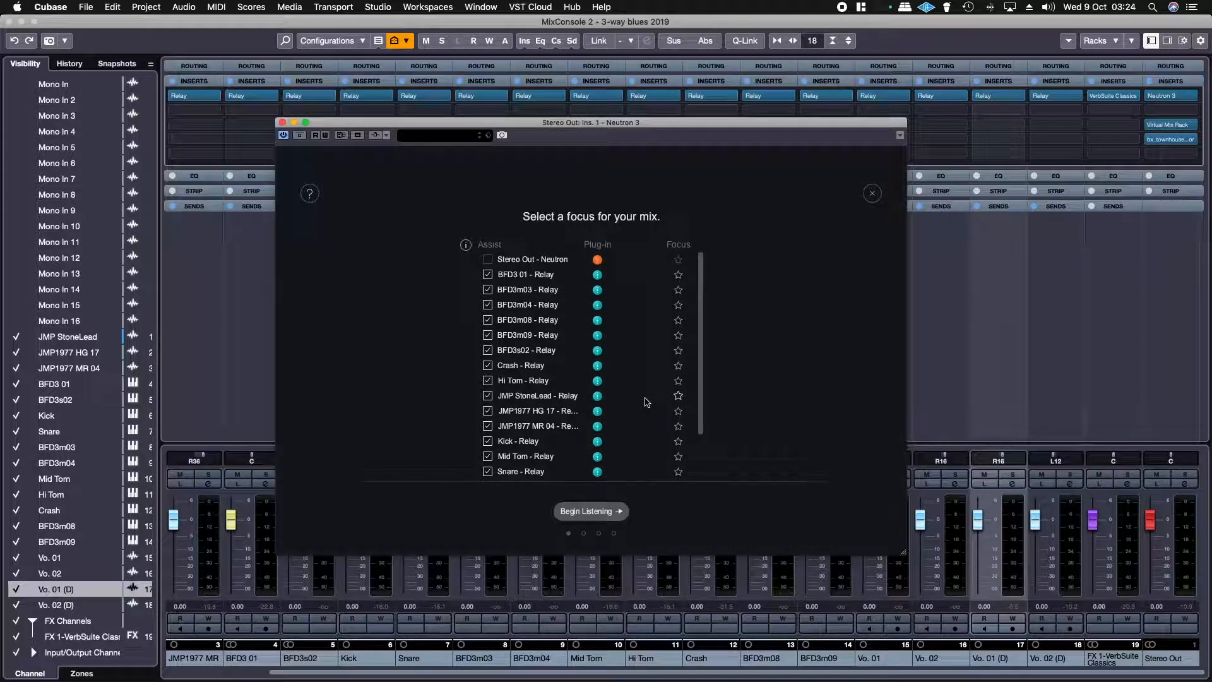
click(592, 512)
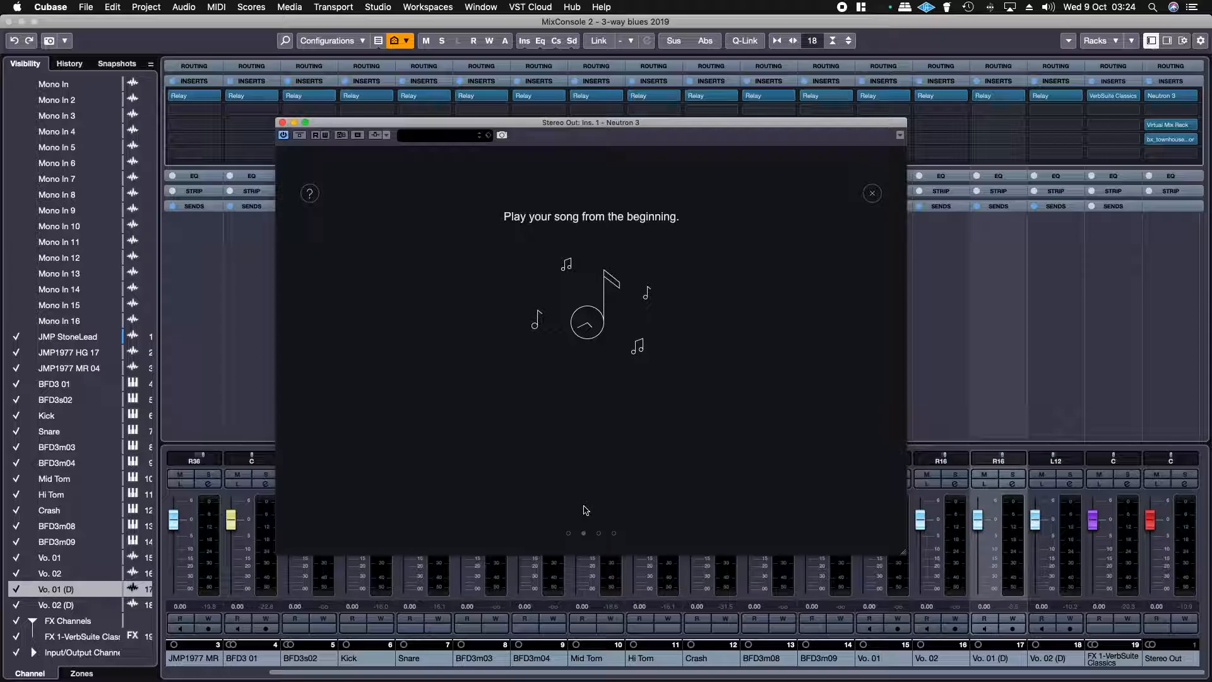
Play the song in the project window from bar 17 to its end for the assistant's analysis, stop playback and open the results
key(ctrl+Up)
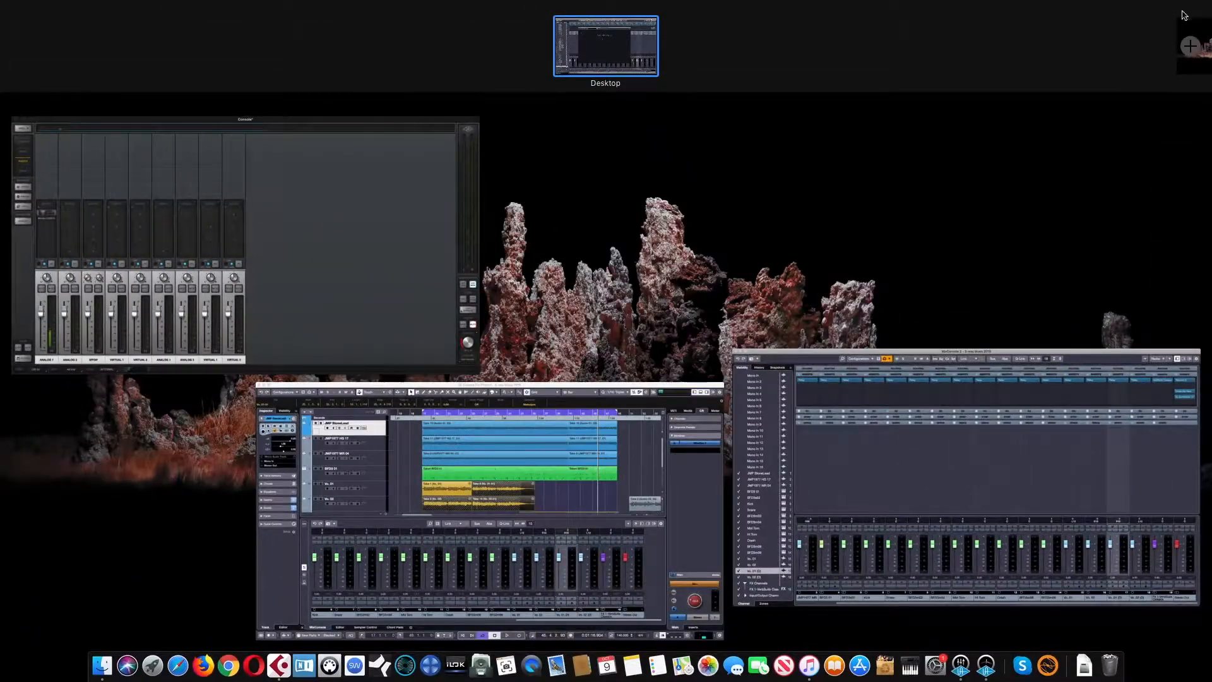
click(567, 427)
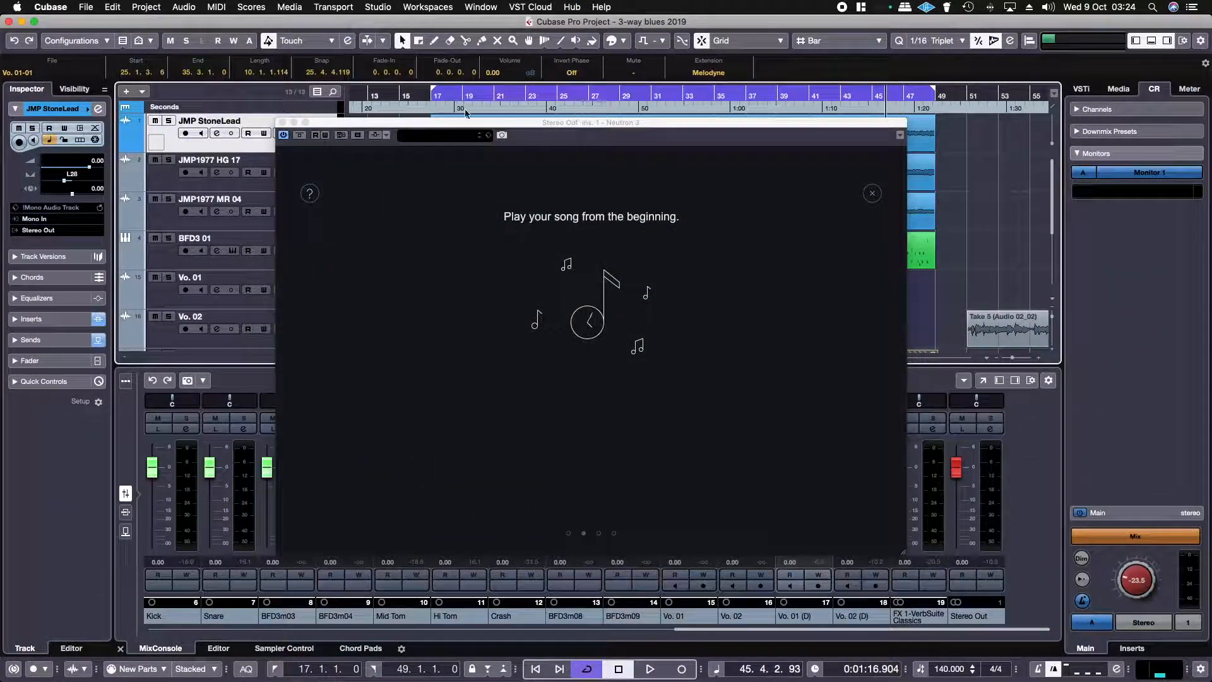
click(429, 96)
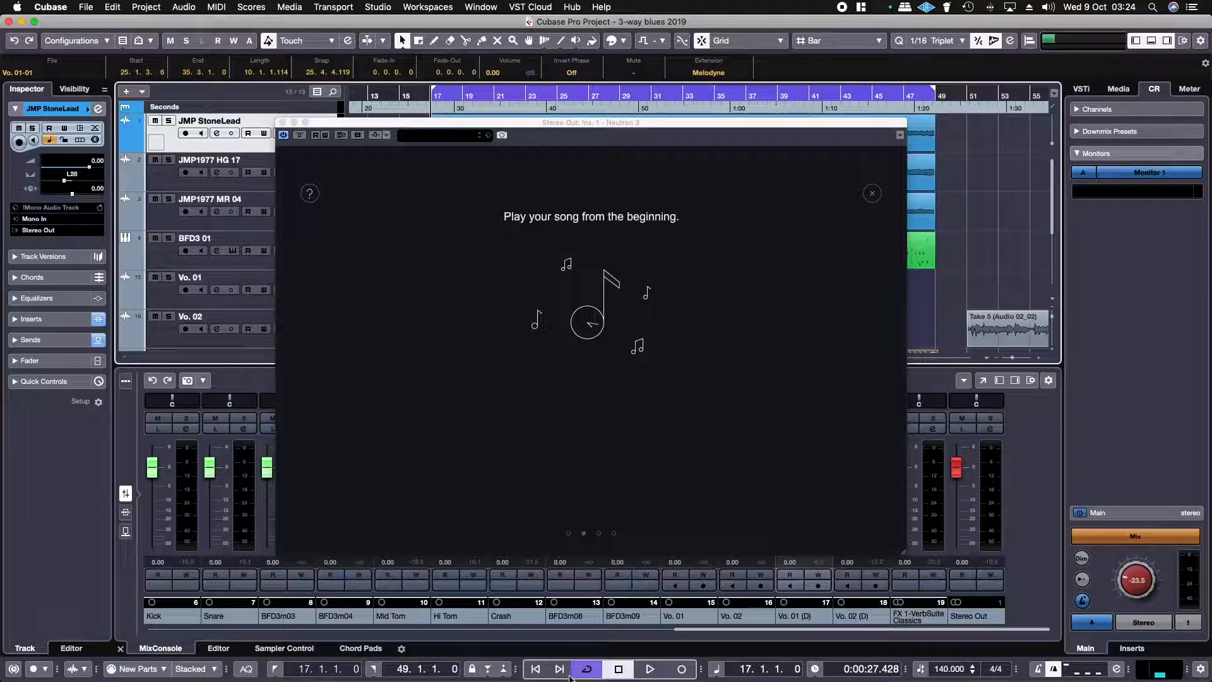
click(656, 671)
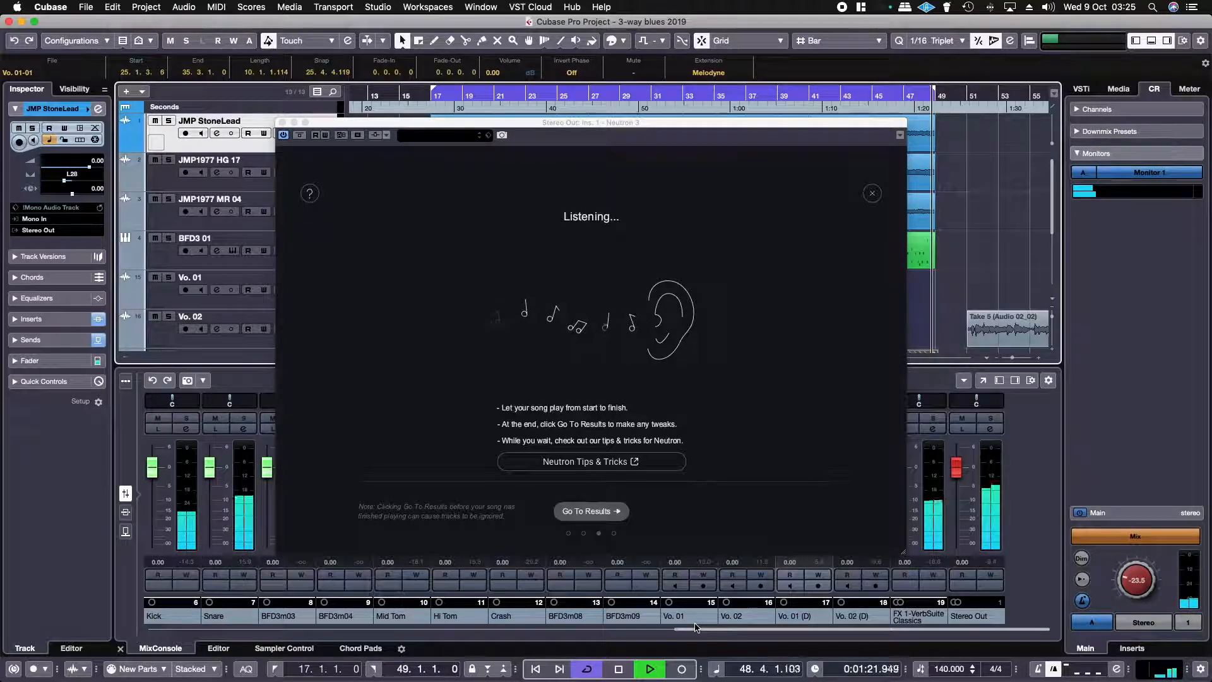
key(space)
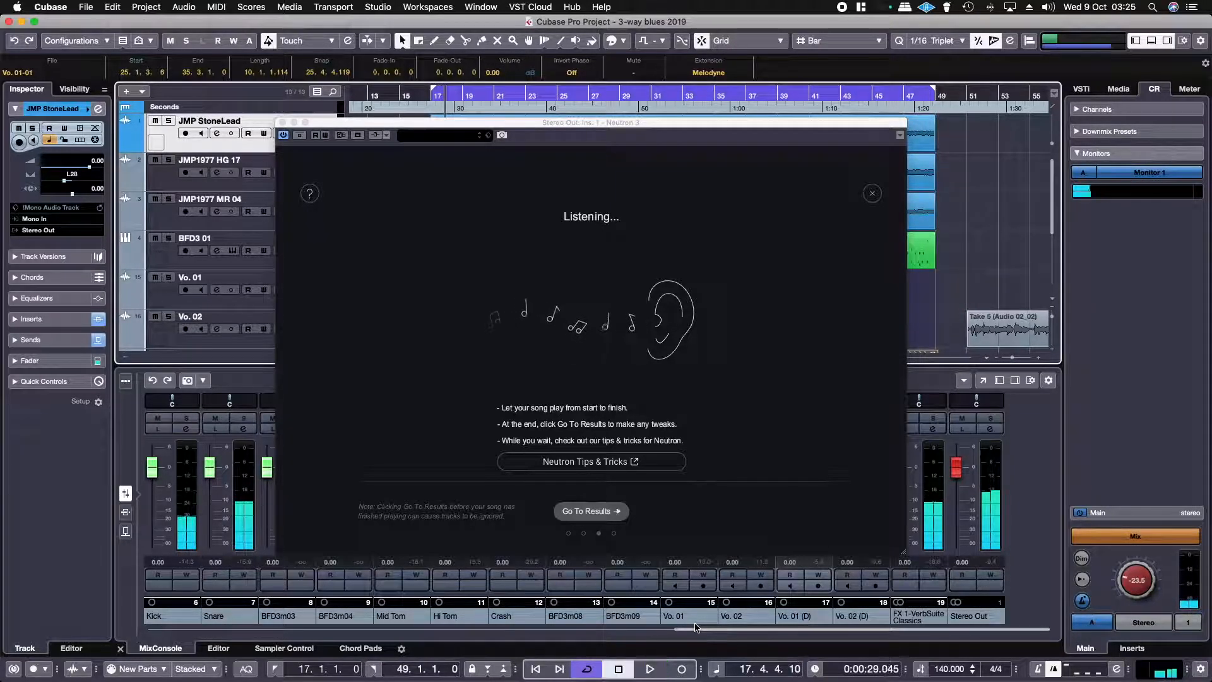
click(591, 510)
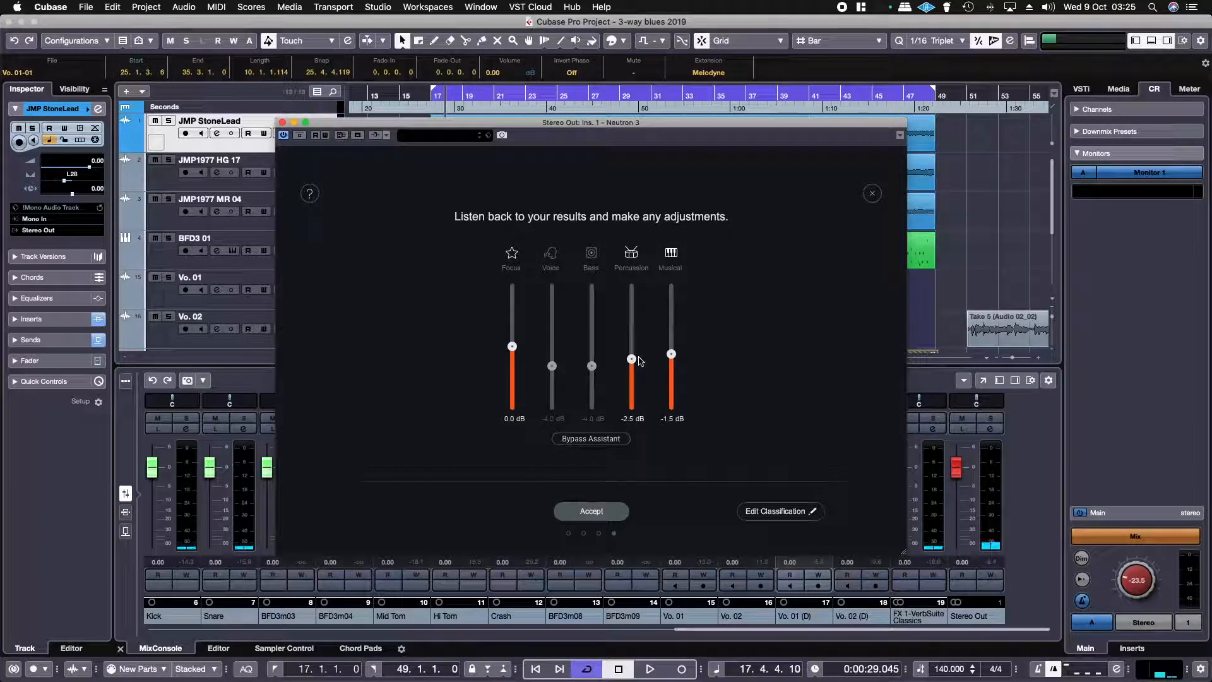
Play the balanced mix from bar 17 and raise the Control Room monitoring level to -1.85
click(437, 101)
key(space)
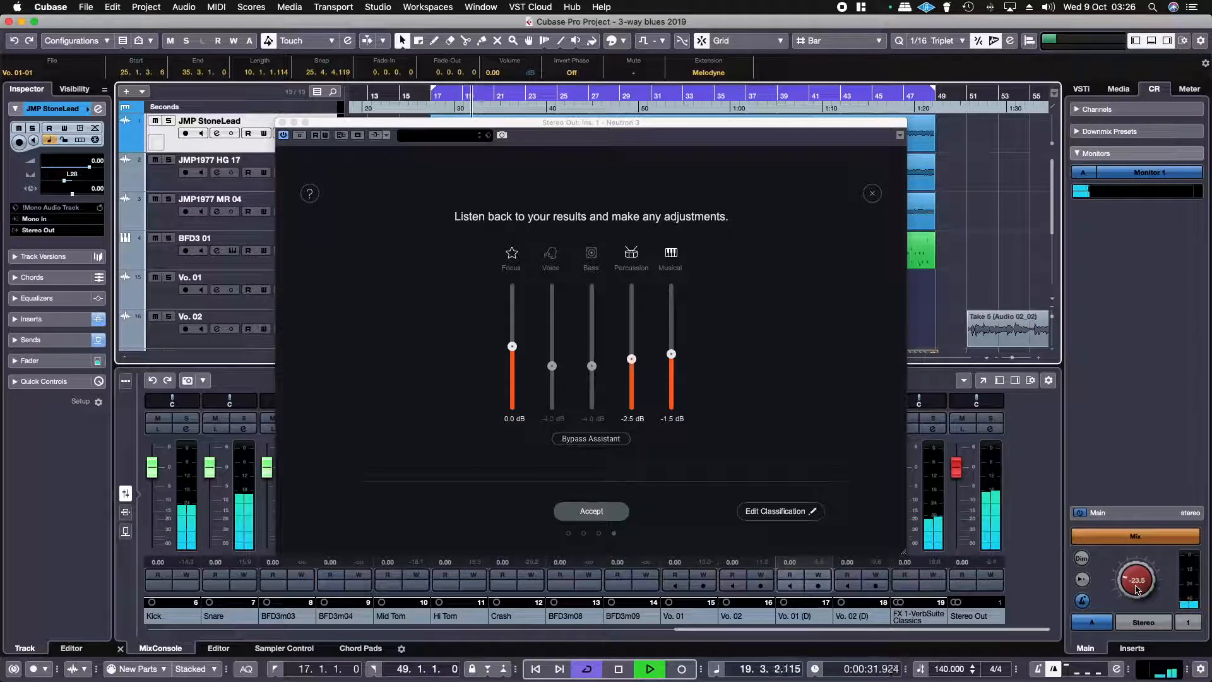
scroll(1136, 590, up, 10)
scroll(1136, 590, up, 3)
scroll(1136, 591, up, 1)
scroll(1137, 591, up, 1)
scroll(1137, 590, up, 2)
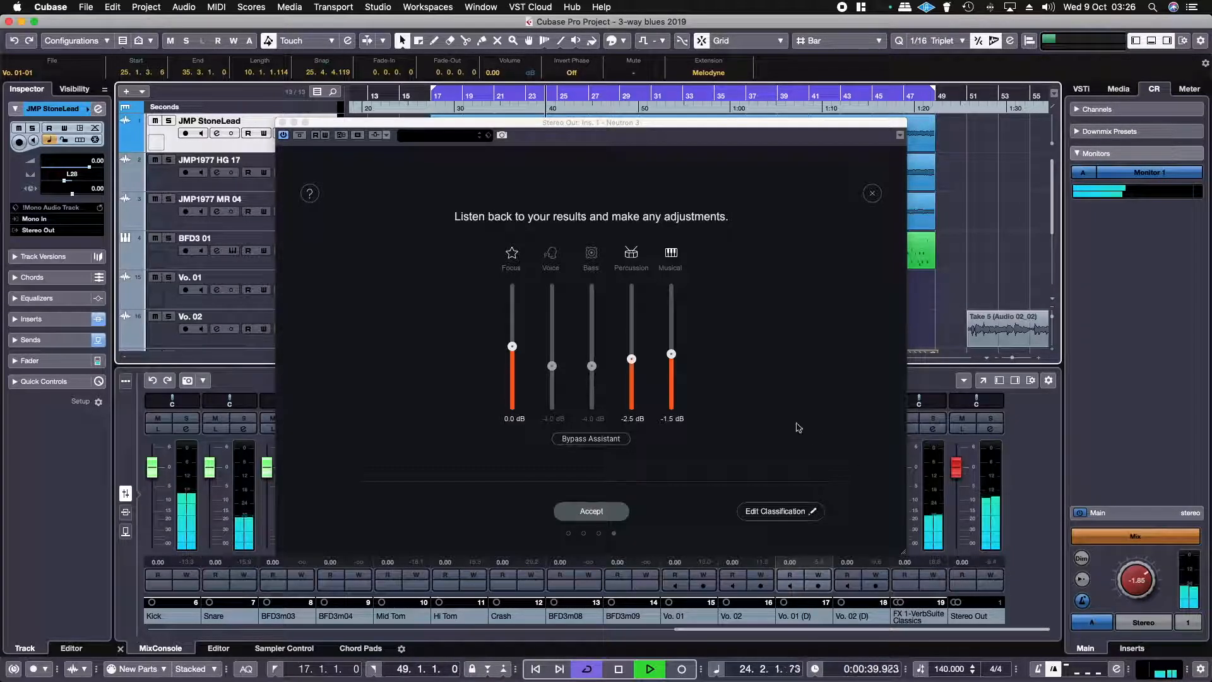
Set the assistant's group gains to 0.8 dB for Musical, -0.4 dB for Percussion and 0.4 dB for Focus
drag(671, 355, 672, 345)
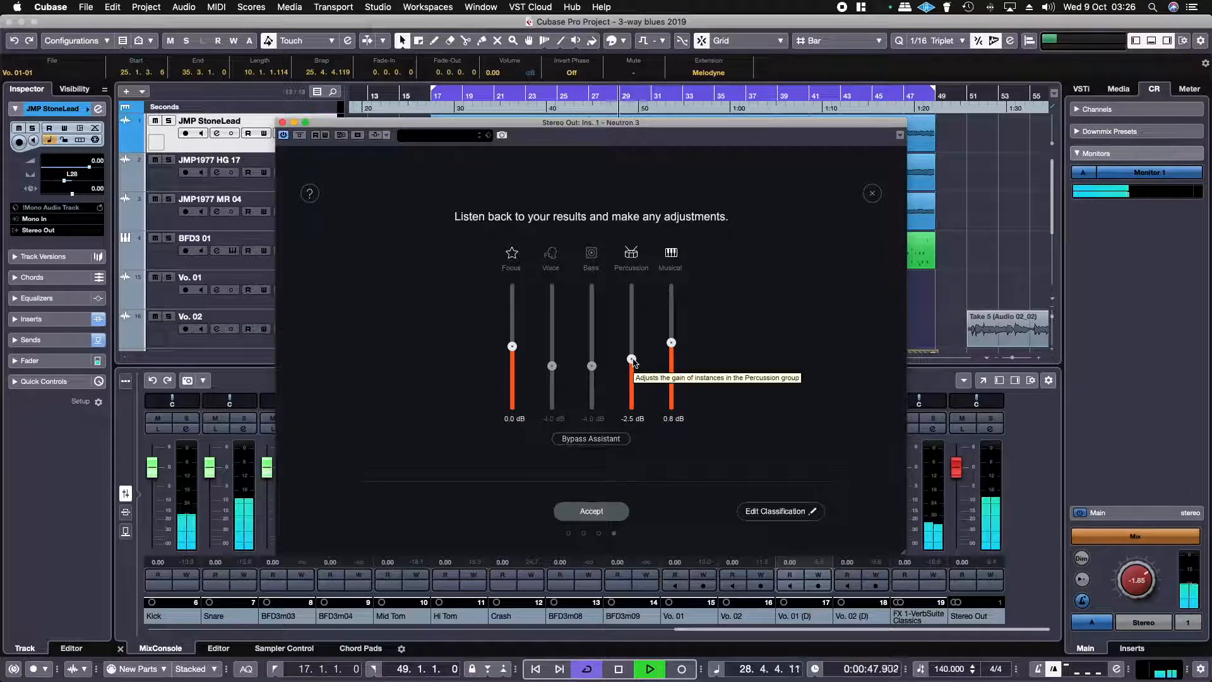
drag(633, 359, 633, 357)
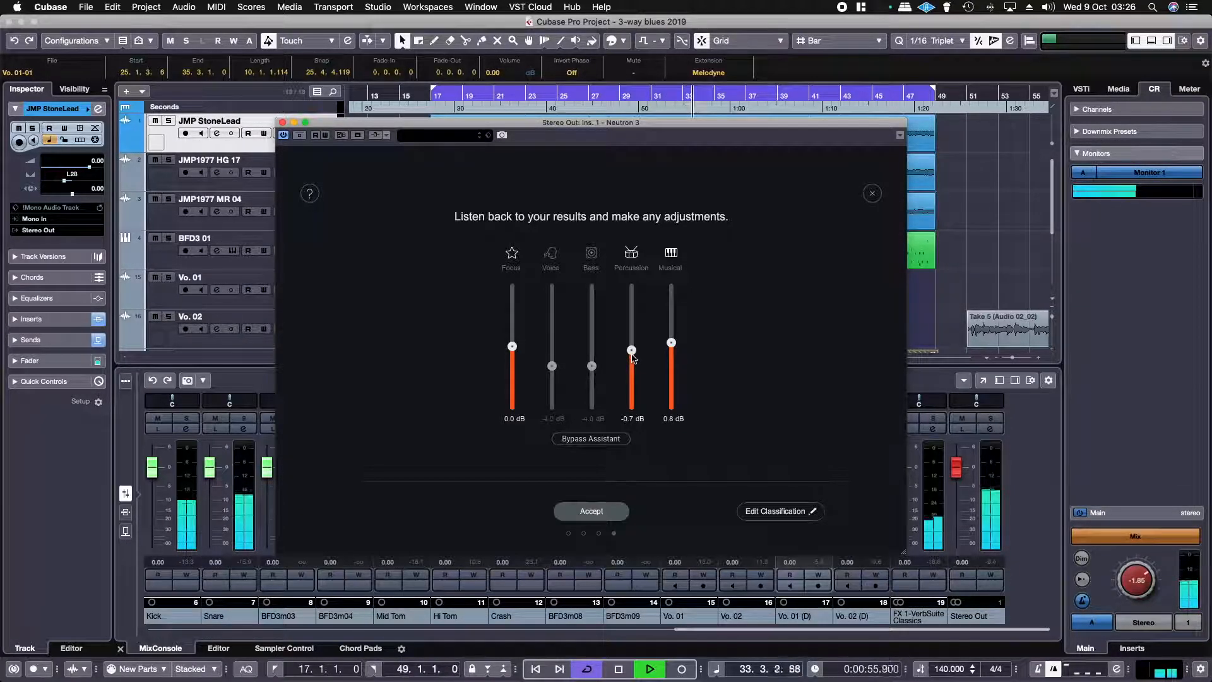
drag(633, 356, 633, 354)
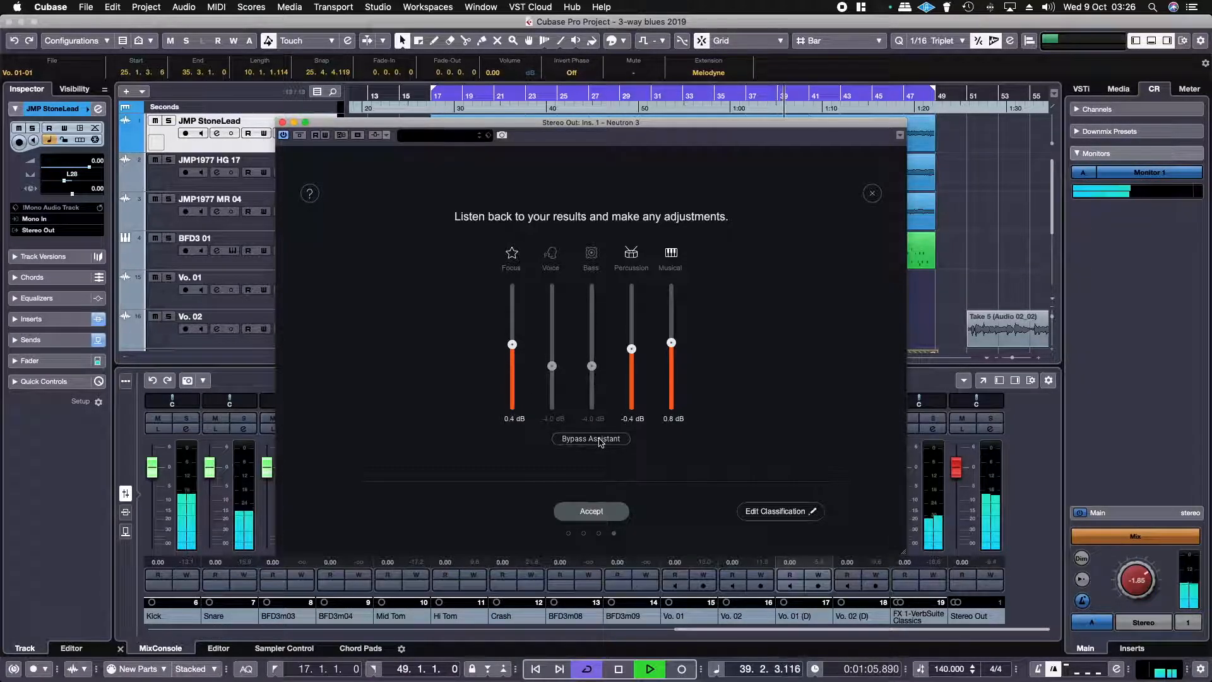
Compare the playing mix with the assistant's gain adjustments bypassed and re-enabled
click(601, 440)
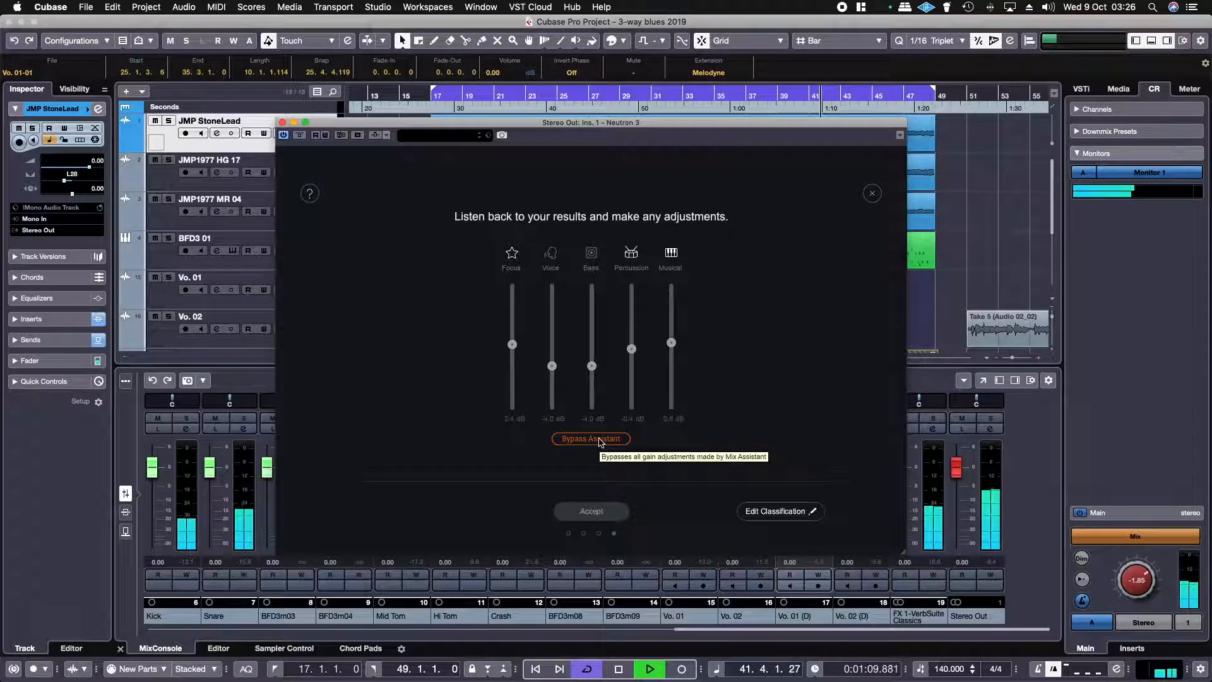
click(600, 440)
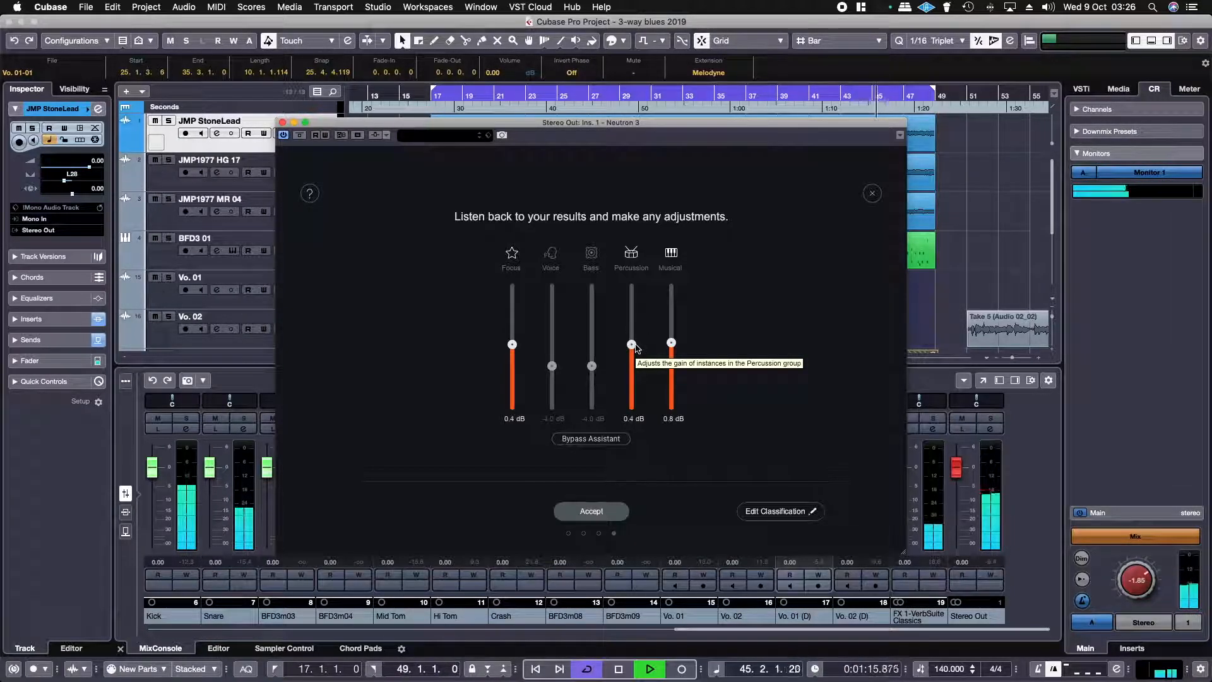
Set the assistant's Percussion gain to 0.3 dB and Musical gain to 0.6 dB, then accept the balance and close Neutron 3
mouse_move(634, 345)
mouse_down()
mouse_move(672, 348)
mouse_move(633, 349)
mouse_up()
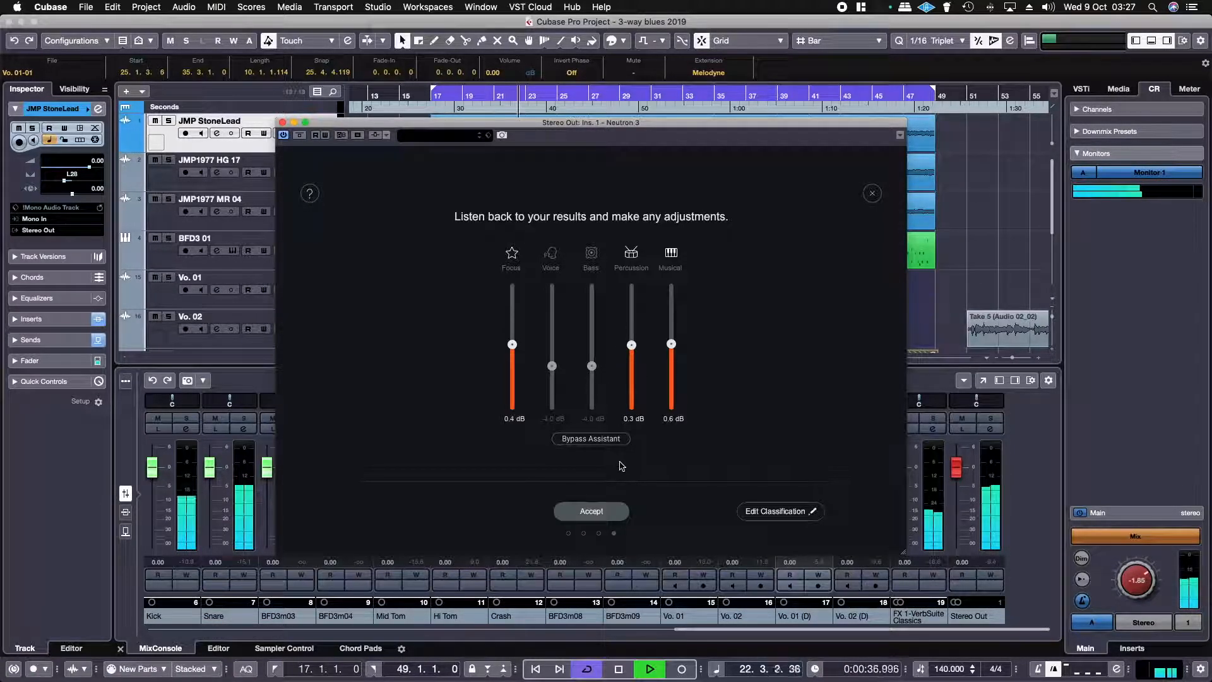
click(594, 511)
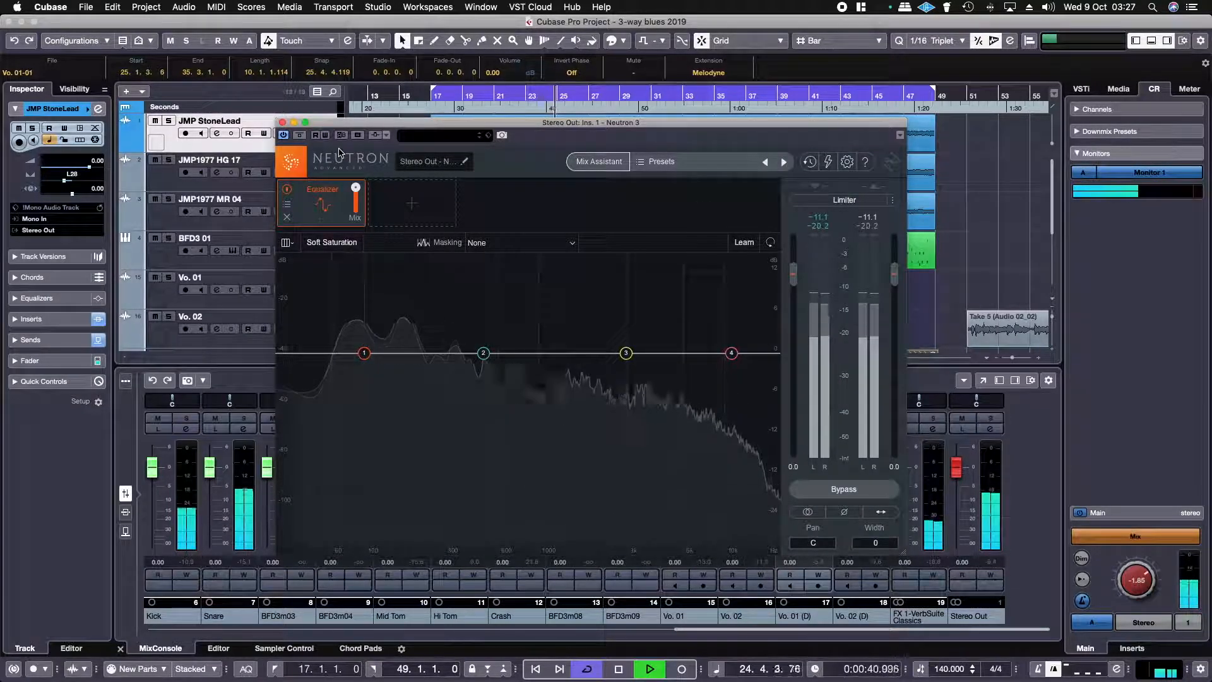
key(super+w)
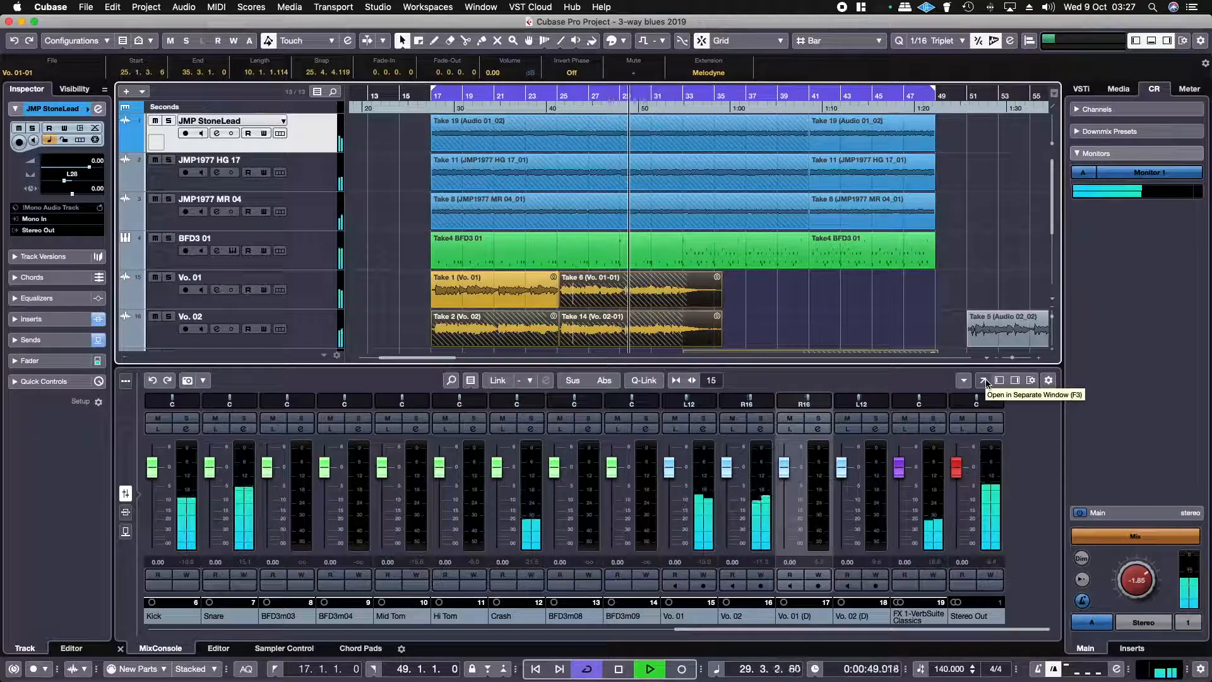
Insert Neutron 3 in the second insert slot of the JMP1977 MR 04 channel in the MixConsole 2 window
mouse_move(1210, 0)
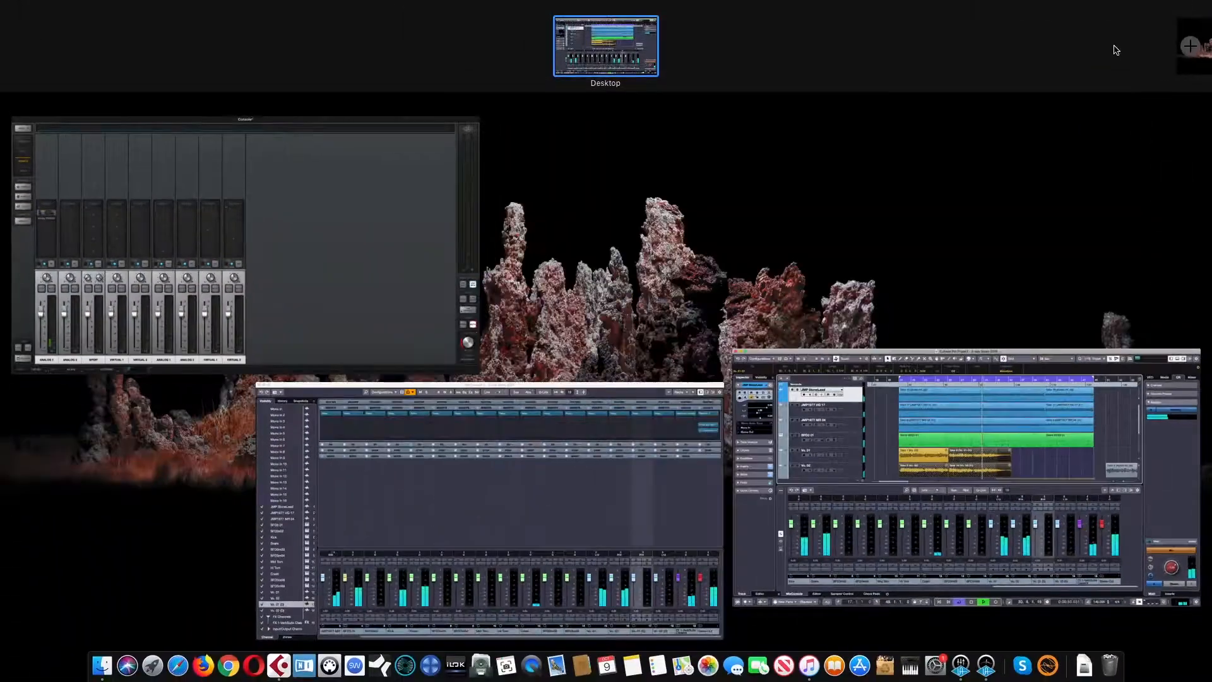
click(524, 444)
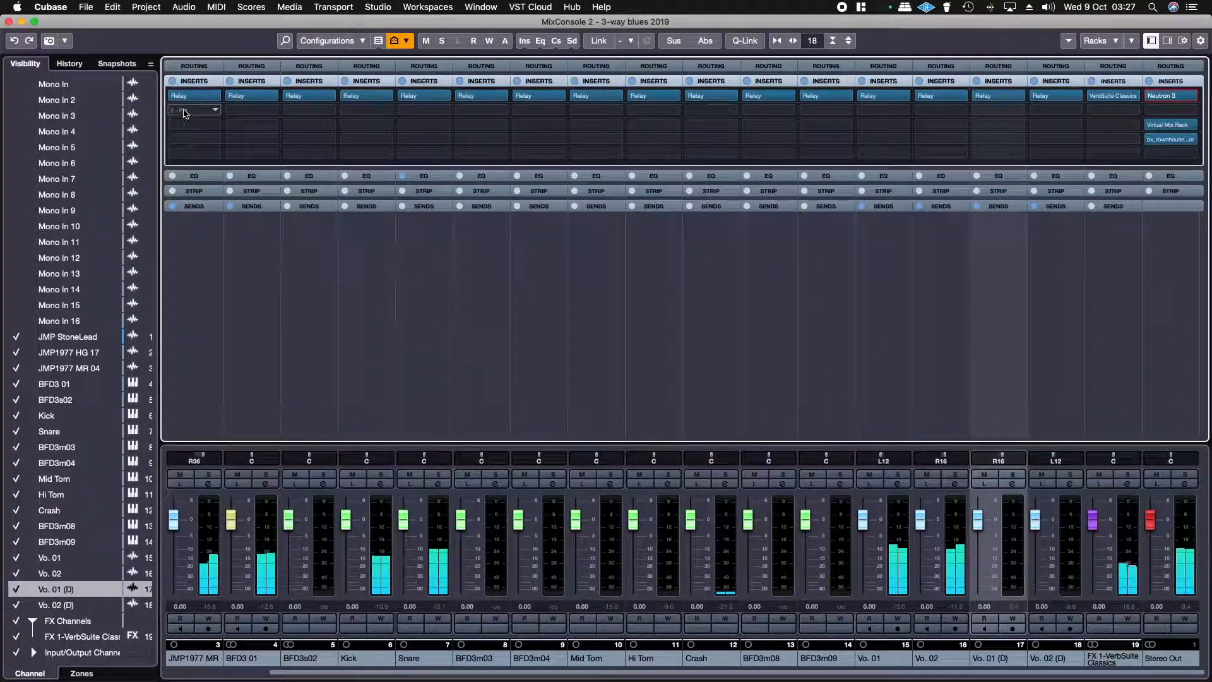
click(212, 113)
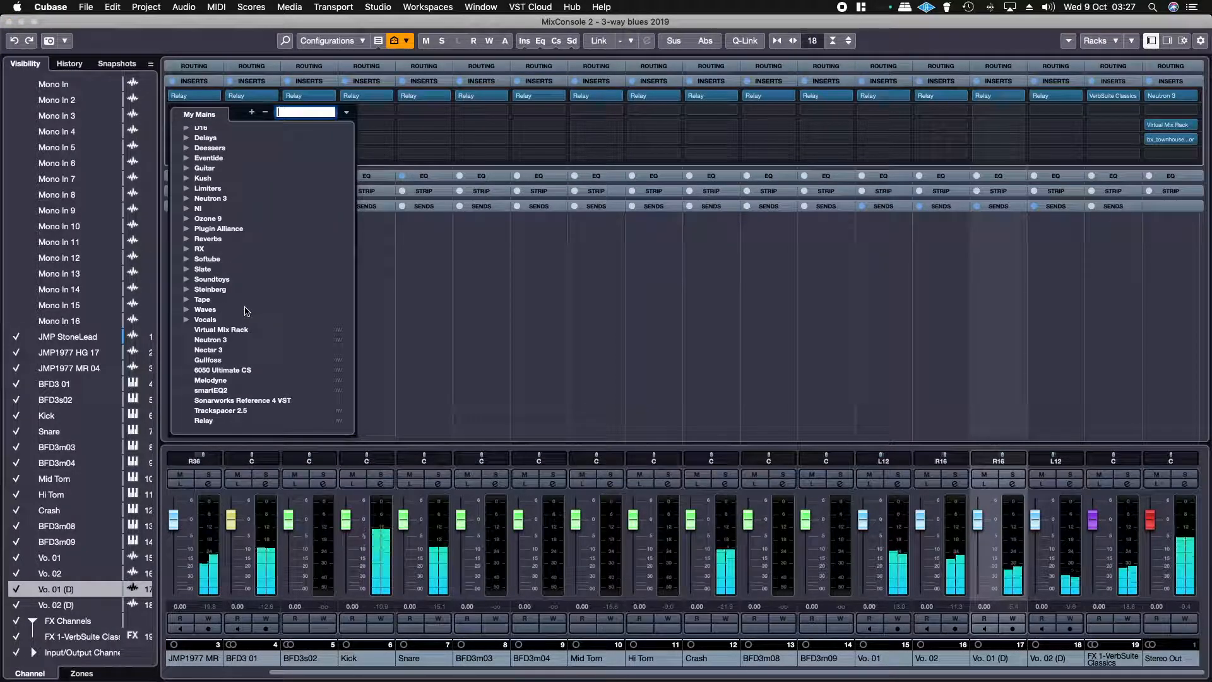
scroll(240, 328, down, 2)
key(Return)
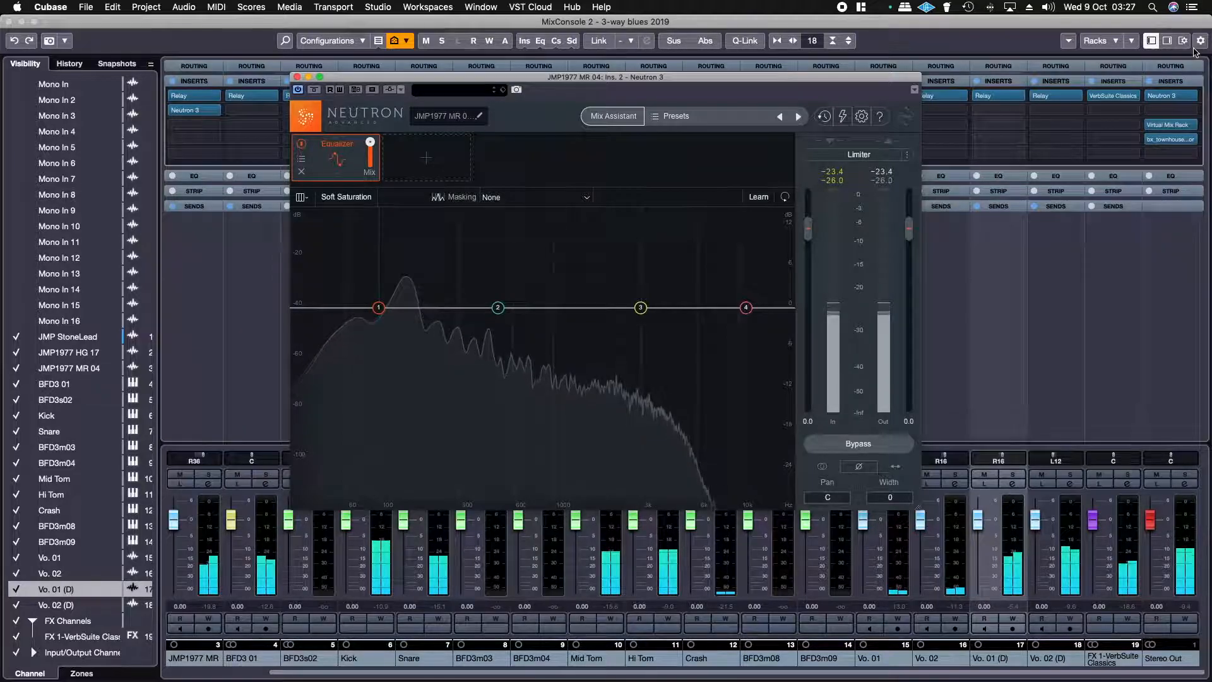
click(297, 77)
Show the System Performance Meter in the MixConsole 2 toolbar
key(ctrl+Up)
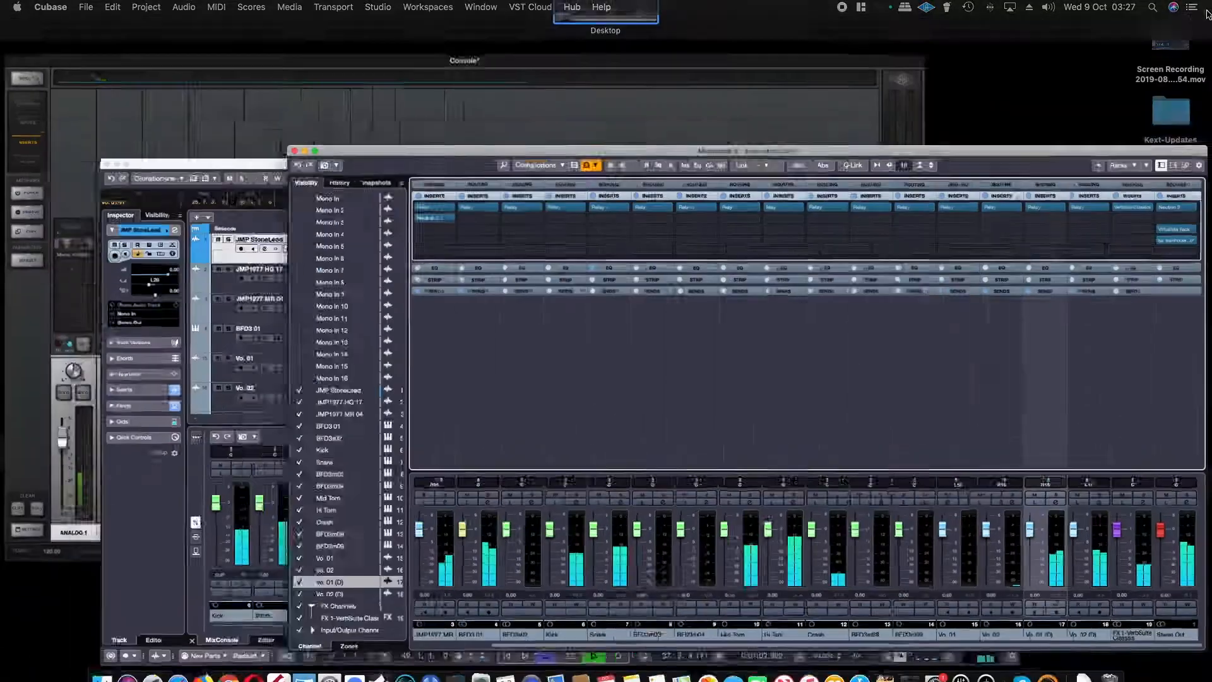
click(868, 460)
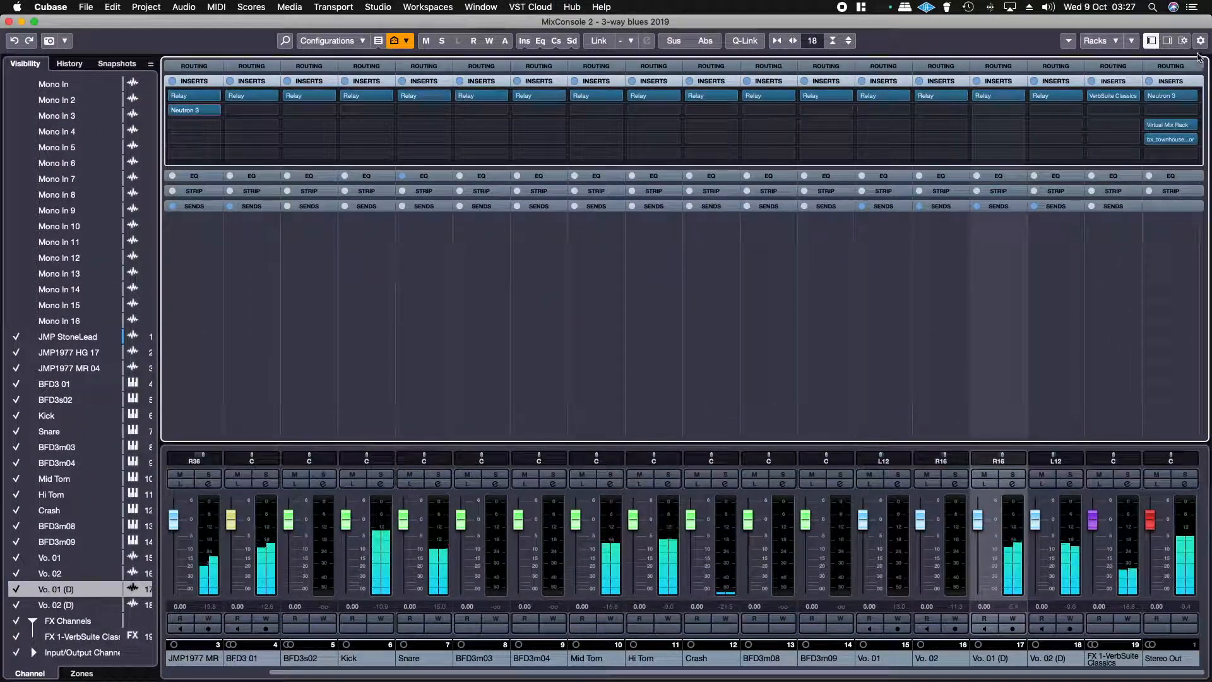
click(1200, 42)
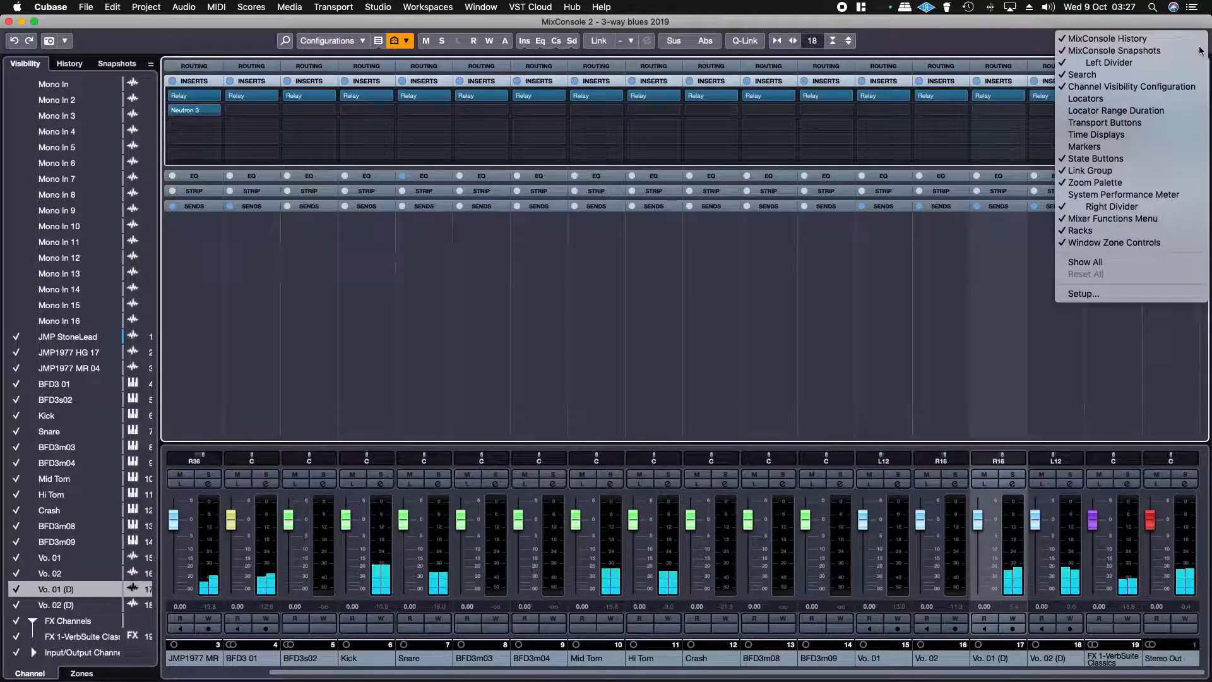
click(1081, 194)
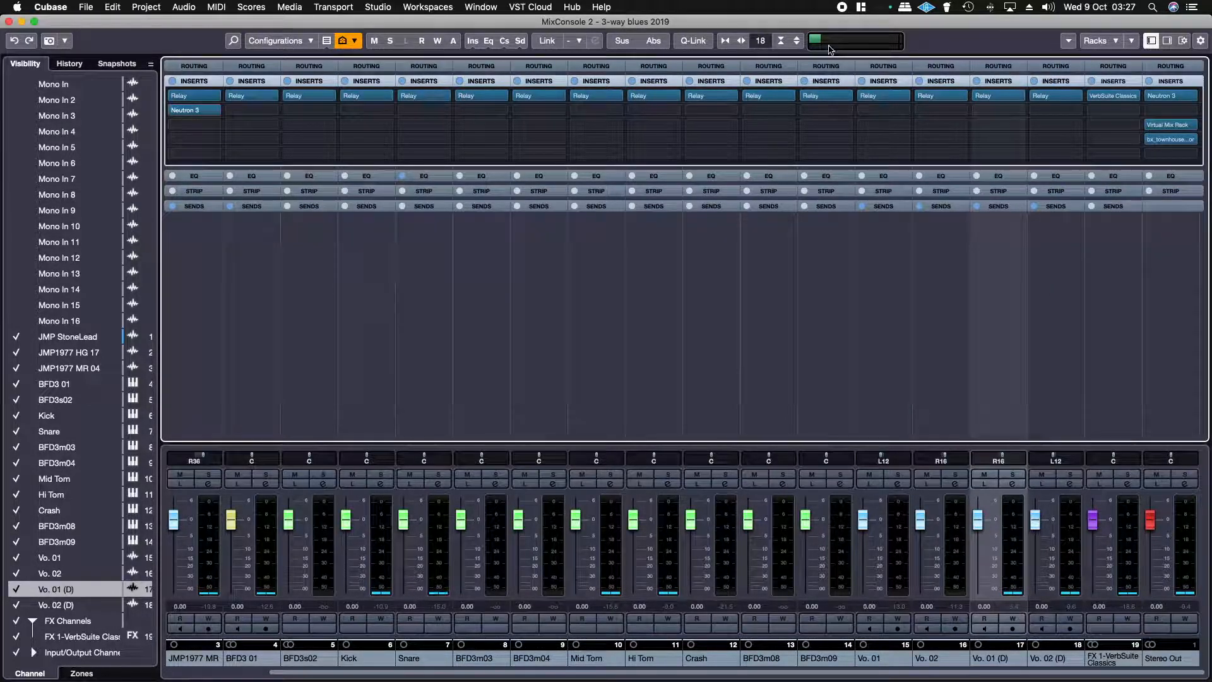
Start Track Enhance in Neutron 3 on JMP1977 MR 04 with the instrument set to Distorted Electric
double_click(213, 111)
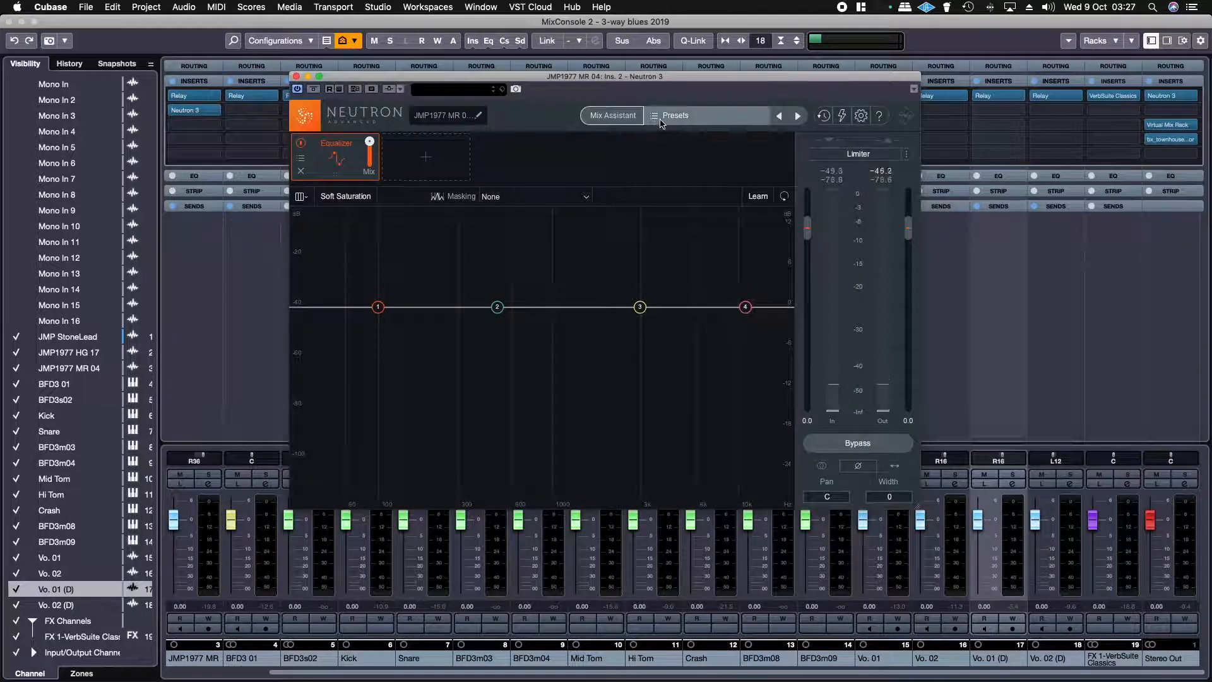
click(609, 117)
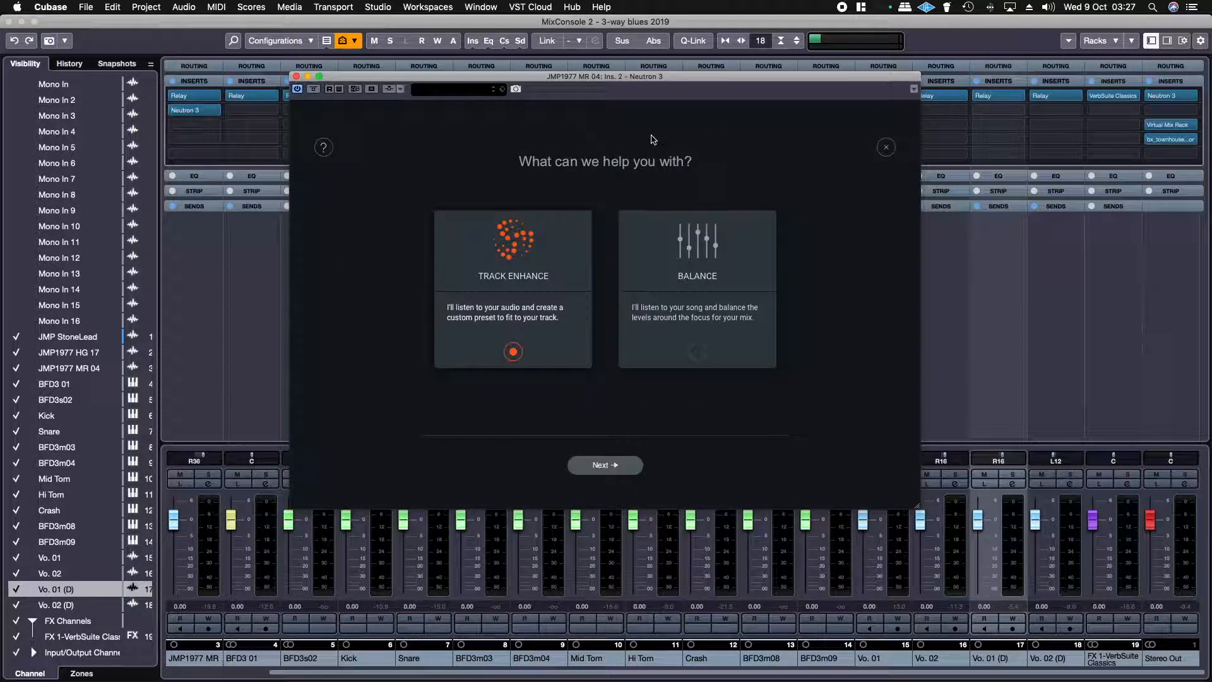
click(601, 466)
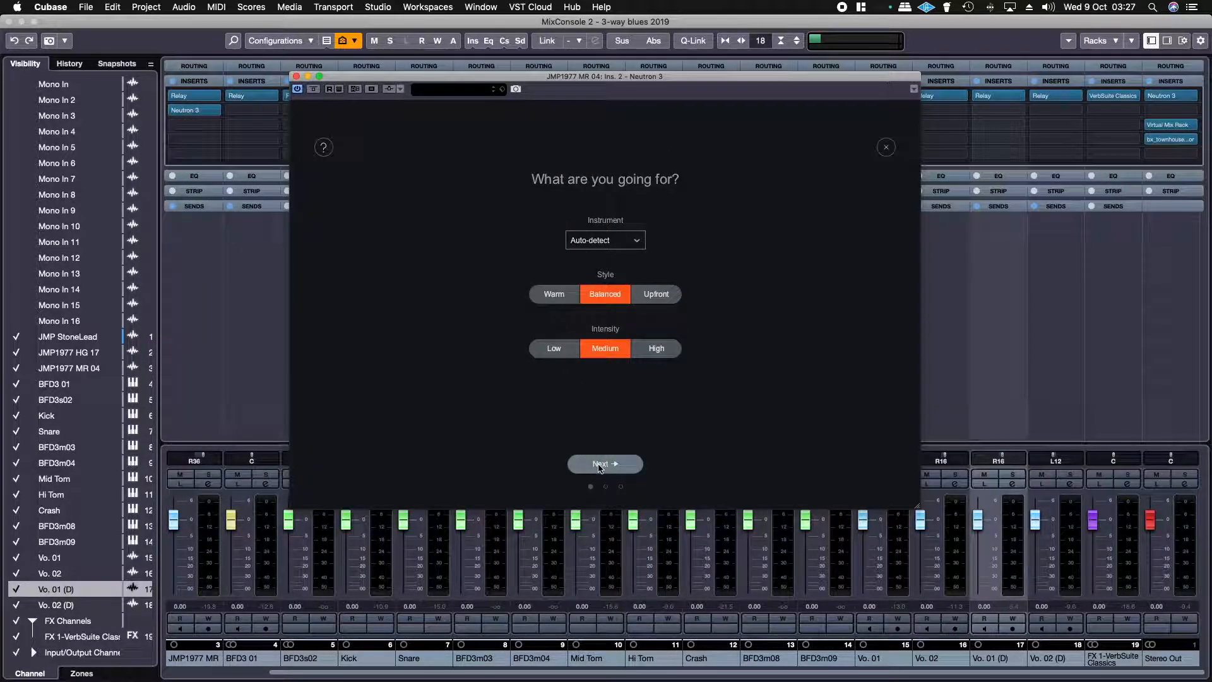
click(614, 250)
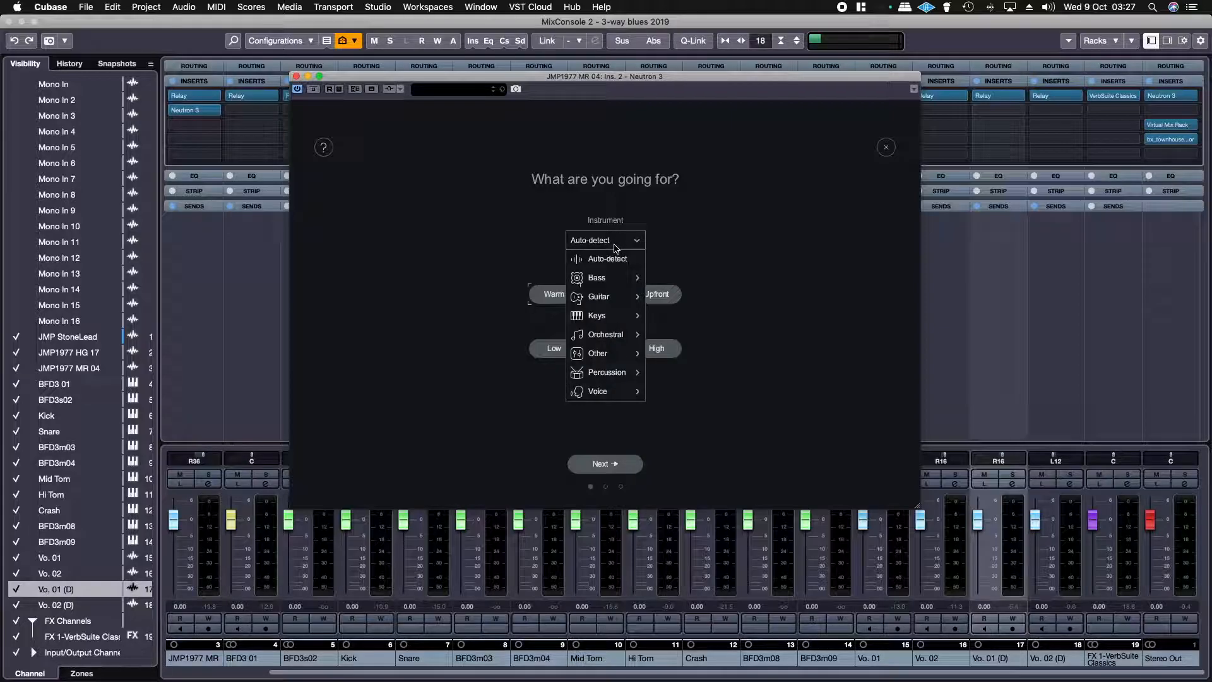
mouse_move(624, 303)
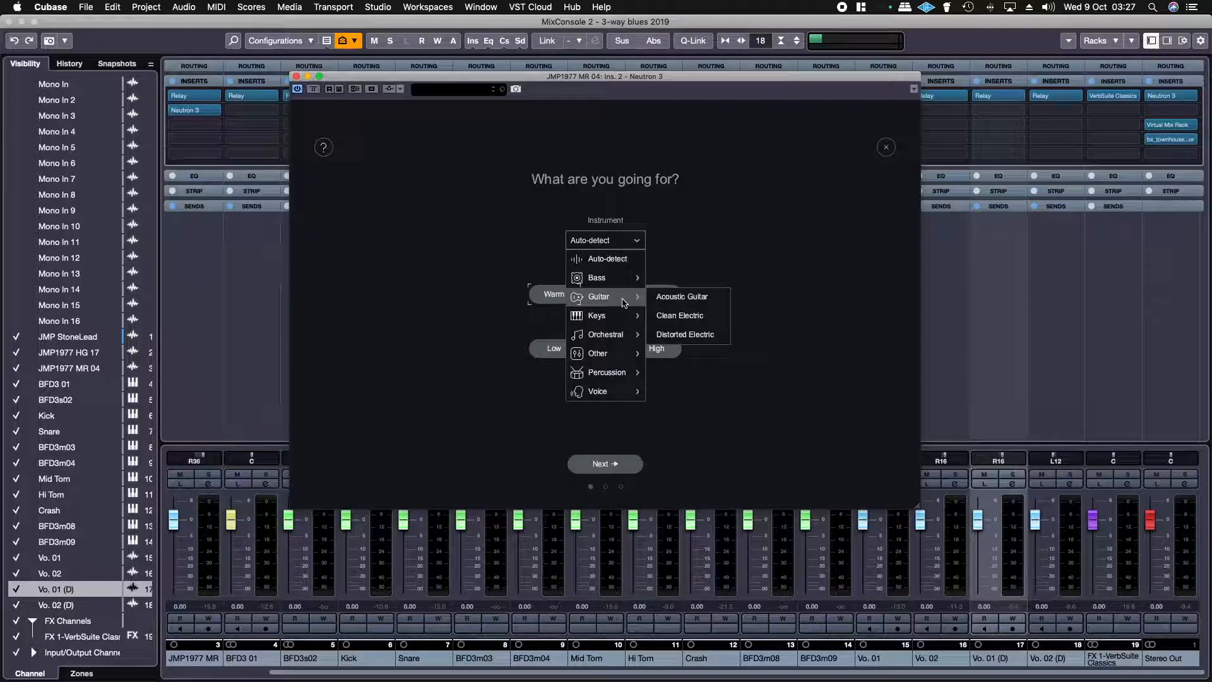
click(690, 335)
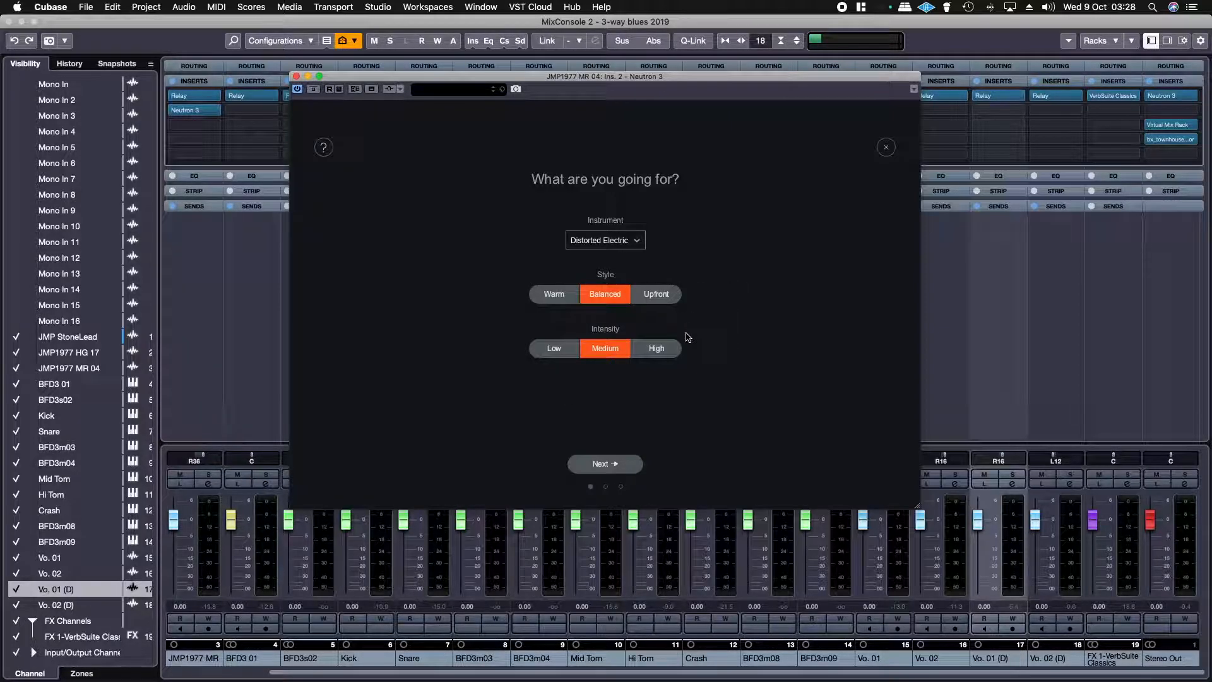
Play the song for the assistant to analyse the guitar track and accept its suggested signal chain
click(603, 466)
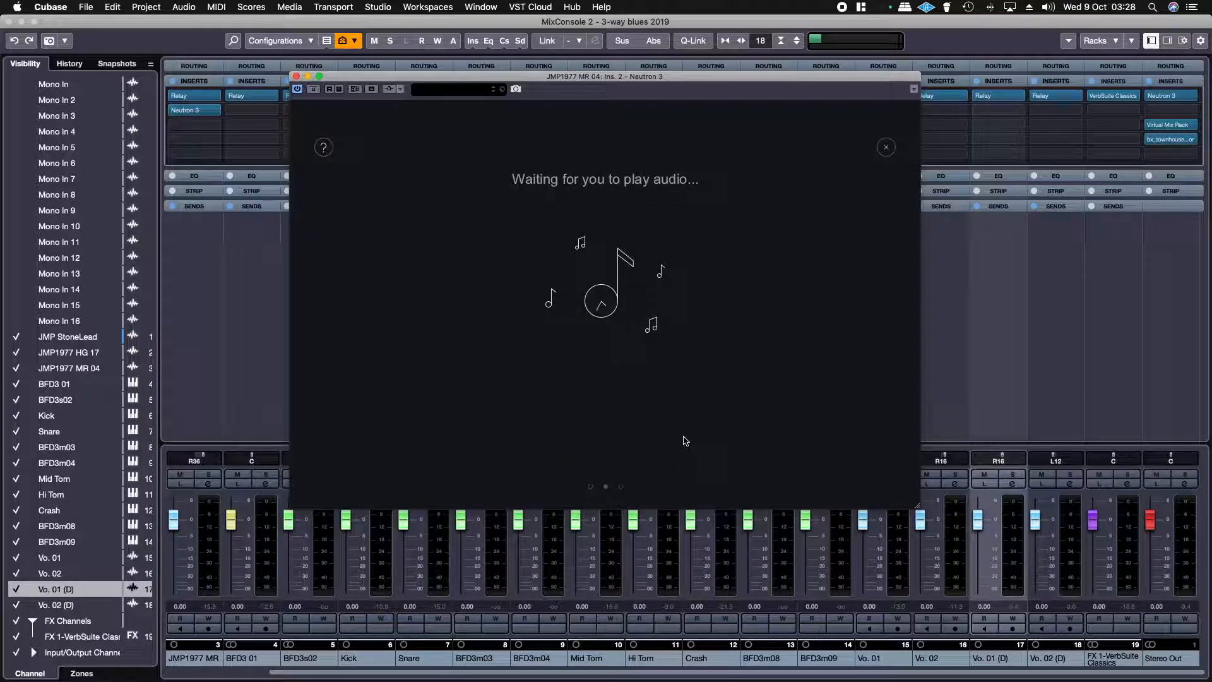
key(space)
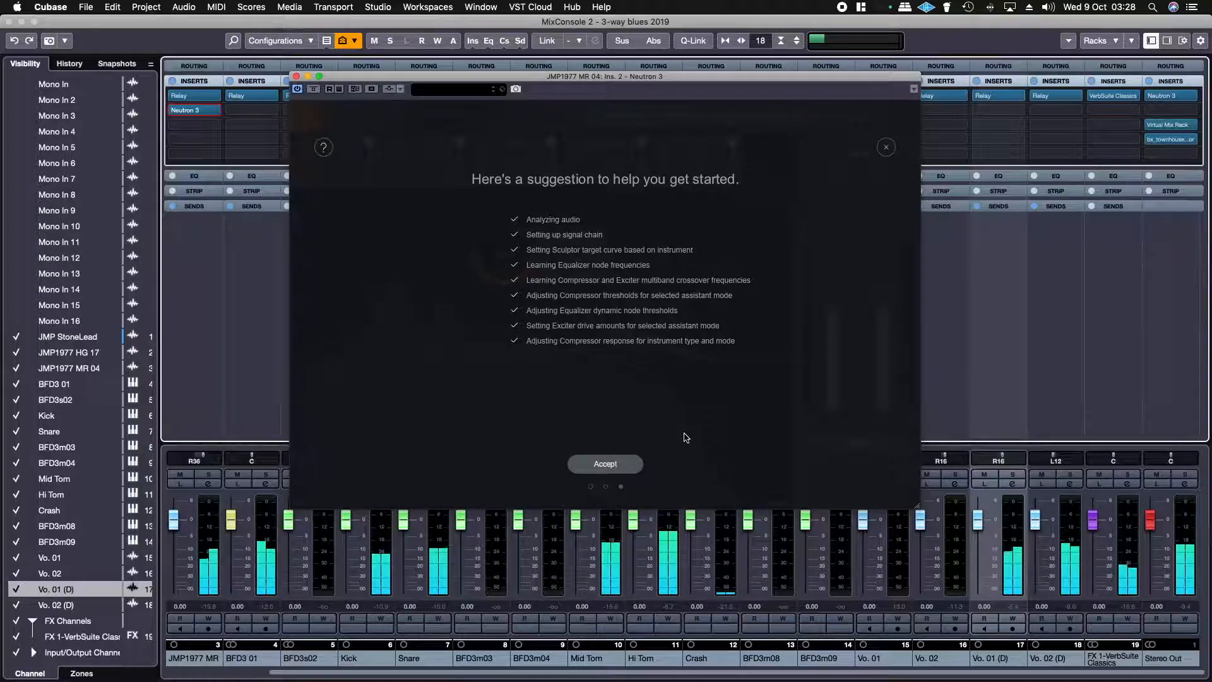
click(604, 464)
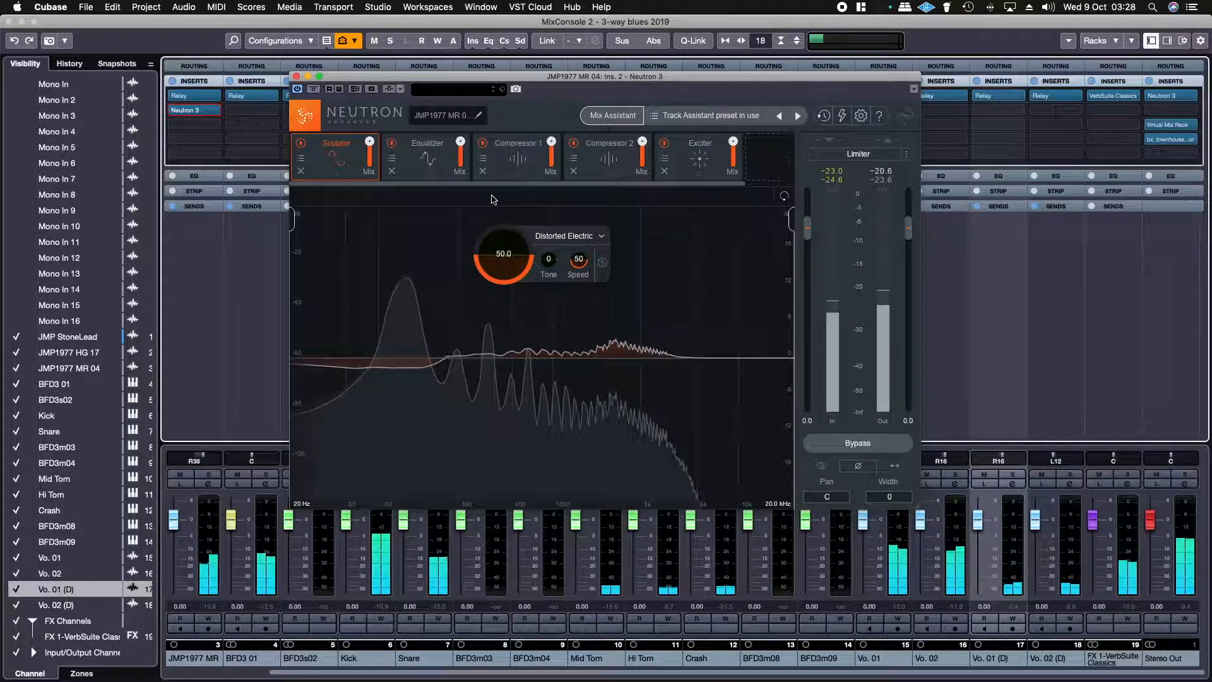
Examine the Equalizer, Compressor 1, Compressor 2 and Exciter settings the assistant made for the guitar
click(445, 175)
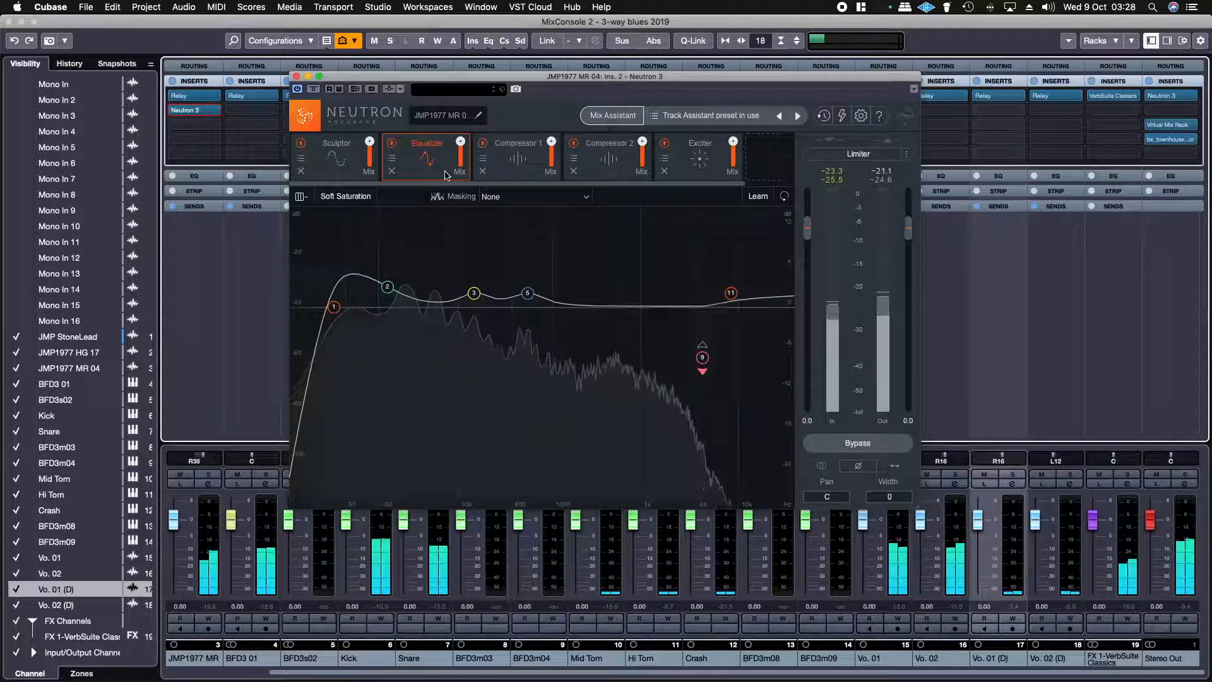
click(499, 170)
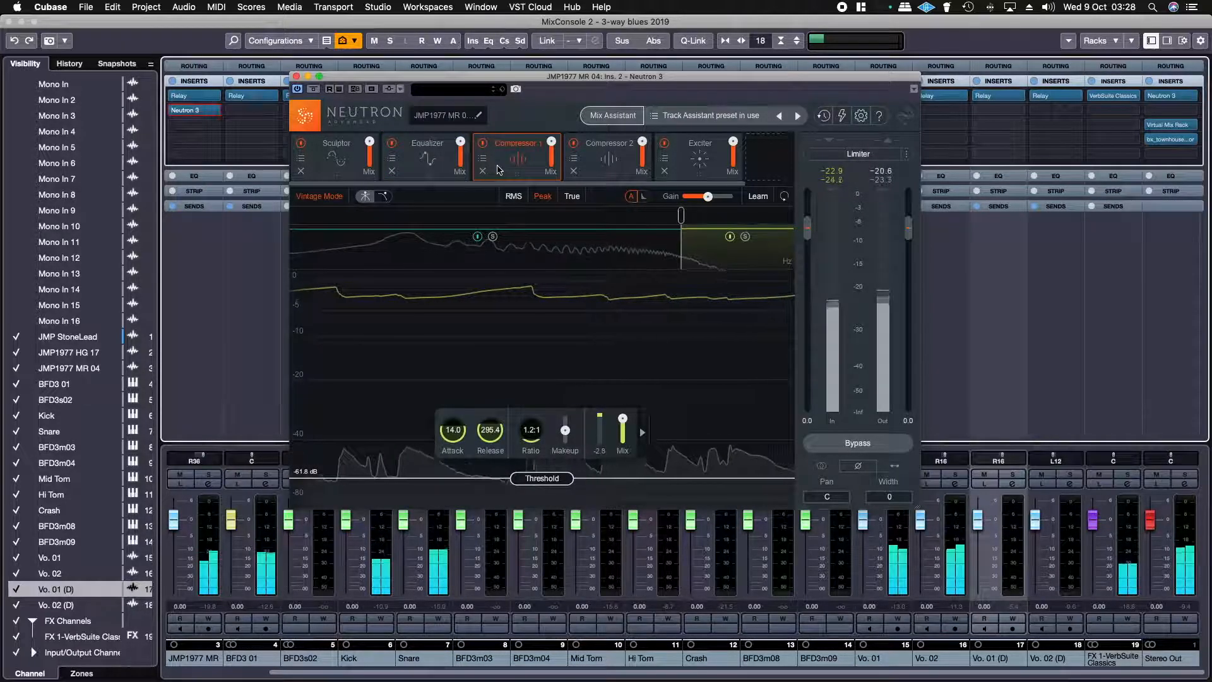
click(616, 166)
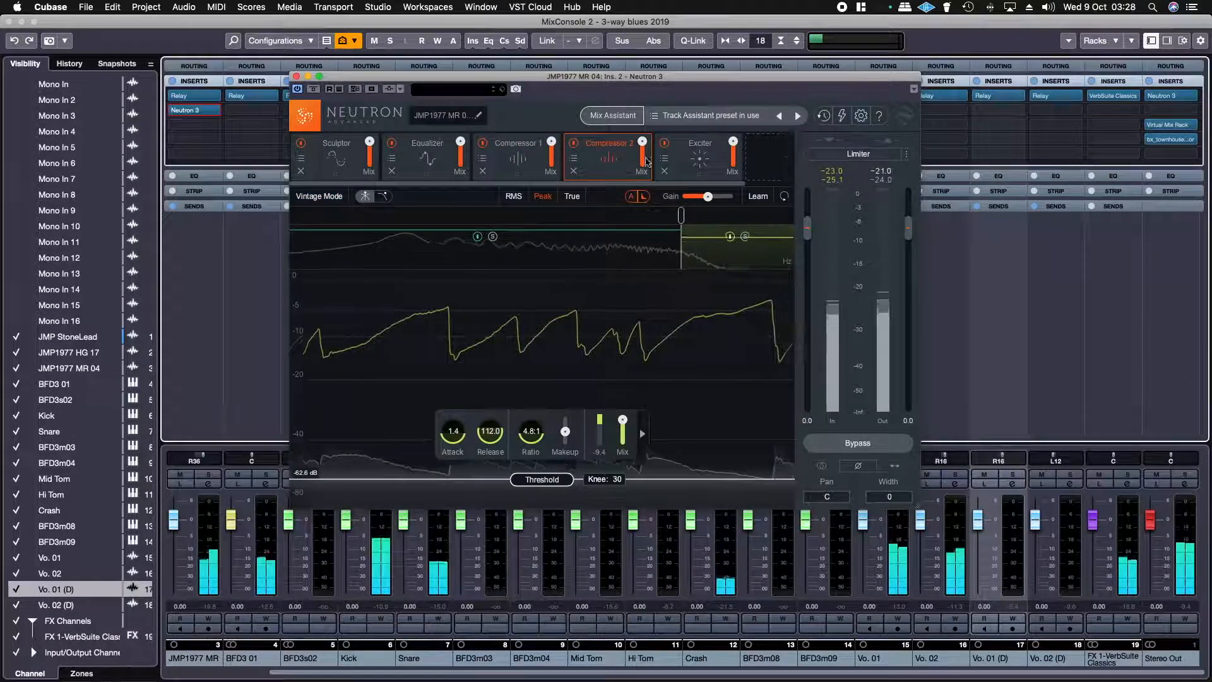
click(683, 162)
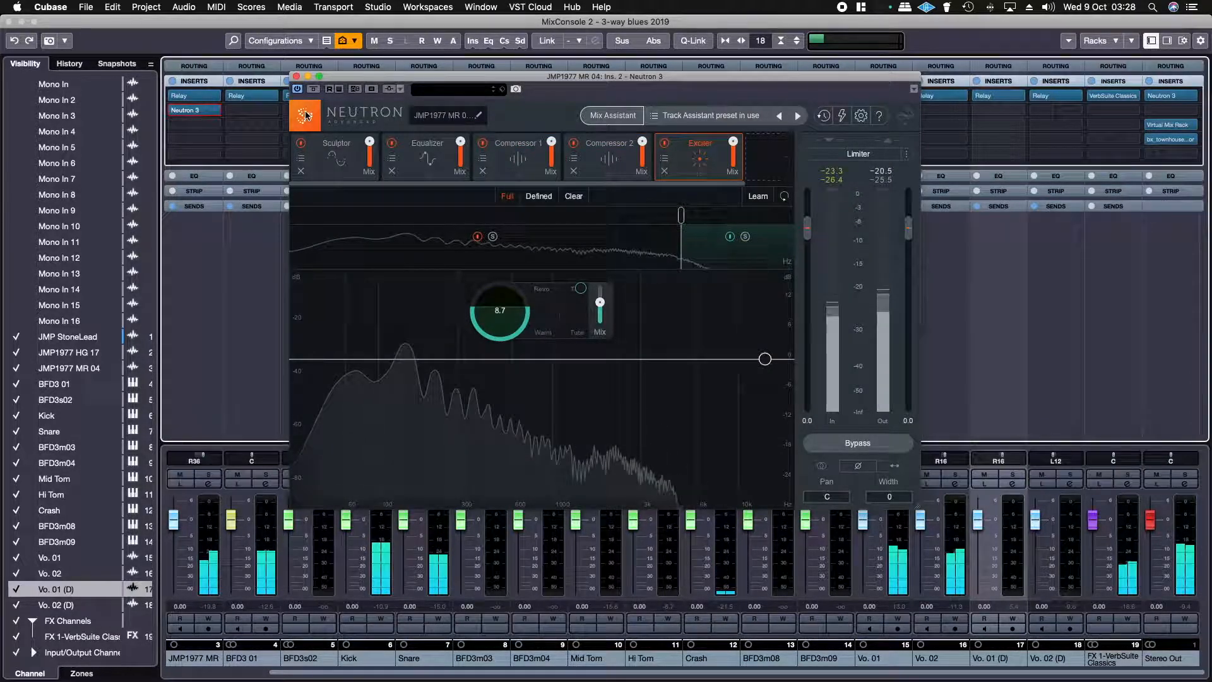
Compare the guitar with Neutron 3 bypassed and re-enabled, then close the plug-in window
click(316, 90)
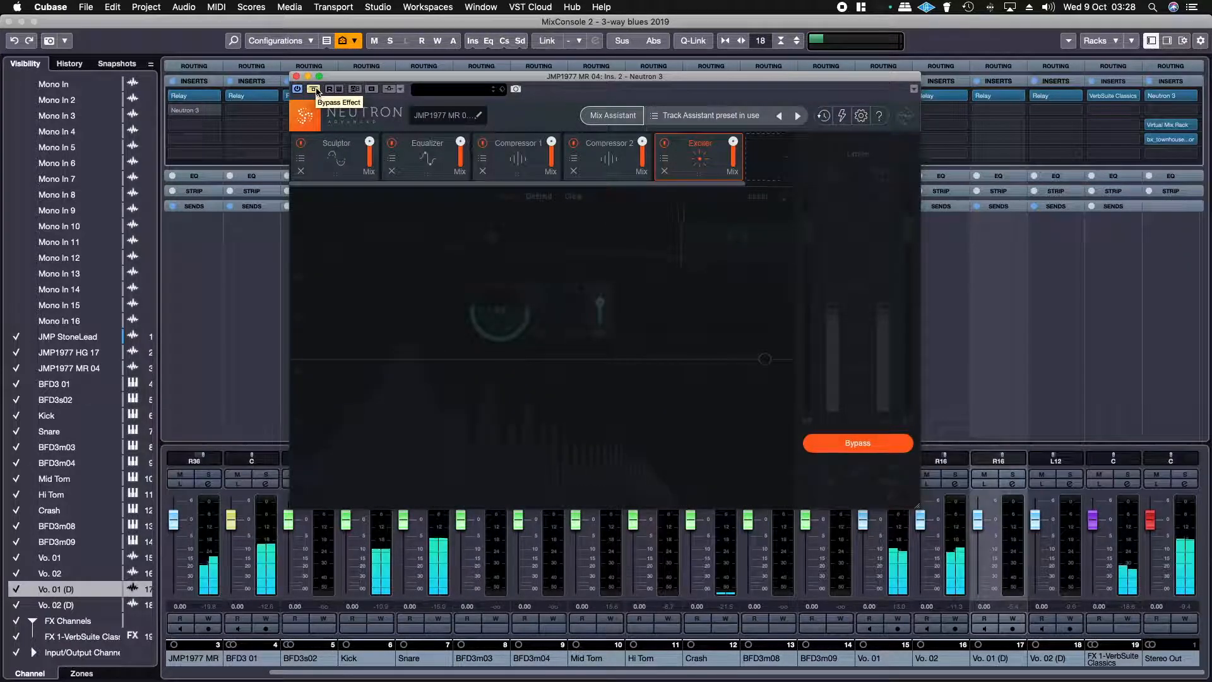
click(315, 89)
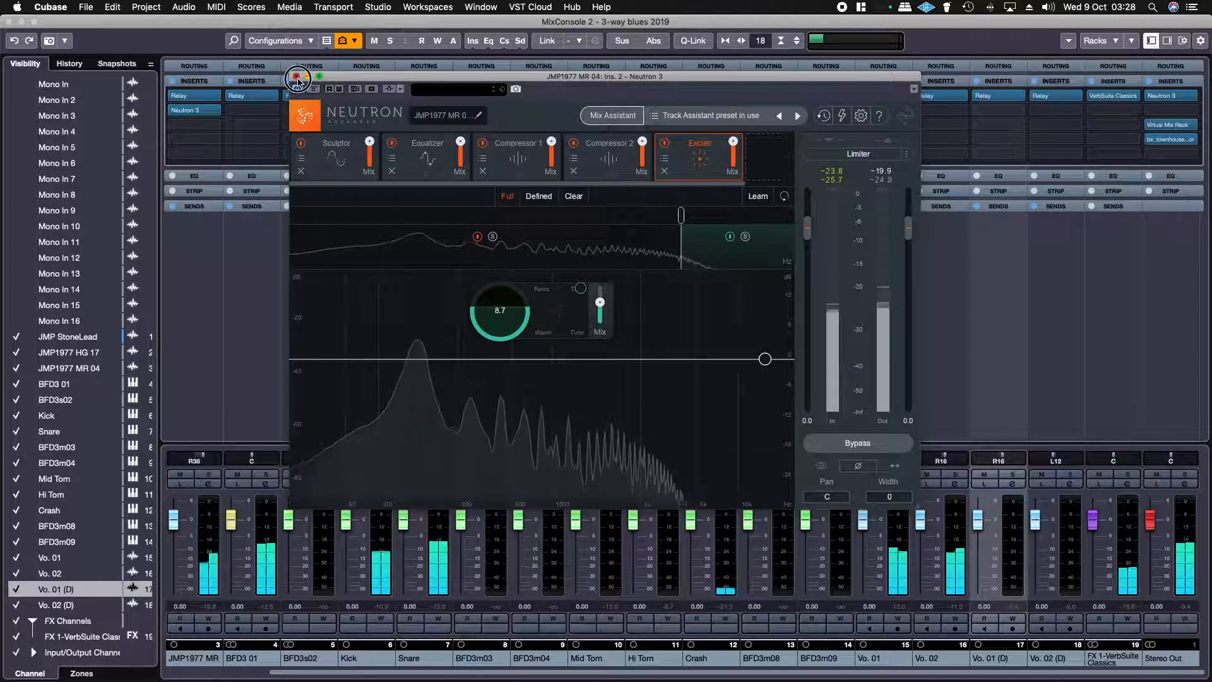
click(297, 76)
Insert Neutron 3 in the second slot of BFD3 01, run Track Enhance with Auto-detect and accept the suggested chain
click(252, 110)
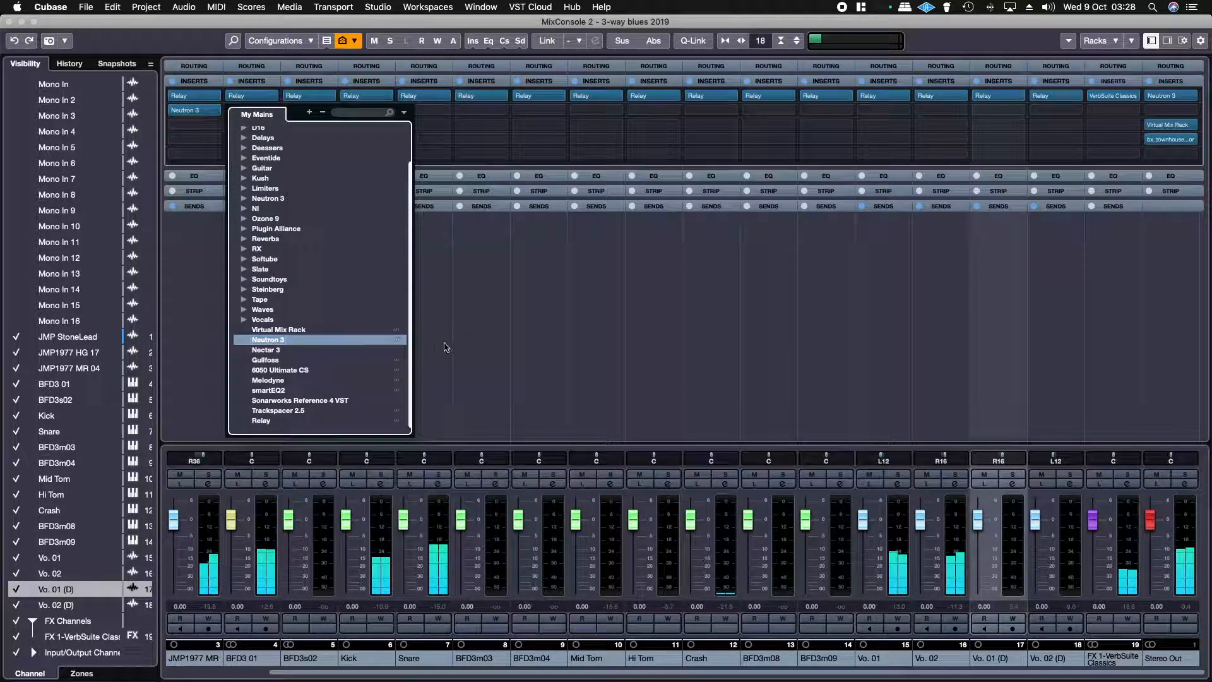
click(272, 341)
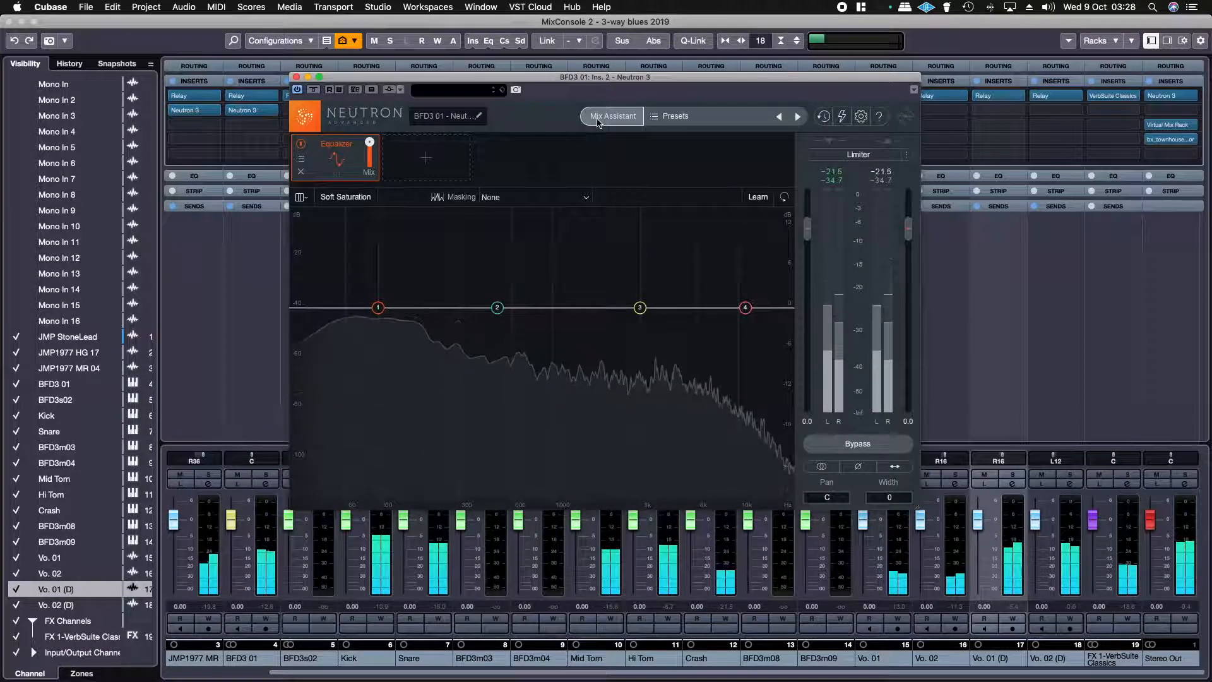
click(603, 465)
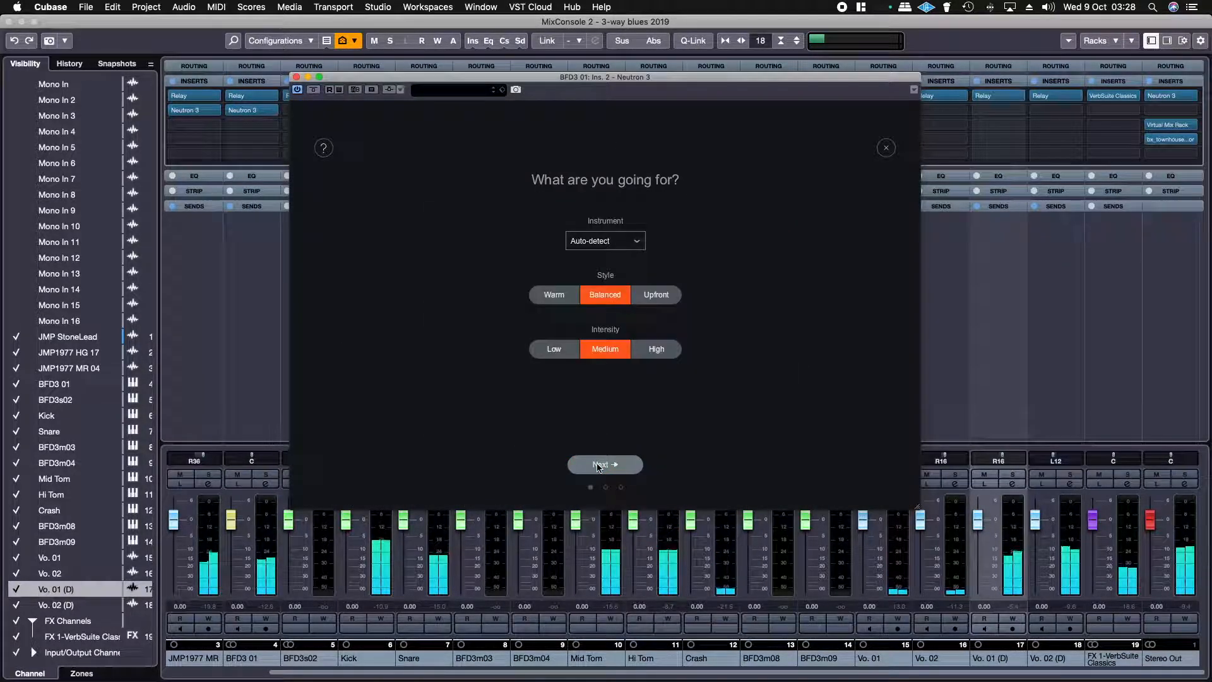
click(601, 465)
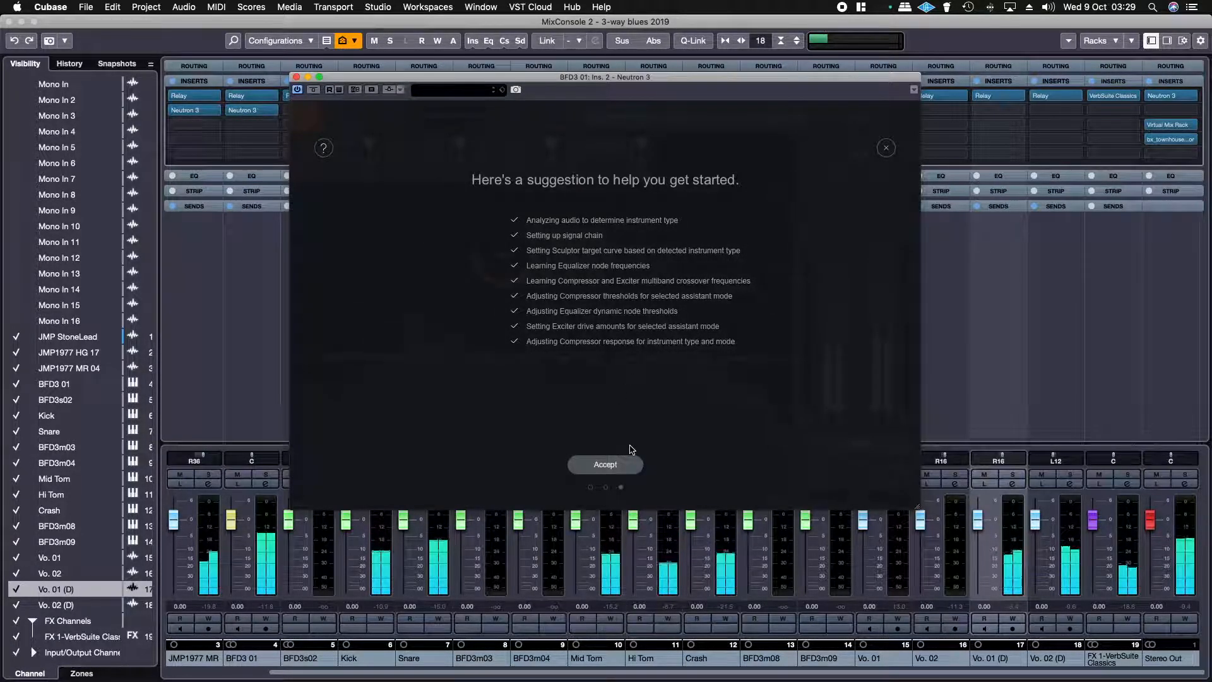
click(607, 465)
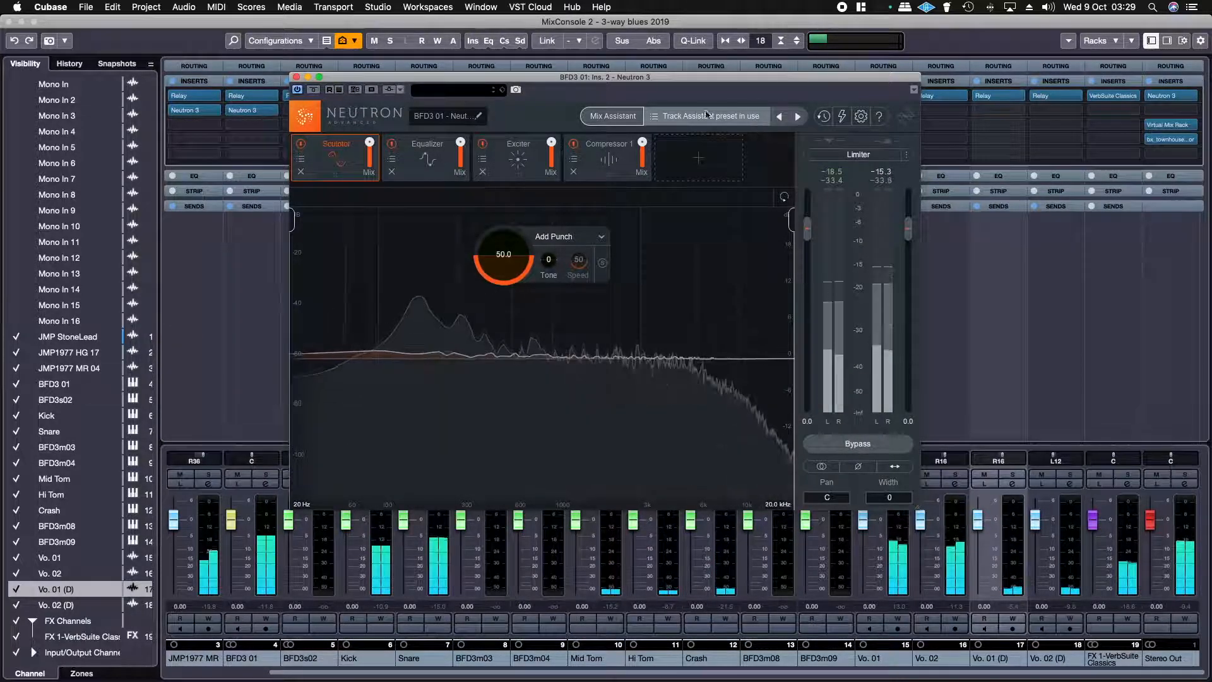
Compare the BFD3 01 drums with Neutron 3 globally bypassed and re-enabled, then close the plug-in window
click(834, 447)
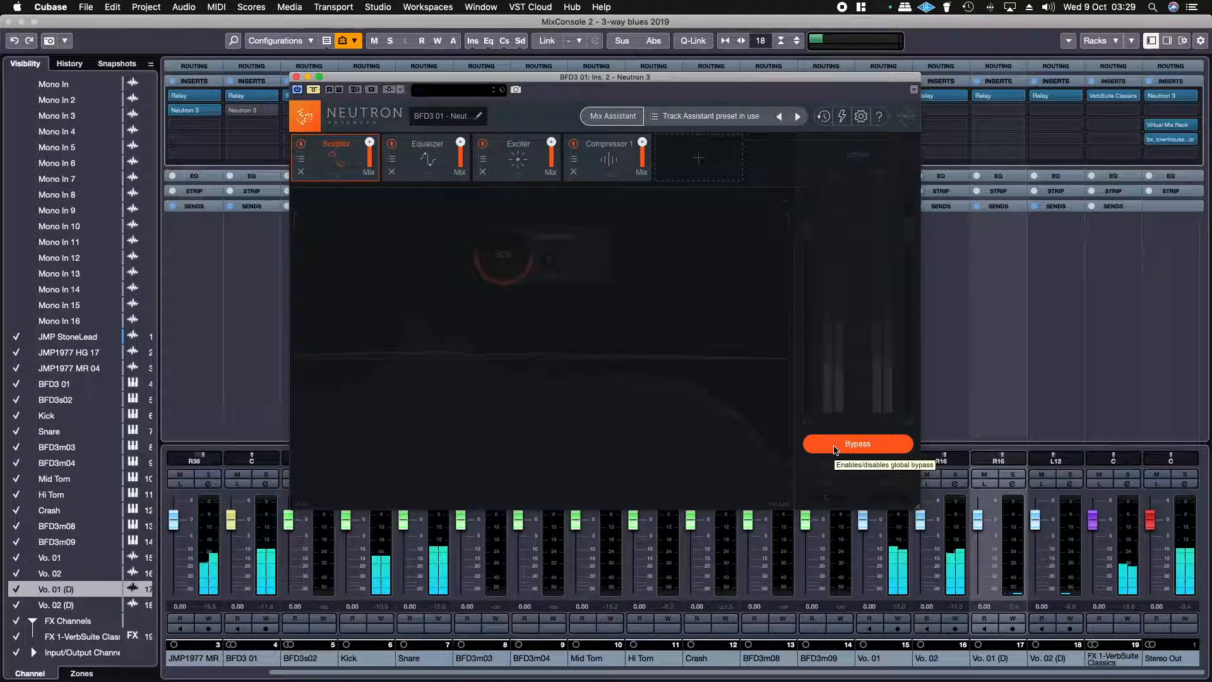
click(835, 447)
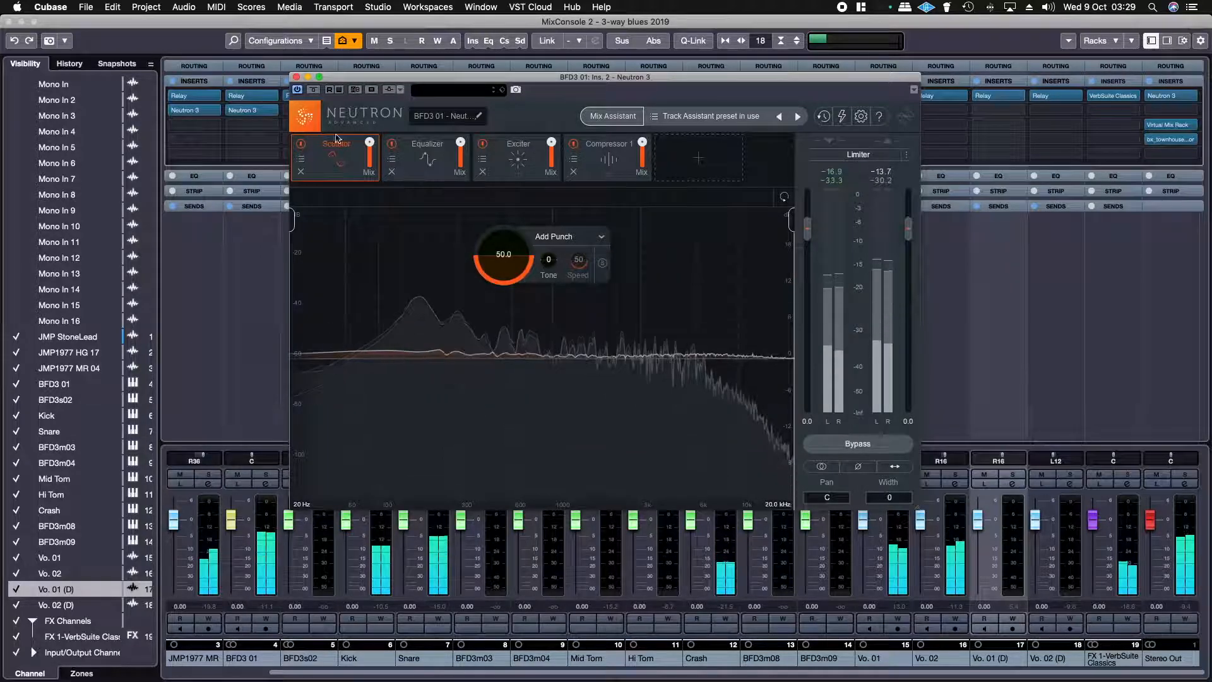
click(297, 78)
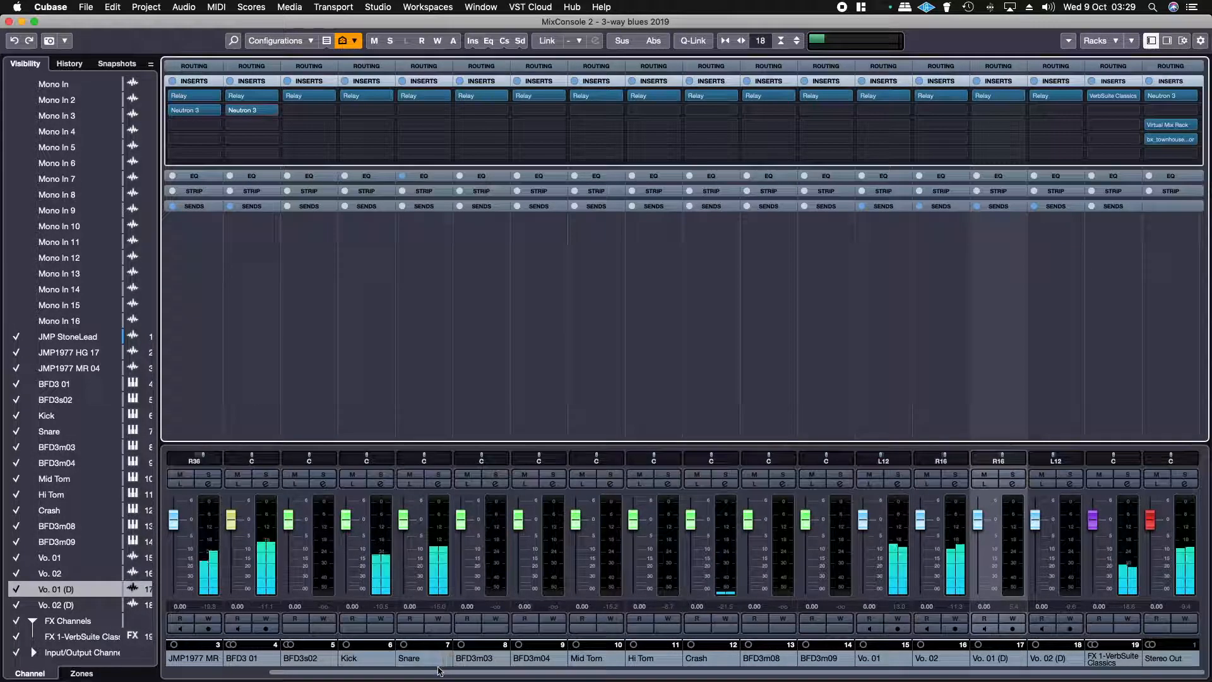
drag(438, 673, 280, 672)
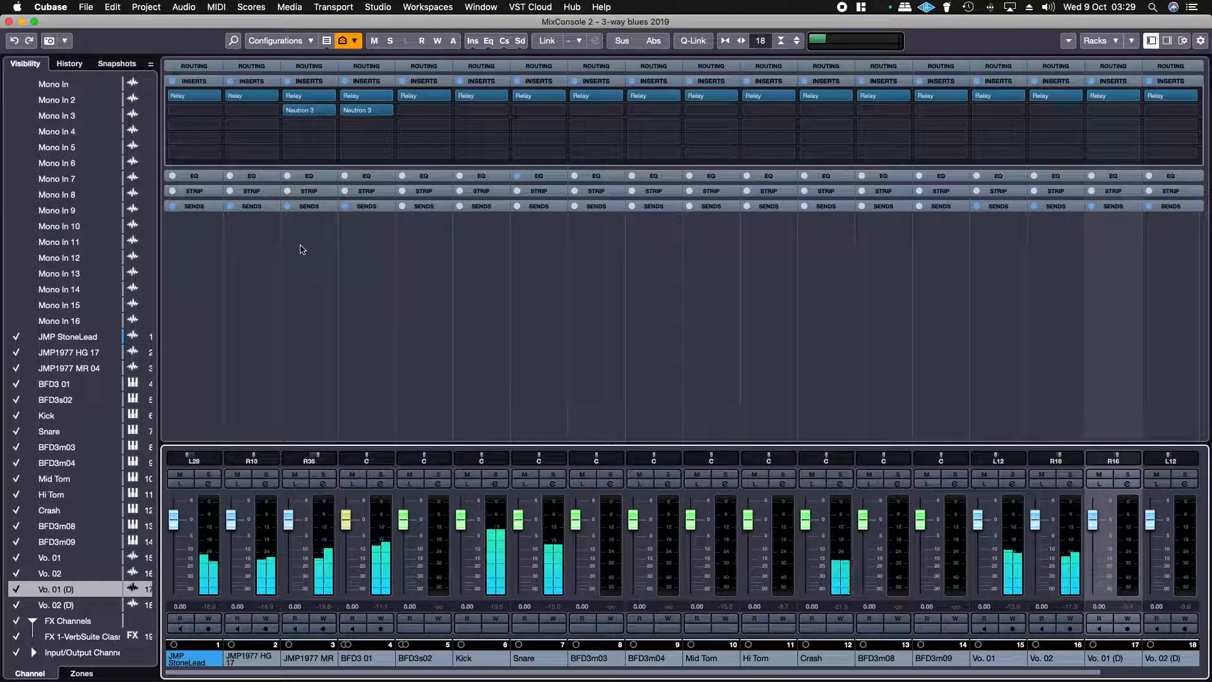
Insert Neutron 3 in the second slot of JMP StoneLead, run Track Enhance with Auto-detect, Balanced style and Medium intensity, and accept the suggested chain
click(216, 110)
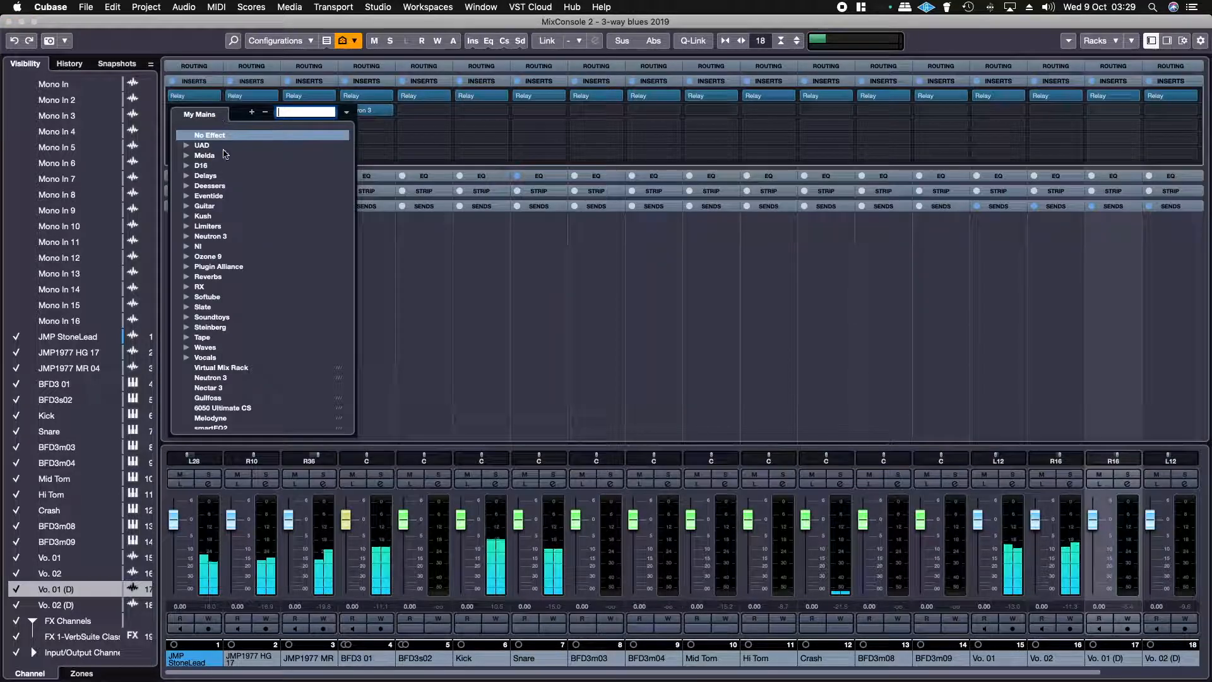
click(219, 379)
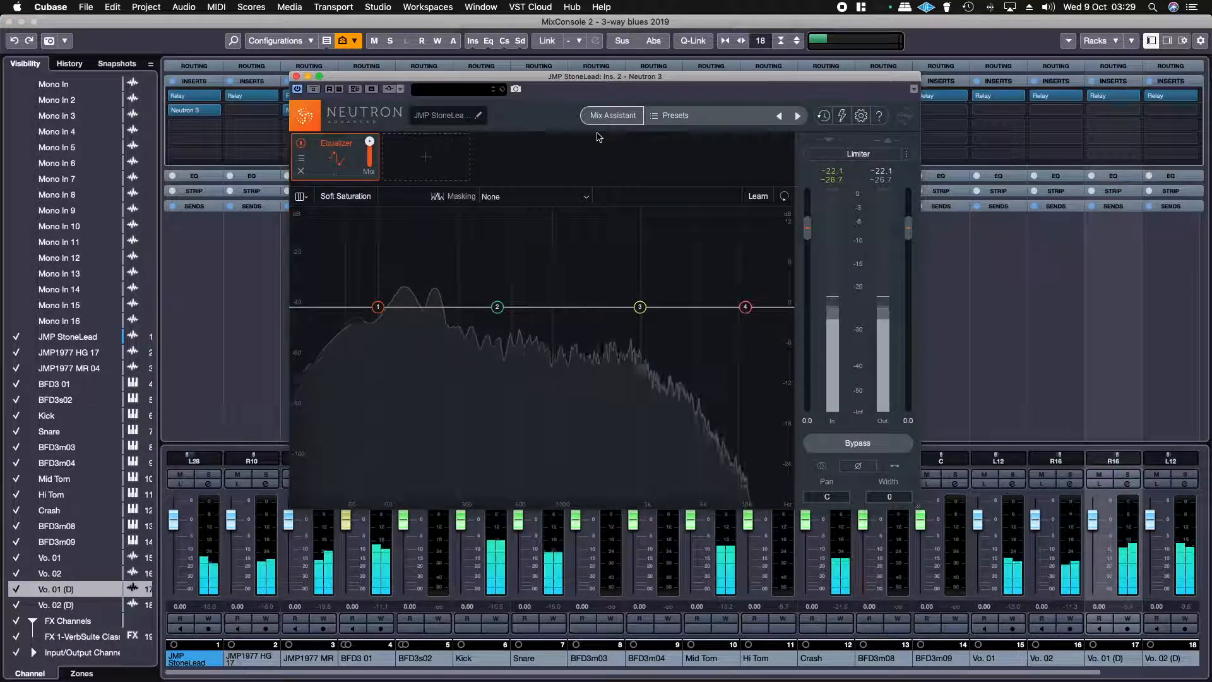
click(602, 122)
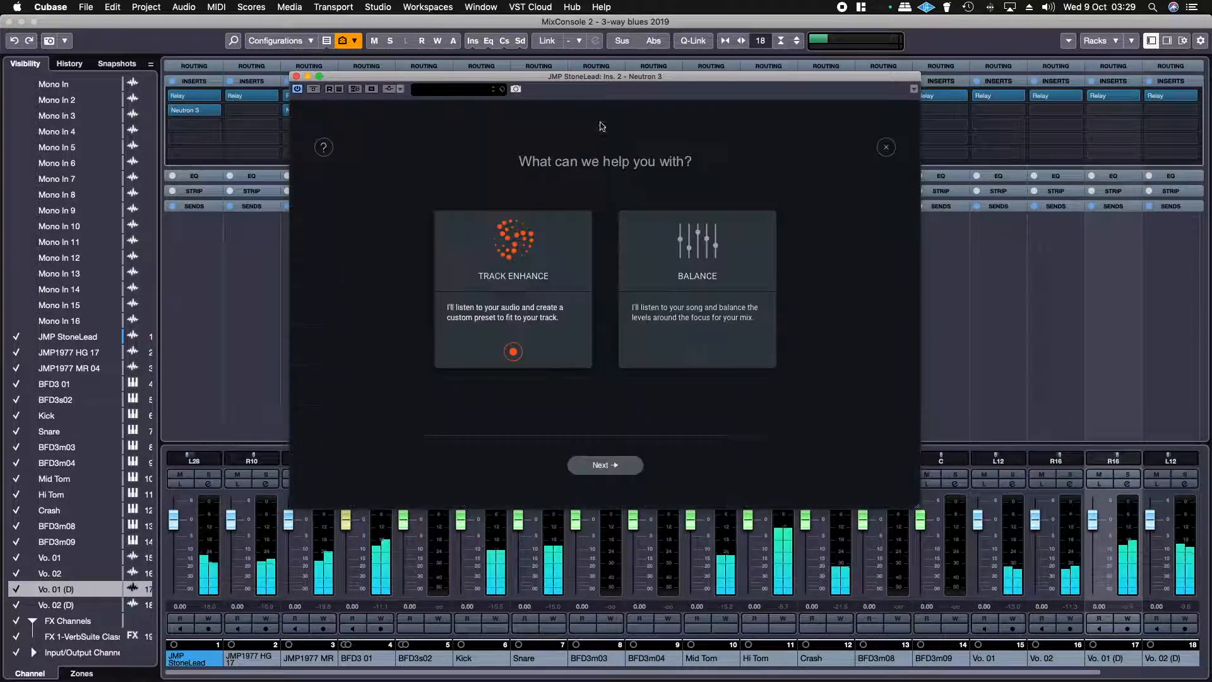
click(600, 464)
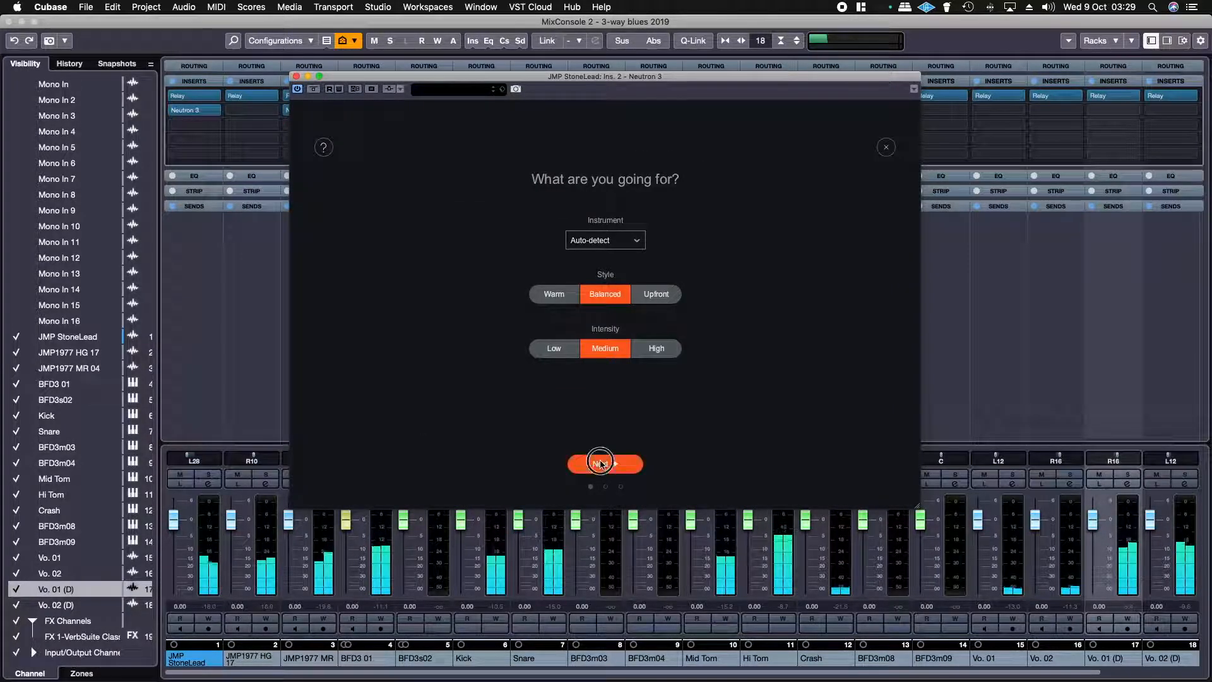
click(600, 464)
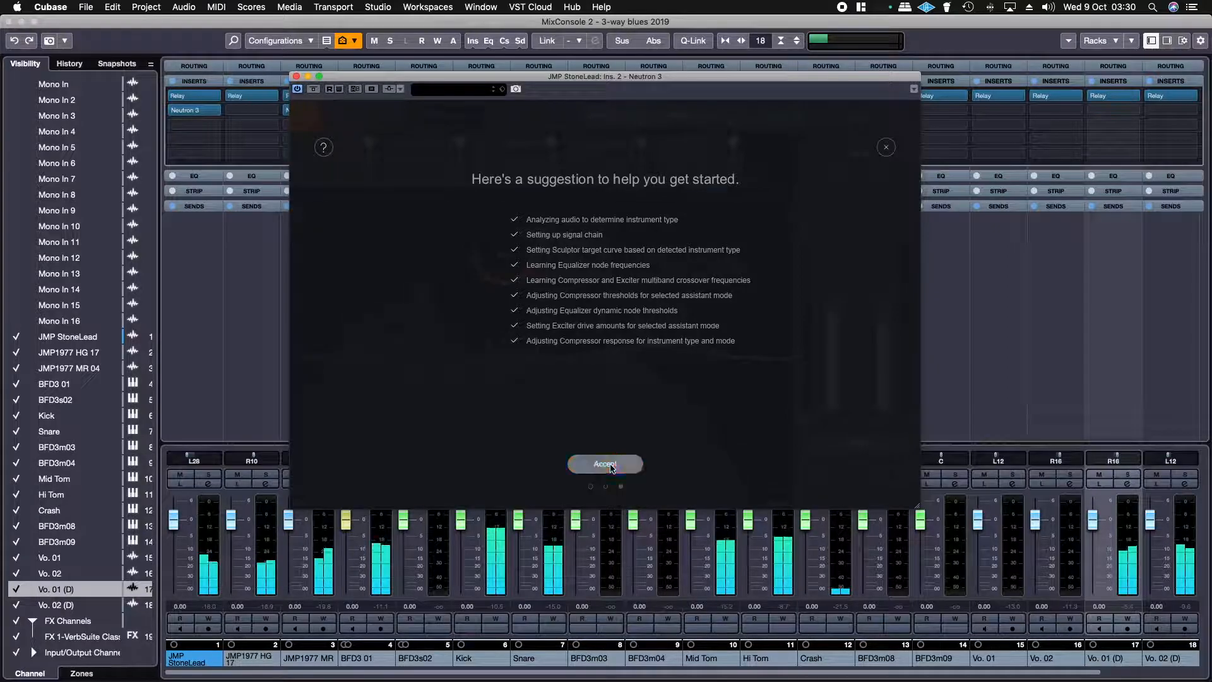
click(607, 465)
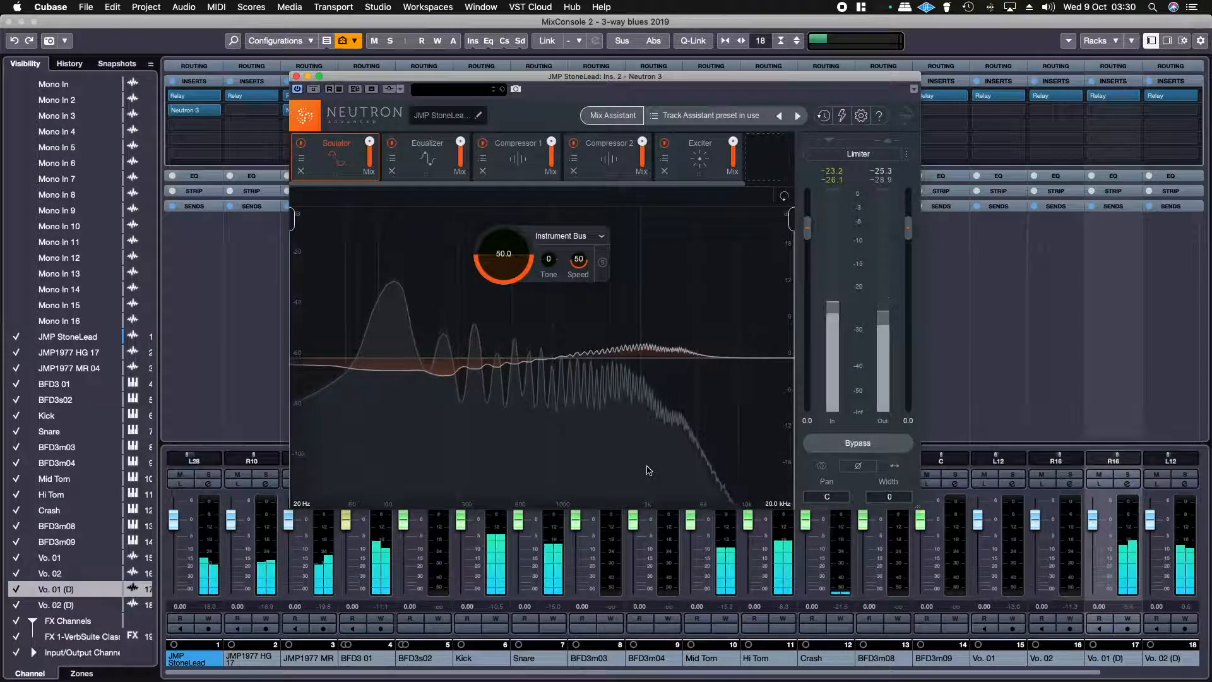
Examine the Equalizer, Compressor 1, Compressor 2 and Exciter settings made for JMP StoneLead and close the plug-in window
click(423, 178)
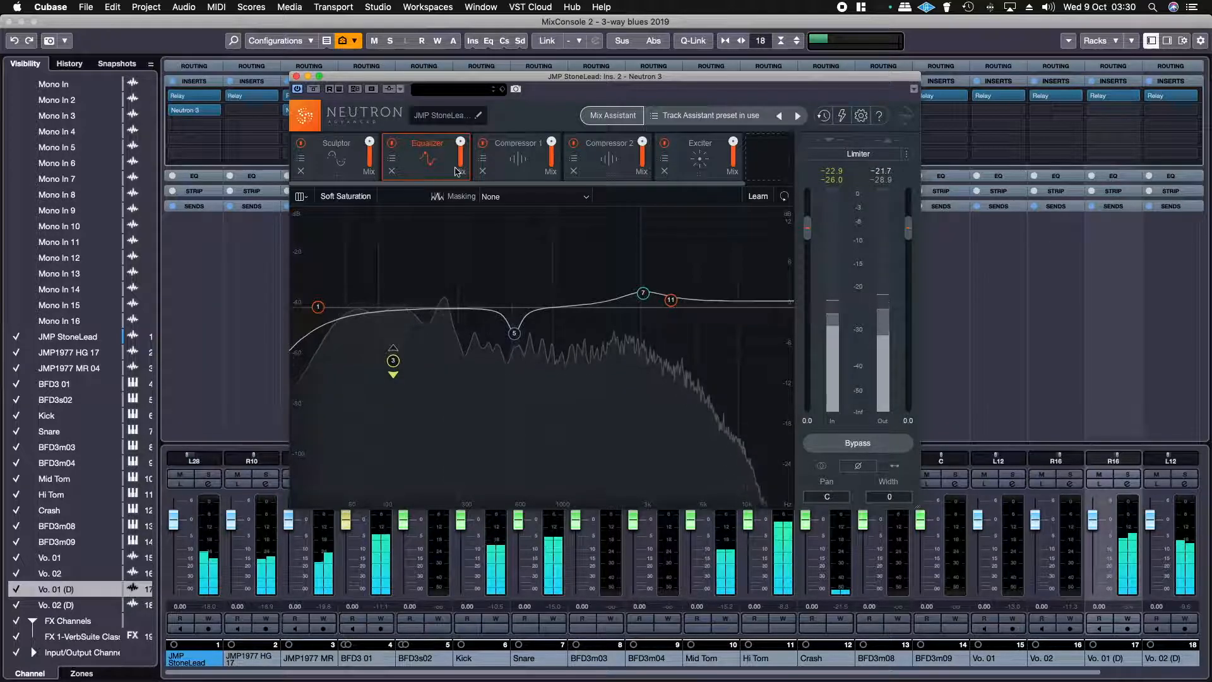
click(521, 166)
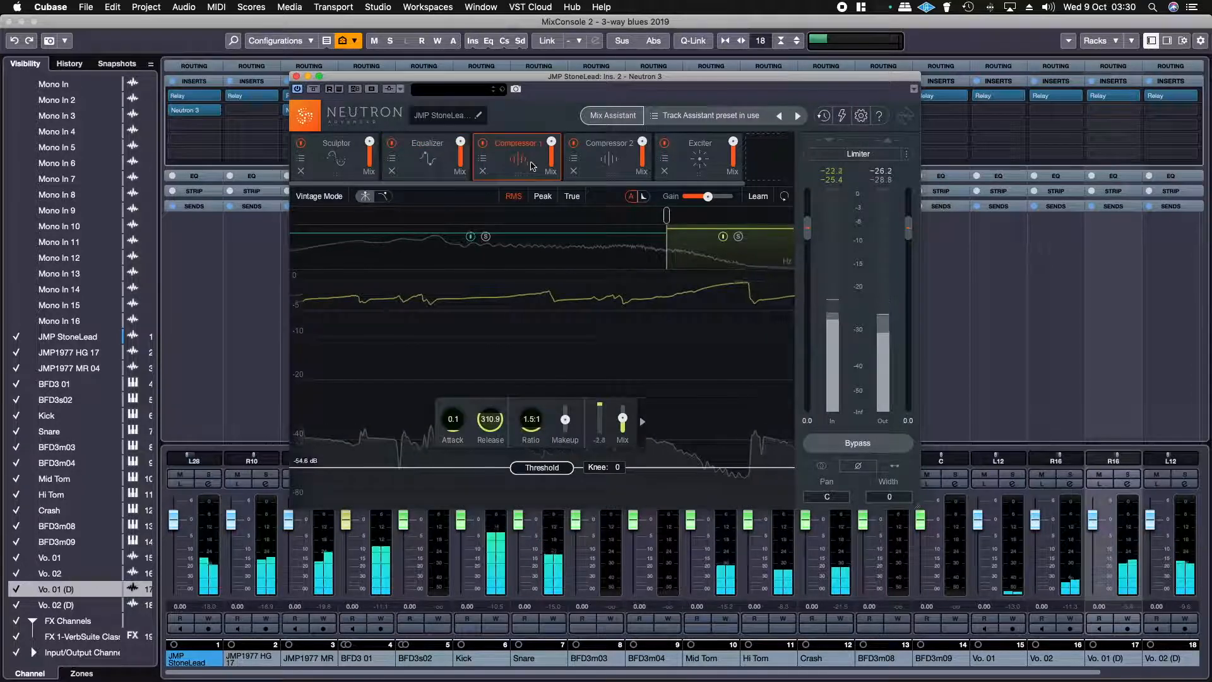
click(601, 166)
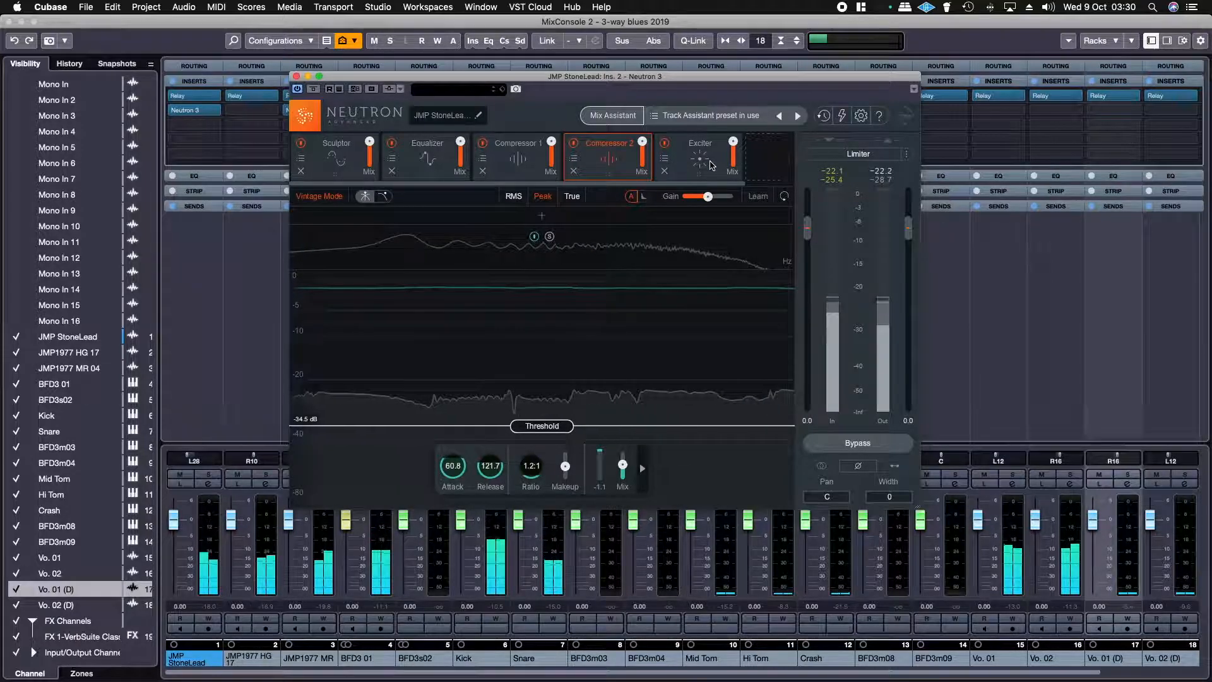
click(709, 166)
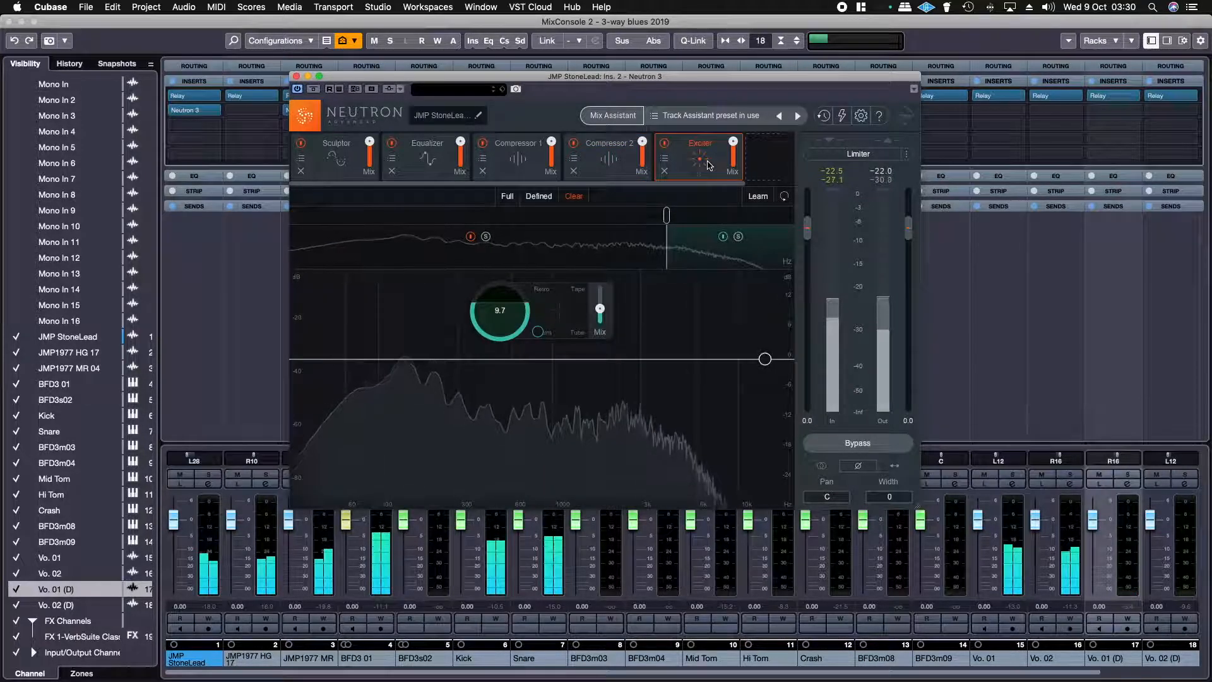
click(297, 76)
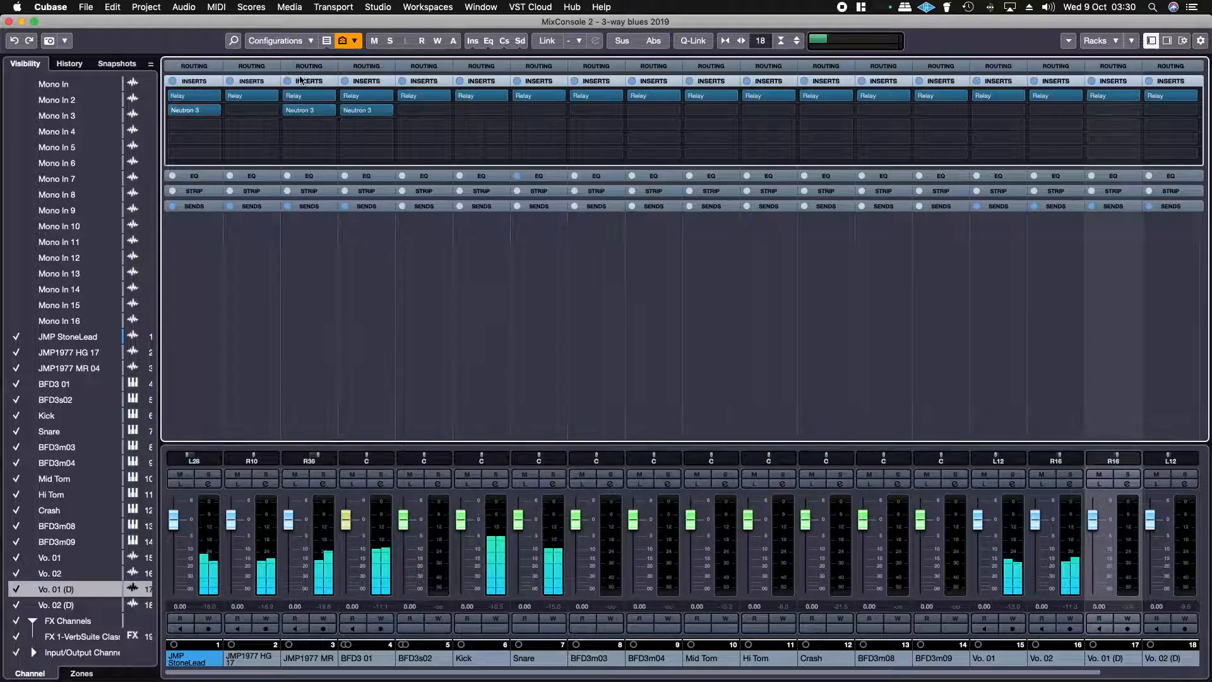
Insert Neutron 3 in the second slot of JMP1977 HG 17, run Track Enhance with Auto-detect, Balanced and Medium, and accept the suggested chain
click(265, 112)
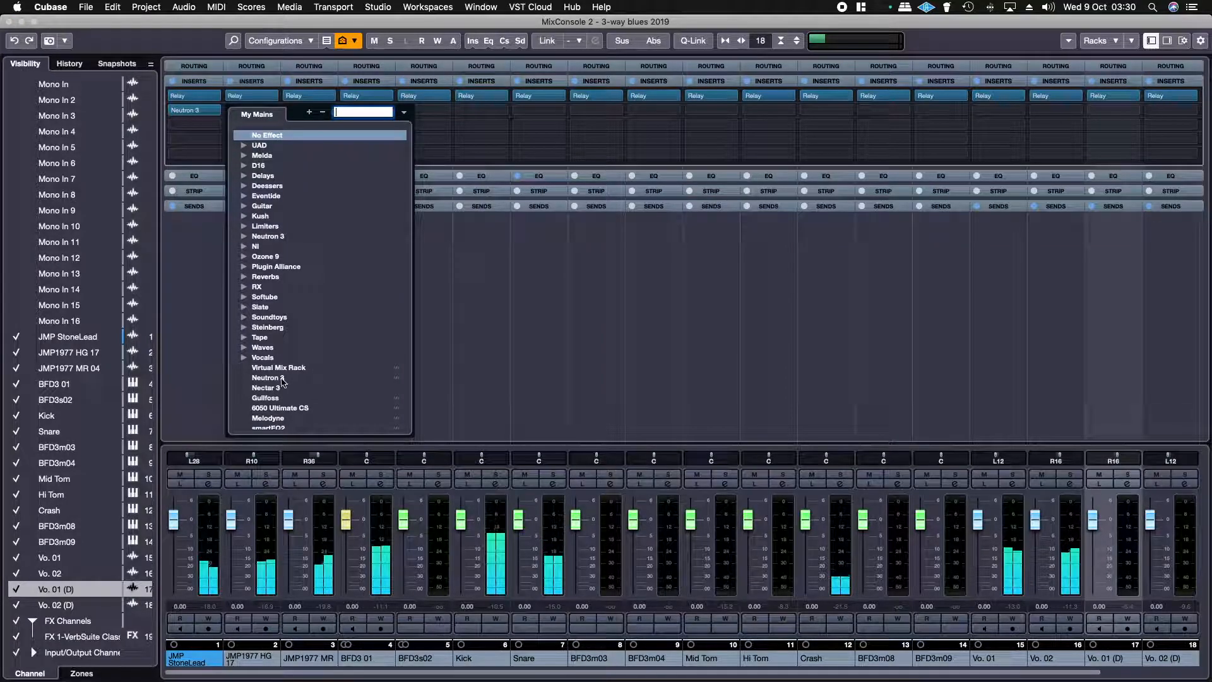
click(280, 379)
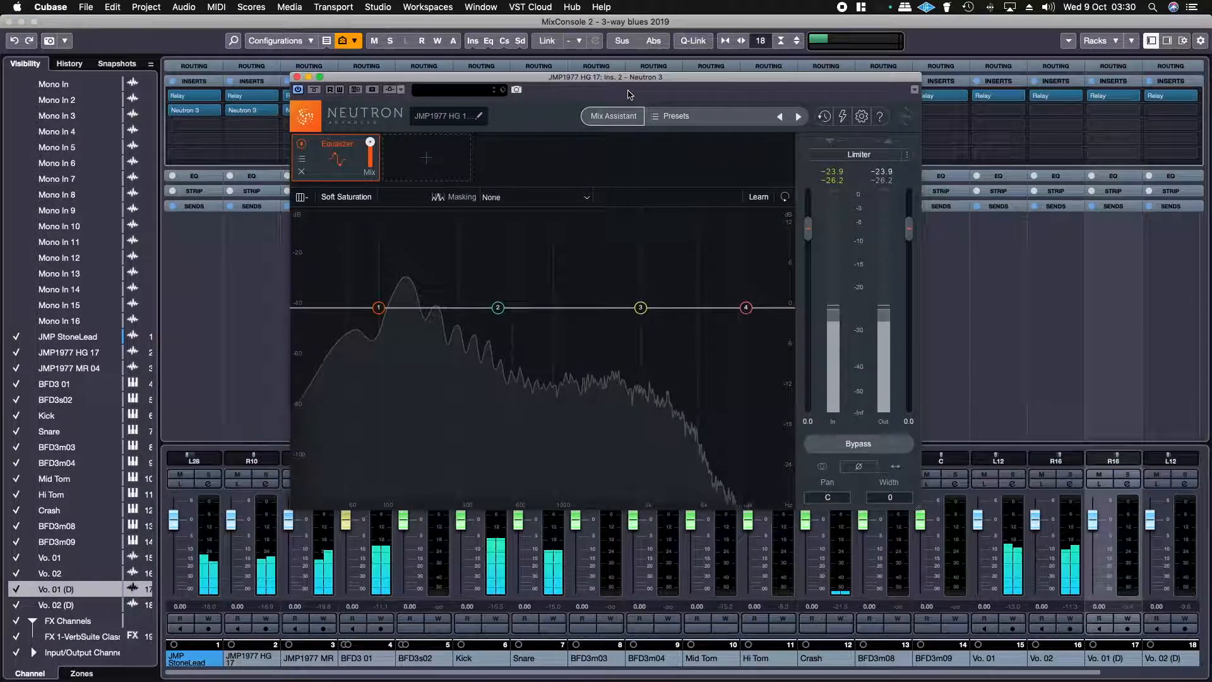
click(611, 116)
click(601, 465)
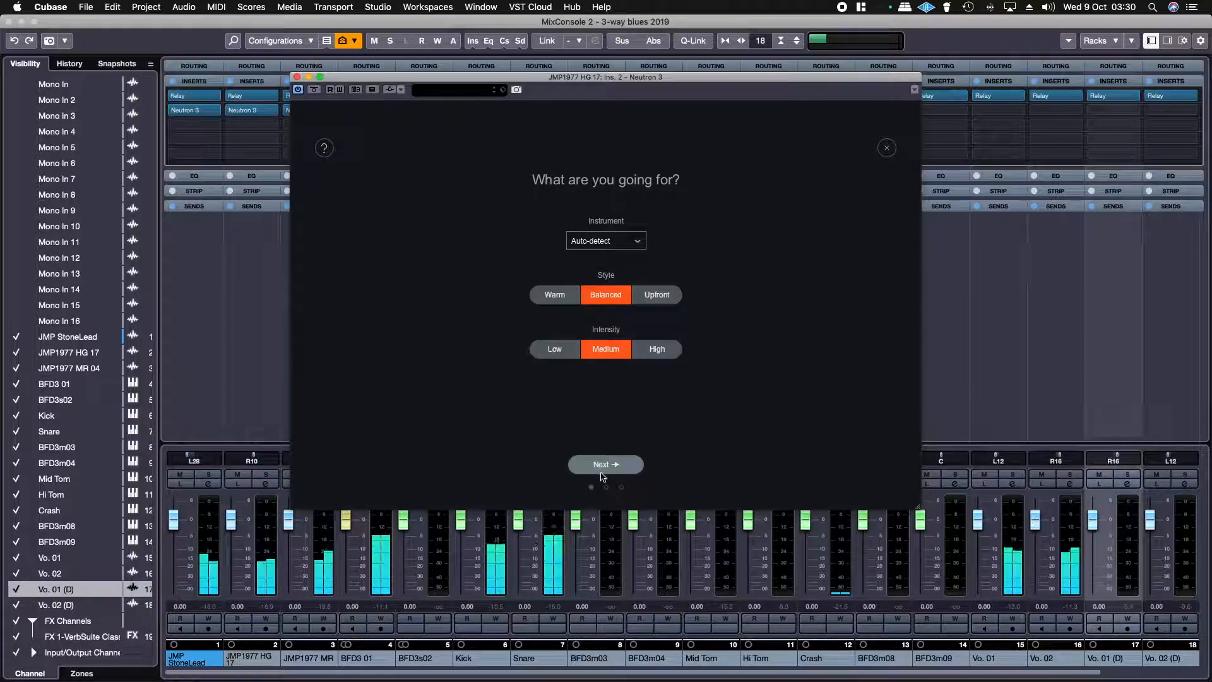
click(601, 474)
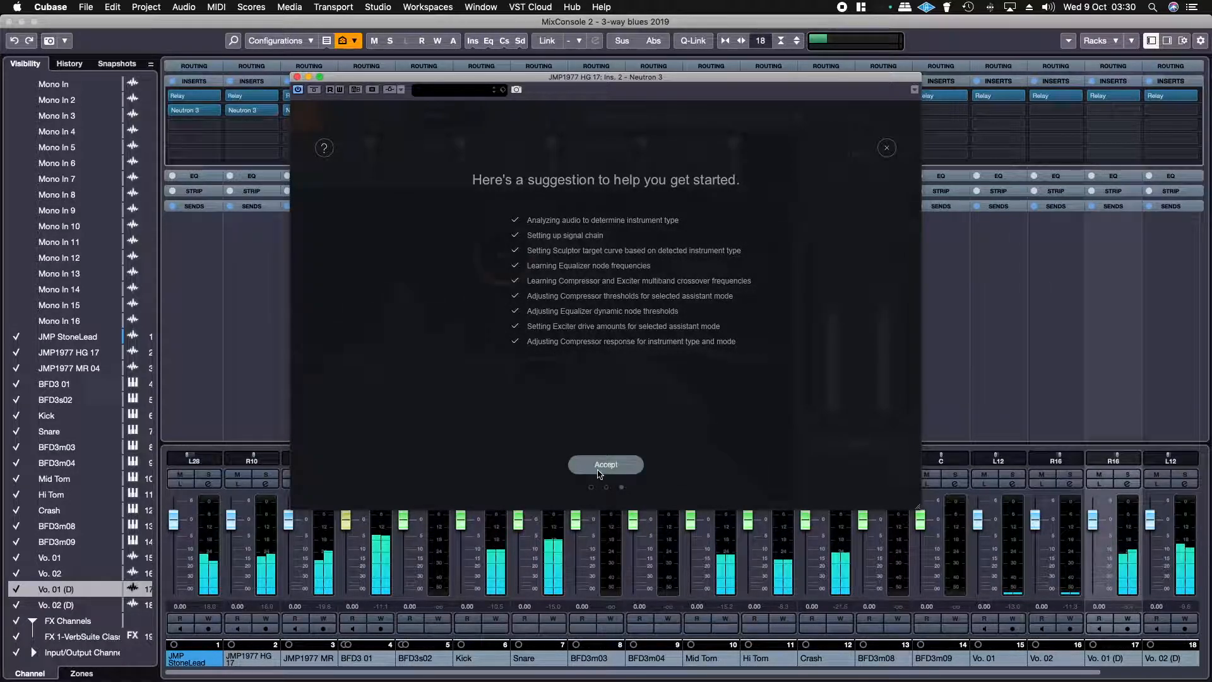
click(638, 459)
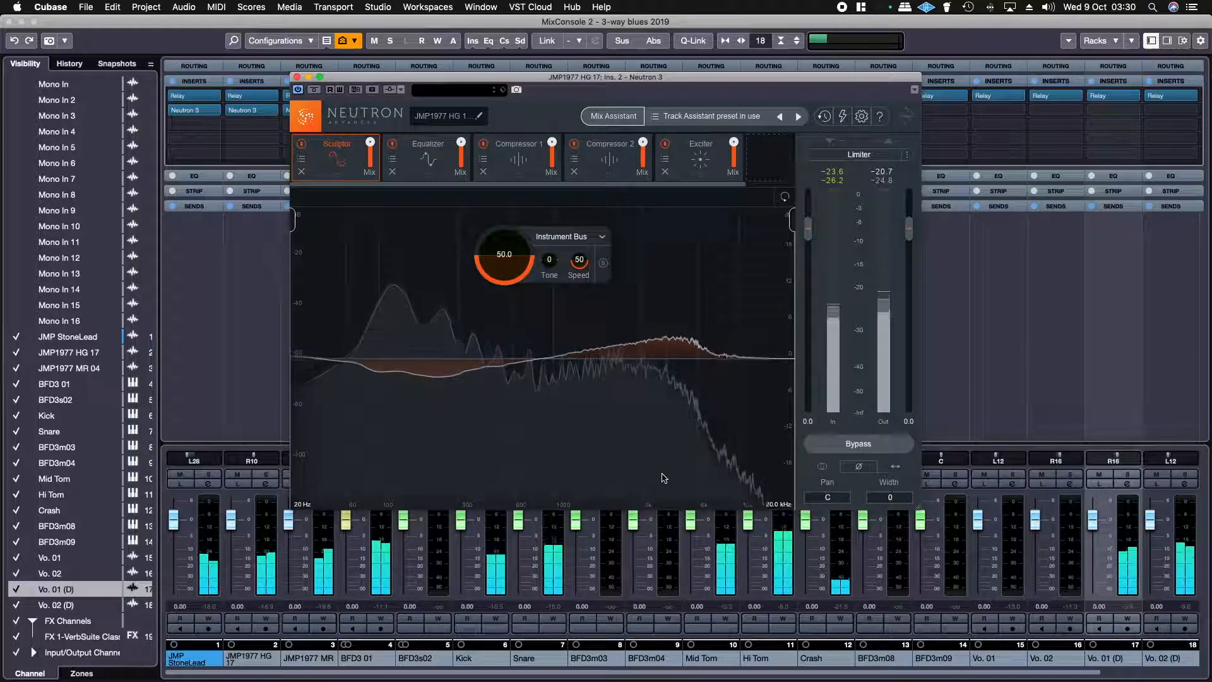
Examine the Equalizer, both Compressors and the Exciter made for JMP1977 HG 17, return to the Equalizer, and close the plug-in window
click(435, 165)
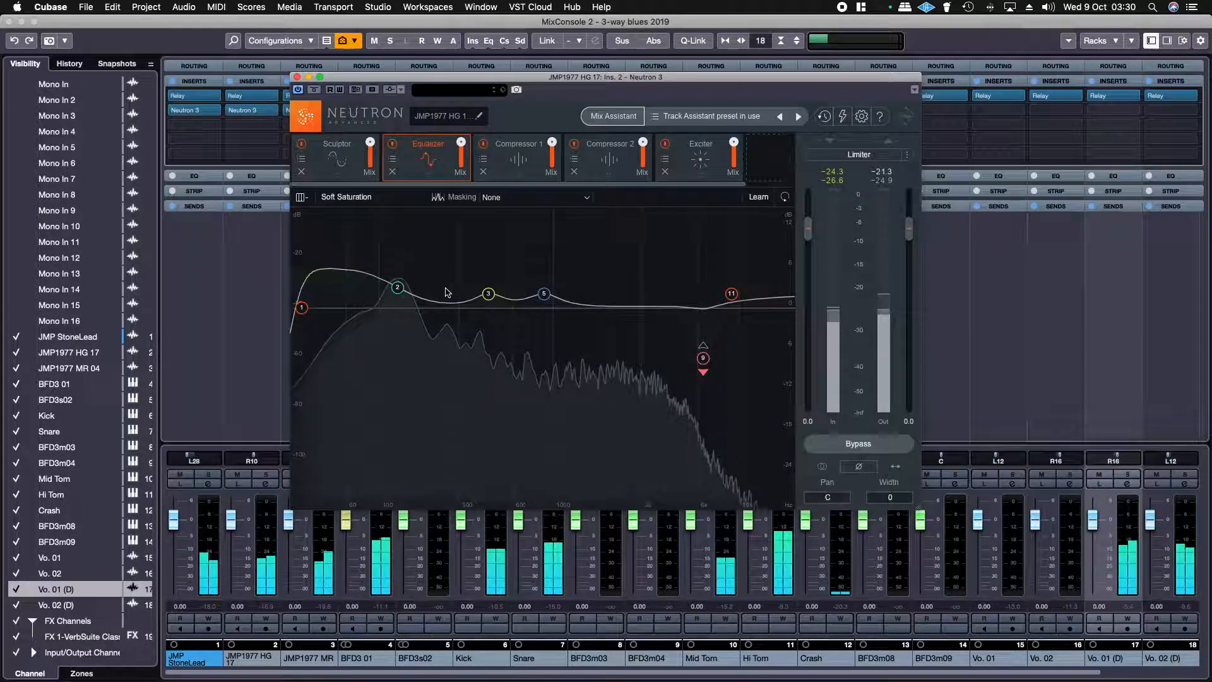
click(522, 164)
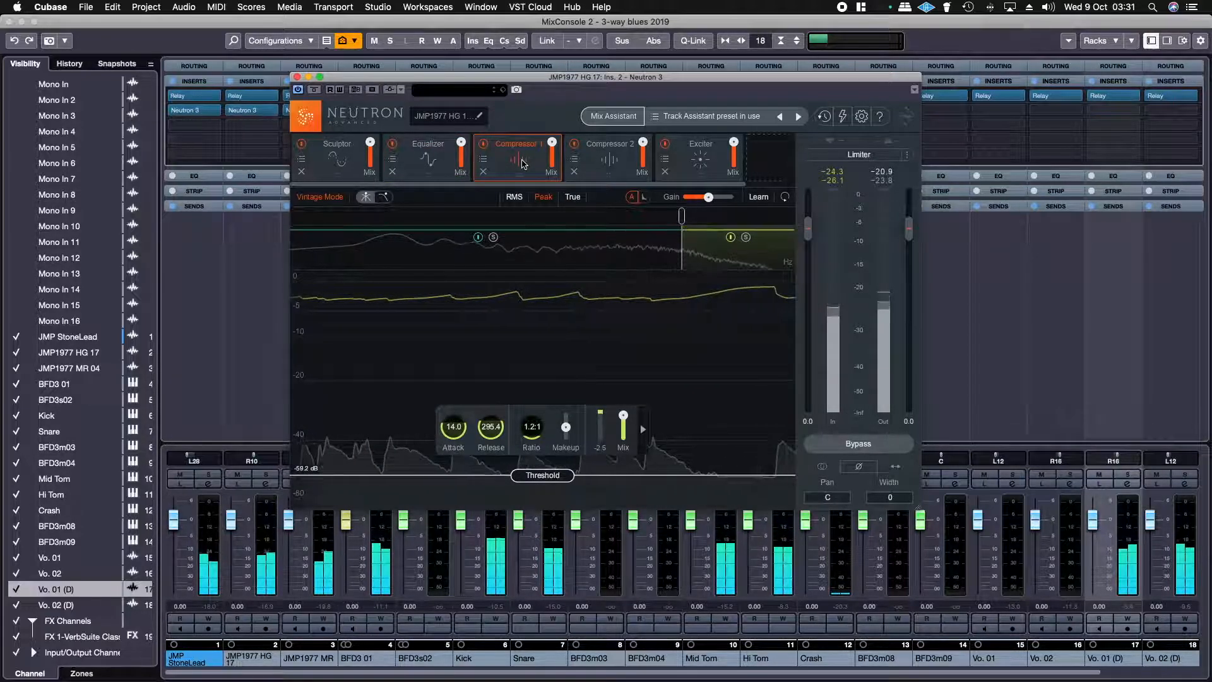
click(603, 164)
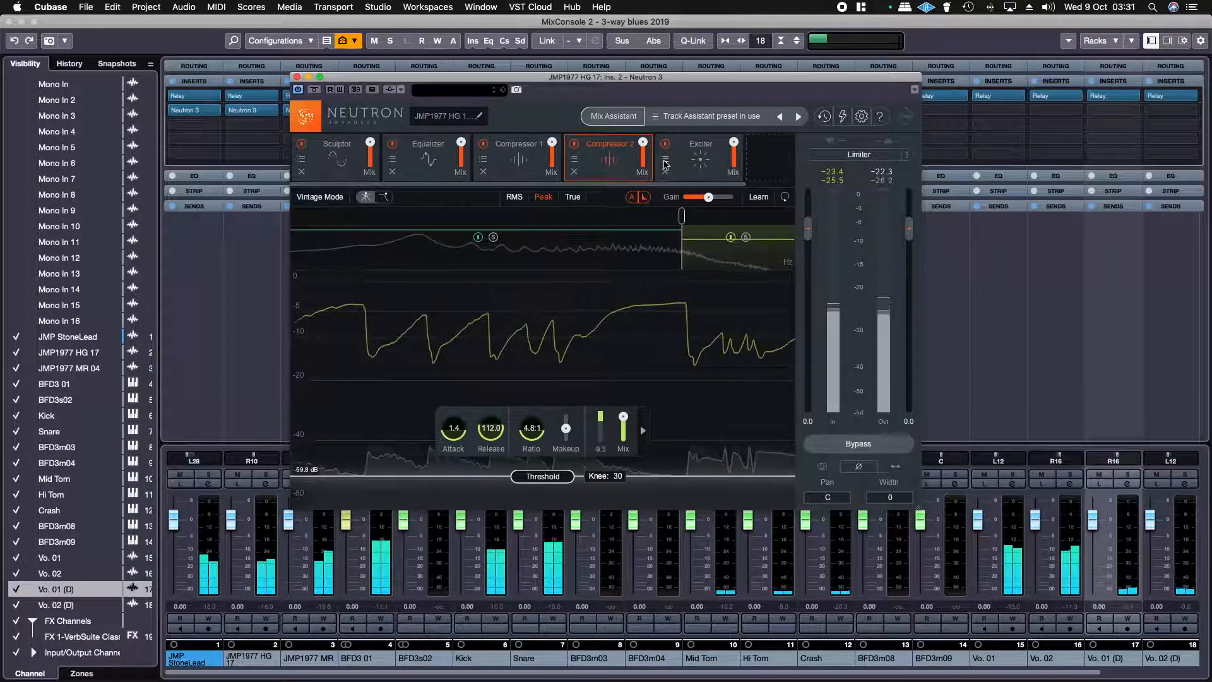
click(703, 160)
click(428, 158)
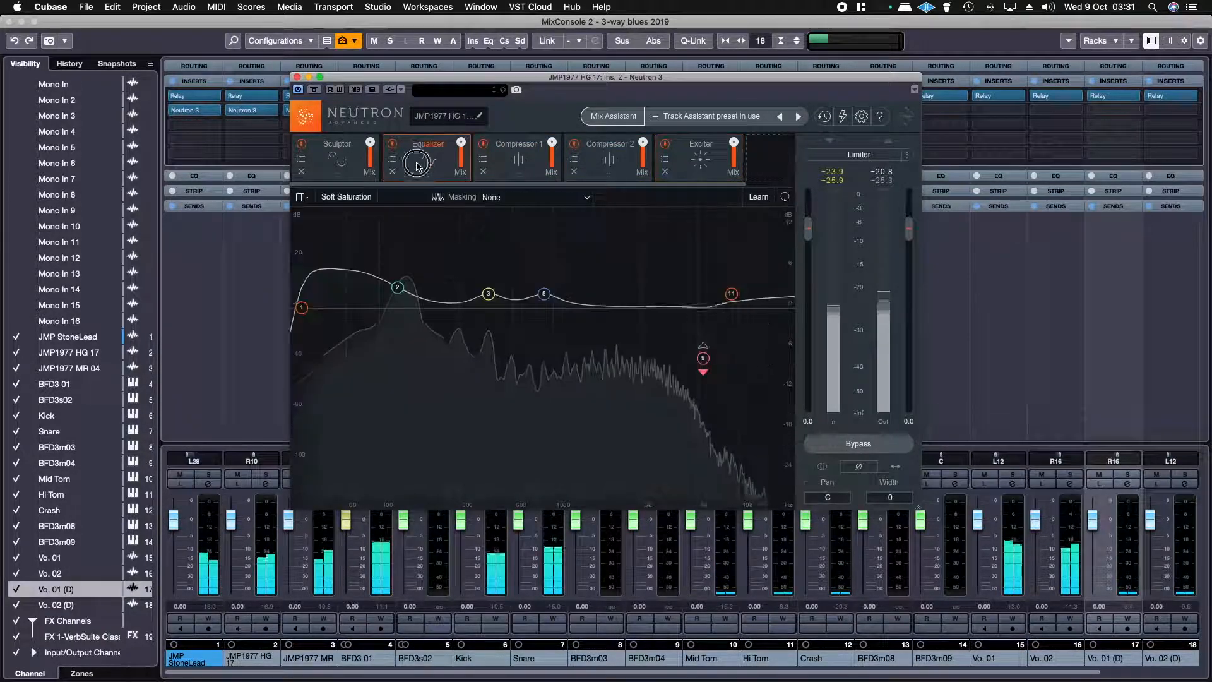
click(297, 77)
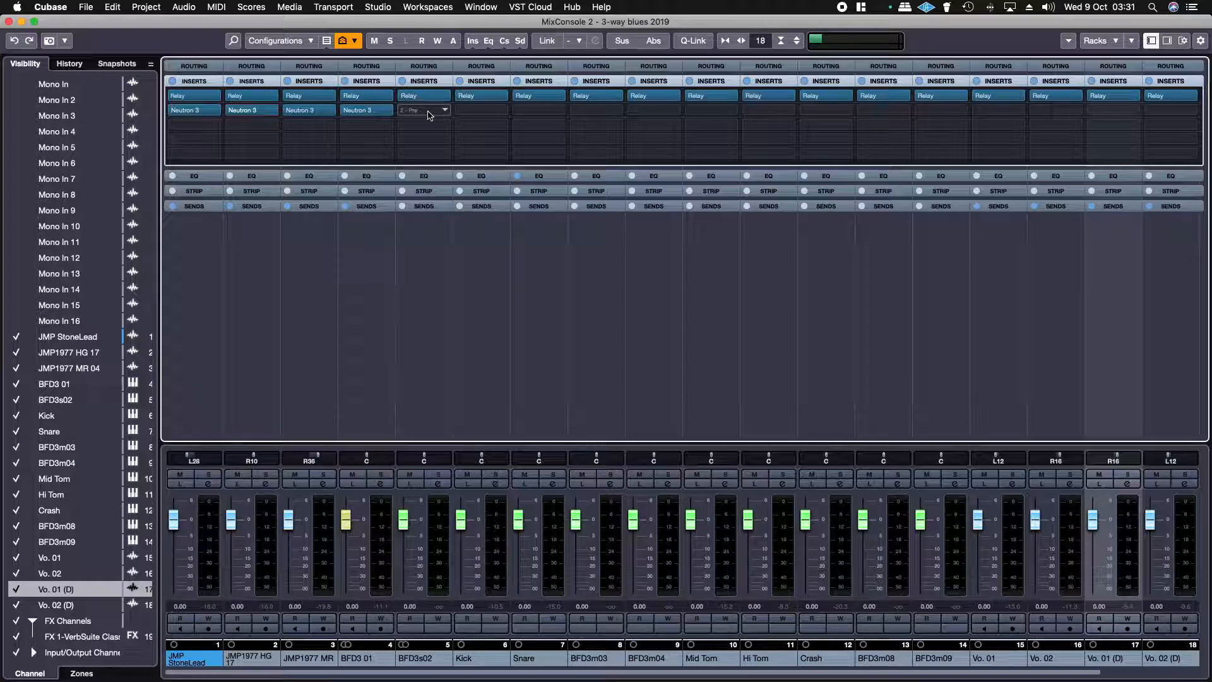
With playback restarted, insert Neutron 3 in the second slot of Kick, run Track Enhance and accept the suggested chain
key(space)
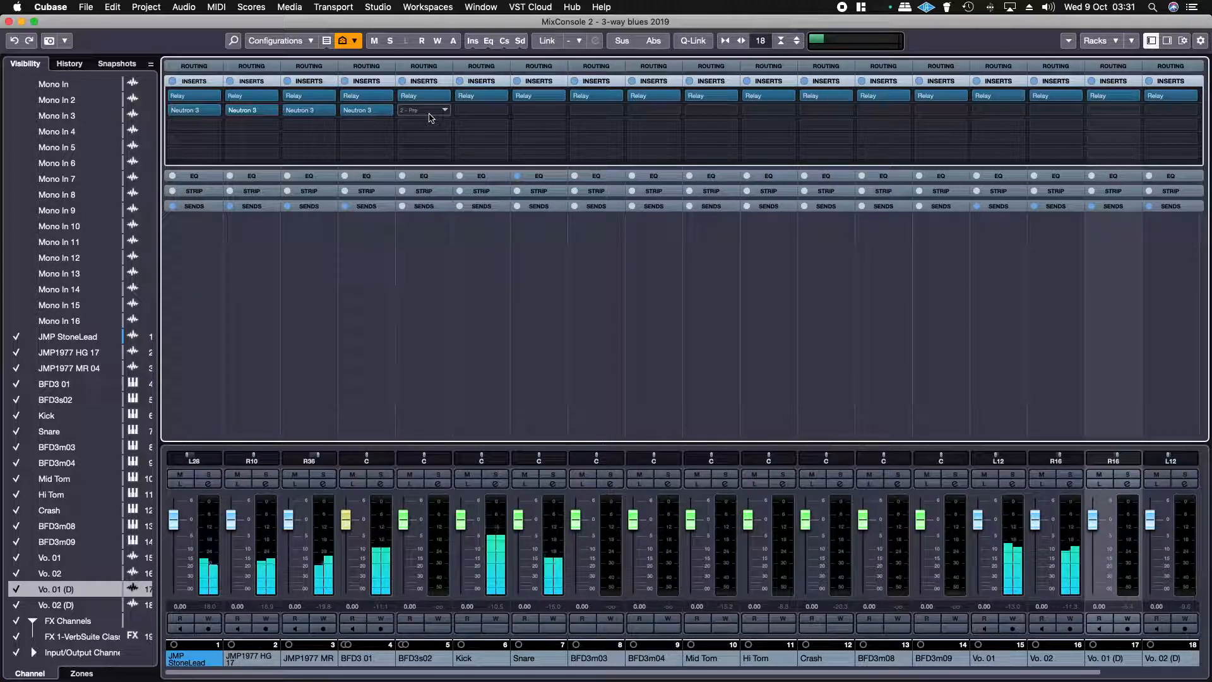
click(479, 111)
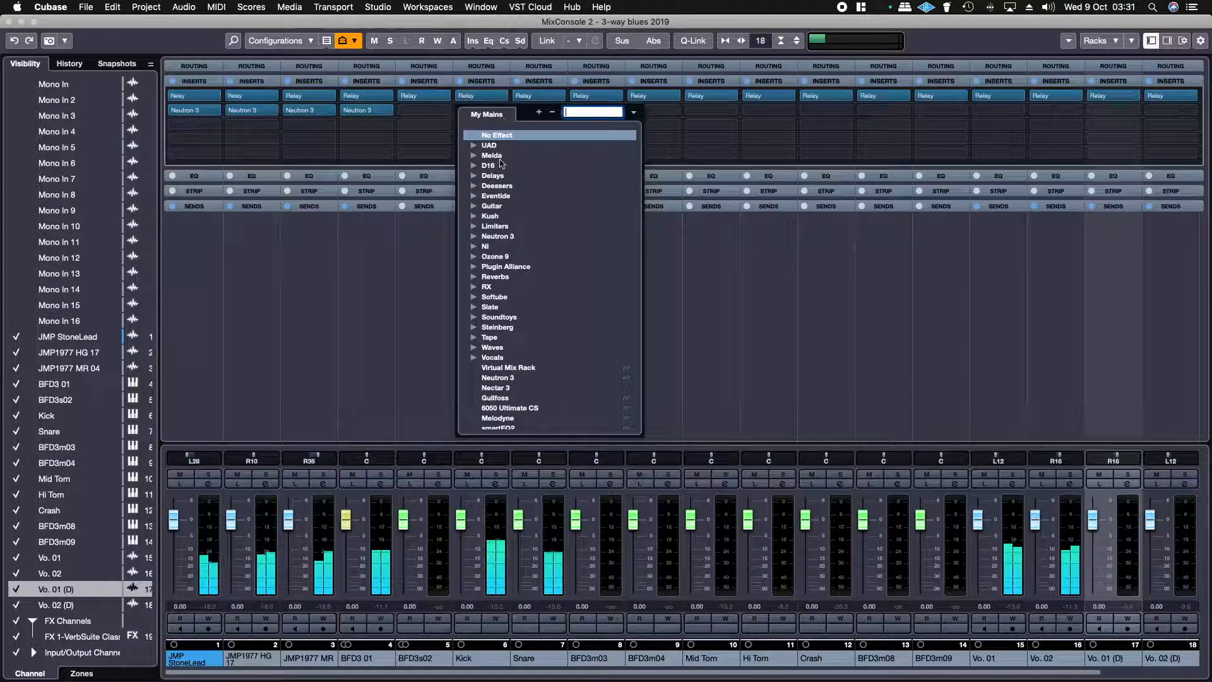
click(506, 378)
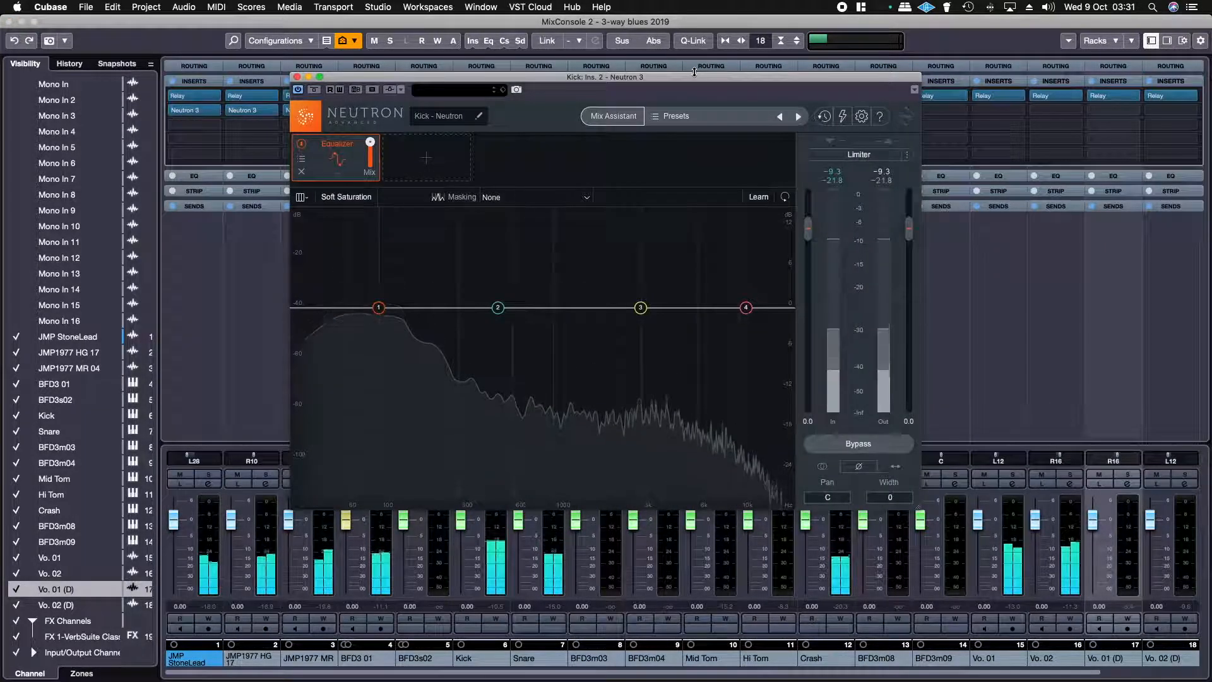
click(614, 116)
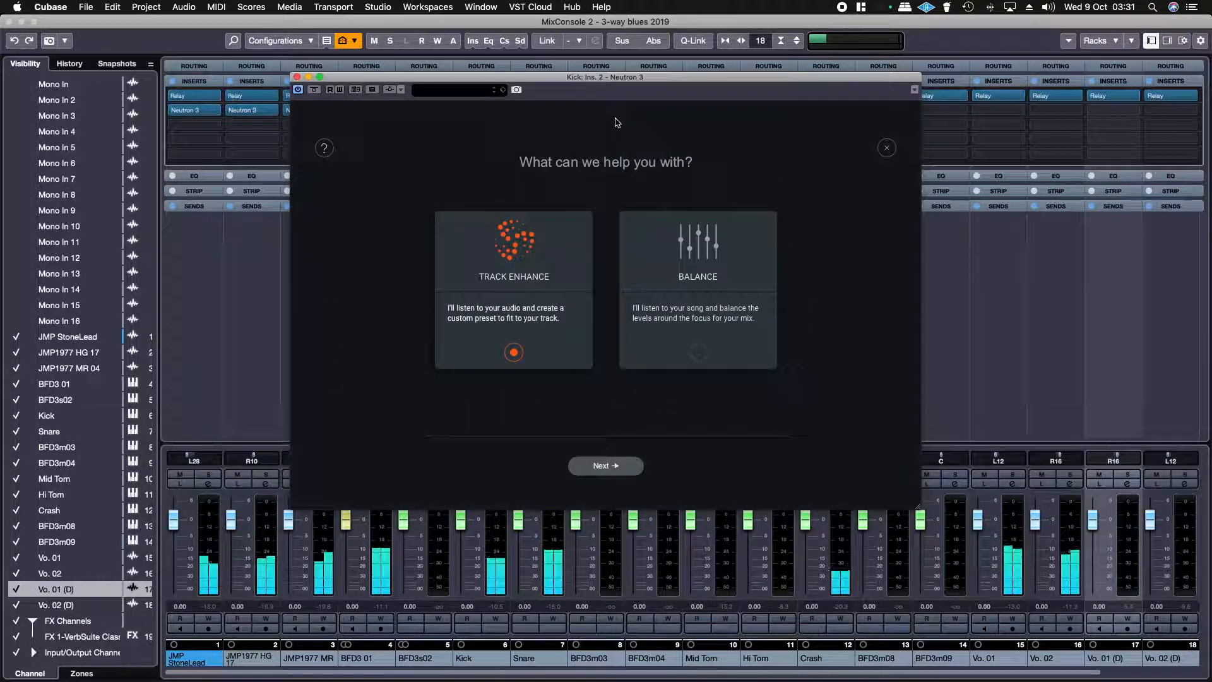
click(597, 465)
click(597, 466)
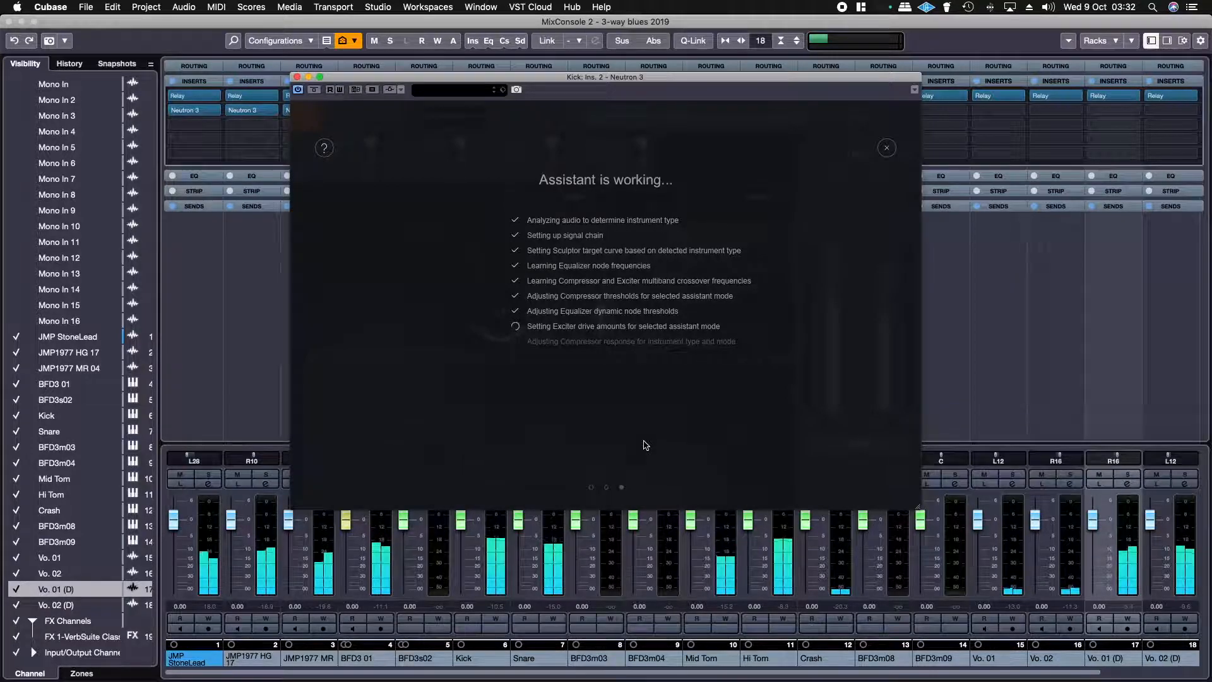
click(610, 467)
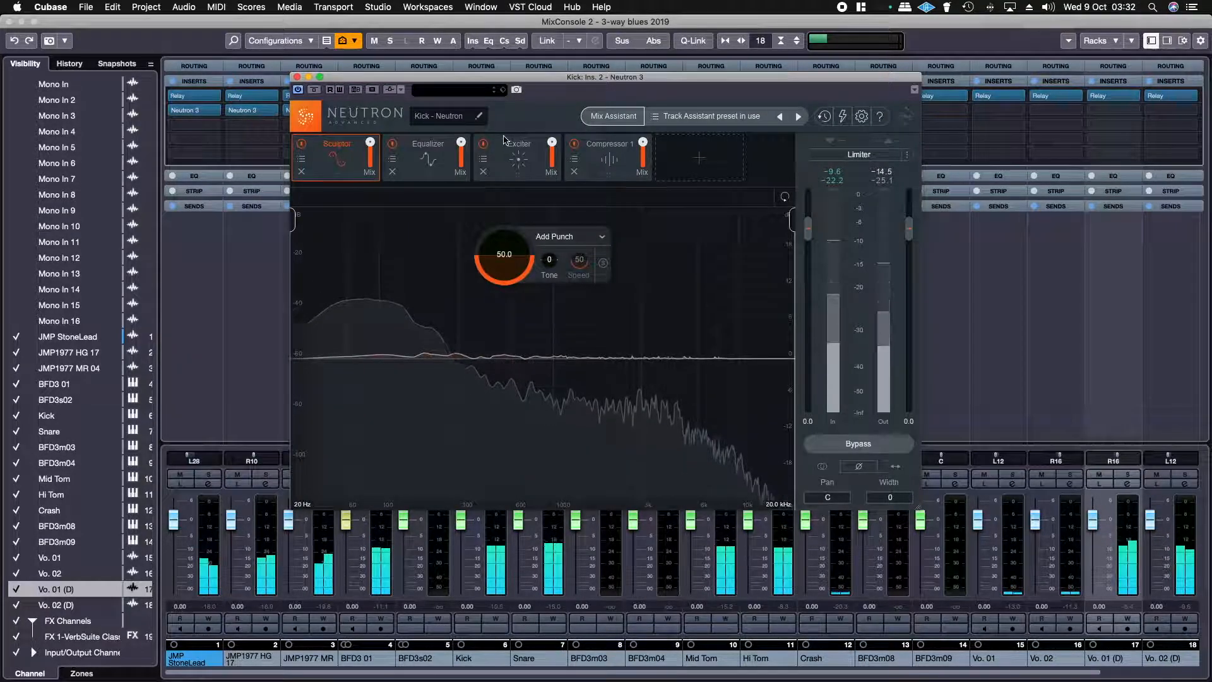
Examine the Equalizer, Exciter and Compressor 1 settings the assistant made for the Kick and close the plug-in window
click(436, 162)
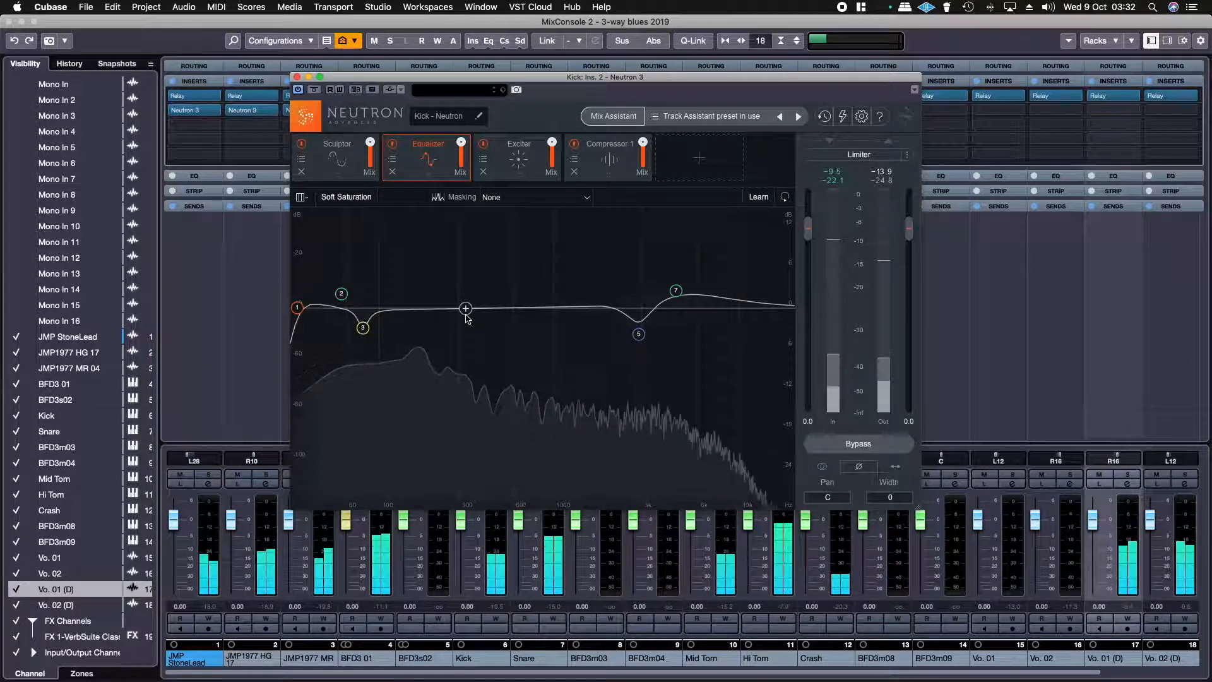
click(519, 158)
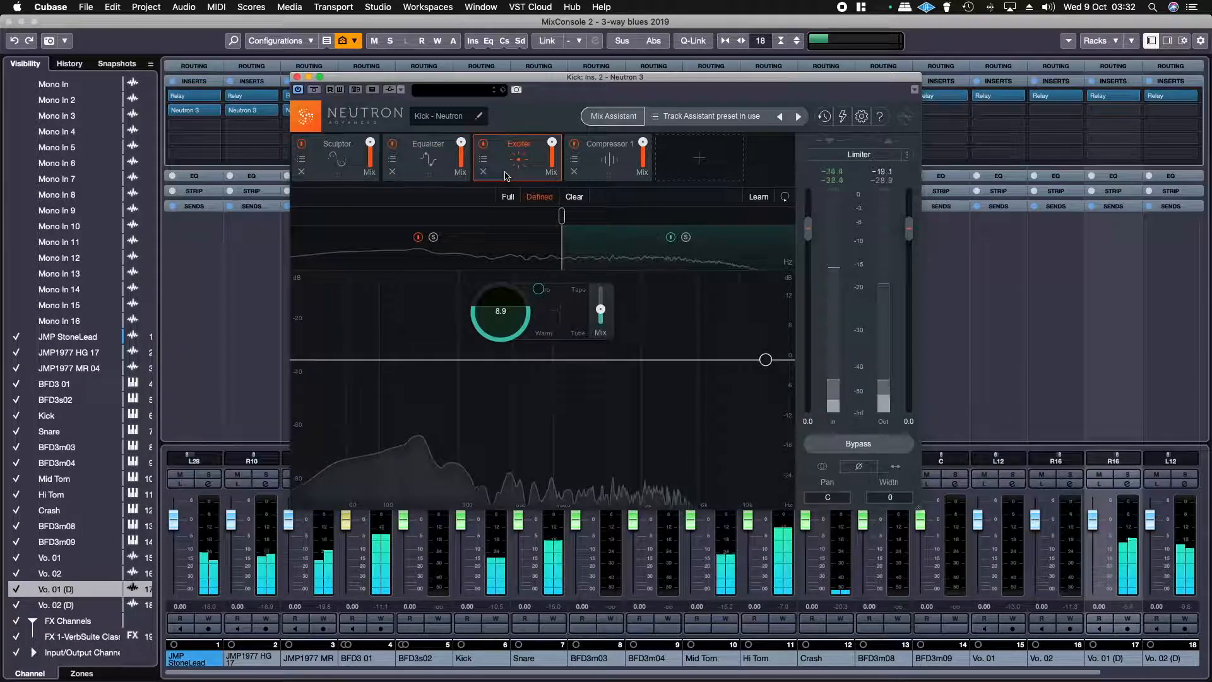
click(605, 163)
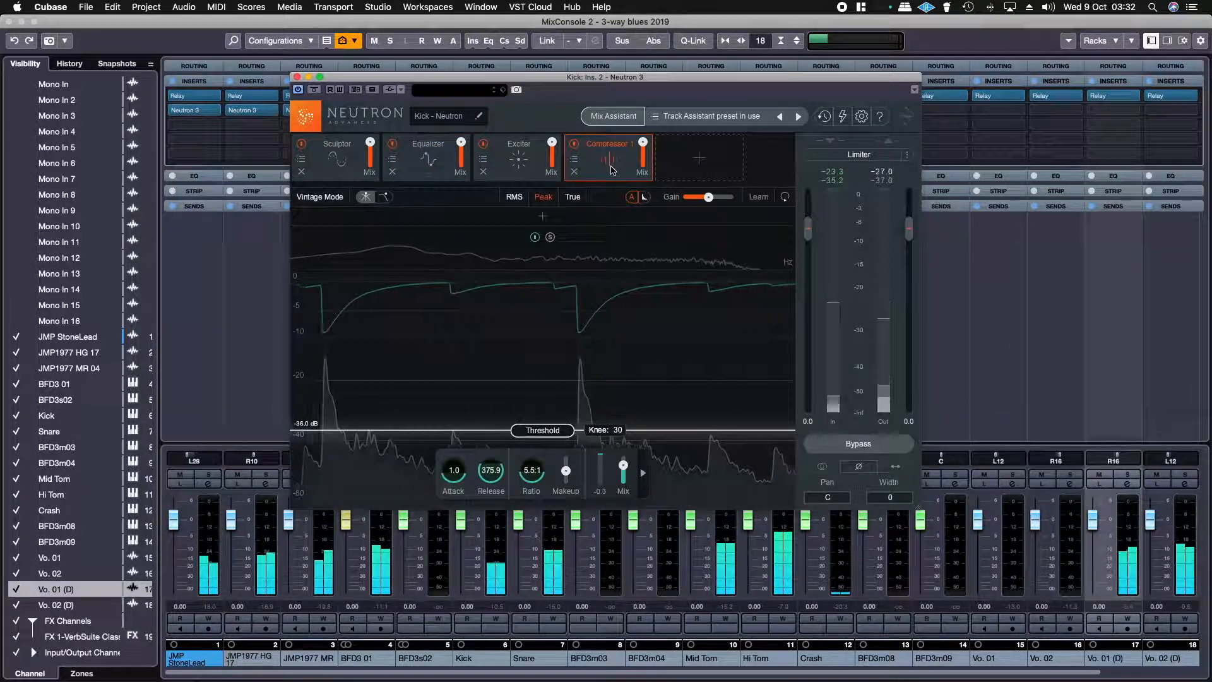
click(297, 77)
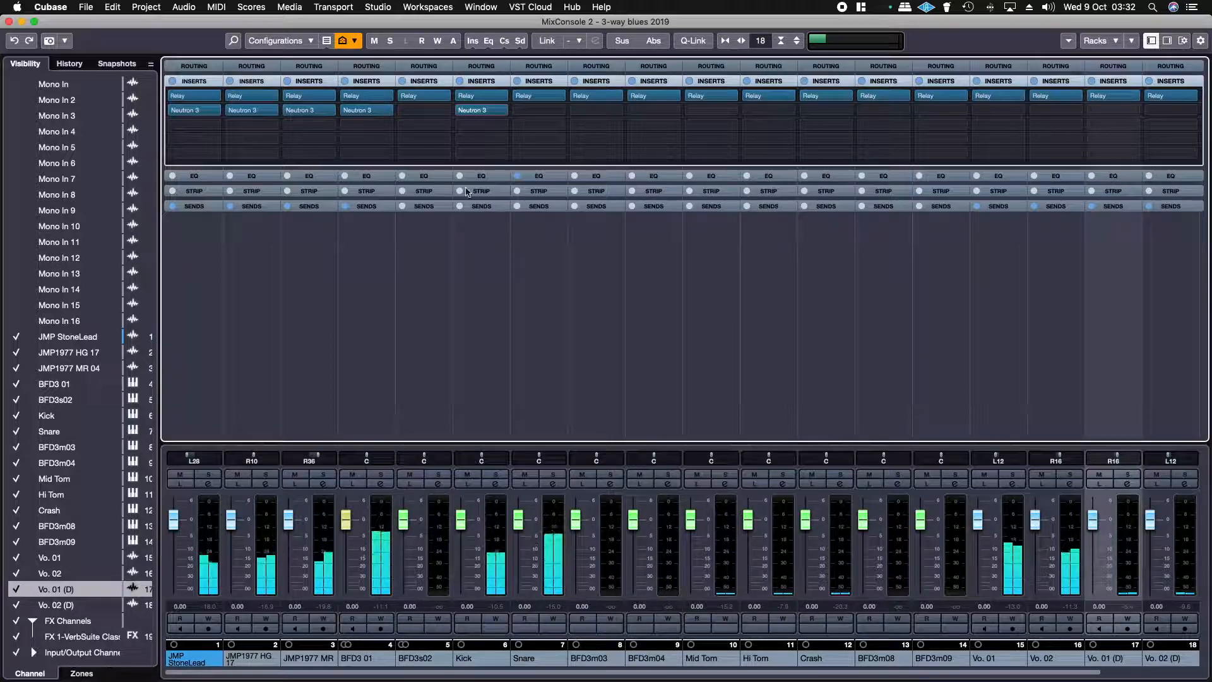
Insert Neutron 3 in the second slot of Snare, run Mix Assistant's Track Enhance and accept the suggested chain
click(548, 114)
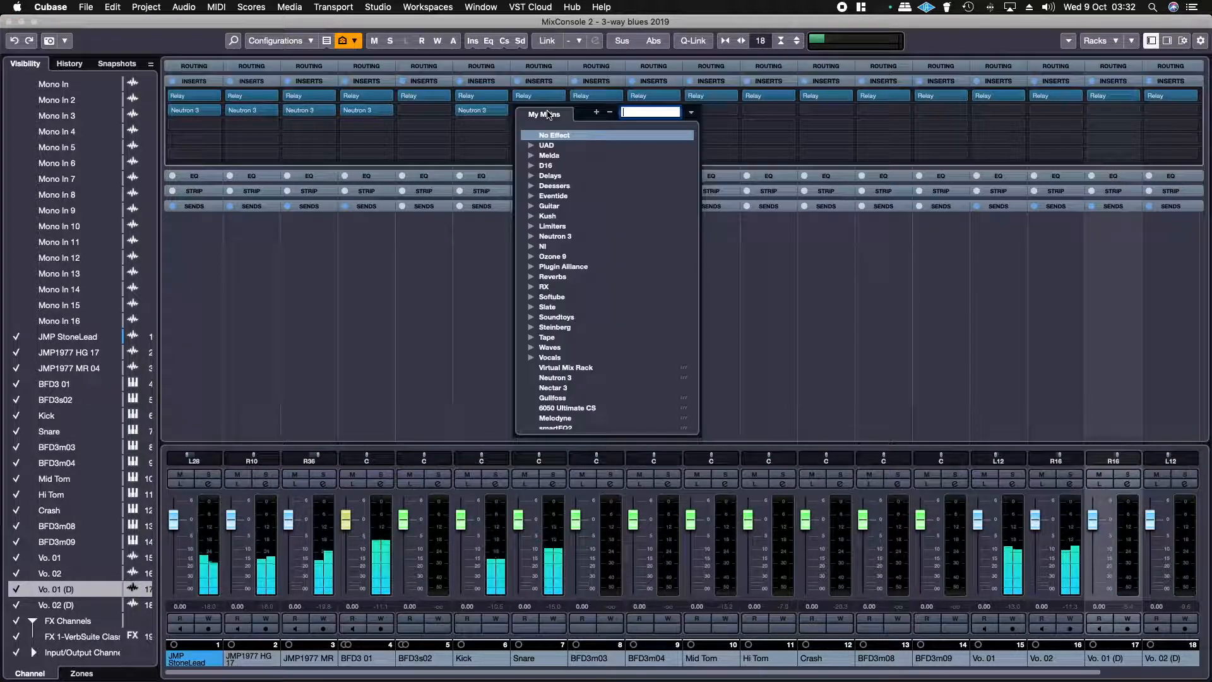
click(637, 376)
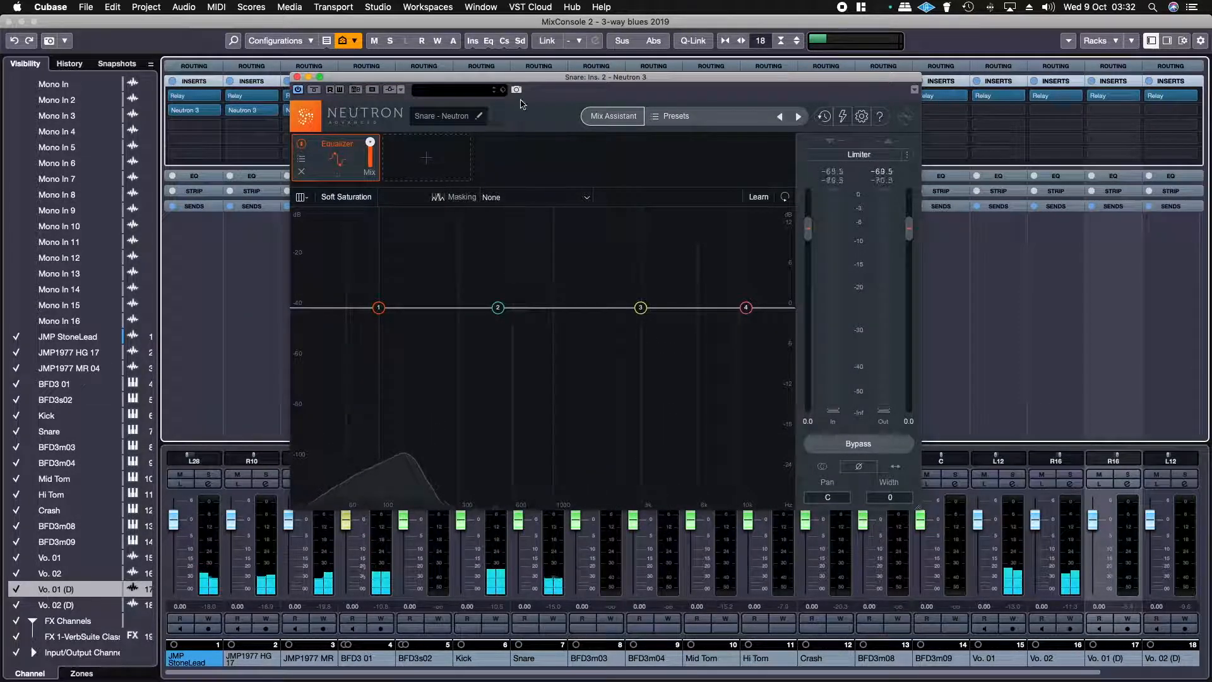
drag(512, 79, 526, 129)
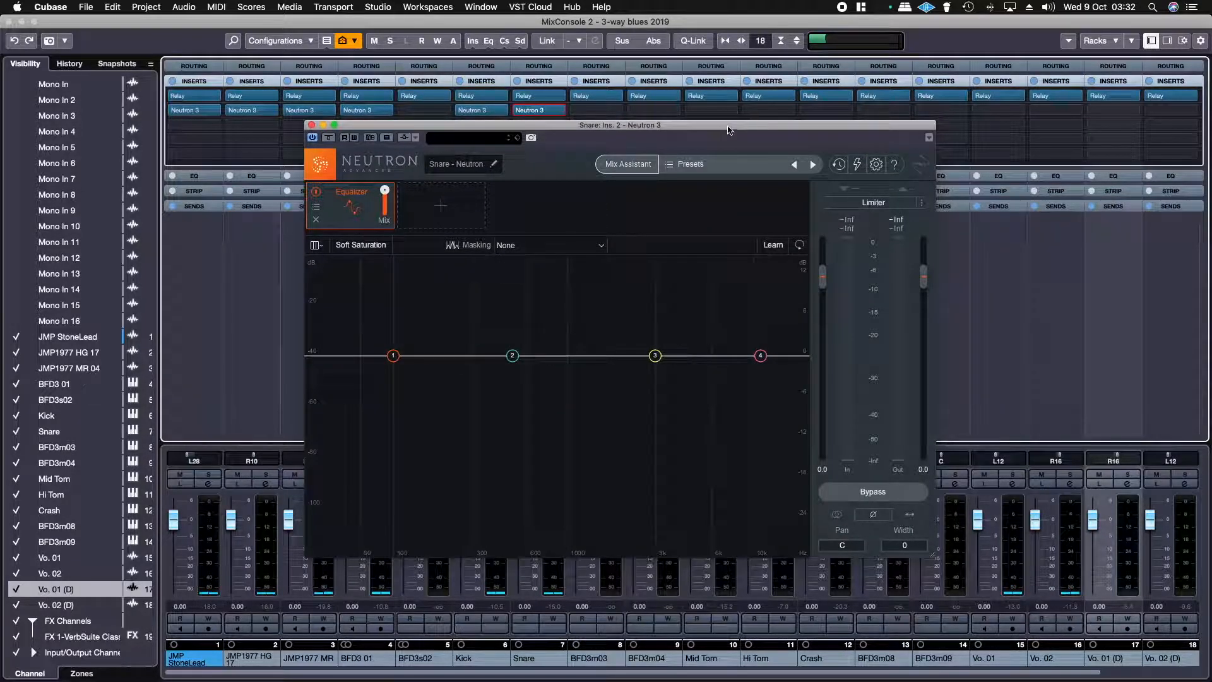
click(626, 166)
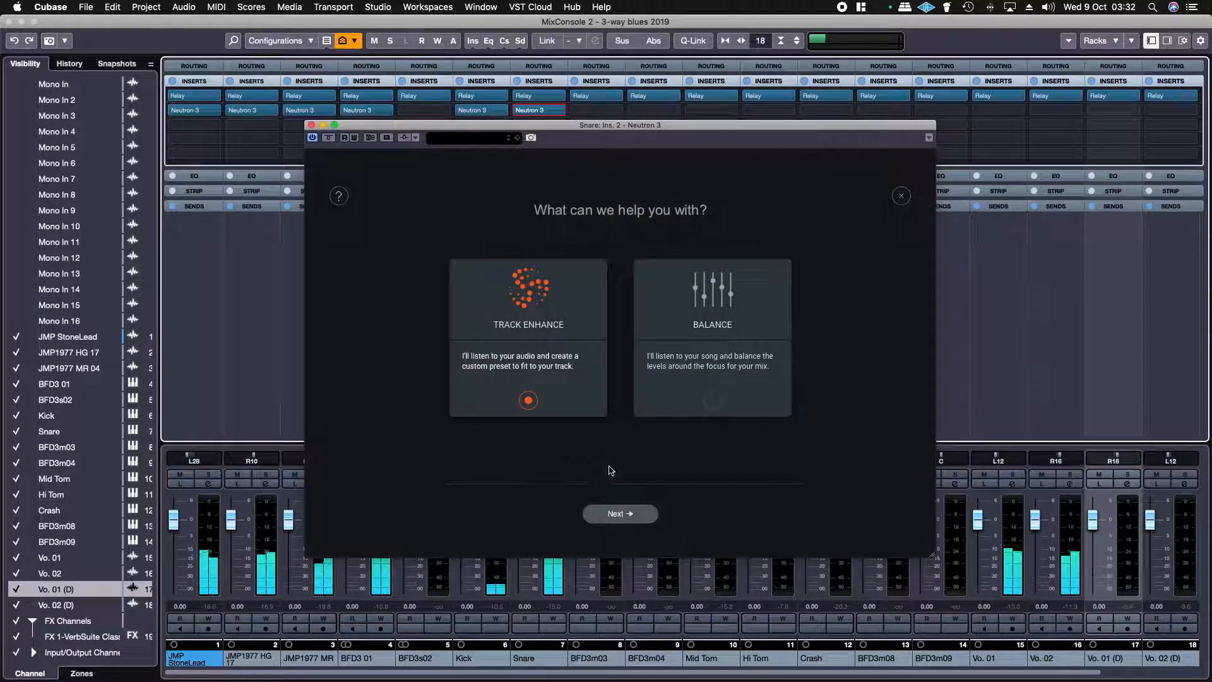
click(615, 514)
click(614, 514)
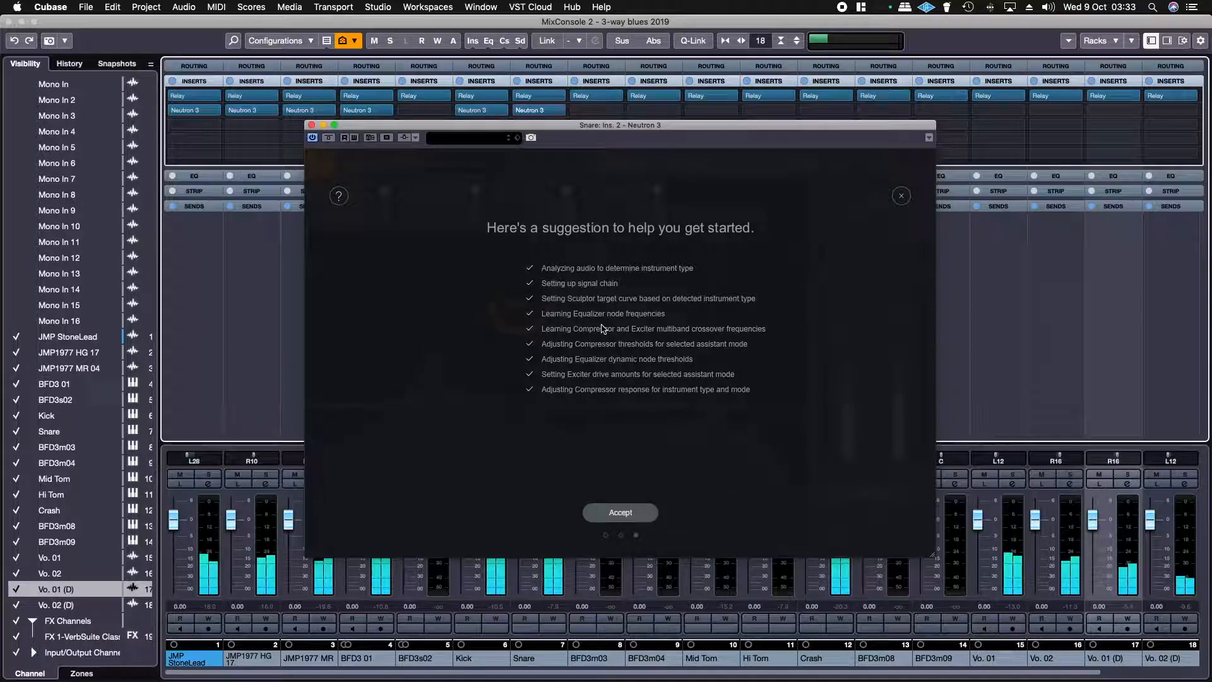
click(620, 512)
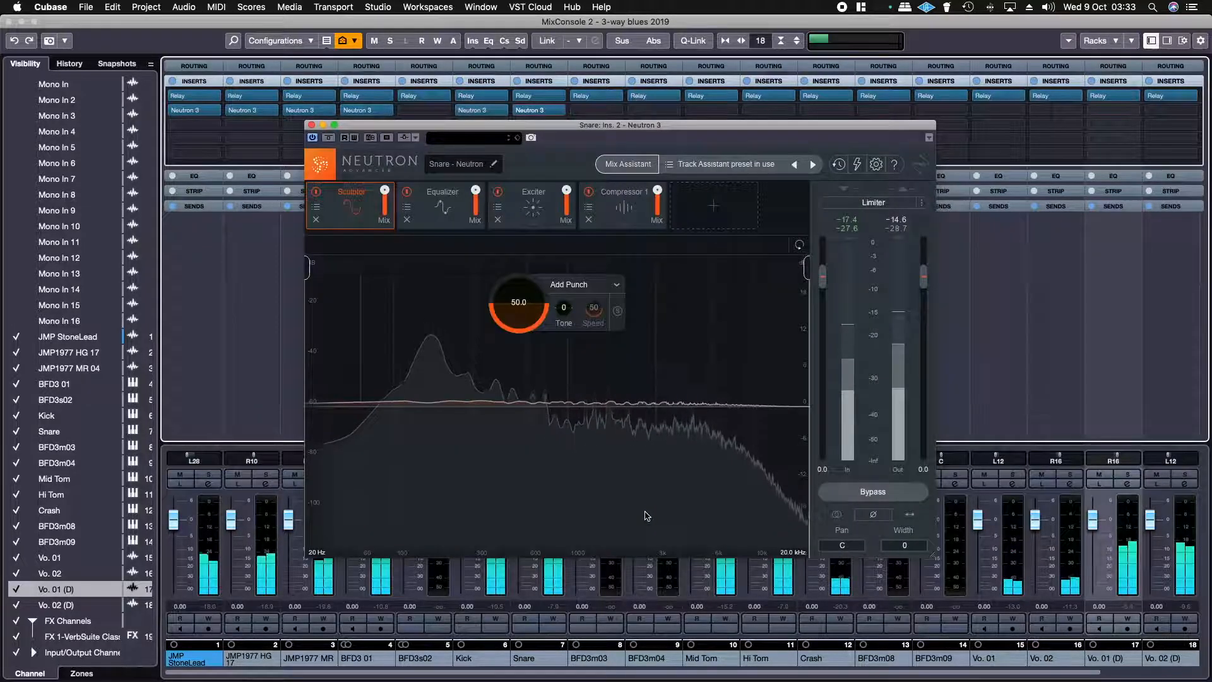
Examine the Equalizer, Exciter and Compressor 1 settings made for the Snare and close the plug-in window
click(450, 219)
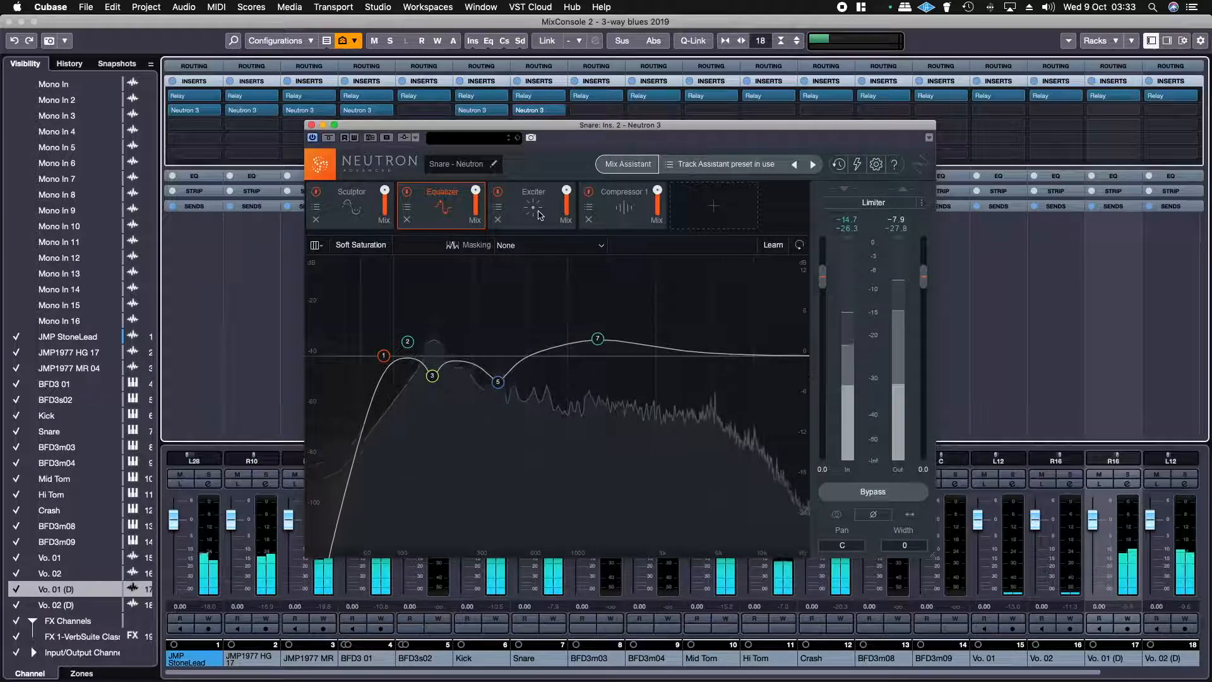
click(510, 216)
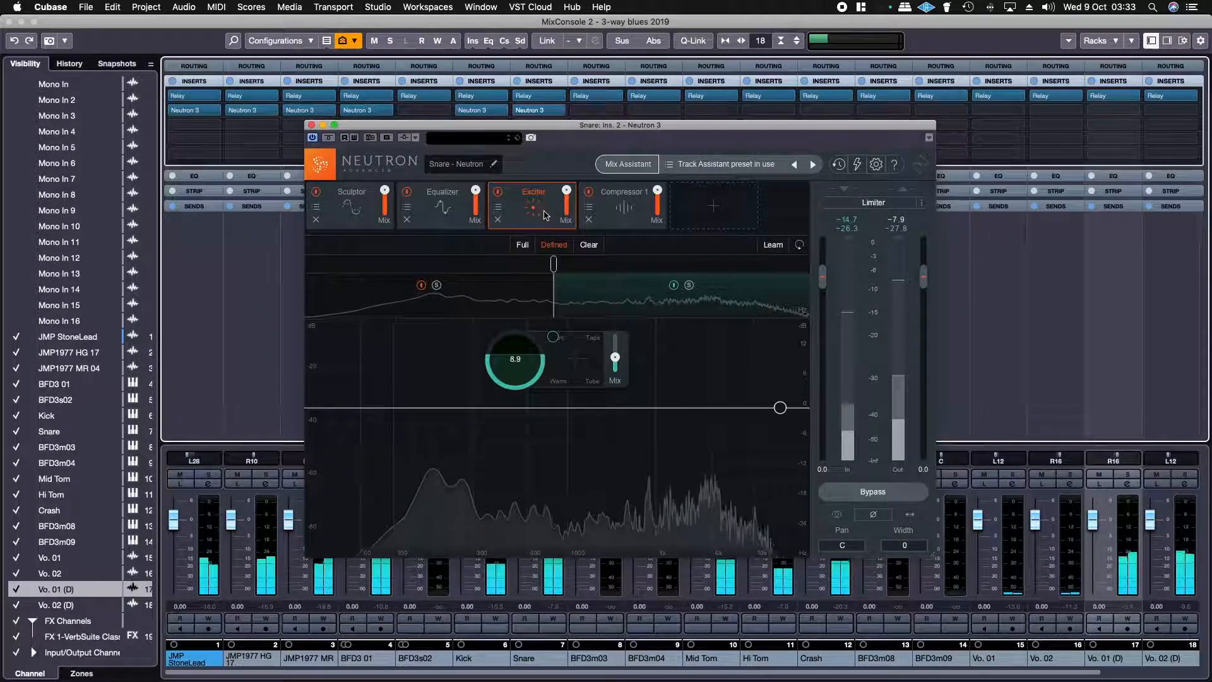
click(618, 210)
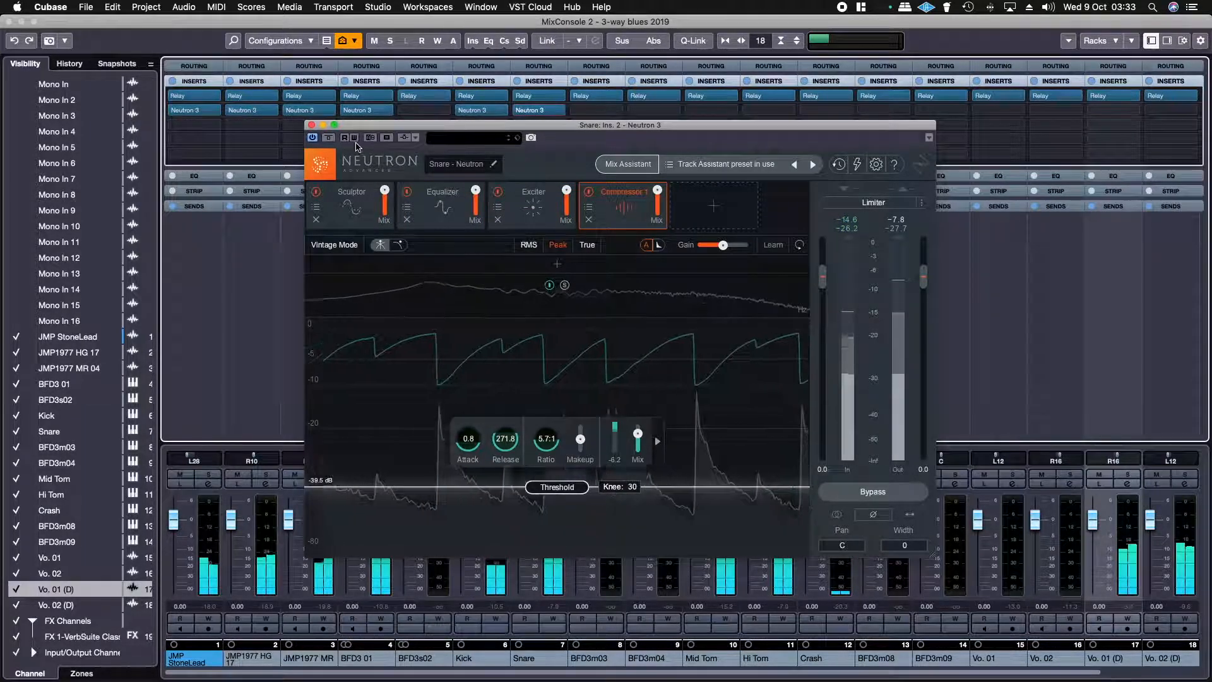
click(311, 125)
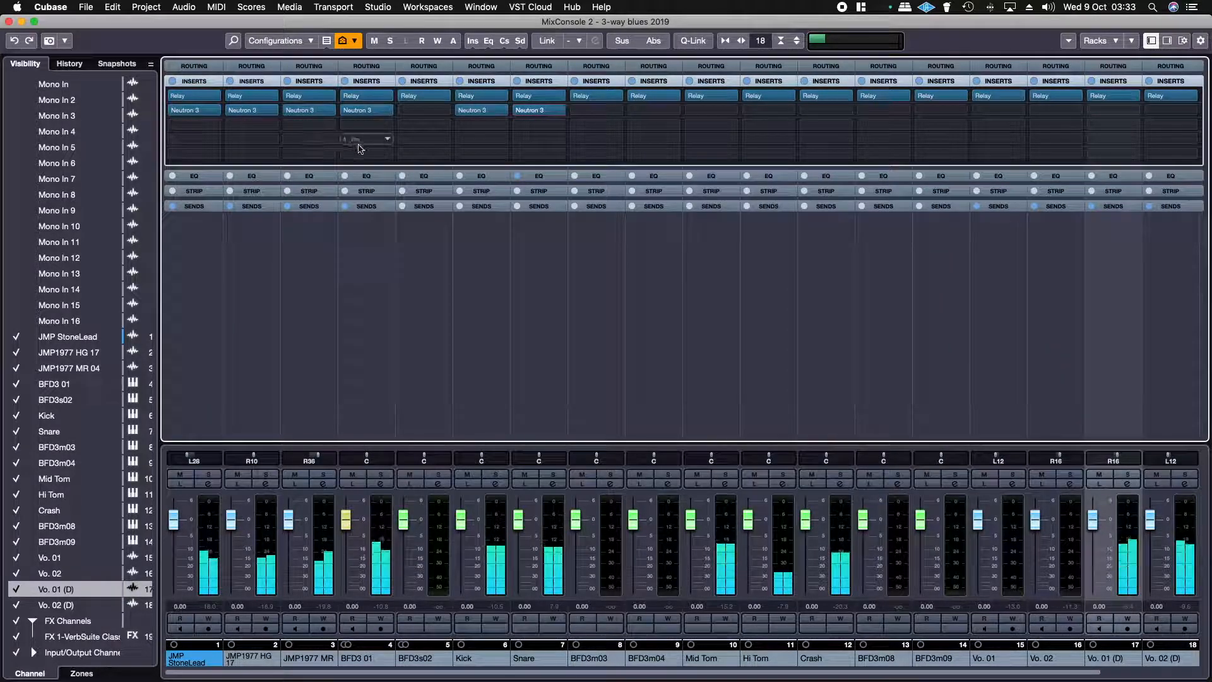
Reopen Neutron 3 on the Snare, compare the sound bypassed and active, and close the plug-in window
double_click(542, 111)
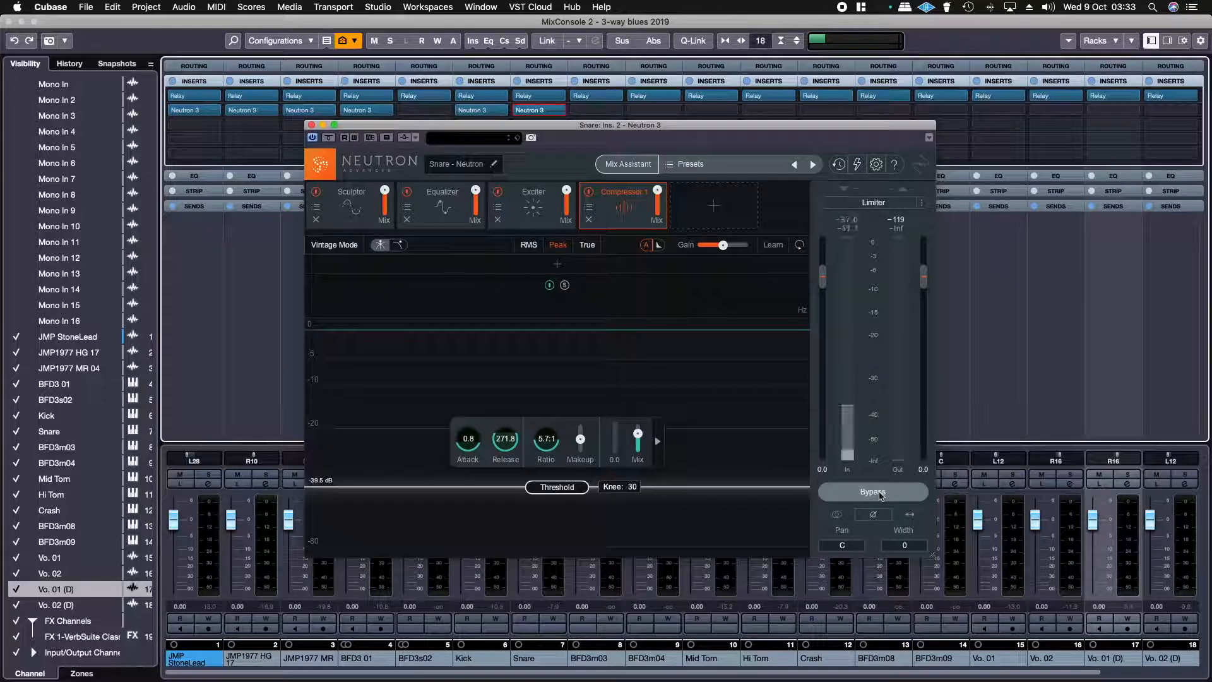
click(878, 493)
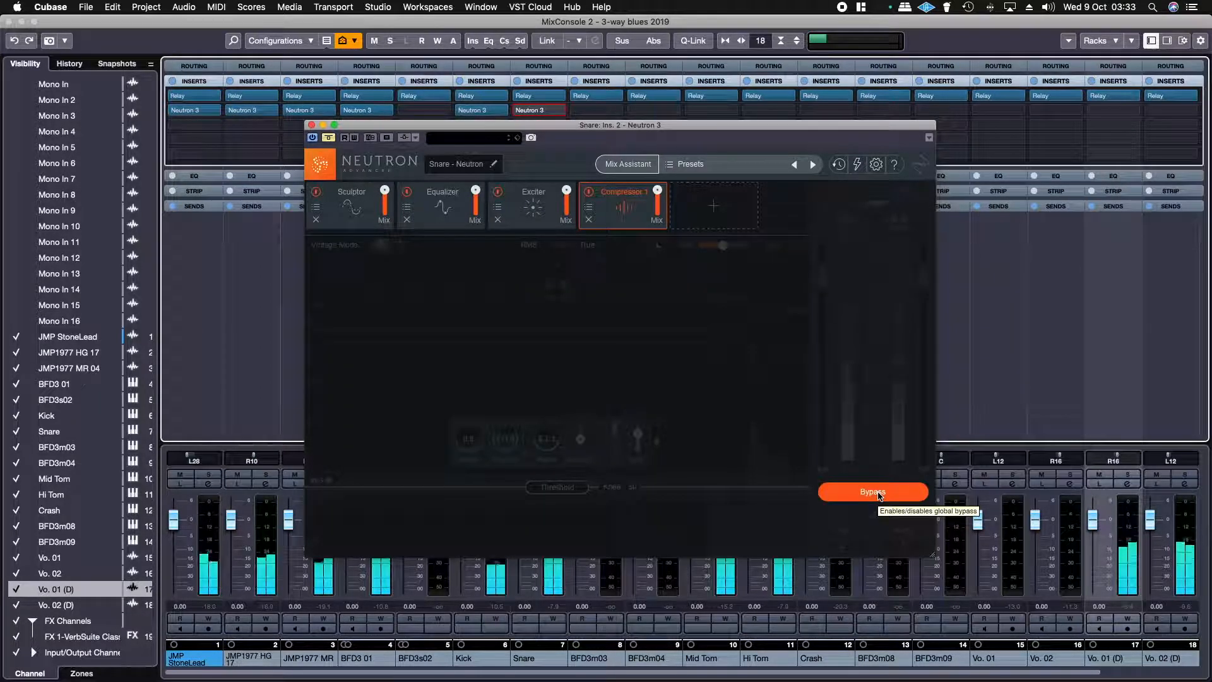
click(877, 492)
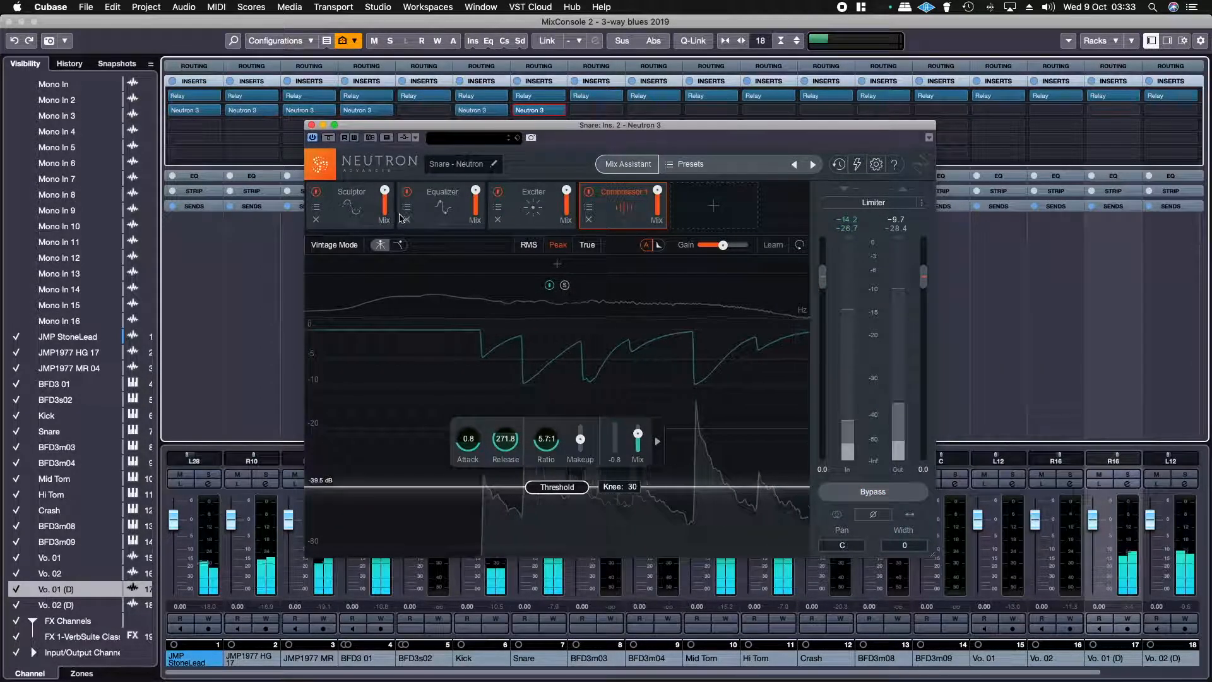
click(312, 125)
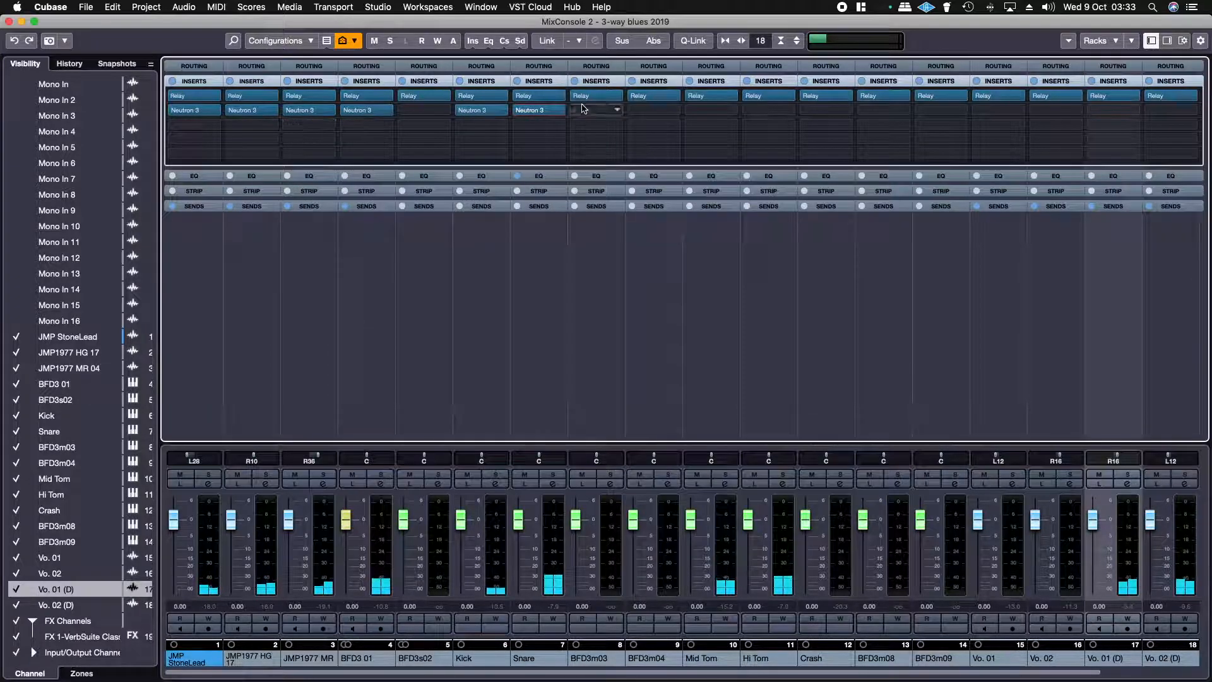
Insert Neutron 3 in the second slot of Mid Tom and start Track Enhance so it waits for audio
click(726, 114)
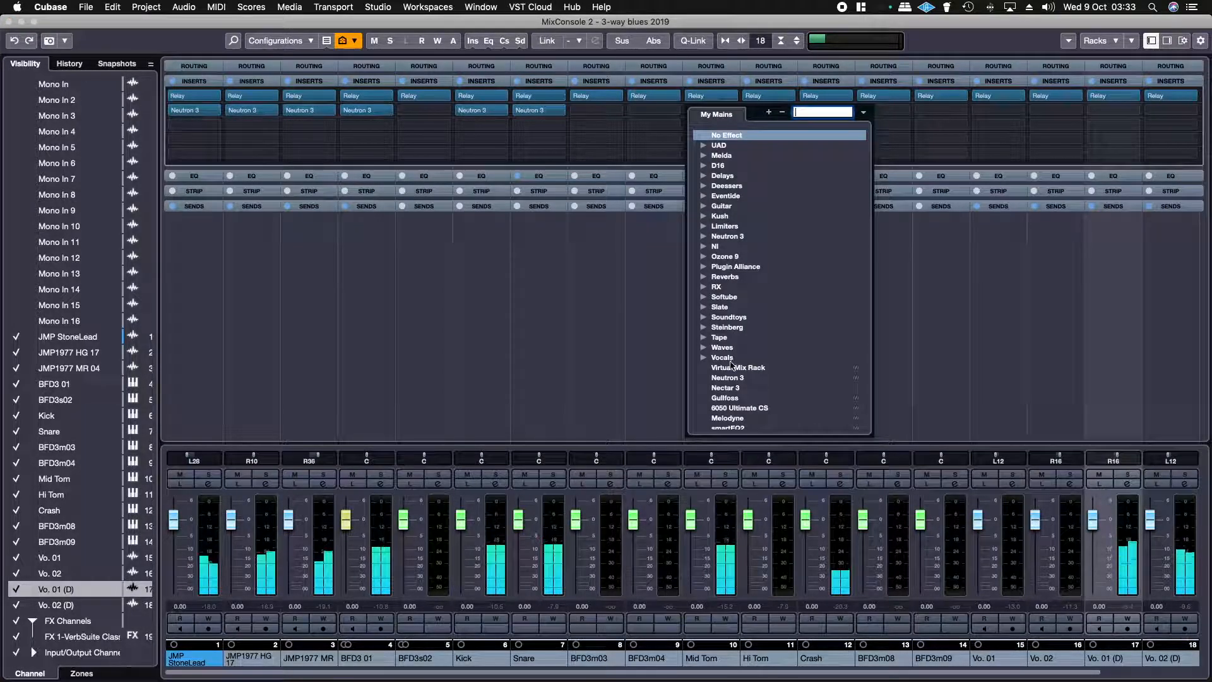
click(727, 377)
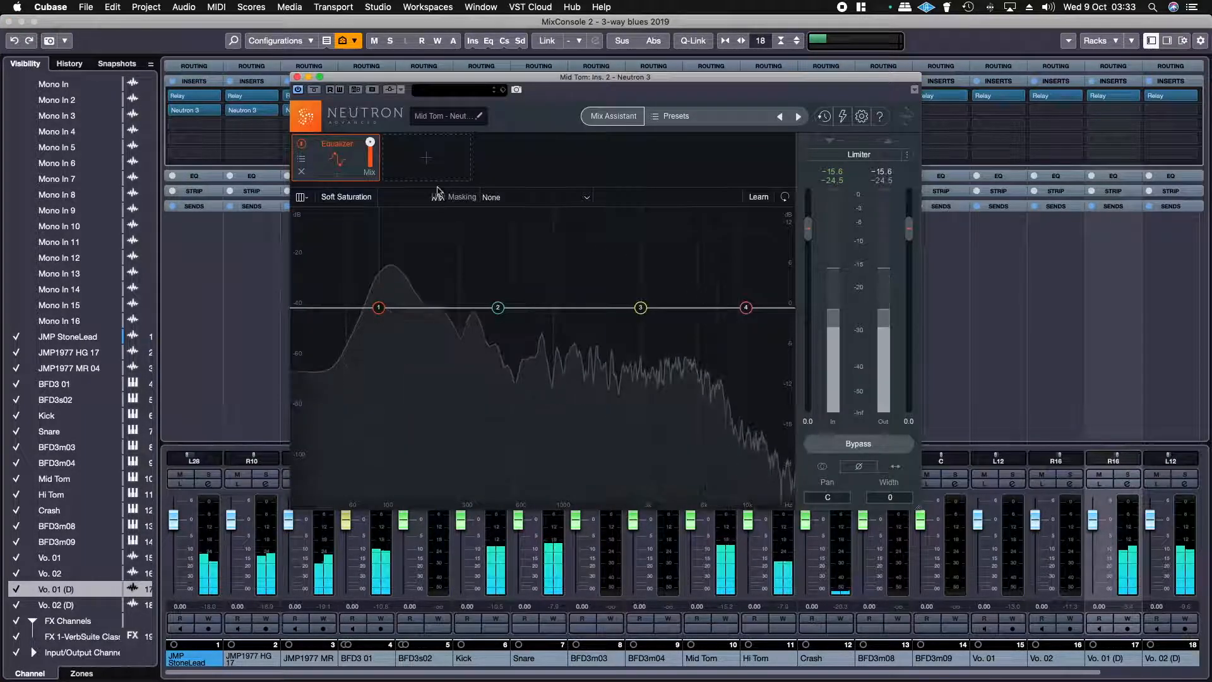
click(613, 115)
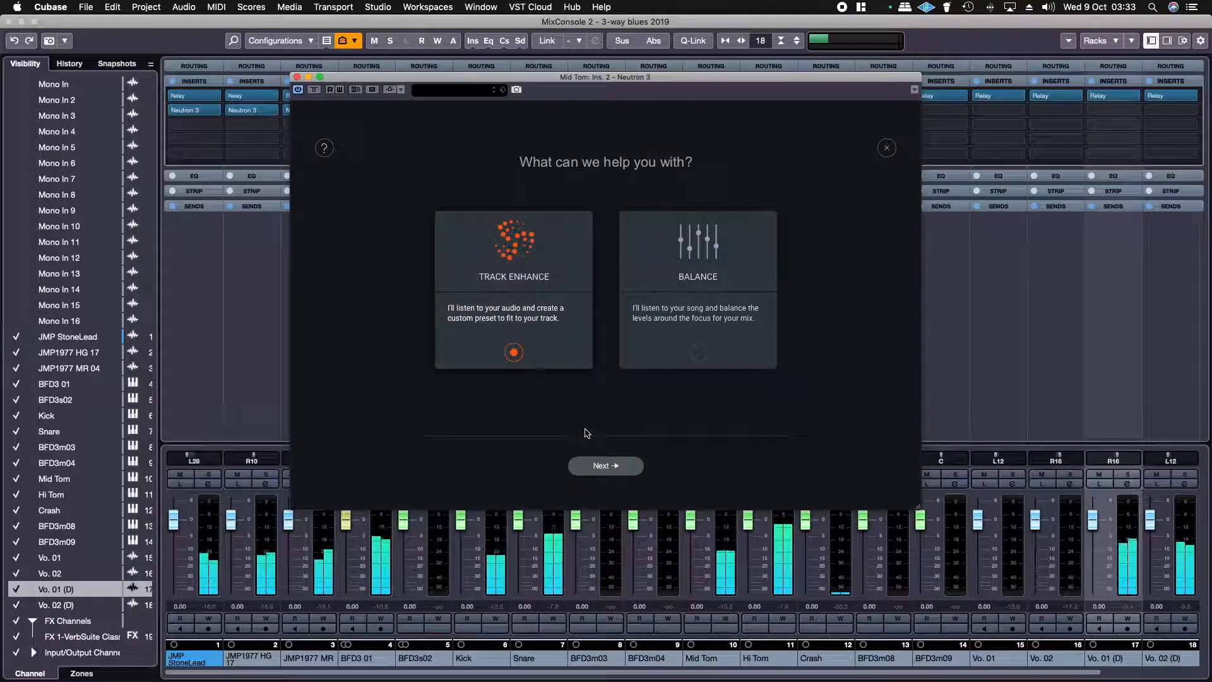
click(598, 464)
click(599, 464)
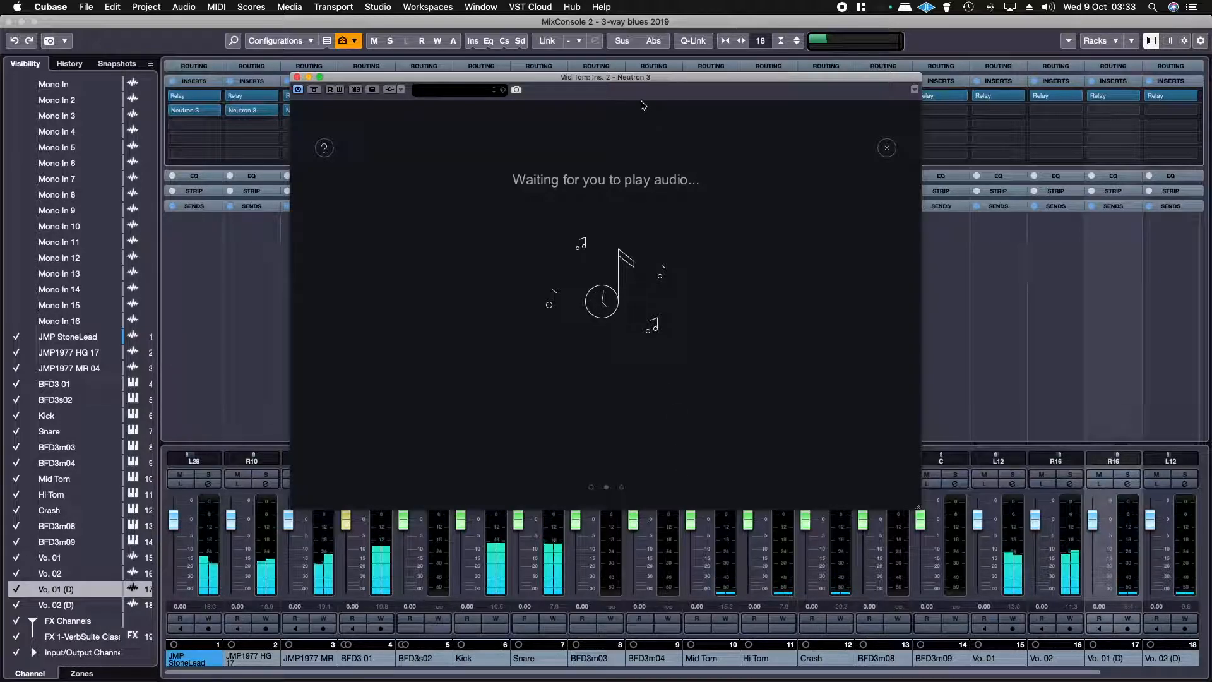
In the project window, play from around bar 34 to feed the Mid Tom analysis, accept the suggestion and close the plug-in window
key(ctrl+Up)
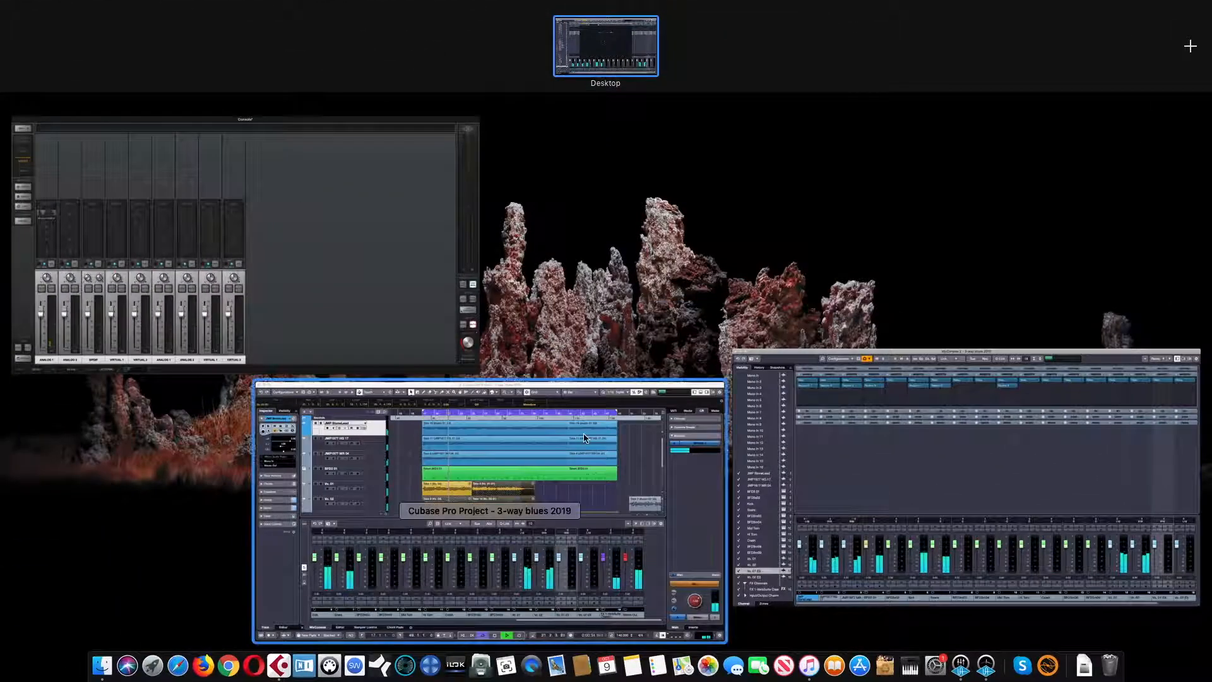
click(583, 439)
drag(663, 78, 655, 149)
click(712, 99)
key(space)
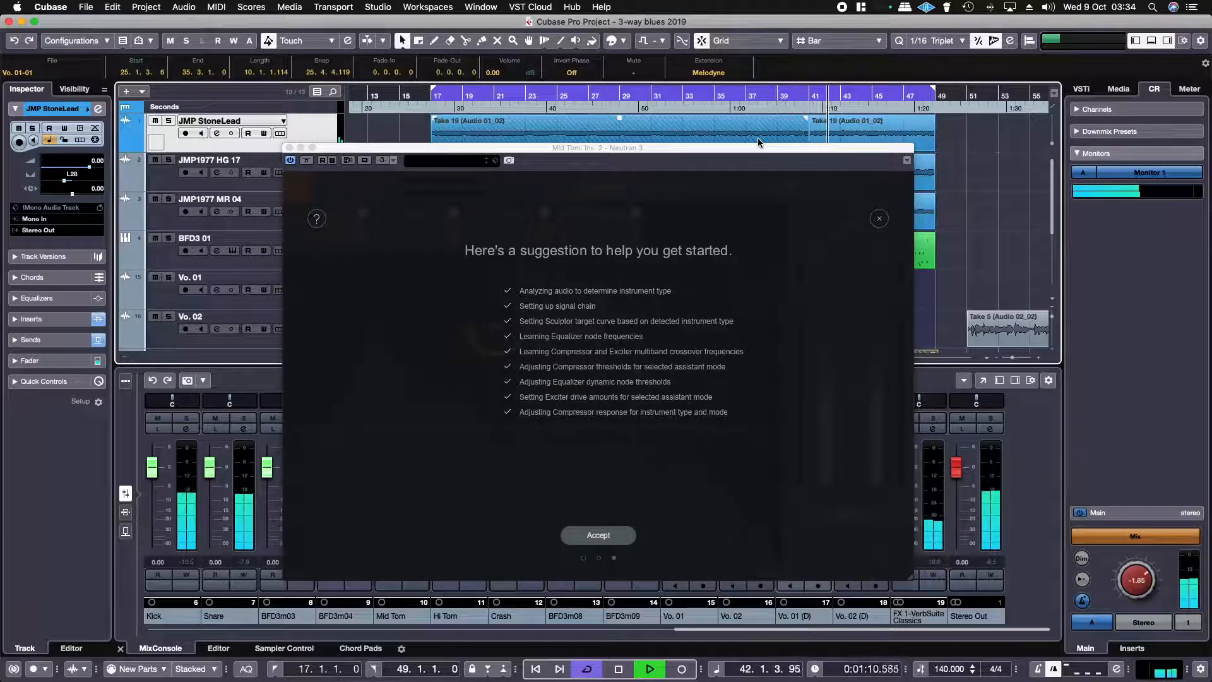
click(606, 536)
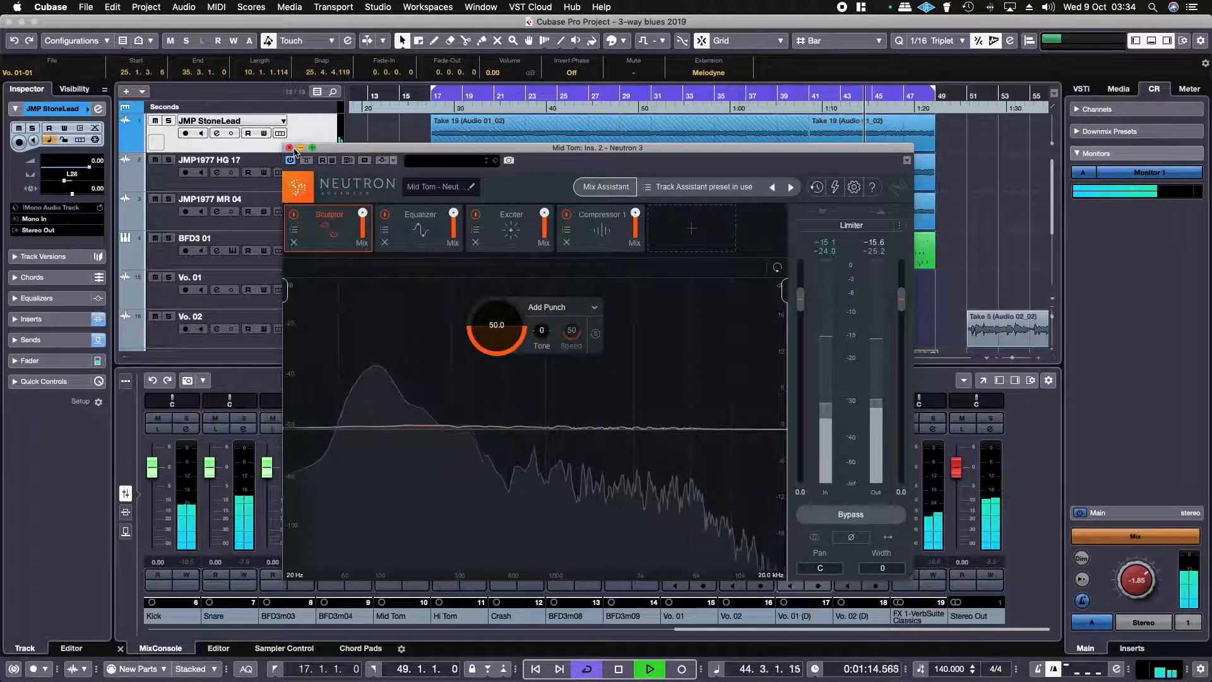
click(290, 147)
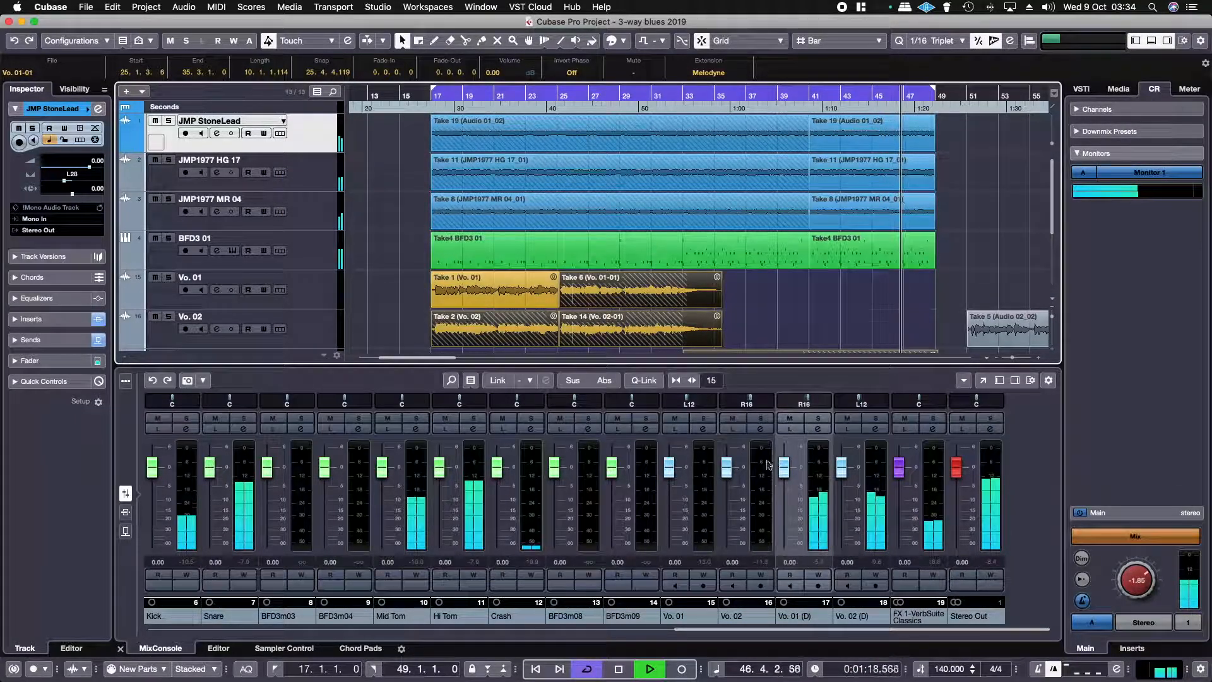
From the Hi Tom channel settings, insert Neutron 3 in the second slot, run Track Enhance, accept the suggested chain and close the windows
click(473, 429)
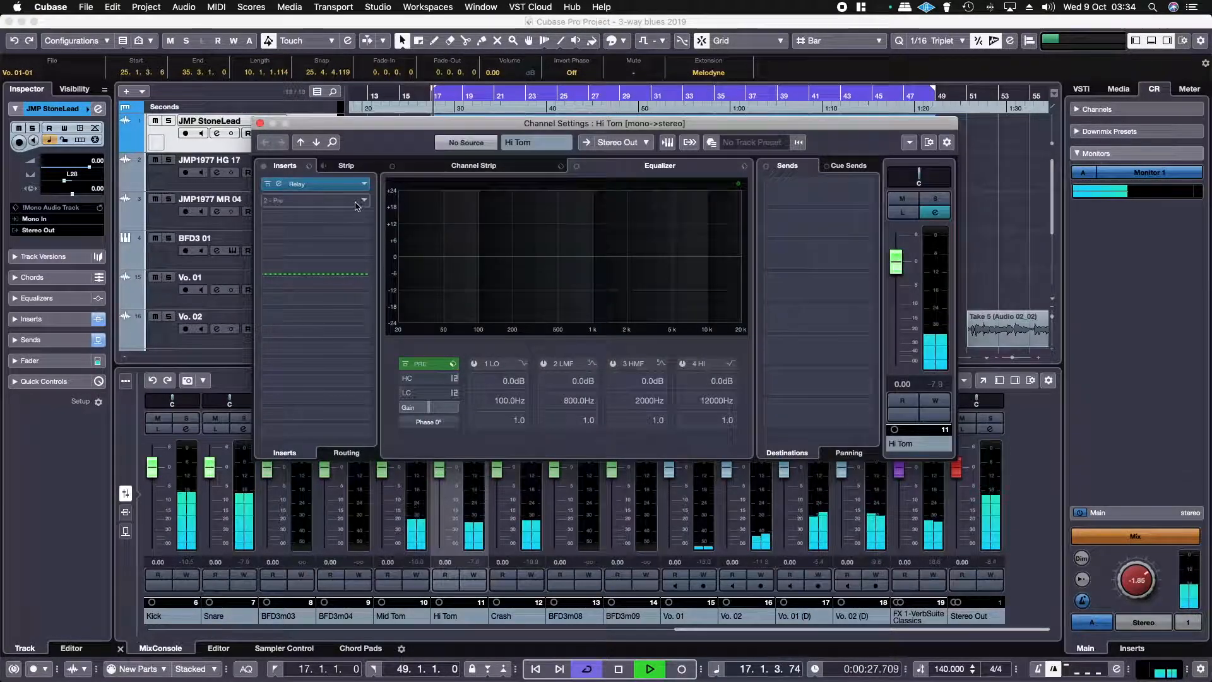
click(316, 194)
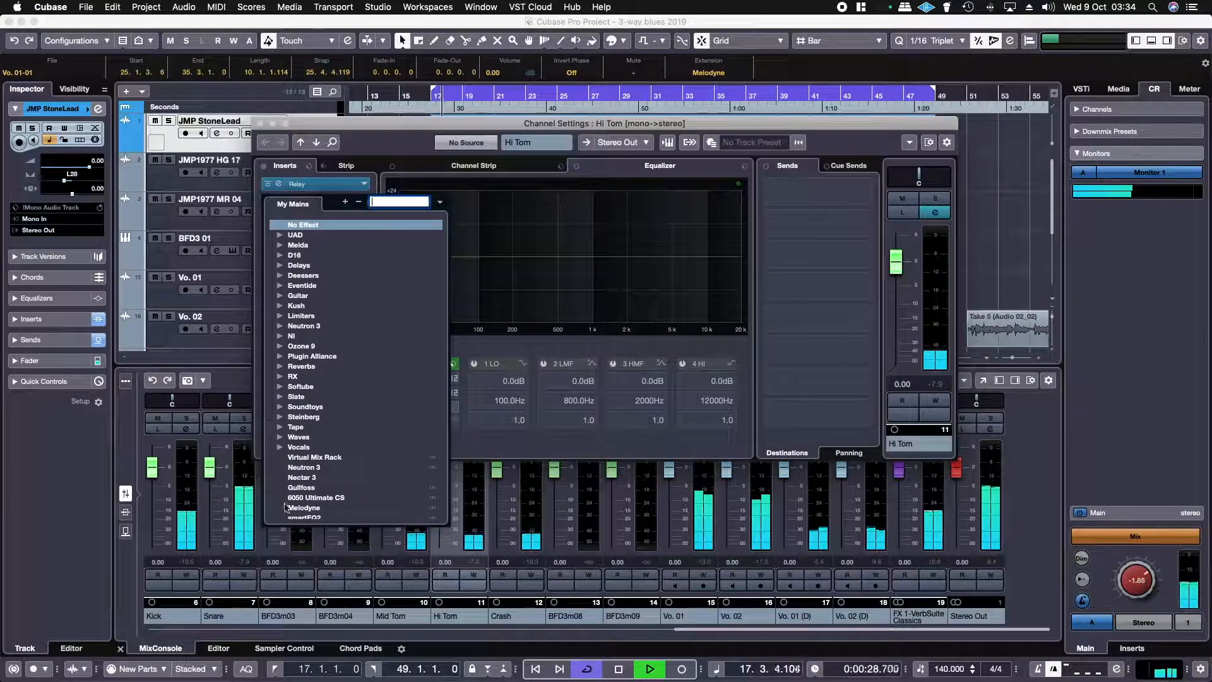
click(319, 468)
drag(699, 88, 696, 119)
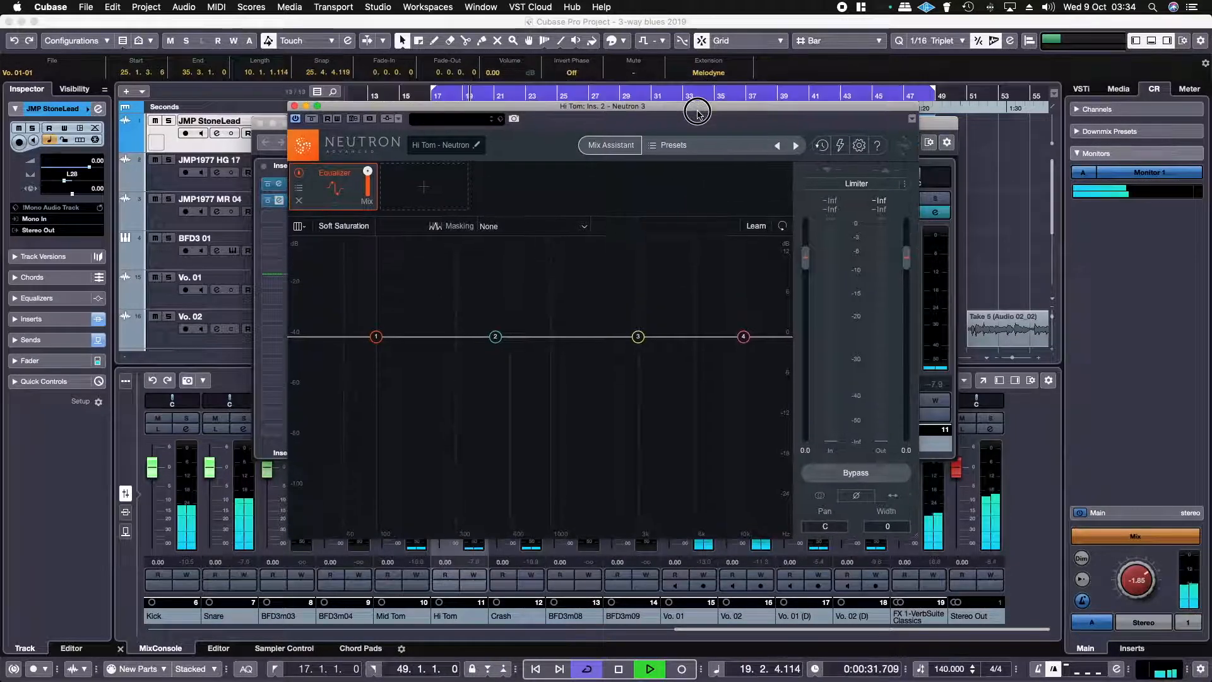
click(610, 147)
click(604, 496)
click(602, 496)
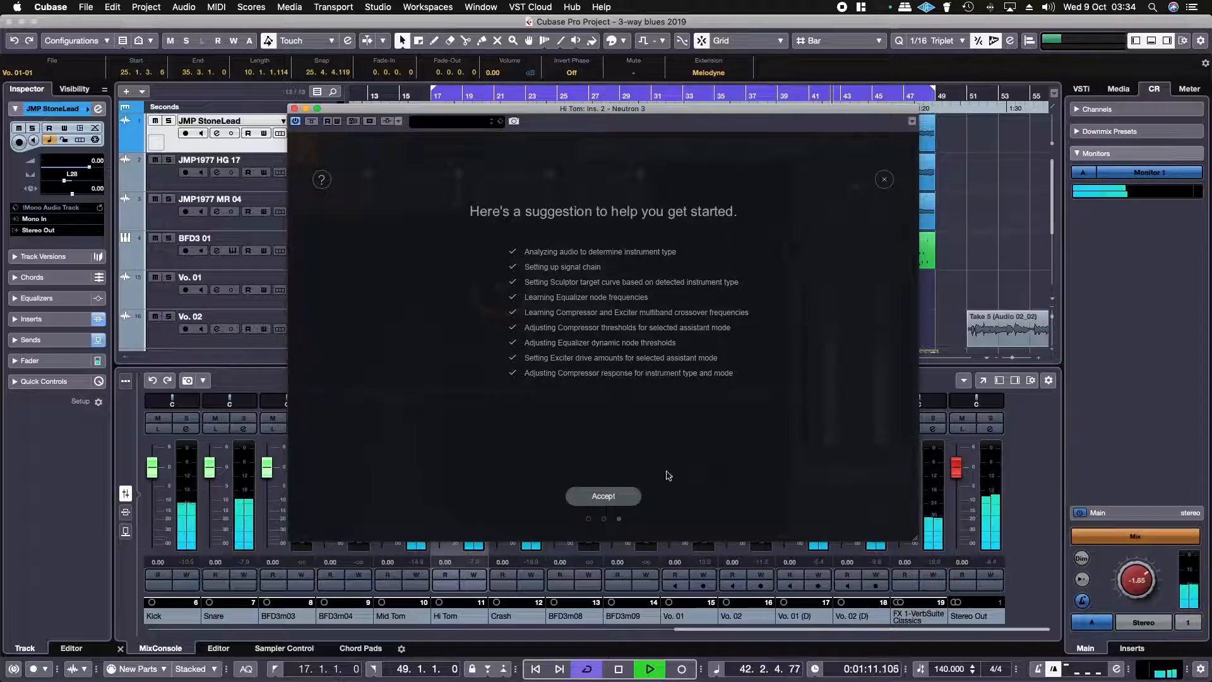
click(604, 496)
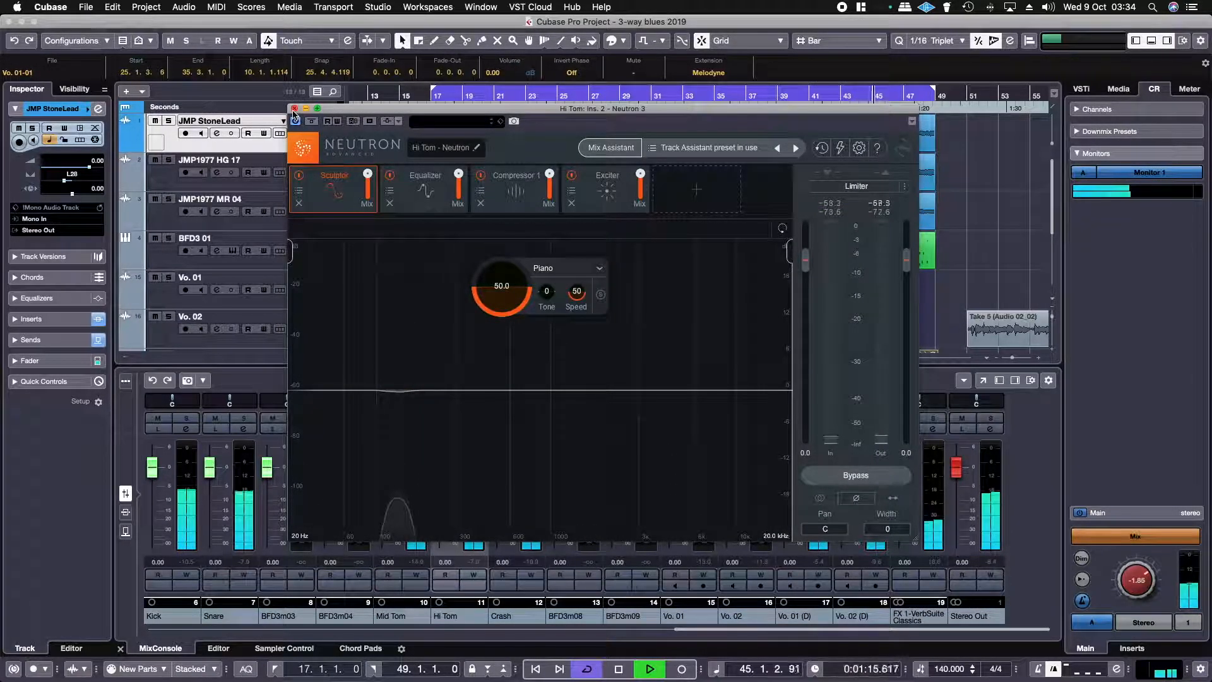
click(294, 109)
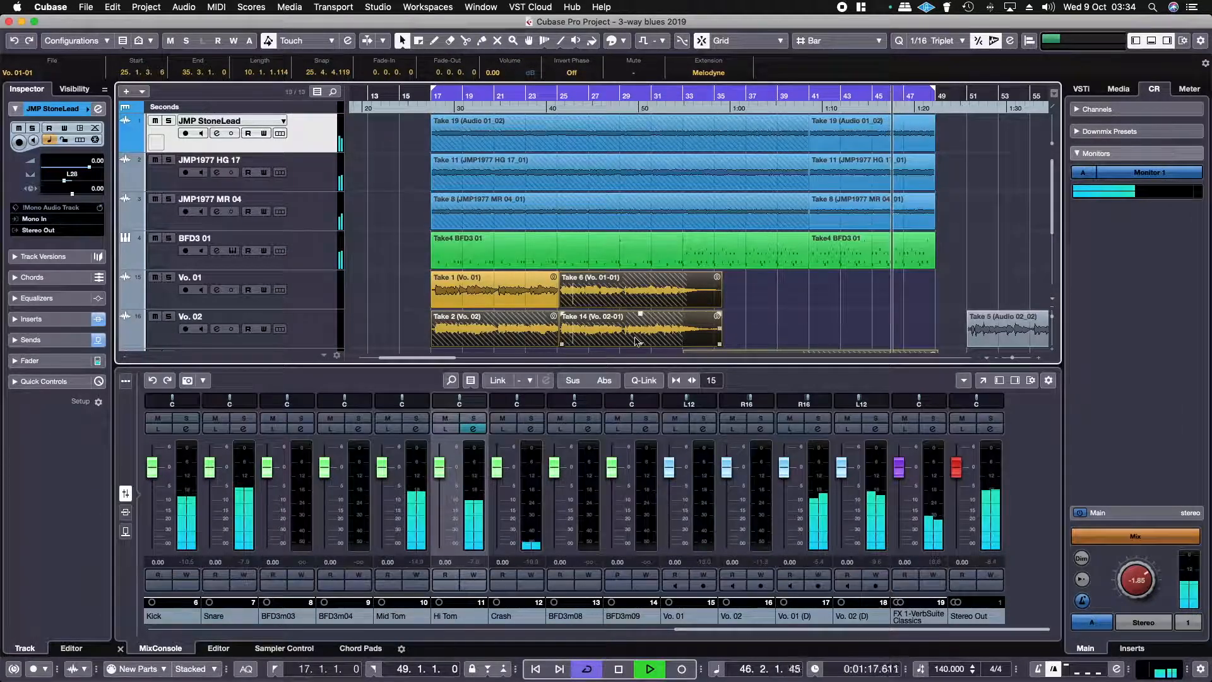
Open the Crash channel settings and load Neutron 3 in the second insert slot, replacing the mistakenly chosen Virtual Mix Rack
click(531, 429)
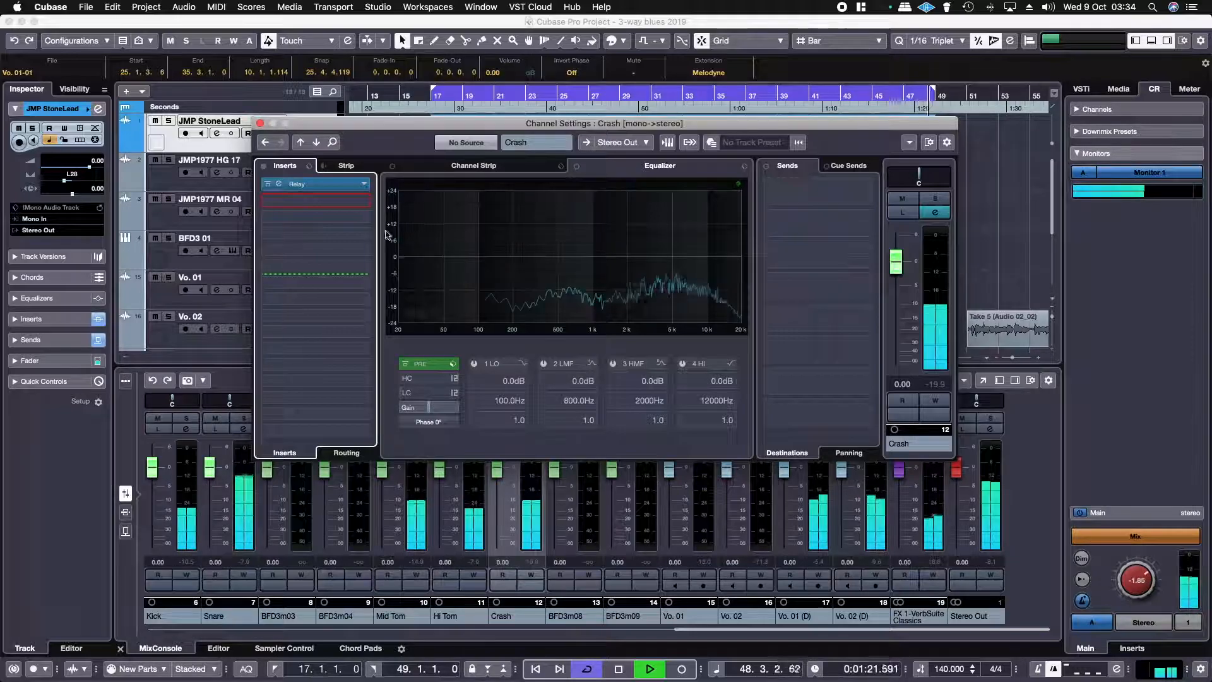
click(316, 201)
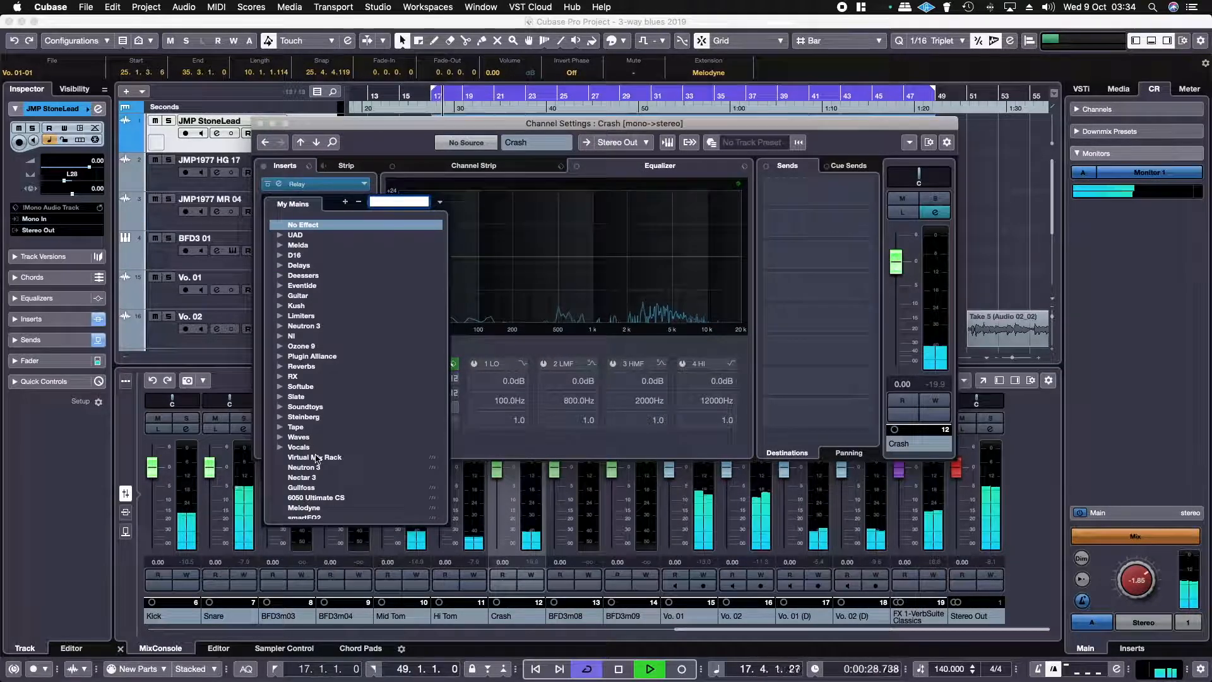
click(314, 457)
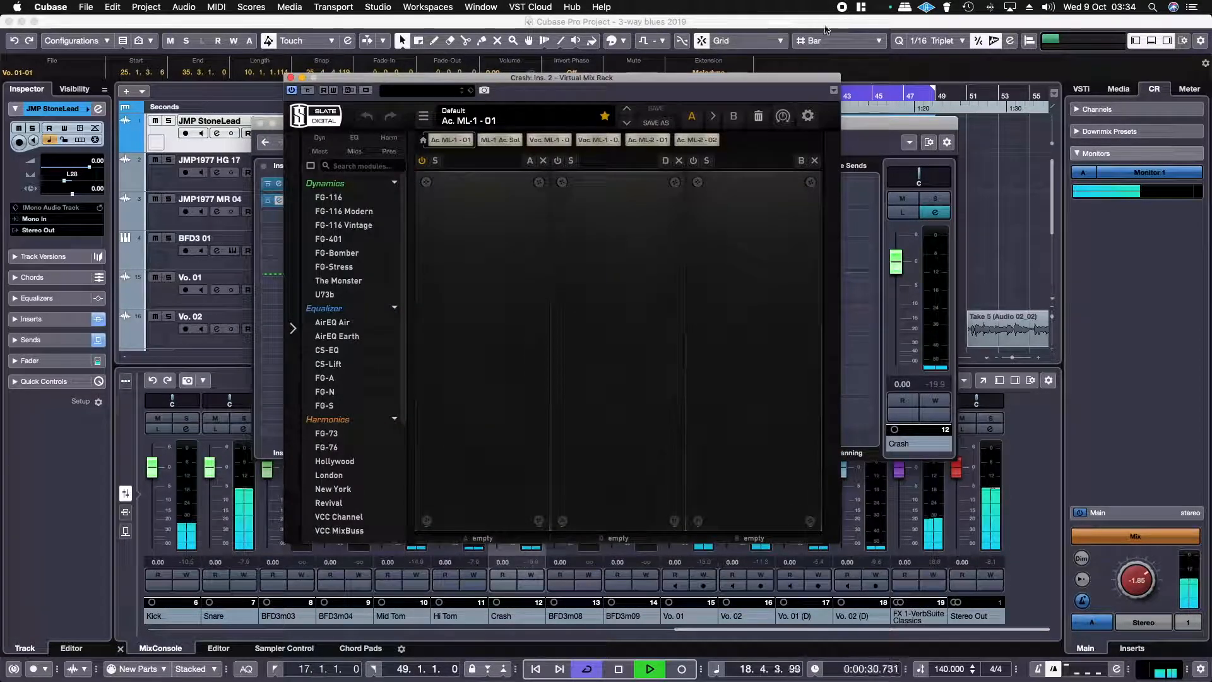
click(291, 78)
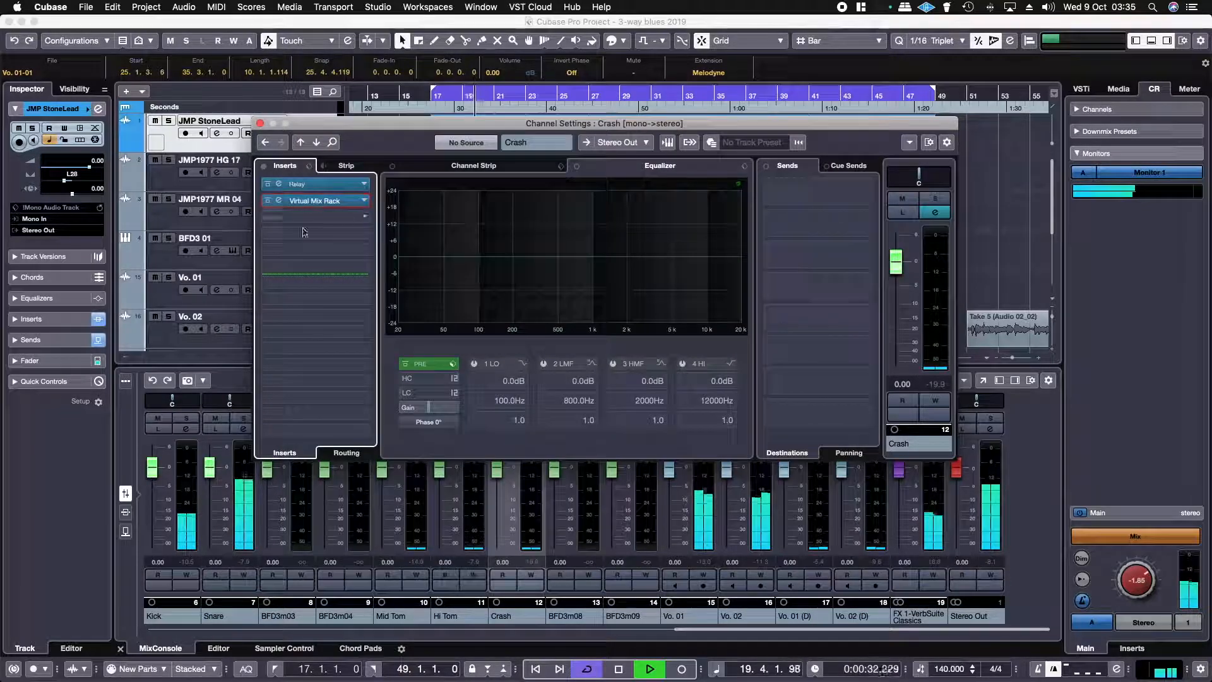
click(370, 202)
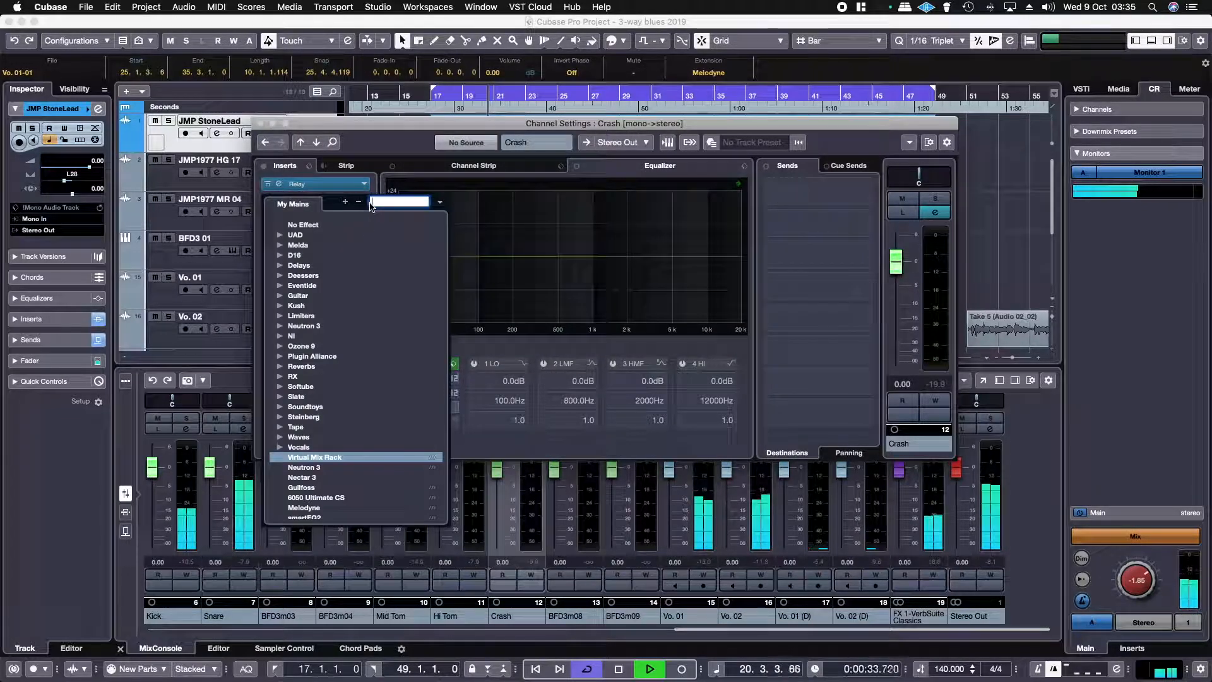
click(304, 468)
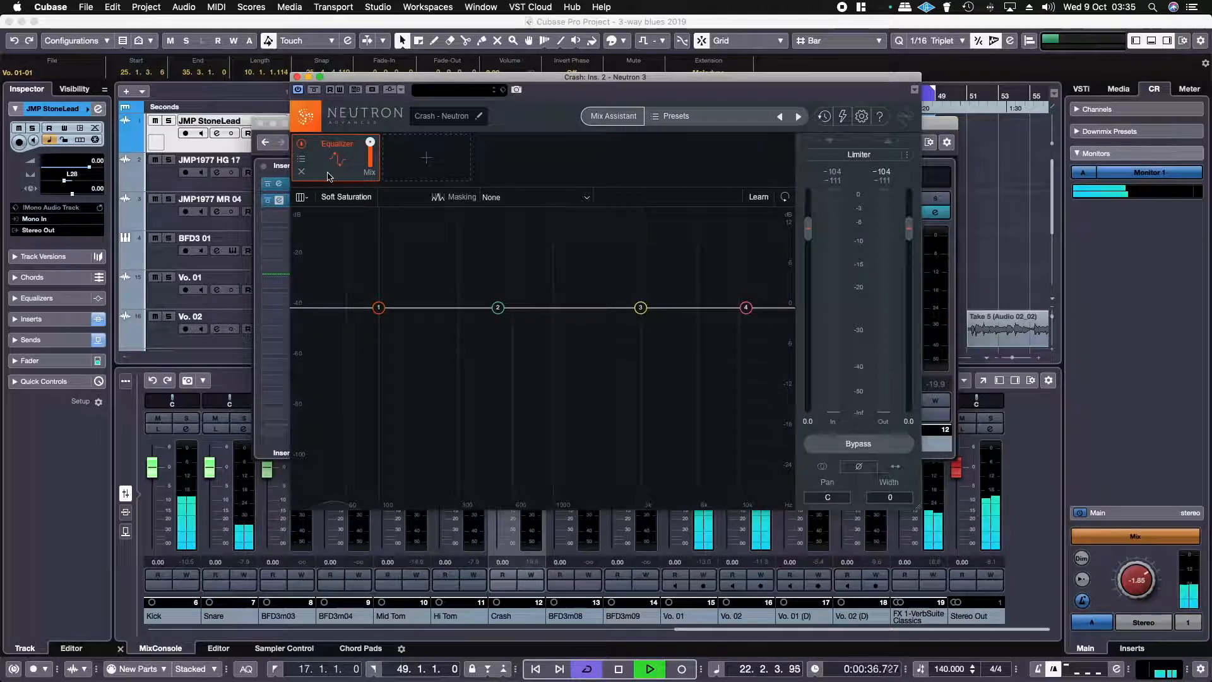
drag(597, 77, 604, 149)
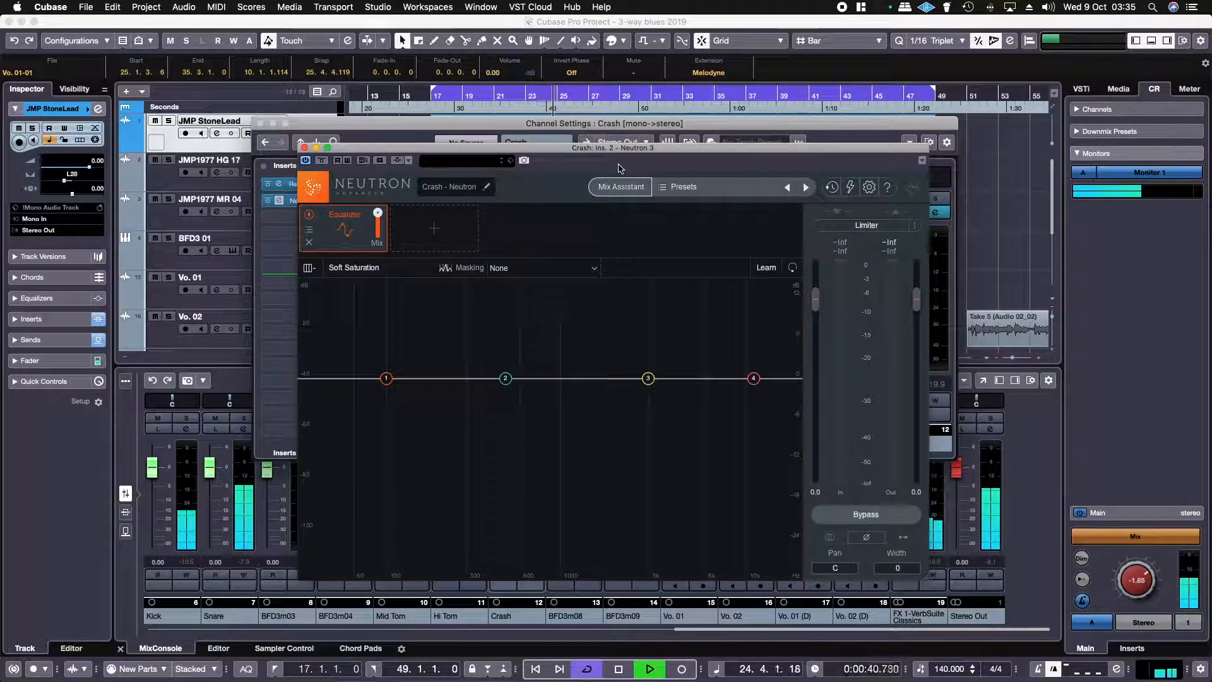
Run Track Enhance on the Crash with auto-detect, Balanced style and Medium intensity, accept the suggestion and close the Crash windows
click(619, 187)
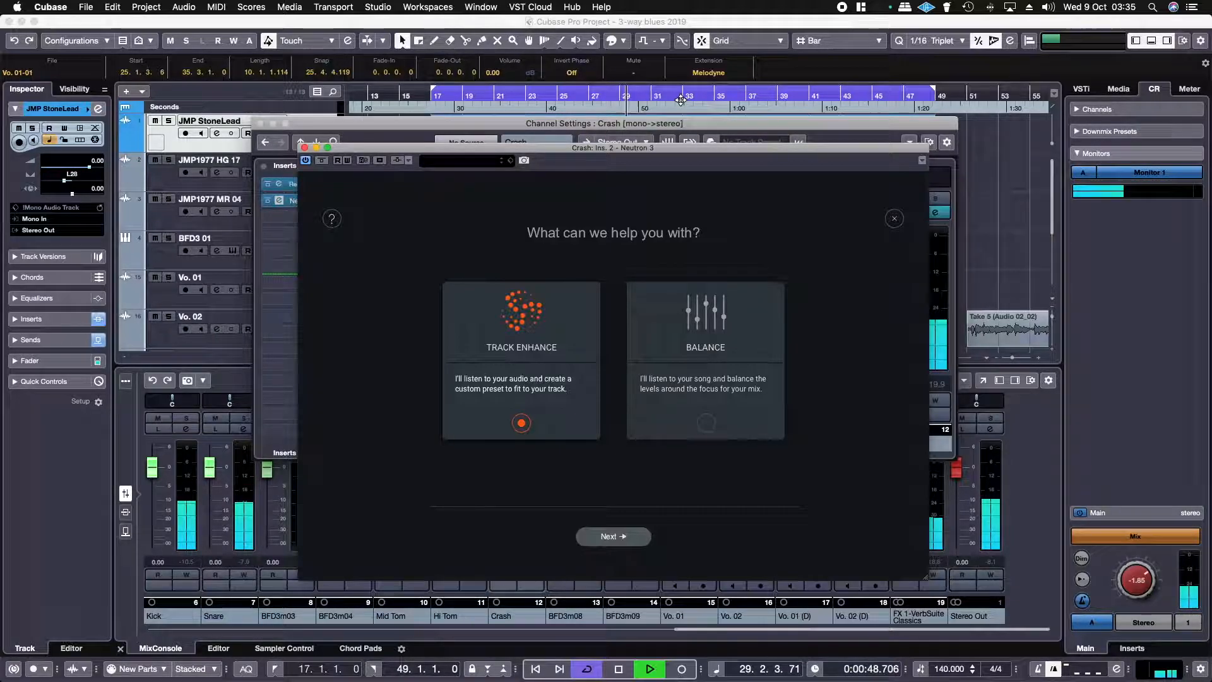
click(611, 538)
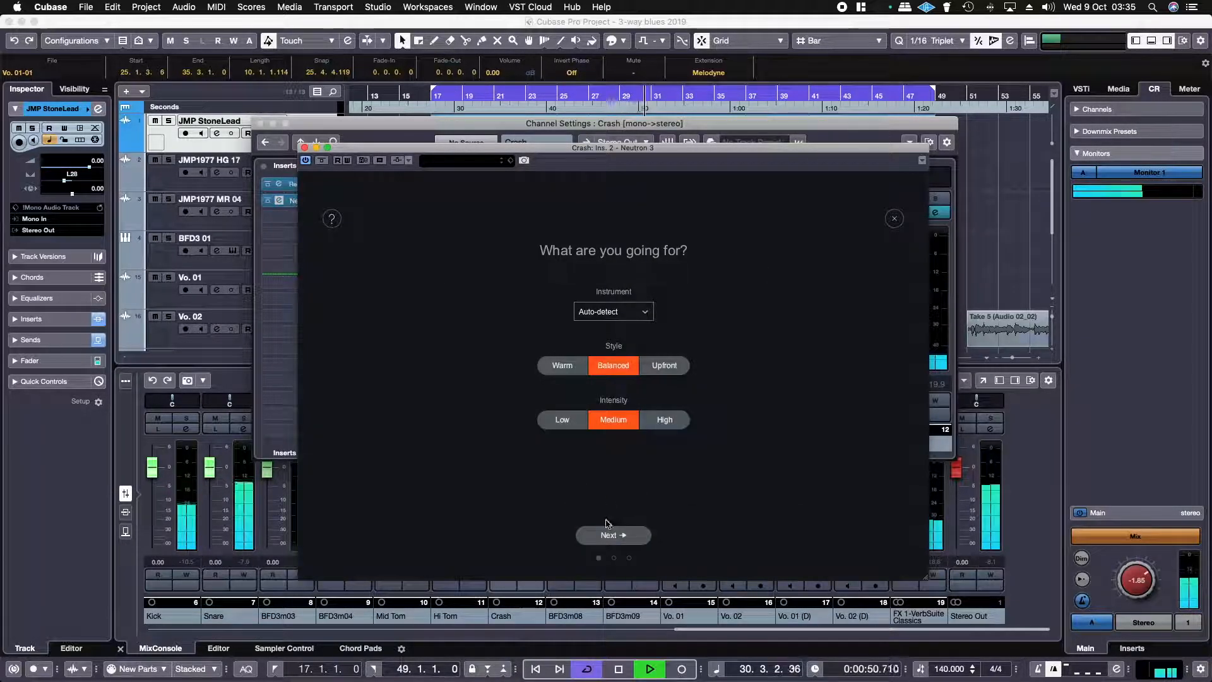
click(608, 536)
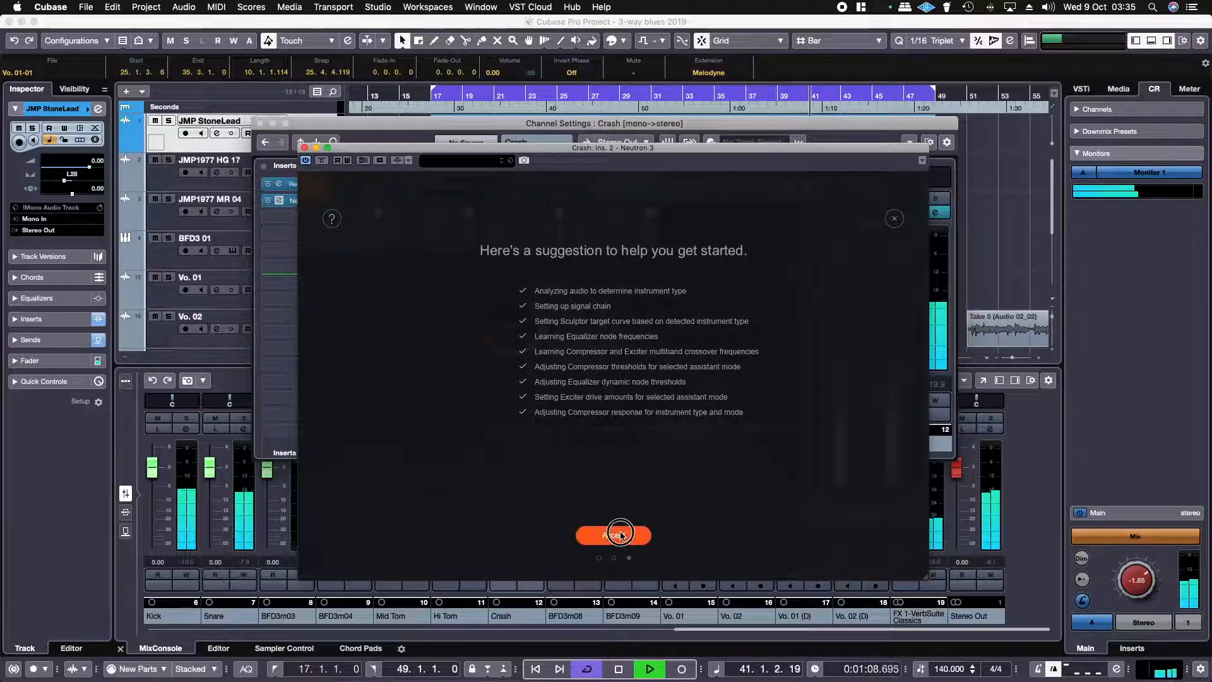
click(622, 532)
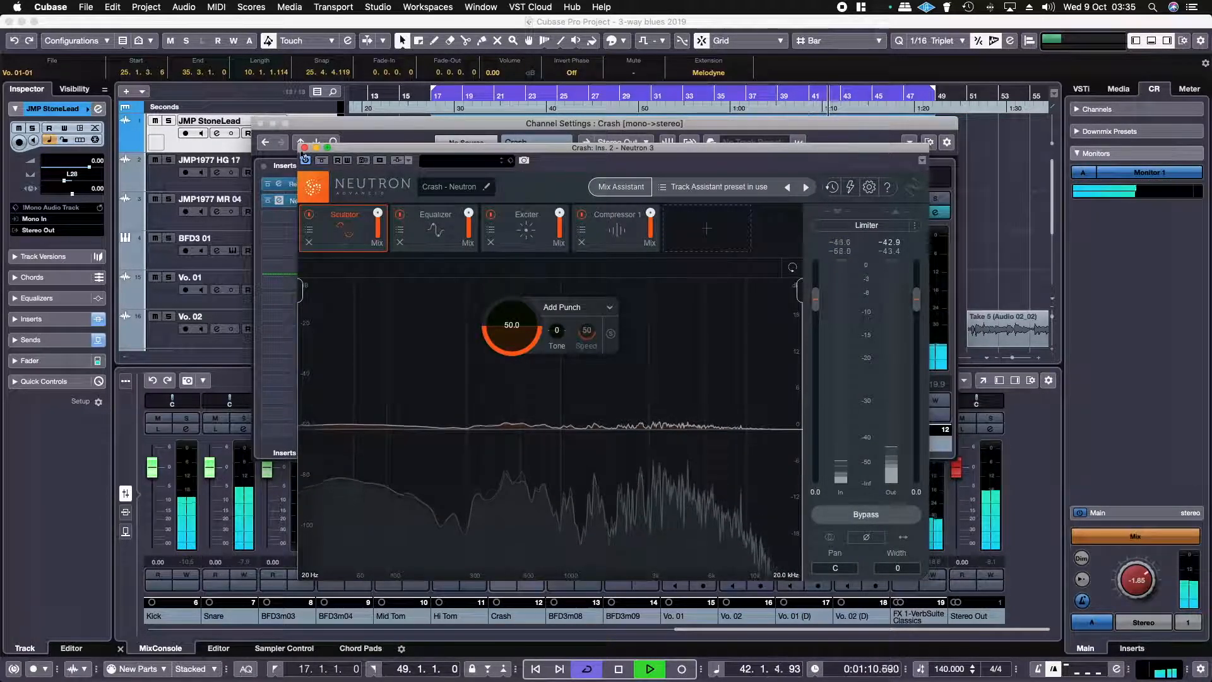
click(304, 148)
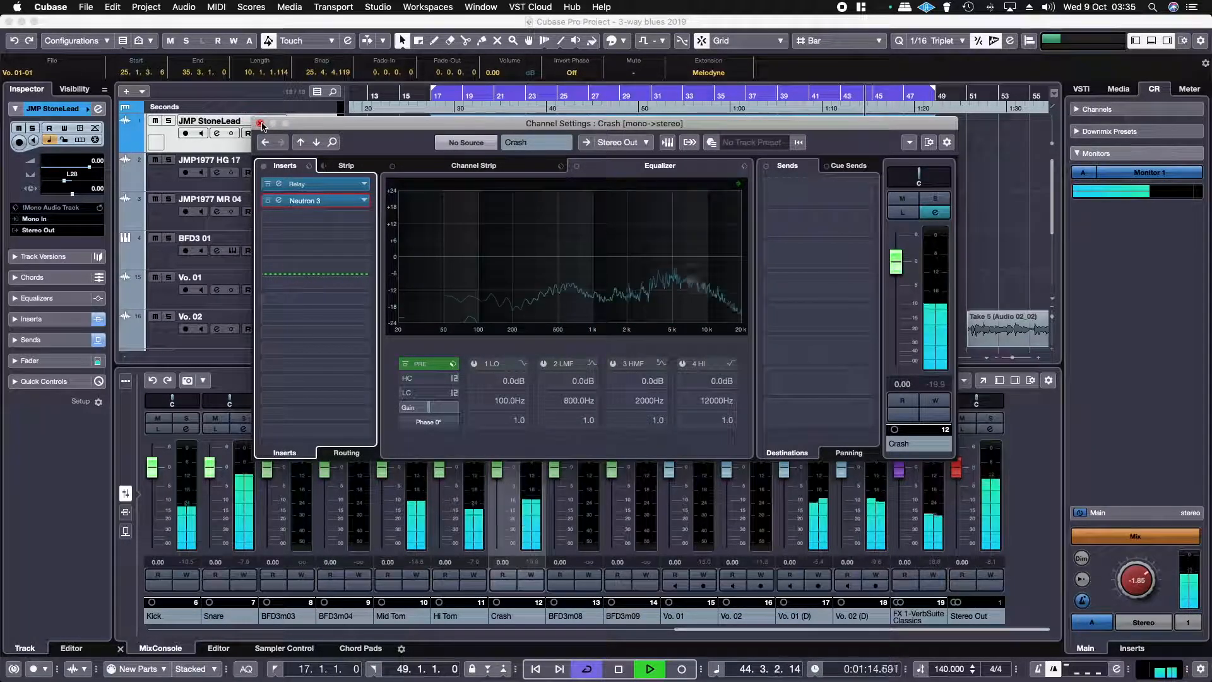
click(260, 124)
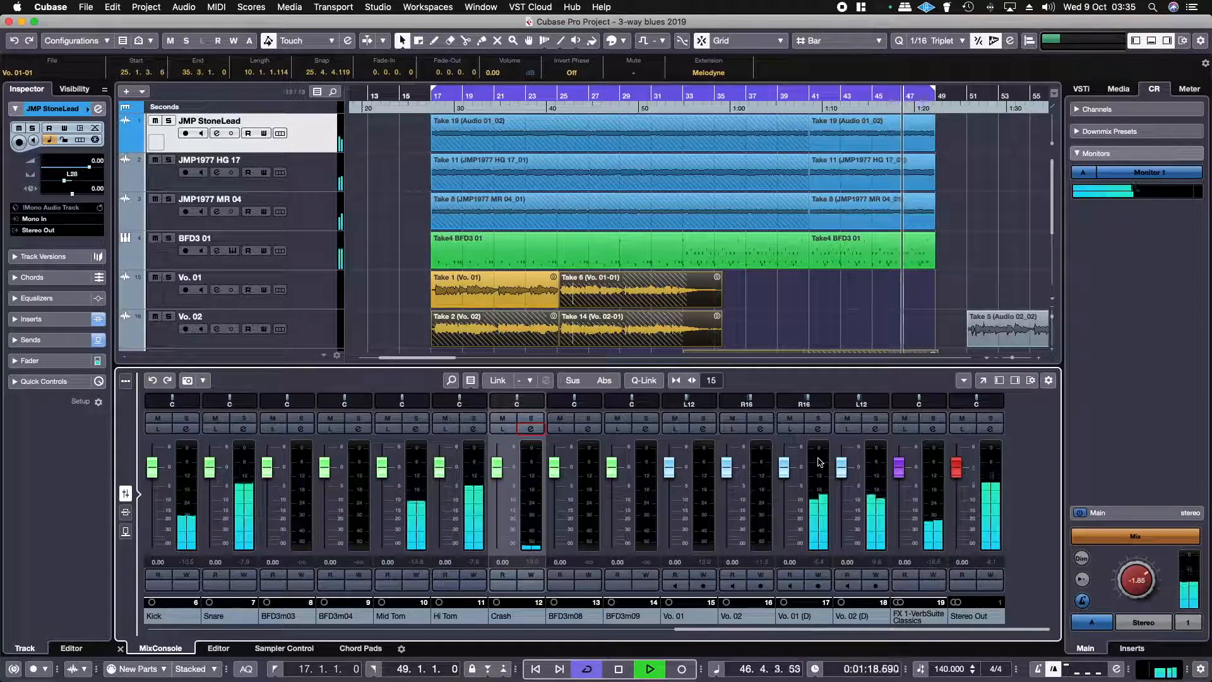
Insert Neutron 3 in the second slot of Vo. 01 (D) and start Track Enhance with auto-detect, Balanced style and Medium intensity
click(818, 428)
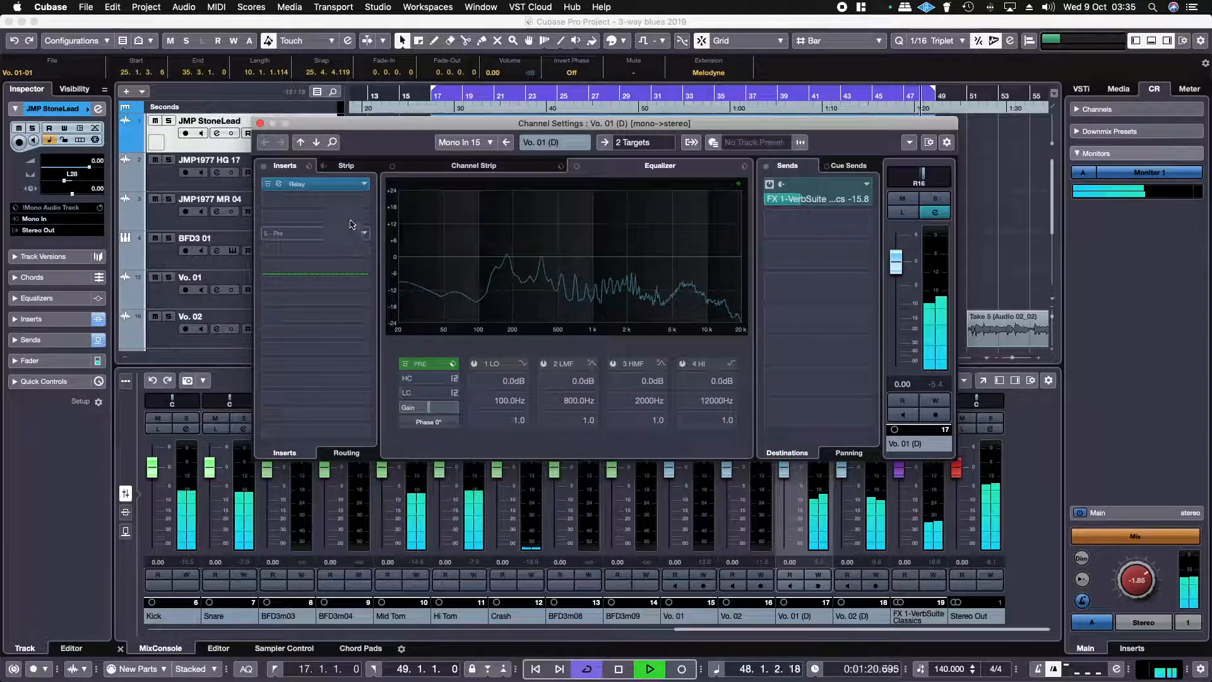
click(354, 195)
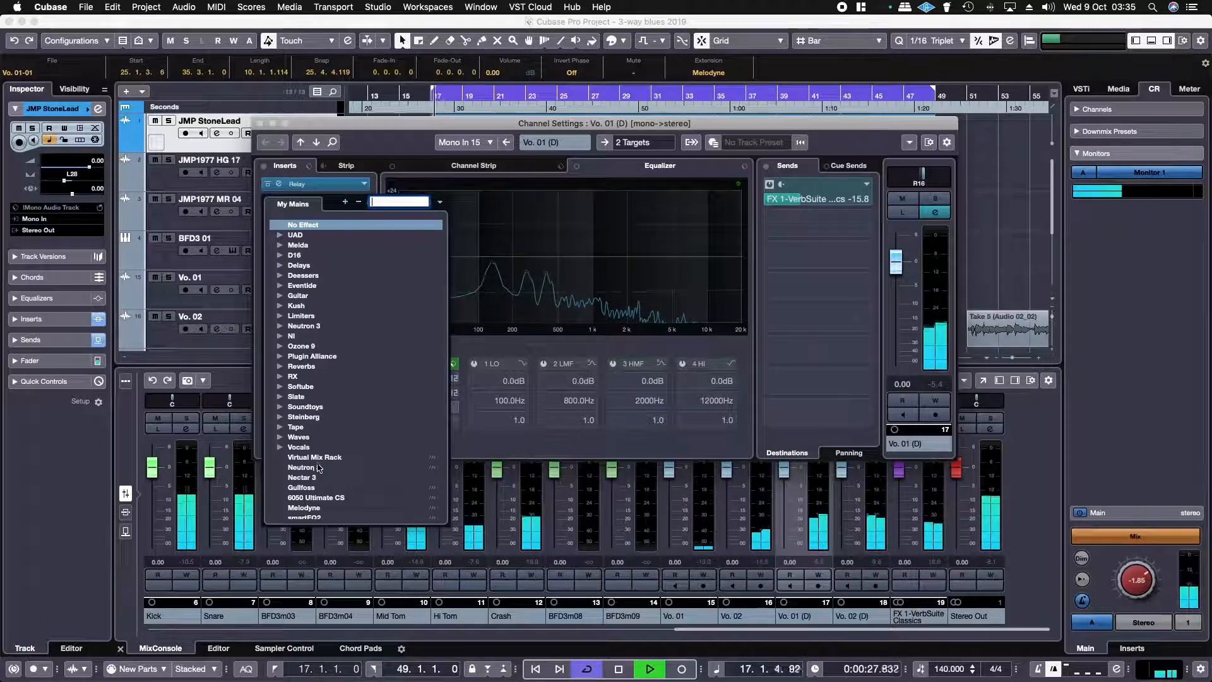
click(451, 376)
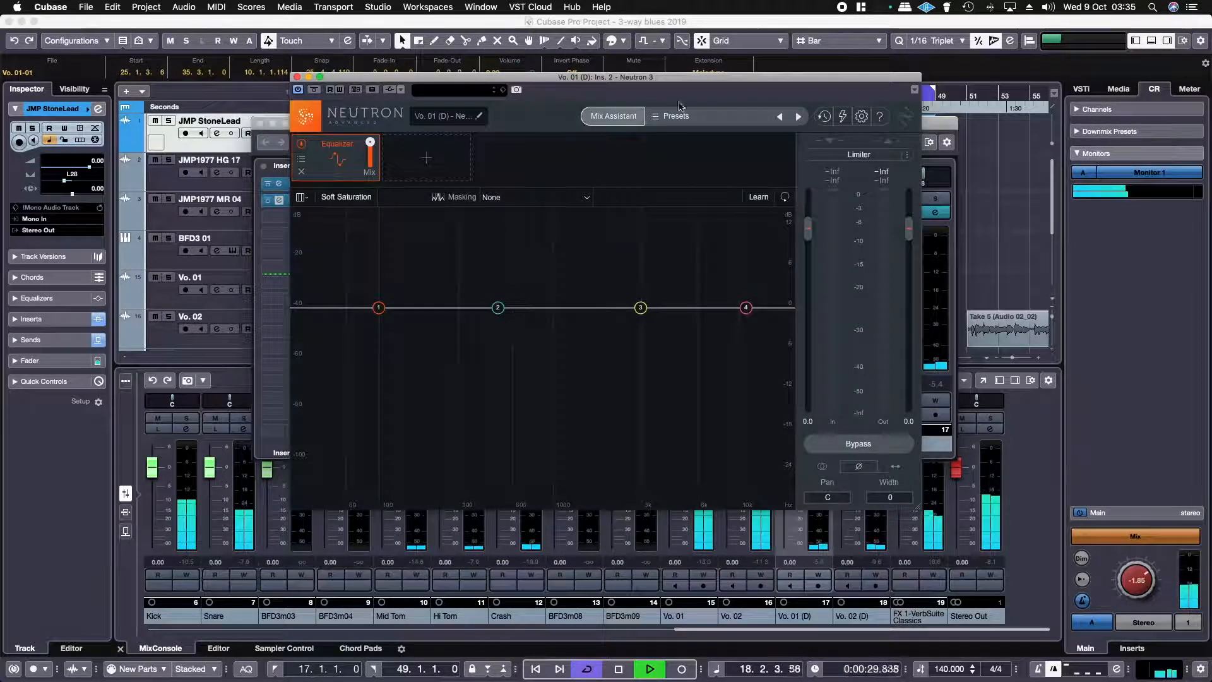
click(631, 117)
click(595, 461)
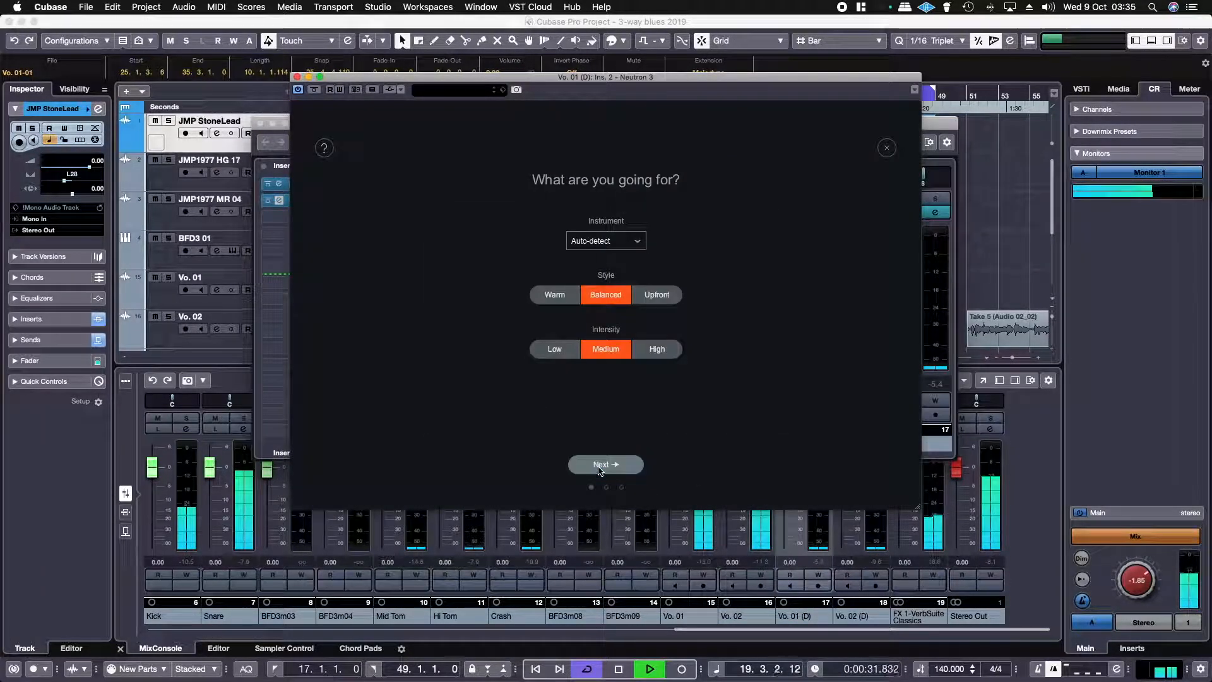
click(608, 463)
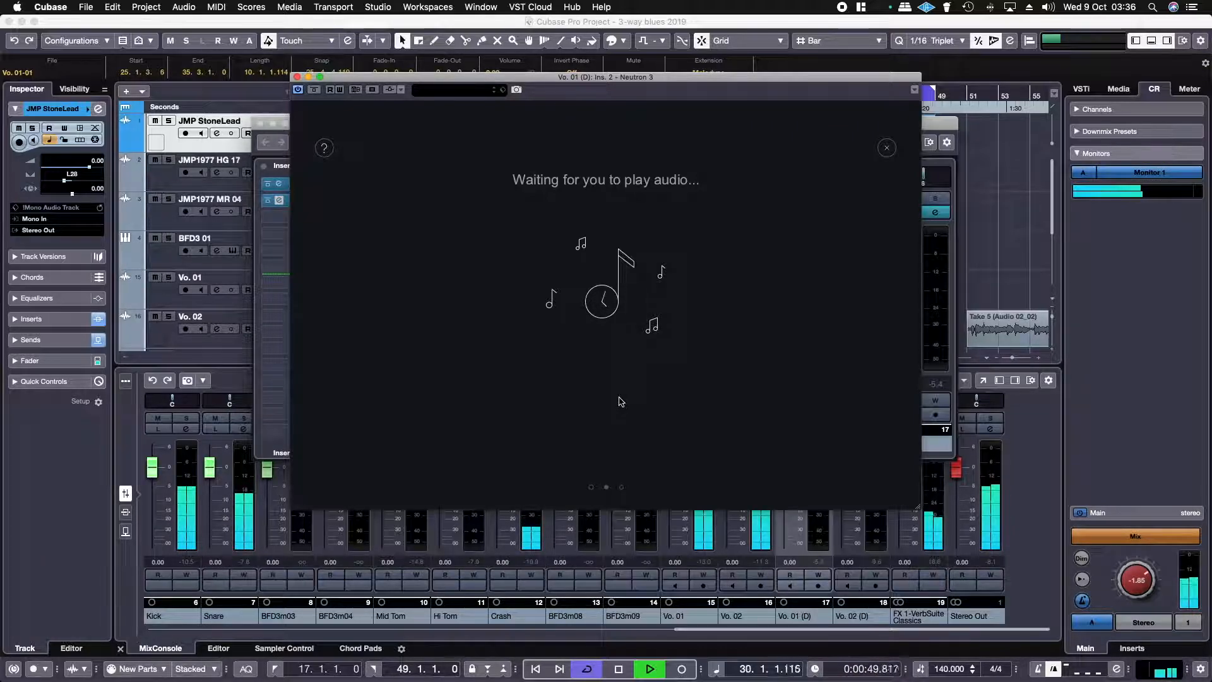
Move the Neutron 3 window off the project ruler, accept the suggested chain for Vo. 01 (D) and close its windows
drag(644, 82, 643, 149)
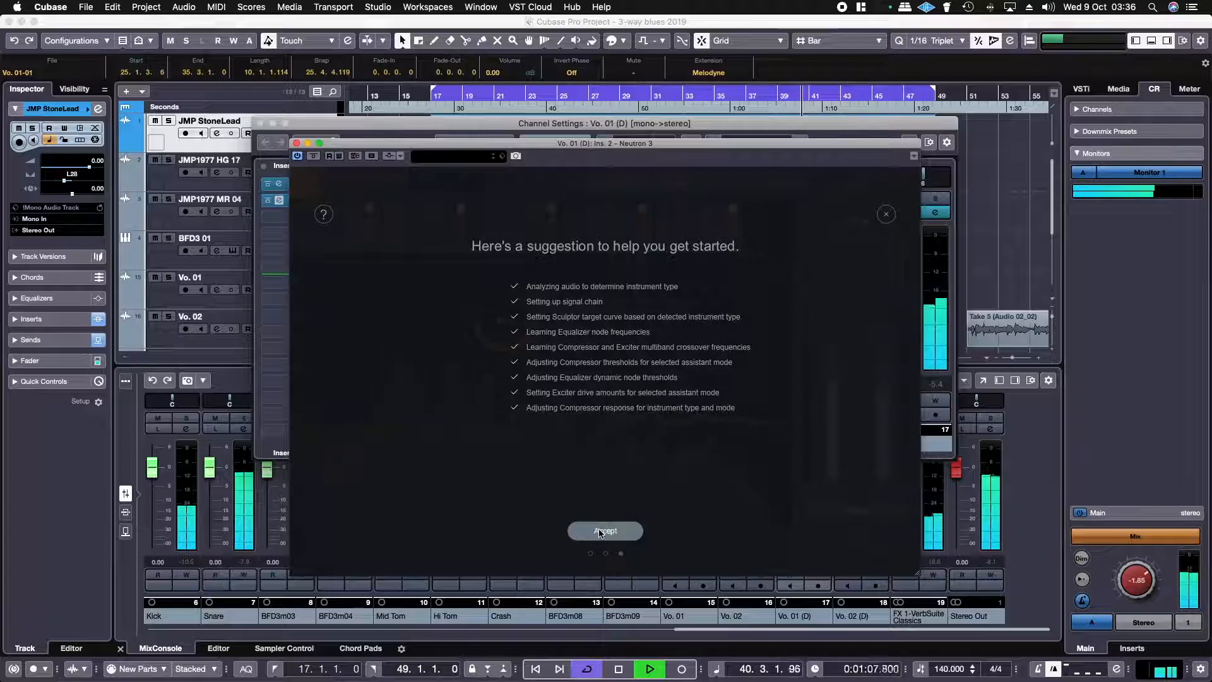
click(605, 531)
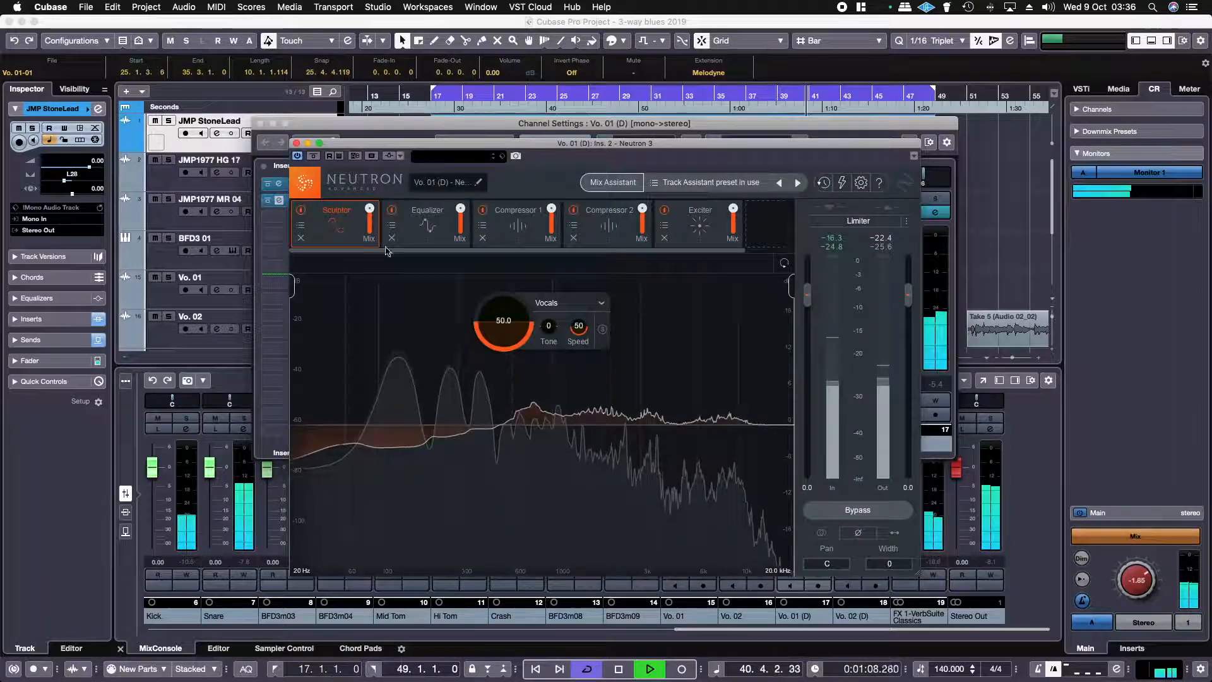
click(297, 143)
click(261, 124)
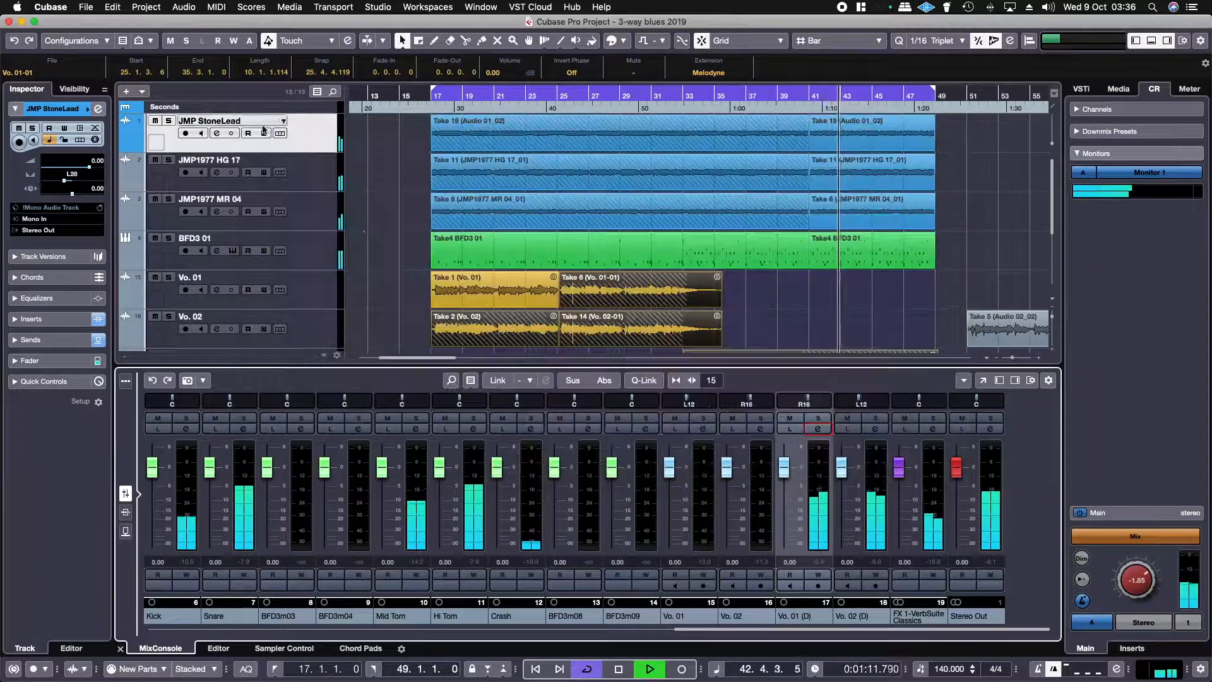
Move playback to bar 33 and load Neutron 3 in the second insert slot of Vo. 02 (D)
click(875, 430)
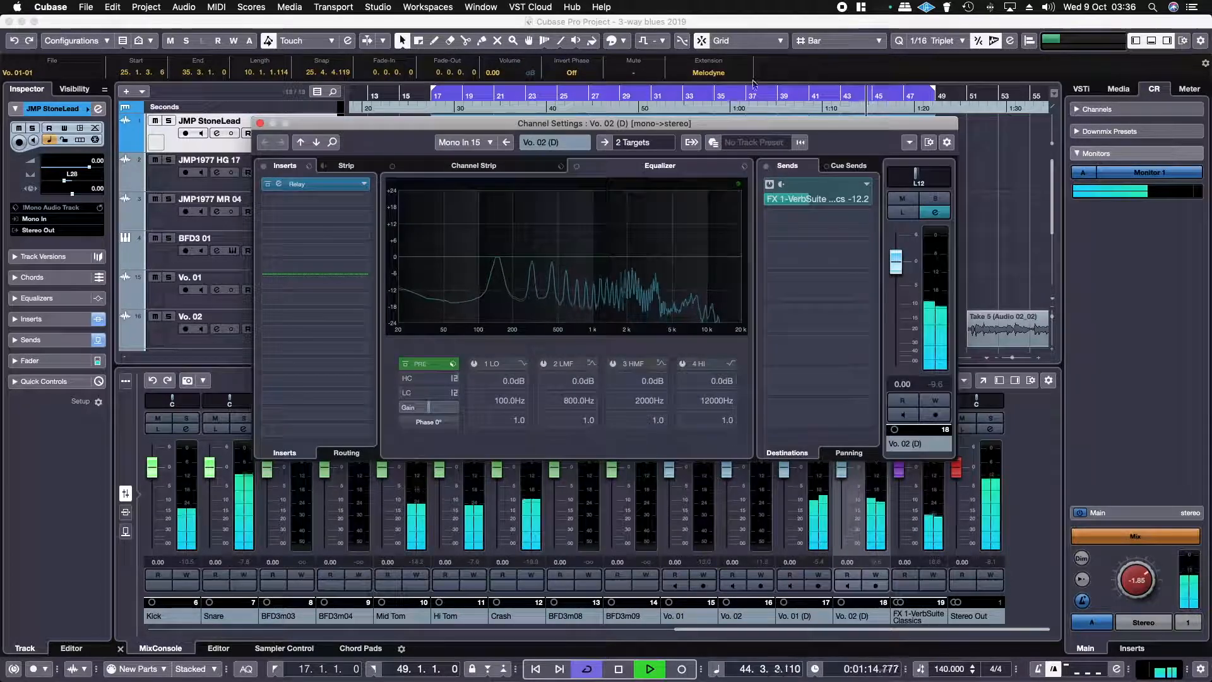
click(686, 97)
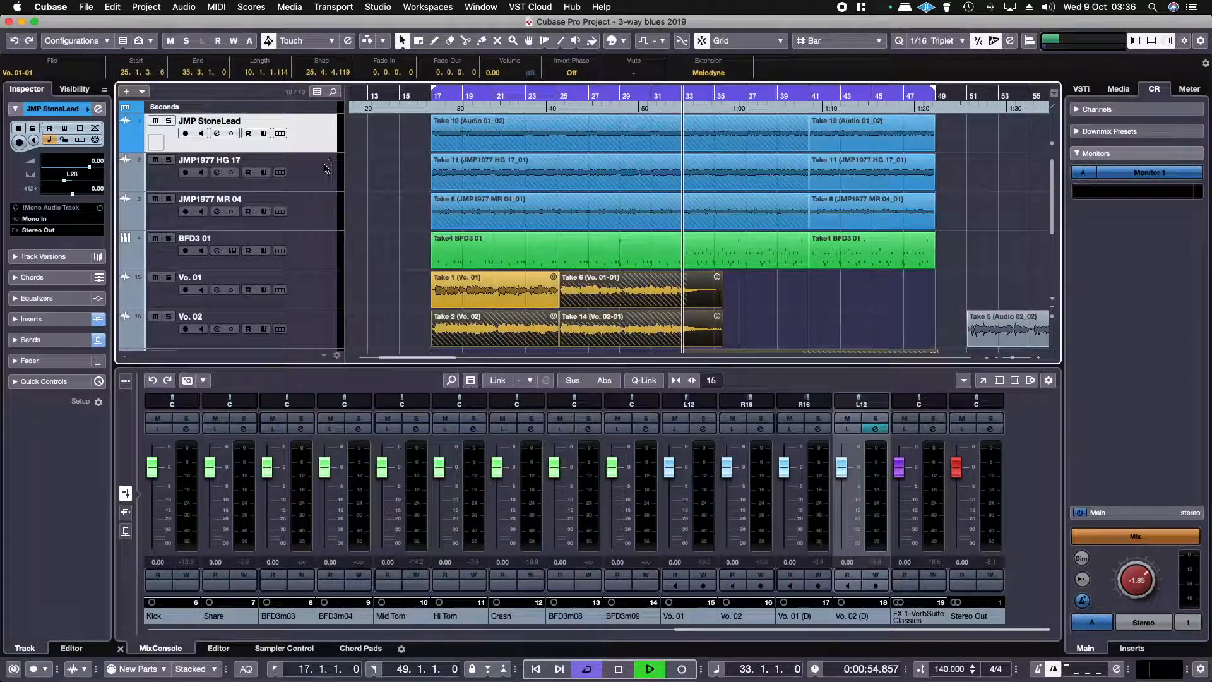
click(879, 430)
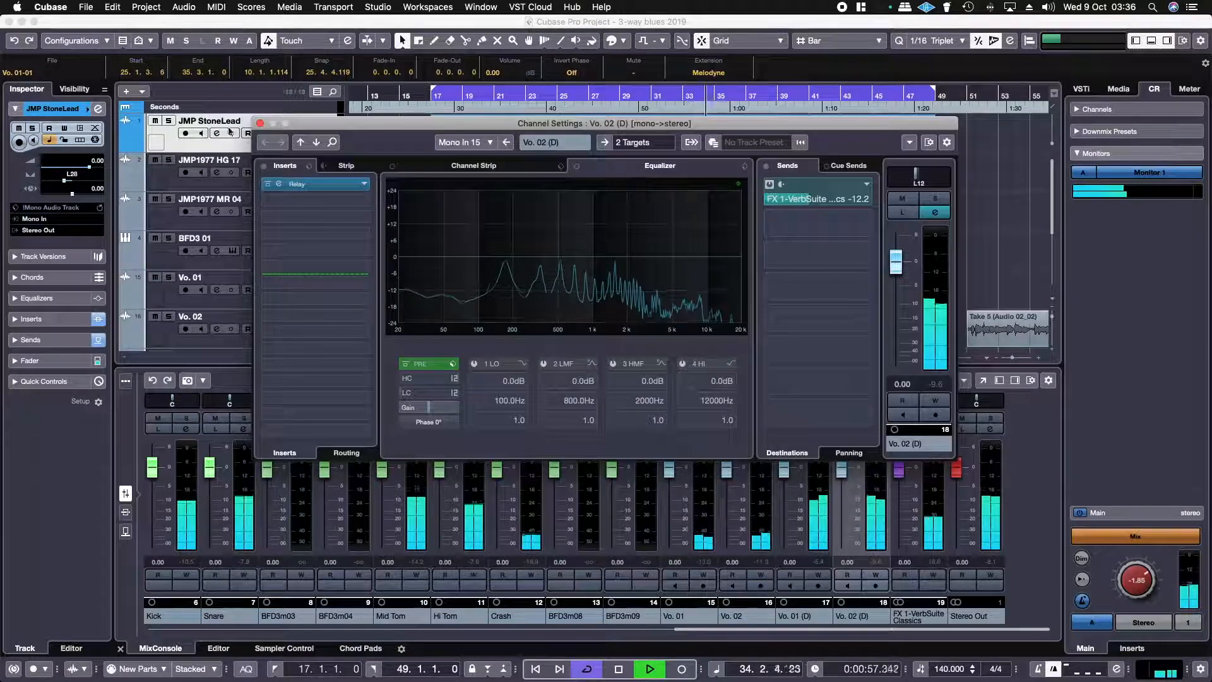
click(364, 200)
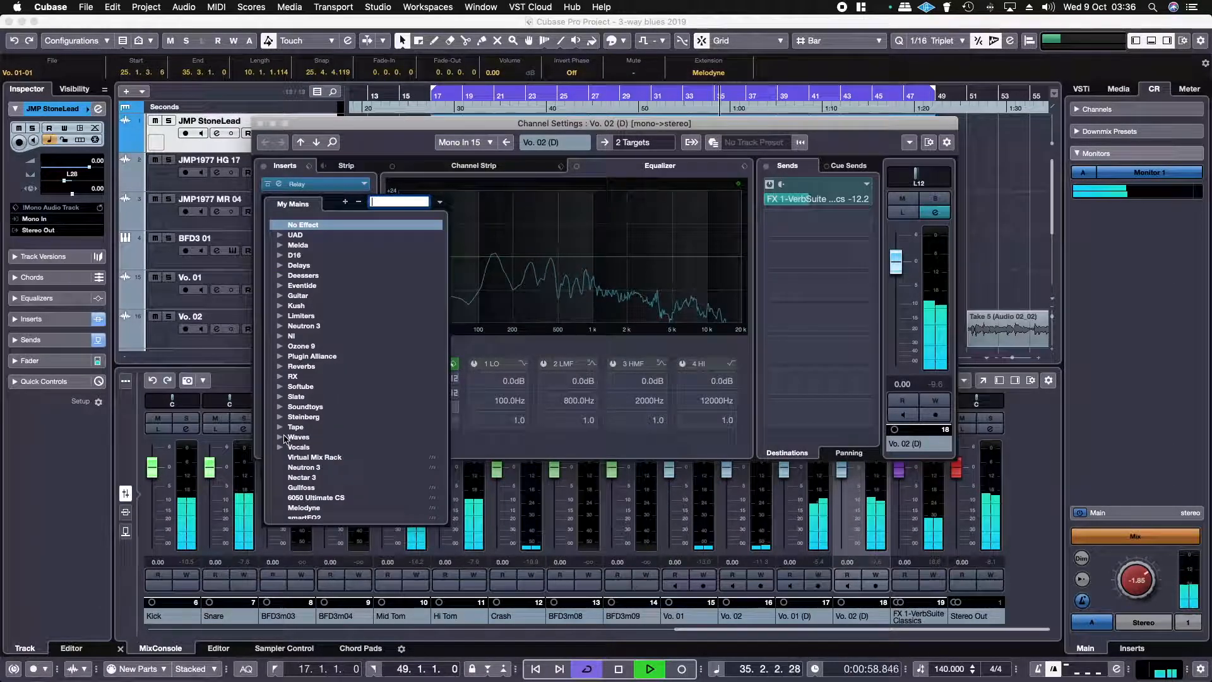
click(306, 468)
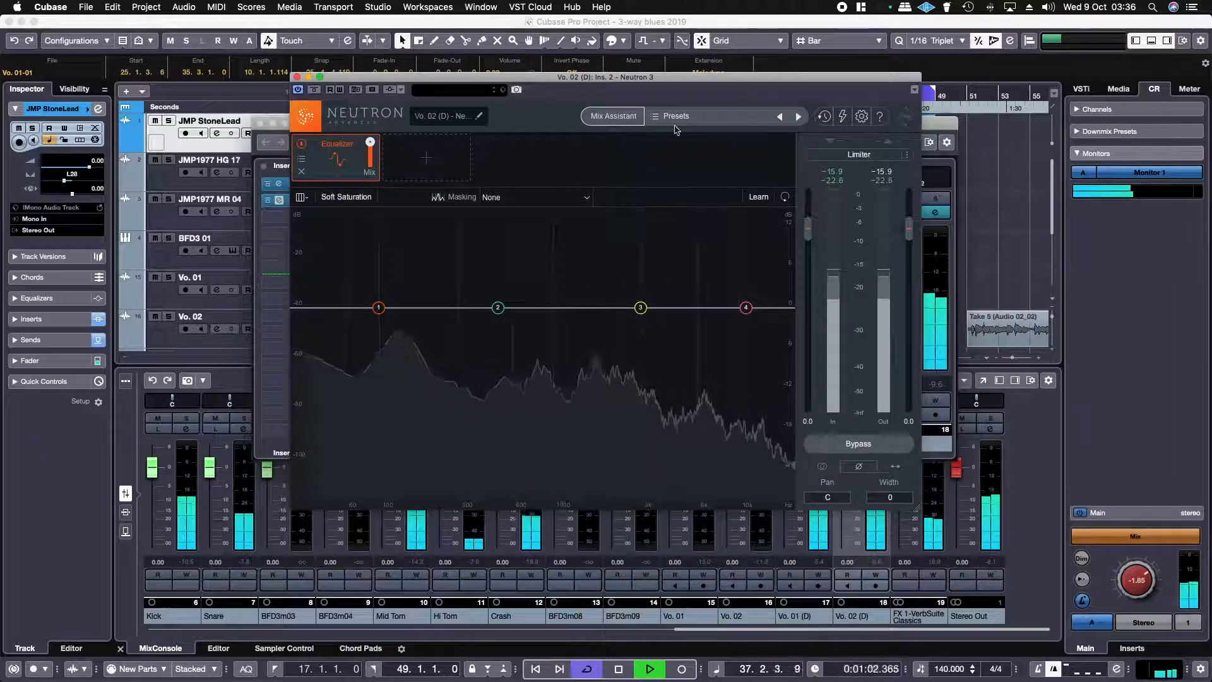
Run Track Enhance on Vo. 02 (D) with the default style and intensity, accept the suggested chain and close the windows
click(613, 119)
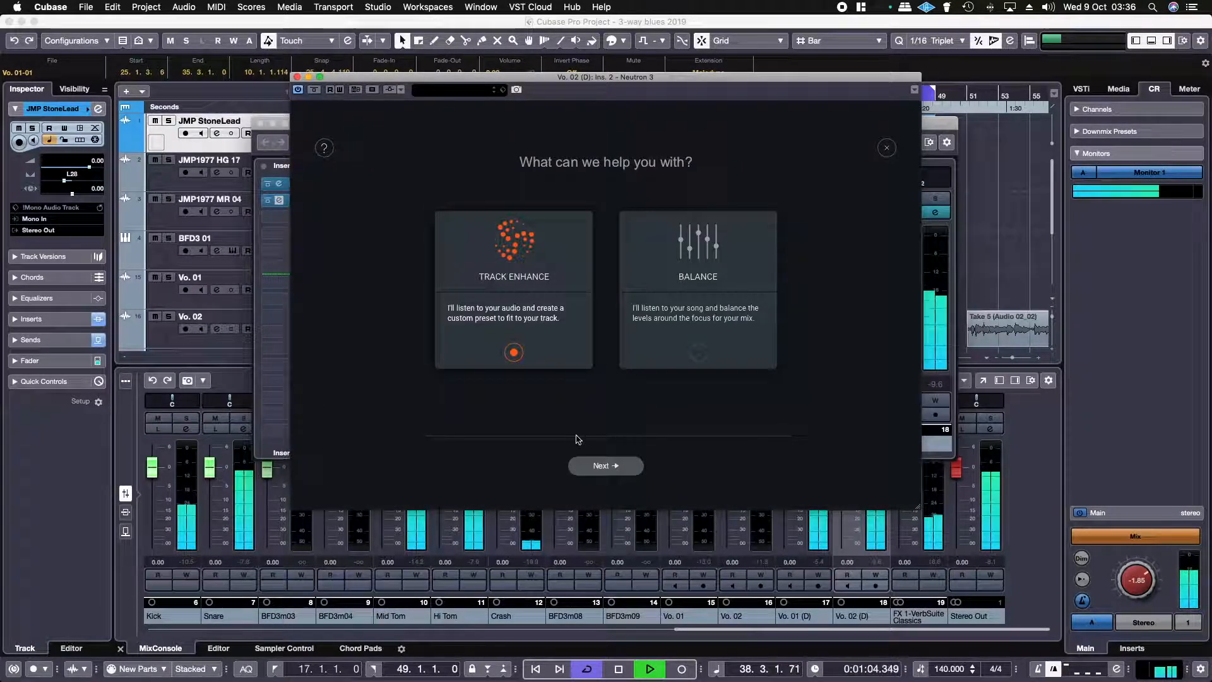
click(593, 465)
click(598, 465)
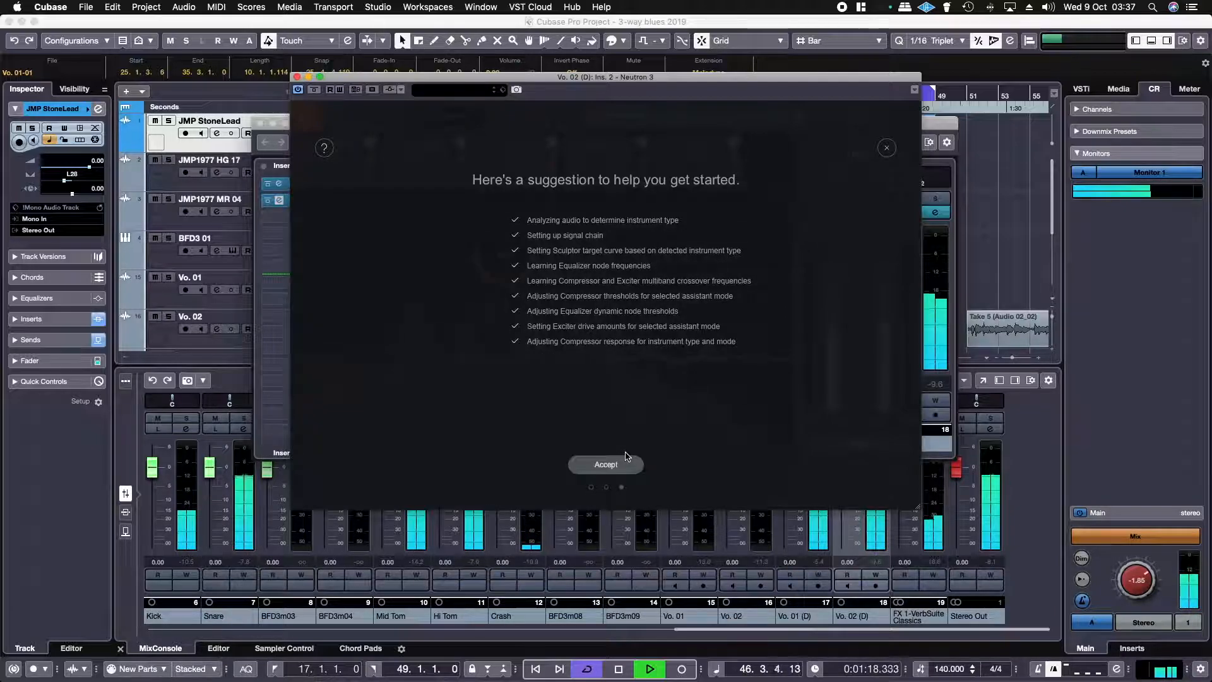
click(606, 470)
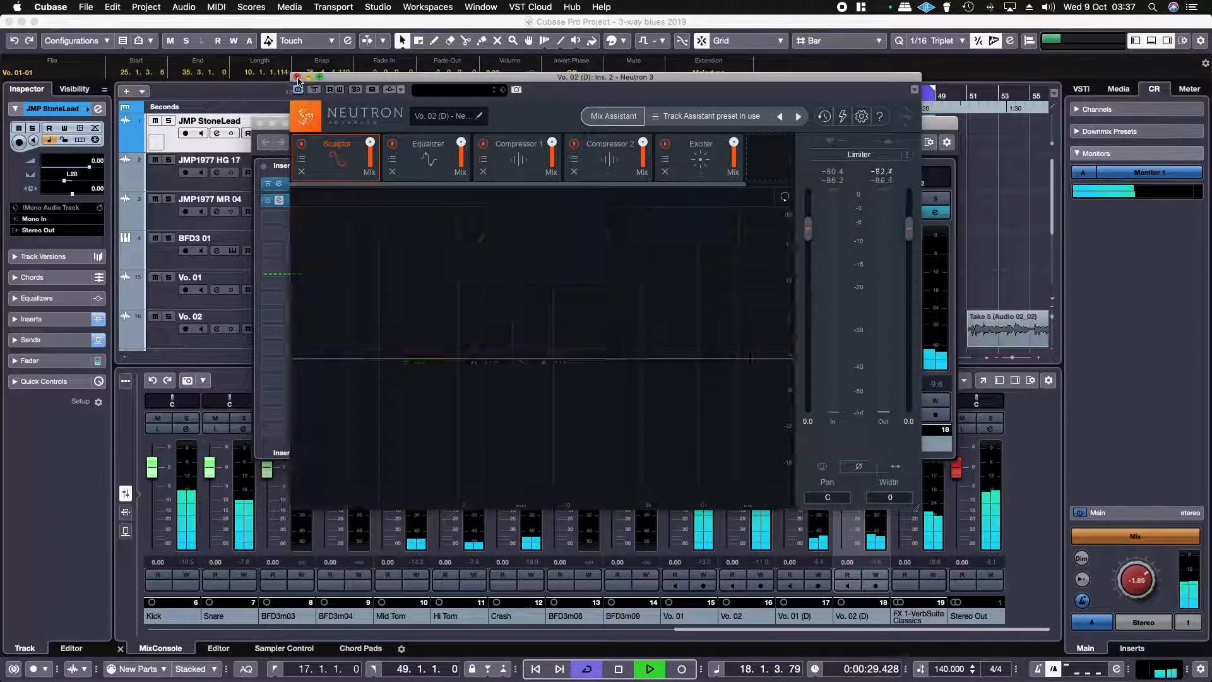
click(297, 77)
click(258, 123)
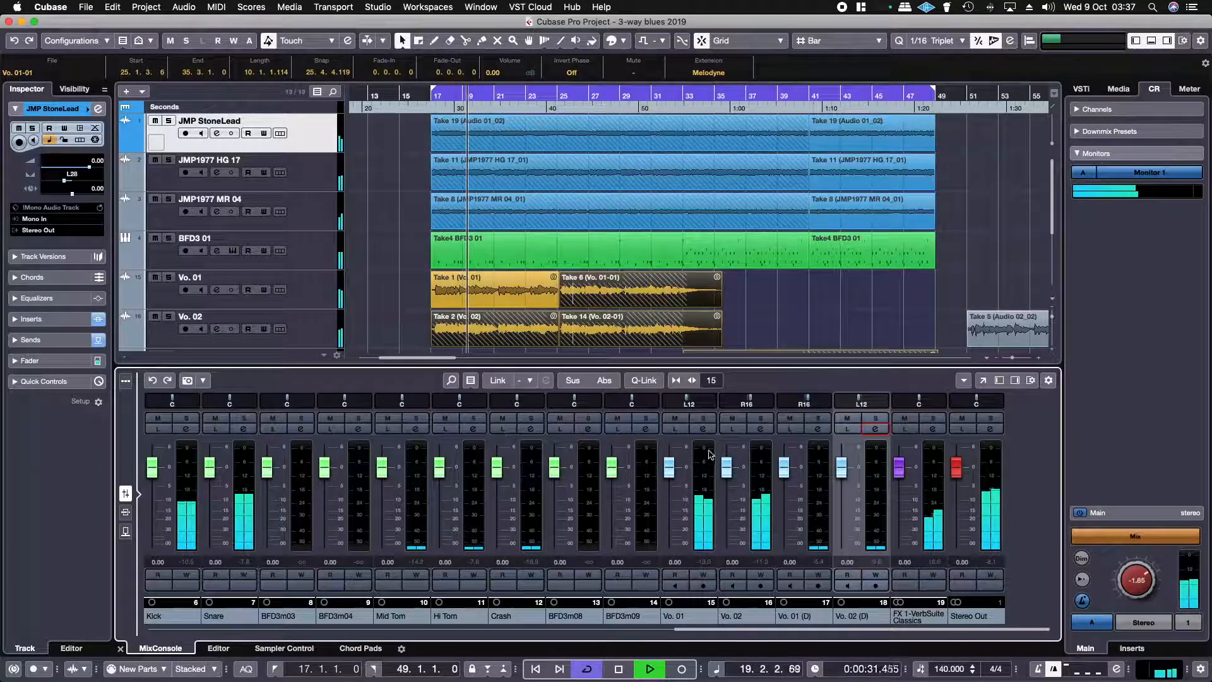
Insert Neutron 3 in the second slot of Vo. 01 and start Track Enhance with the default options
click(703, 429)
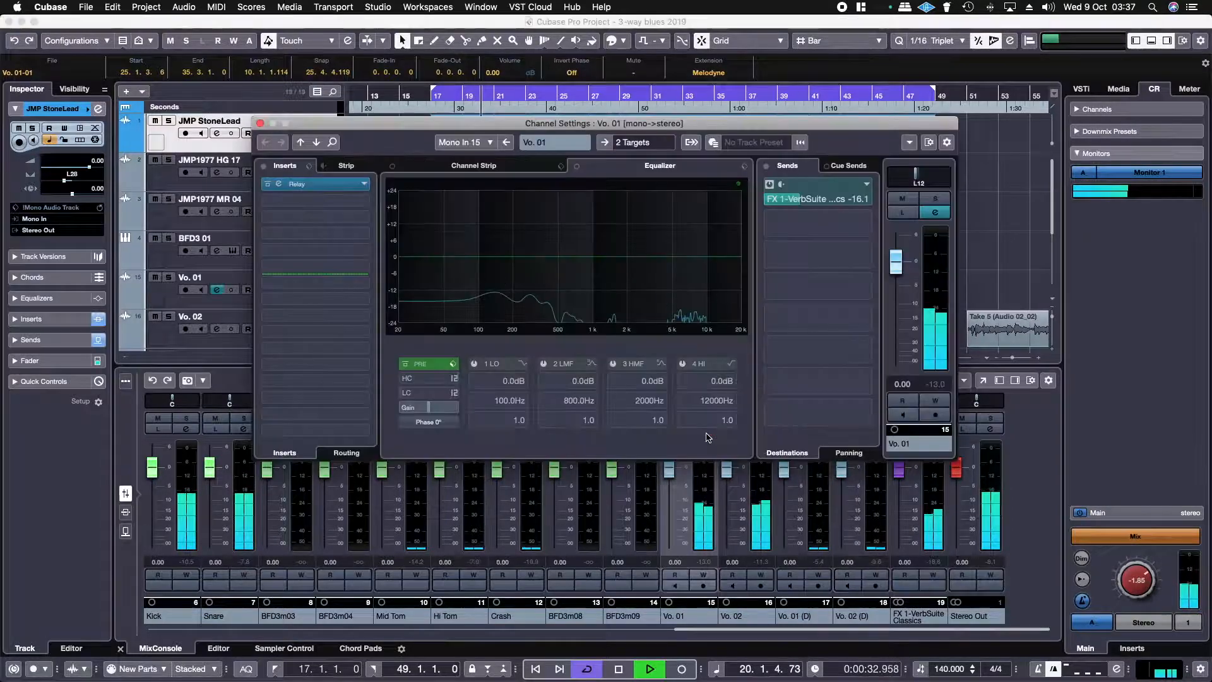
click(365, 201)
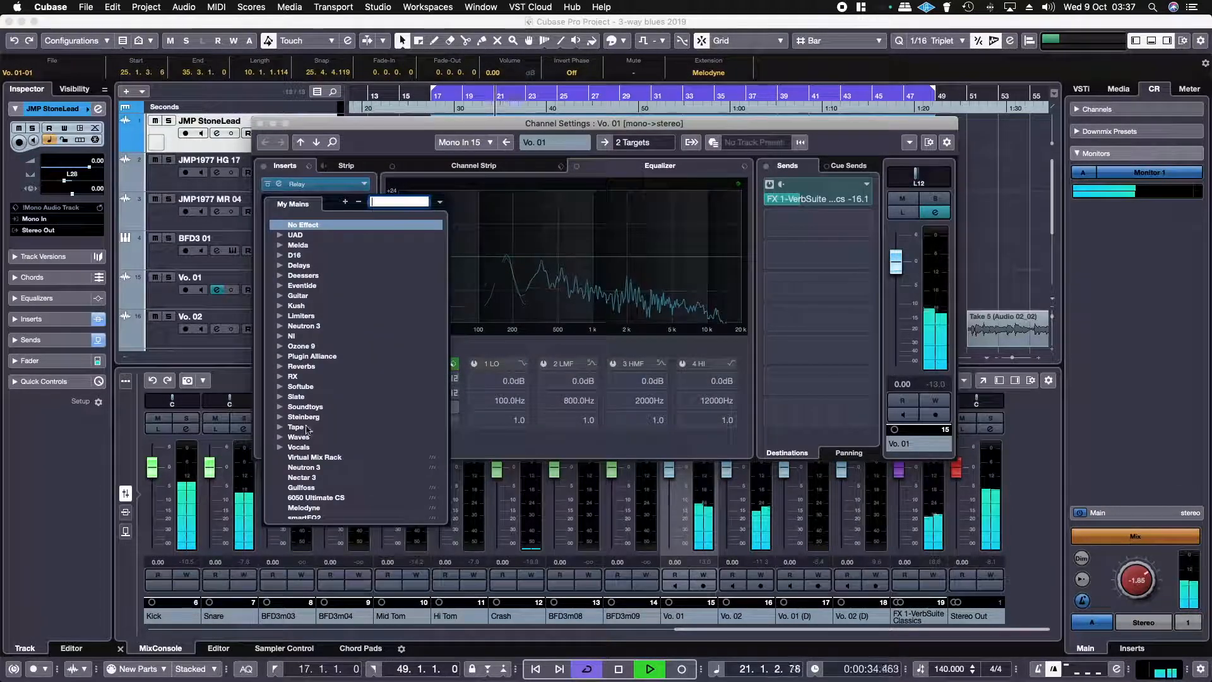
click(312, 468)
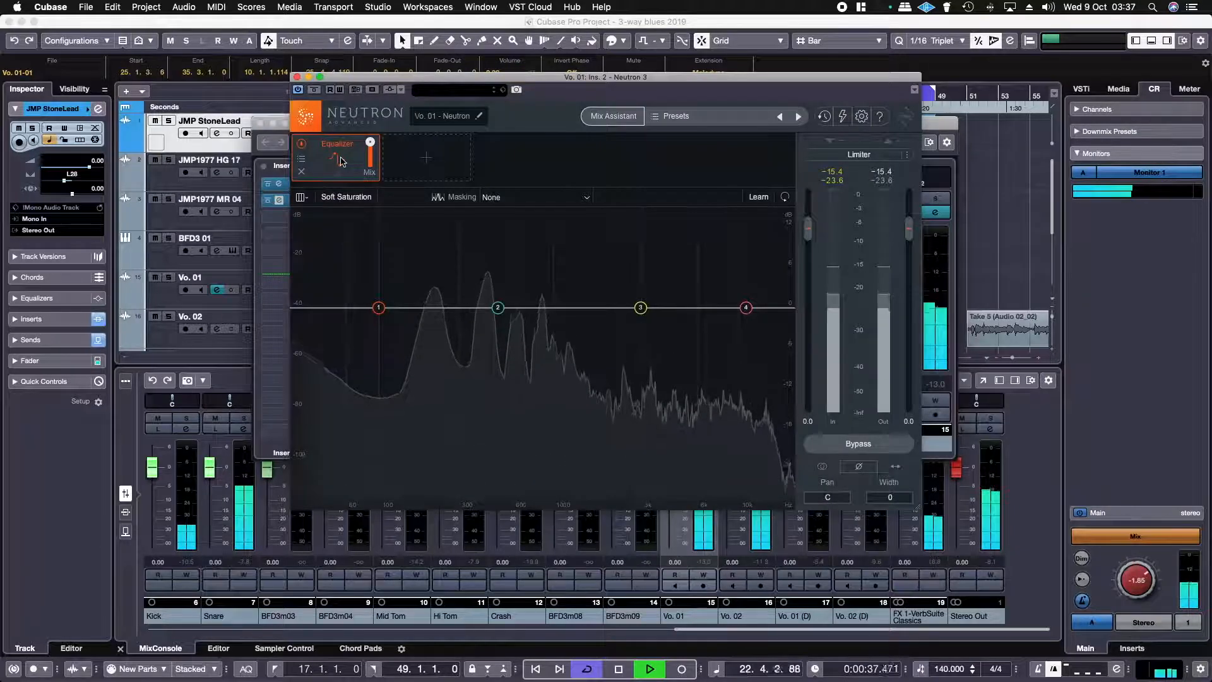
click(610, 116)
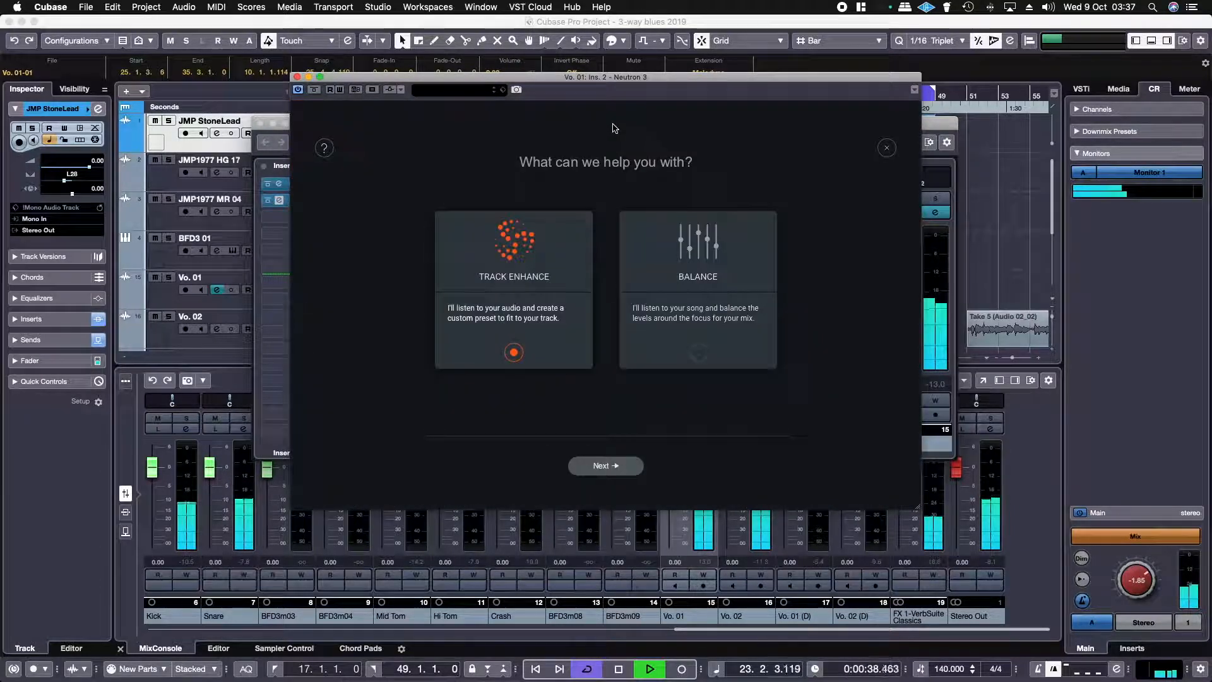
click(601, 468)
click(619, 464)
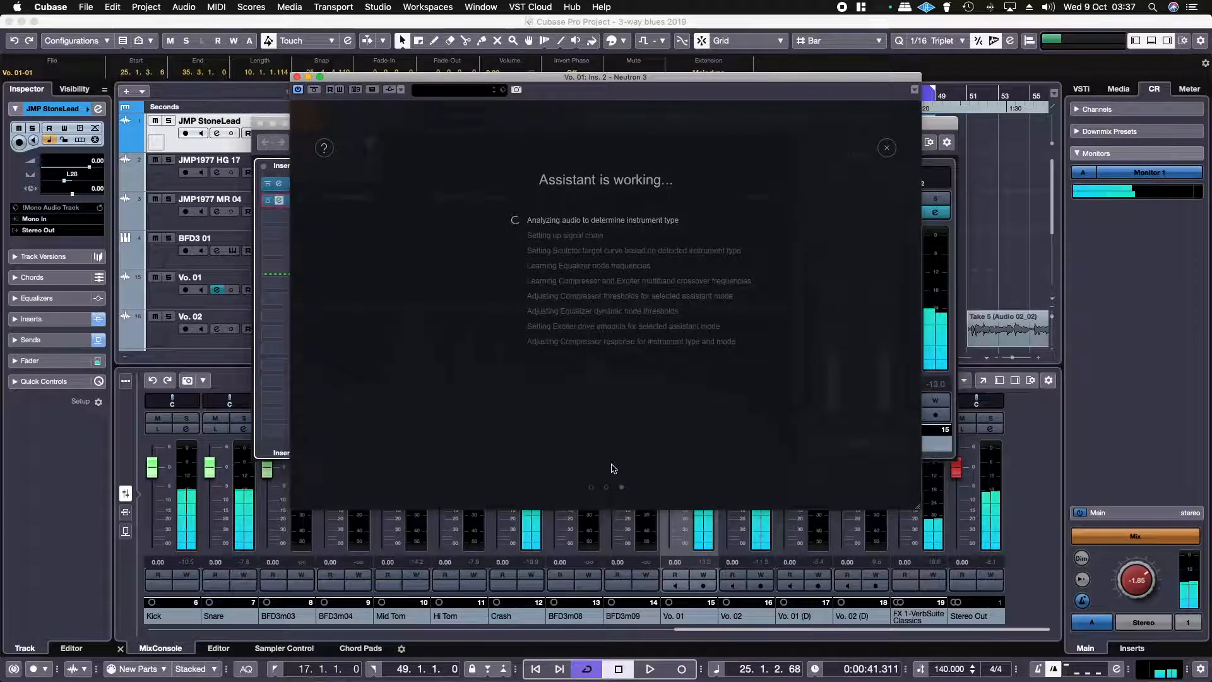
Resume playback to feed the Vo. 01 analysis, accept the suggested chain and close the plug-in and channel settings windows
key(space)
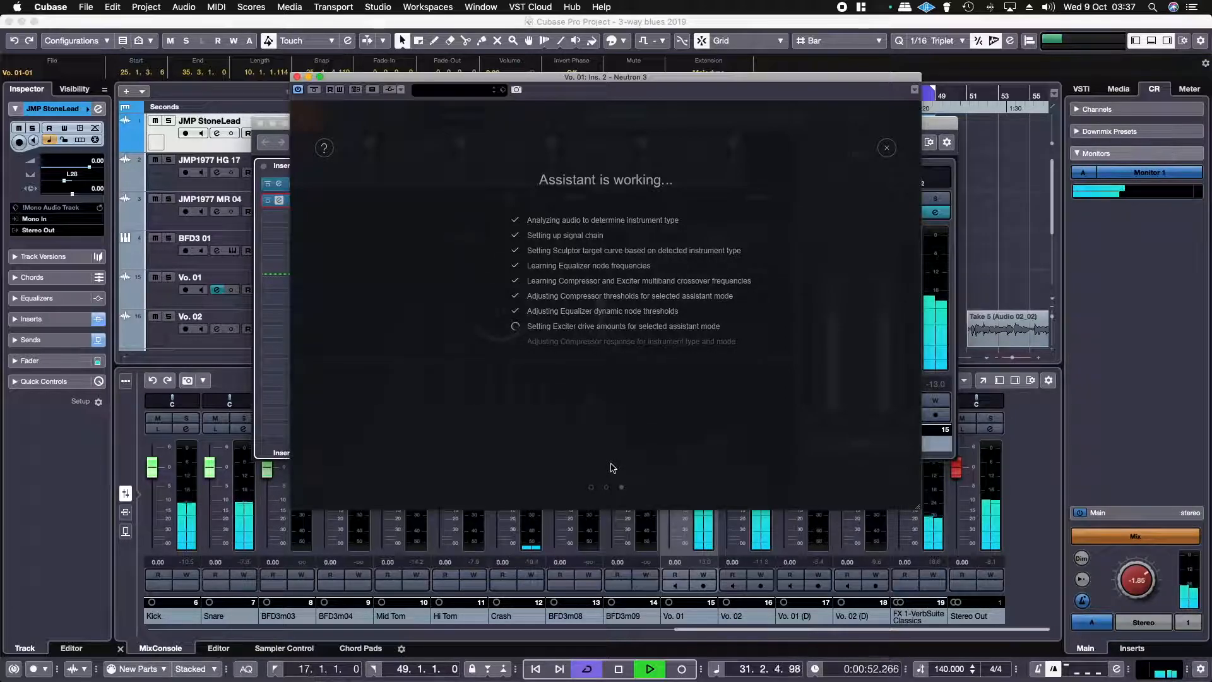
click(624, 460)
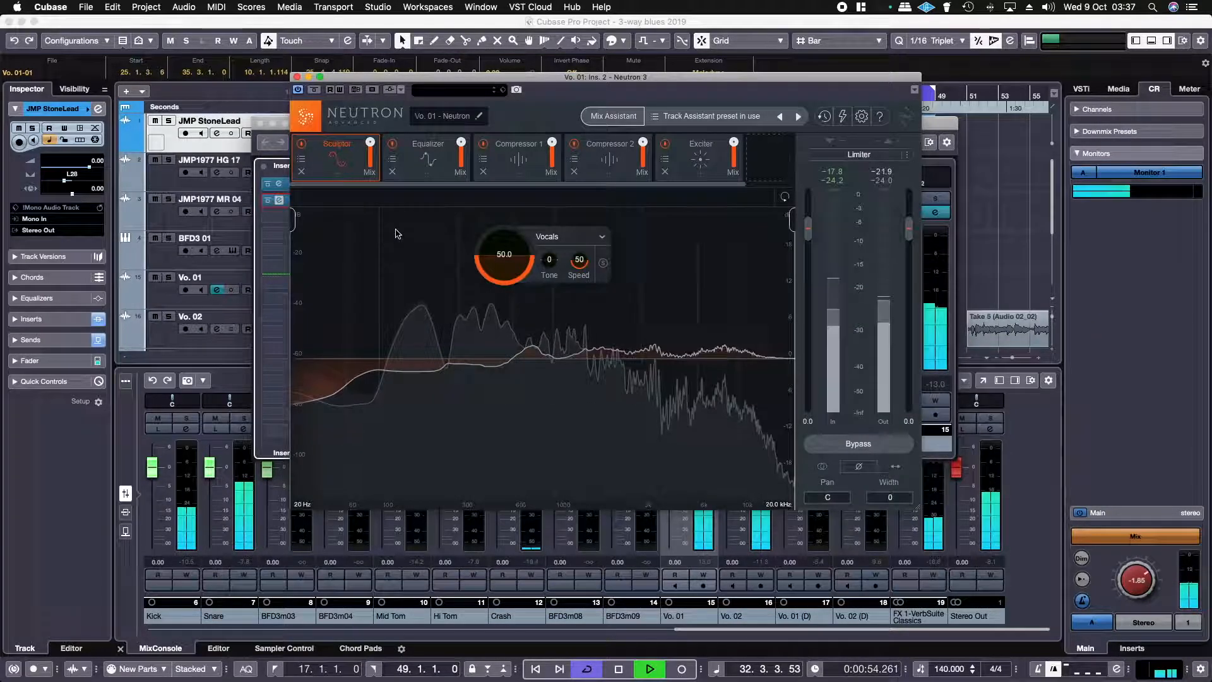
click(297, 78)
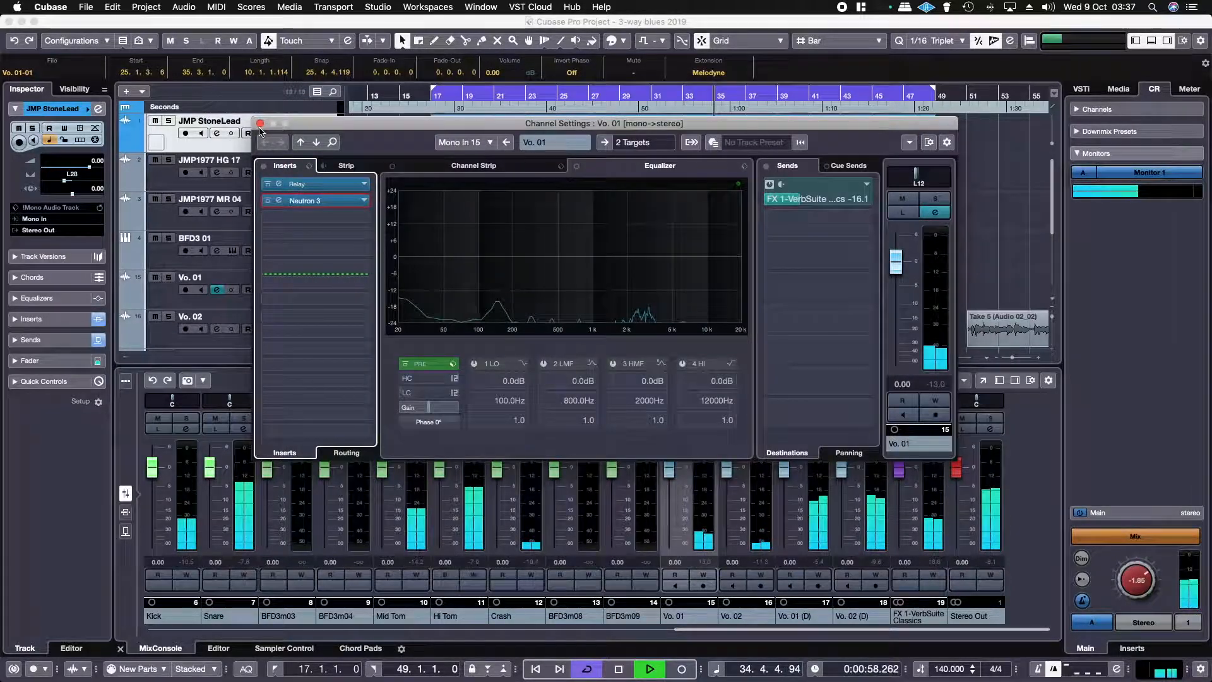
click(262, 124)
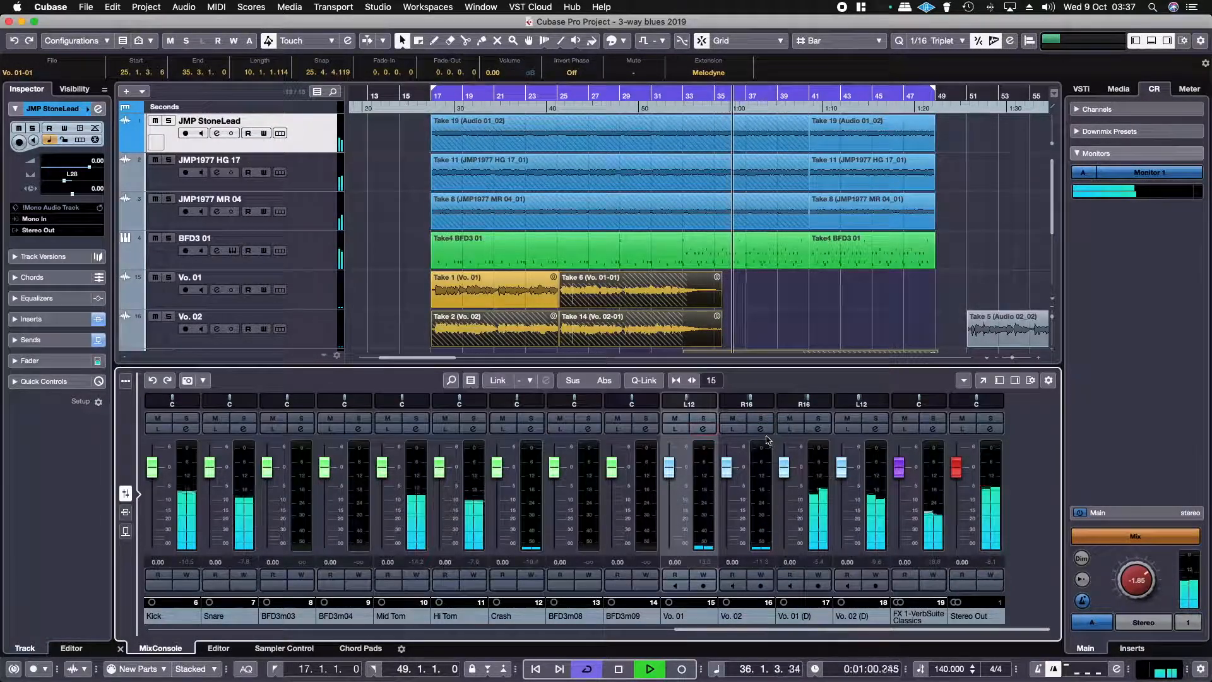
Move playback back to bar 17 and insert Neutron 3 in the second slot of Vo. 02
click(434, 93)
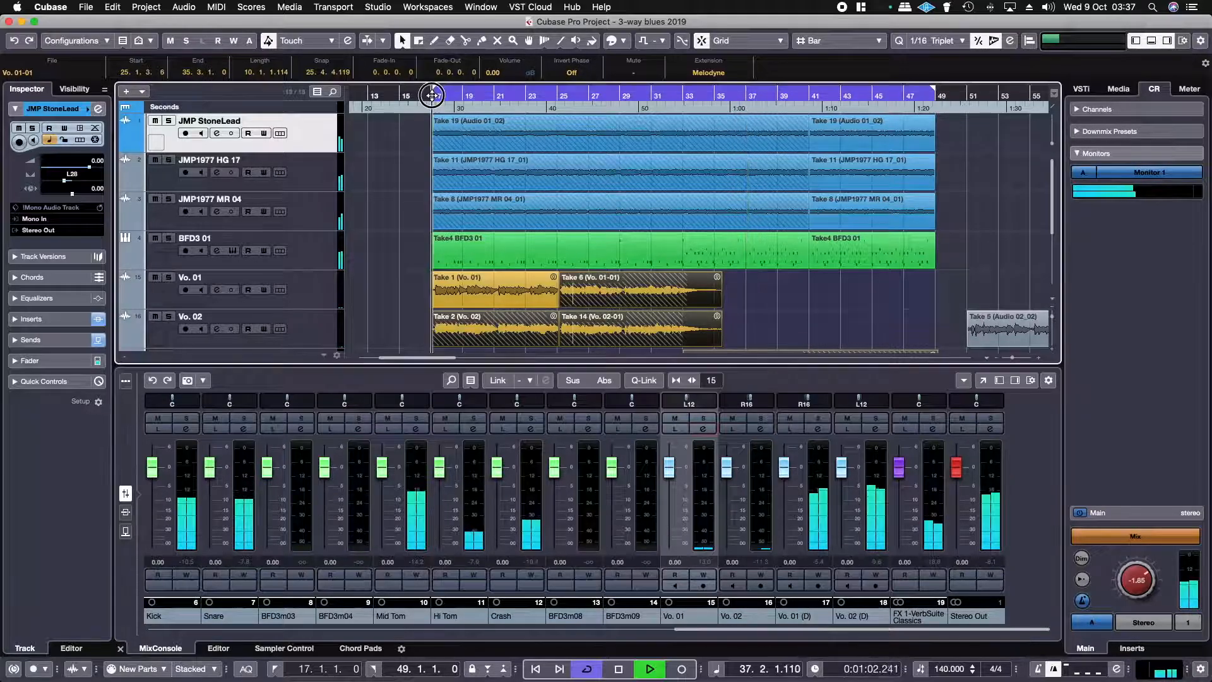
click(761, 429)
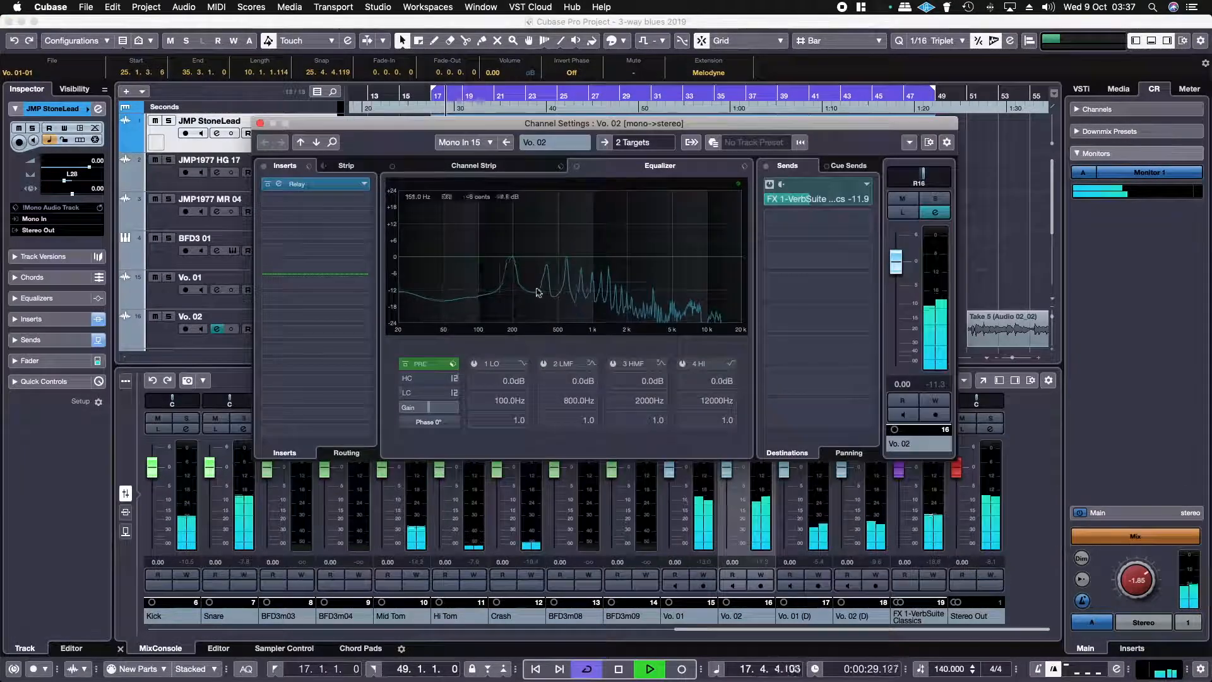
click(365, 208)
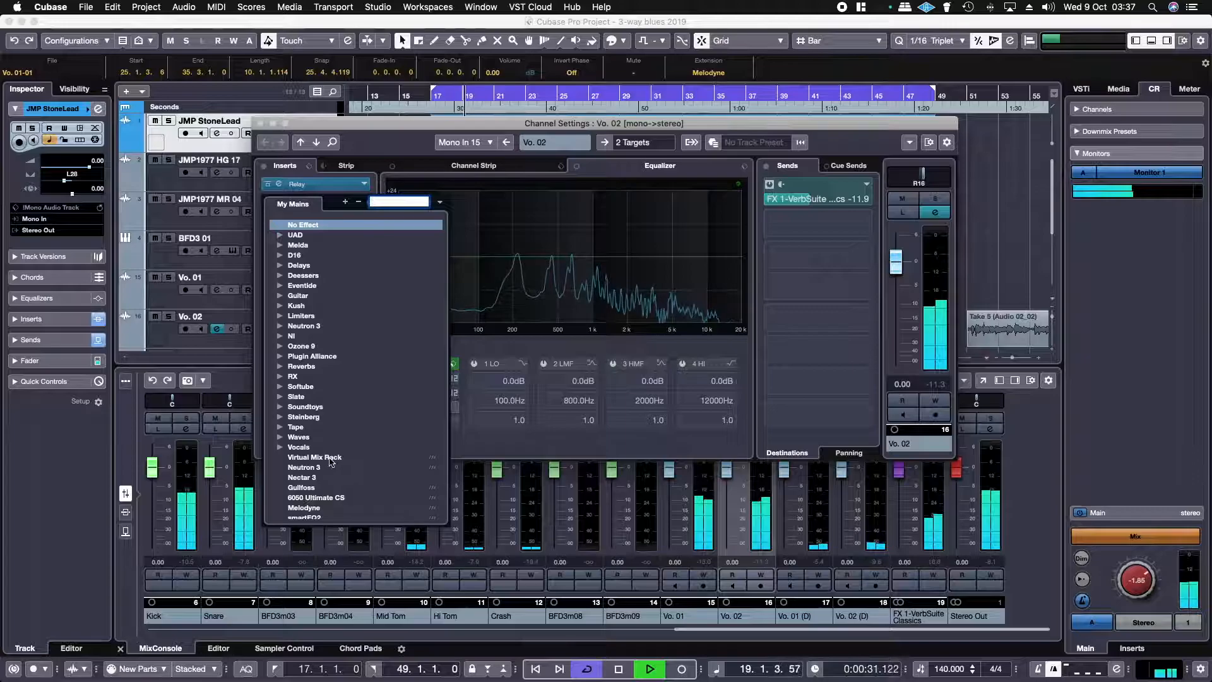
click(505, 257)
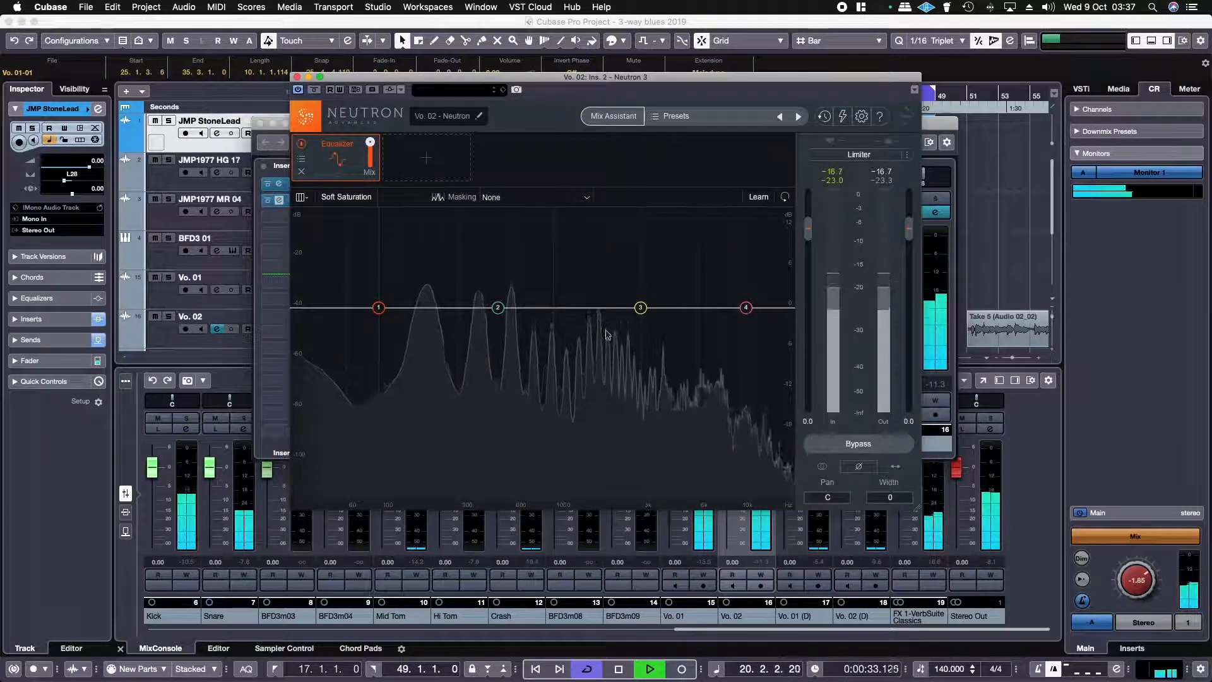
Run Track Enhance on Vo. 02 with Auto-detect, Balanced style and Medium intensity, accept the suggestion and close the windows
click(615, 118)
click(593, 467)
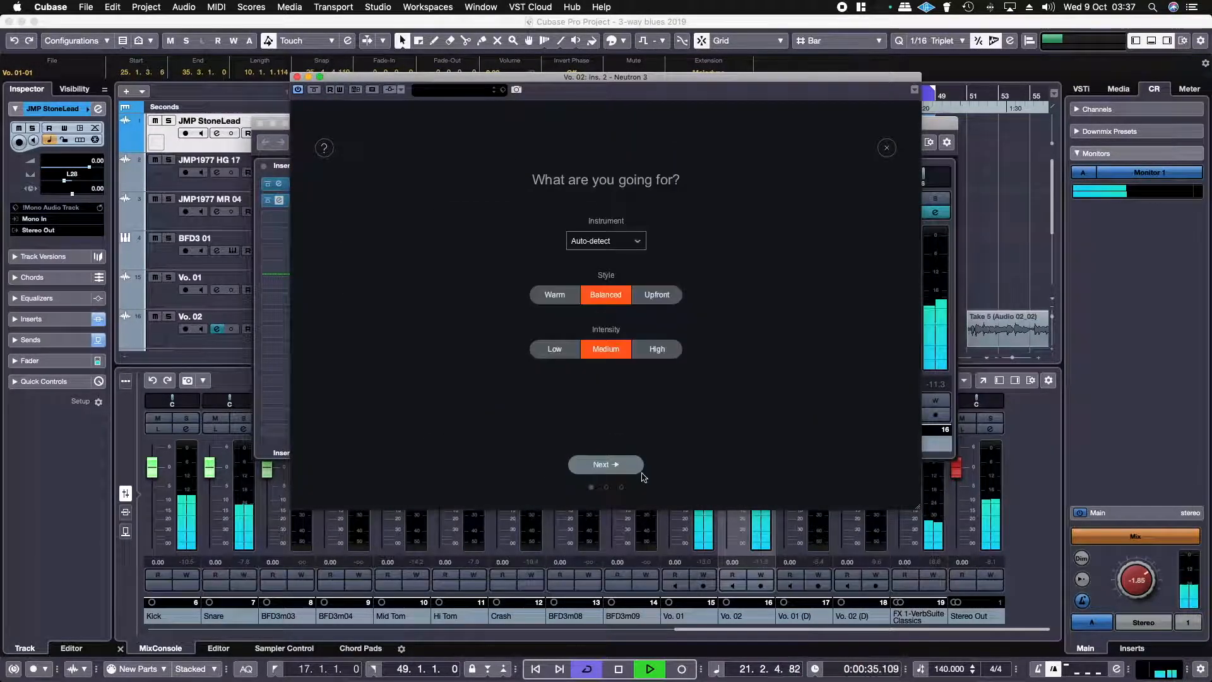
click(604, 468)
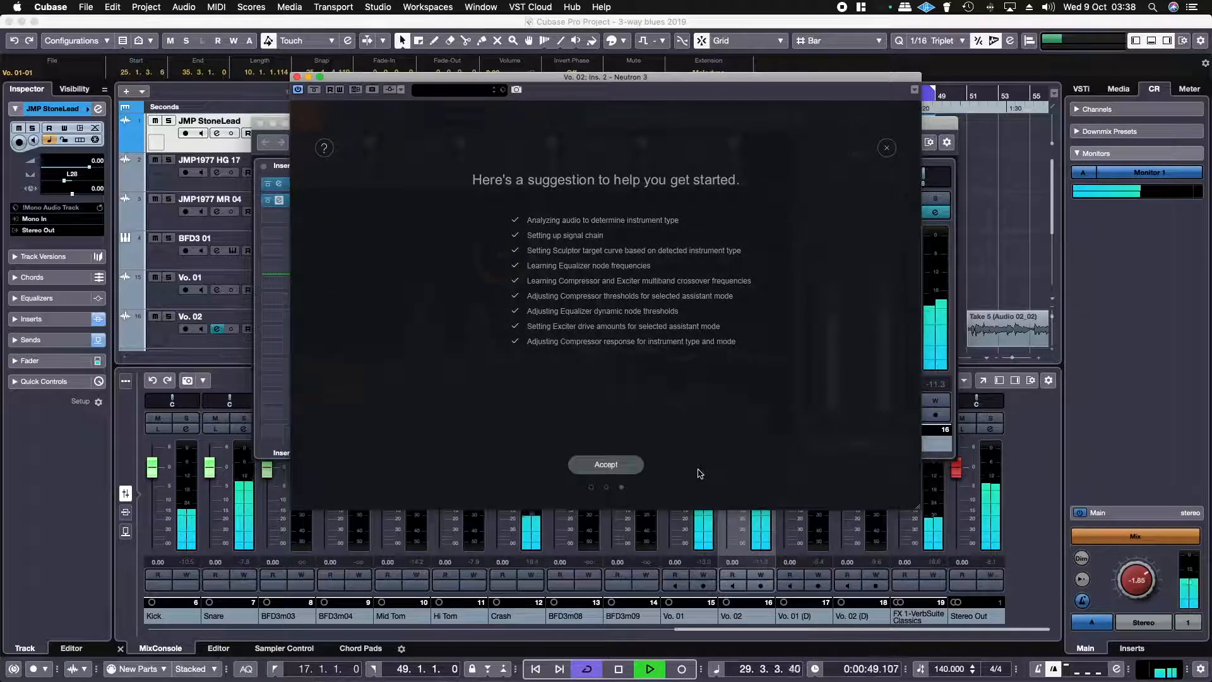
click(598, 468)
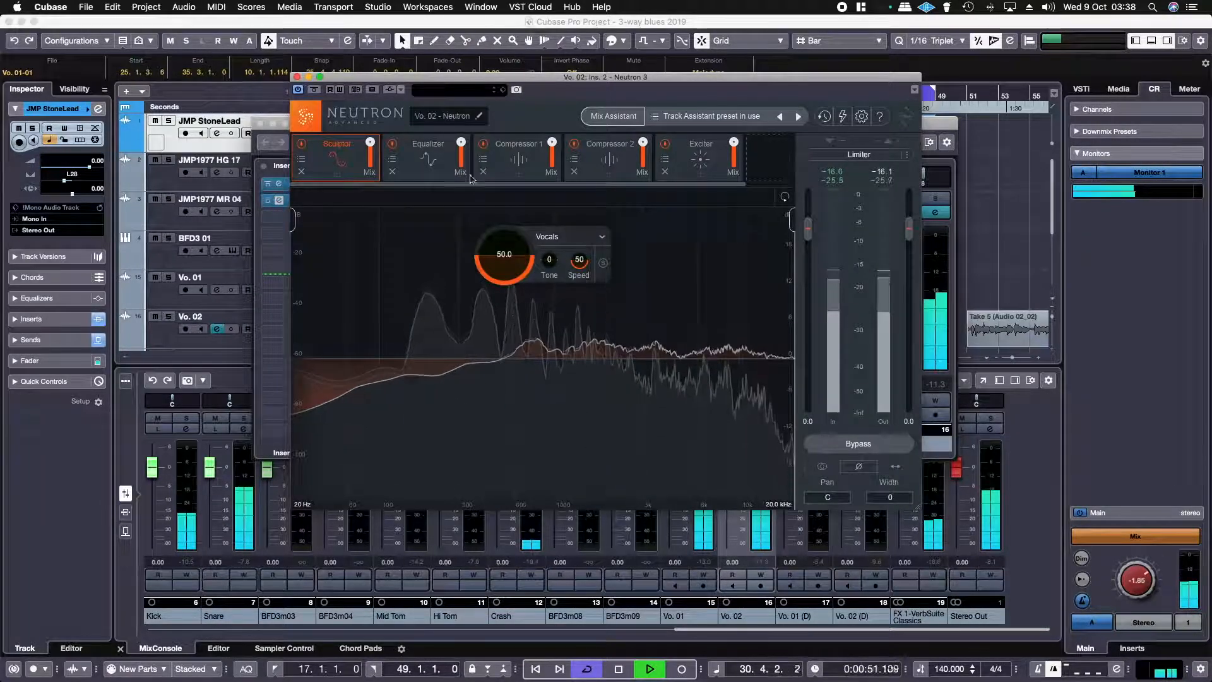
click(297, 76)
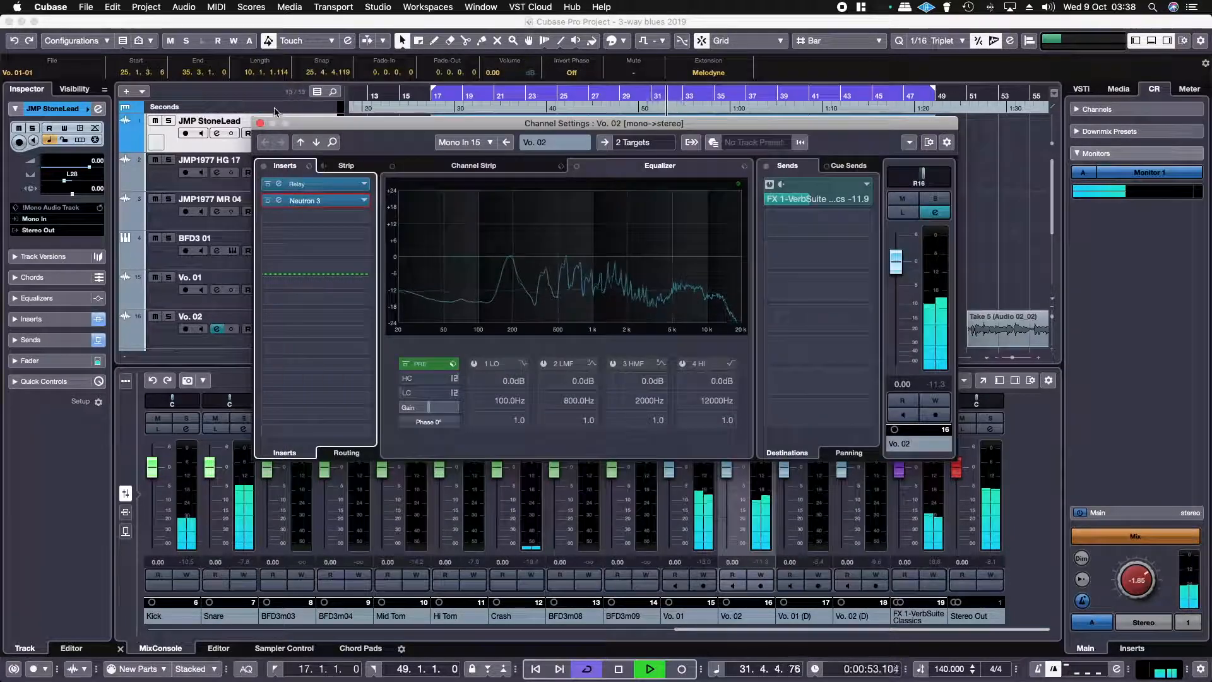
click(261, 122)
click(461, 238)
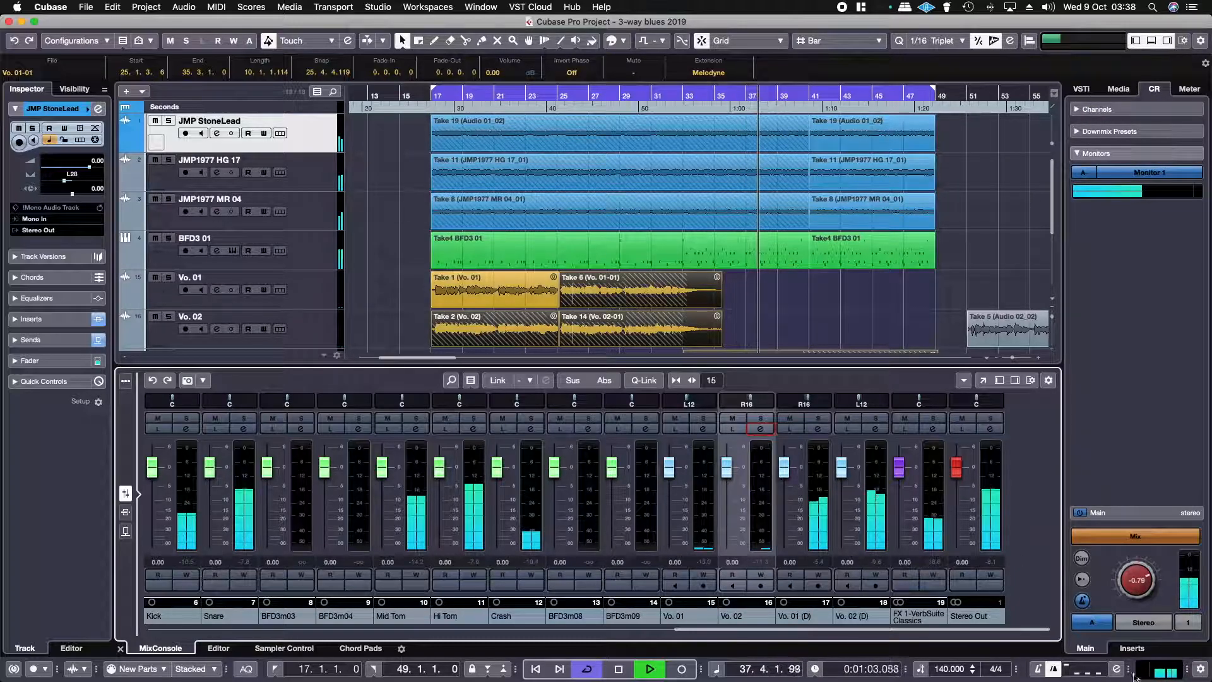
Show the VST instruments rack beside the project and shorten the cycle range to end at bar 33
click(1137, 650)
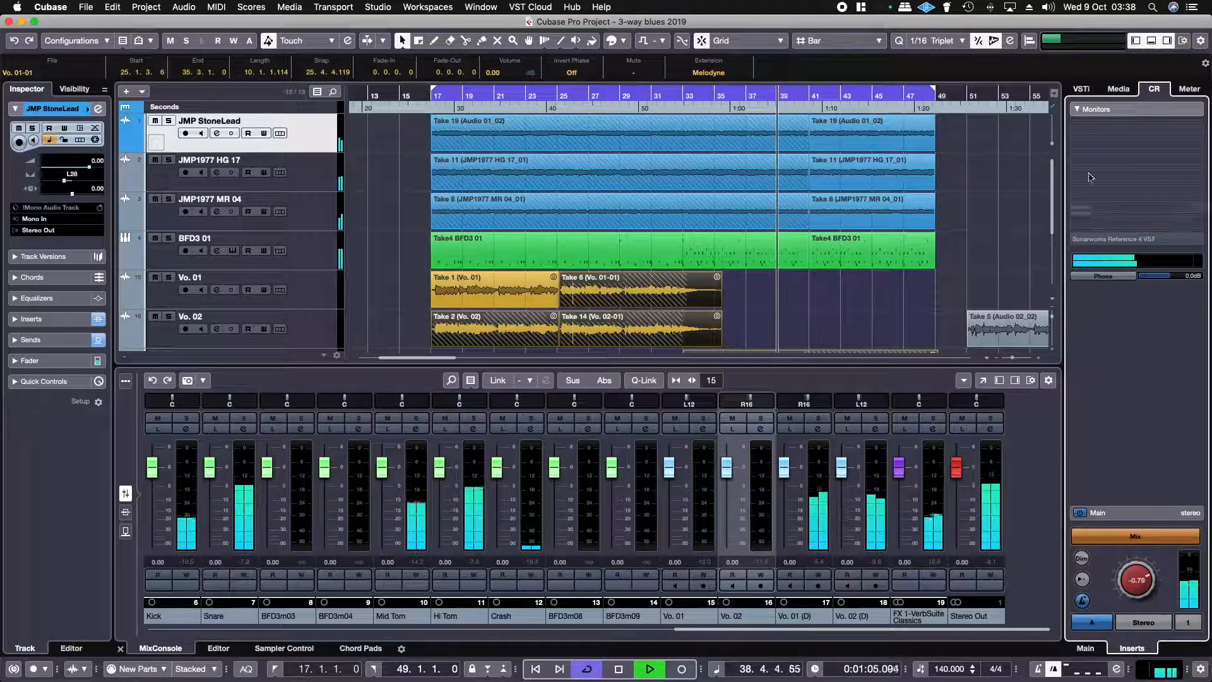
click(1083, 89)
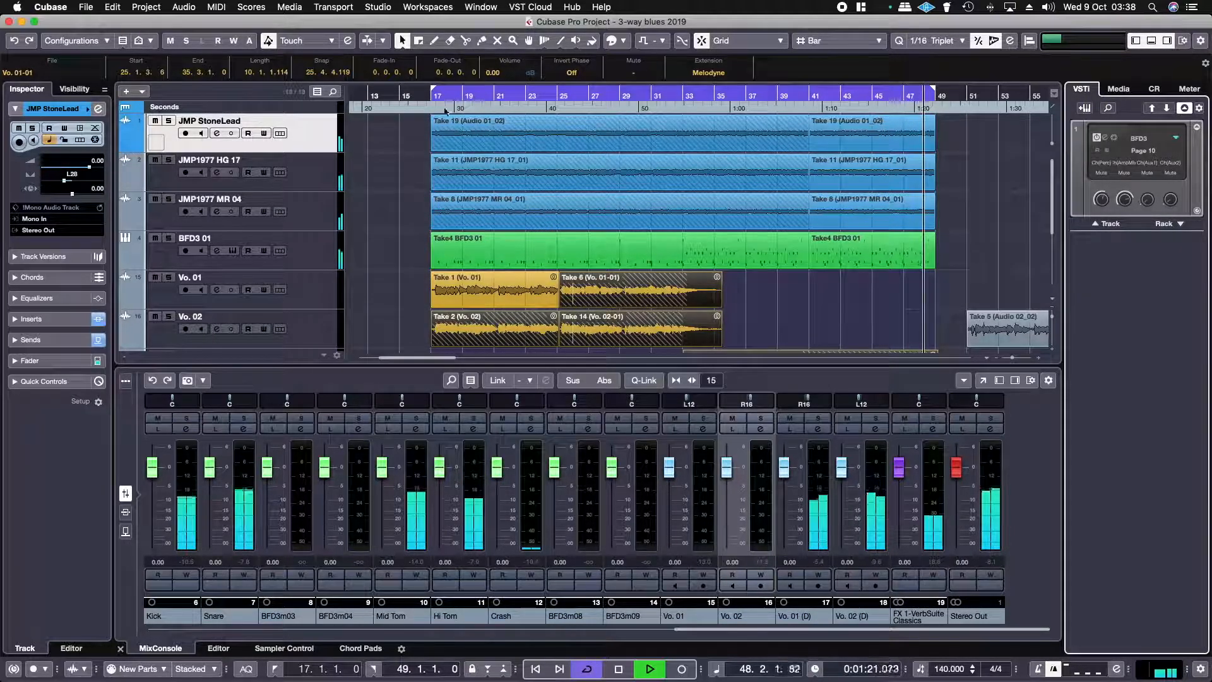
drag(935, 93, 681, 93)
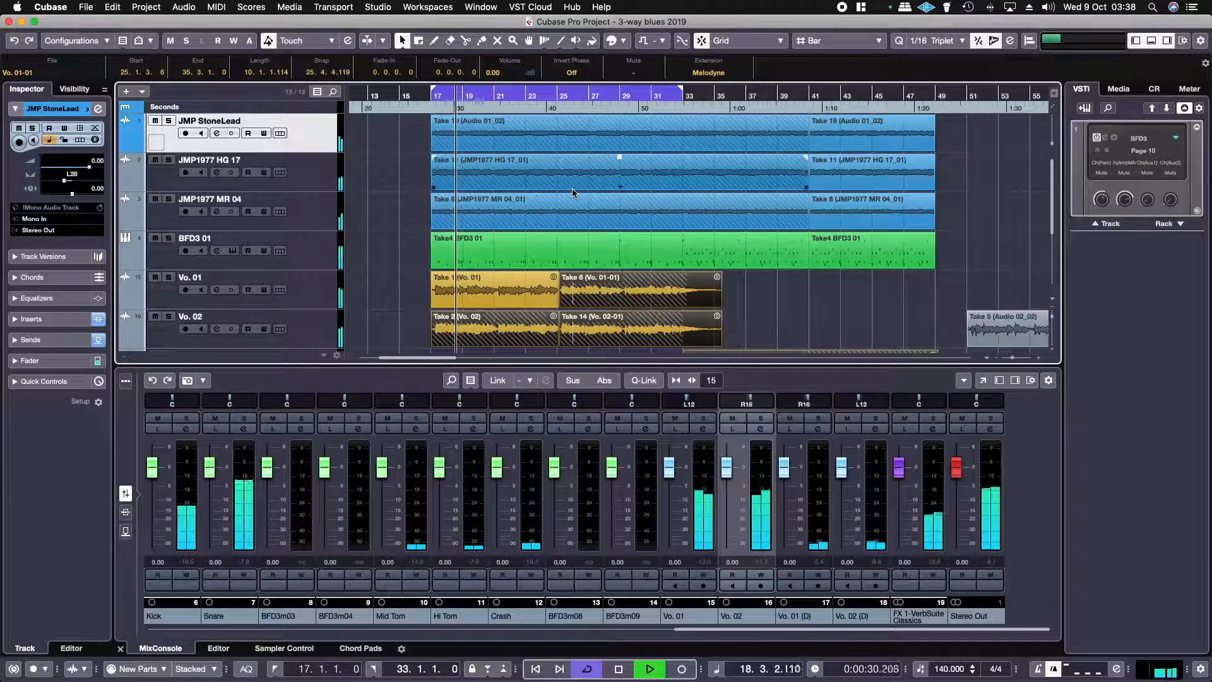
Open the first Vo. 01 take in the Melodyne editor and detach the editor into its own window
scroll(573, 192, down, 3)
scroll(573, 193, left, 1)
scroll(572, 191, up, 2)
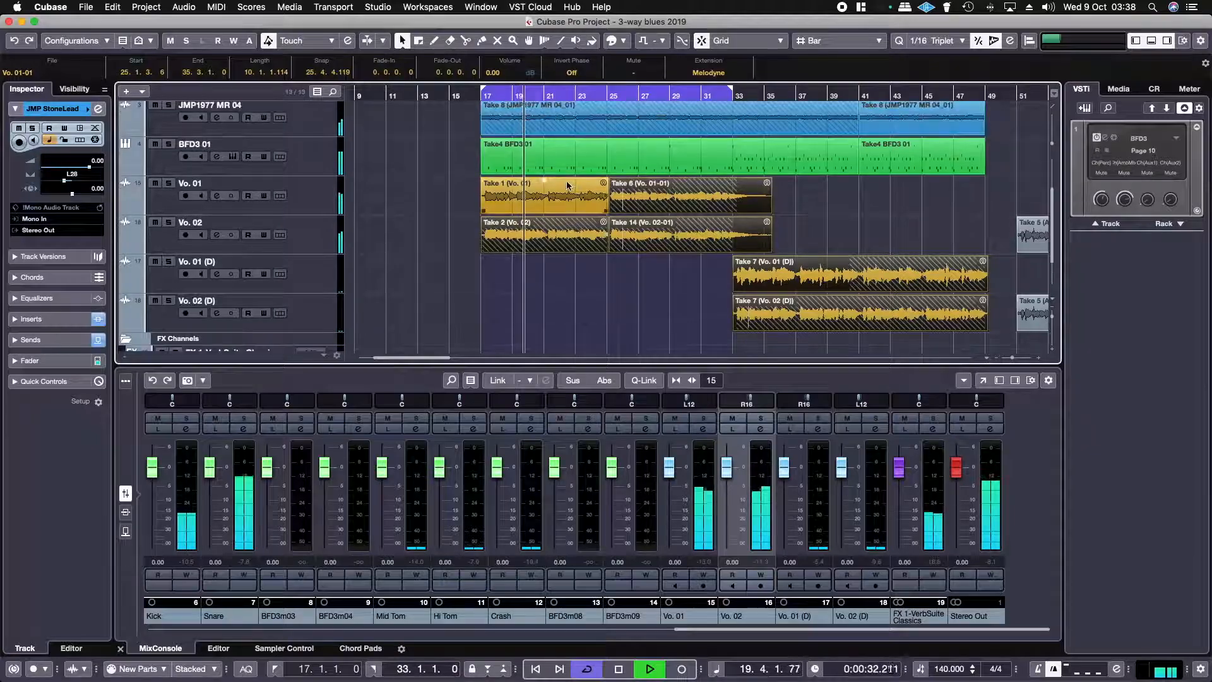
click(569, 229)
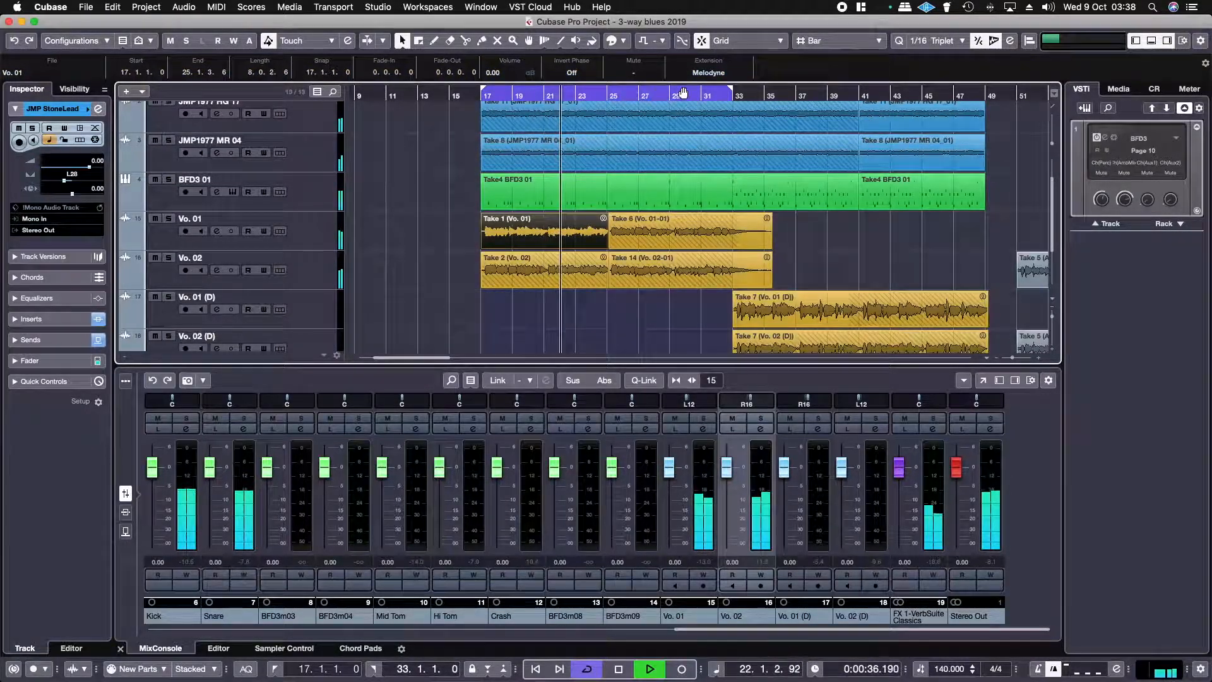
double_click(564, 237)
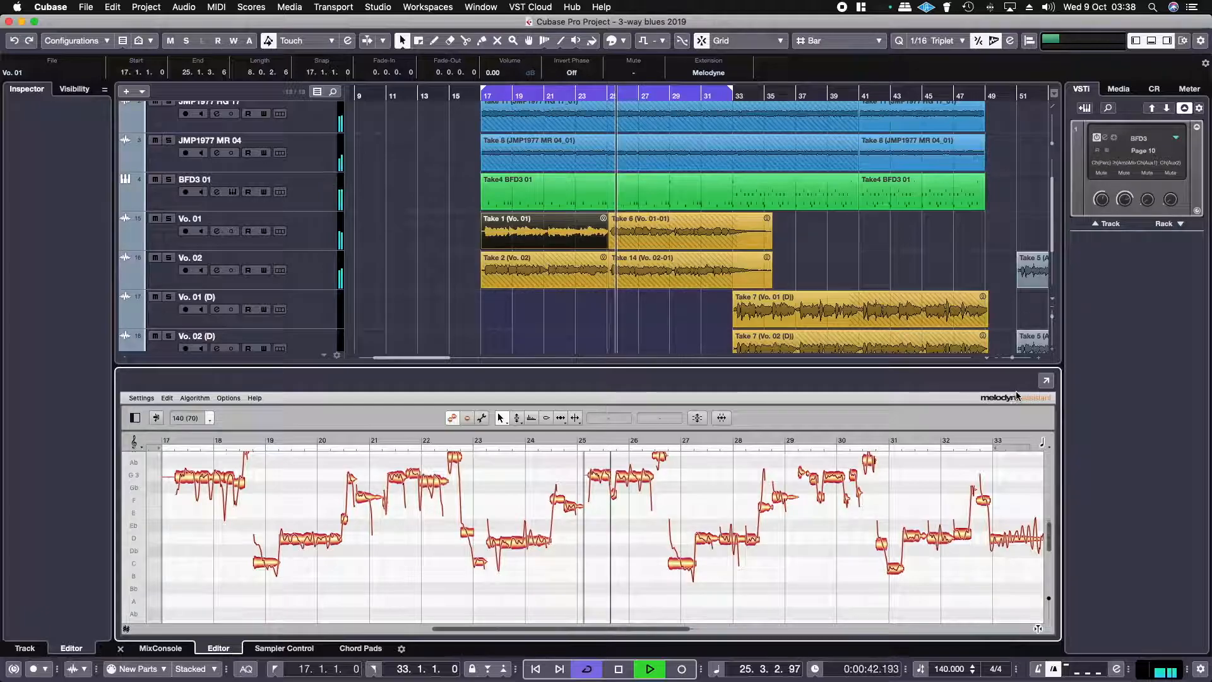
click(1045, 382)
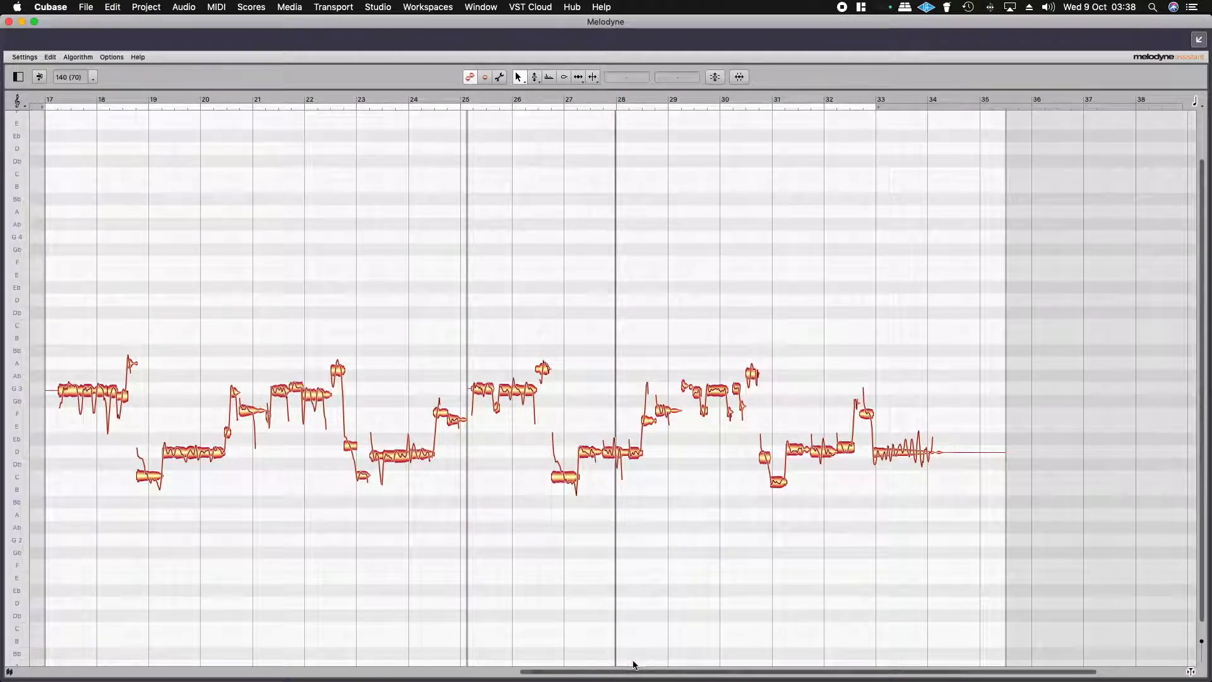
Select all the vocal notes and correct their pitch with Pitch Center at 100 % and a moderate Pitch Drift correction
drag(624, 671, 550, 673)
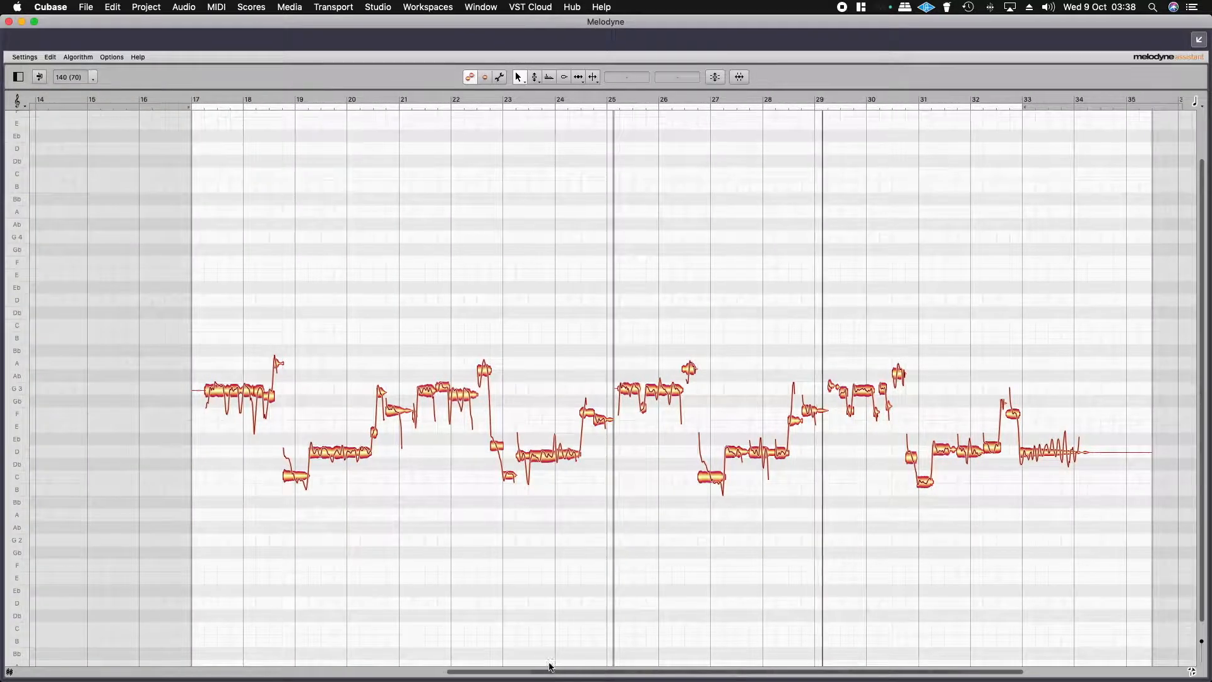
drag(204, 319, 1066, 495)
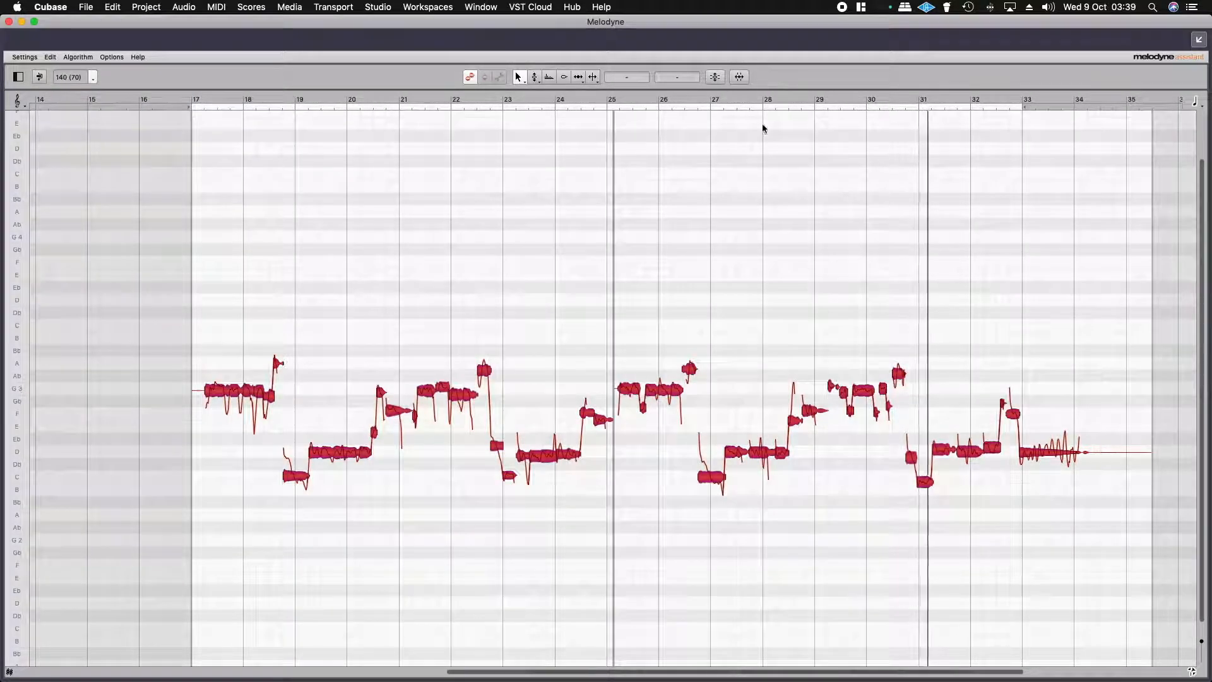
click(716, 77)
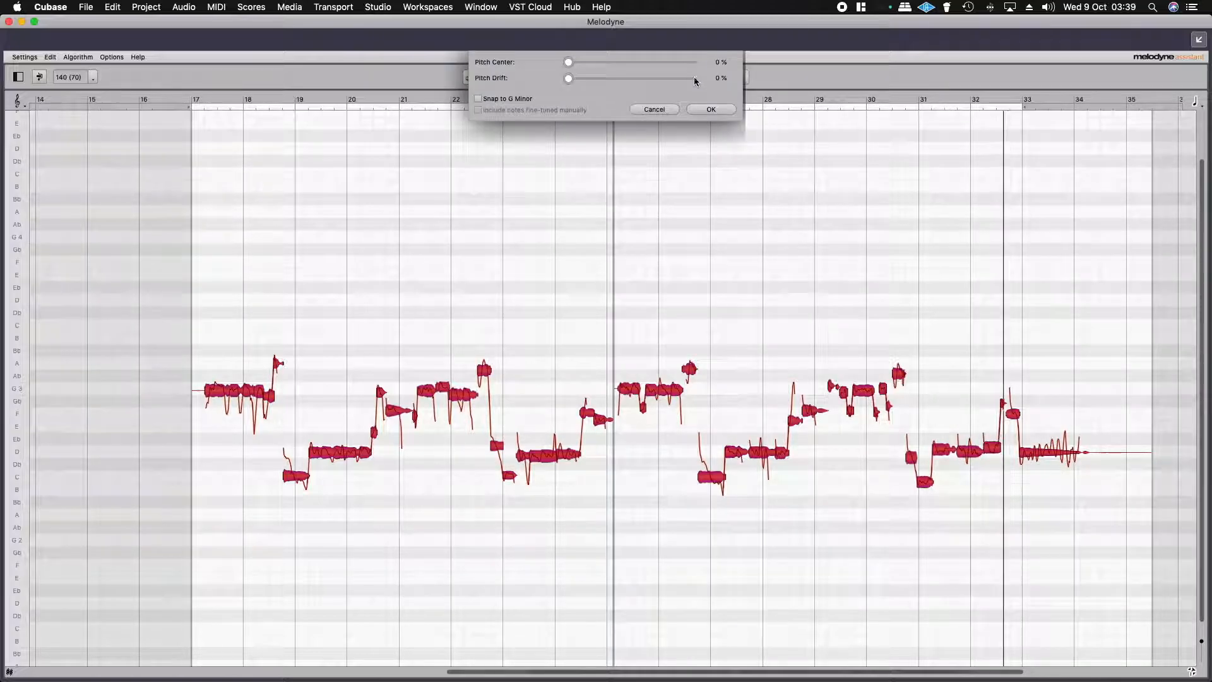
drag(569, 61, 701, 73)
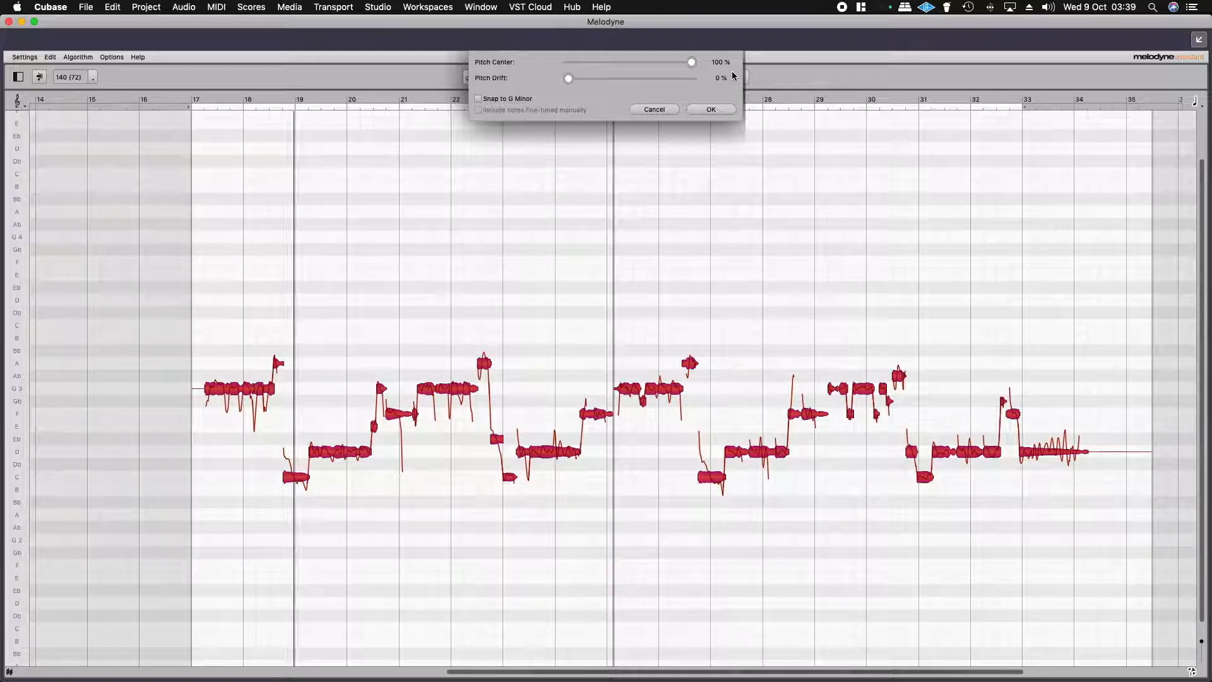
drag(572, 78, 611, 82)
click(710, 109)
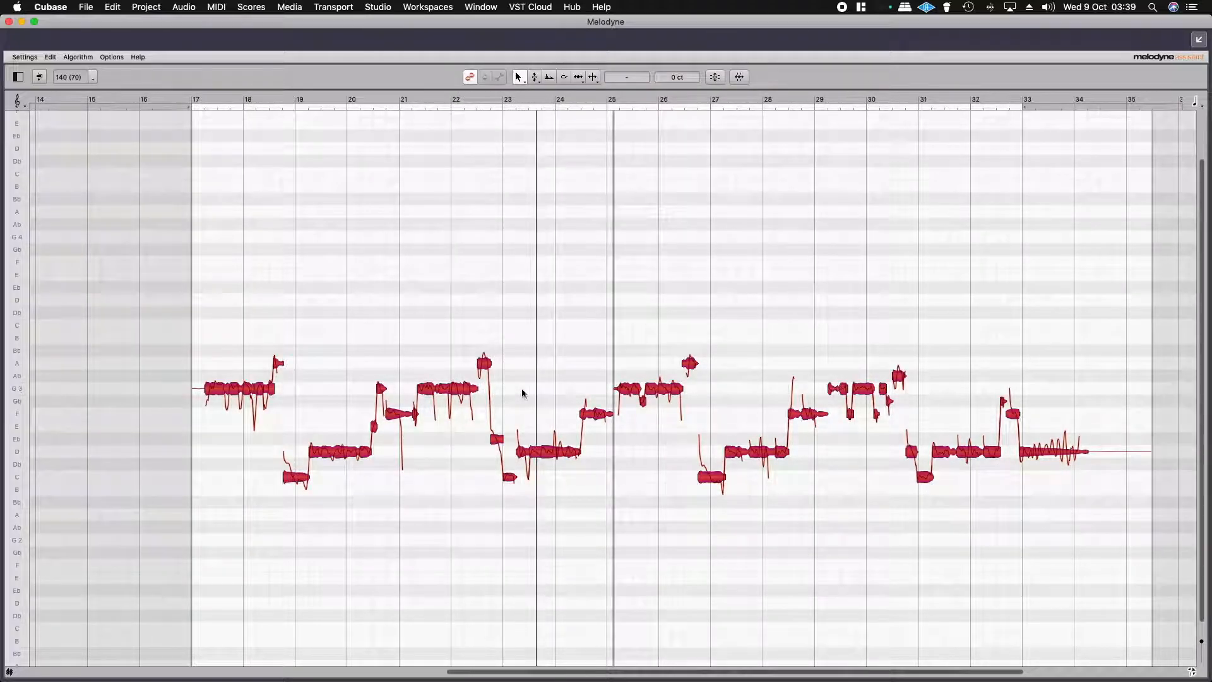
Split the merged notes in the vocal's closing phrase, between bars 31 and 33, at their pitch changes
scroll(522, 391, up, 2)
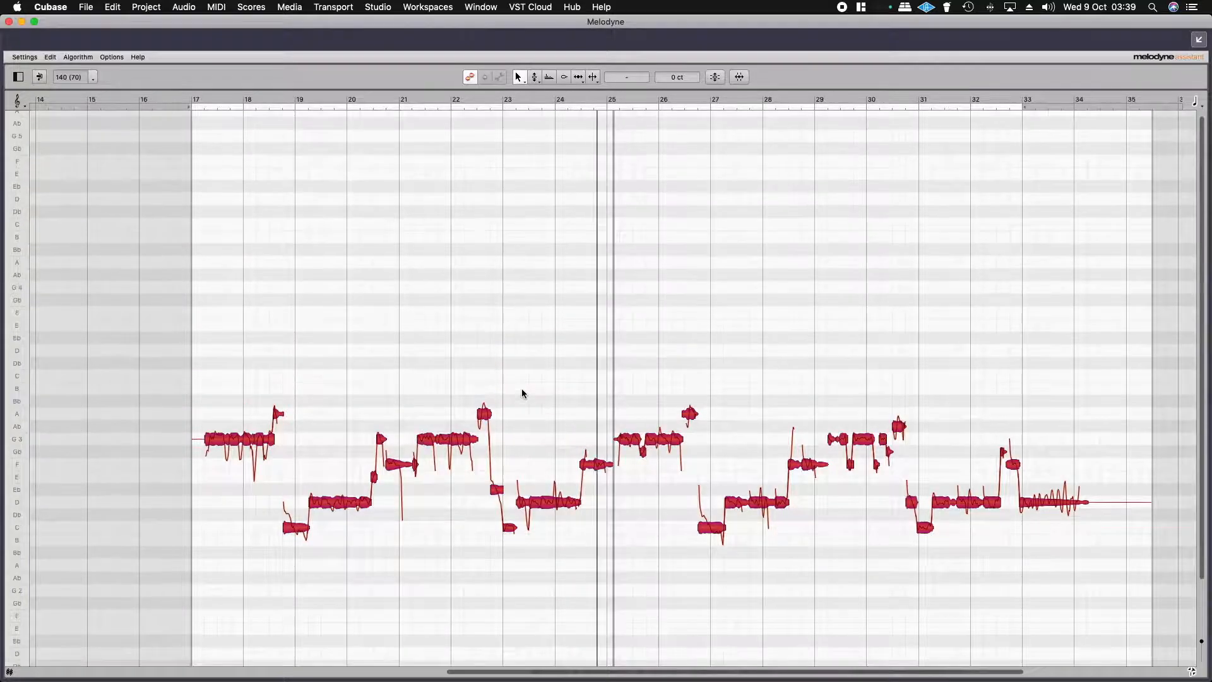
scroll(521, 390, down, 2)
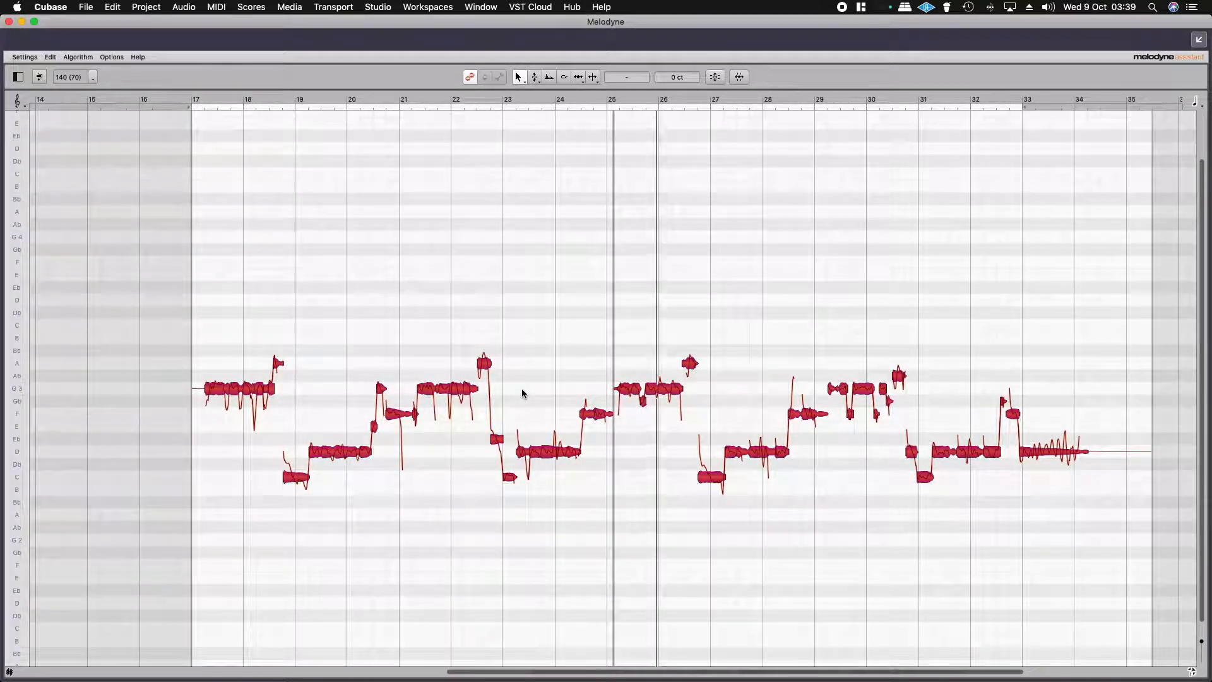
right_click(521, 389)
click(521, 418)
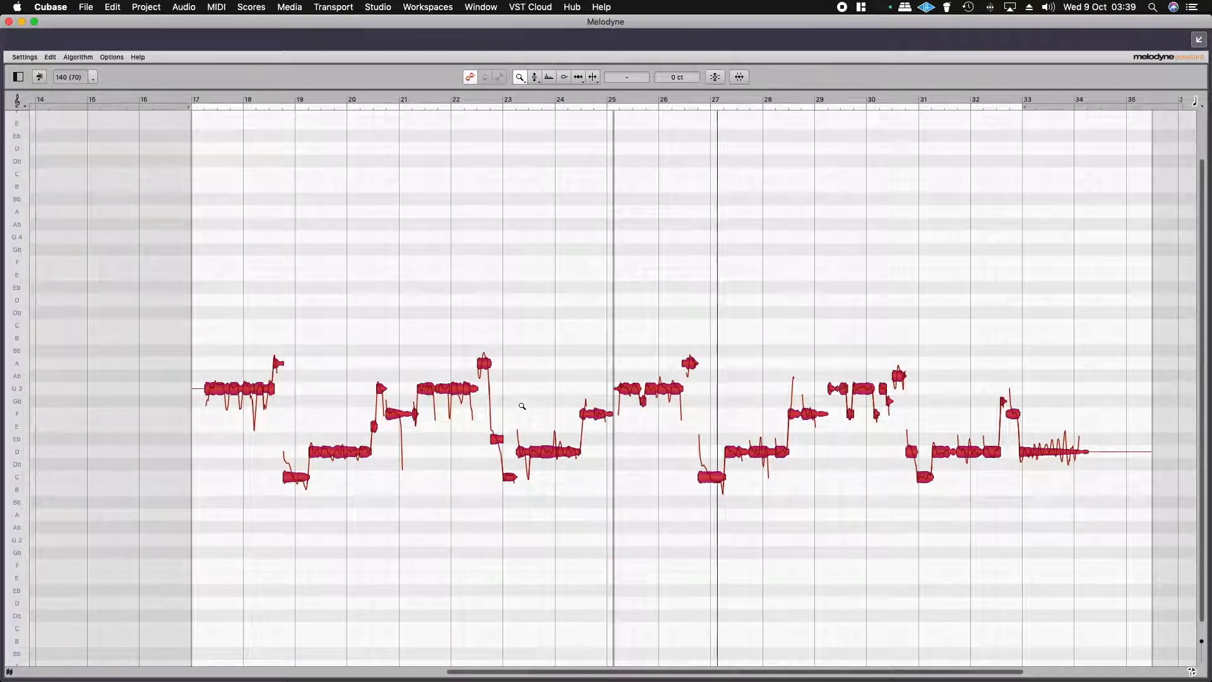
drag(528, 408, 606, 446)
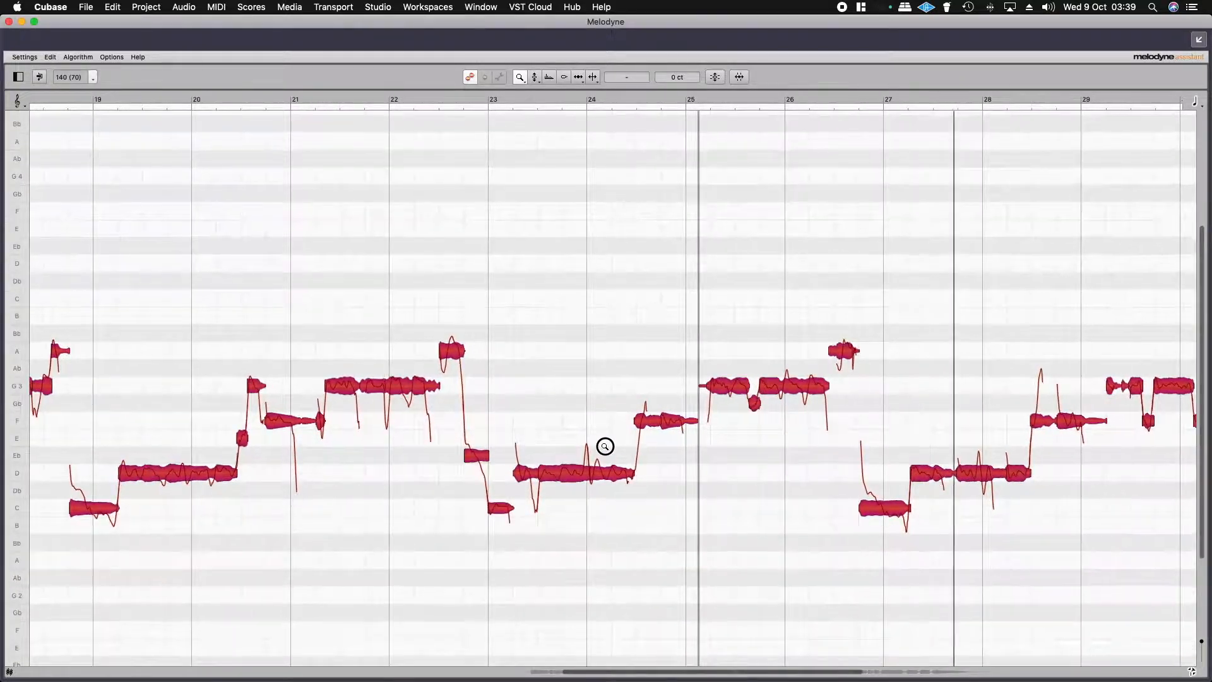
right_click(558, 389)
click(547, 369)
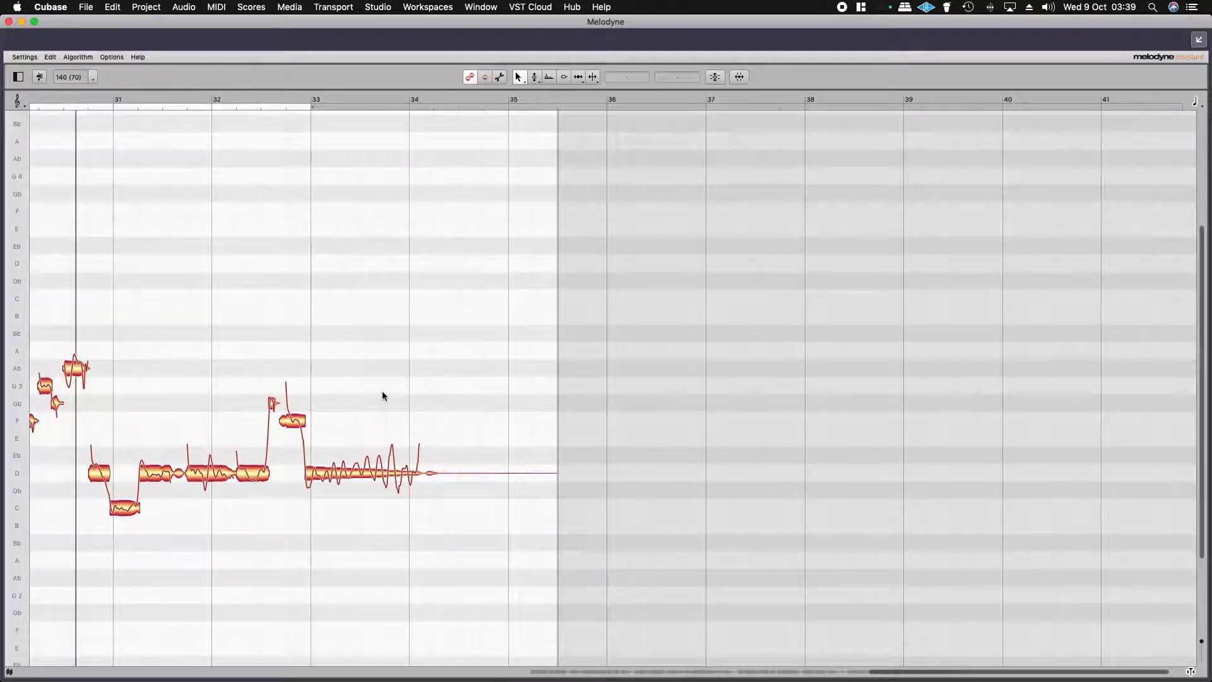
double_click(313, 468)
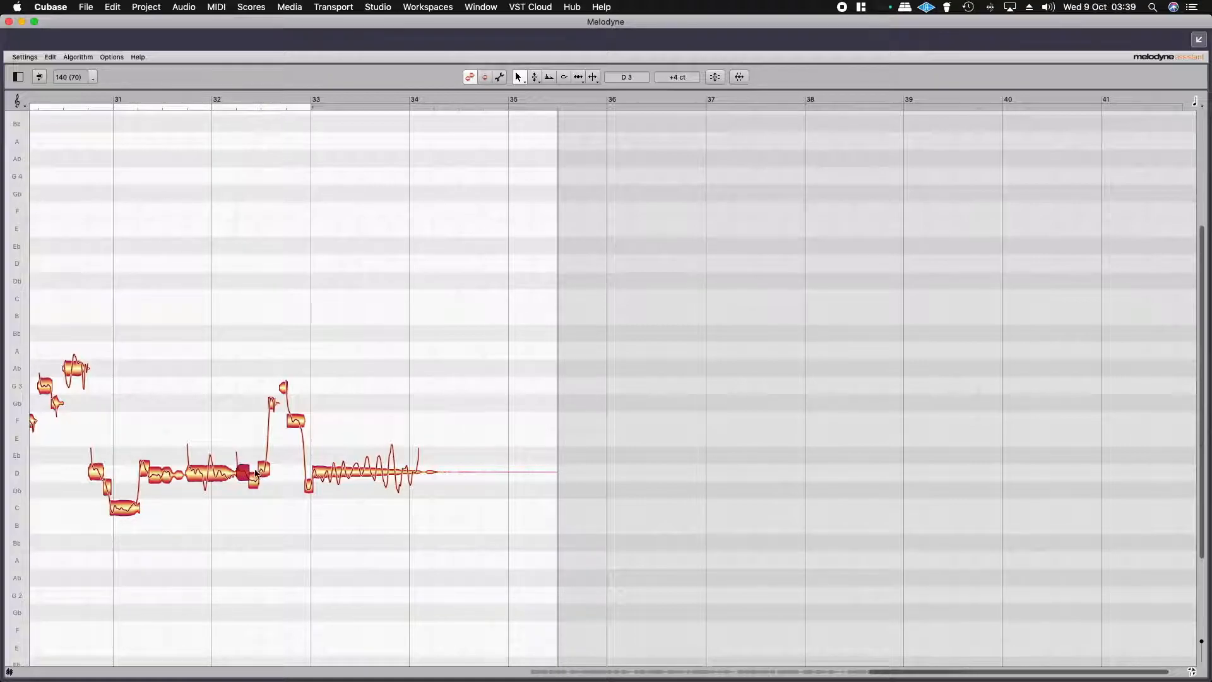
click(264, 471)
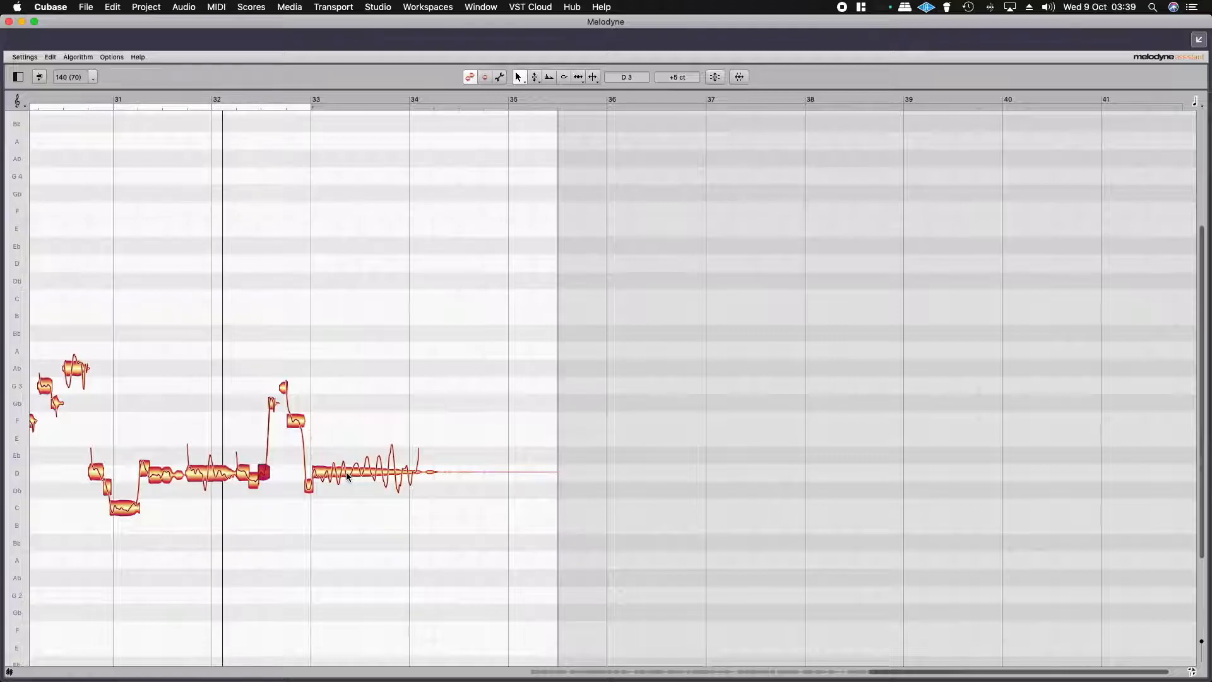
Stop playback, split the low note leading into bar 27 and snap its second part to C 3
scroll(344, 472, left, 8)
scroll(344, 473, left, 5)
key(space)
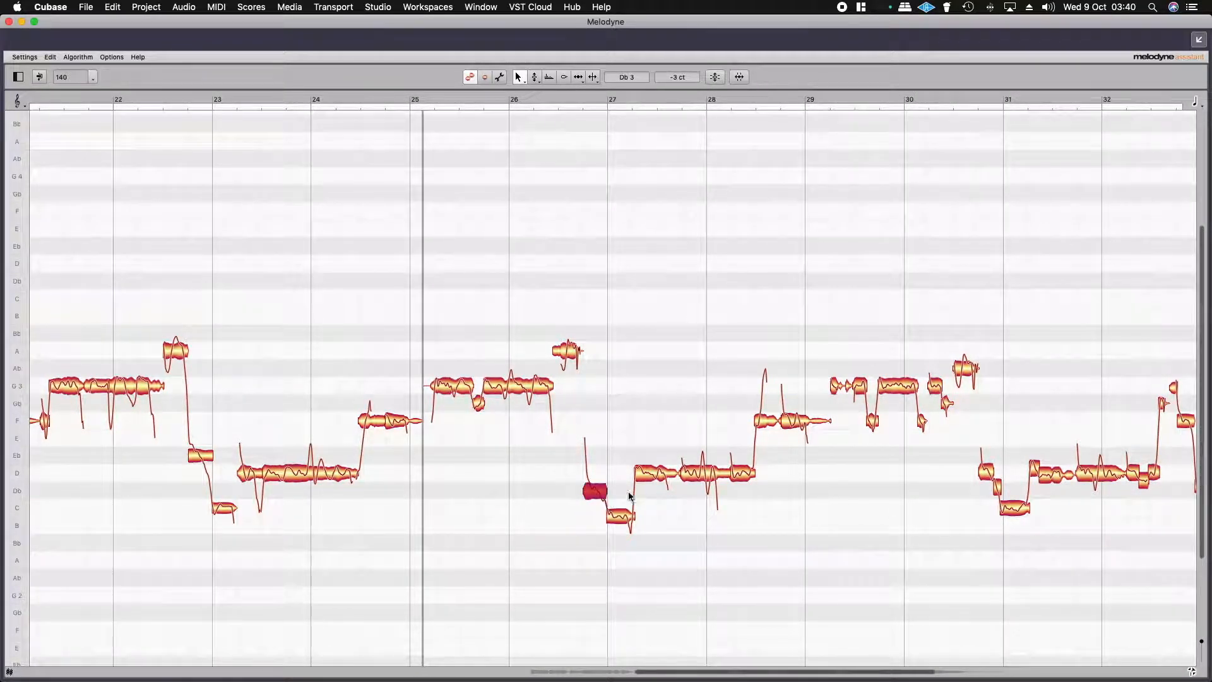
click(616, 517)
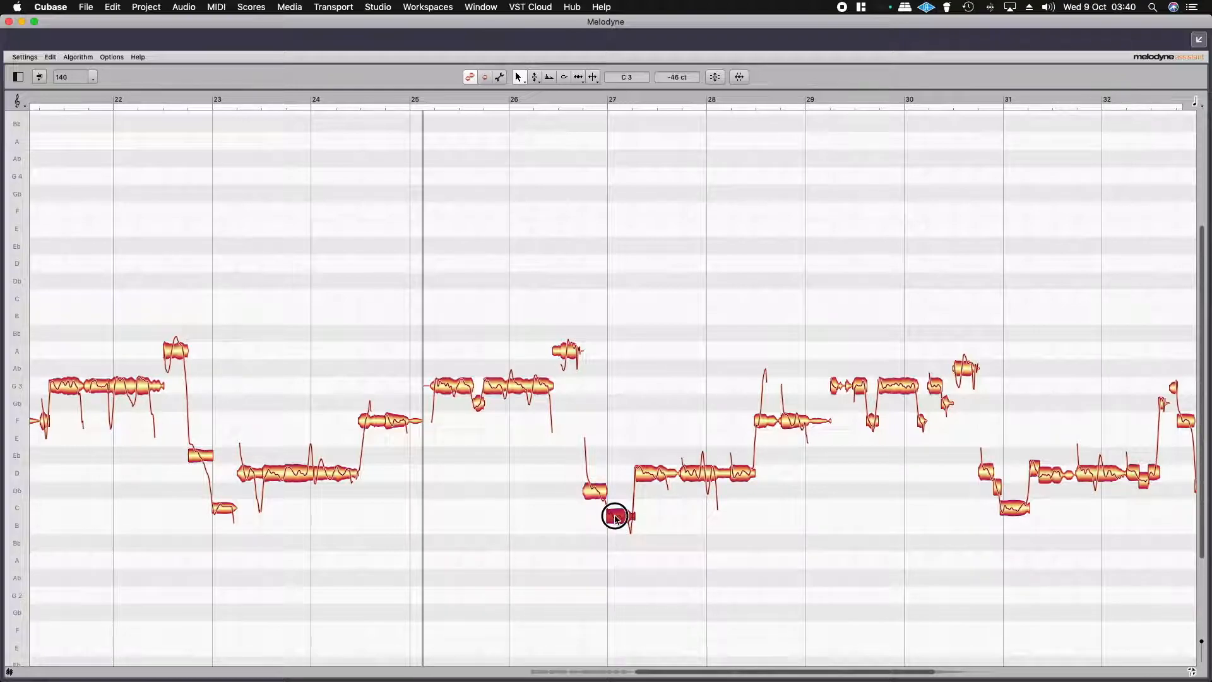
Split the two F 3 notes between bars 28 and 29 where their pitch shifts
click(765, 420)
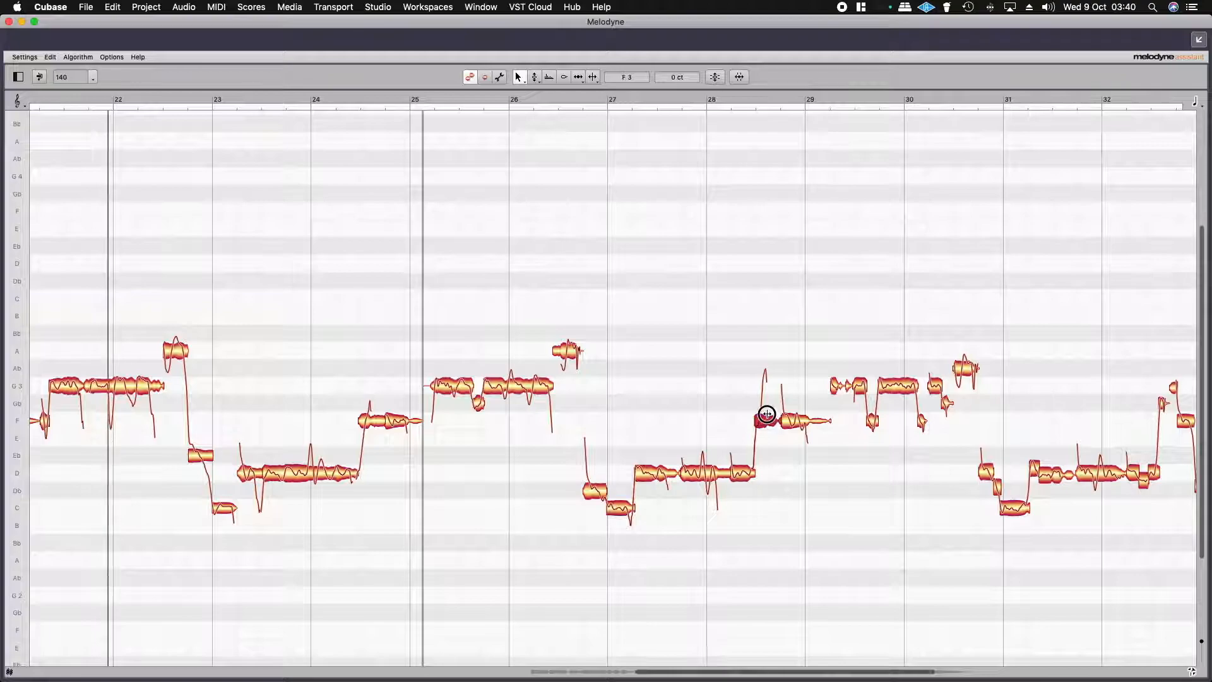
click(809, 414)
double_click(809, 414)
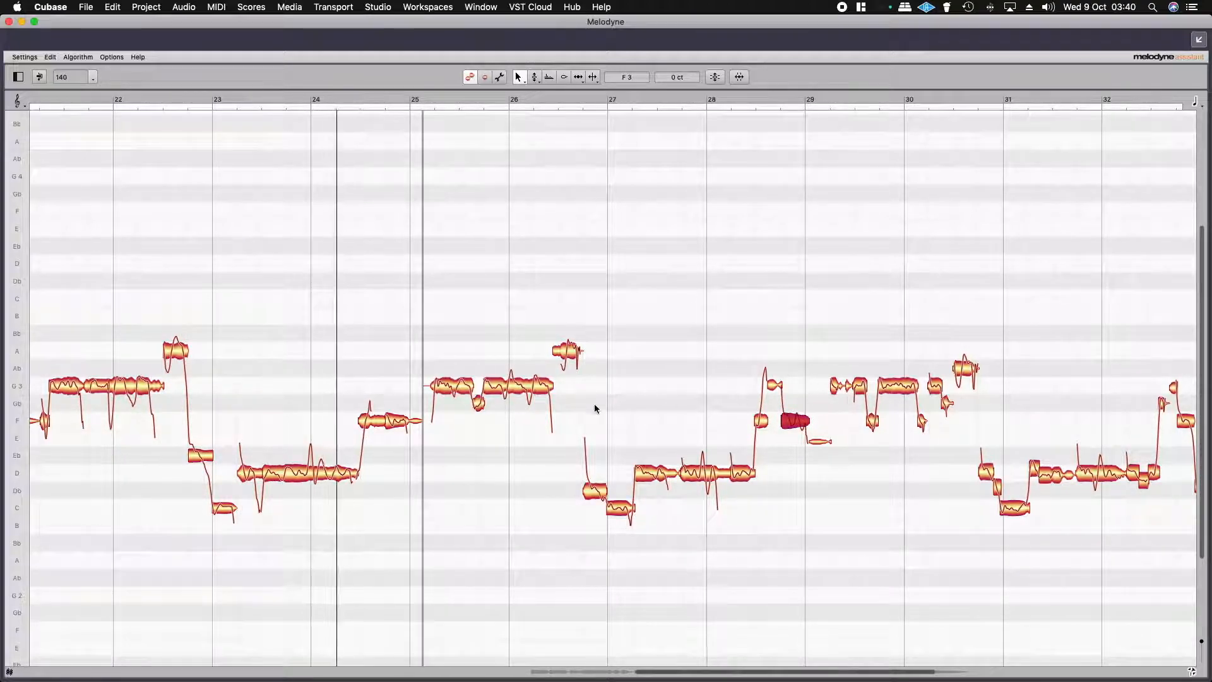
Separate the long G 3 note around bar 26 into shorter notes at its pitch dips
click(523, 376)
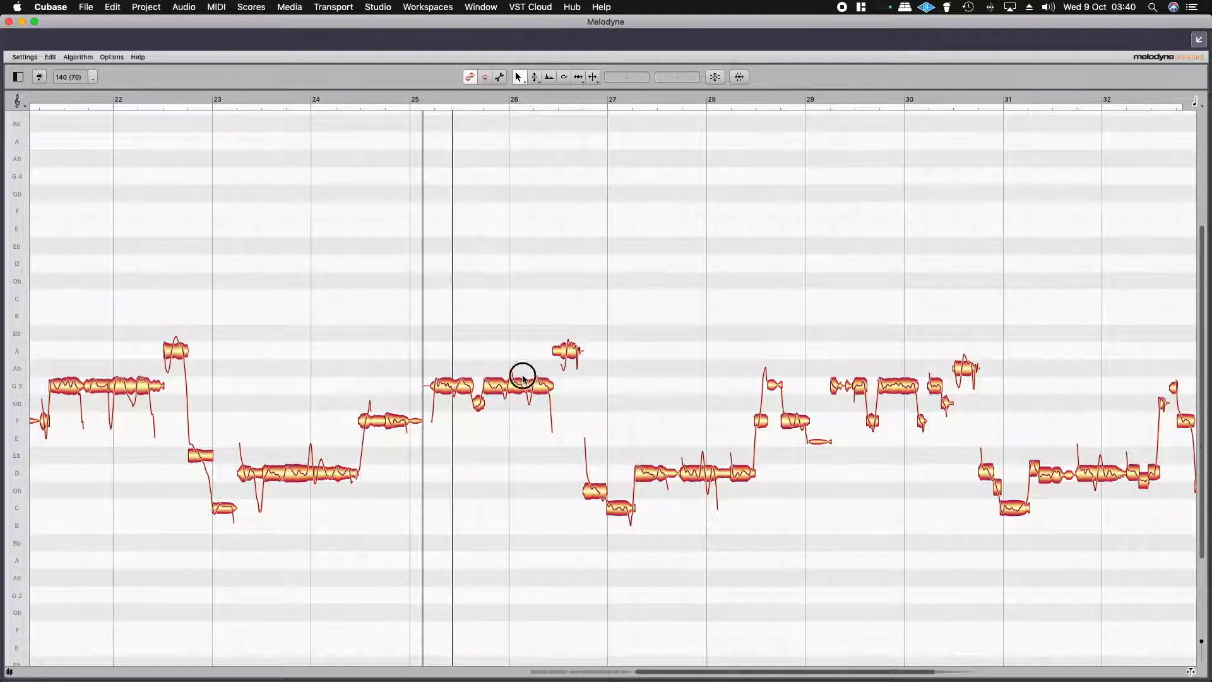
click(522, 378)
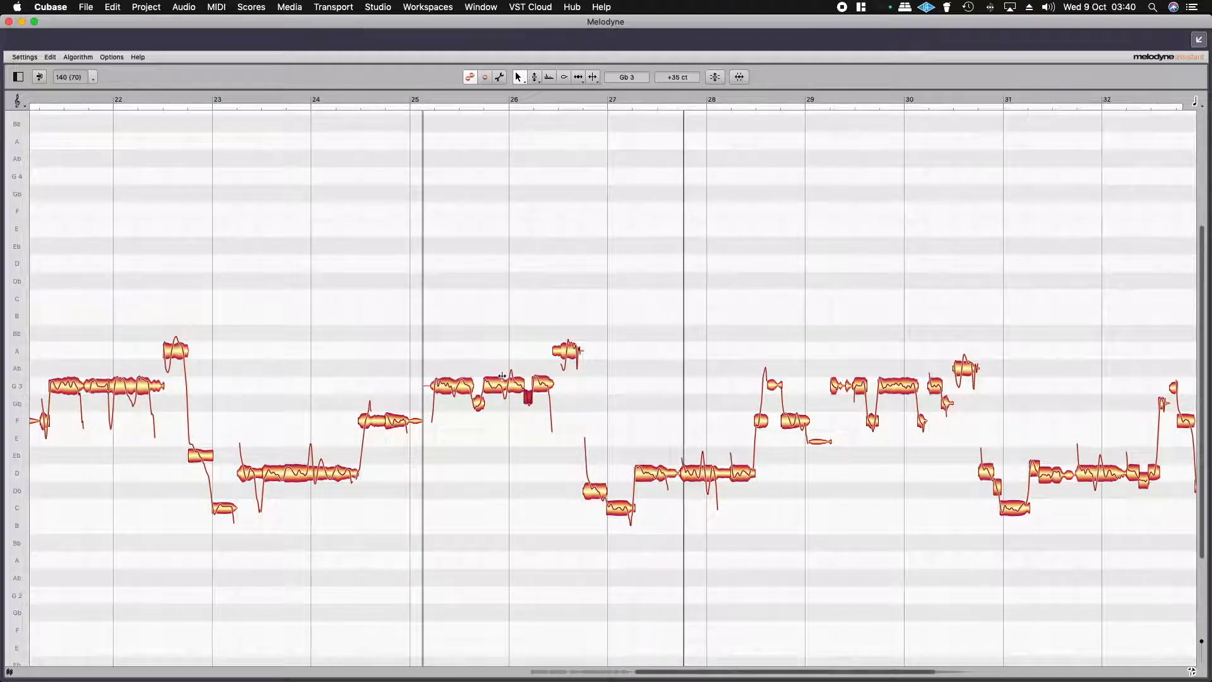
double_click(504, 377)
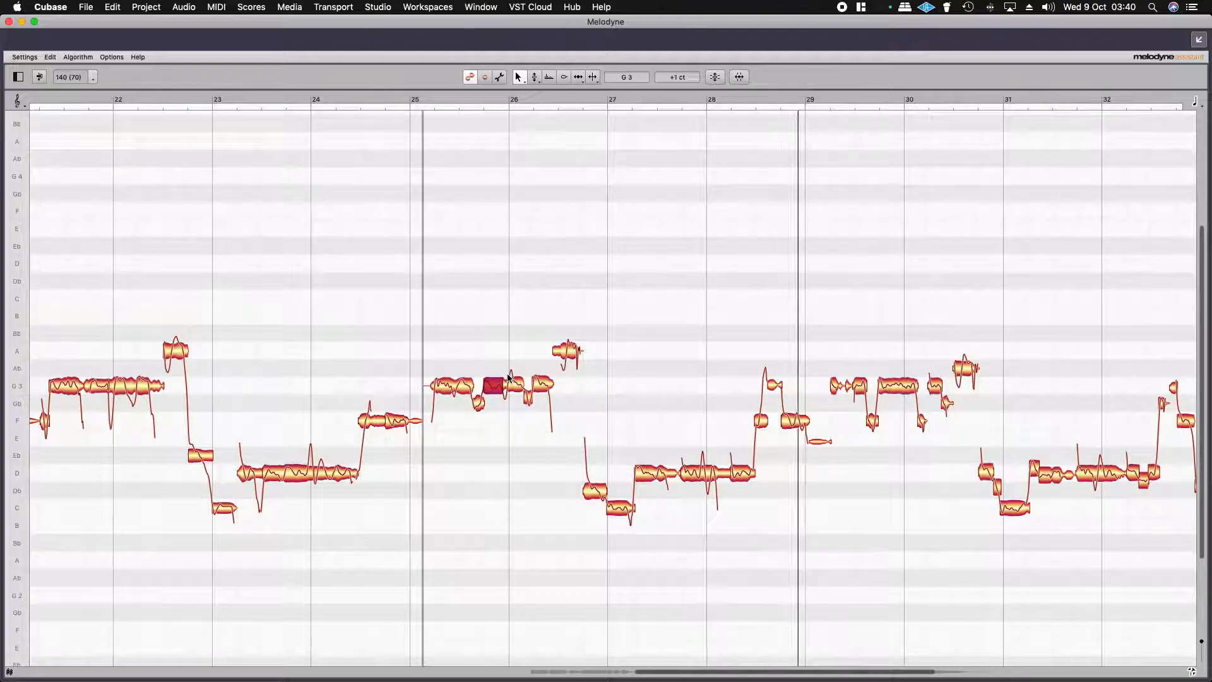
Split the G 3 notes just after bar 26 and the start of the following A 3 note at their pitch dips
double_click(508, 377)
click(514, 382)
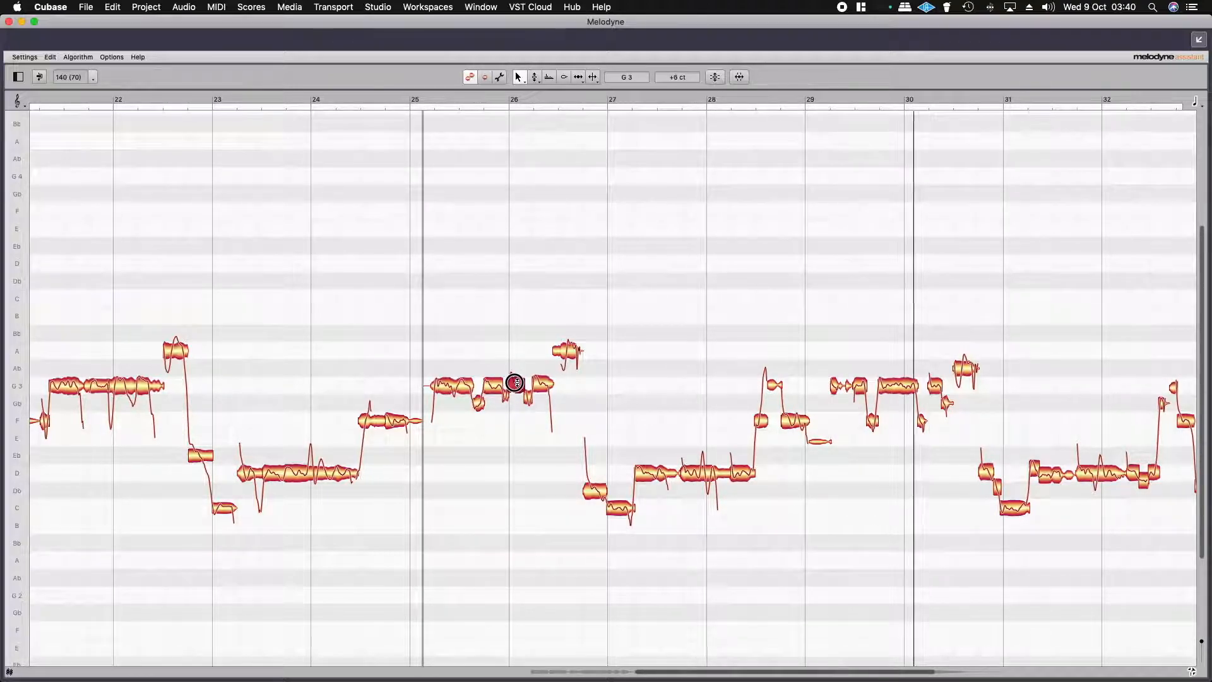
click(542, 384)
double_click(542, 385)
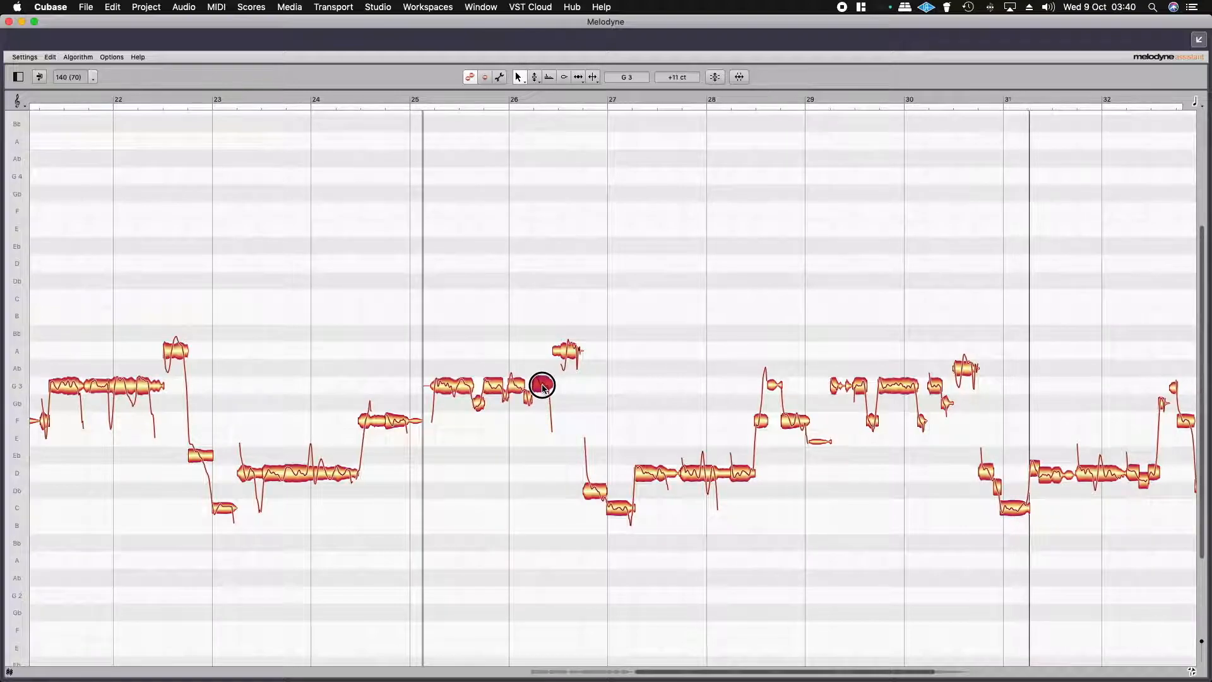
click(559, 344)
double_click(559, 343)
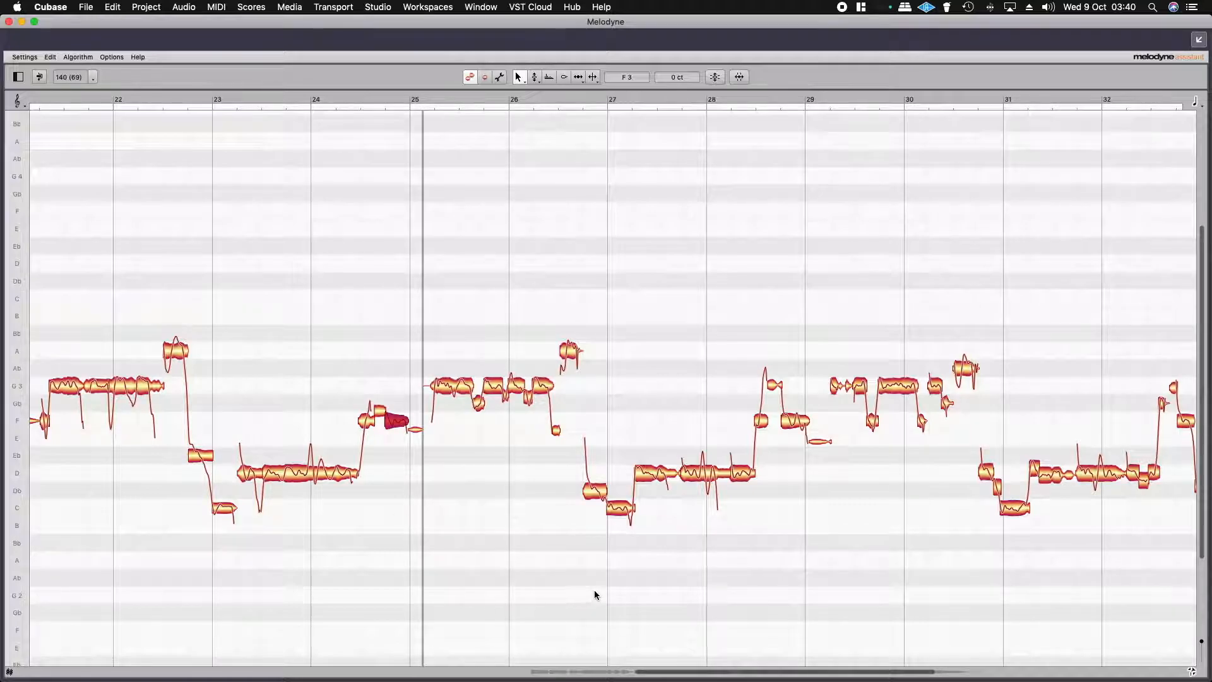
Split the opening G 3 run between bars 17 and 19 into separate notes at each pitch dip
drag(654, 675, 514, 668)
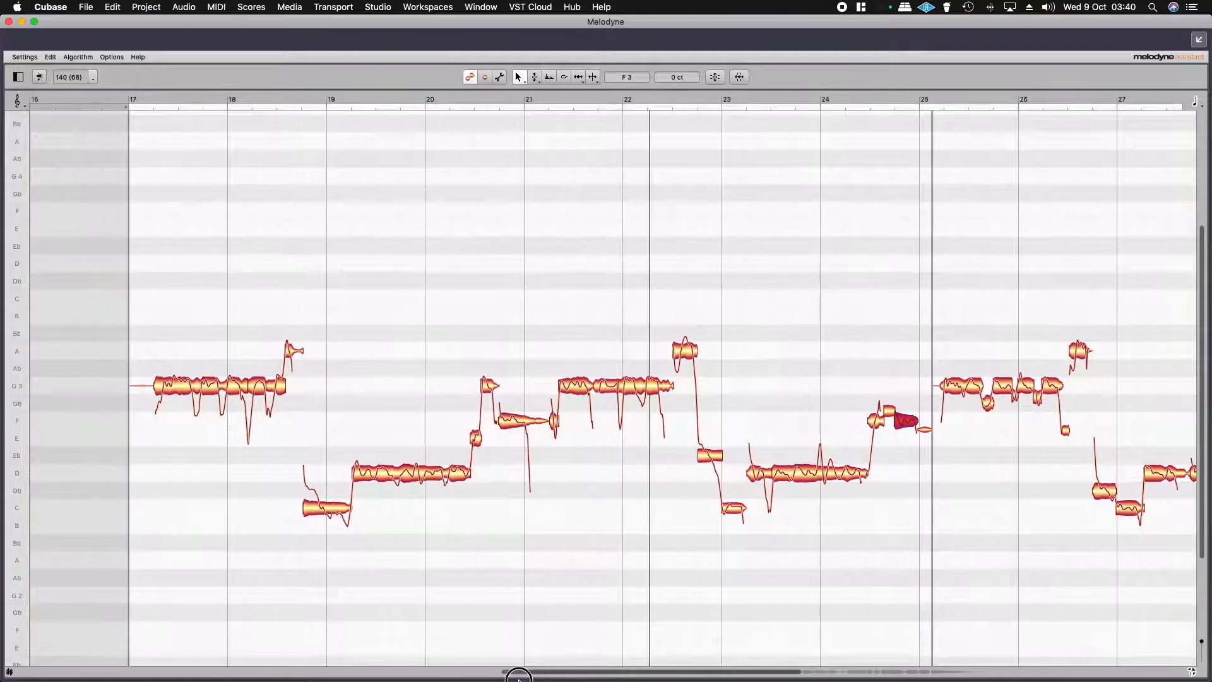
click(194, 382)
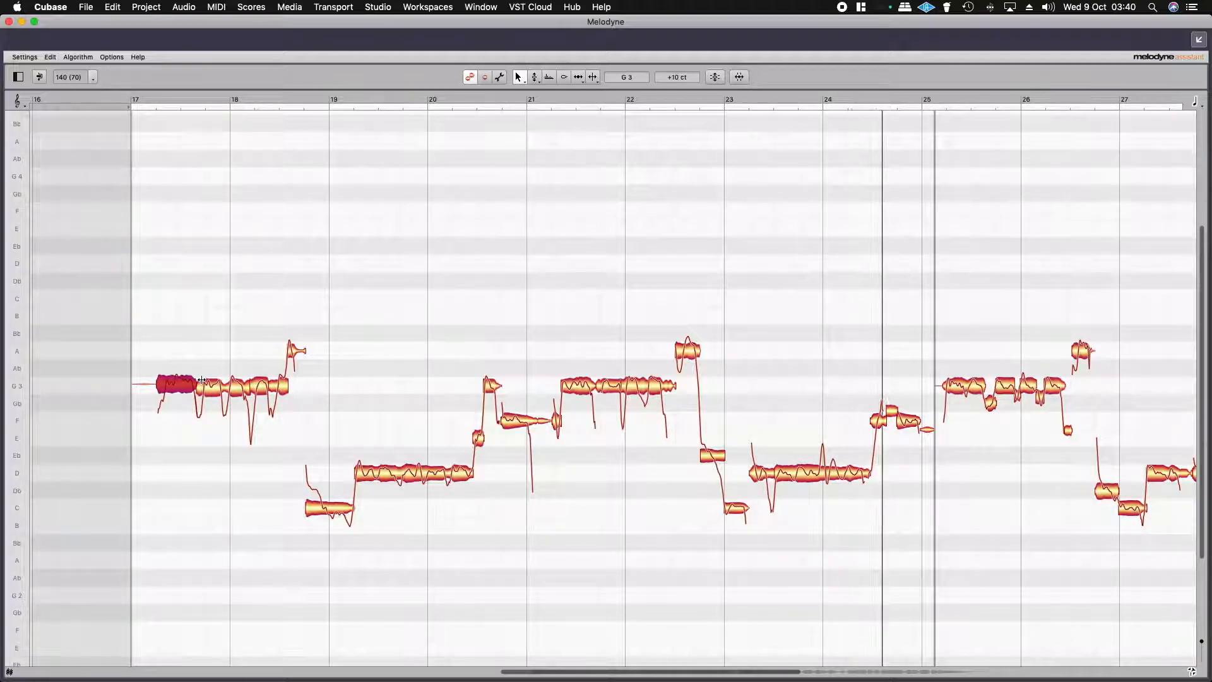
key(Right)
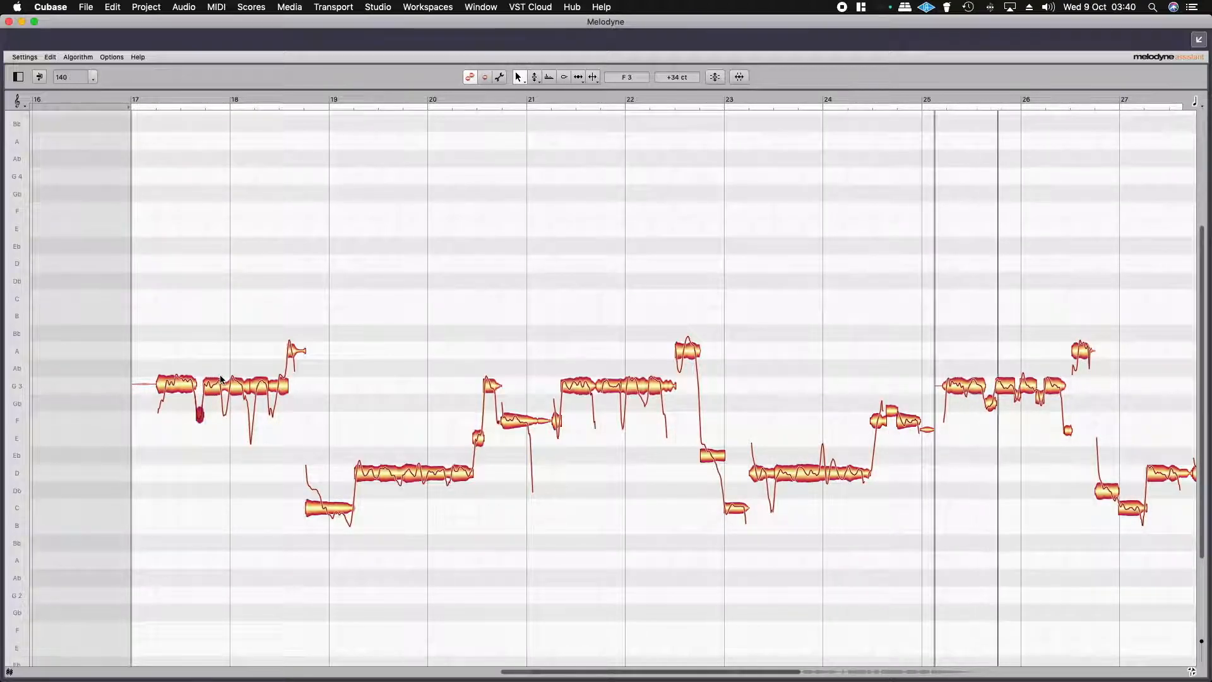
key(Right)
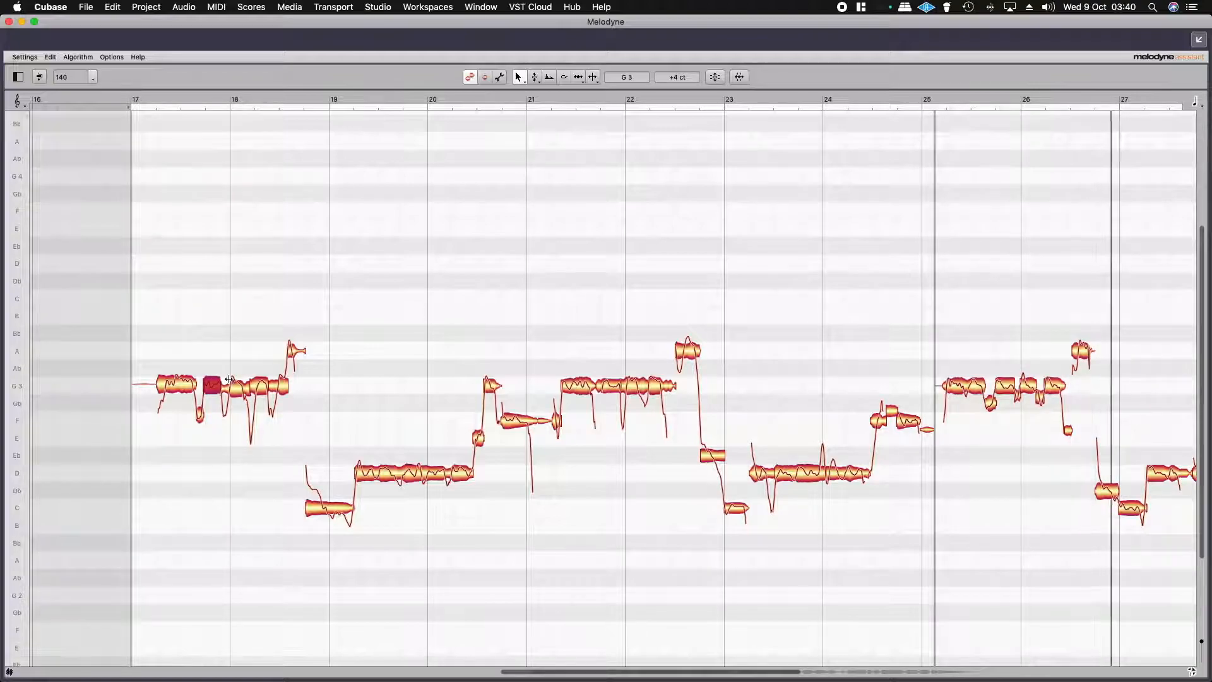
key(Left)
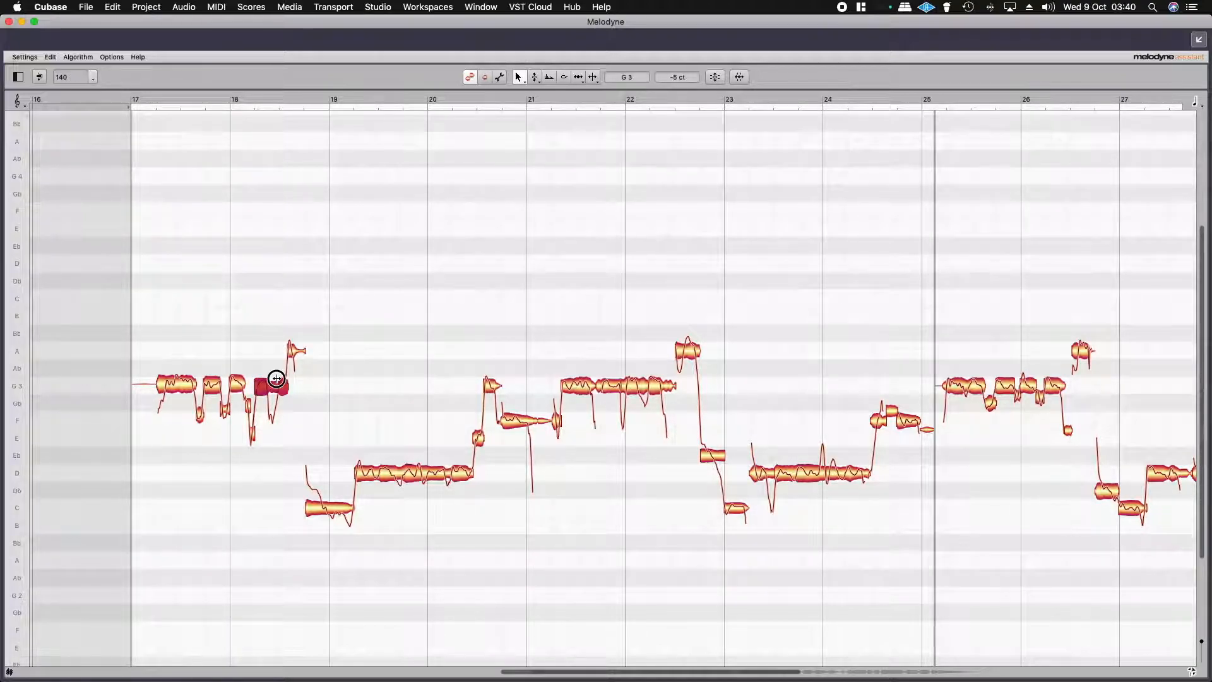
key(space)
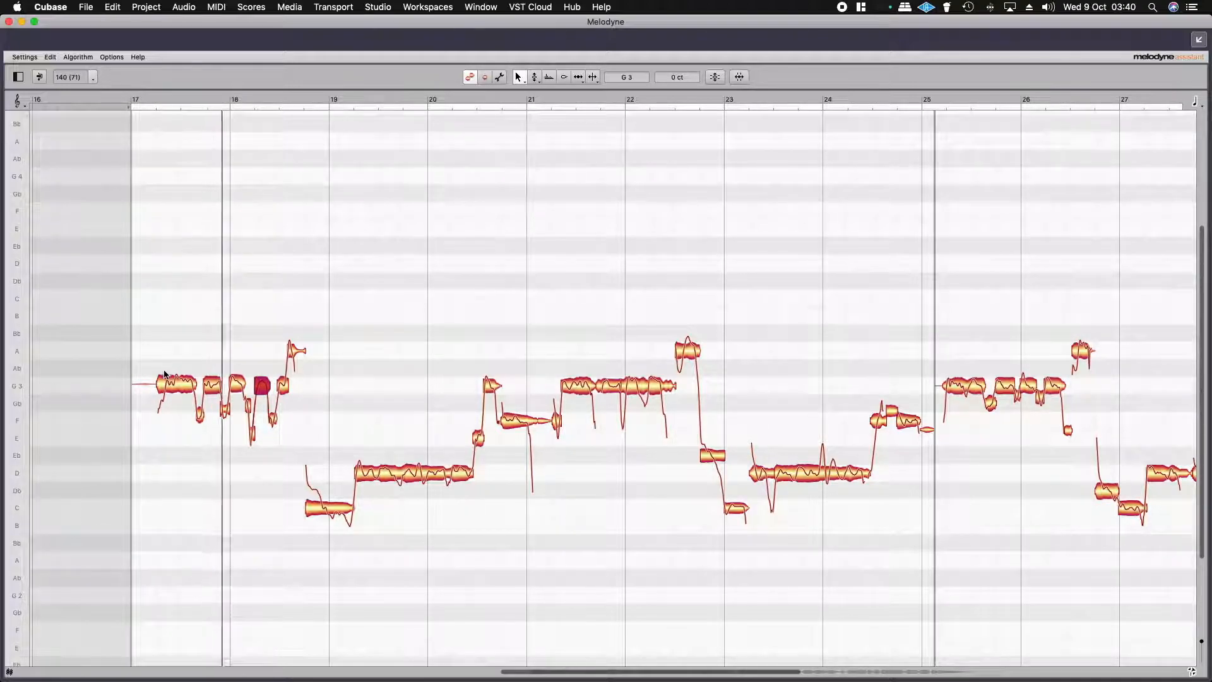
click(165, 376)
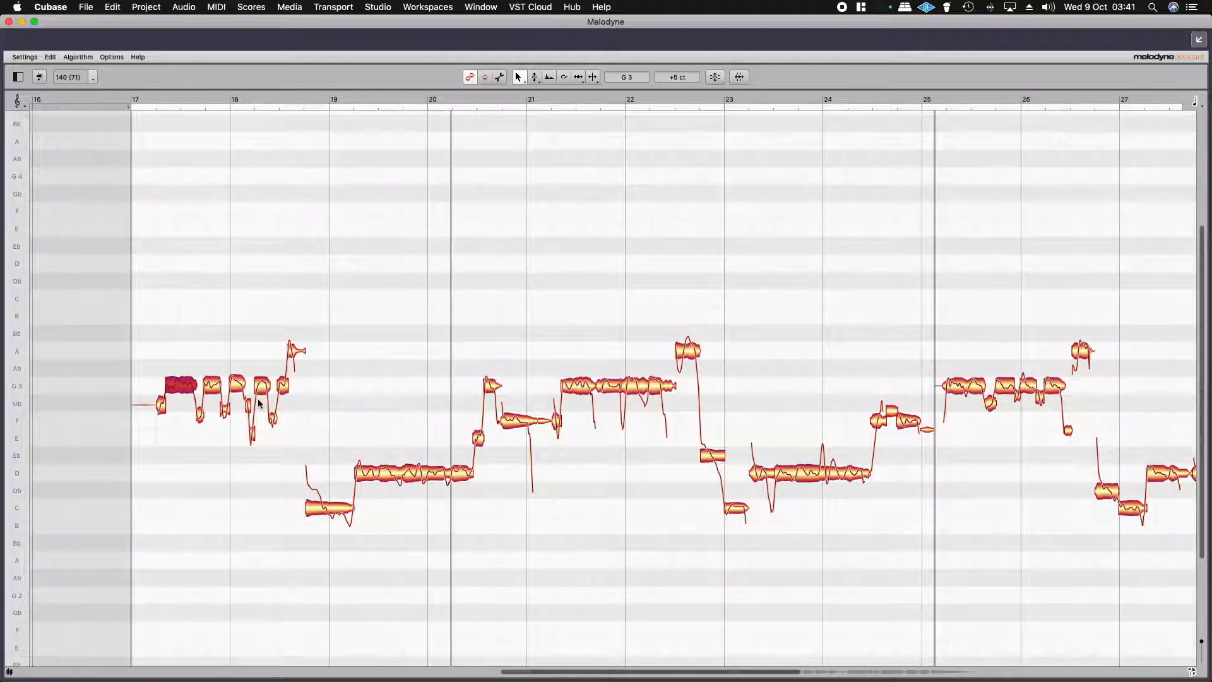
Split the low note before bar 19, placing its first part on D 3 and its second part on C 3
click(322, 501)
double_click(322, 500)
drag(315, 484, 316, 473)
drag(339, 516, 340, 508)
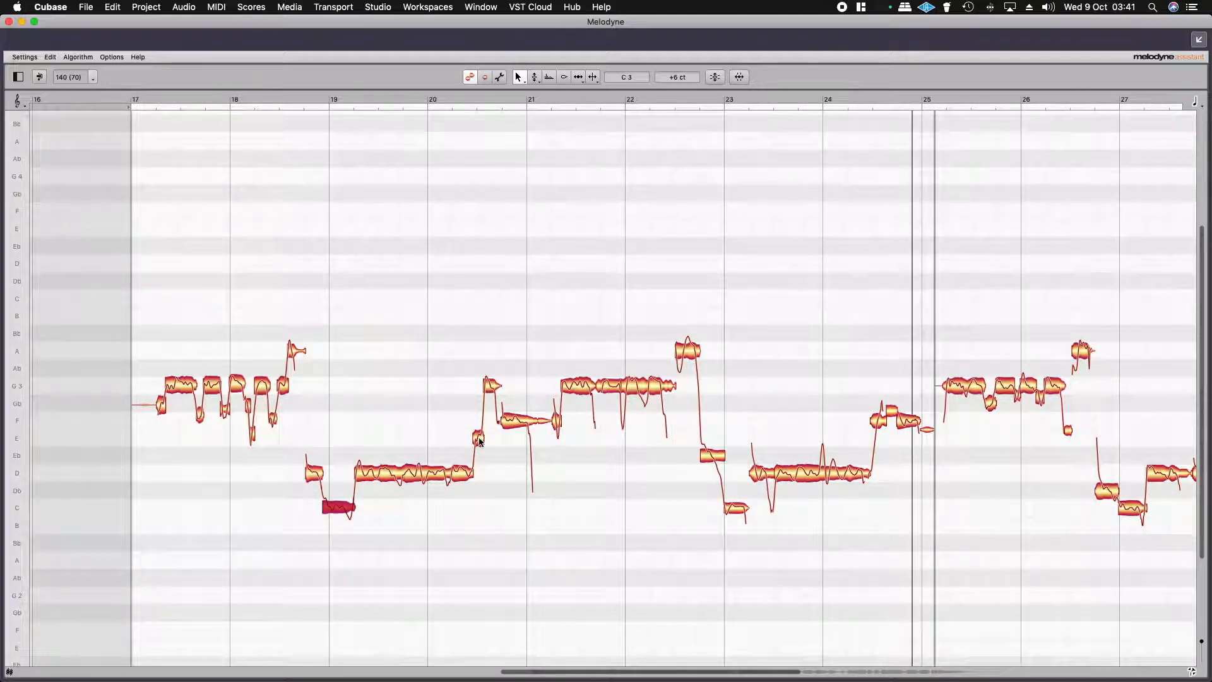
Split the low tail off the F 3 note at bar 21 and adjust the note separation in the G 3 run near bar 22
click(534, 414)
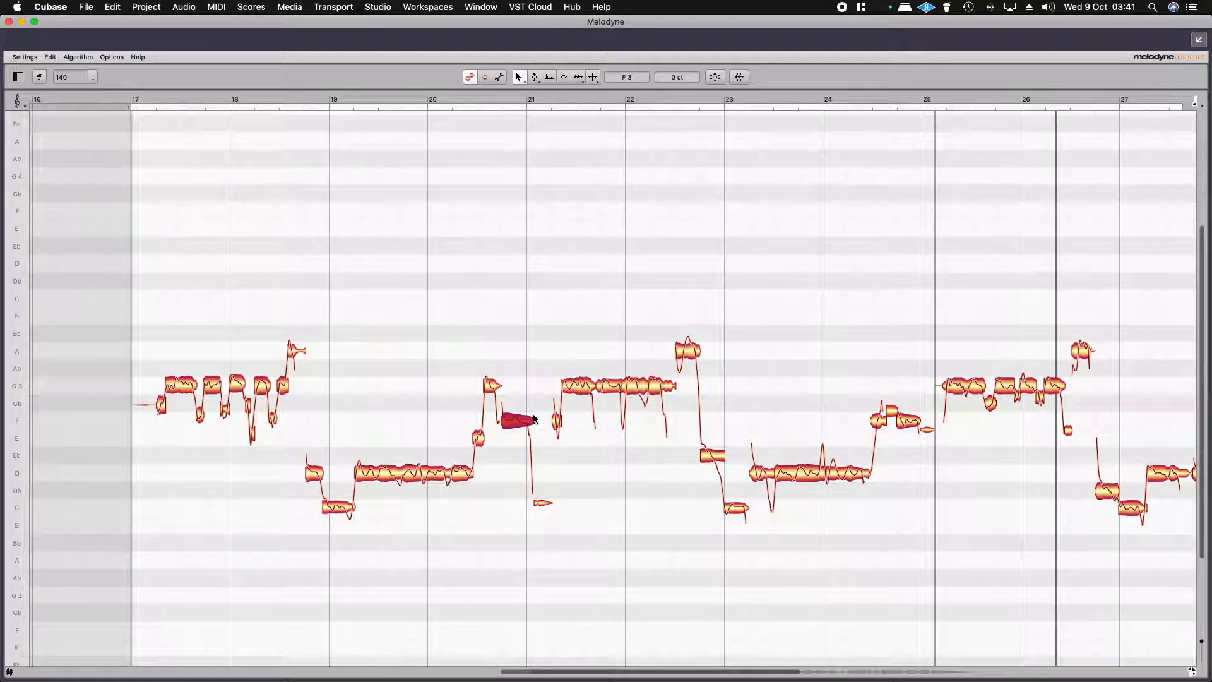
double_click(621, 380)
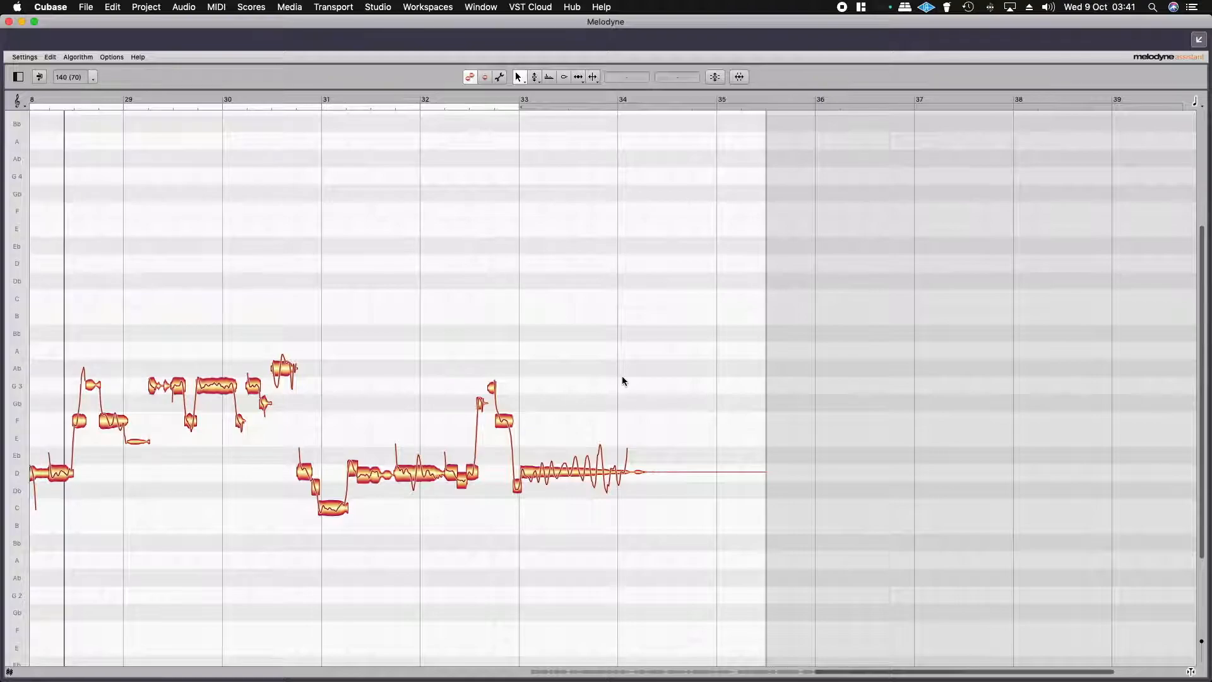
Separate the low notes between bars 26 and 32 where their pitch drops, including the D 3 notes around bar 28
scroll(31, 366, left, 7)
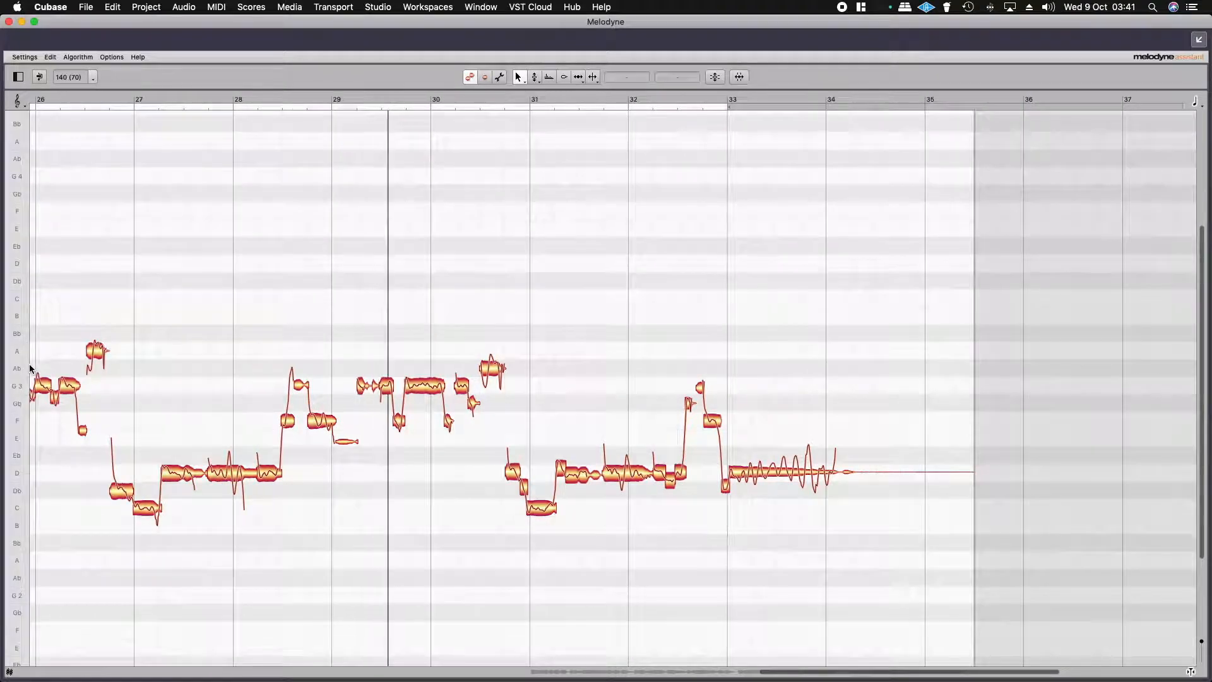
click(253, 465)
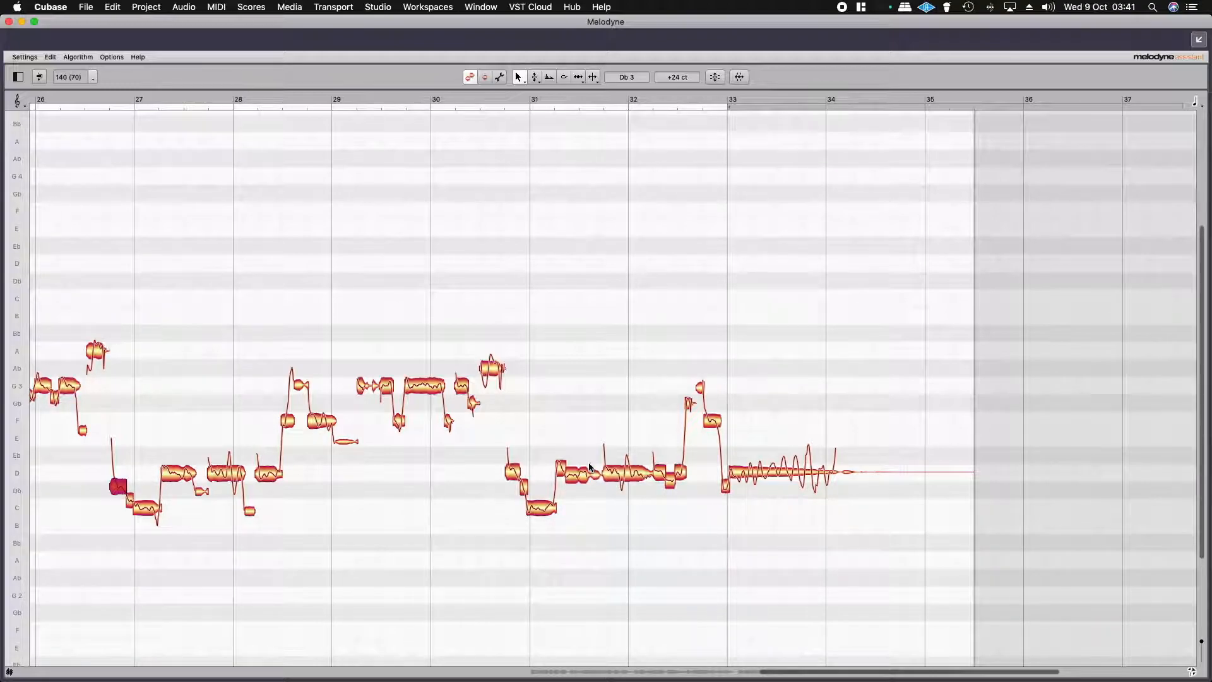
key(space)
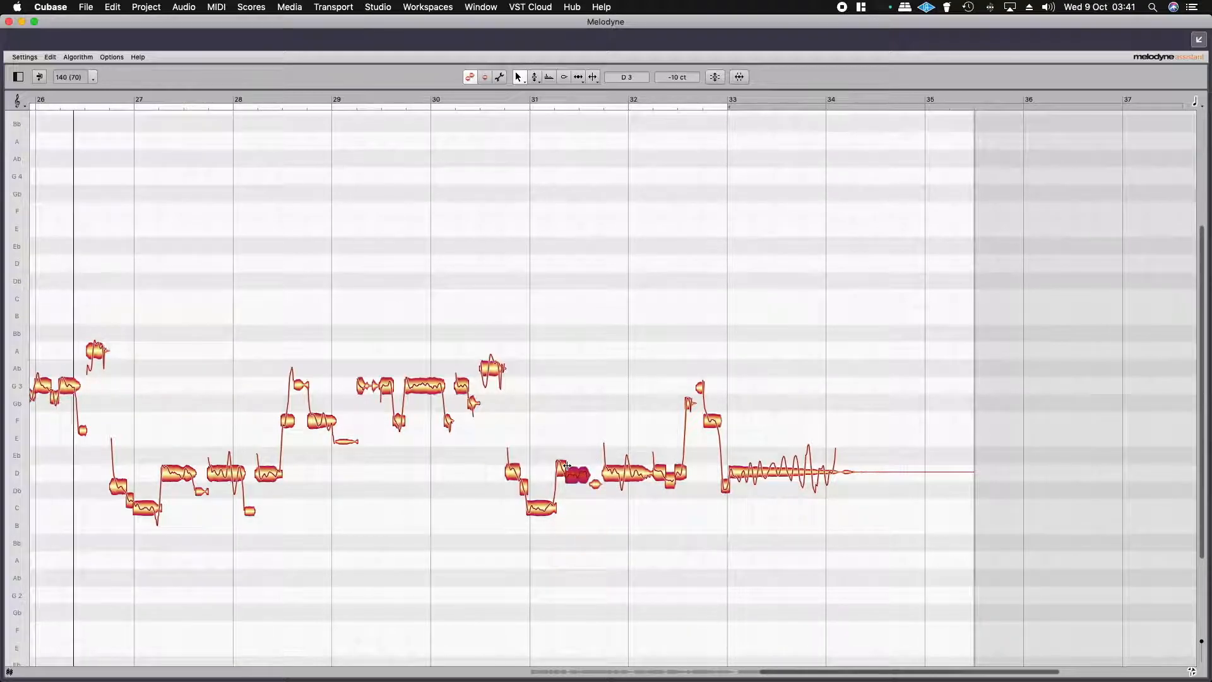
Split the D 3 note after bar 23 and the G 3 run after bar 22 at their pitch dips
scroll(718, 553, left, 5)
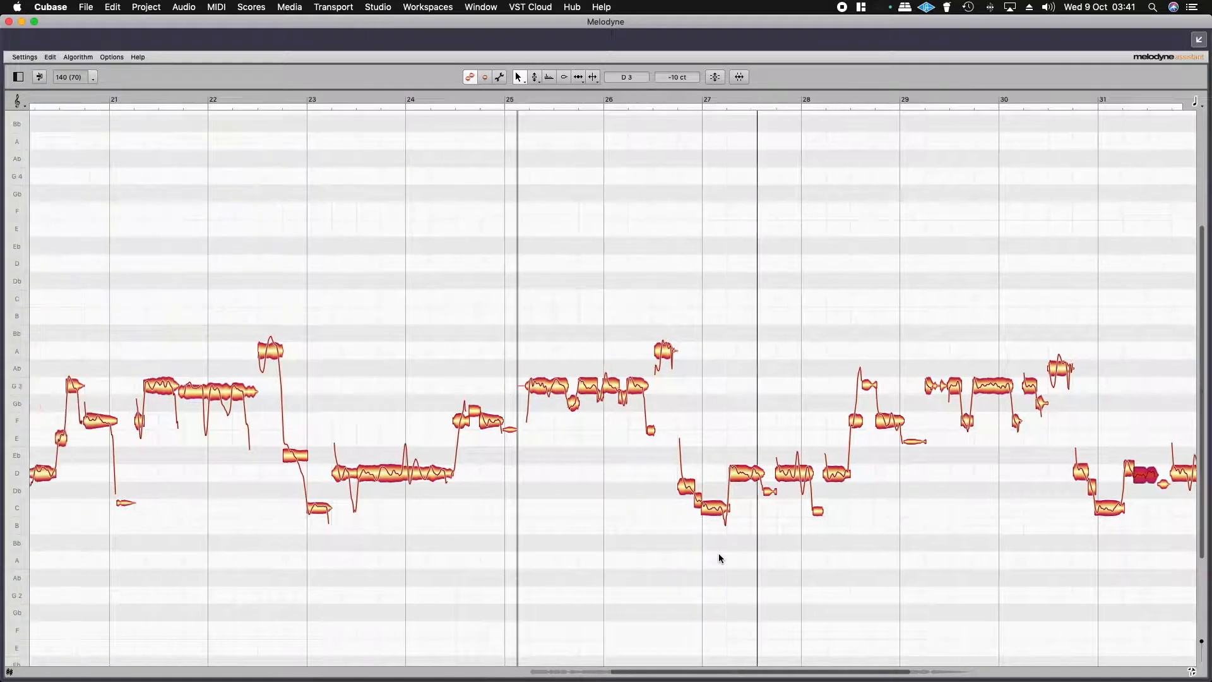
double_click(346, 463)
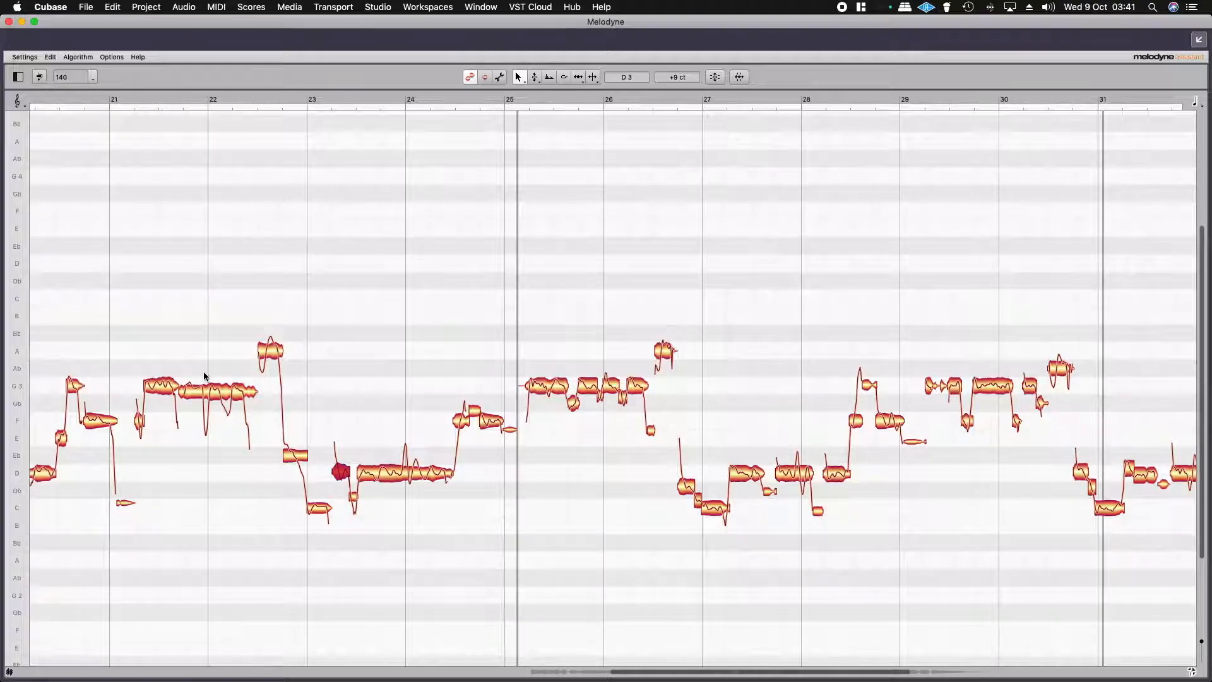
double_click(220, 387)
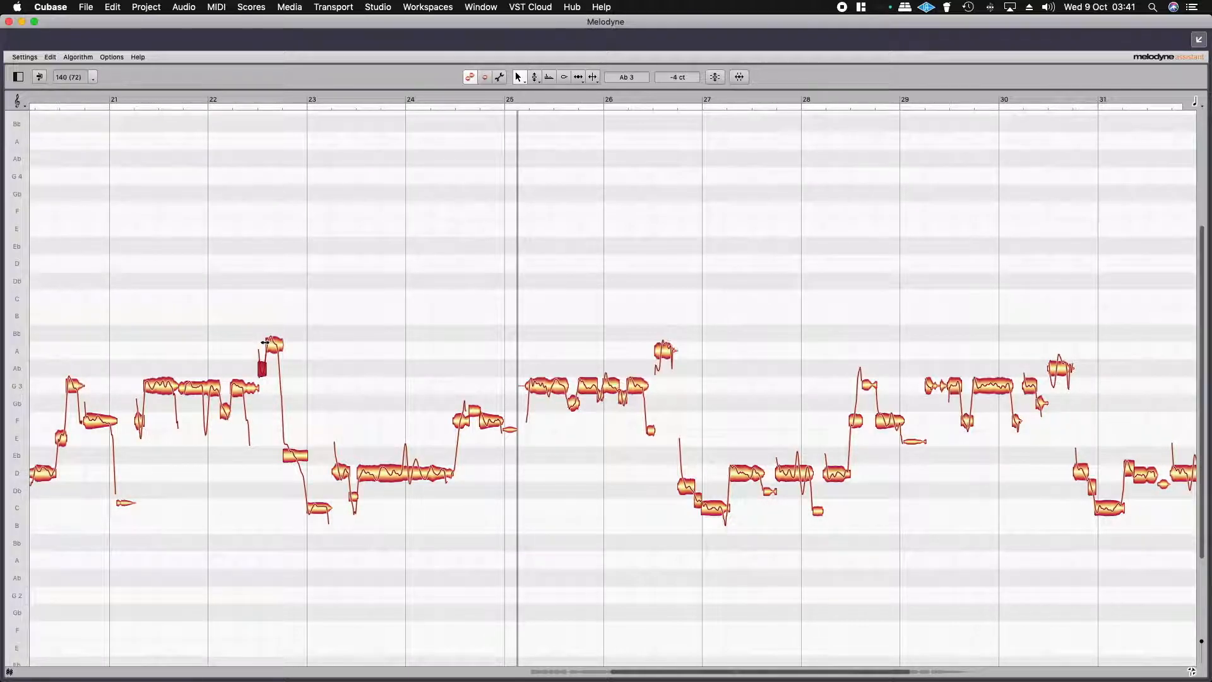
Split the high notes midway through bars 26 and 30, and set the main parts there and in bar 22 to A 3
drag(273, 346, 272, 349)
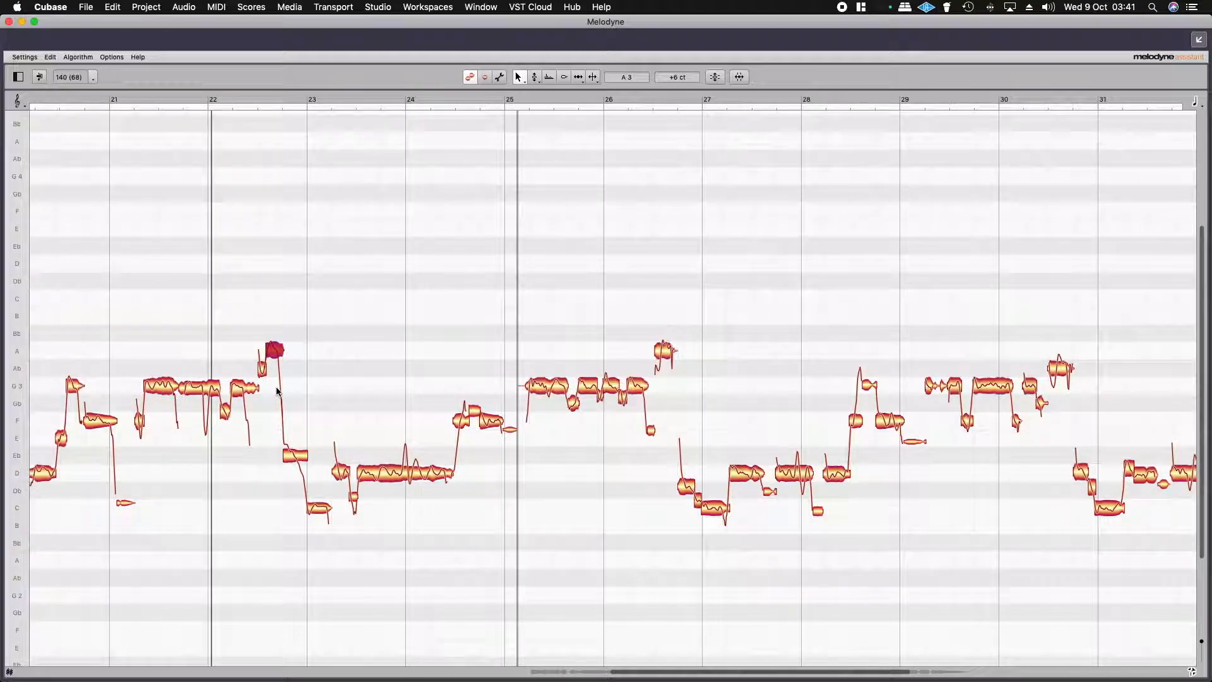
click(663, 346)
drag(668, 347, 670, 352)
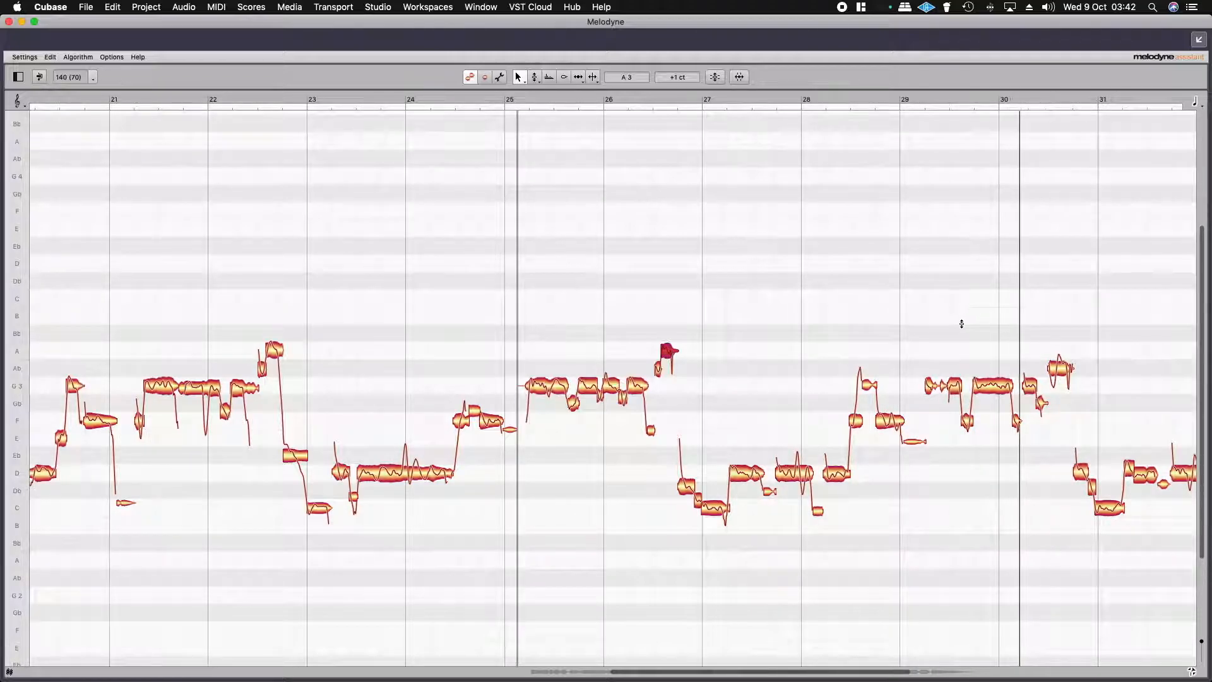
click(1061, 364)
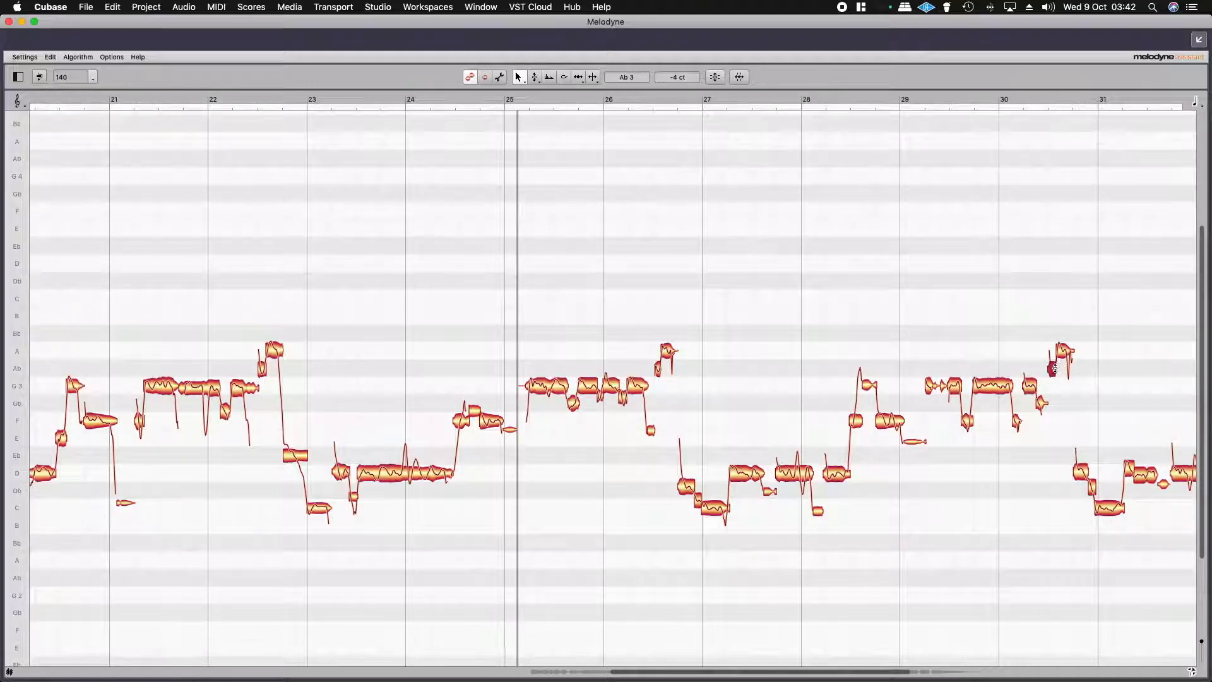
Split the D 3 run between bars 19 and 21 at its dips, and the note before bar 23, keeping its first part on Eb 3
drag(820, 673, 714, 674)
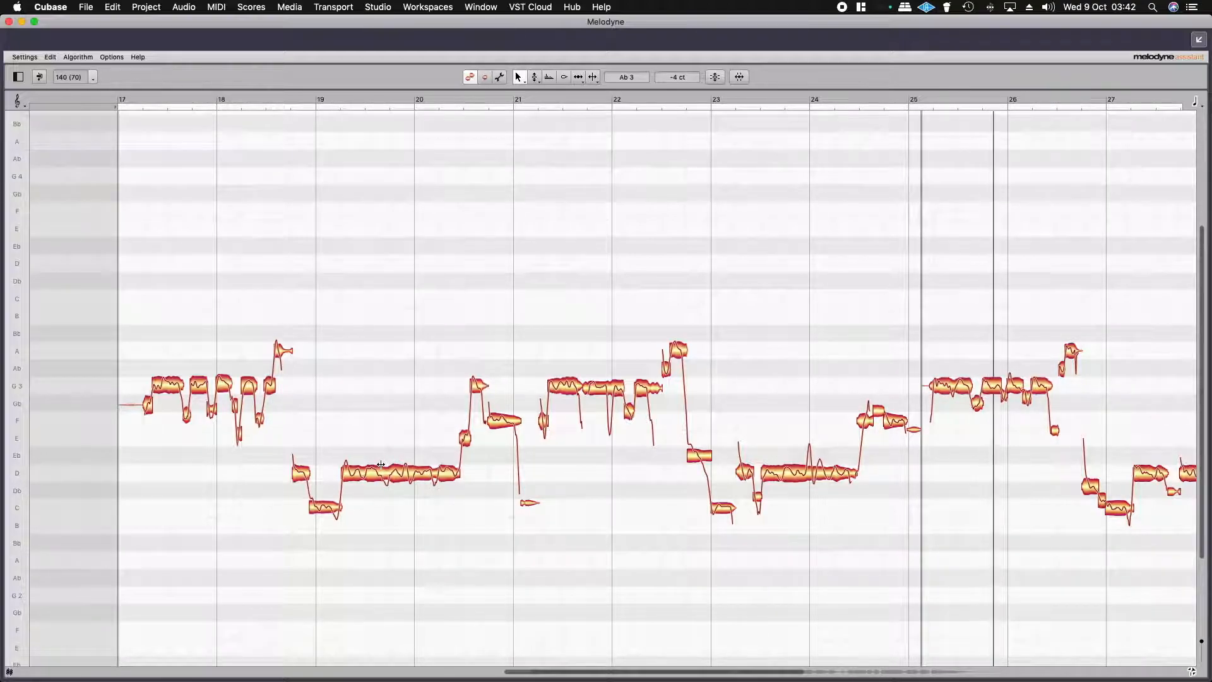
click(381, 465)
double_click(388, 465)
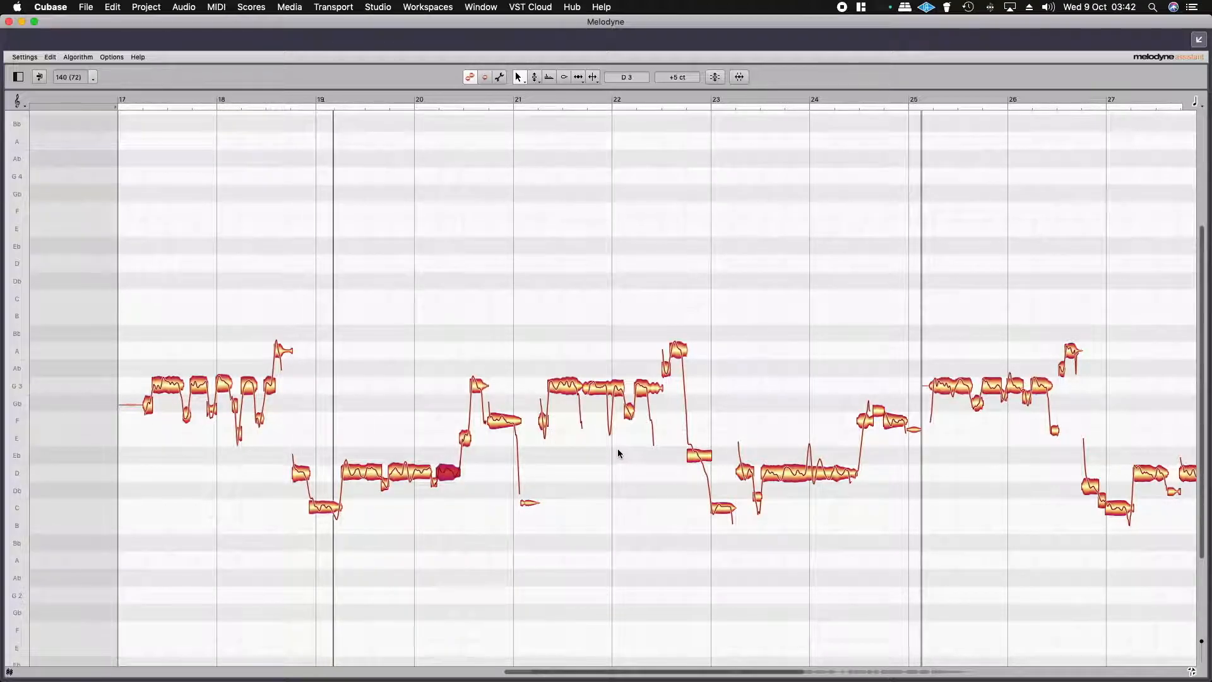
click(699, 452)
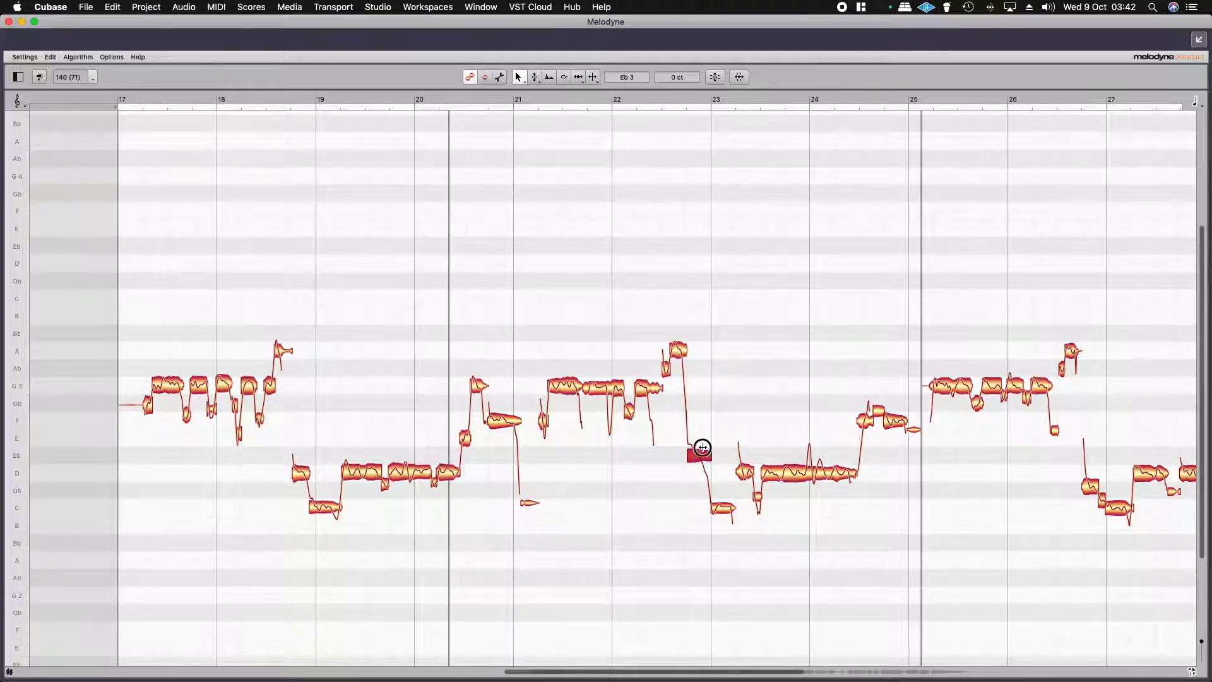
drag(703, 447, 696, 455)
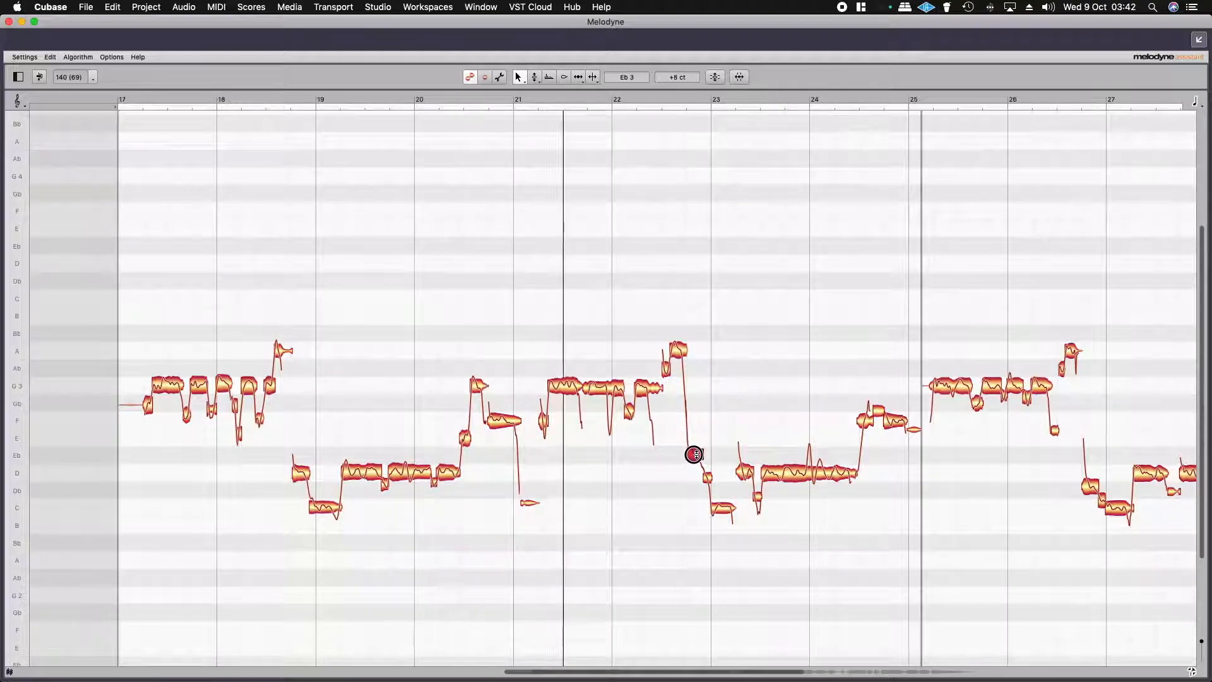
Separate the G 3 notes around bar 22 at their pitch dips and snap the short note after the bar line to G 3
click(604, 382)
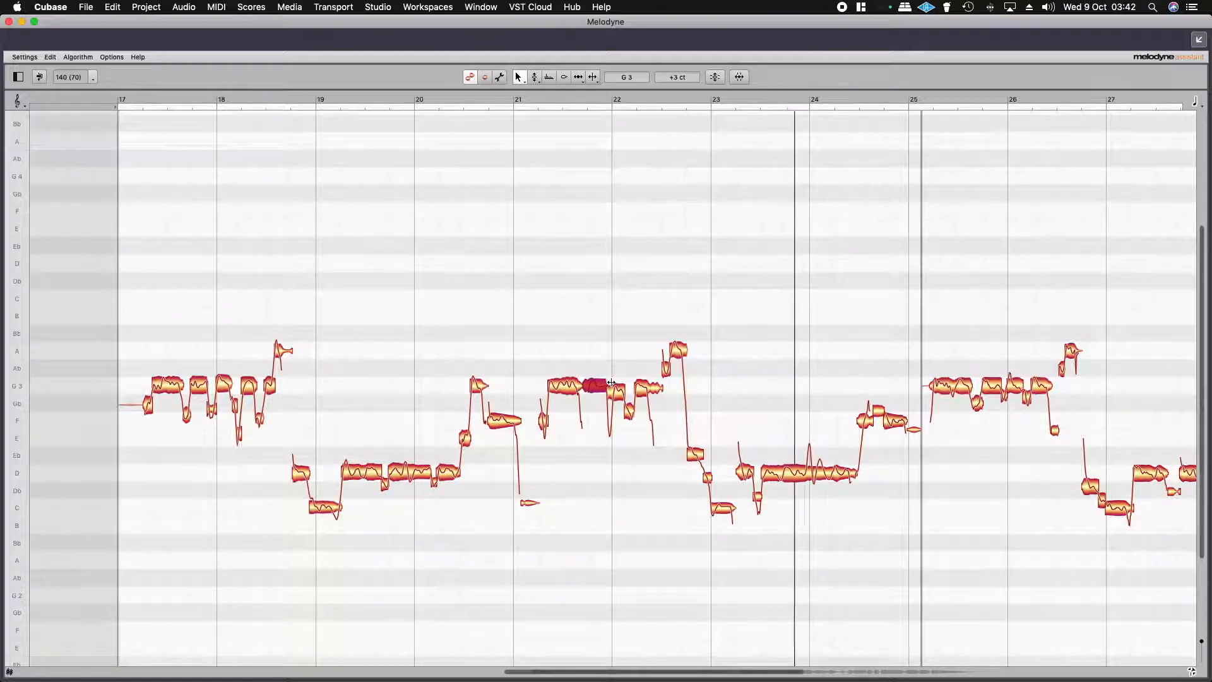
click(610, 385)
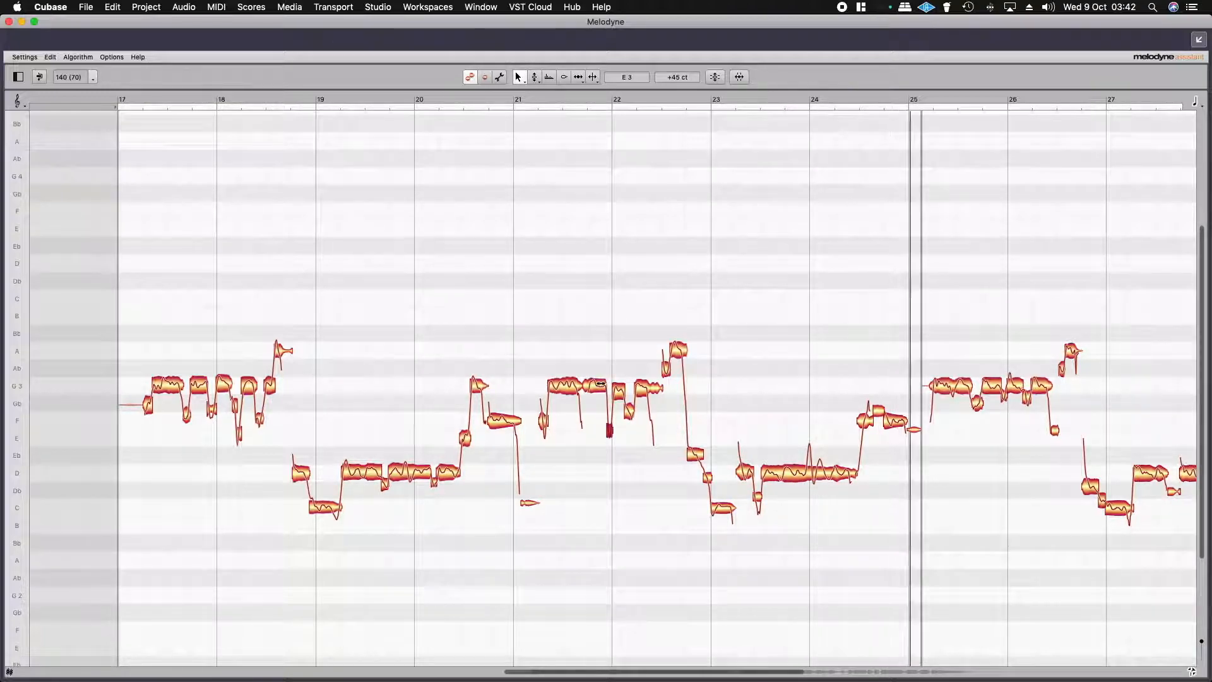
click(593, 385)
click(618, 385)
double_click(619, 385)
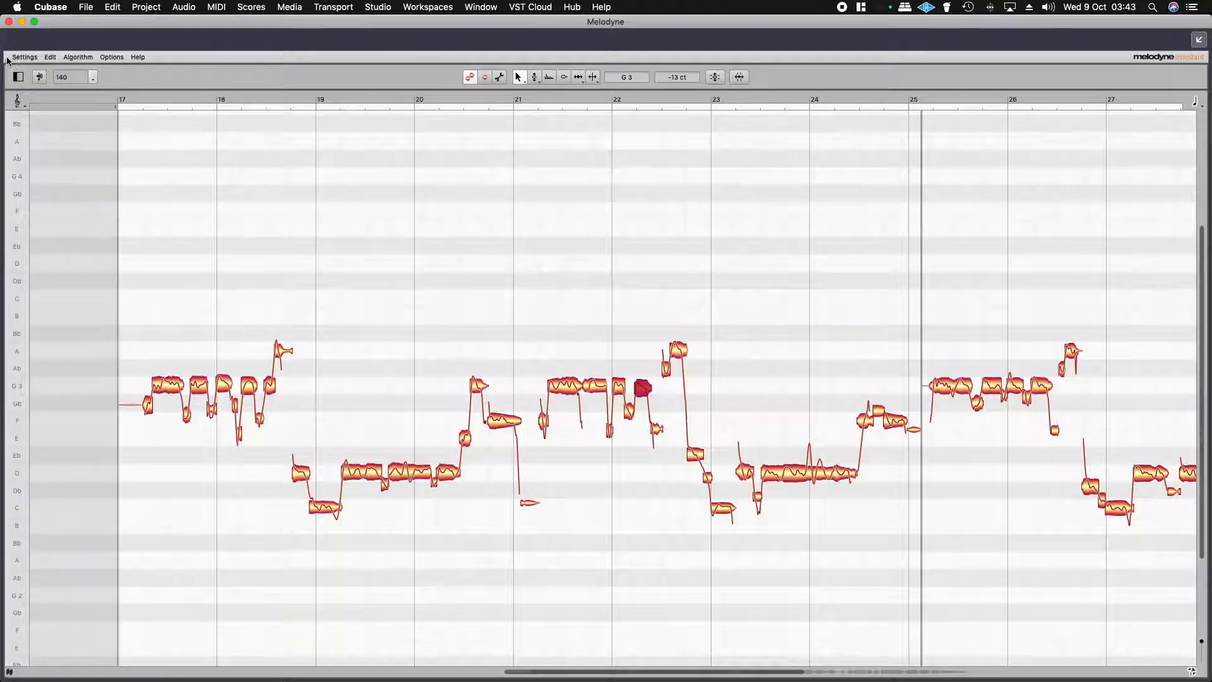
Close the enlarged Melodyne window, select Take 2 on the Vo. 02 track and show it in a separate Melodyne window
click(8, 21)
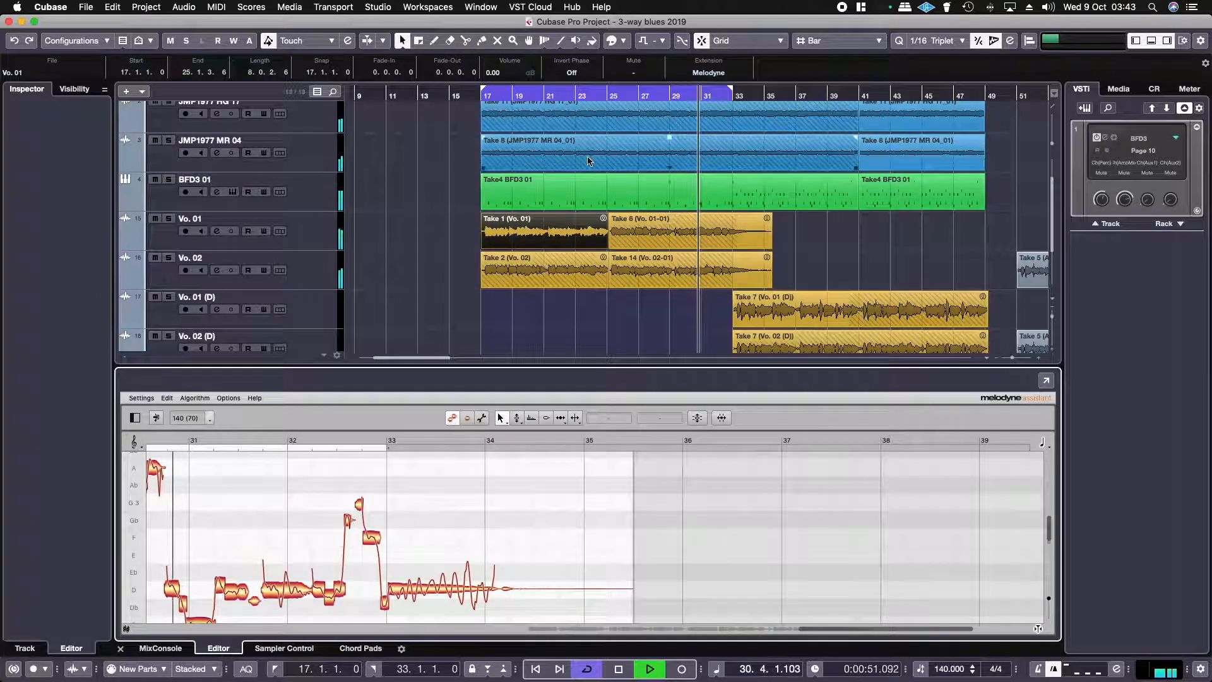
click(553, 272)
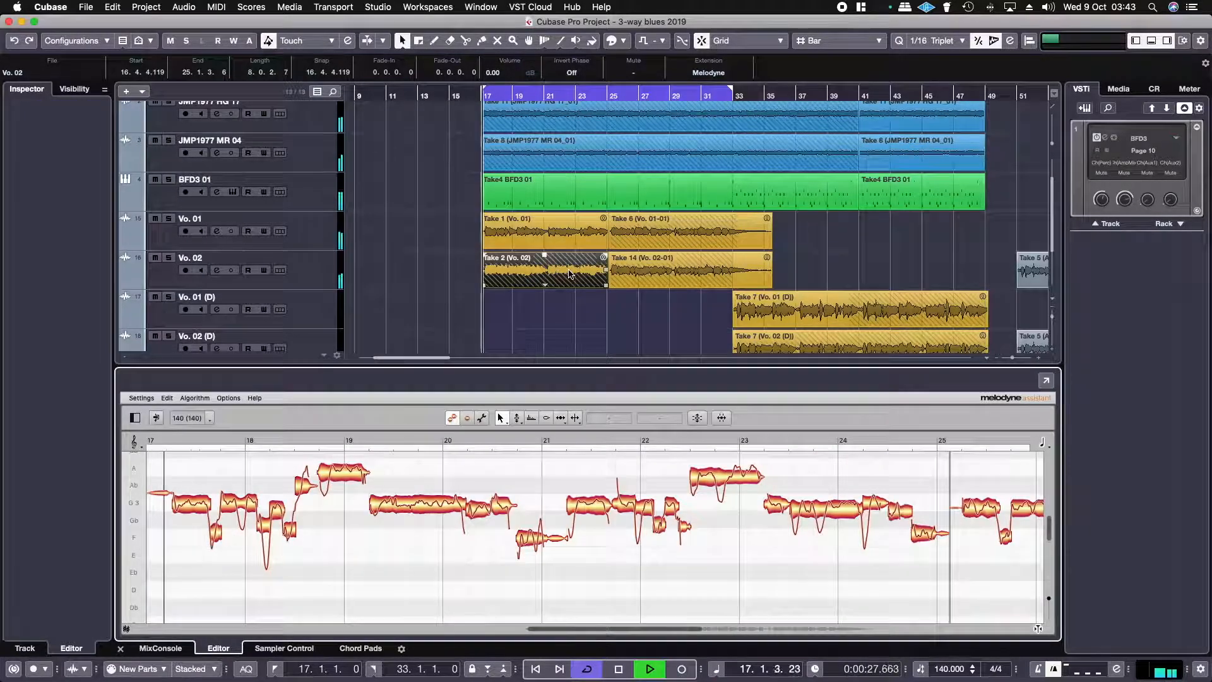
click(1044, 380)
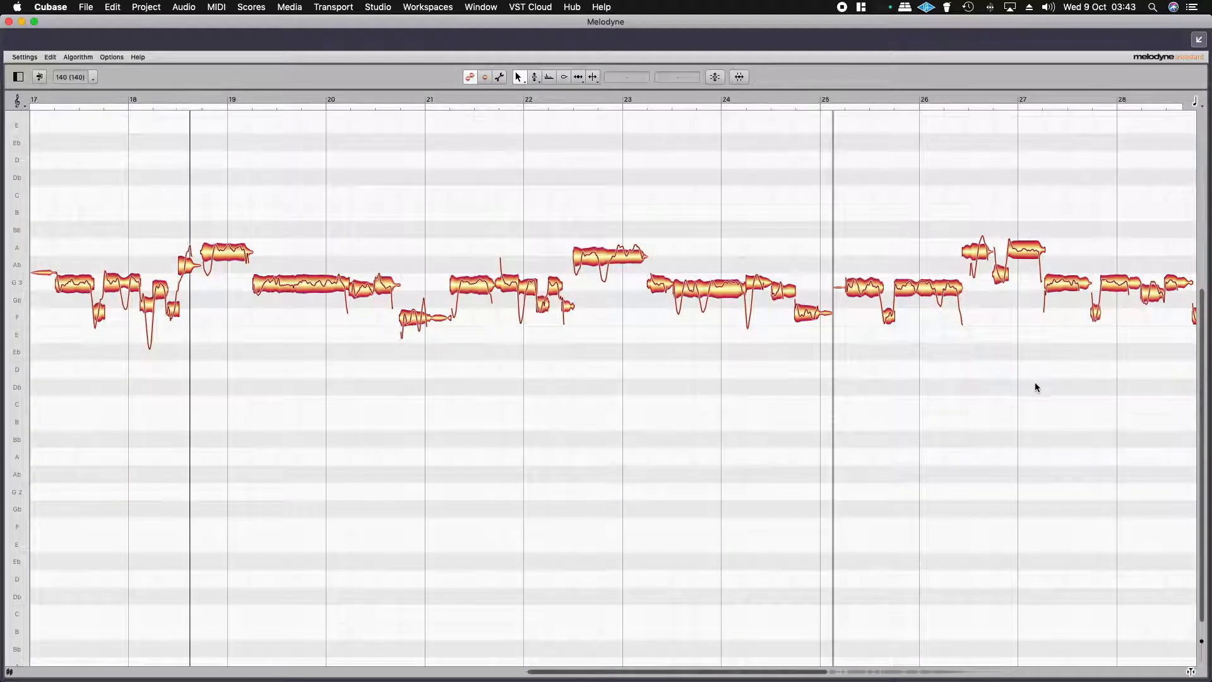
Split off the low starts of the long Vo. 02 notes before bar 19, after bar 19 and midway through bar 22
double_click(212, 244)
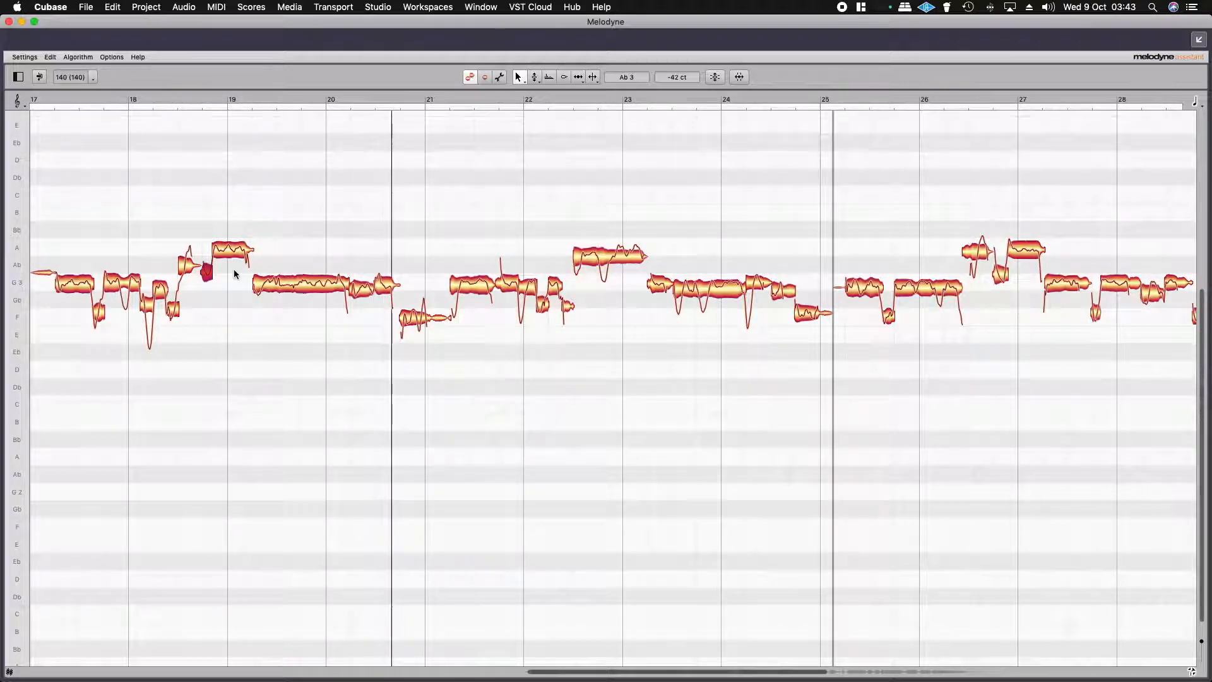
click(264, 277)
double_click(264, 278)
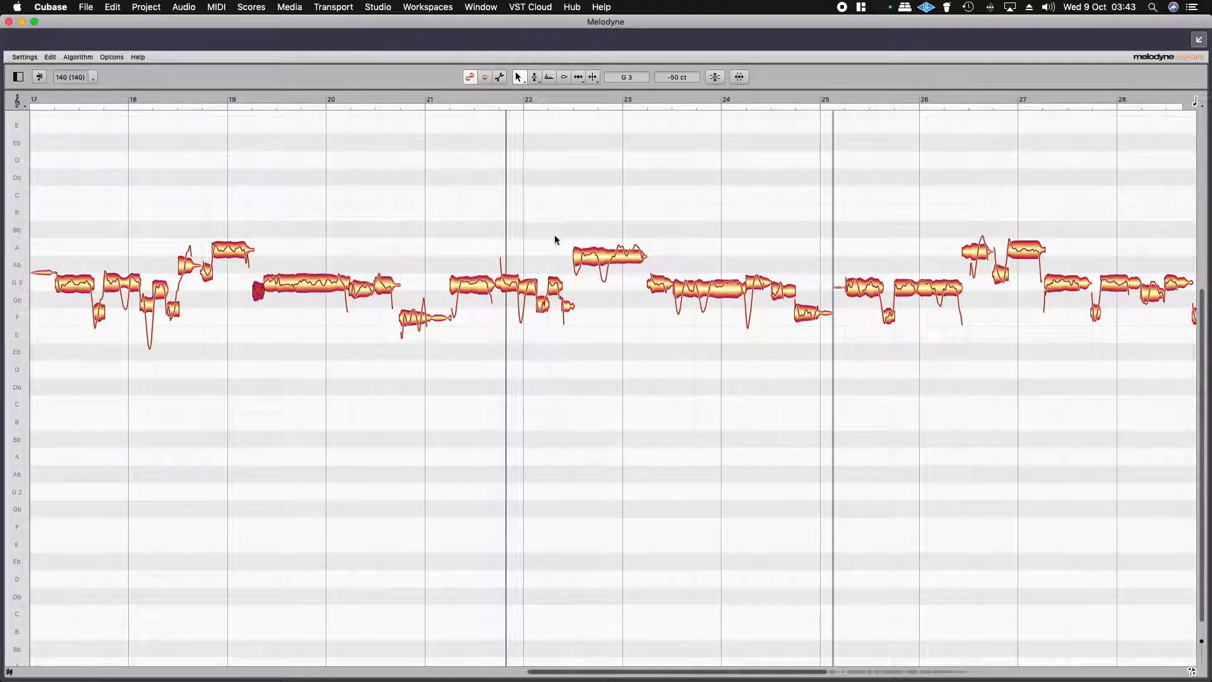
click(582, 247)
double_click(582, 247)
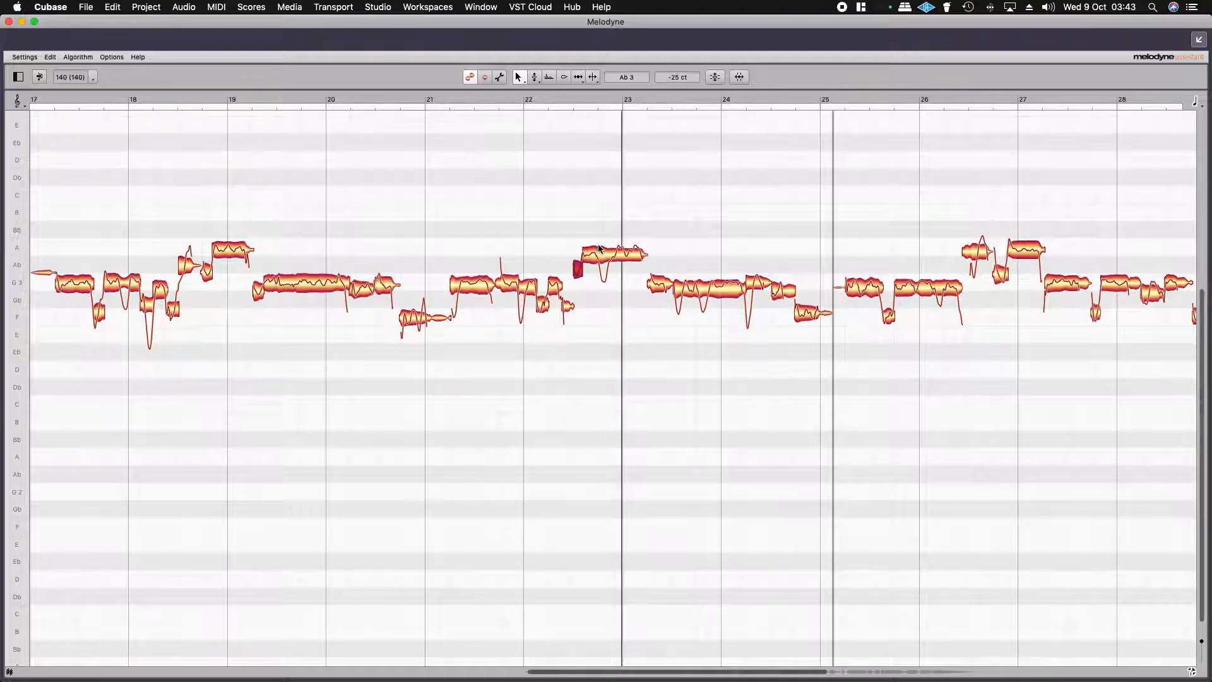
Separate the pitch dips out of the long note before bar 23 and the G 3 run between bars 23 and 25
double_click(600, 247)
double_click(609, 247)
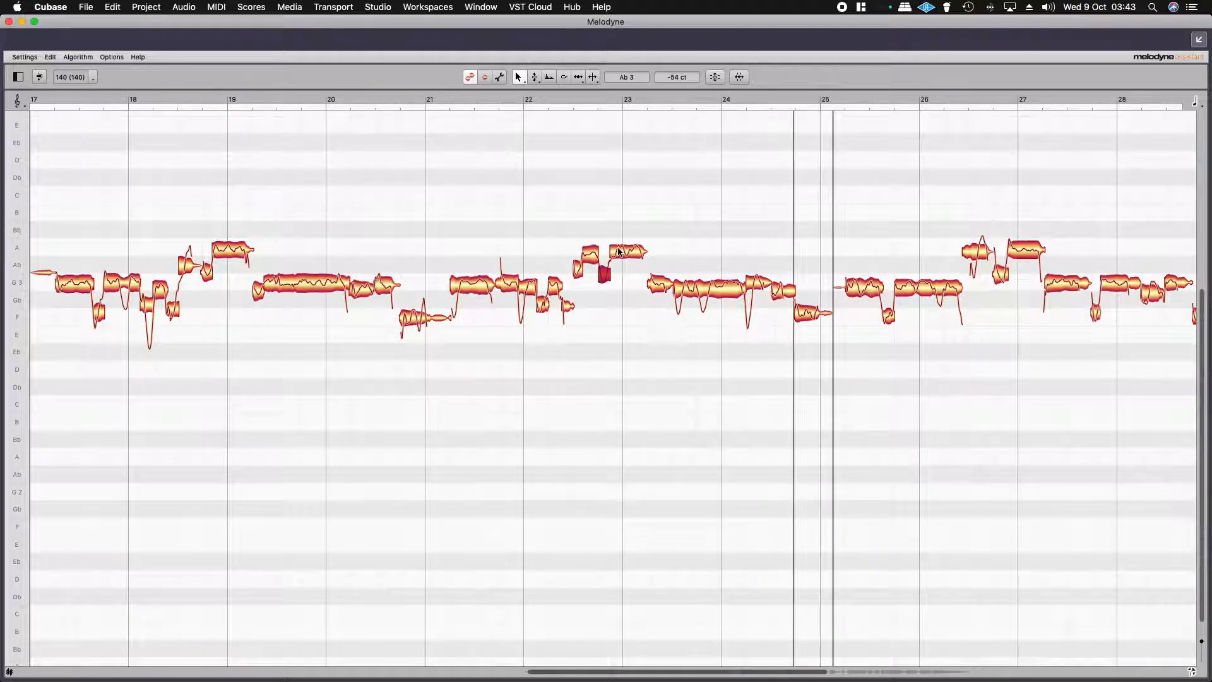
double_click(684, 279)
click(699, 278)
double_click(700, 278)
double_click(712, 278)
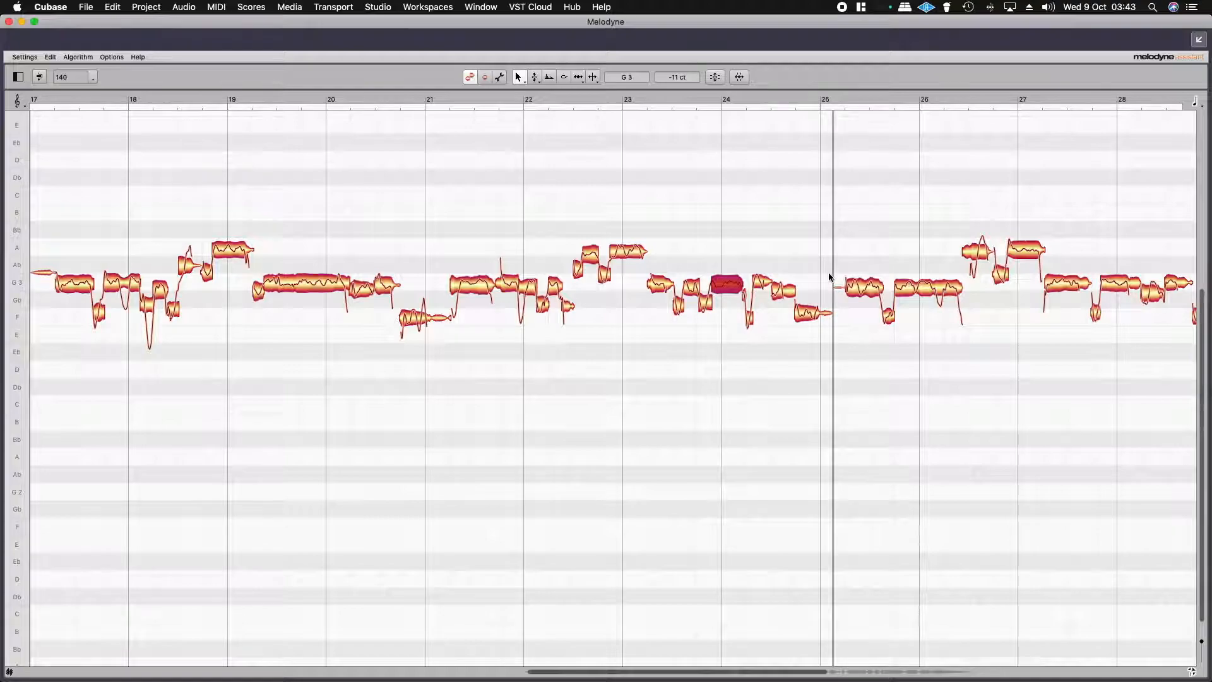
Isolate the dip in the G 3 note after bar 26 and split the low start off the note midway through that bar
double_click(943, 284)
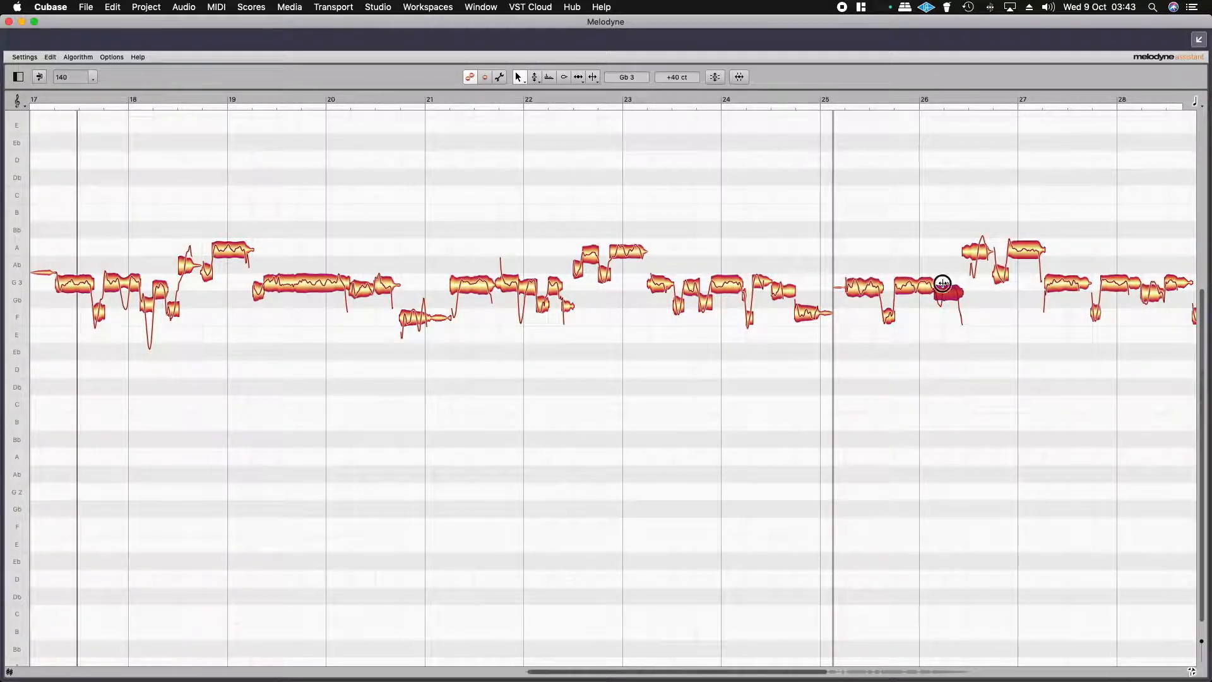
drag(953, 289, 954, 282)
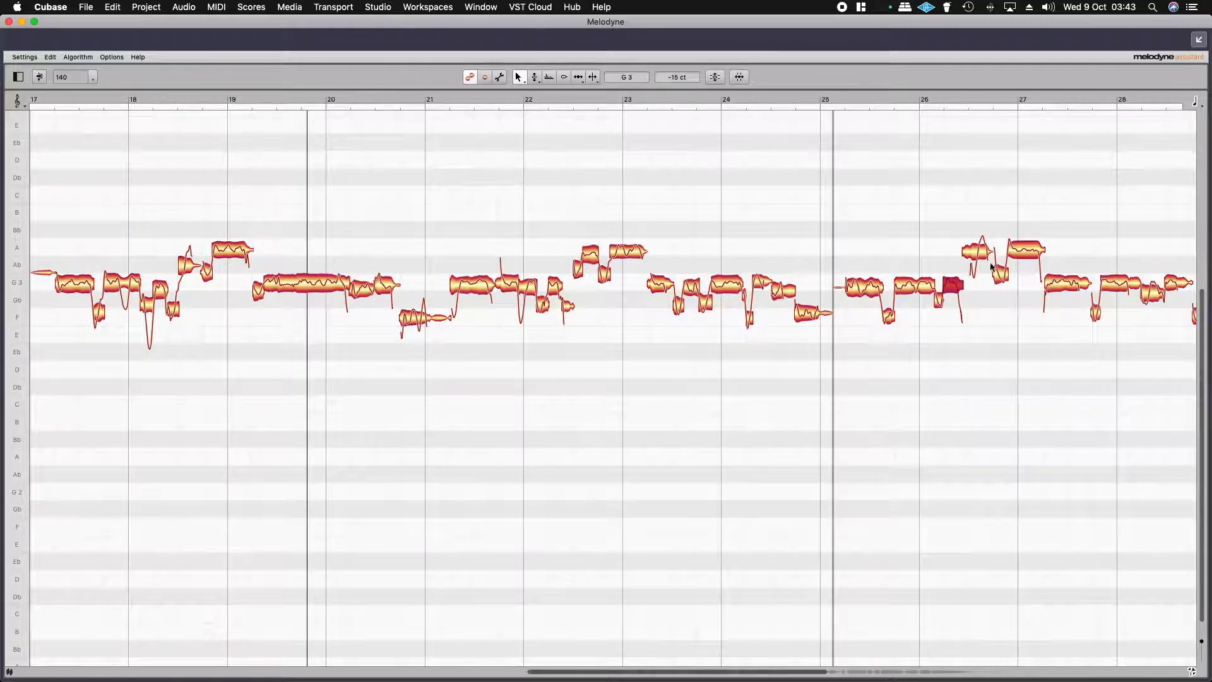
double_click(976, 246)
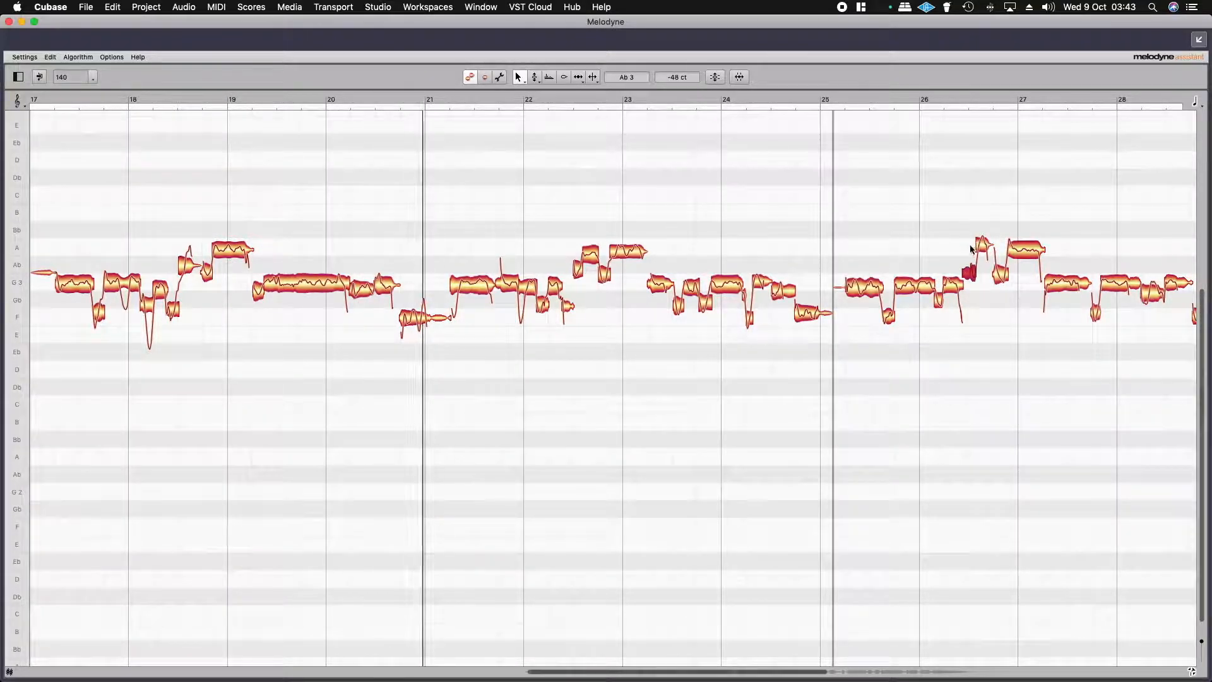
Separate the dips around bar 18, the low start and tail of the G 3 note after bar 21, and the dip before bar 22
drag(654, 673, 541, 673)
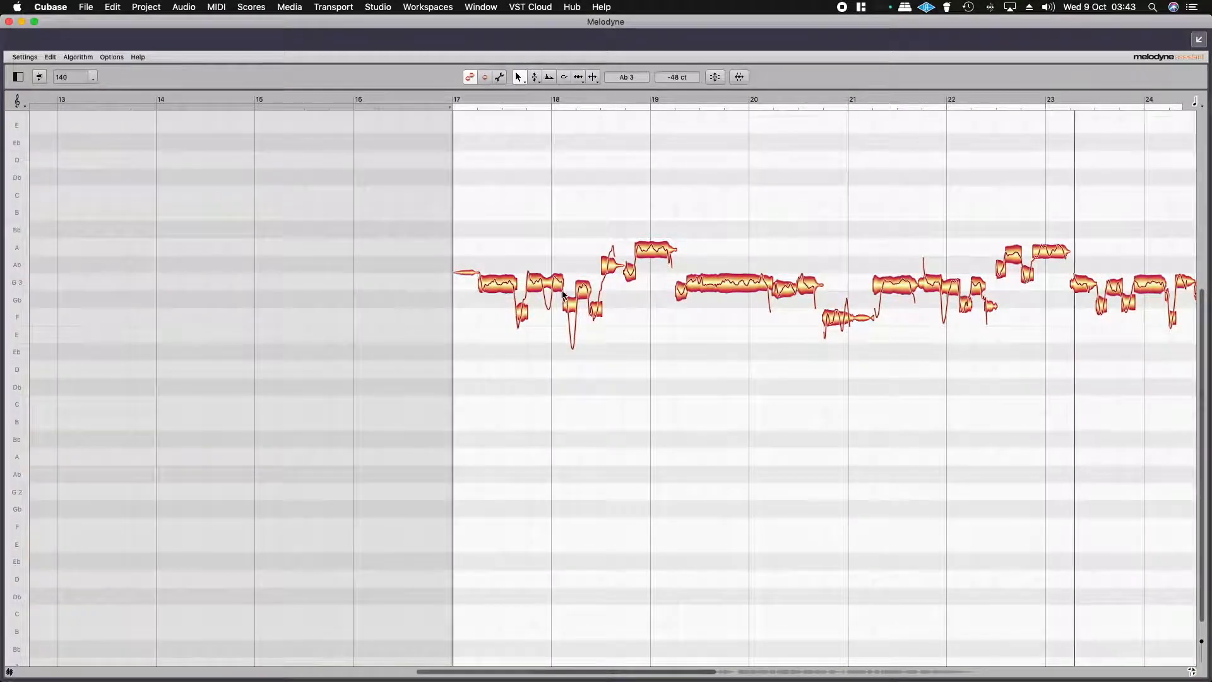
click(547, 279)
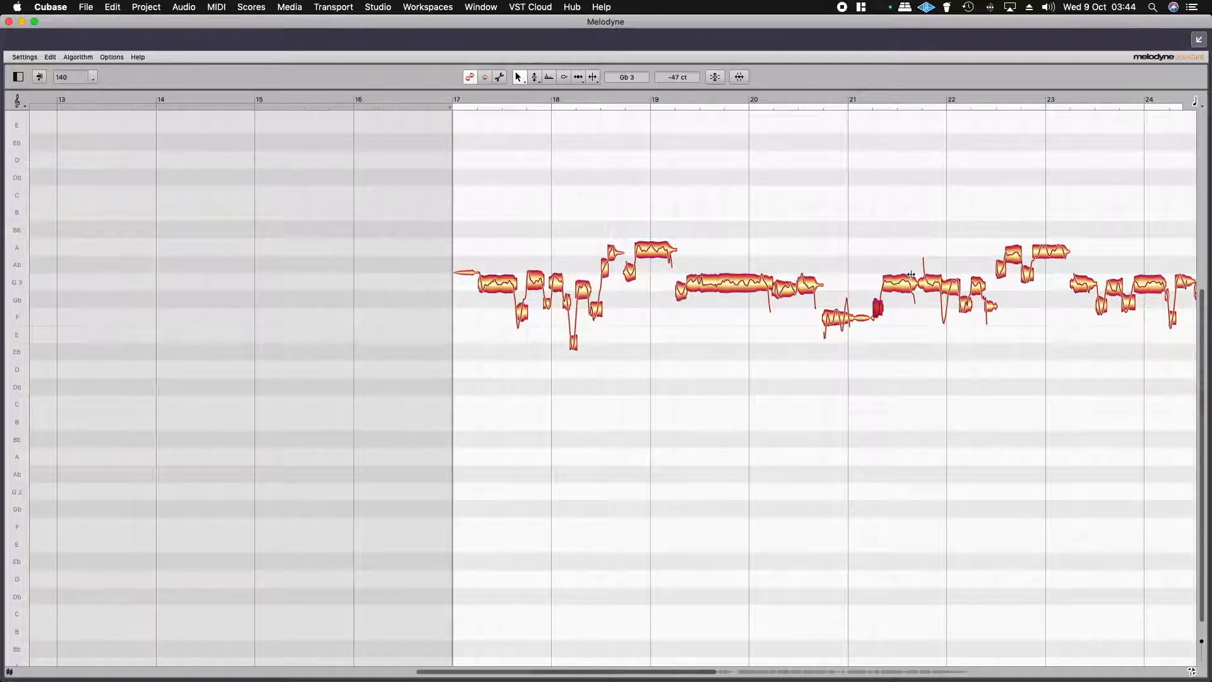
key(space)
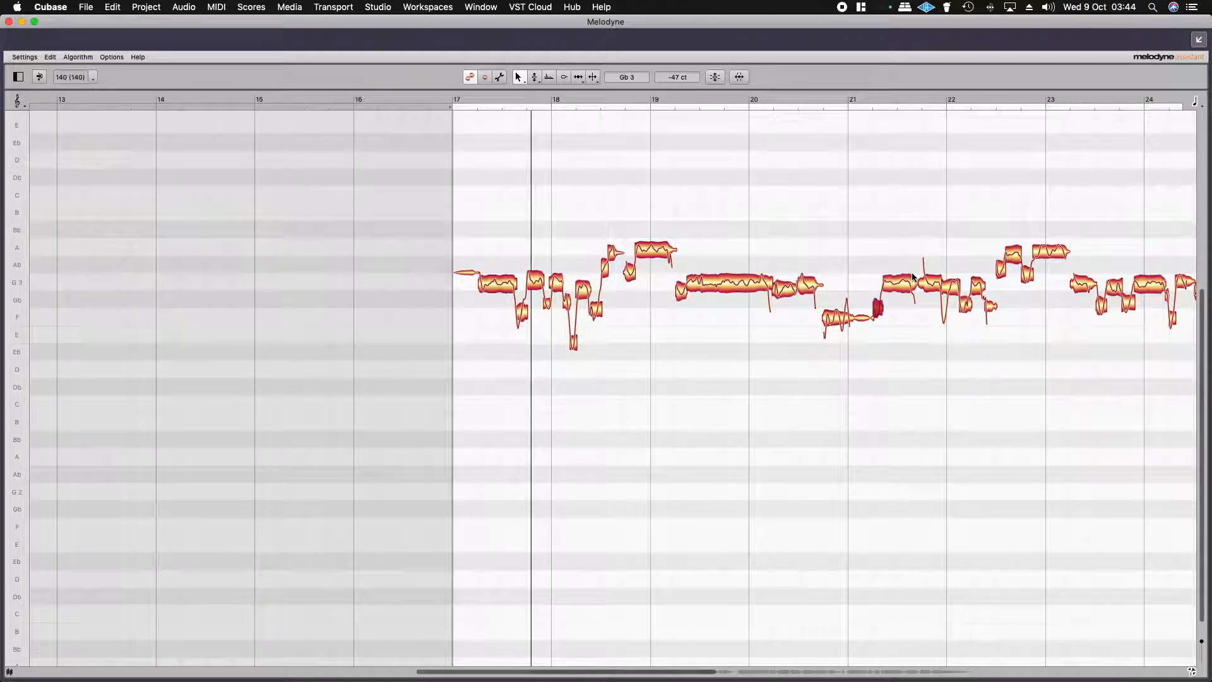
click(912, 276)
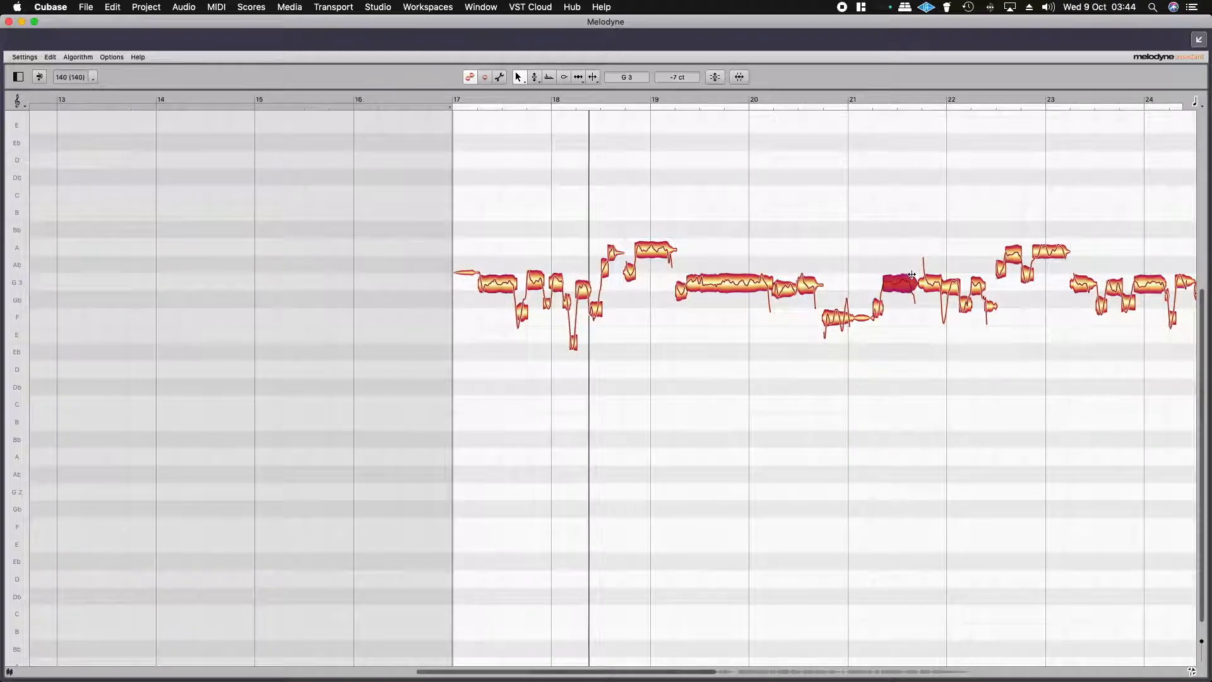
click(949, 278)
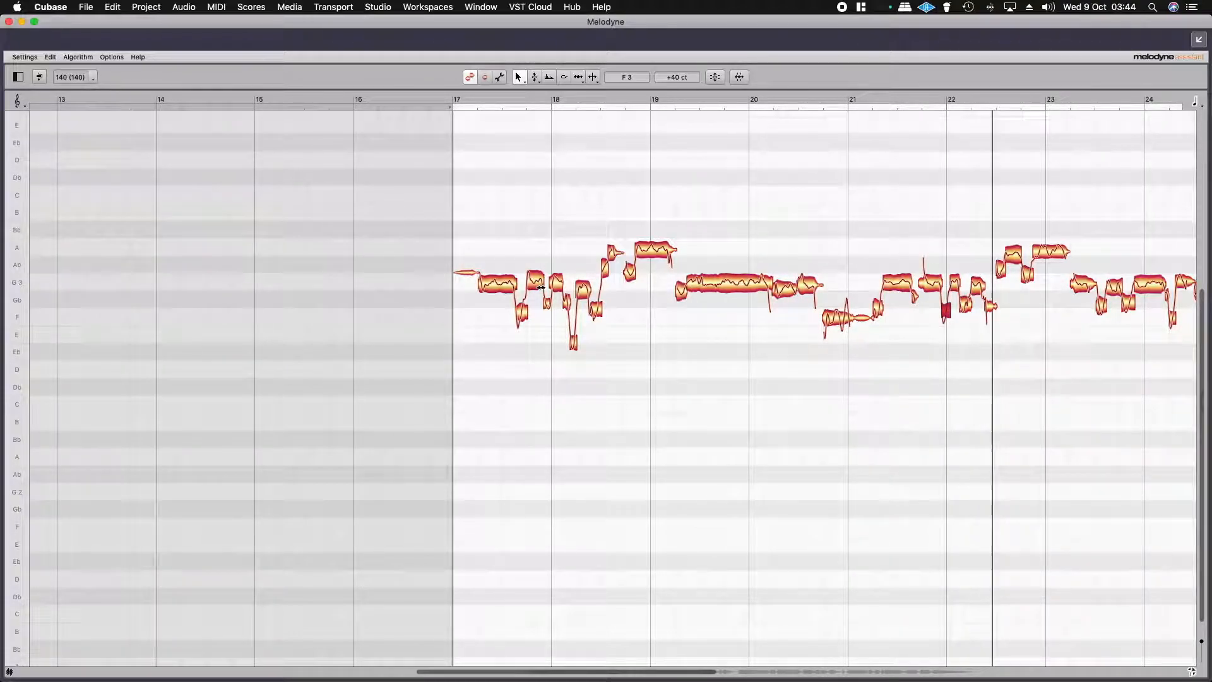
Select all the sung notes and correct their pitch with Pitch Center at 100% and Pitch Drift at about 28%
drag(493, 244, 972, 383)
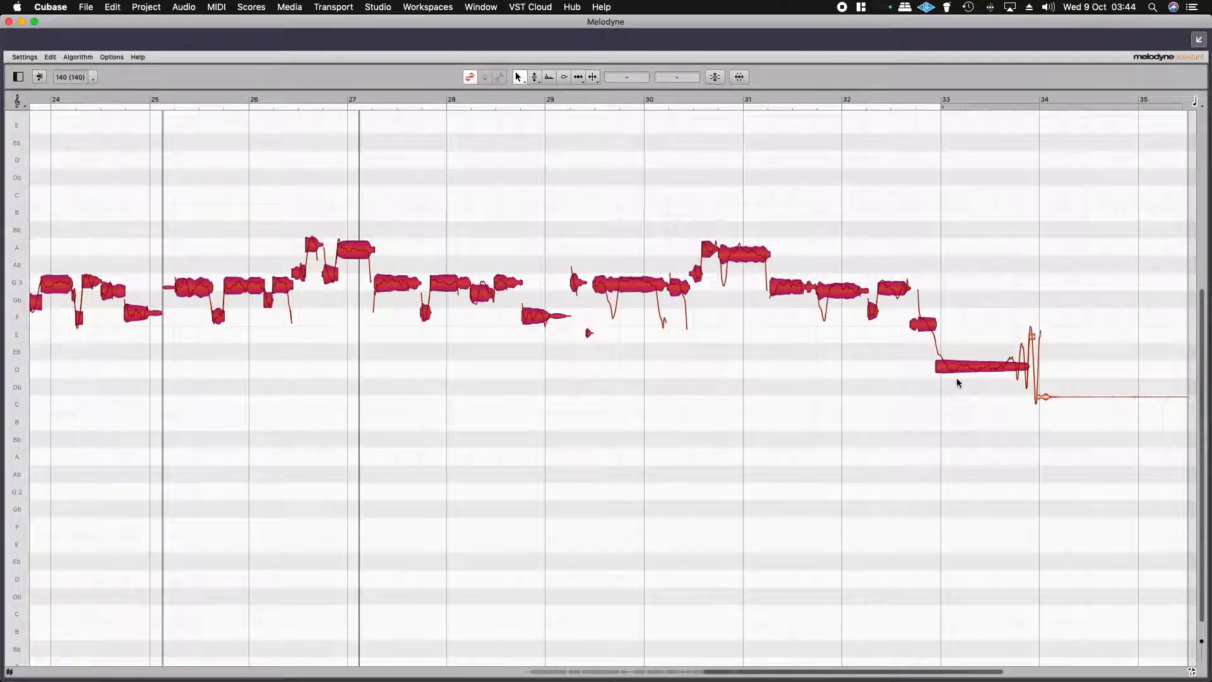
click(715, 76)
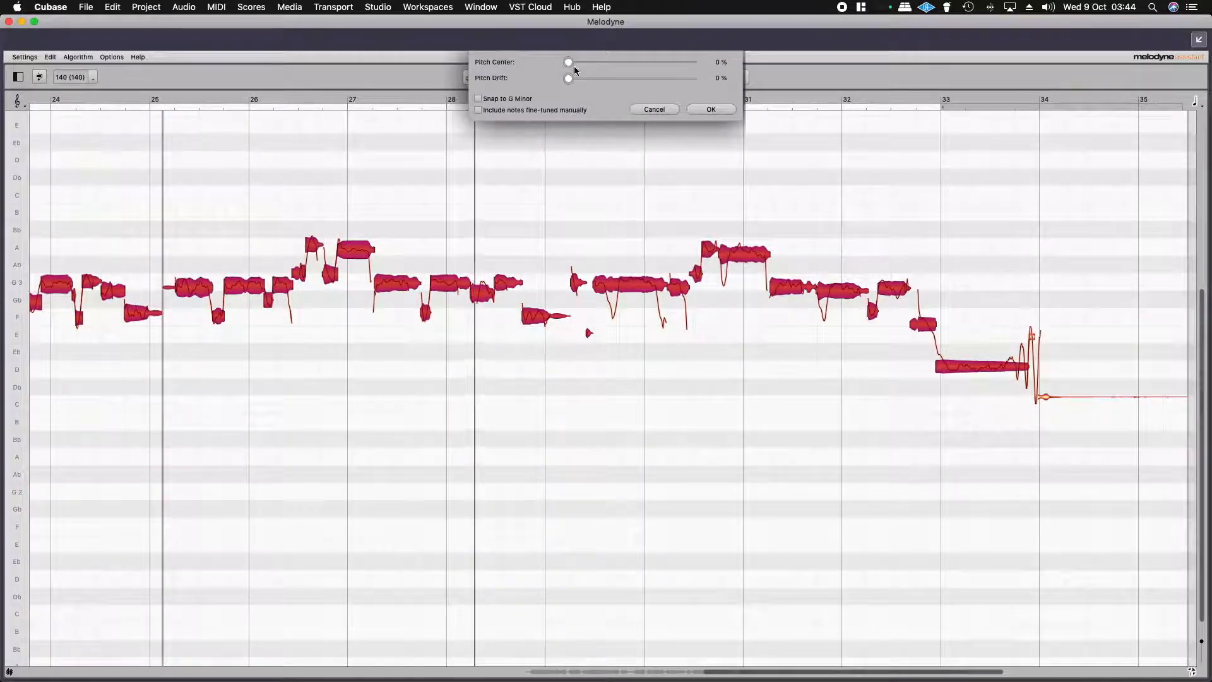
drag(568, 61, 725, 74)
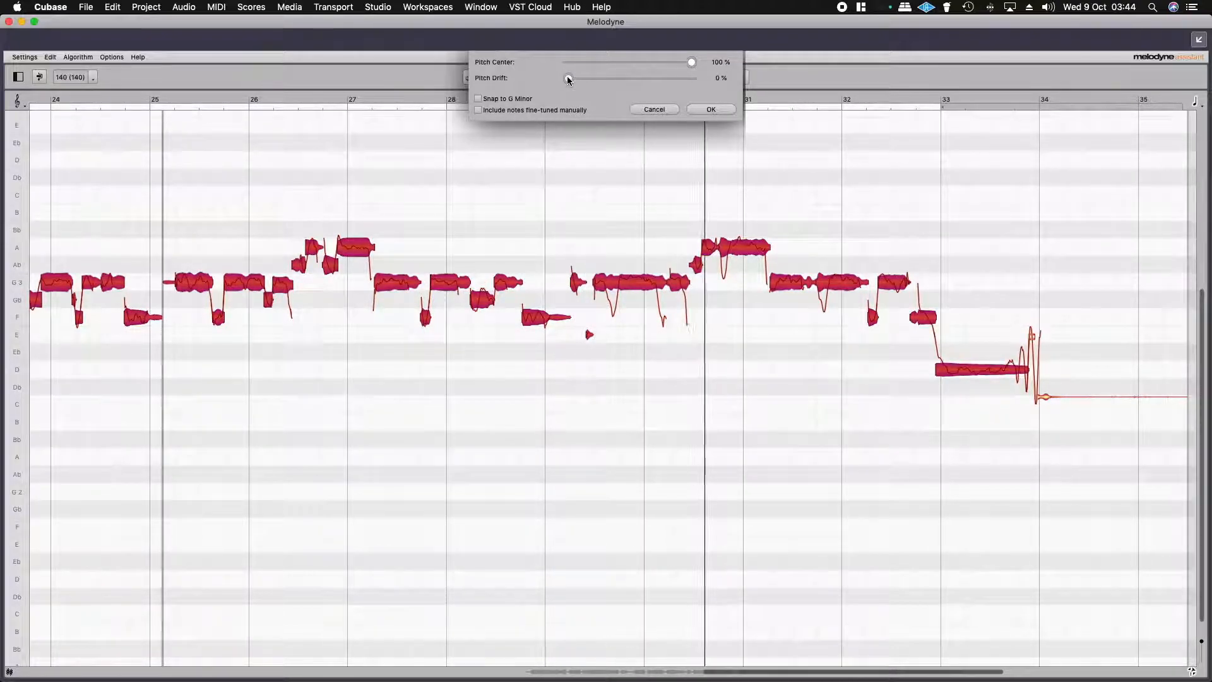
drag(568, 79, 598, 82)
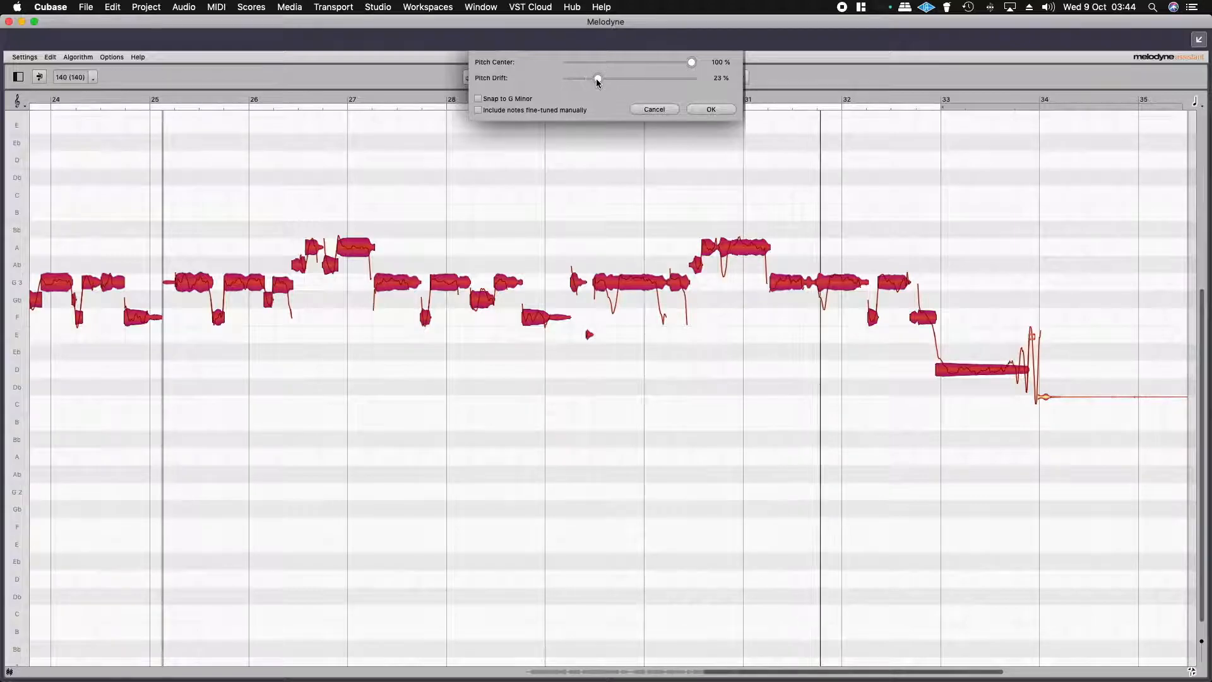
click(604, 79)
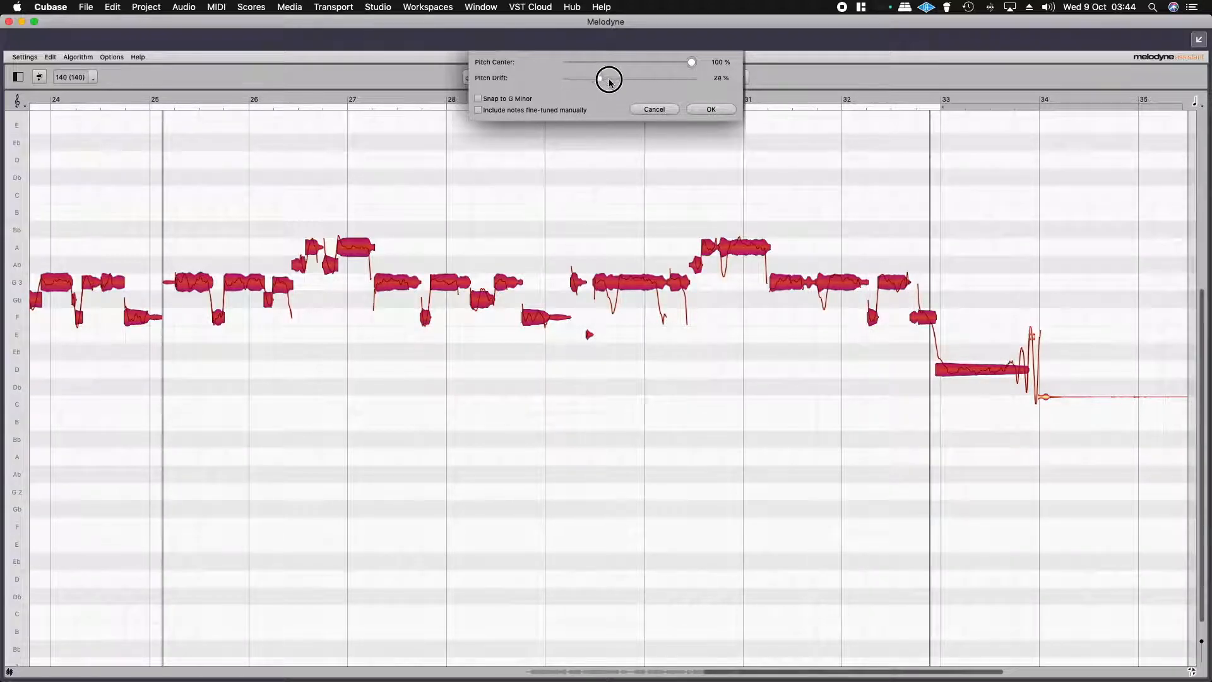
click(711, 109)
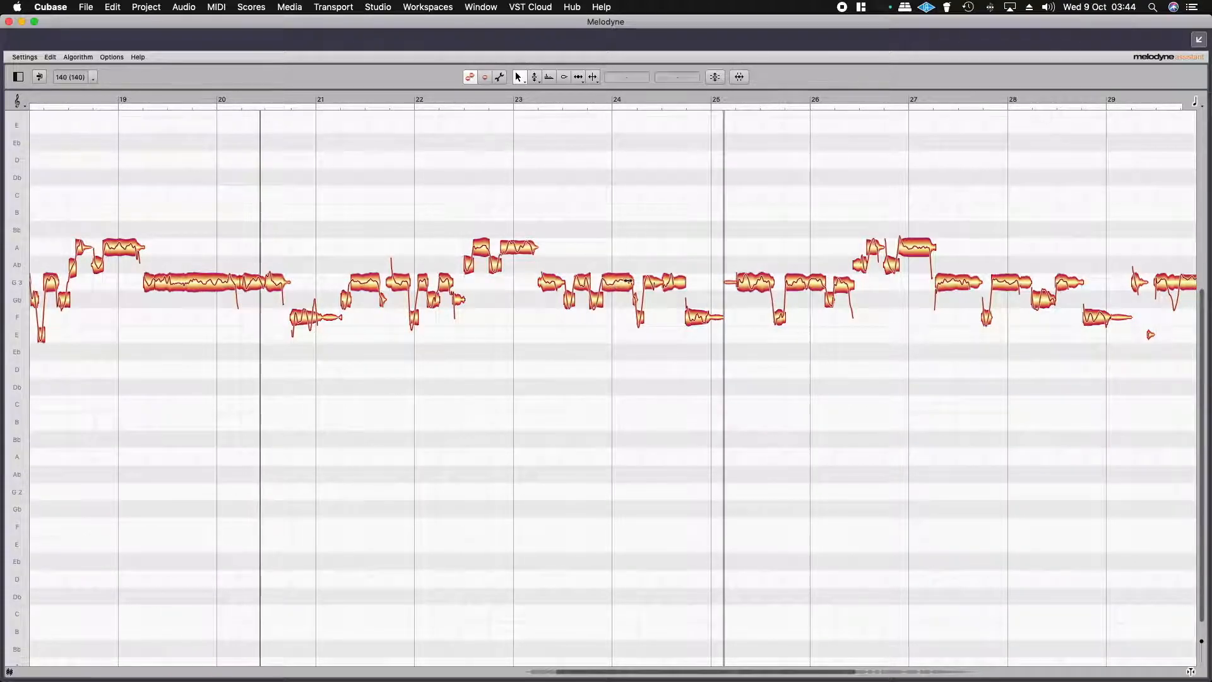
Separate the small dip in the G 3 note after bar 25 and the lower tail of the G 3 note midway through bar 24
click(749, 276)
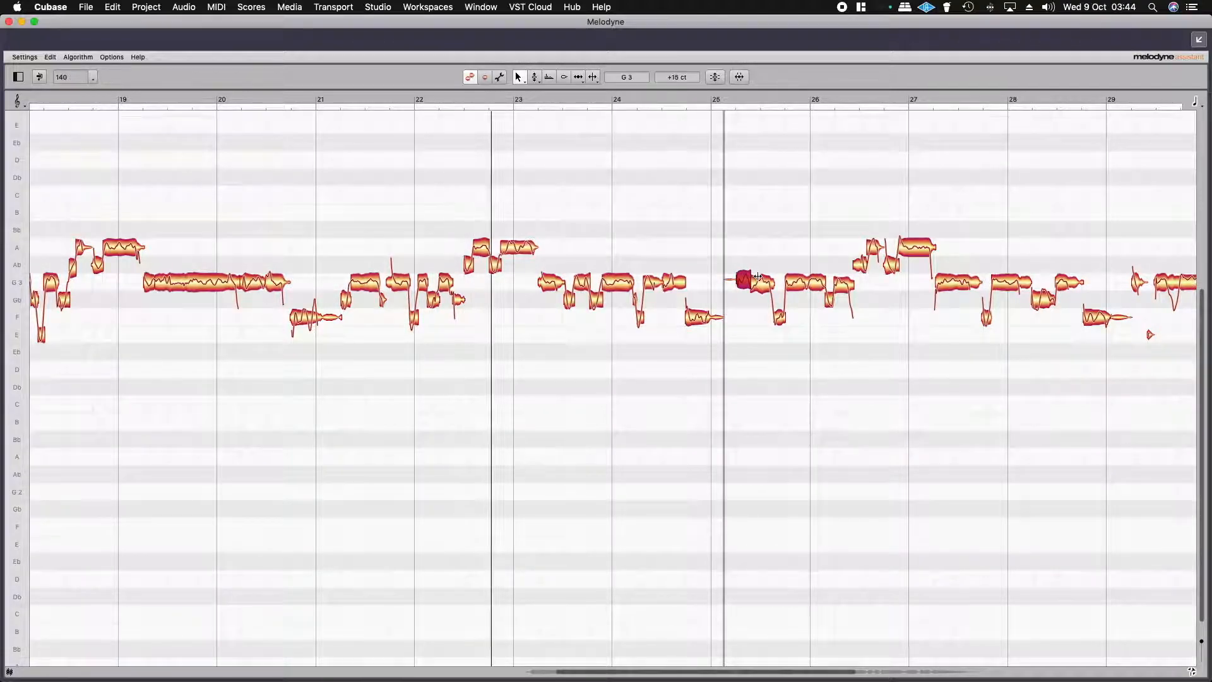
click(757, 277)
click(746, 281)
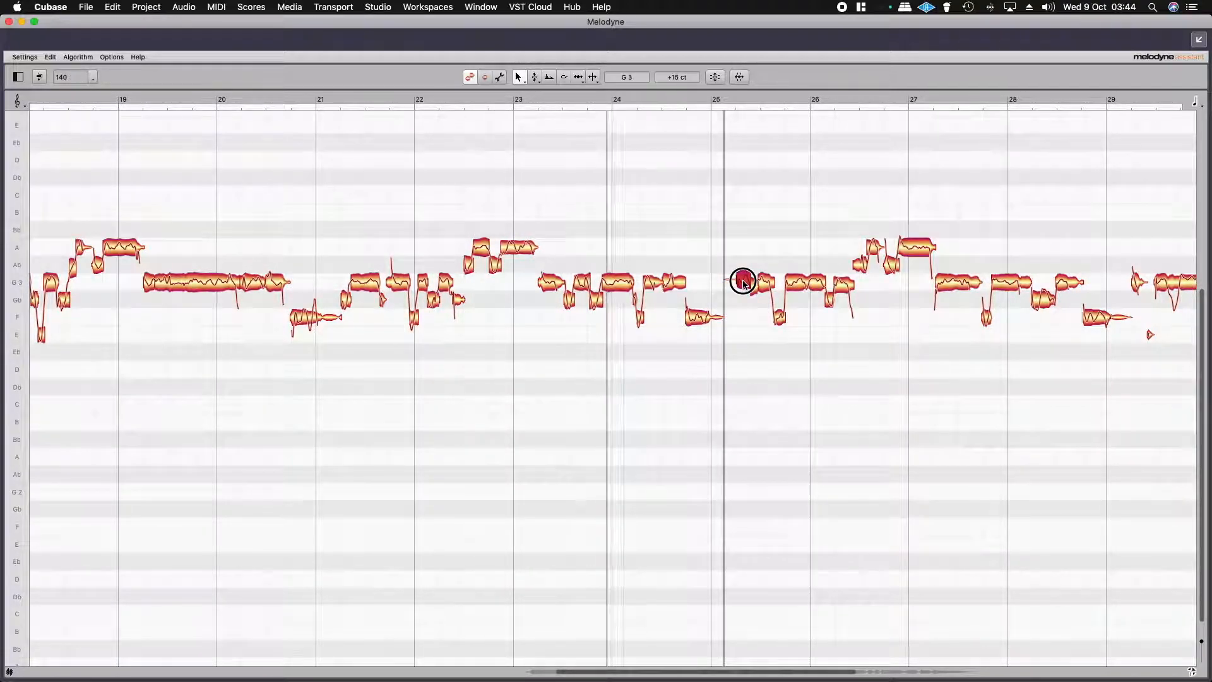
click(674, 275)
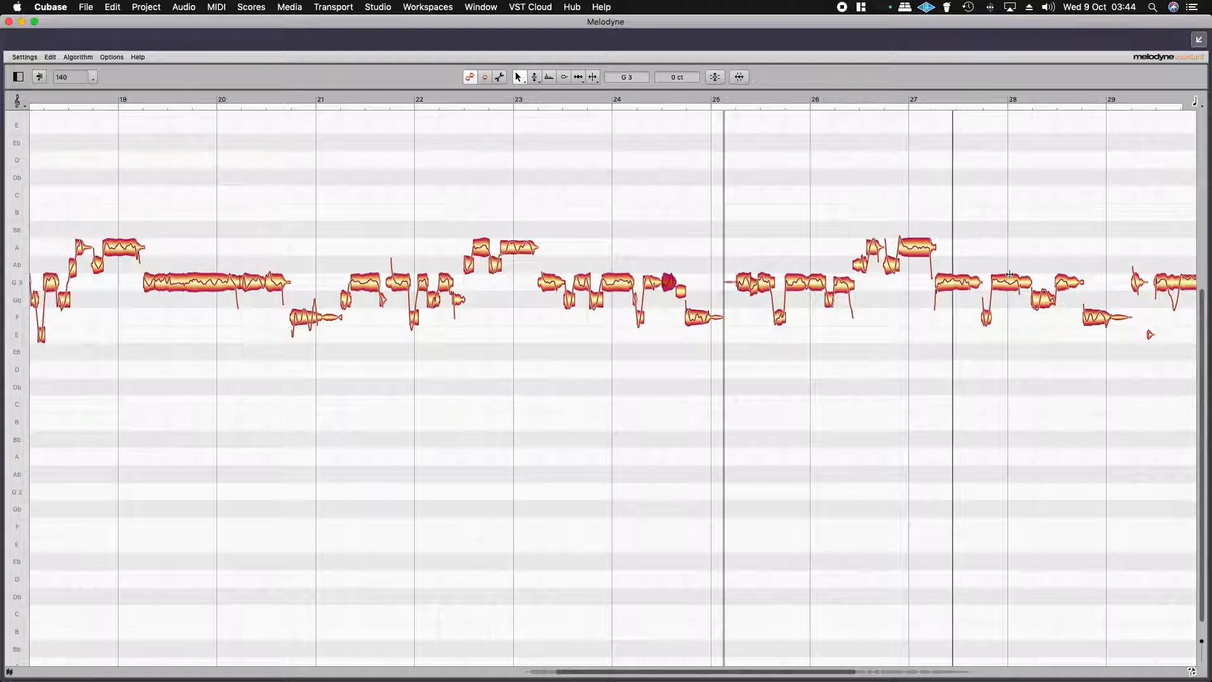
Split off the lower tails of the G 3 notes in bars 27 and 28 and isolate the dip midway through bar 29
click(971, 273)
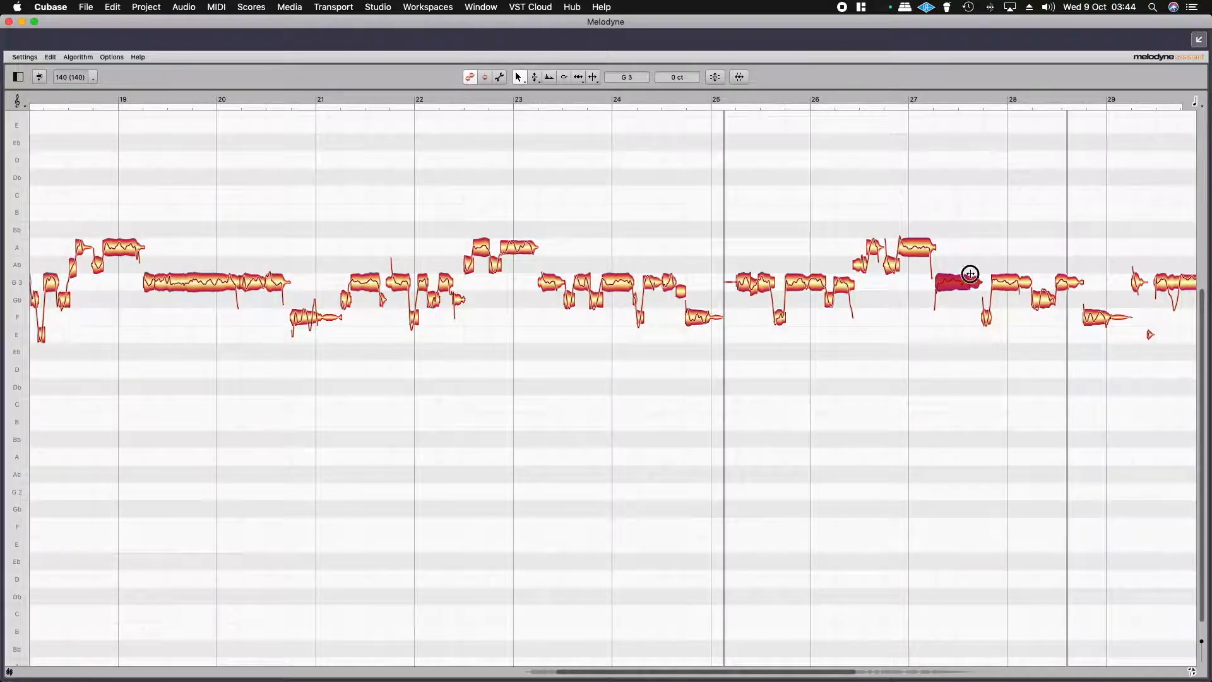
click(1018, 279)
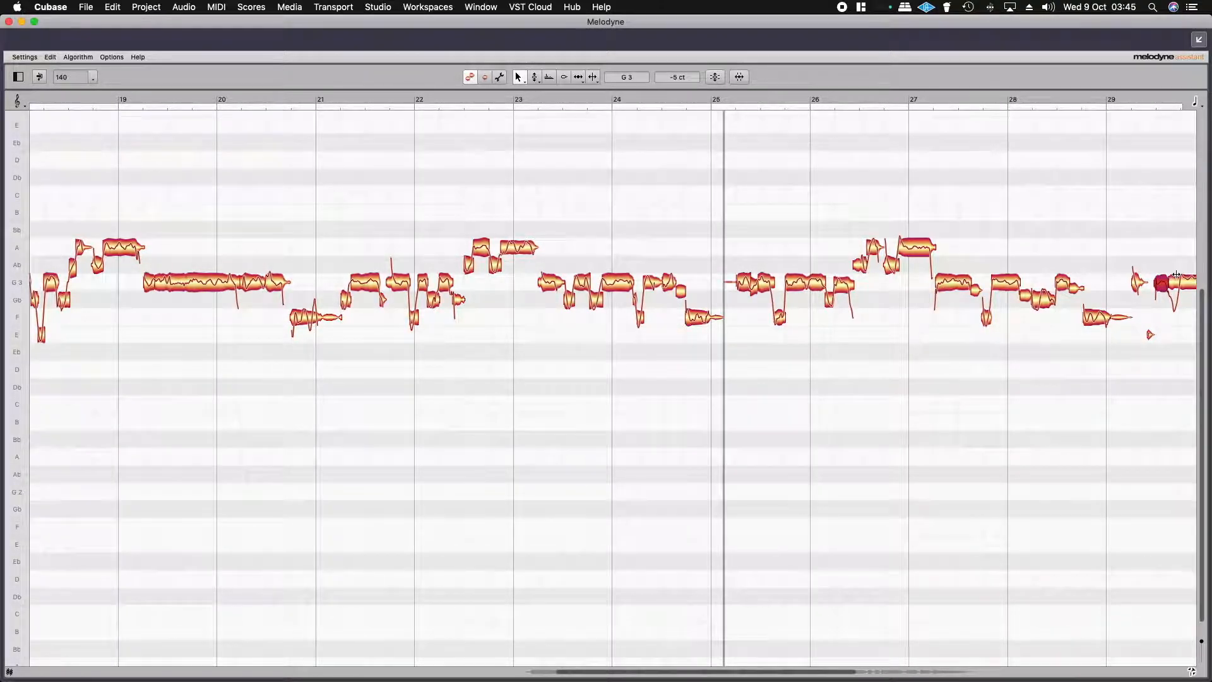
drag(1172, 307, 1164, 279)
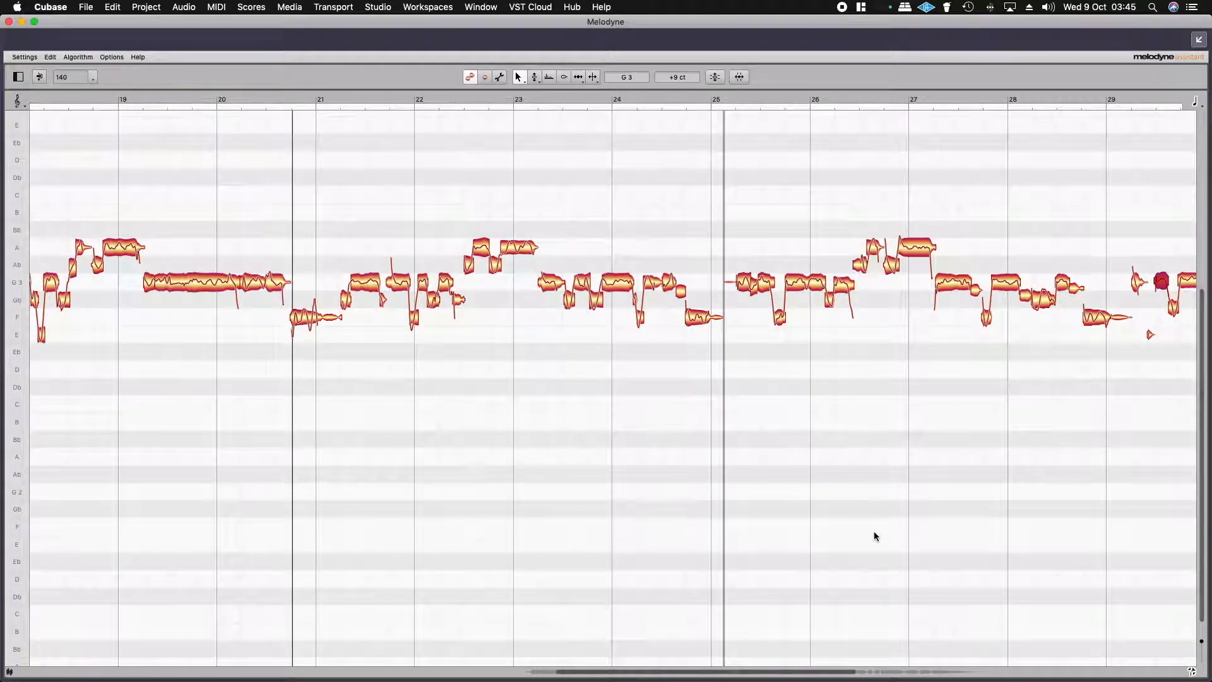
Separate the low tails of the two G 3 notes around bar 30 and the dip in the A 3 run before bar 31
drag(786, 671, 919, 670)
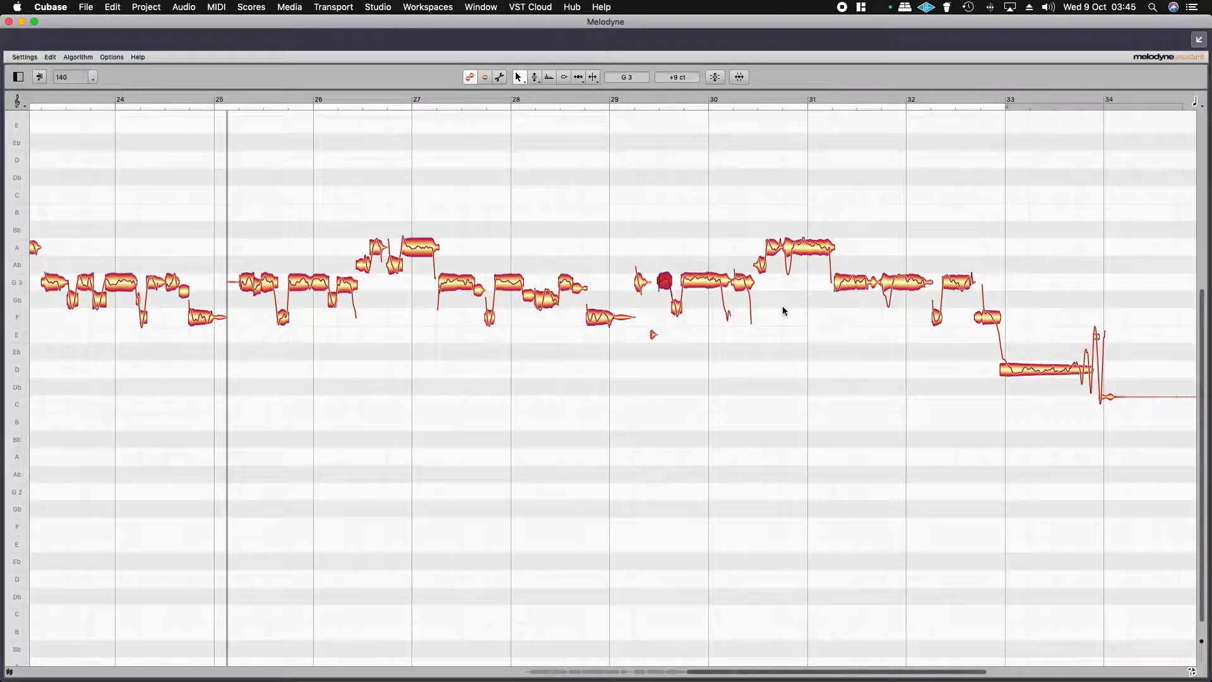
click(721, 274)
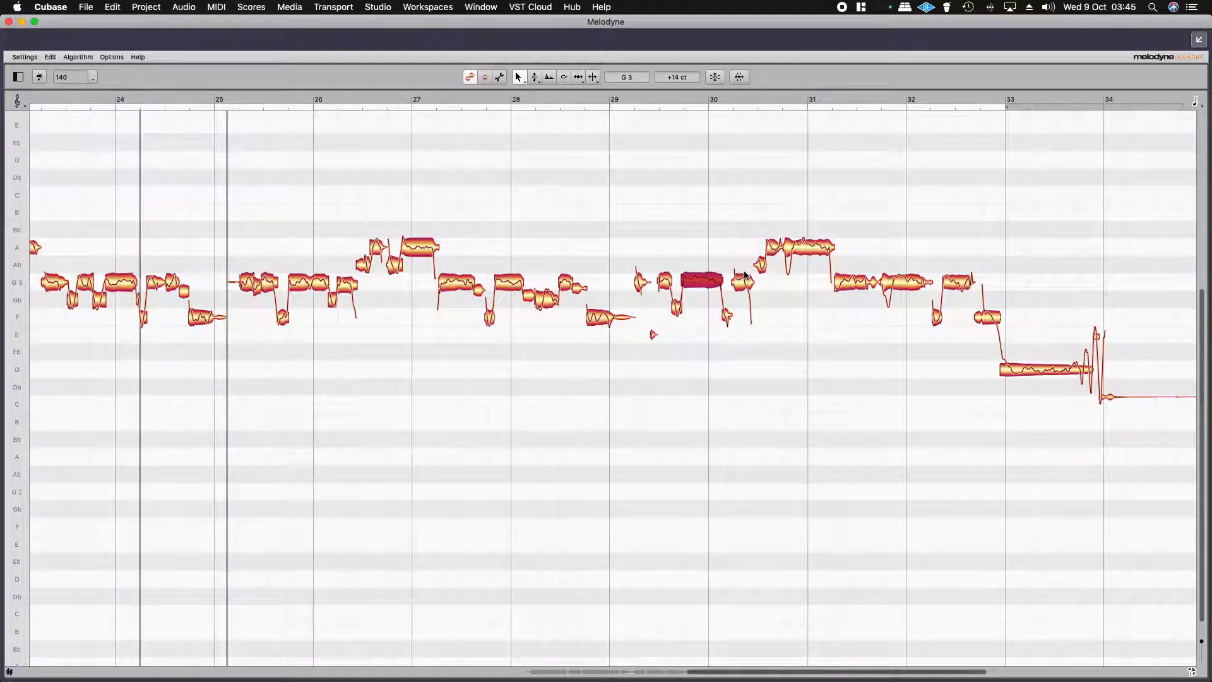
click(744, 277)
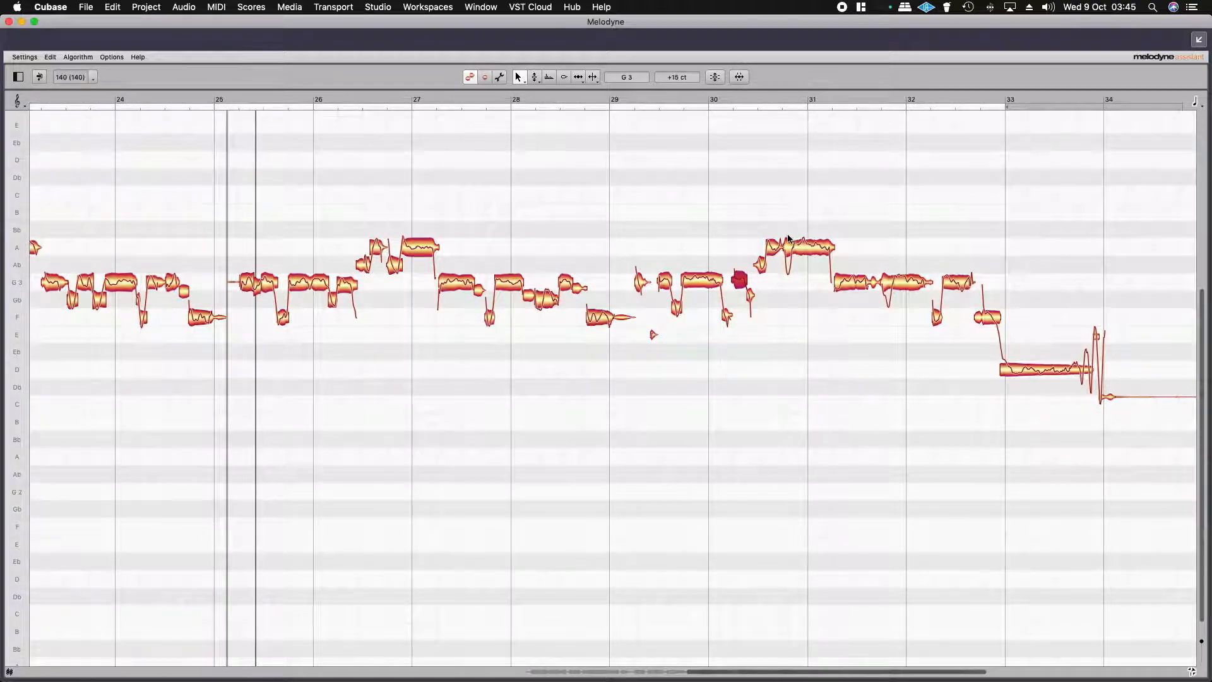
click(788, 270)
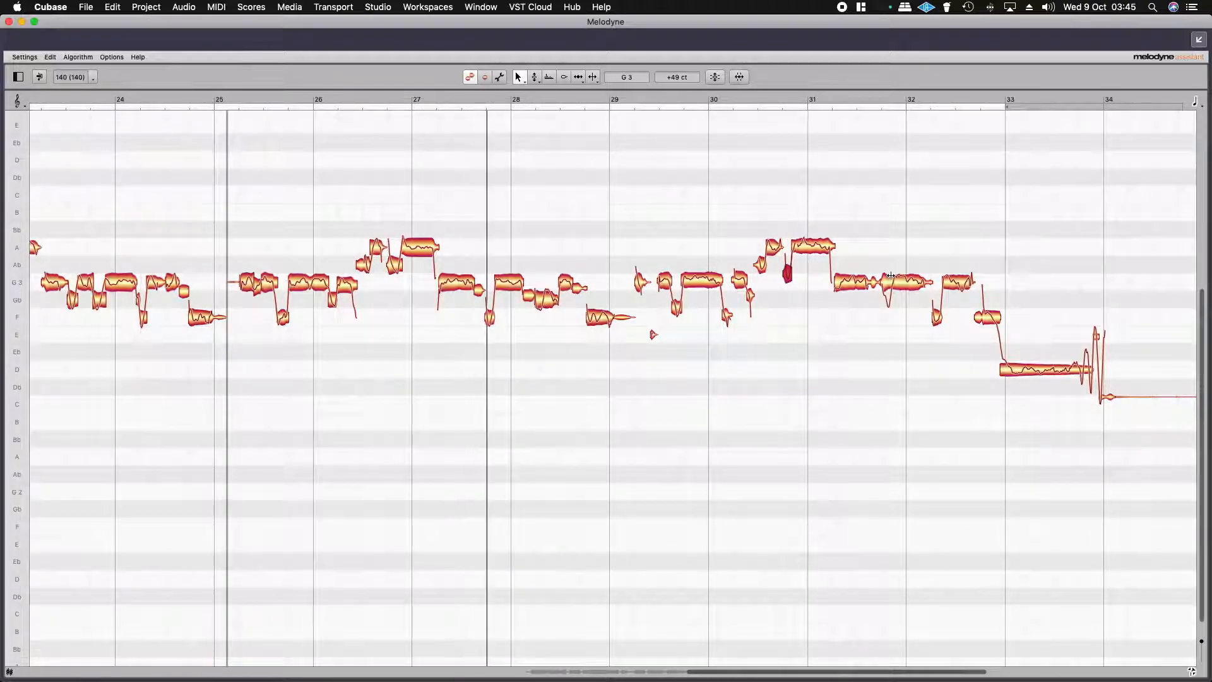
Isolate the dip in the G 3 note before bar 32 and split the low start off the Gb 3 note after bar 28
click(887, 300)
click(912, 276)
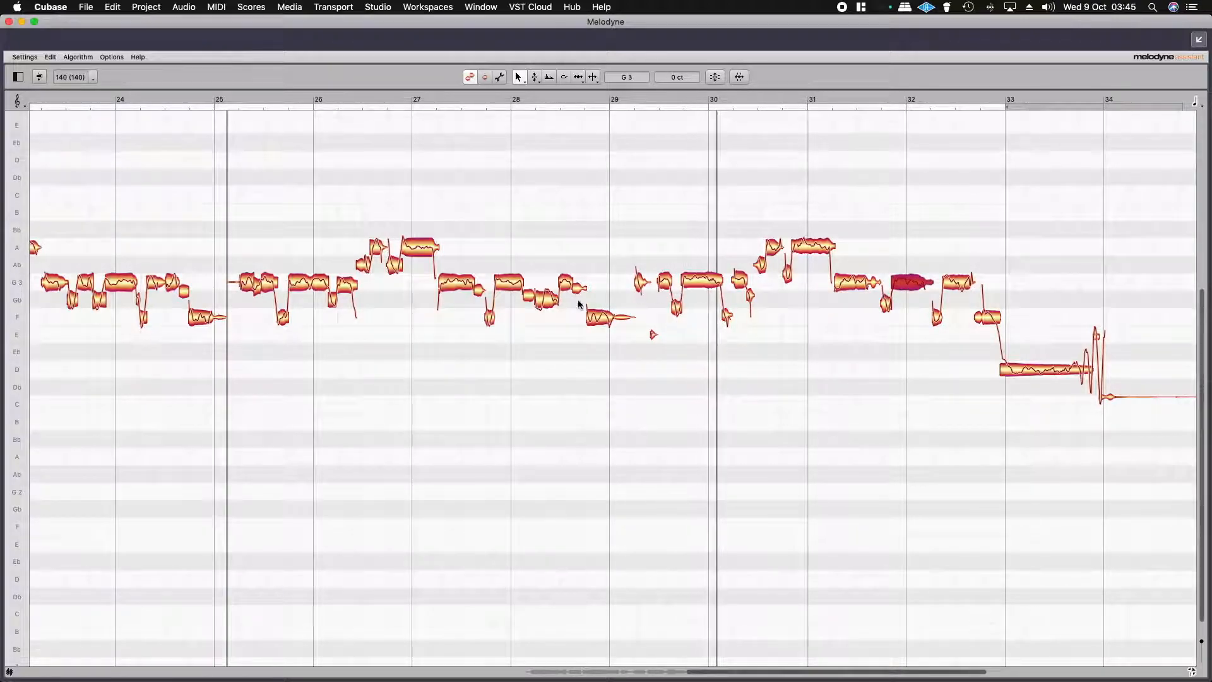
click(540, 304)
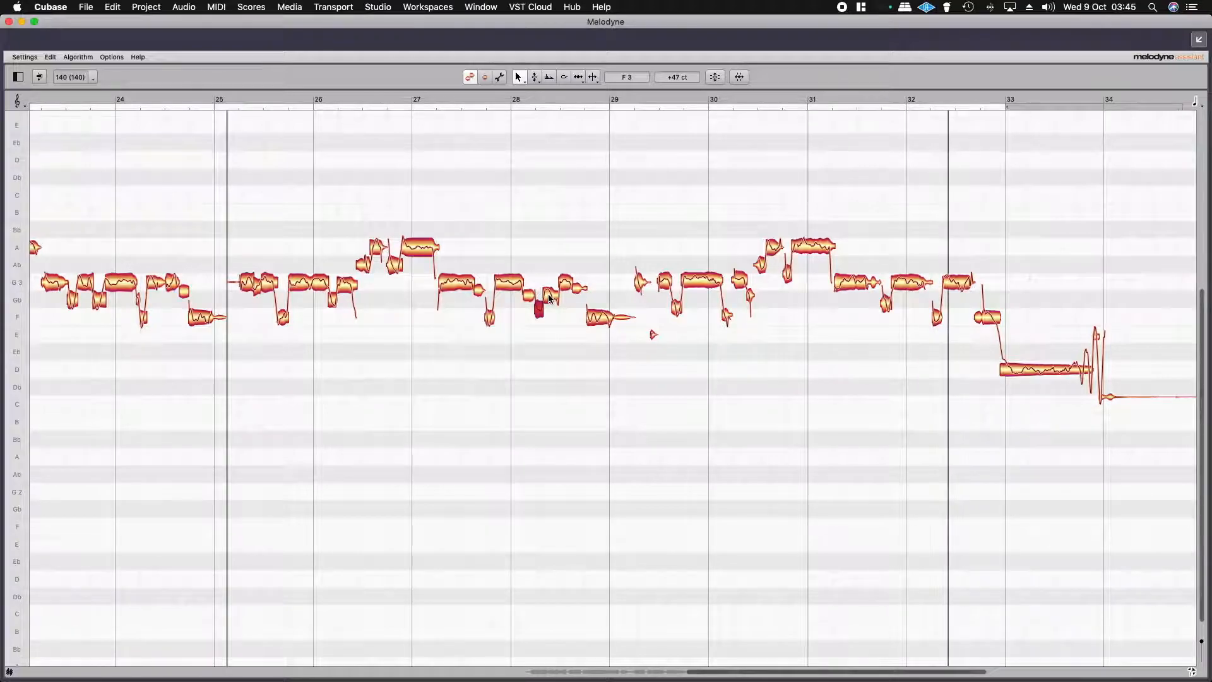
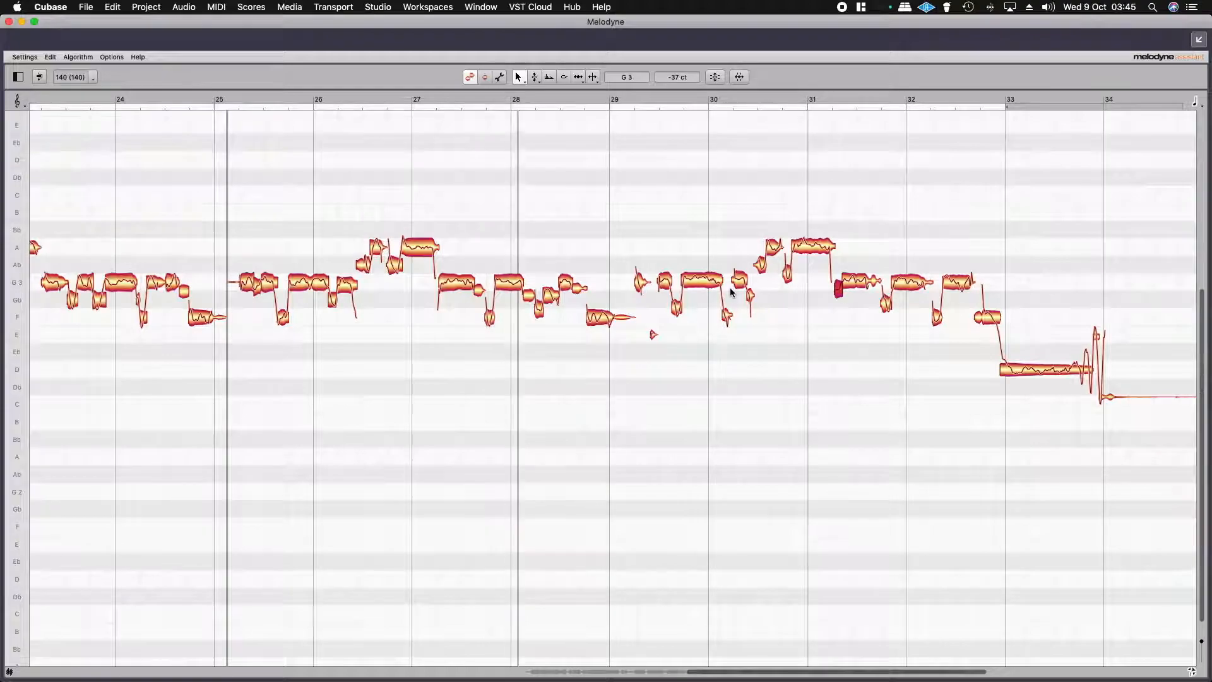
Raise the two short adjacent notes just after bar 28 to G 3, auditioning the phrase from around bars 26 to 27
click(541, 297)
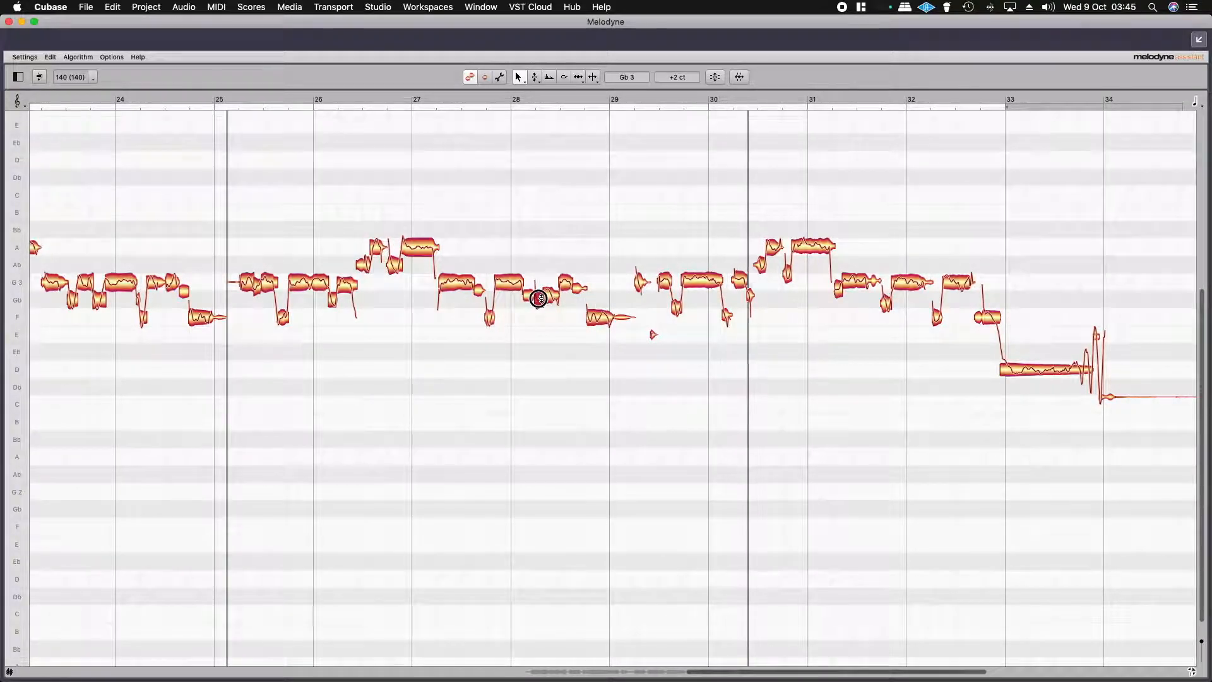
click(409, 95)
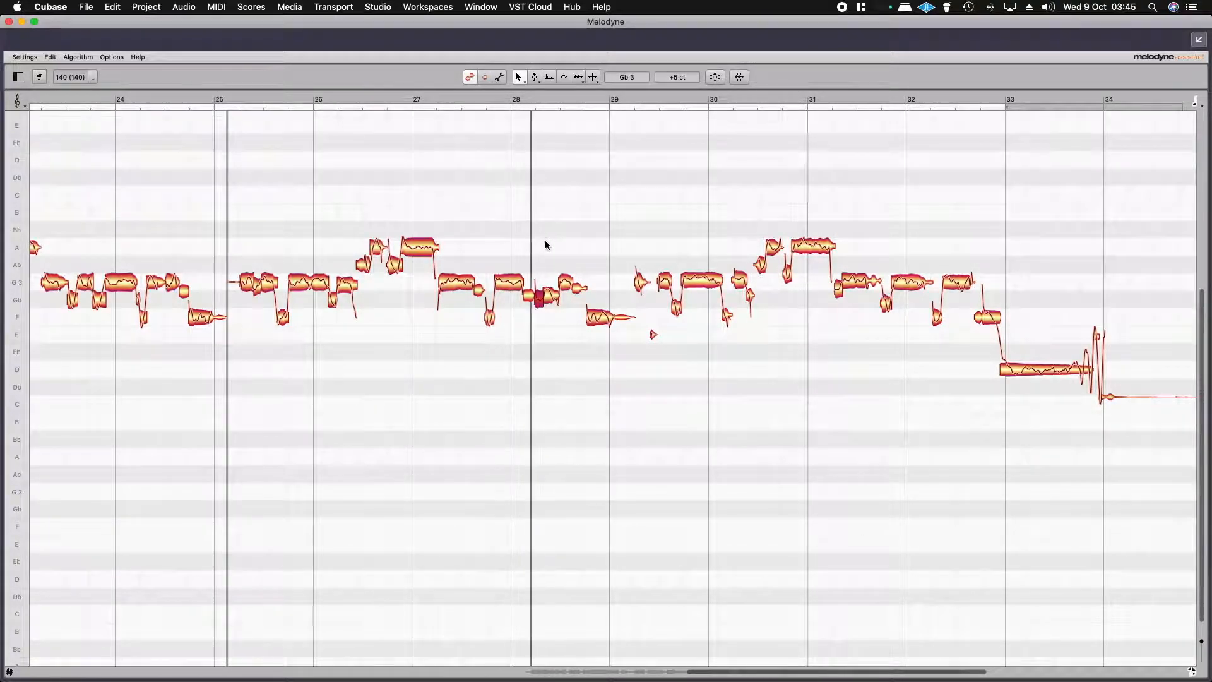
drag(538, 297, 538, 280)
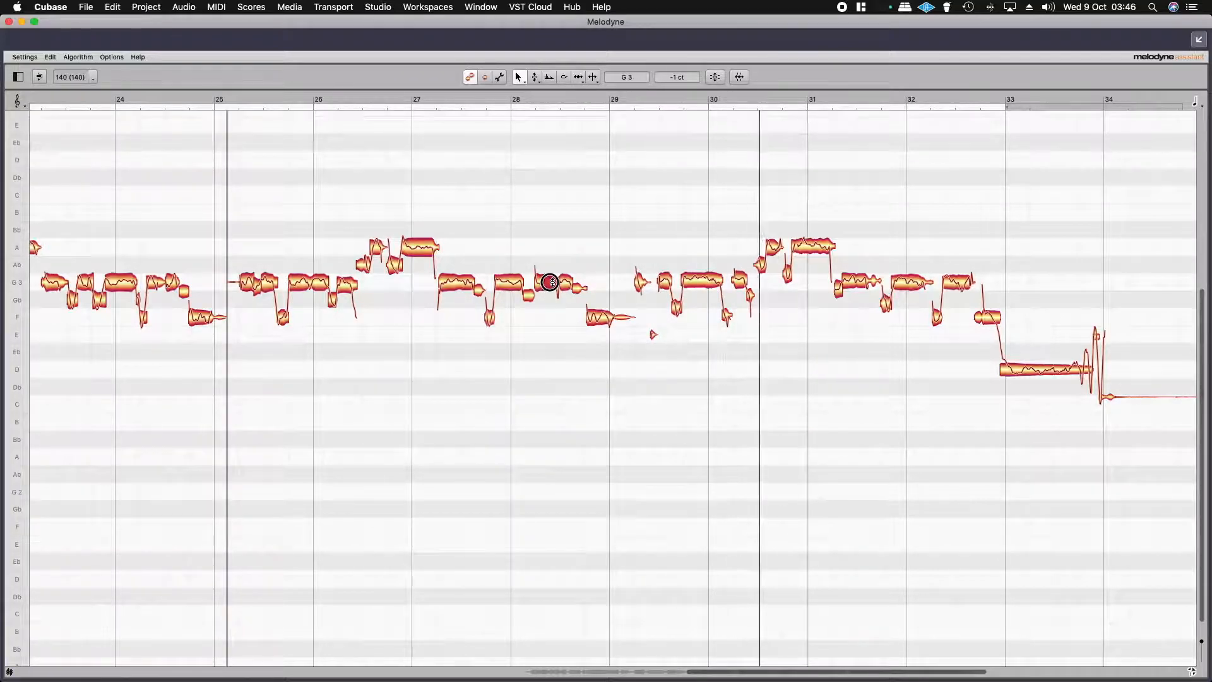
click(366, 99)
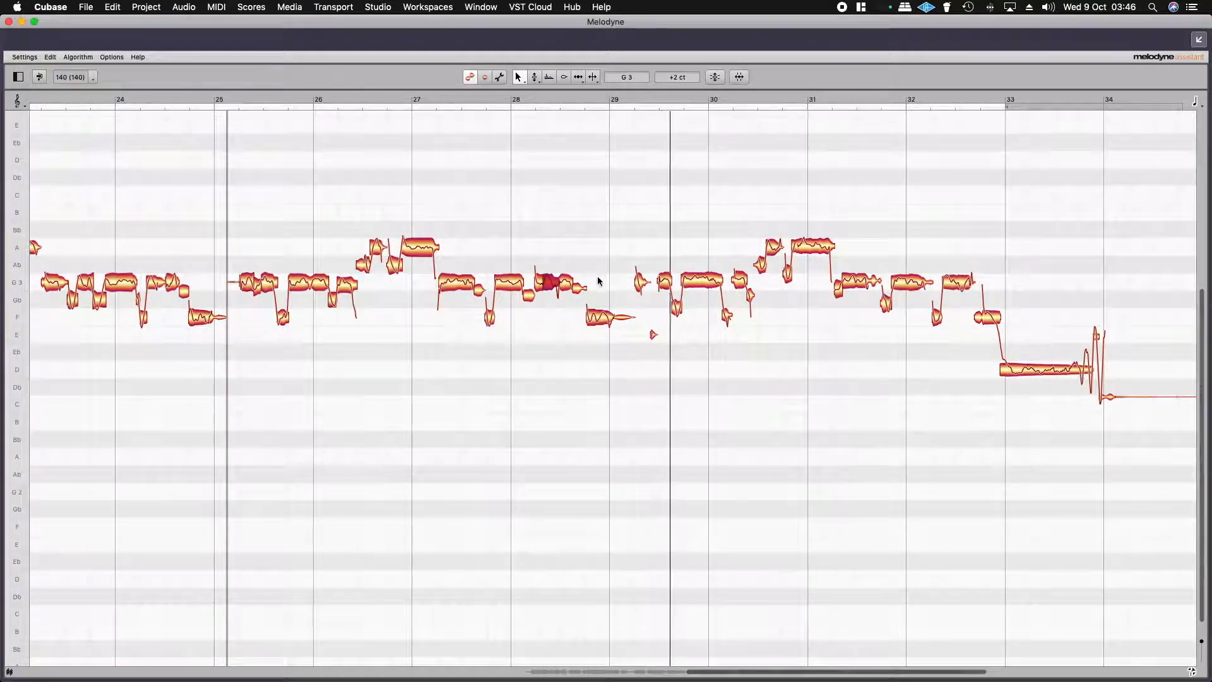
Lower the first of the two short notes after bar 28 to Gb 3 and replay the phrase from just before bar 27
click(613, 309)
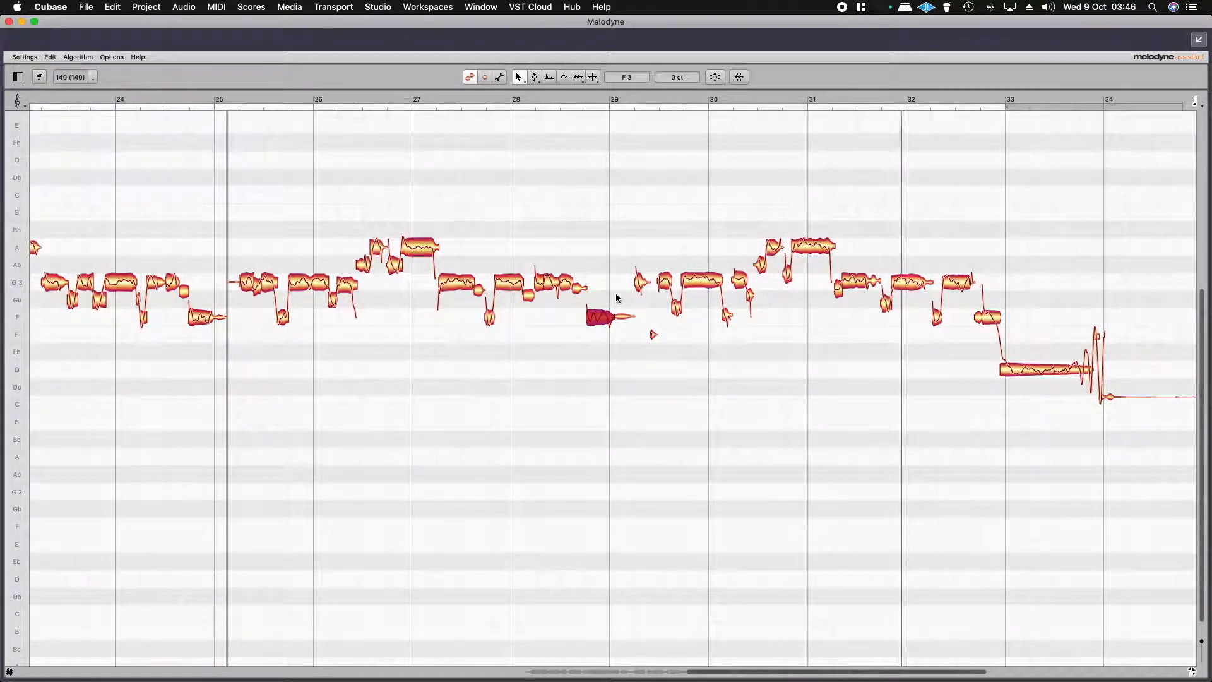
click(540, 287)
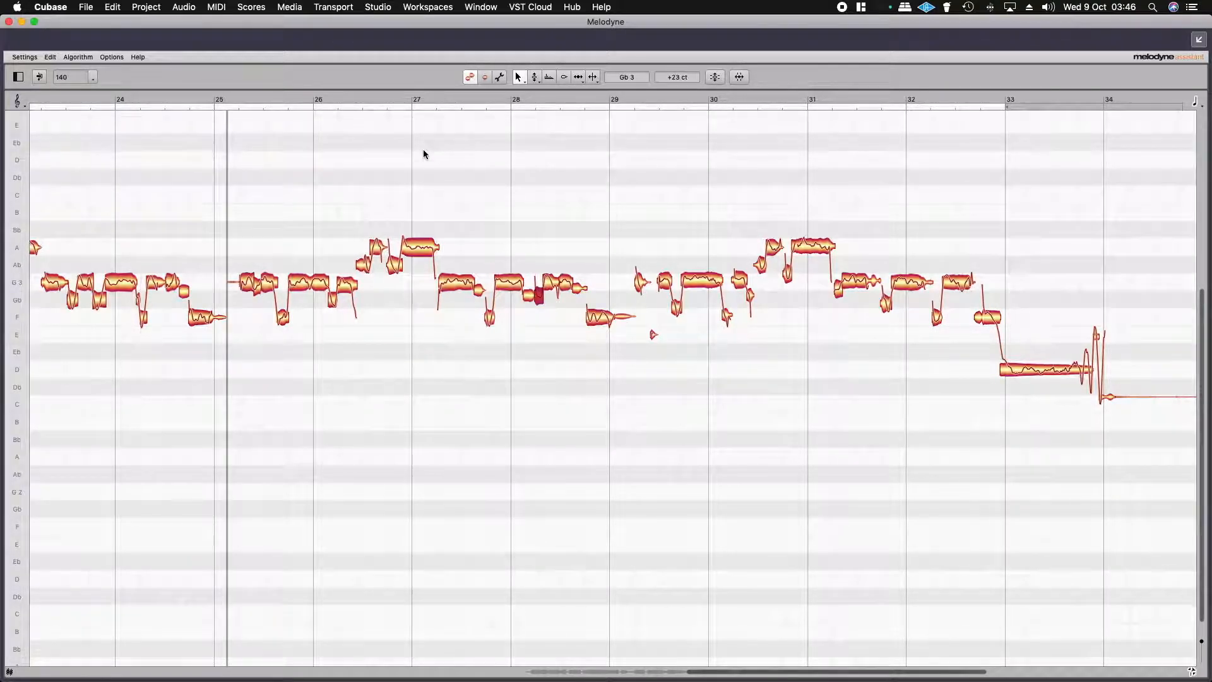
click(398, 96)
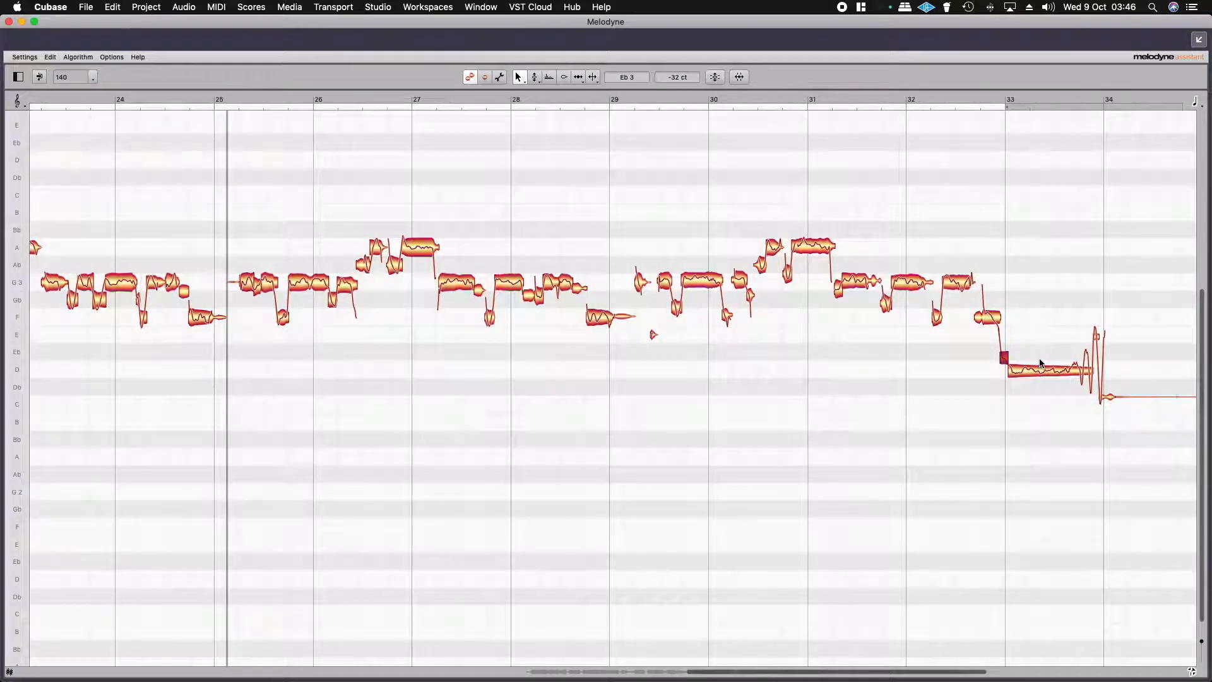
Close the detached editor window and move the project's cycle range to bars 33 to 49
click(10, 22)
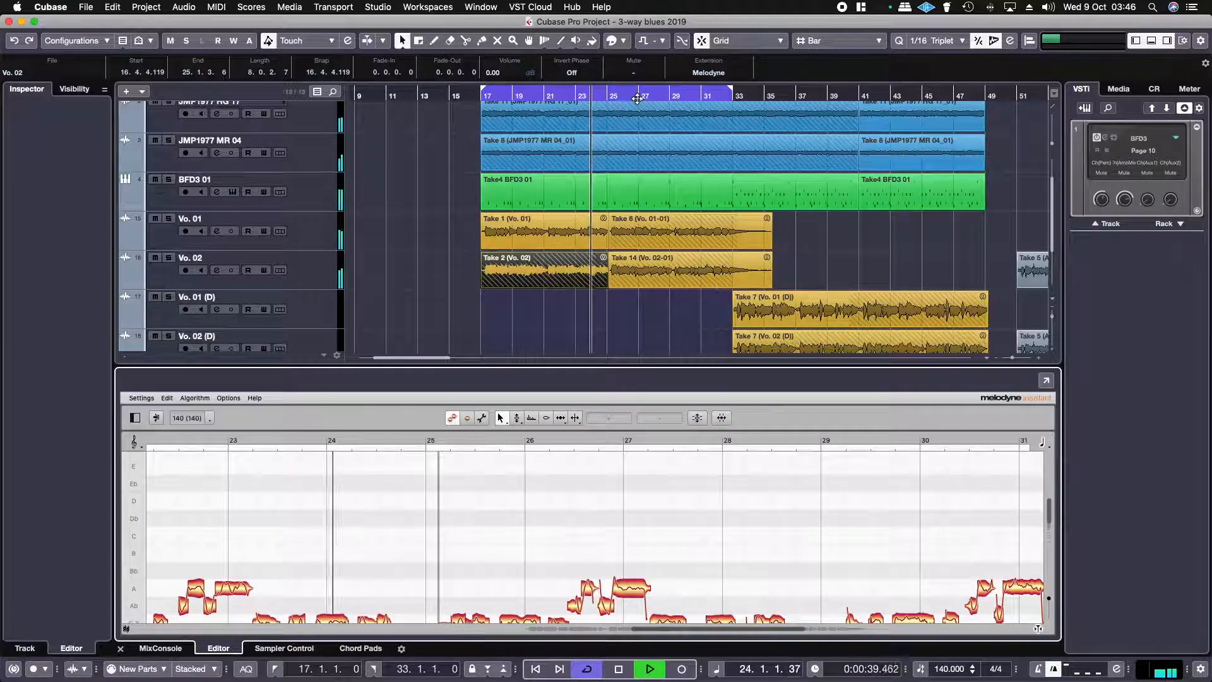
drag(637, 98, 857, 94)
Open the Take 7 (Vo. 01 (D)) clip in the pitch editor and detach that editor into its own window
scroll(822, 216, down, 3)
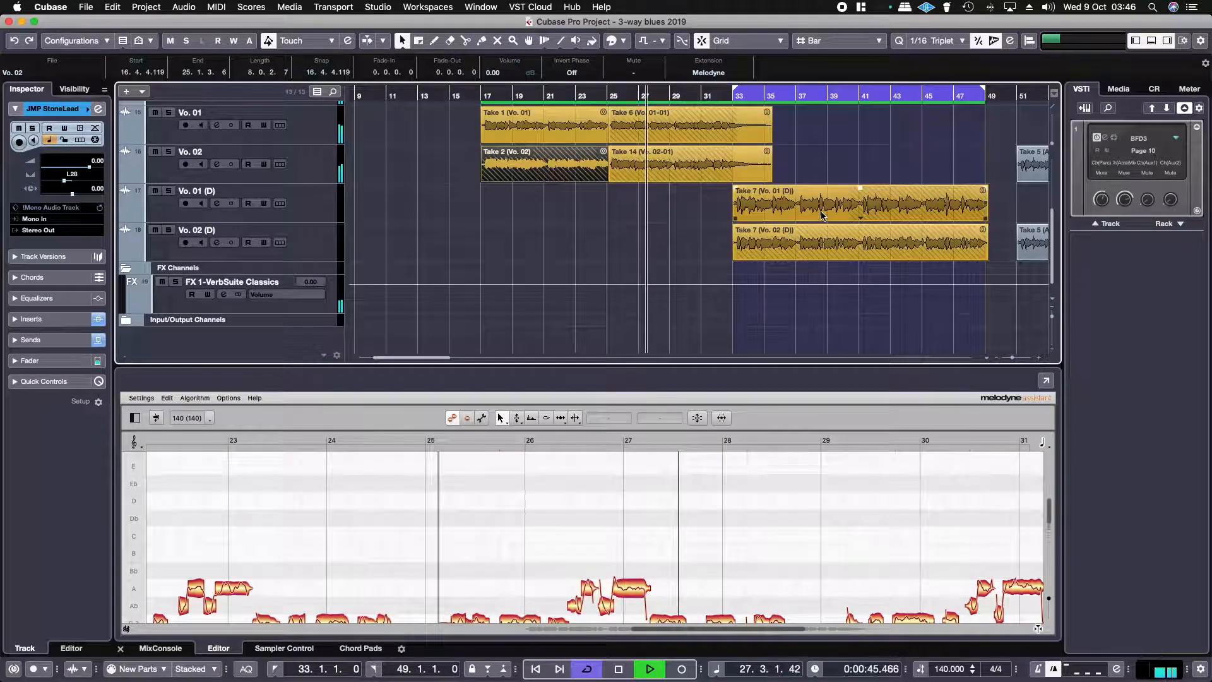
click(822, 215)
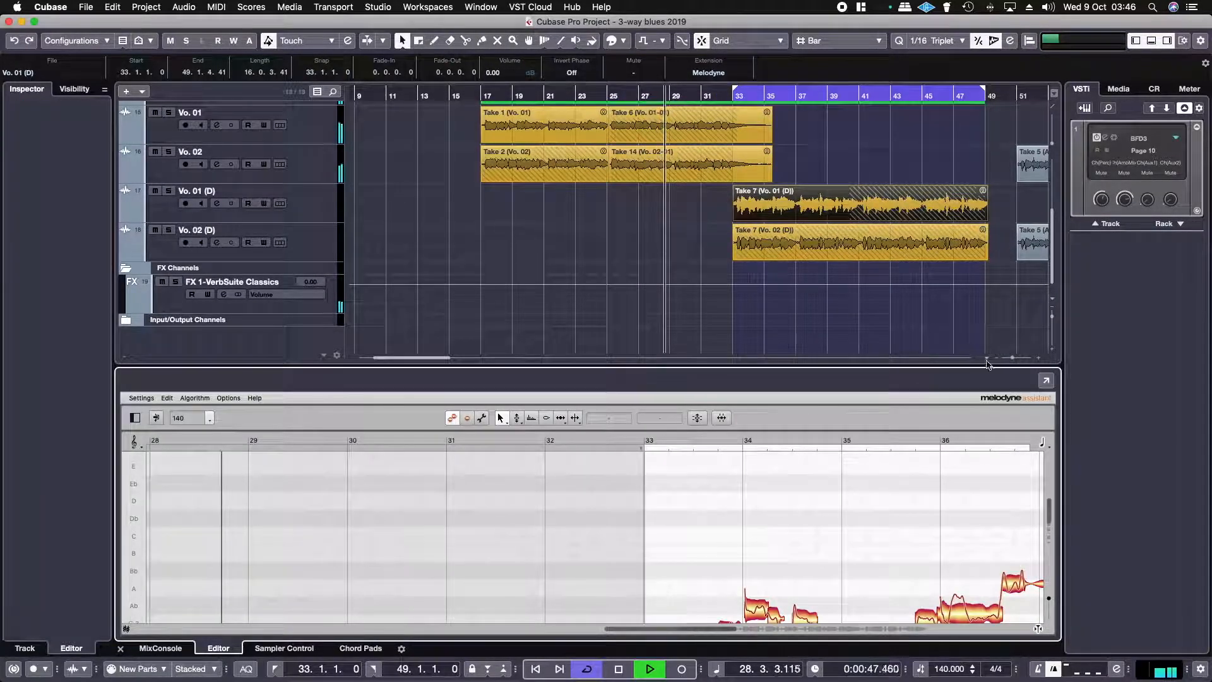
click(1046, 380)
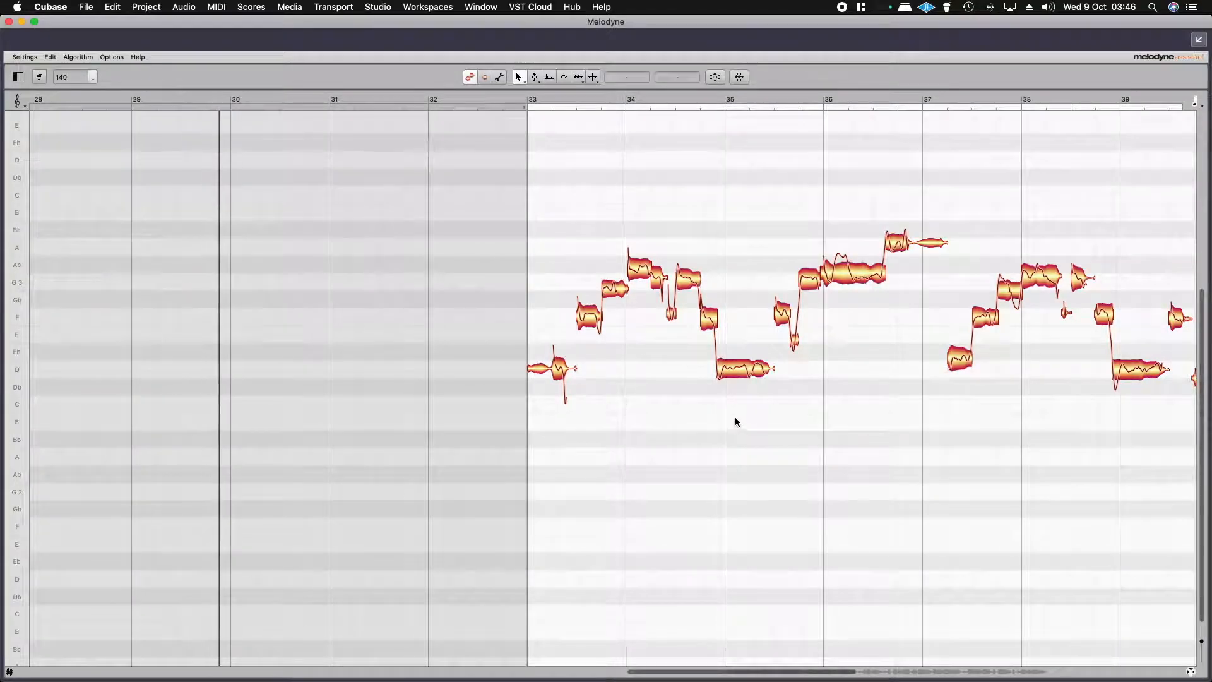
Raise the quiet opening note at bar 33 to about Eb 3 and leave the notes deselected
drag(549, 361, 544, 344)
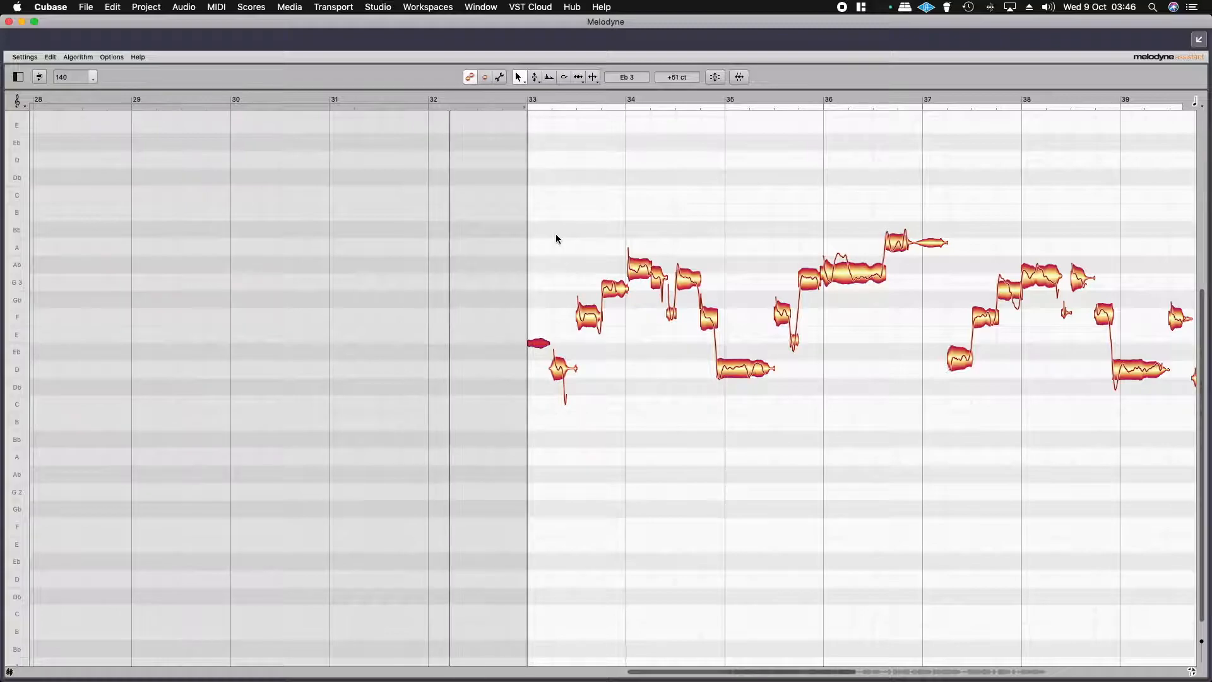
drag(558, 225, 851, 339)
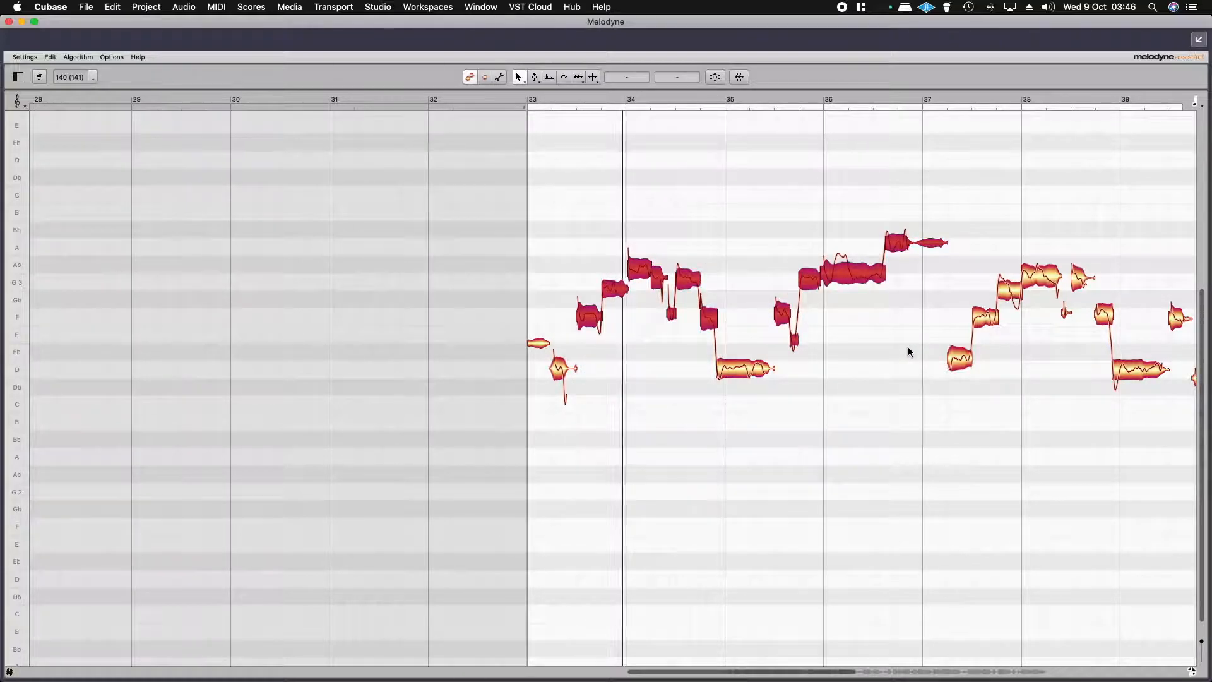
click(629, 241)
Separate the long note after bar 36 at two points, and split the notes around bars 38 and 39 where their pitch changes
click(833, 264)
double_click(833, 264)
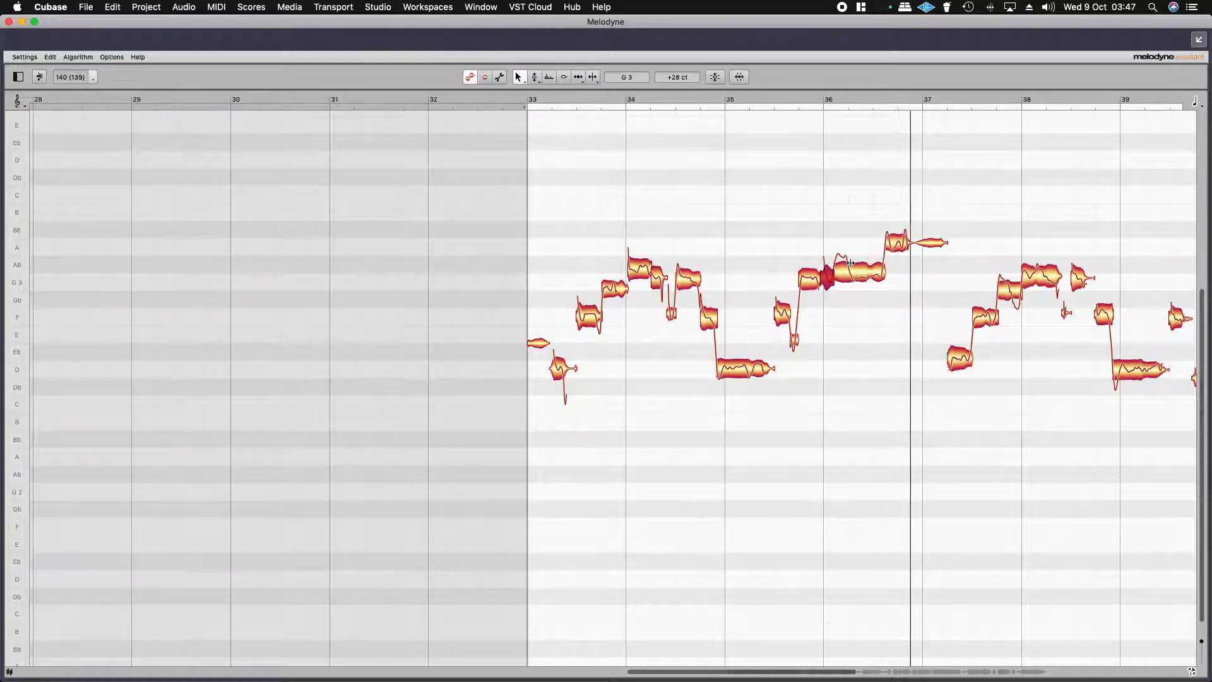
double_click(850, 262)
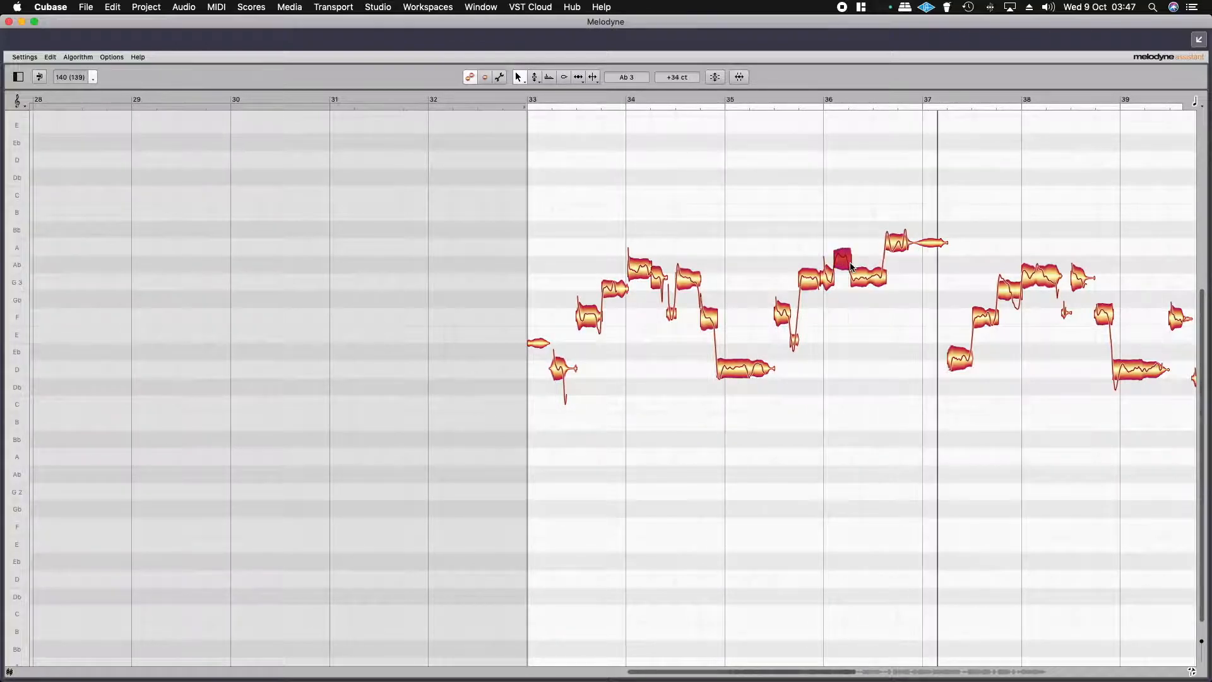
double_click(1010, 281)
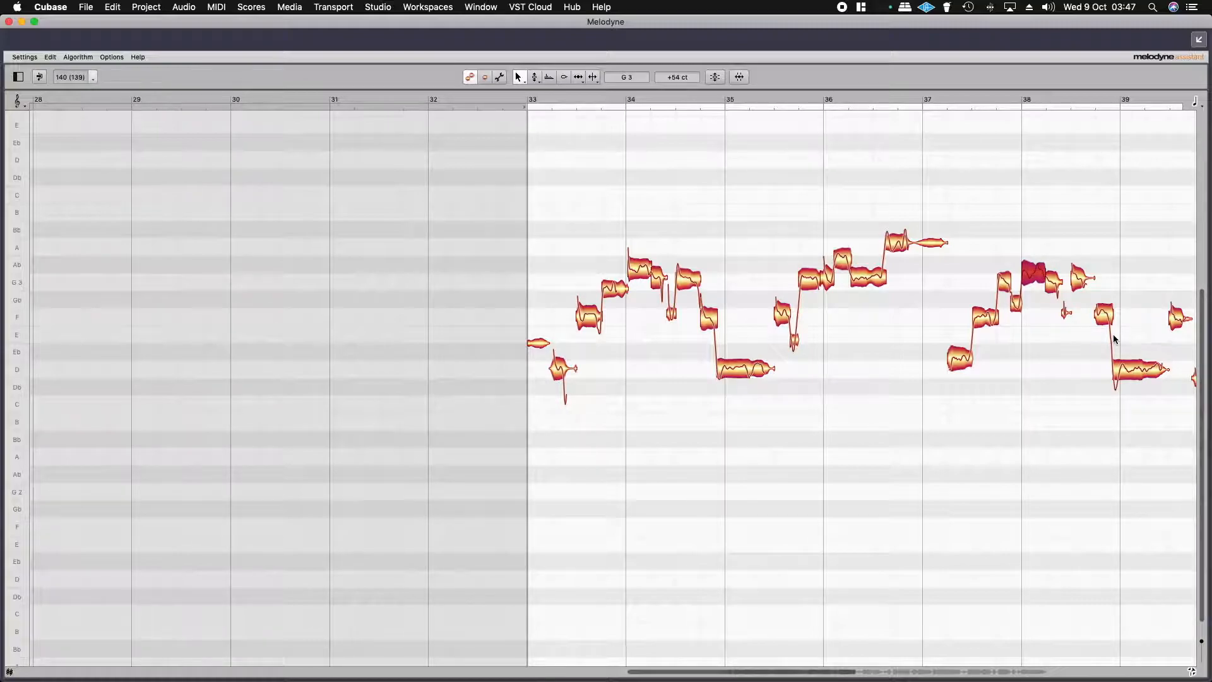
click(1122, 361)
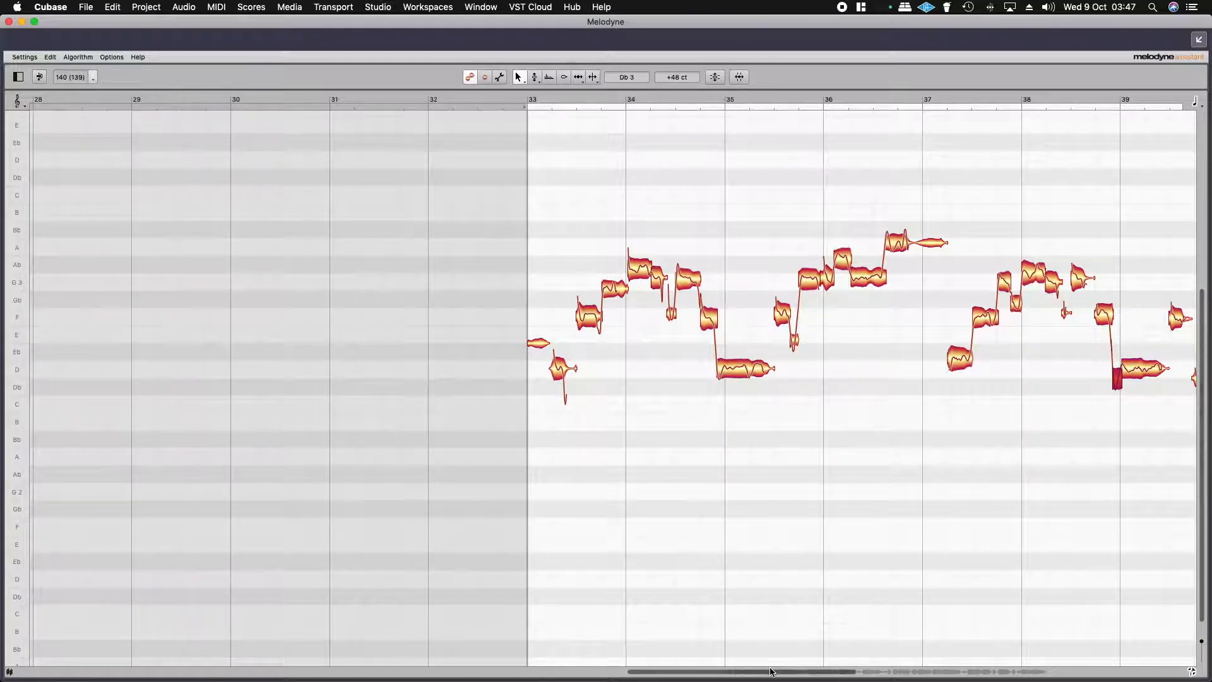
Split the long note after bar 44 into three parts and separate the note after bar 45 at its pitch changes
drag(770, 675, 952, 668)
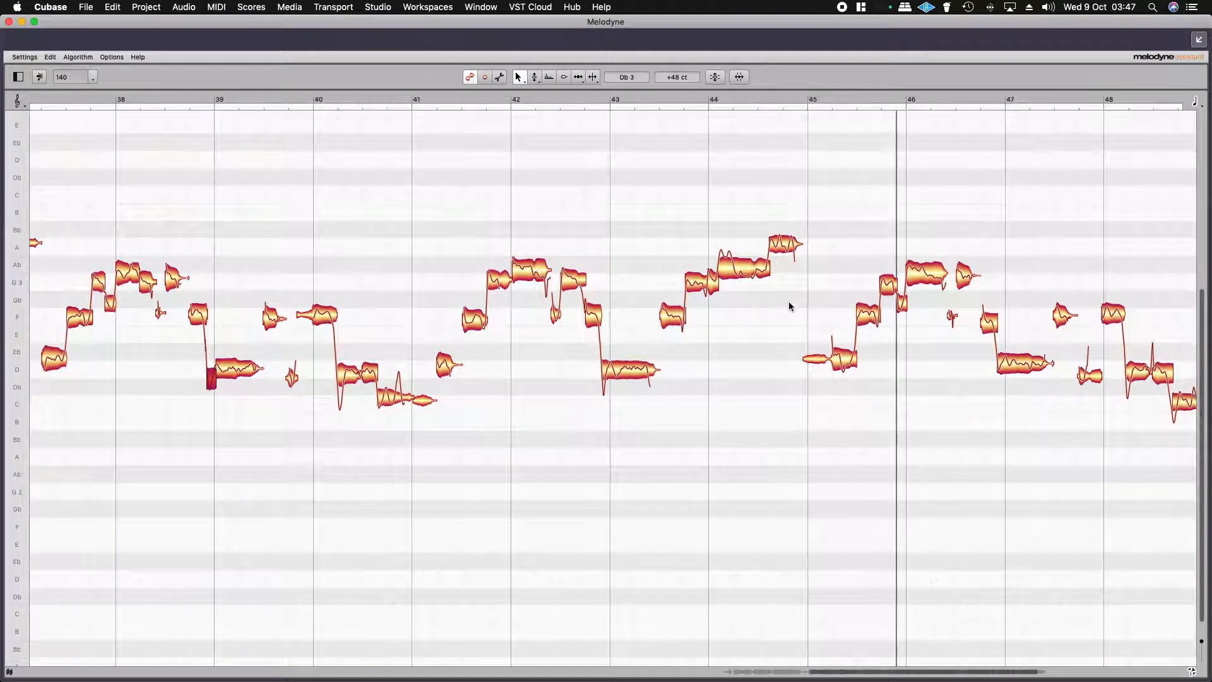
double_click(735, 260)
click(757, 264)
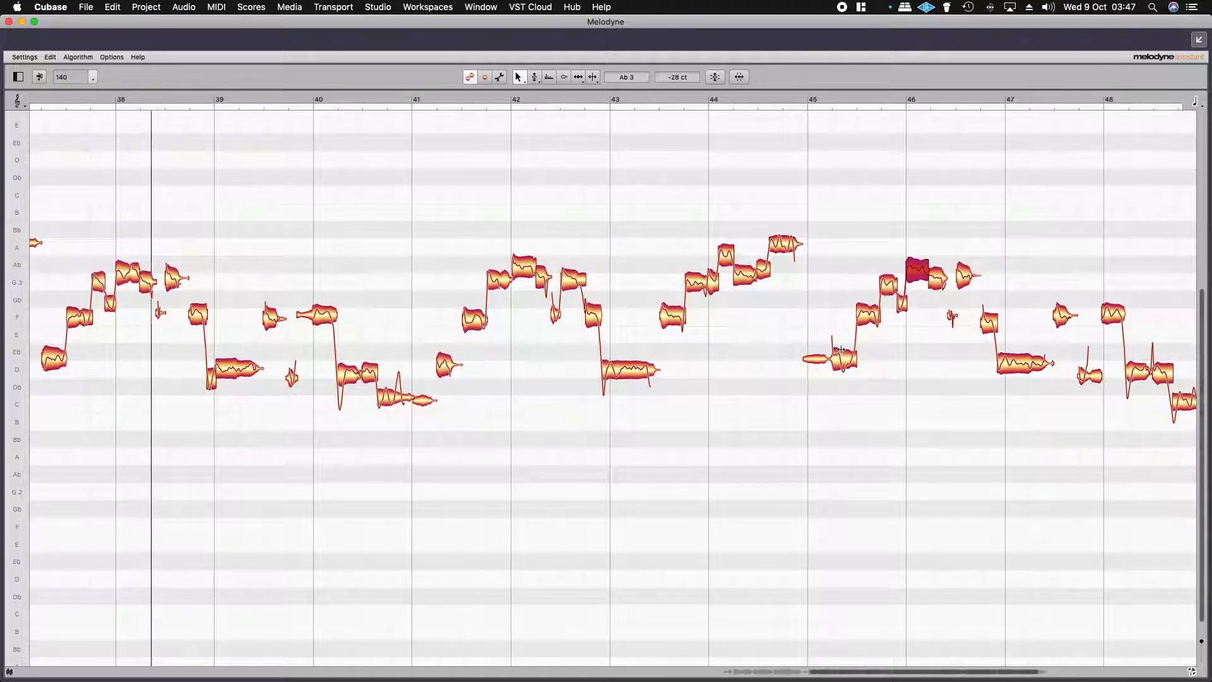
click(842, 349)
click(849, 356)
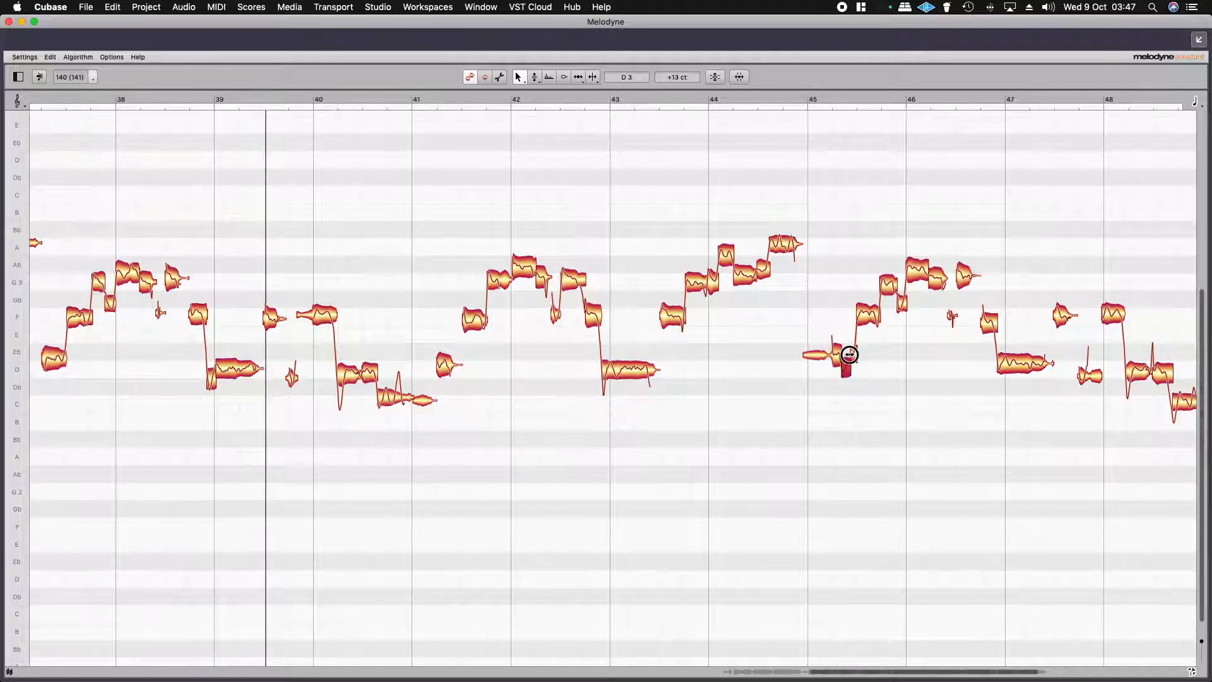
Separate the low beginning of the note shortly after bar 48
drag(868, 675, 934, 671)
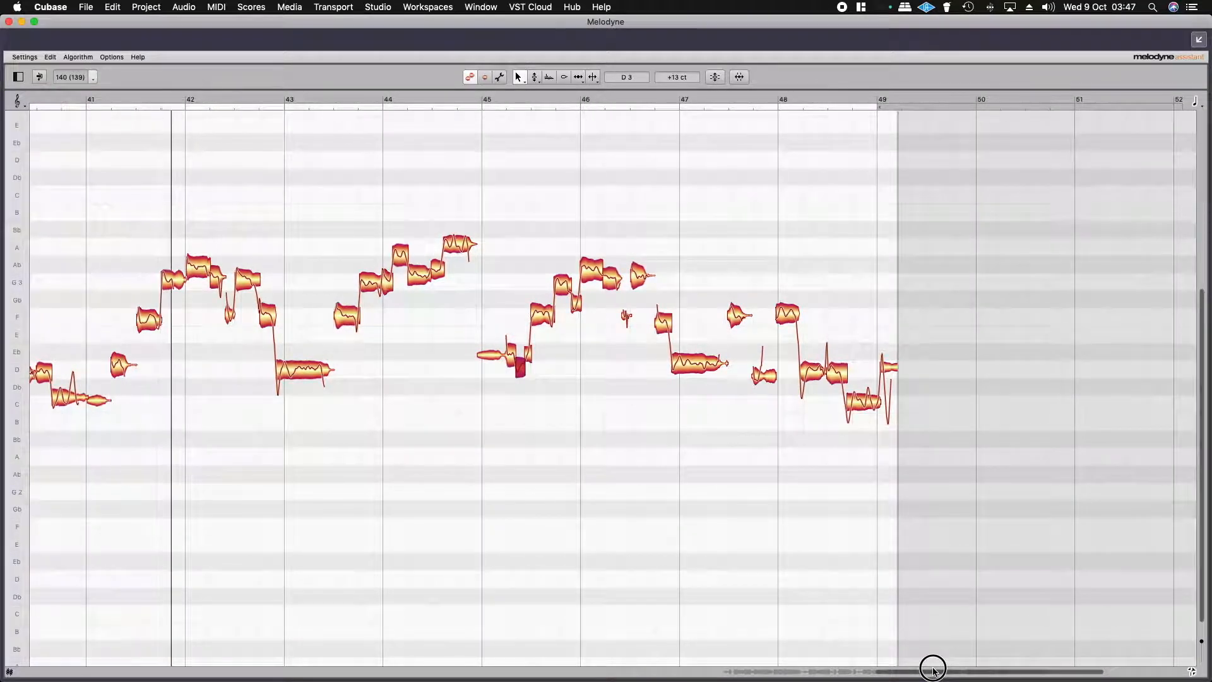
click(808, 365)
double_click(808, 365)
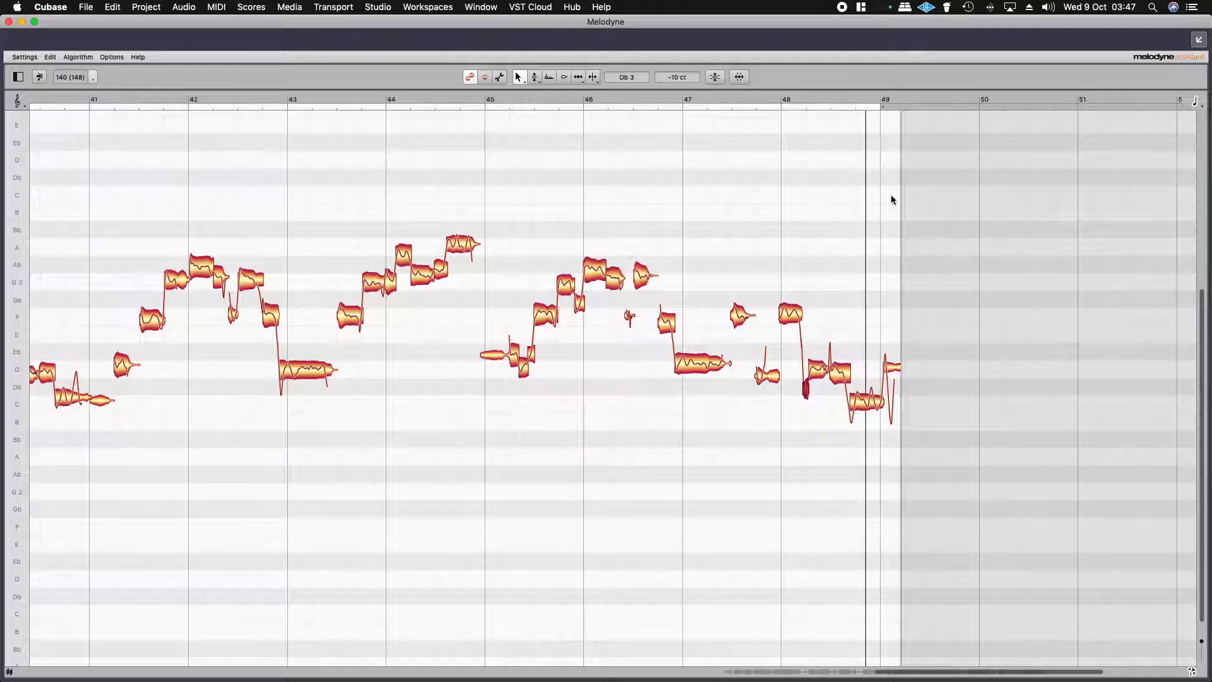
Correct the pitch of all notes in the clip with Pitch Center at 100 % and a raised Pitch Drift amount
drag(892, 196, 381, 459)
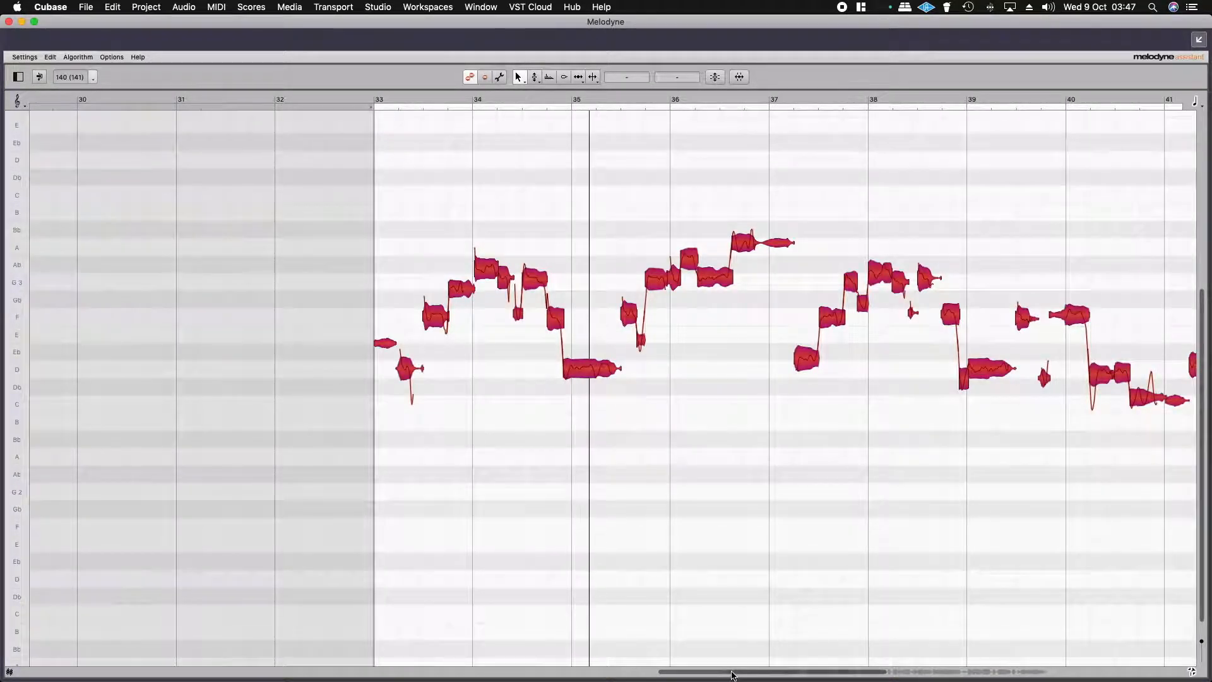
drag(395, 221, 1016, 408)
click(714, 76)
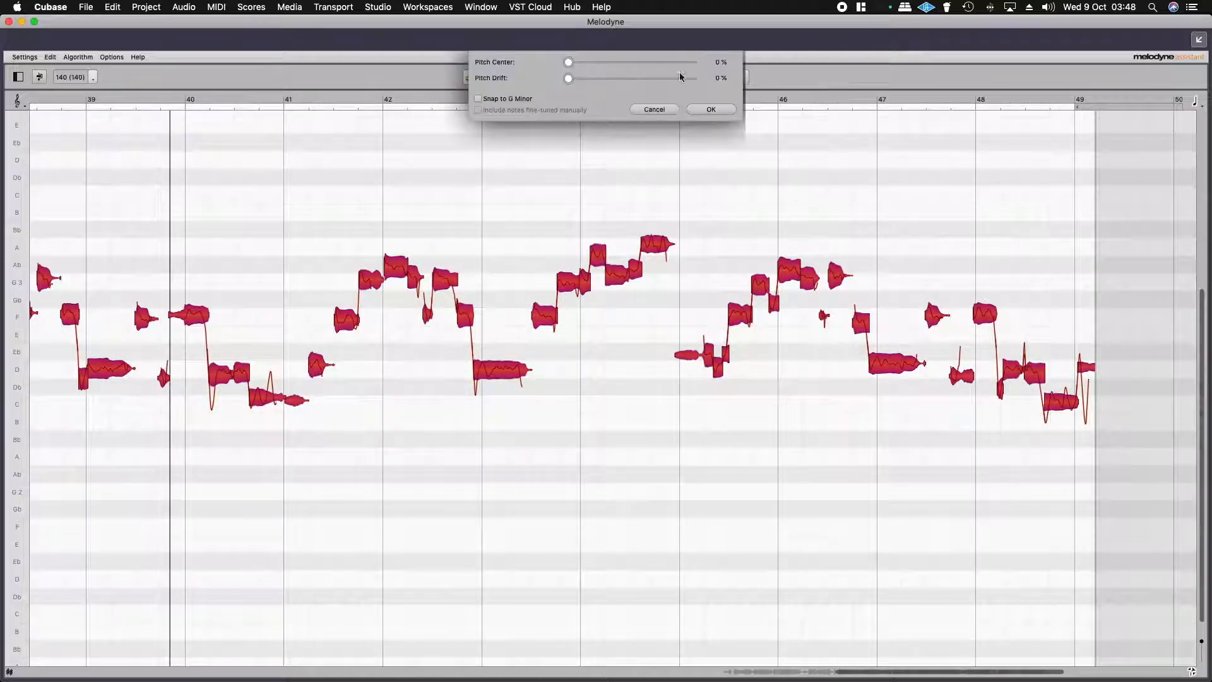
drag(569, 62, 731, 71)
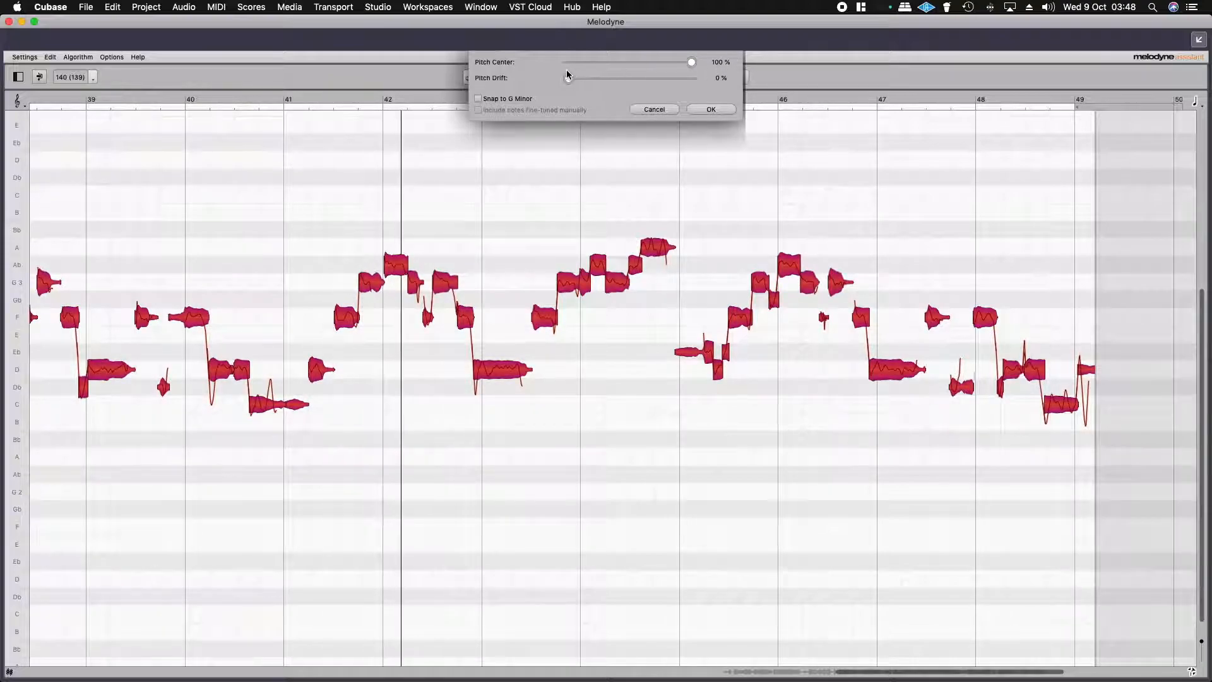
drag(568, 76, 624, 79)
click(707, 109)
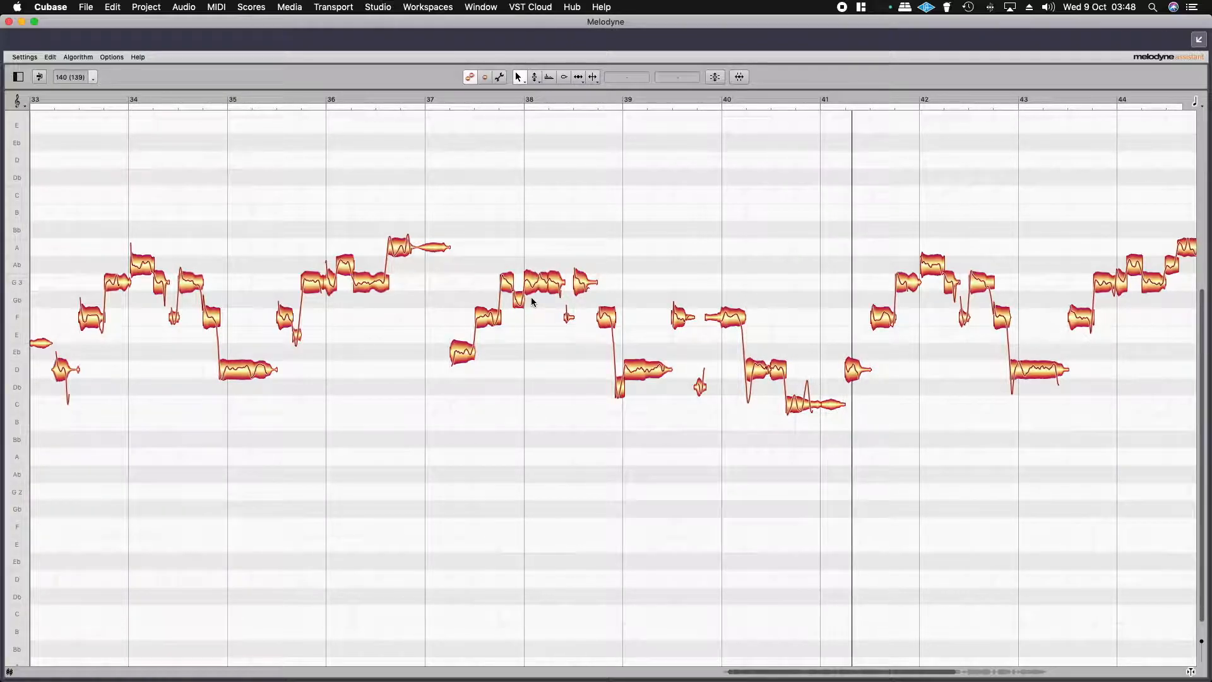
Try the short note after bar 45 at Eb 3 and return it to D 3
drag(751, 675, 805, 676)
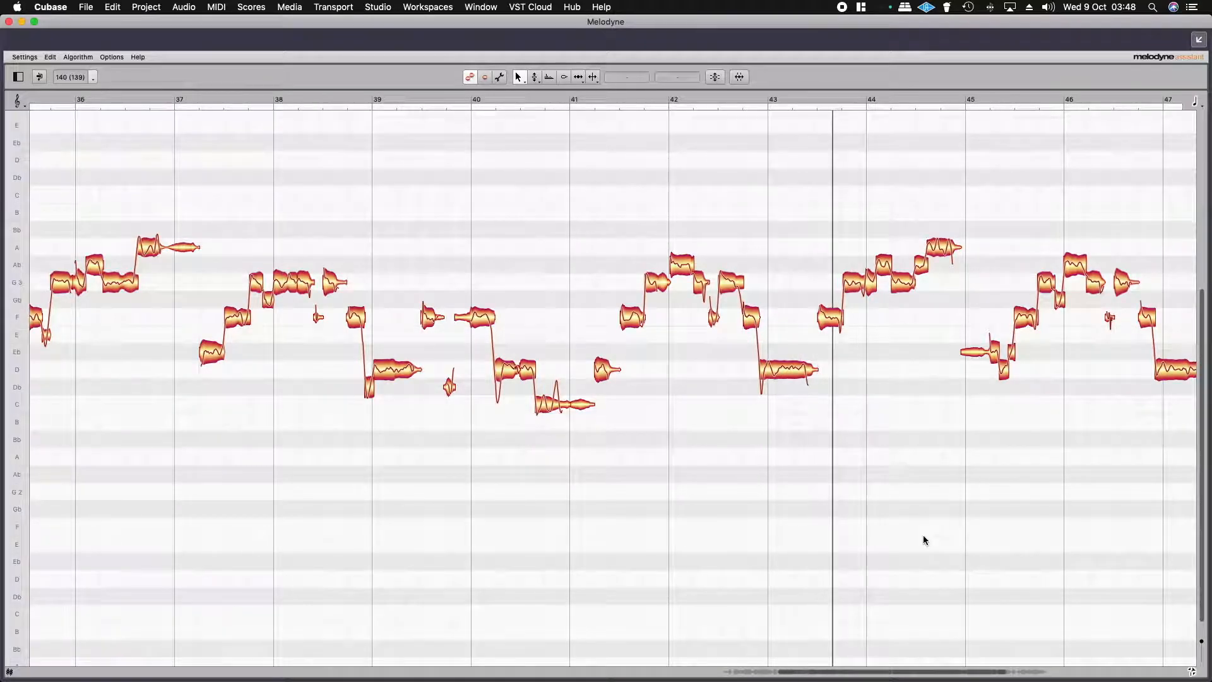
click(1003, 352)
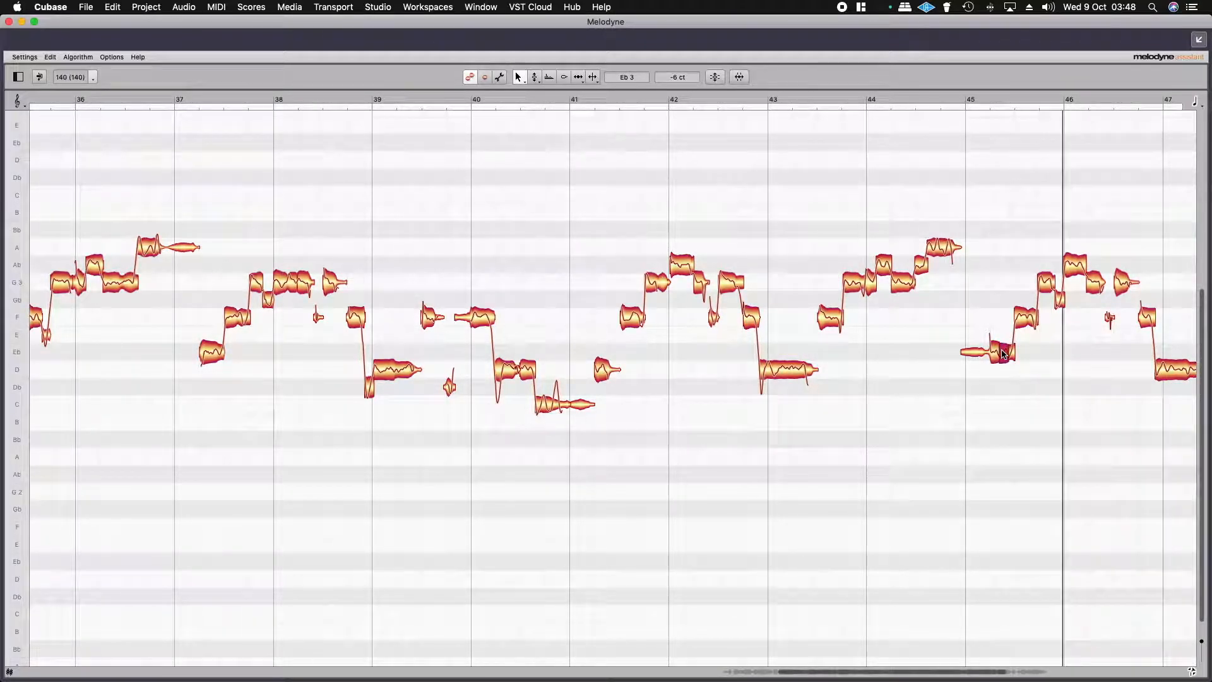
drag(1004, 345, 1003, 366)
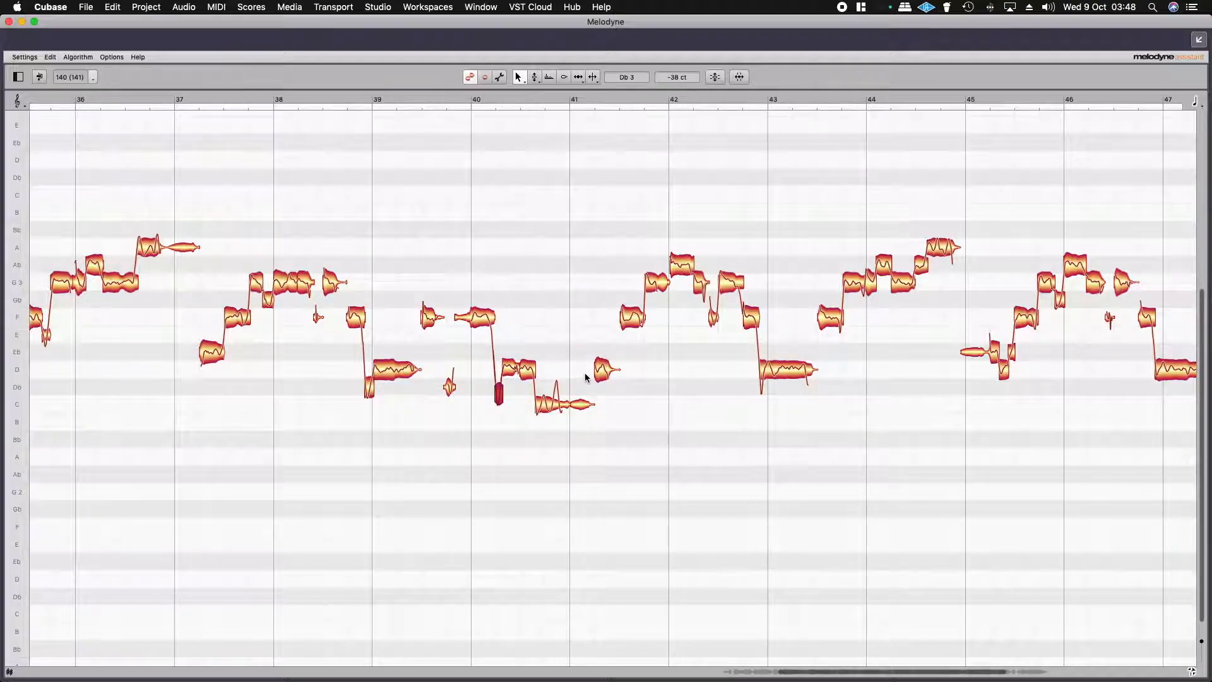
Lower the note just after bar 37 to D 3 and replay the passage from around bar 36
click(168, 241)
click(232, 230)
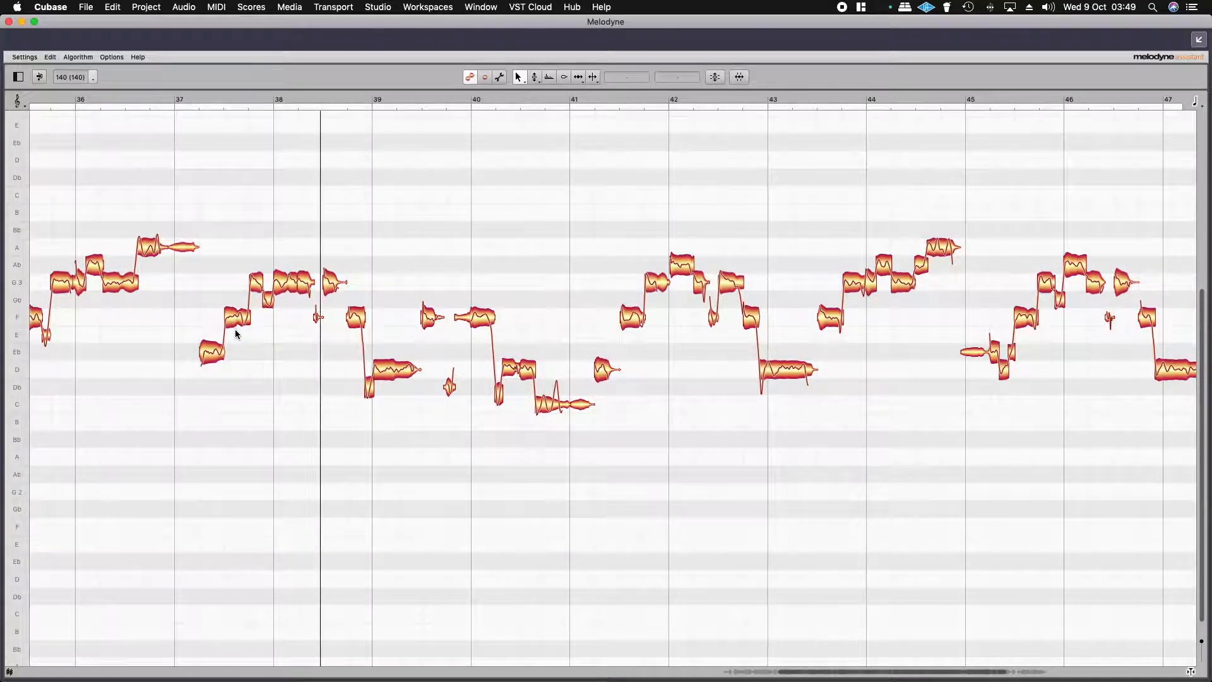
drag(212, 351, 212, 364)
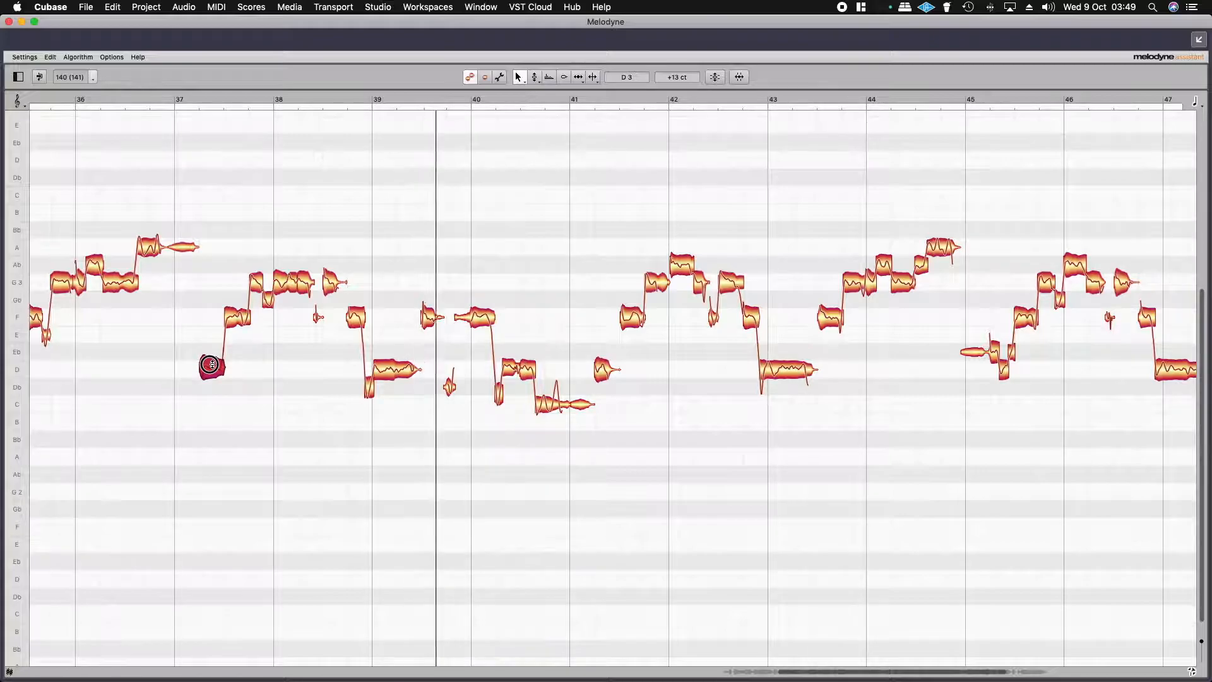
click(132, 99)
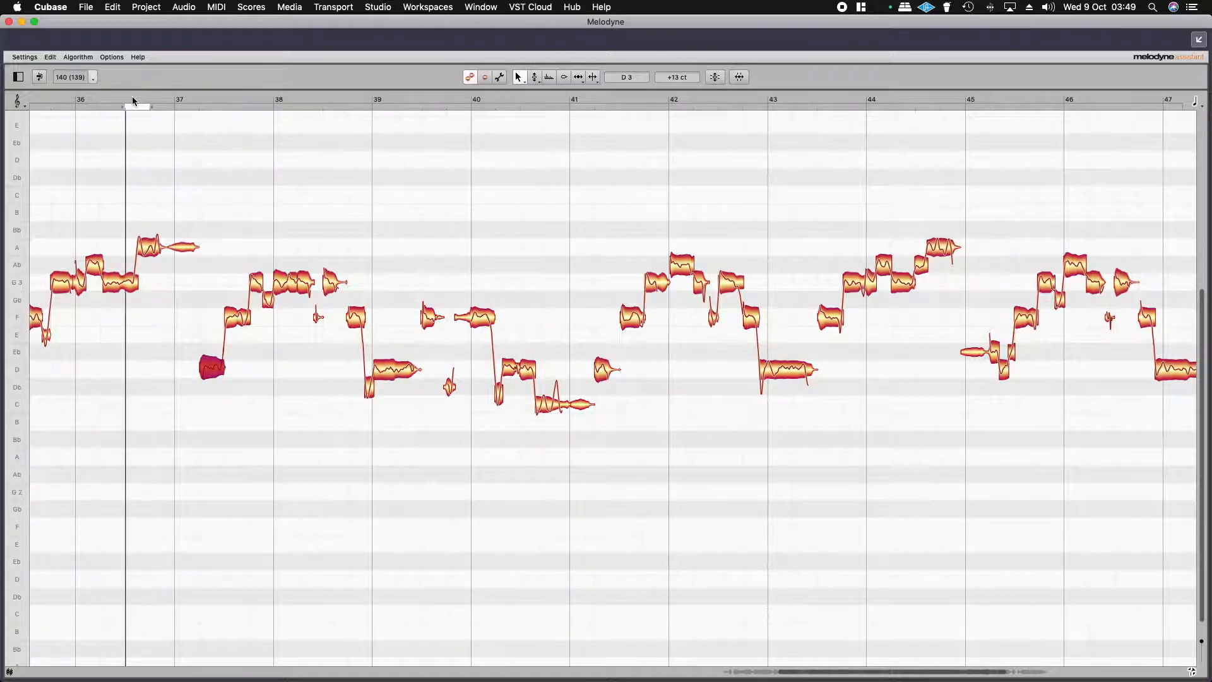
click(63, 101)
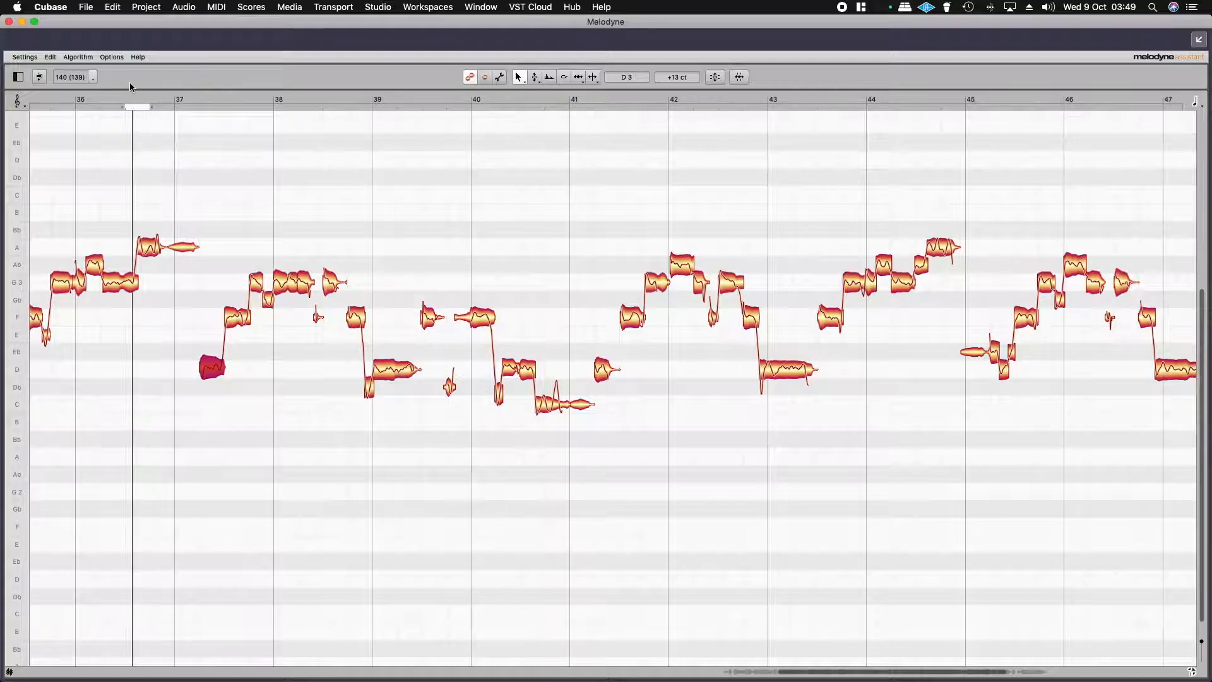
drag(141, 103, 155, 105)
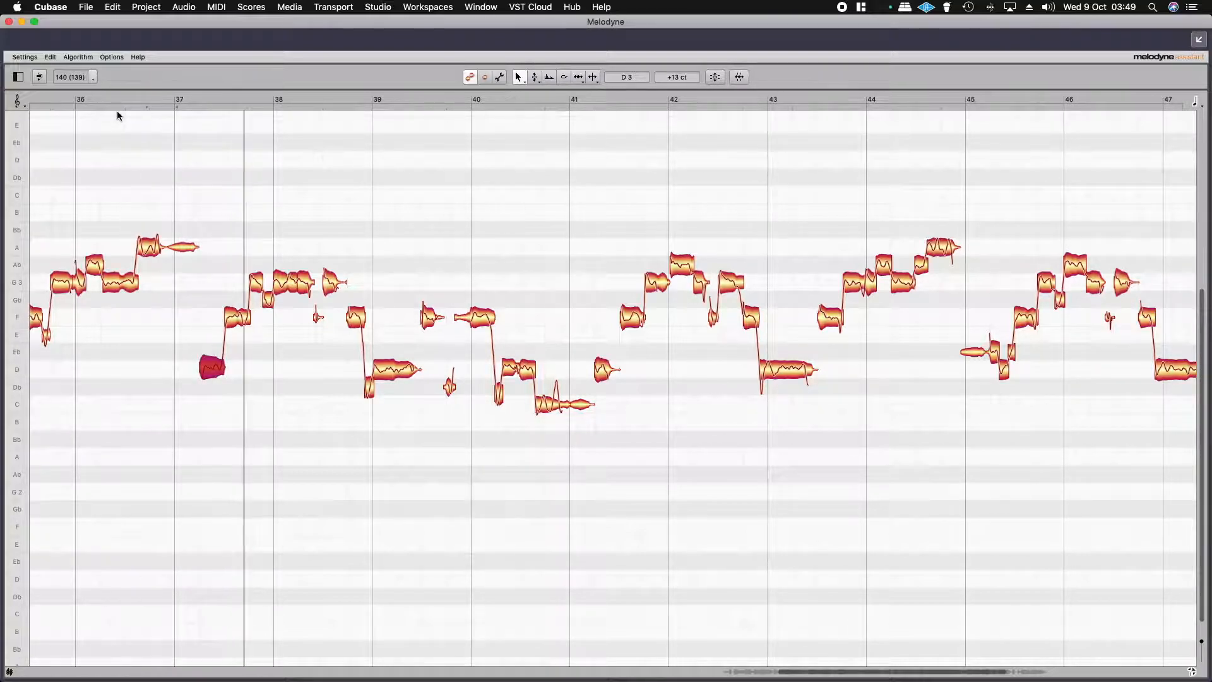
Replay the passage from before bar 36, and open the Take 7 event on track Vo. 02 (D) in a separate Melodyne window
click(55, 98)
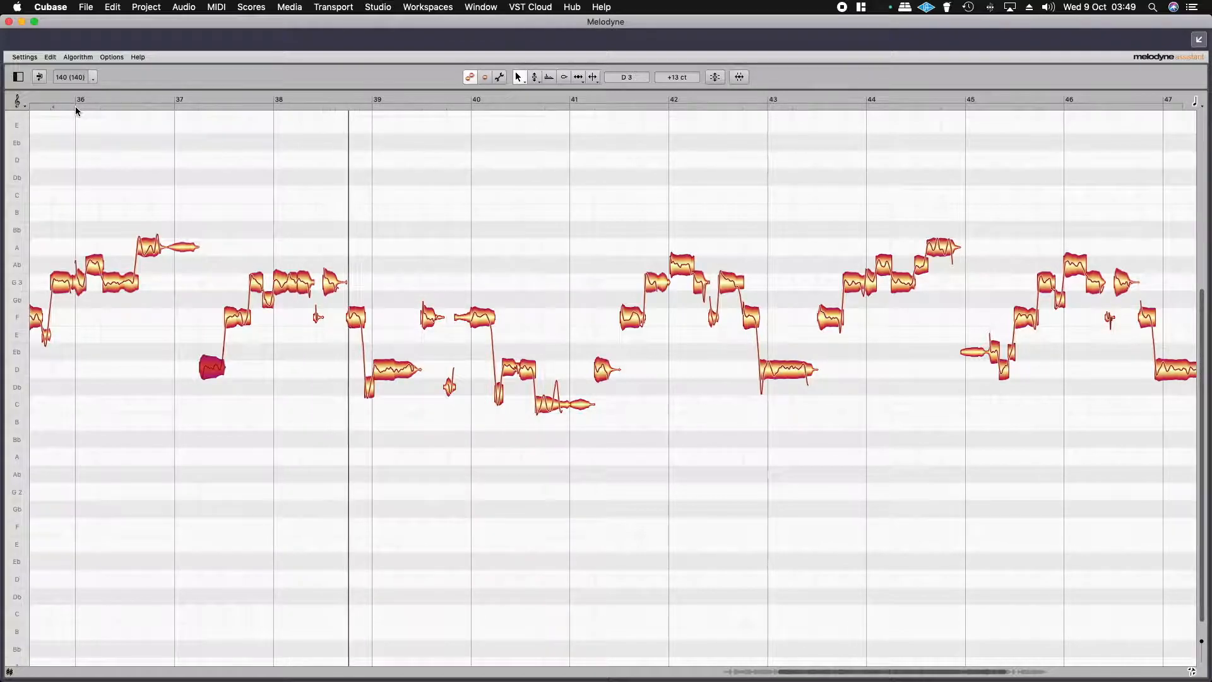
click(9, 21)
click(810, 251)
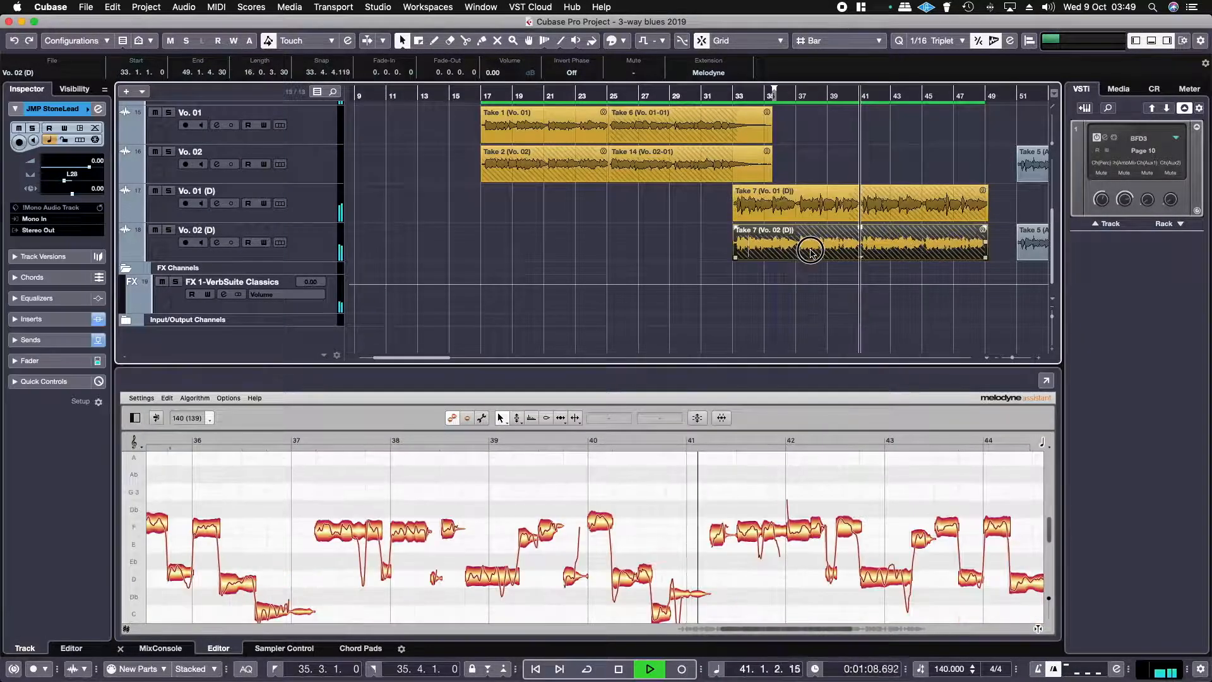
click(1047, 381)
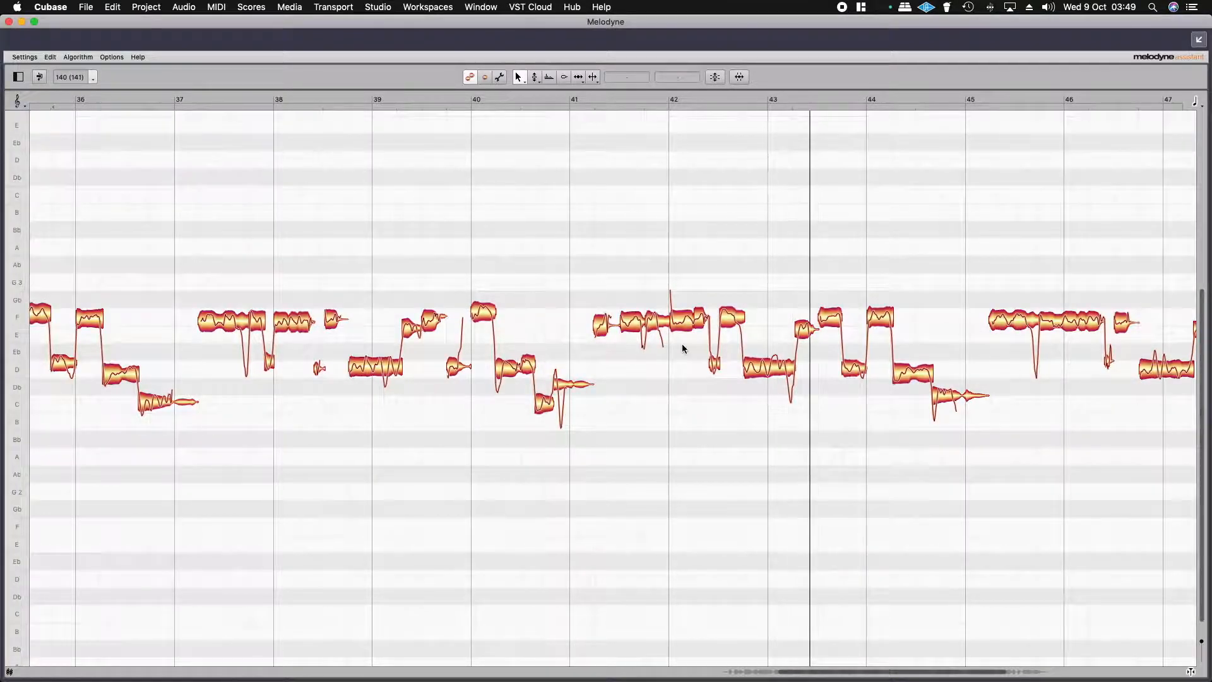
Separate the low ends of the notes around bars 42 and 43 and the low beginning of the note just after bar 40
click(786, 360)
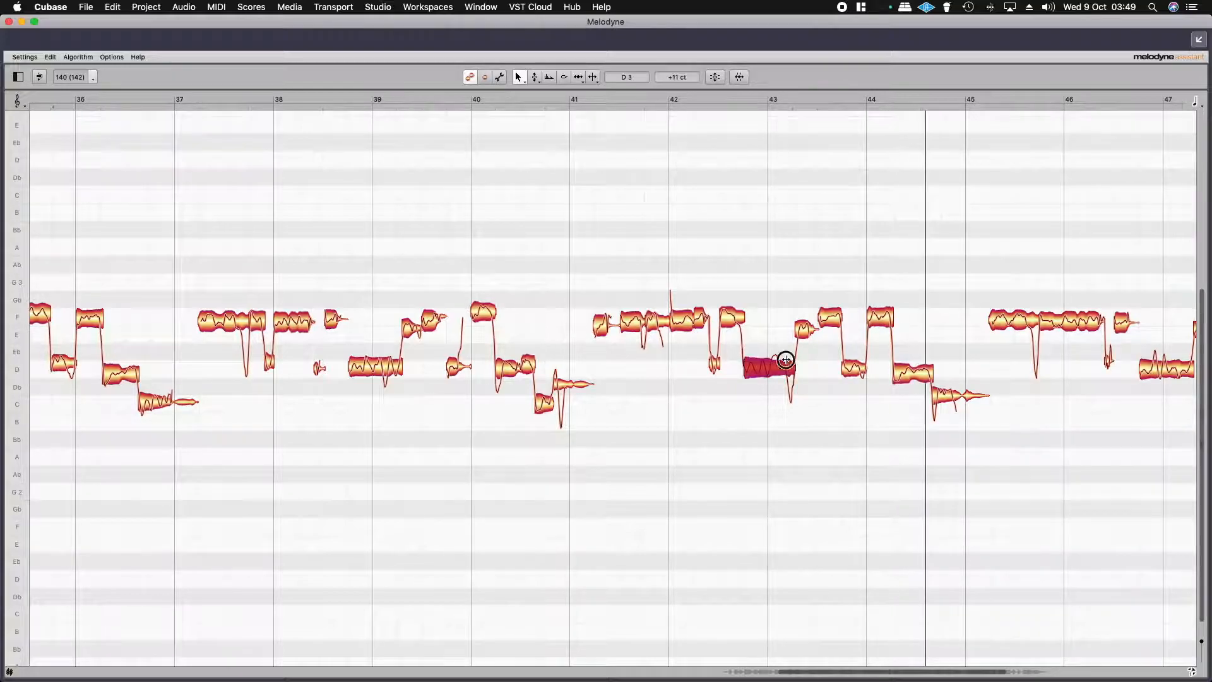
click(736, 311)
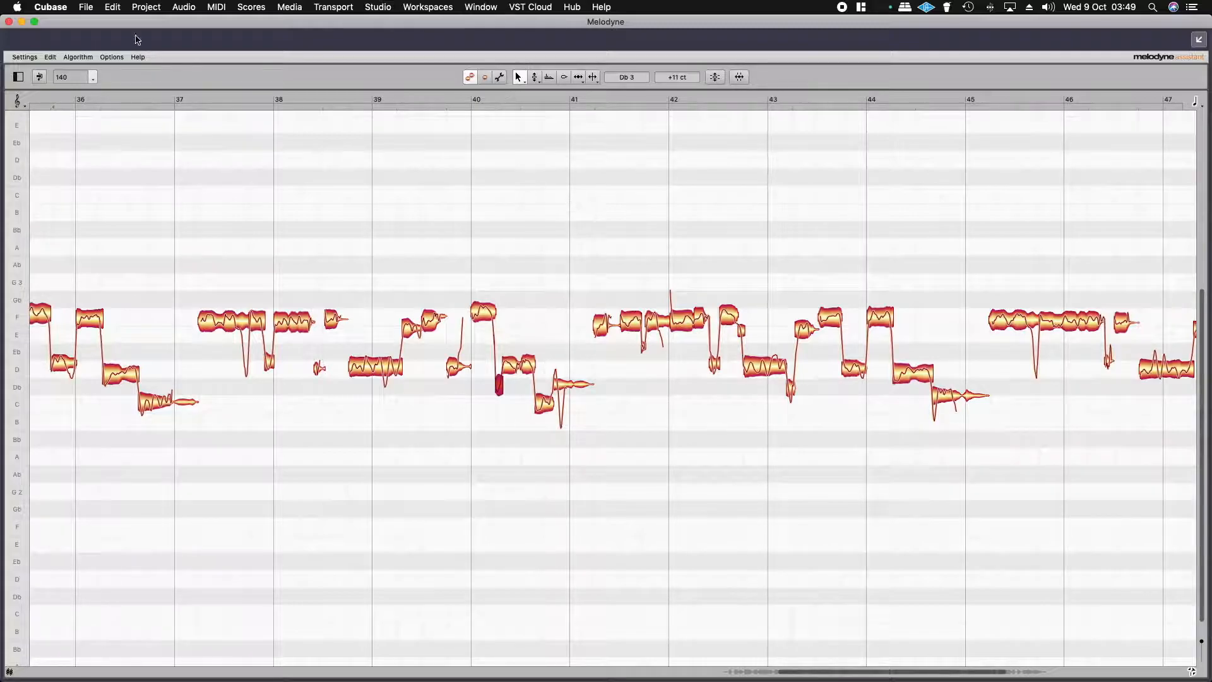
Switch to the Cubase project, set a playback loop from bar 33 to bar 49 and play it from the start
mouse_move(0, 0)
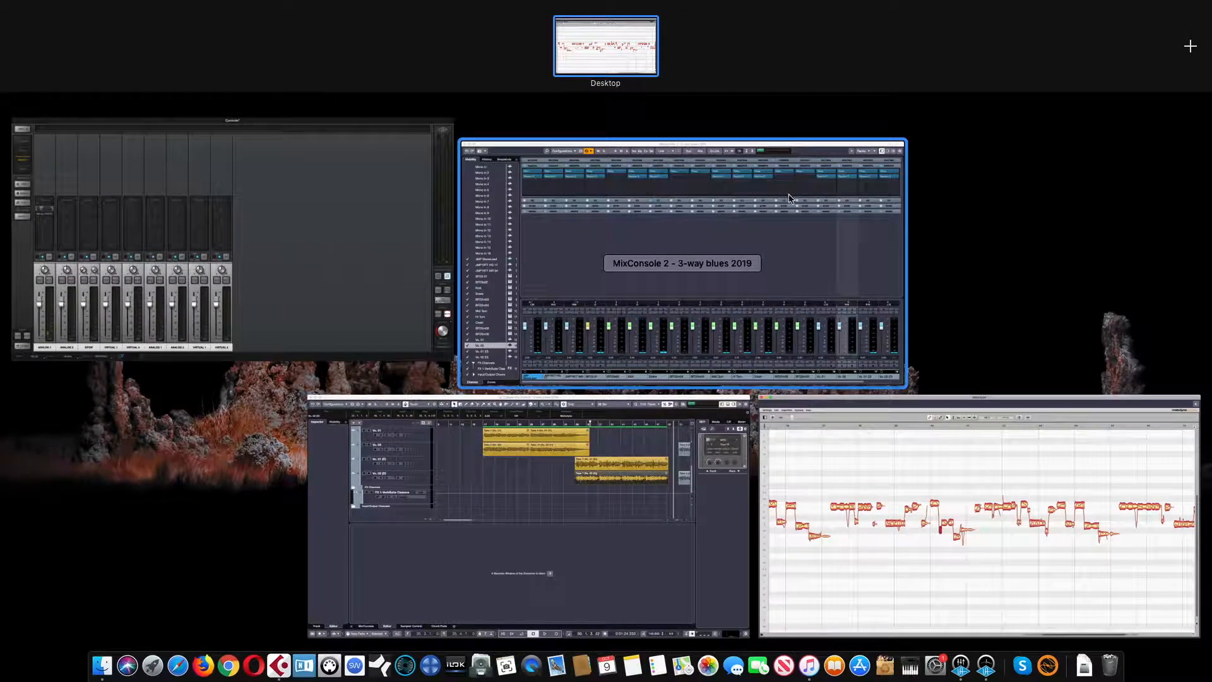
click(564, 467)
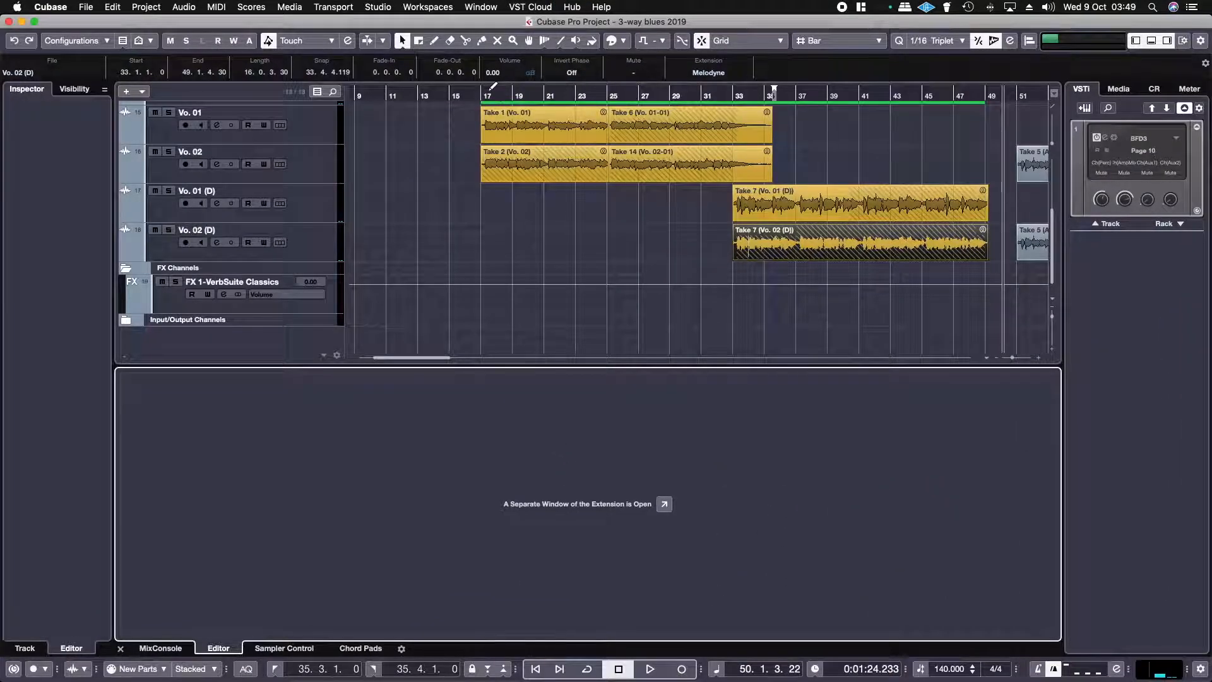
click(732, 86)
drag(733, 86, 804, 83)
click(753, 93)
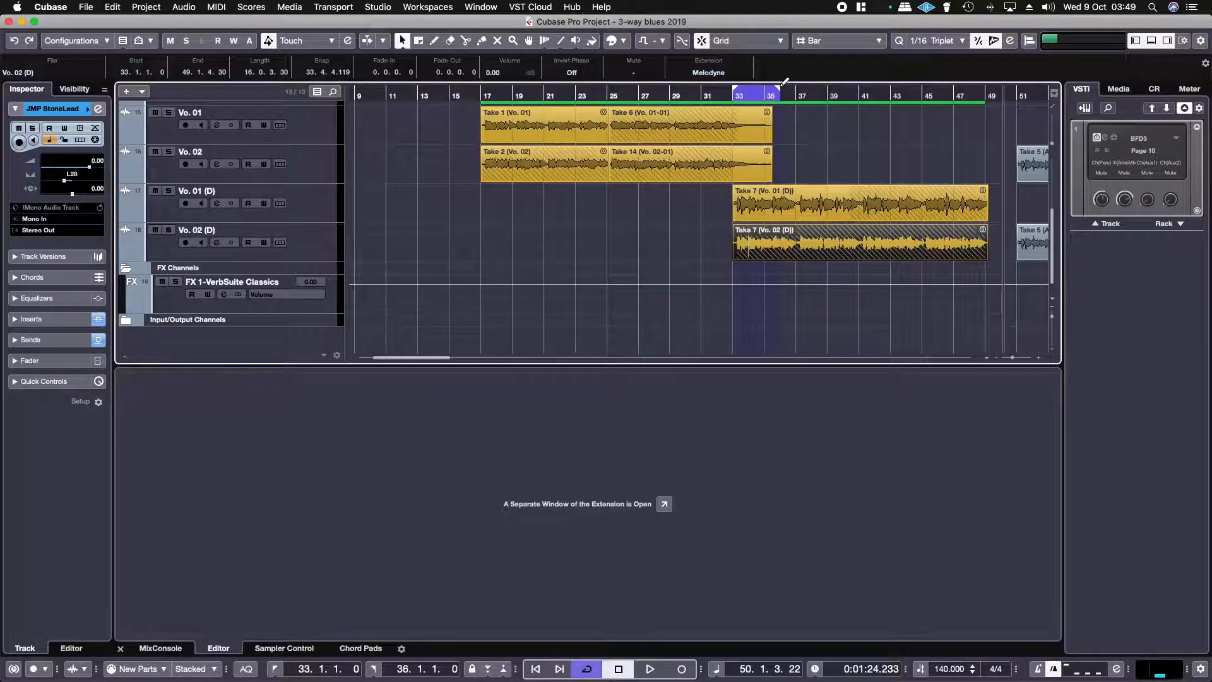
drag(780, 89, 946, 94)
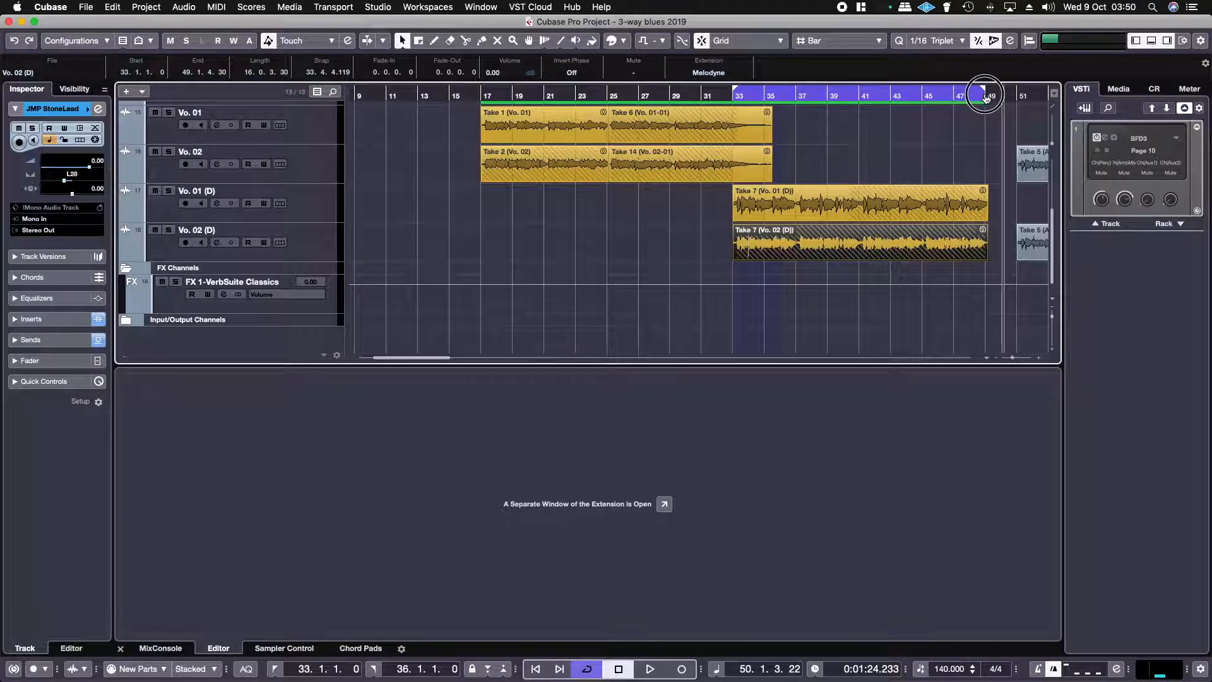
click(736, 98)
key(space)
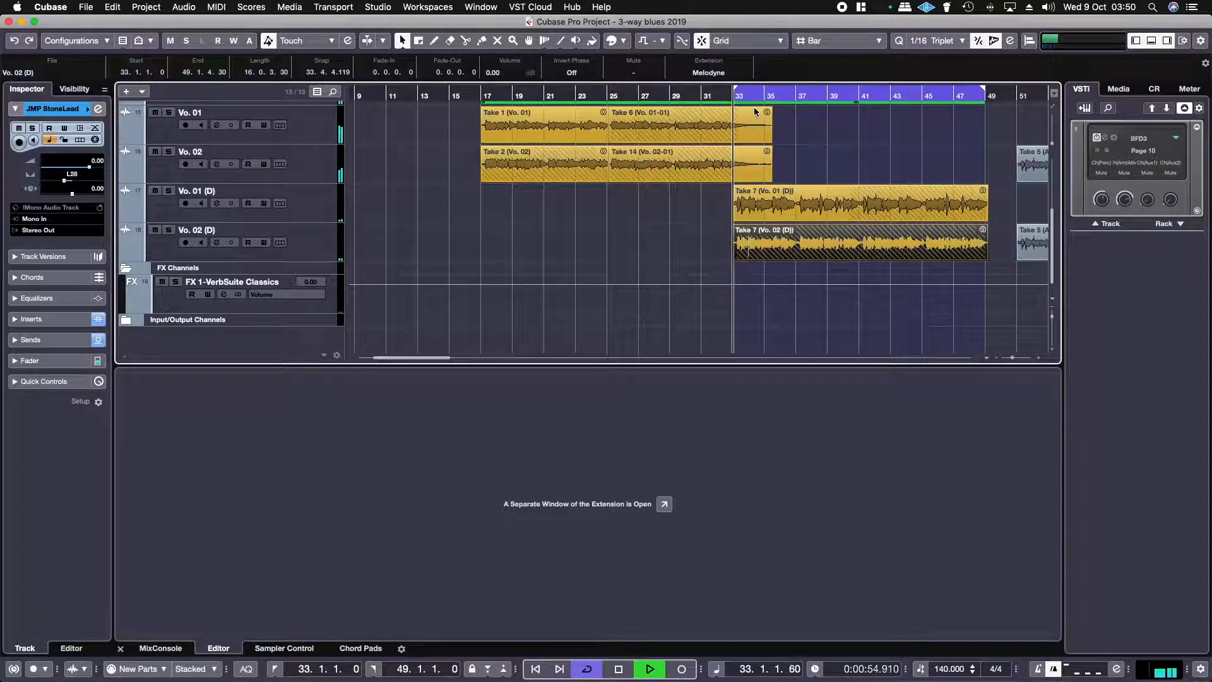
Return to Melodyne and correct the pitch of all notes in the take with Pitch Center at 100 % and Pitch Drift at 45 %
mouse_move(1211, 0)
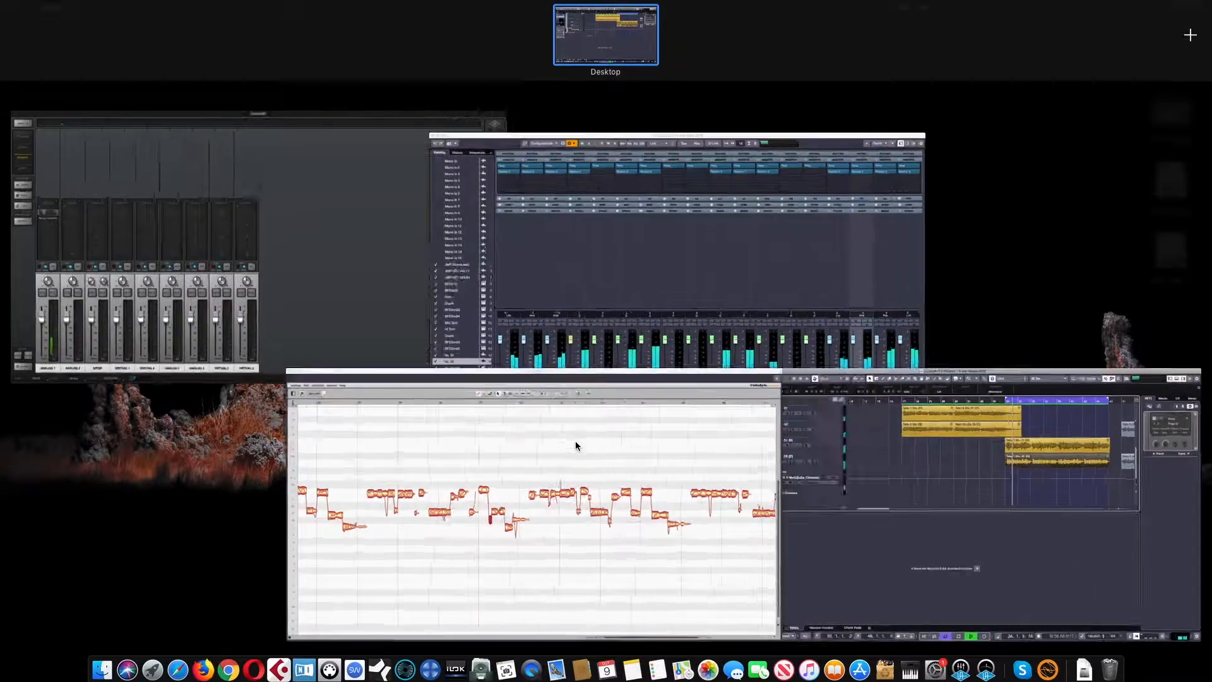
click(575, 441)
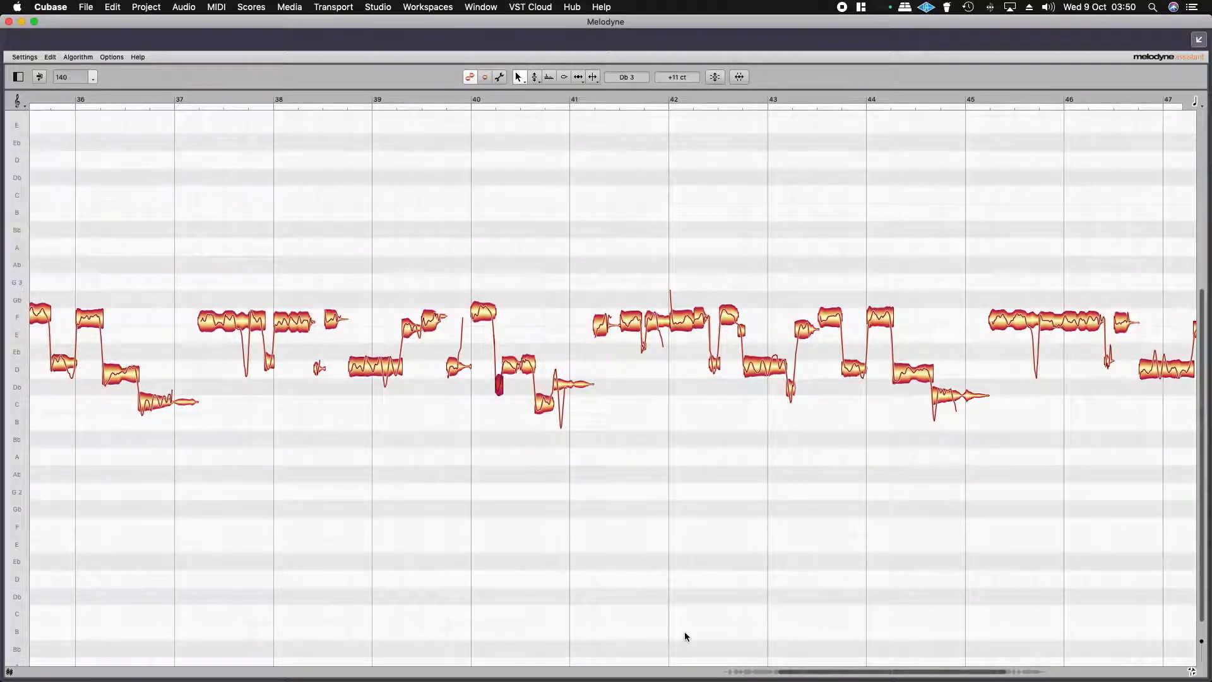
scroll(416, 525, left, 10)
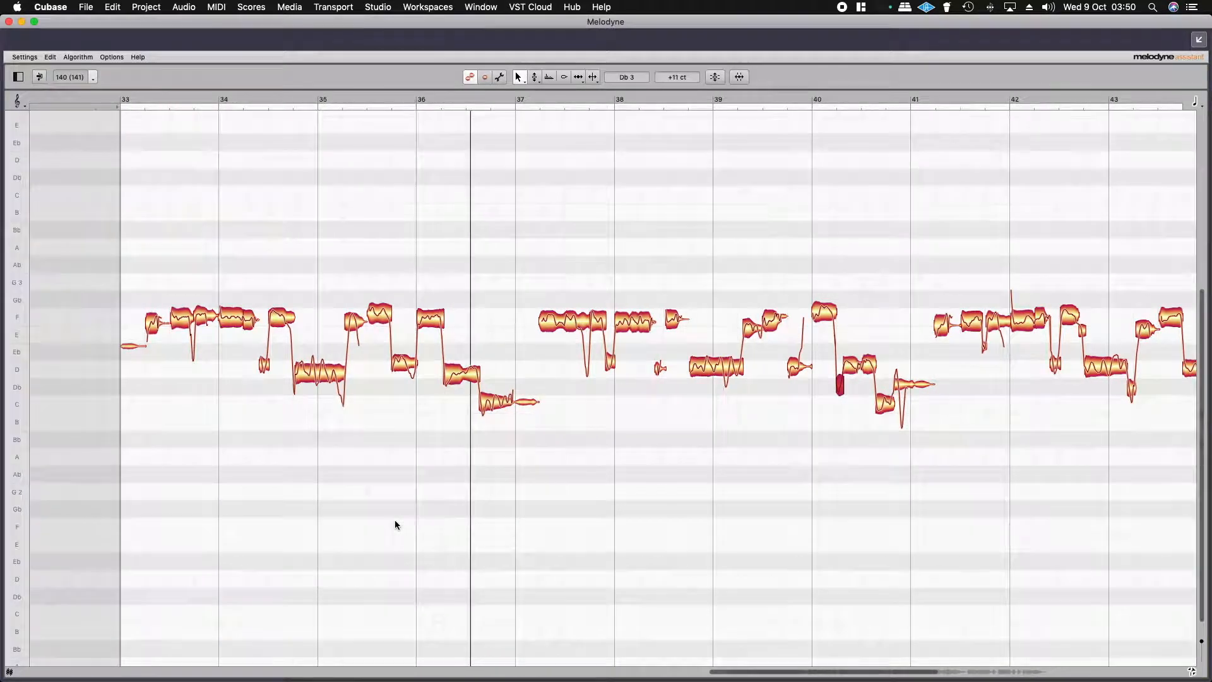
drag(149, 265, 1019, 429)
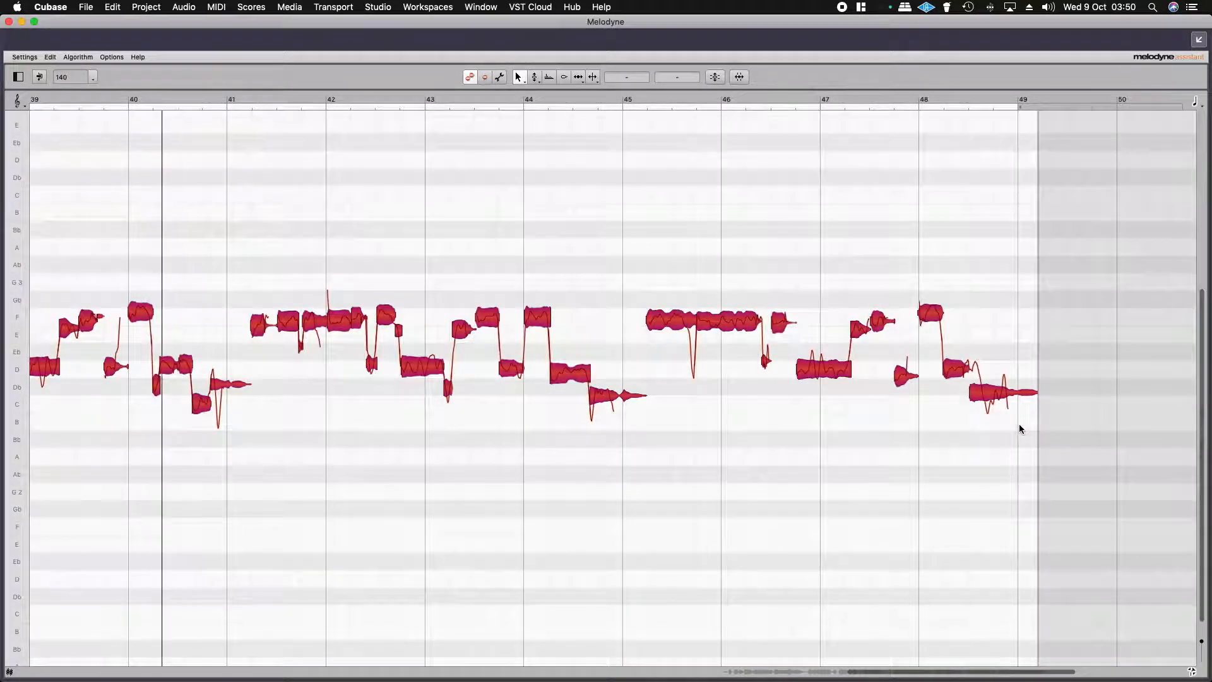
click(715, 76)
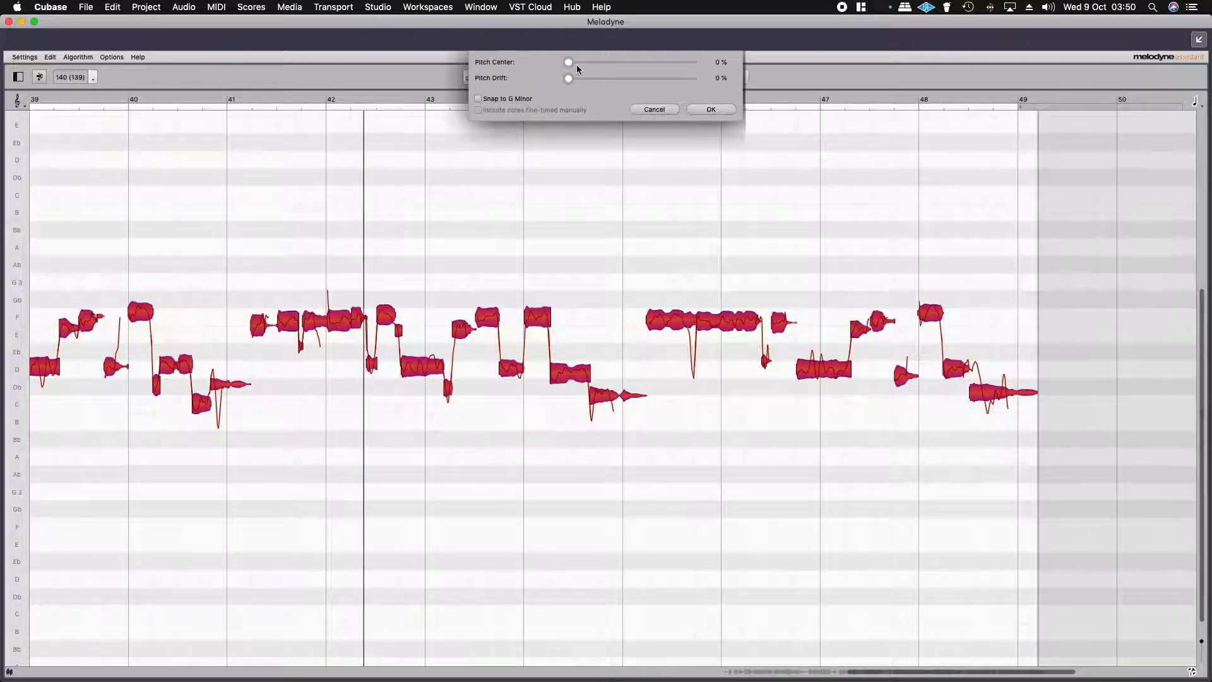
drag(568, 61, 806, 90)
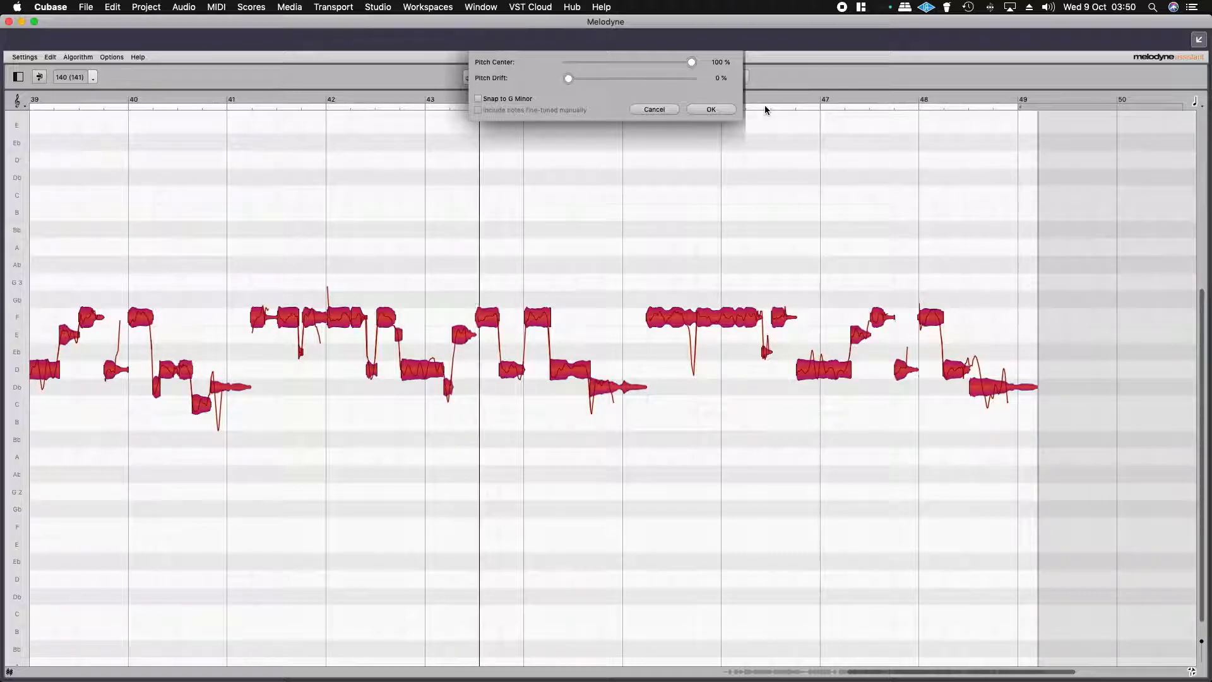
drag(567, 79, 621, 86)
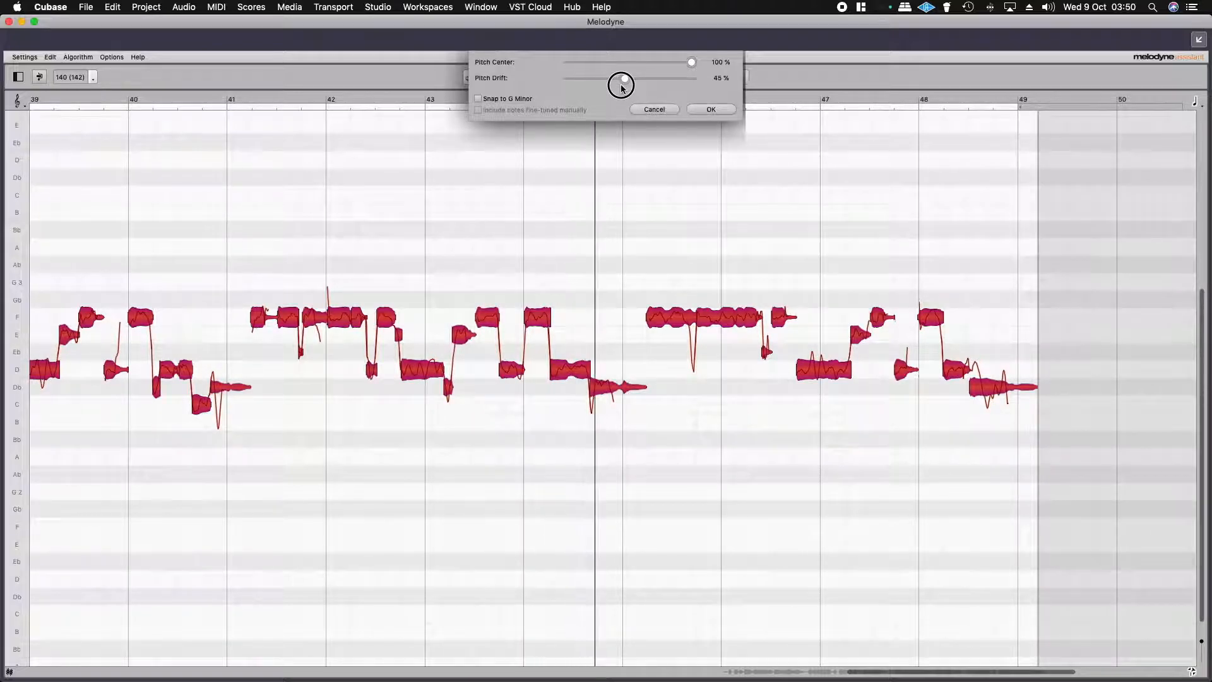
click(711, 109)
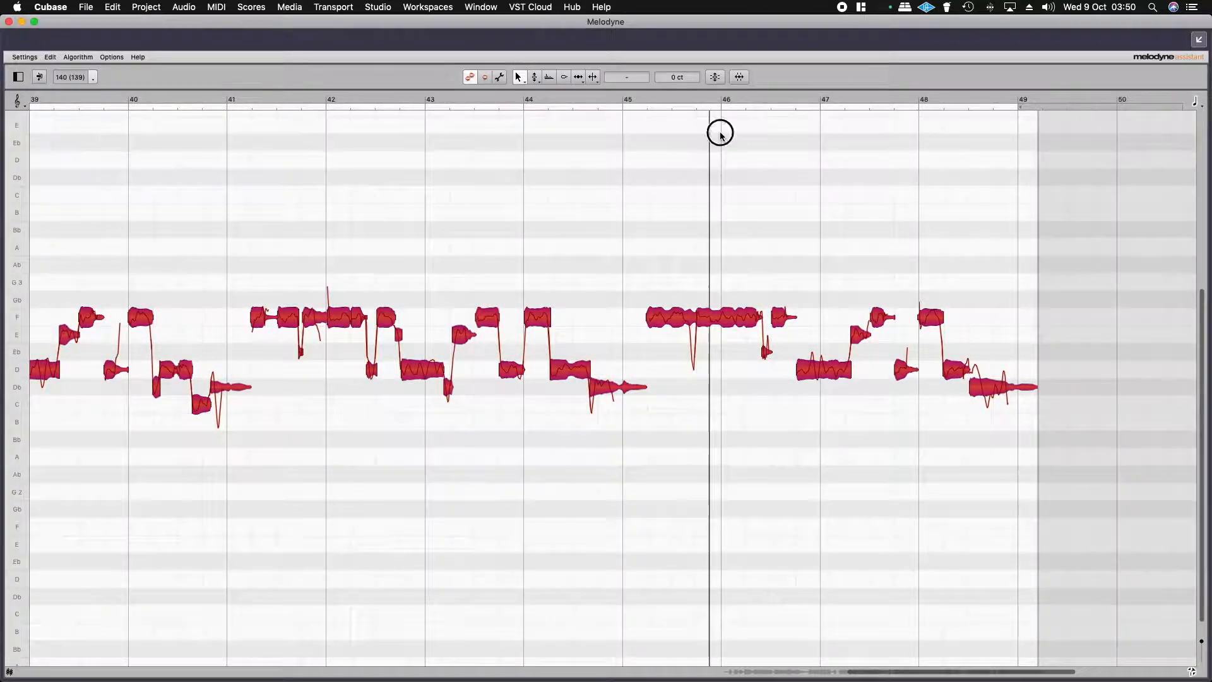
click(734, 151)
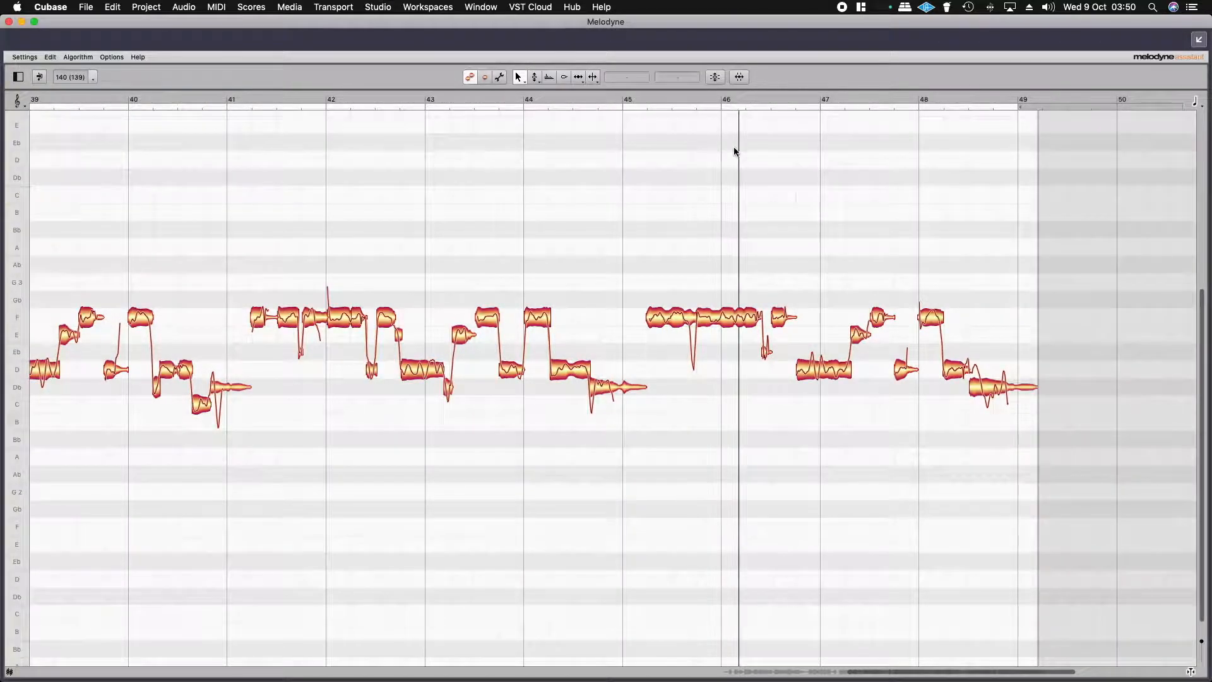
Separate the dips, slides and trailing ends from the sustained notes between bars 41 and 49
click(689, 314)
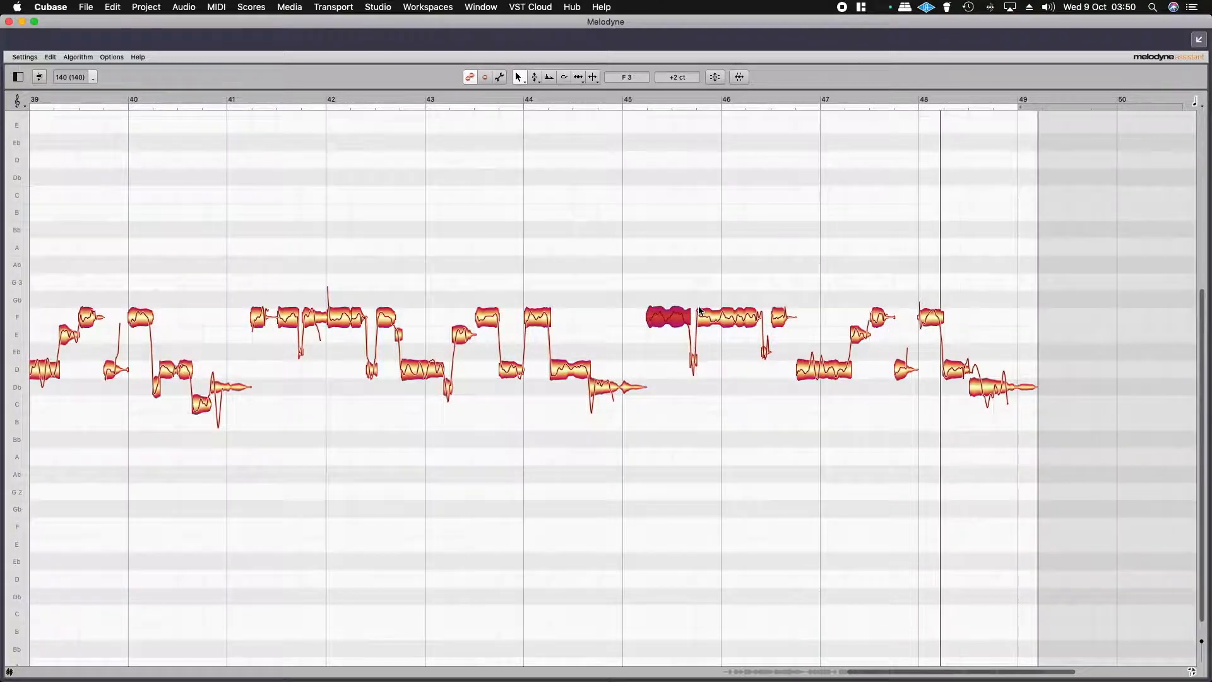
double_click(982, 377)
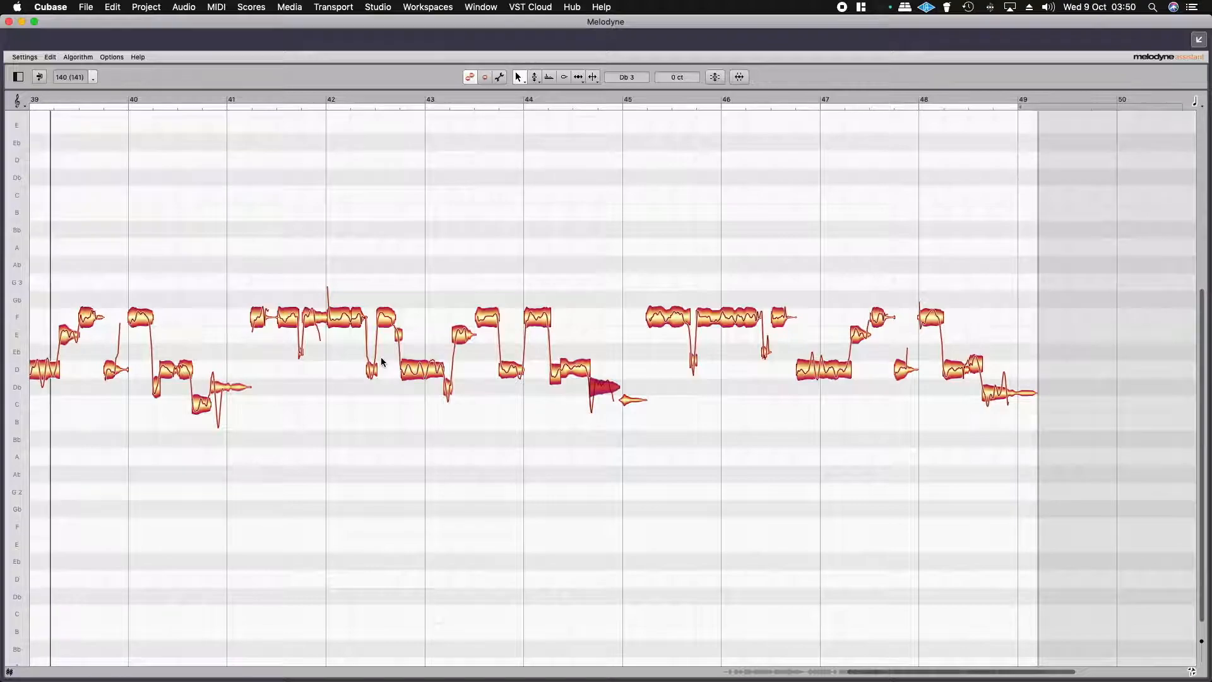
click(315, 309)
double_click(316, 309)
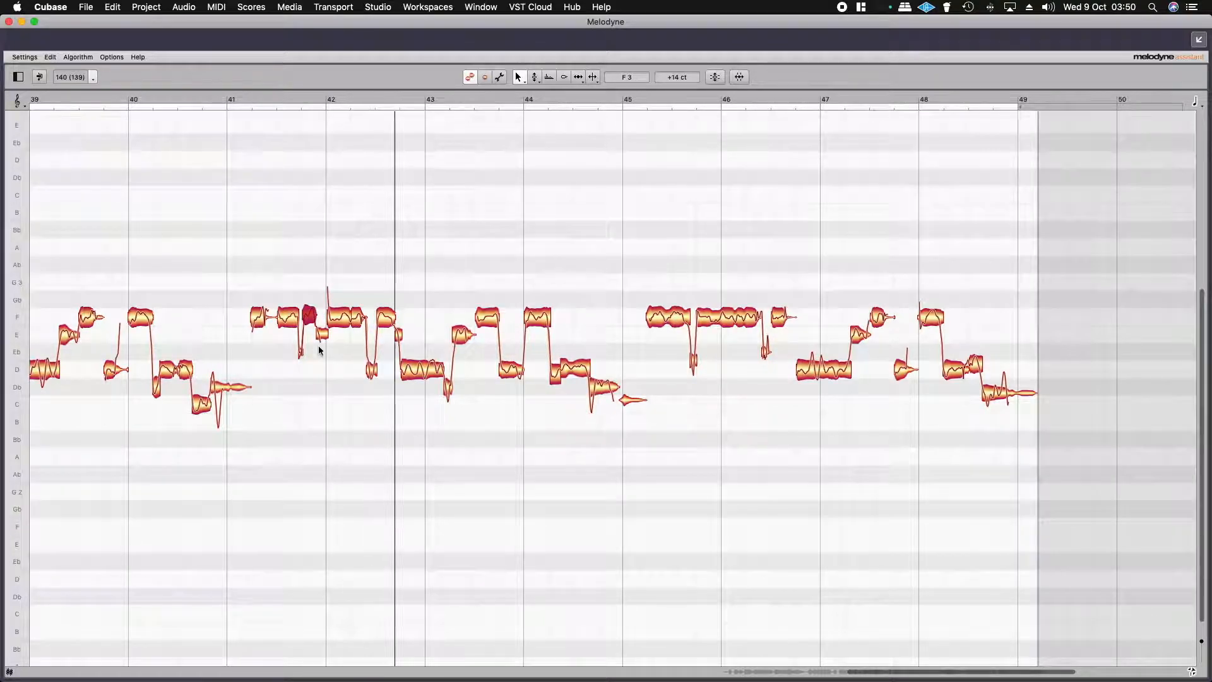
double_click(228, 377)
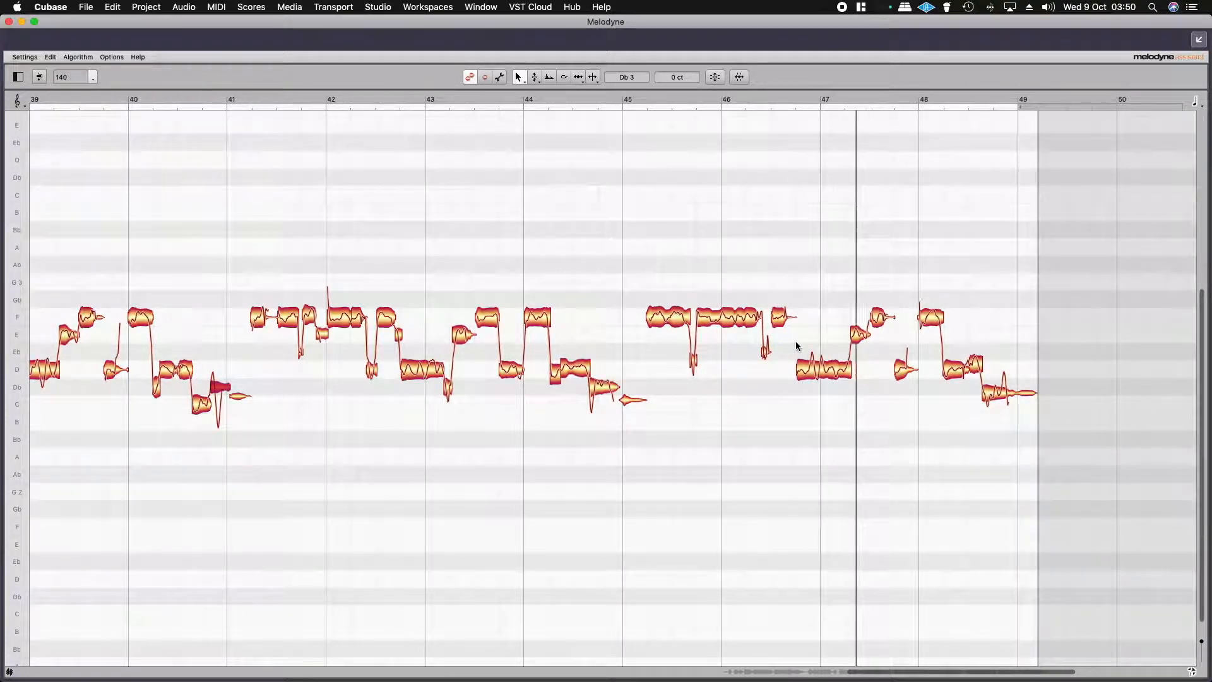
Deactivate the time grid so that the note edges after bar 47 can be moved freely
click(850, 369)
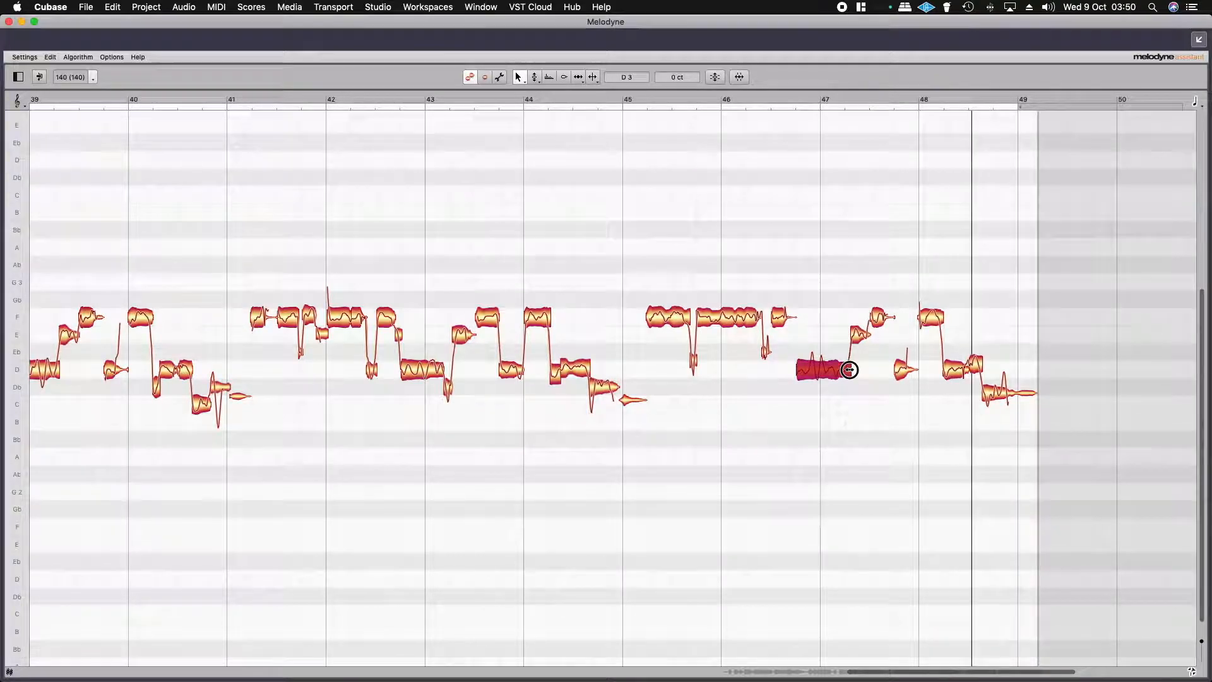
click(74, 57)
click(73, 56)
click(114, 58)
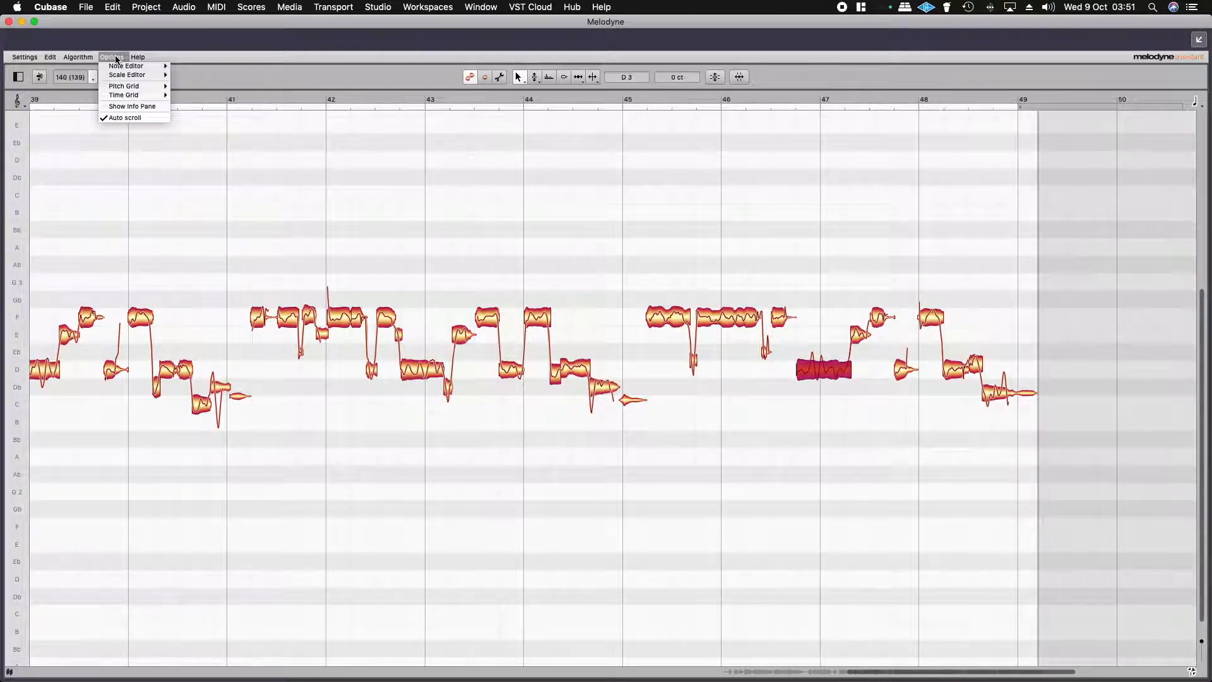
mouse_move(140, 95)
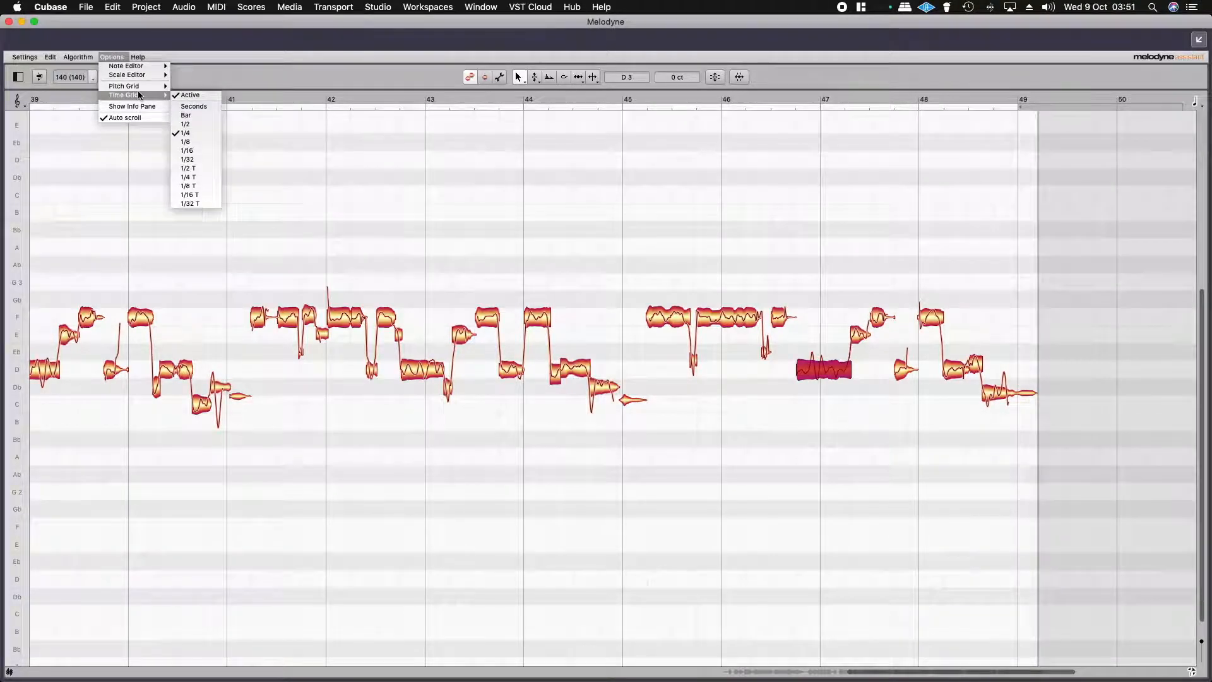
click(192, 94)
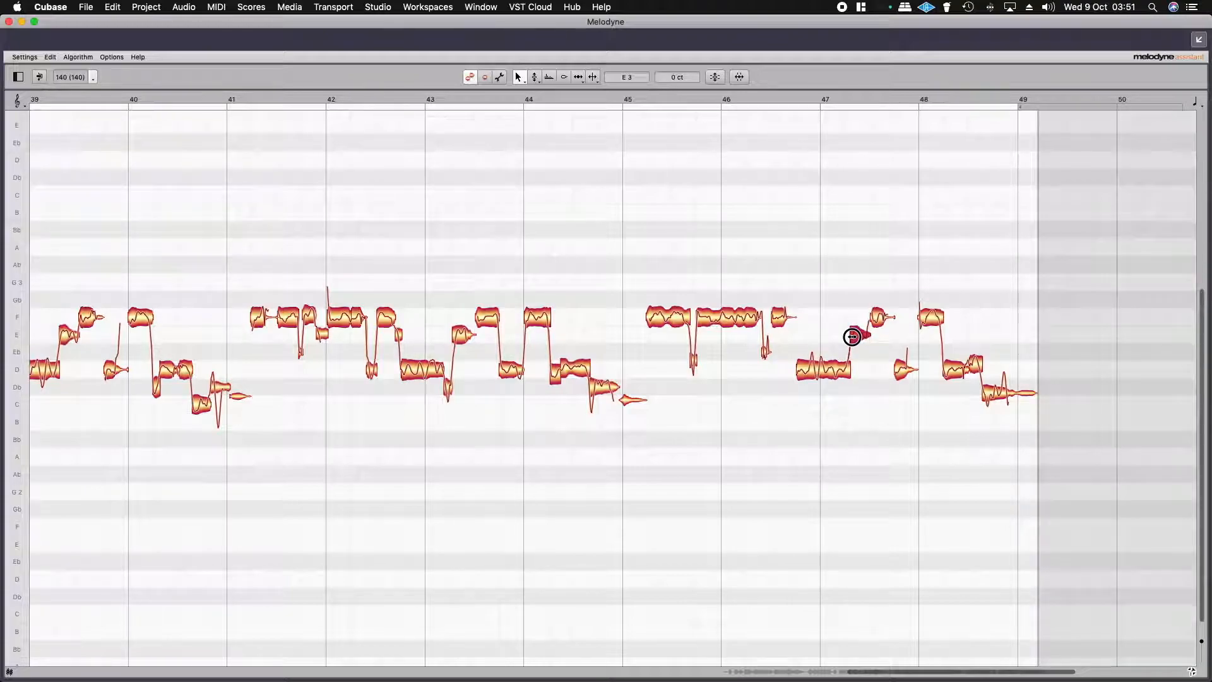
Shift the transition to the E 3 note after bar 47 and the start of the bar 48 note slightly earlier, checking by playback
click(659, 103)
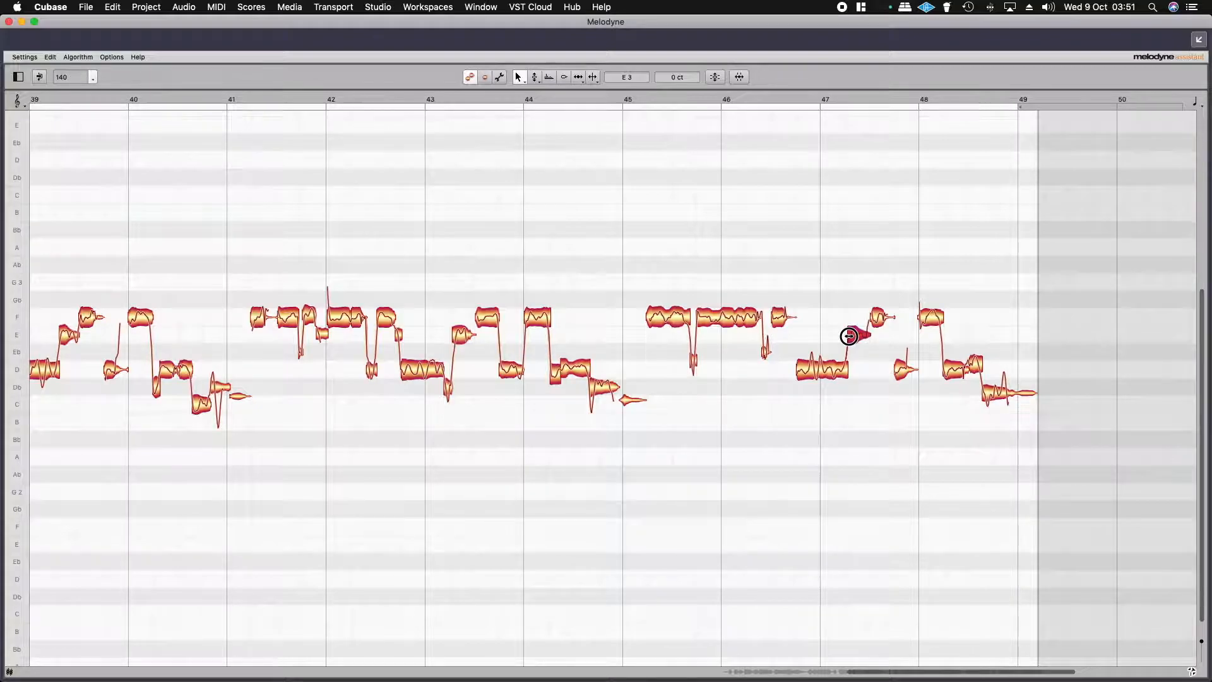
click(643, 100)
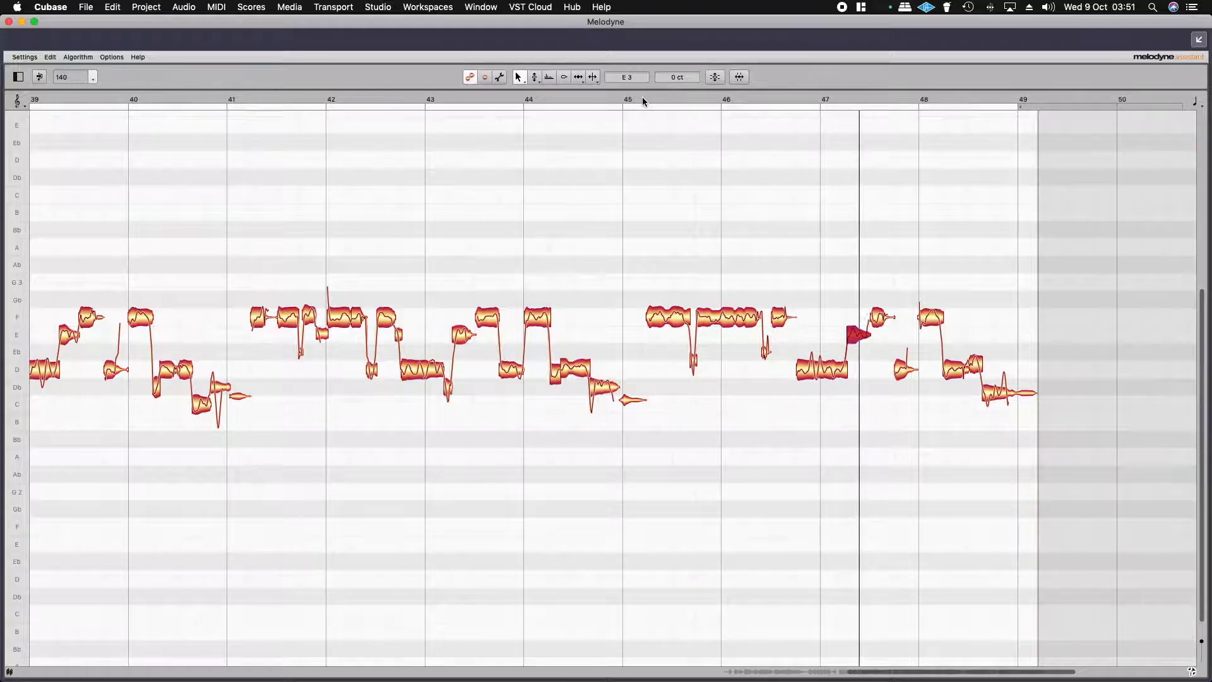
click(917, 319)
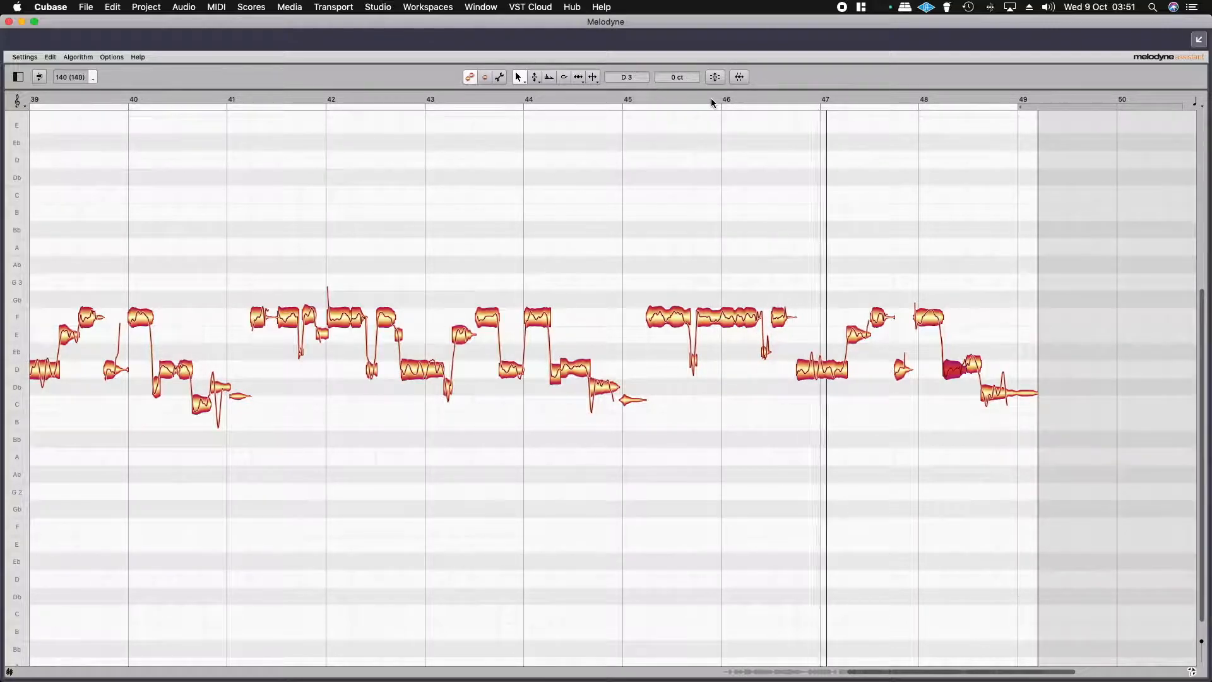
click(847, 336)
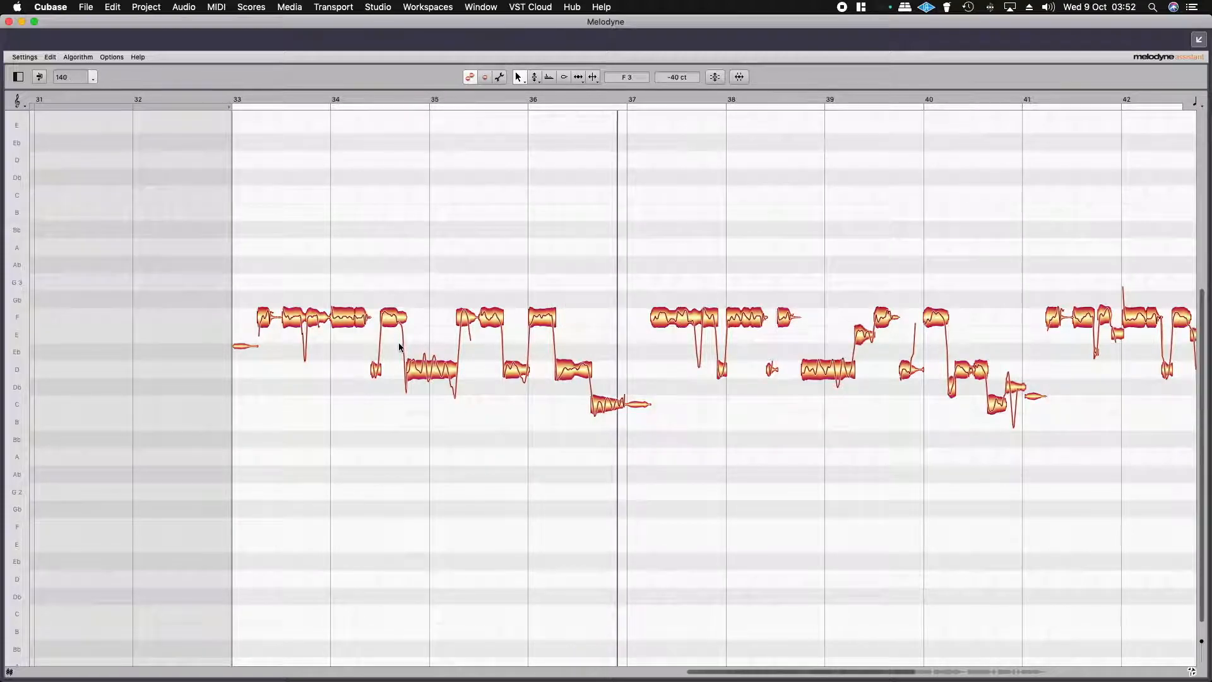
Separate the low ends of the two notes between bars 34 and 36 and the dip in the F 3 note after bar 37
click(449, 364)
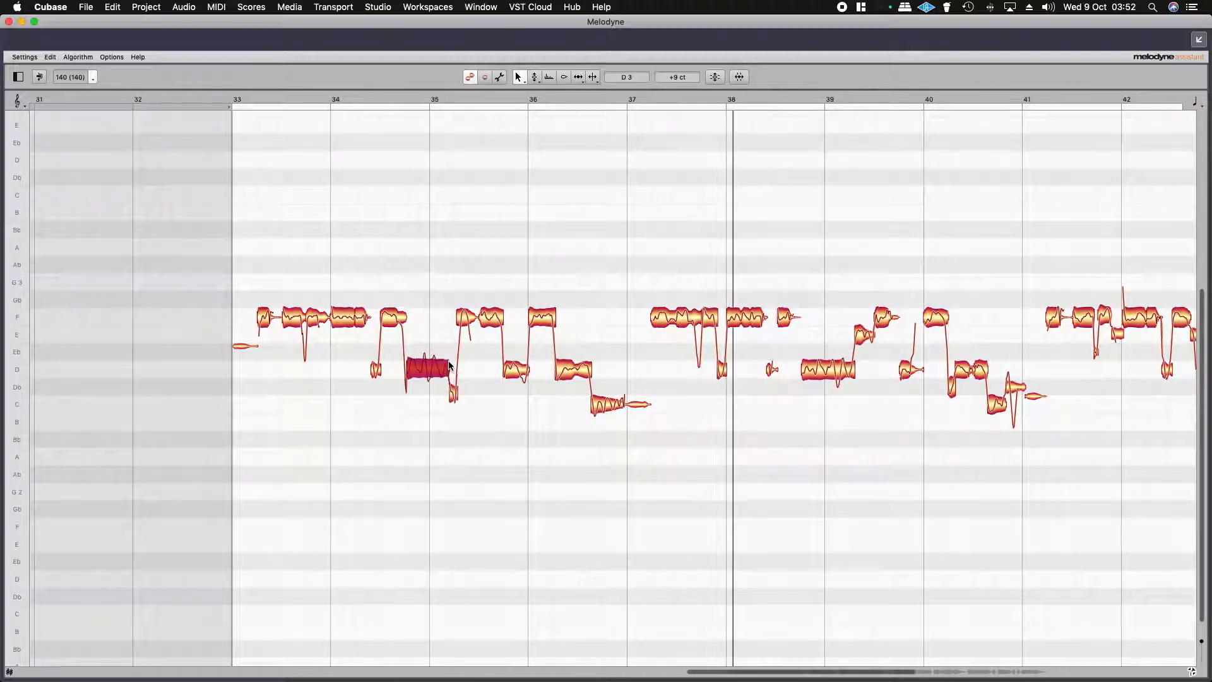
click(398, 308)
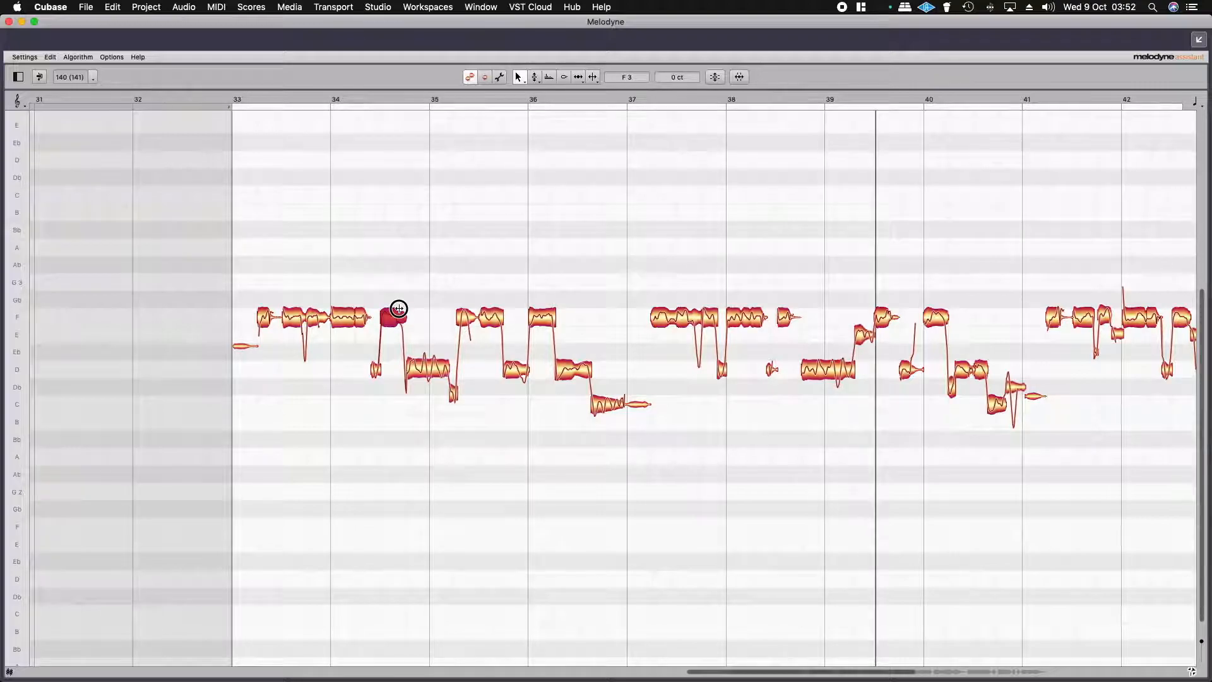
click(692, 312)
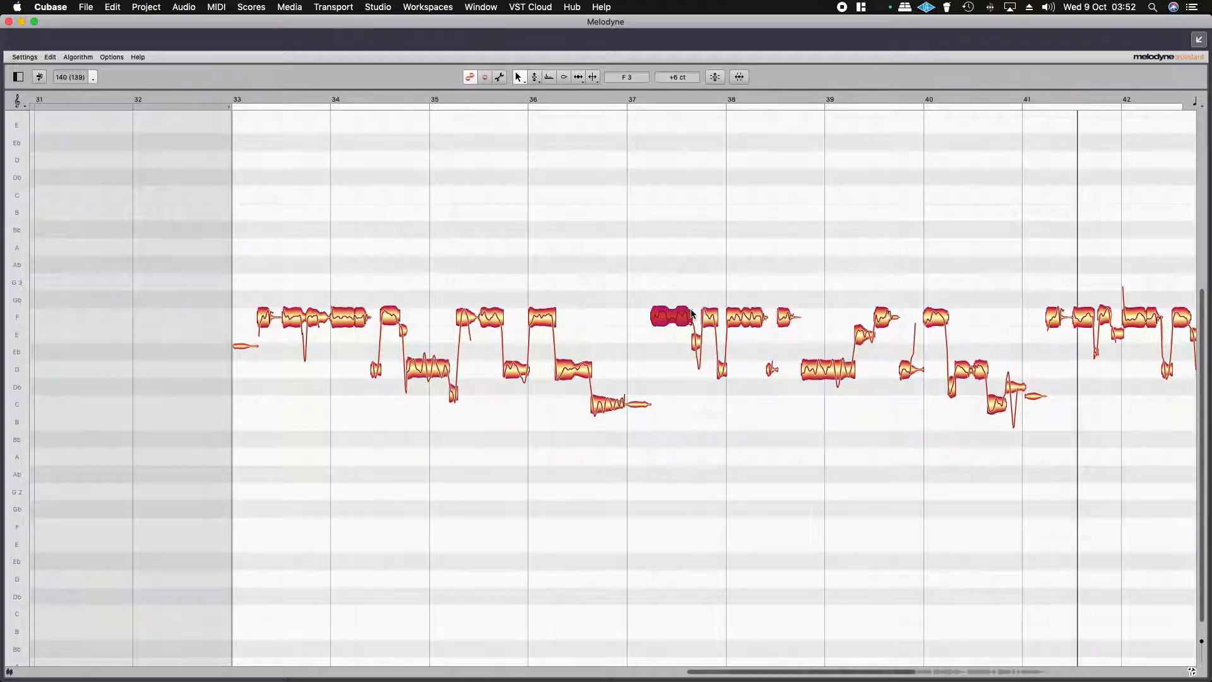
click(722, 294)
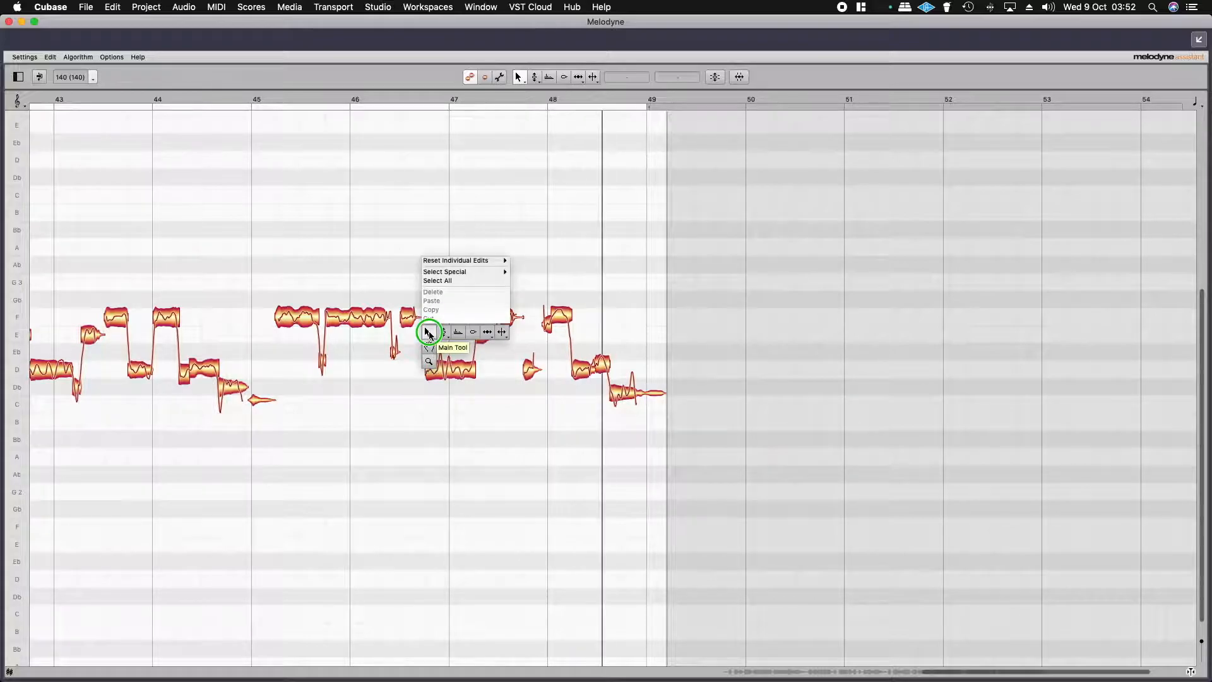
Reduce the pitch variation within the sustained D 3 and F 3 notes between bars 34 and 39, bringing the D 3 before bar 39 to 78%
right_click(440, 336)
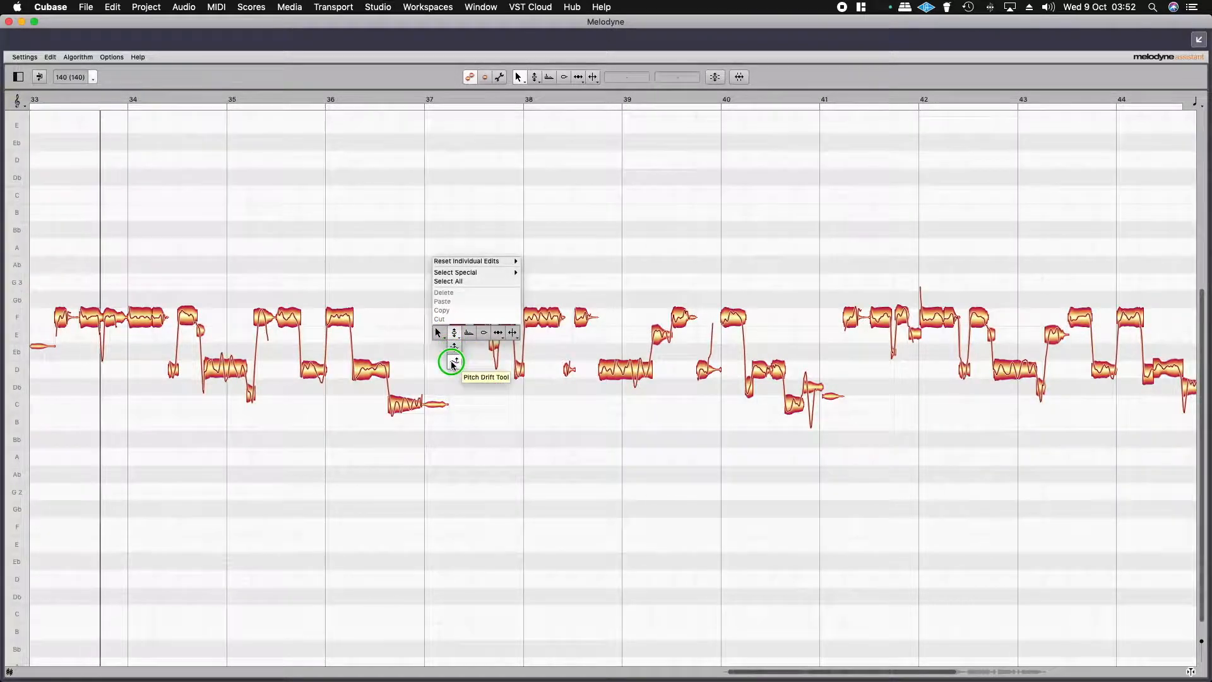
click(454, 347)
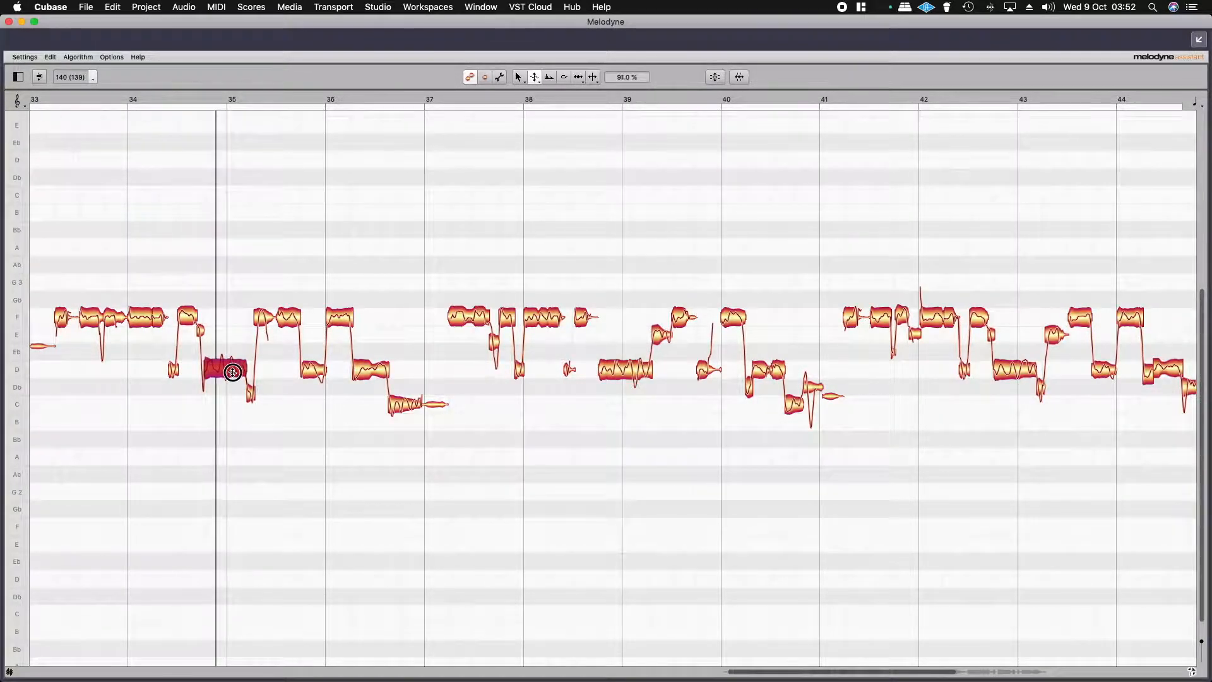
click(627, 370)
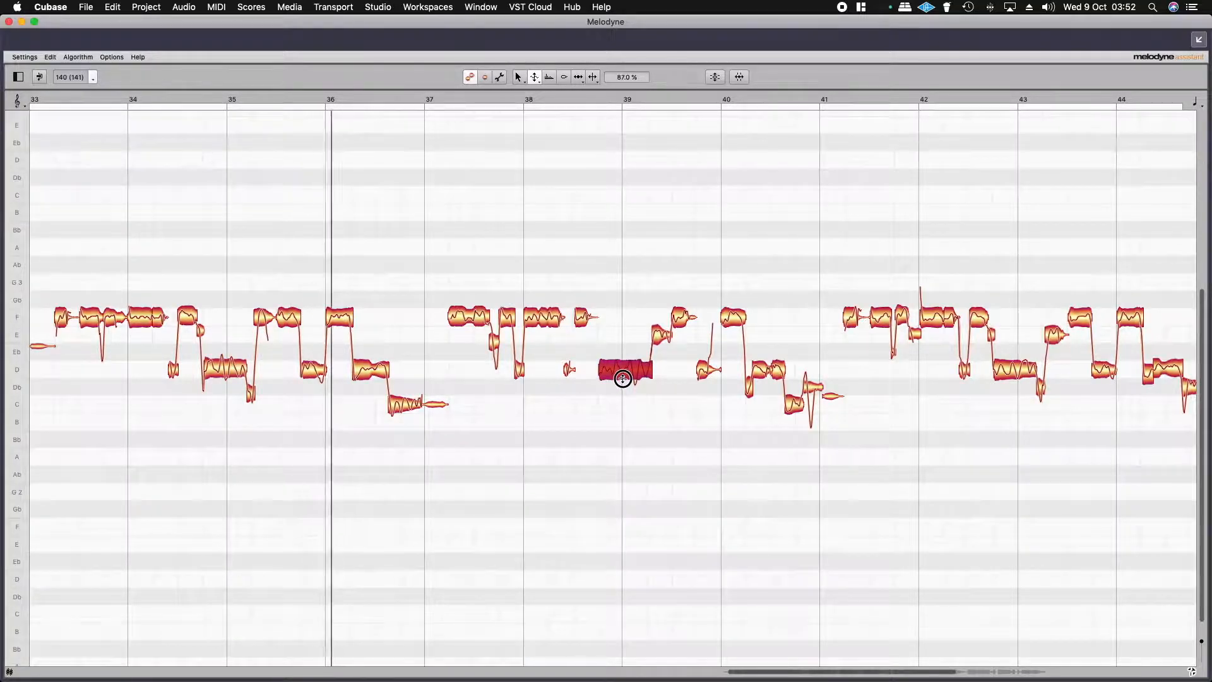
click(466, 318)
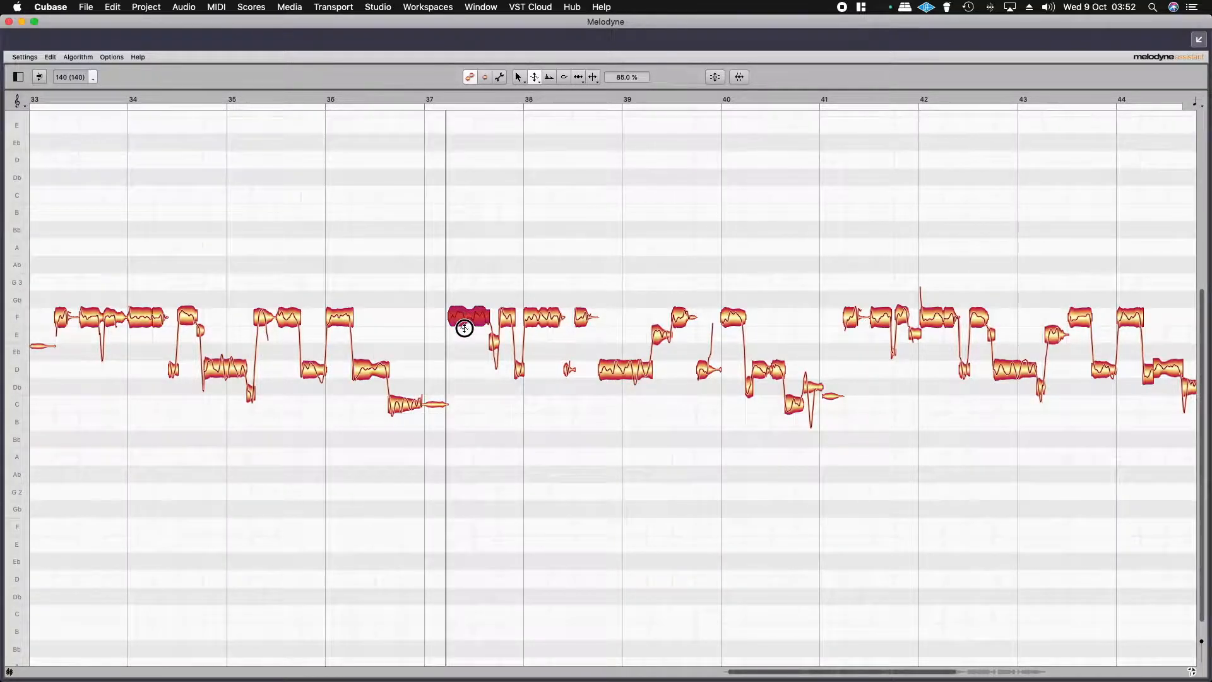
click(528, 318)
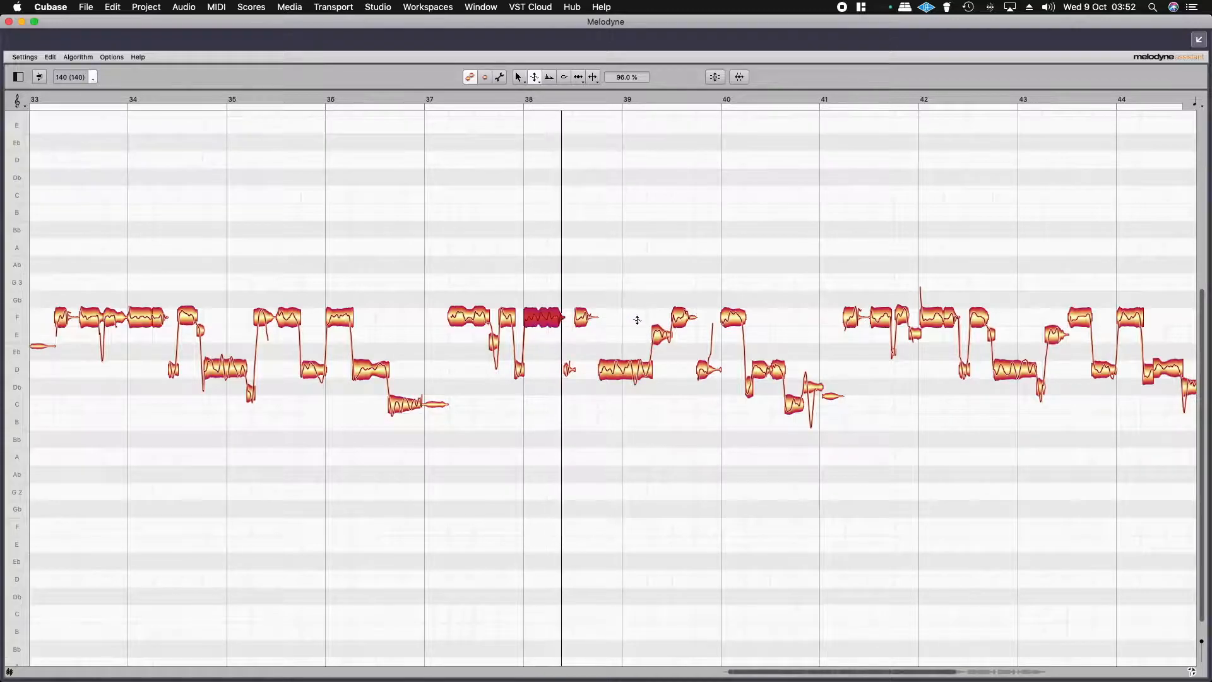
click(619, 367)
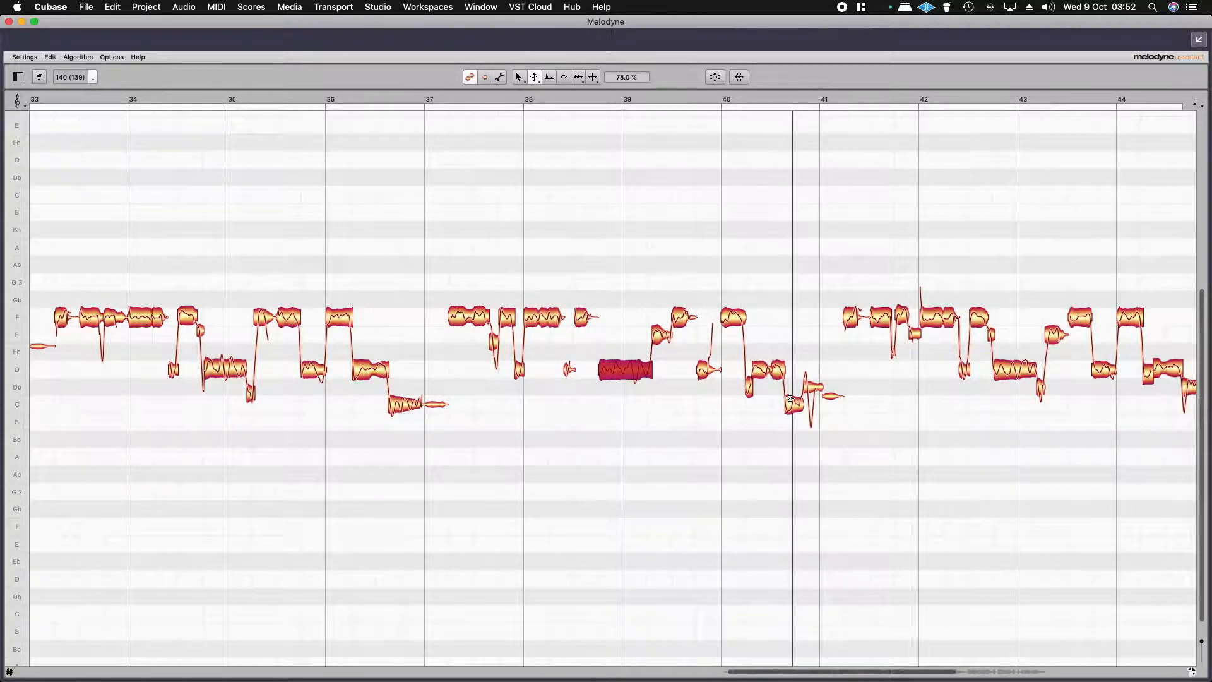
Even out the pitch curves of the sustained notes between bars 42 and 49, including 91% on the F 3 at bar 44
click(1017, 372)
click(938, 325)
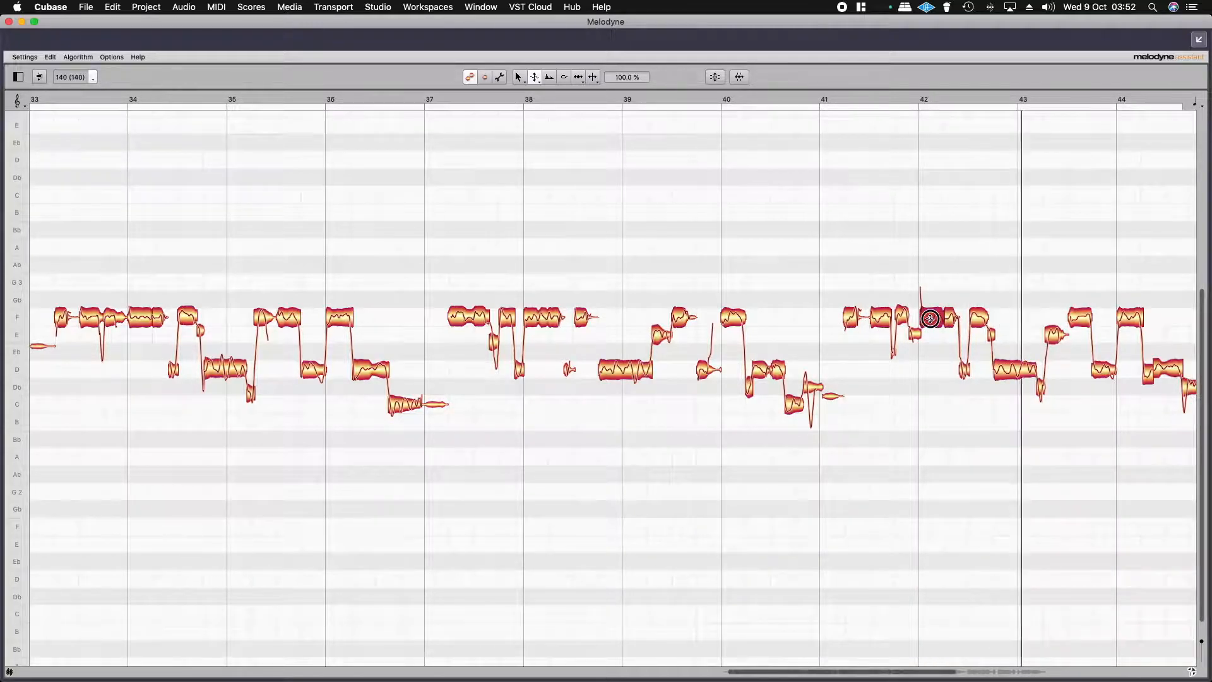
click(1137, 322)
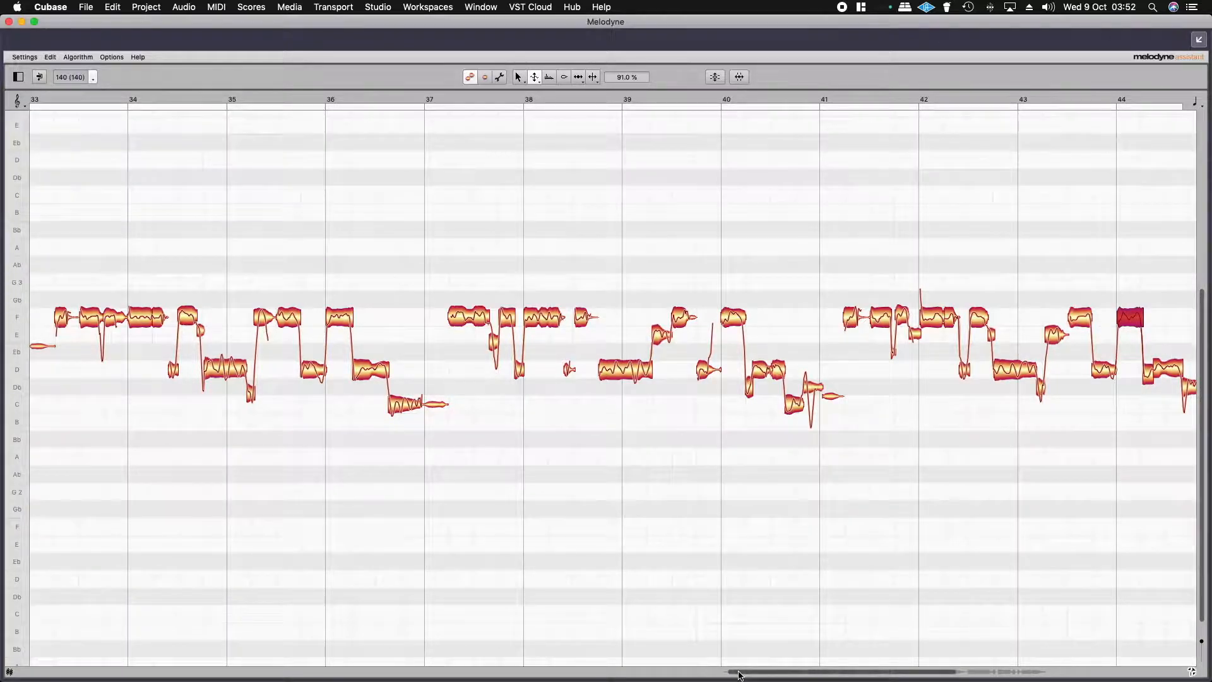
drag(739, 674, 852, 668)
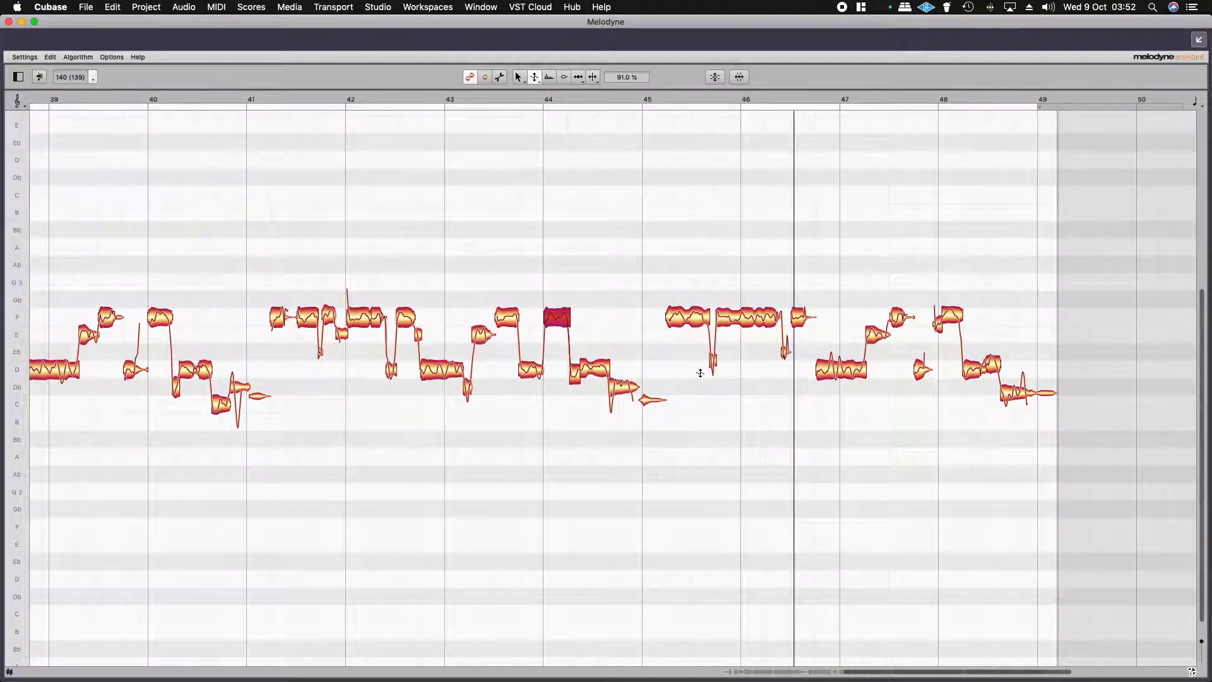
click(841, 373)
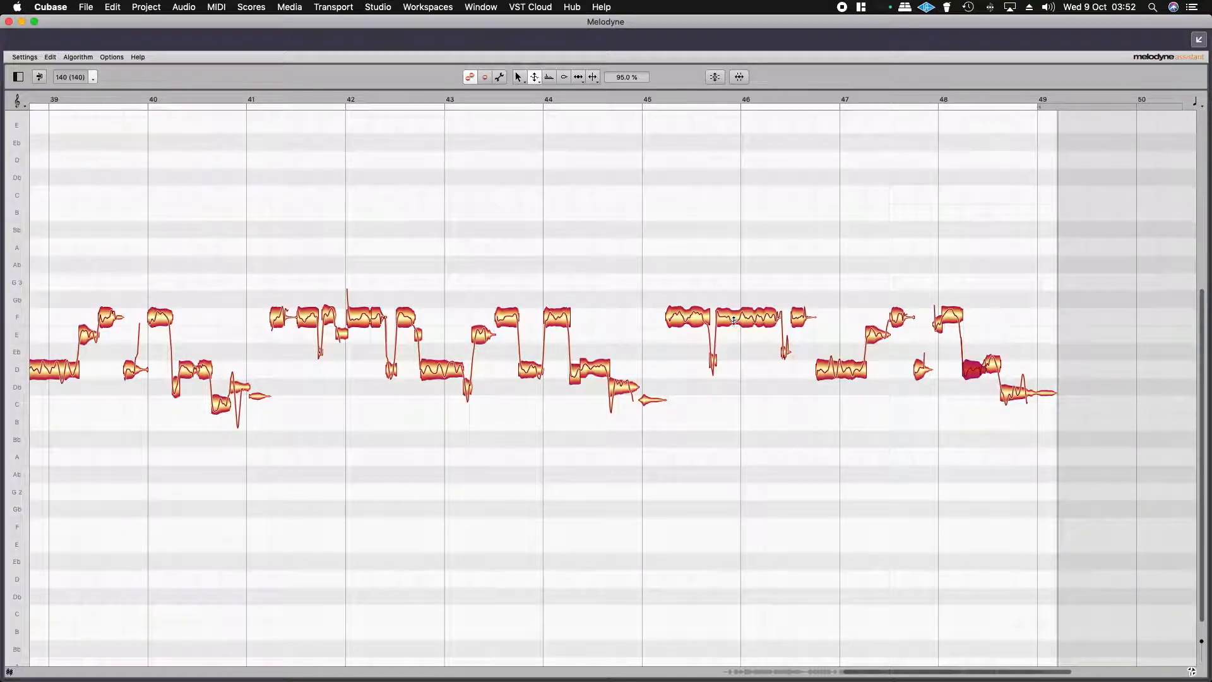
click(682, 318)
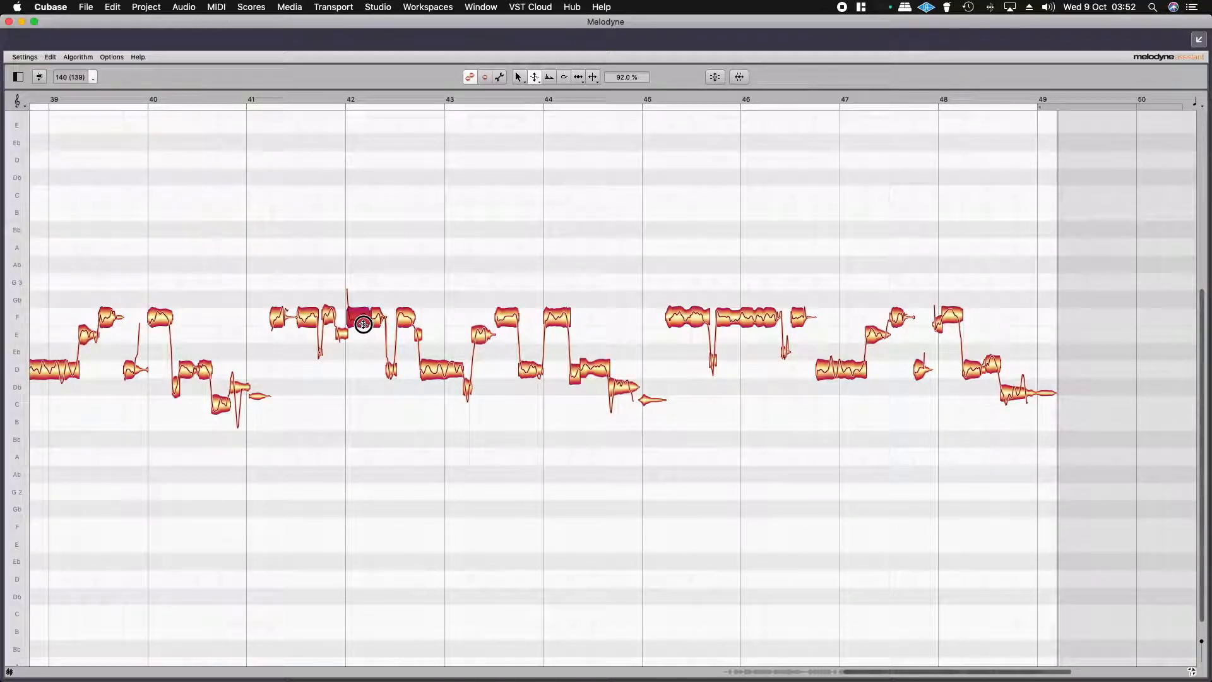
Set the pitch variation to 68% for the D 3 around bar 39, 85% for the F 3 at bar 42 and 74% for the D 3 around bar 35
key(space)
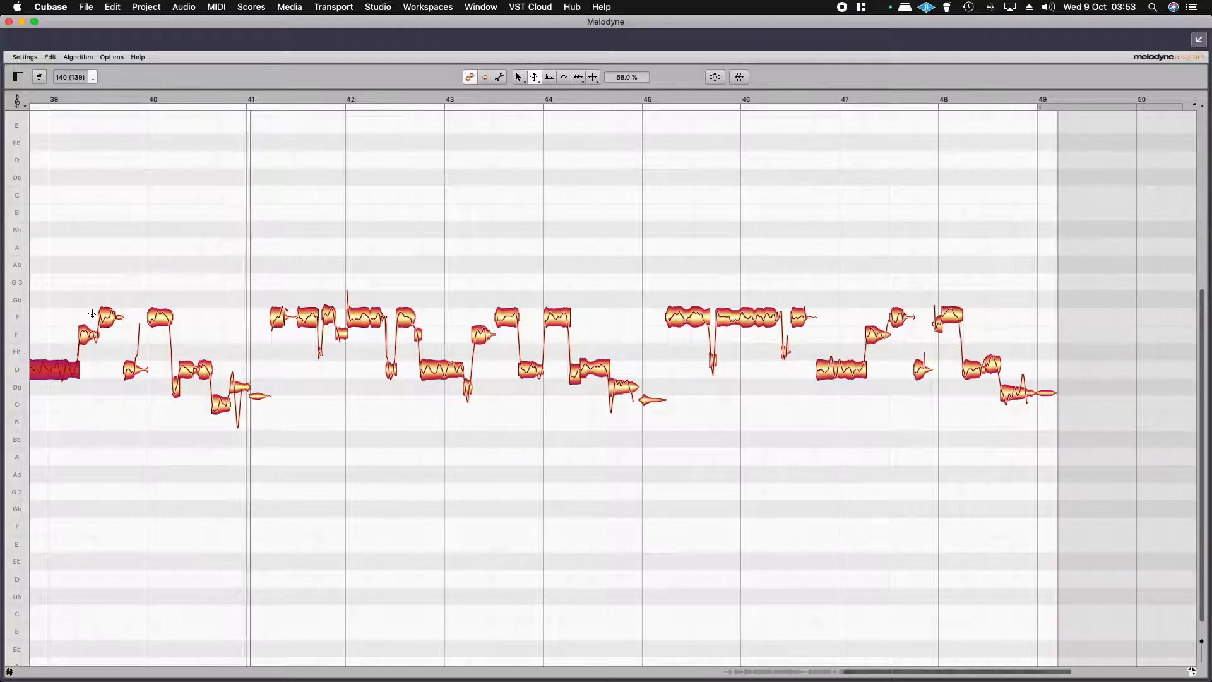
click(356, 329)
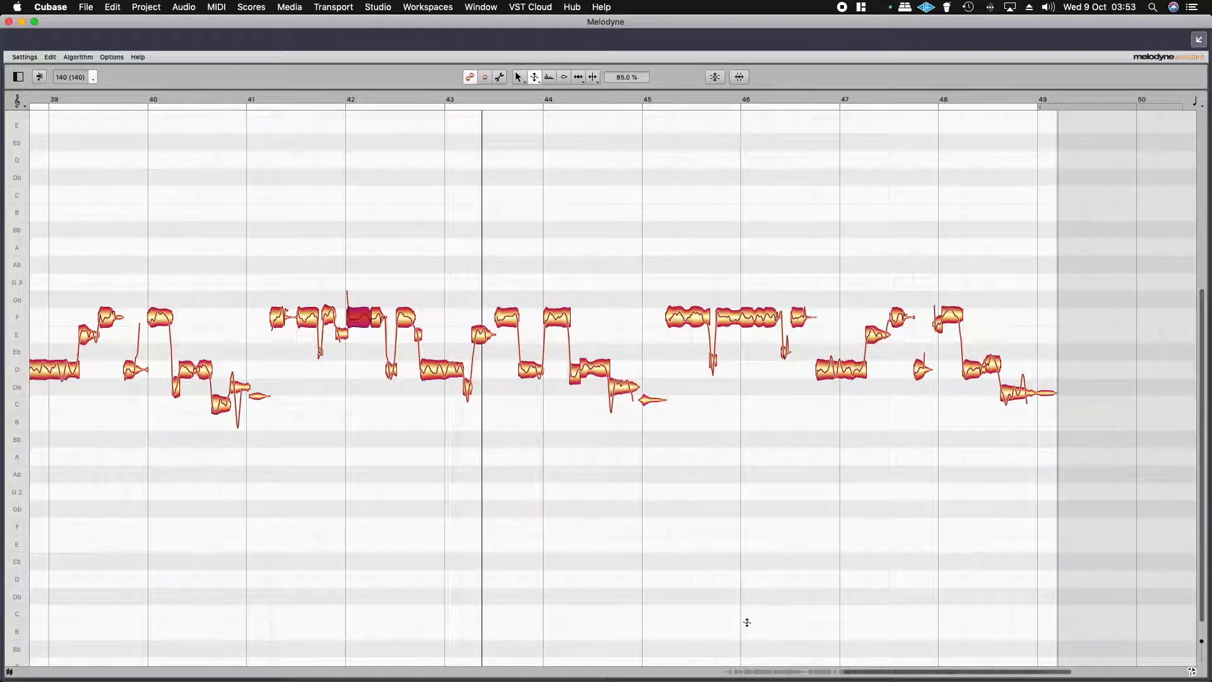
scroll(669, 497, left, 10)
scroll(669, 497, left, 2)
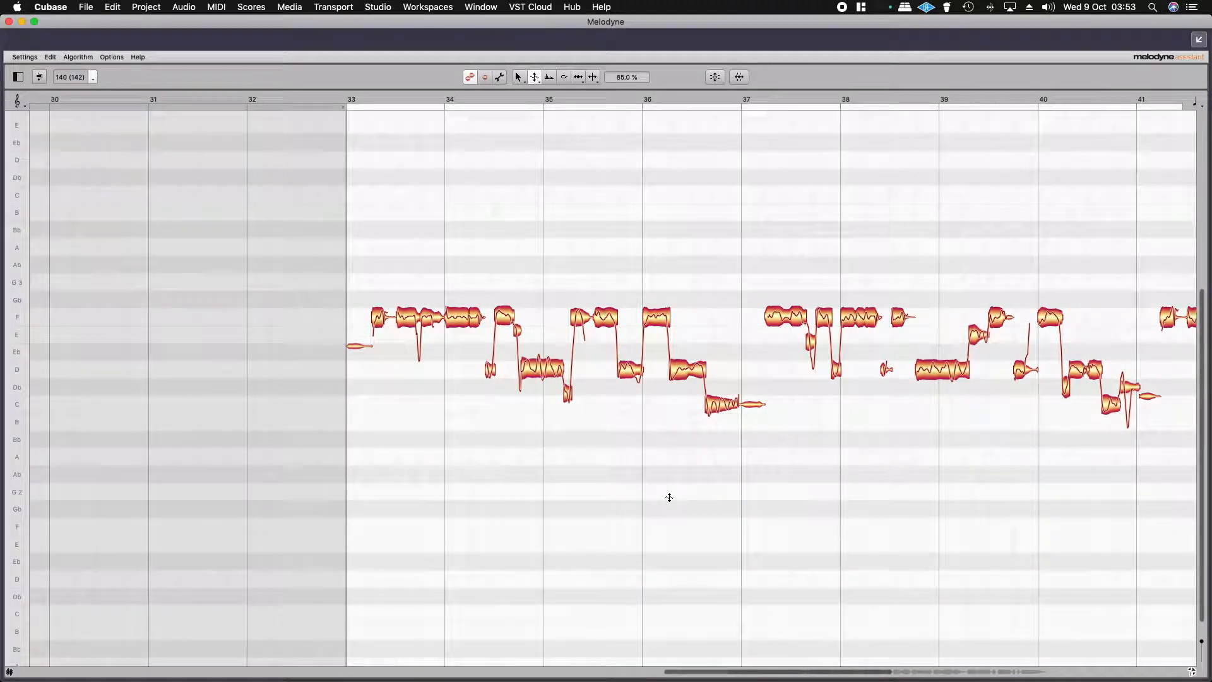
drag(539, 376, 538, 378)
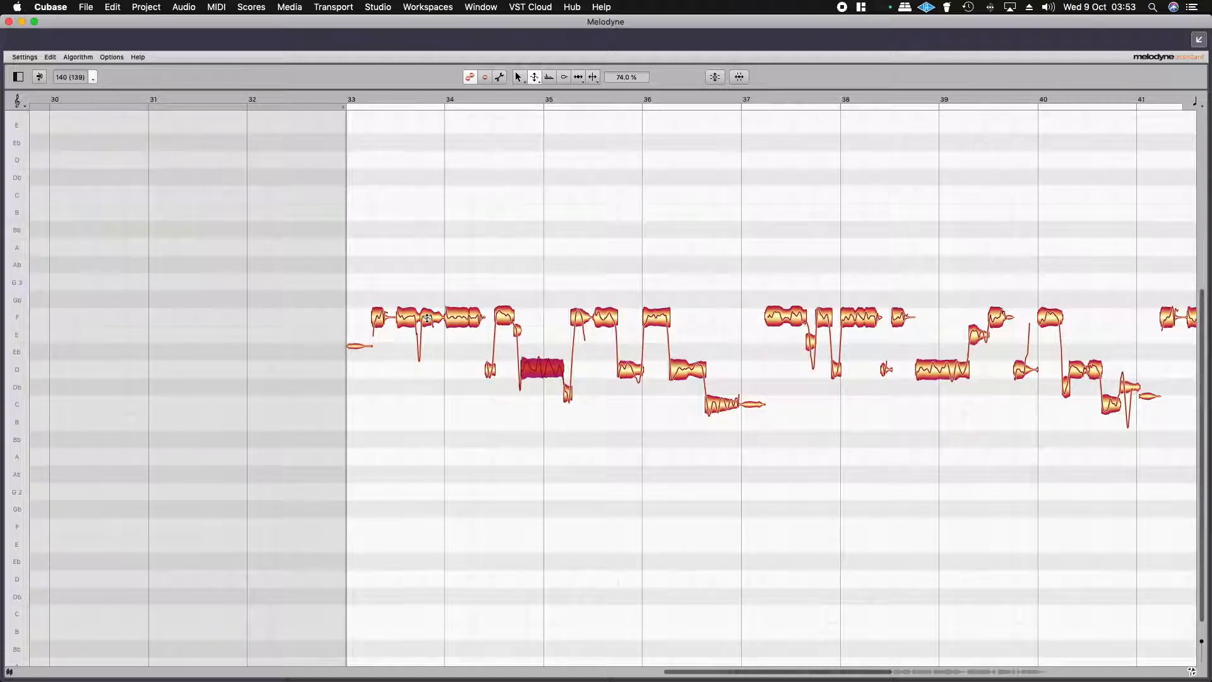
Separate the dip in the F 3 note after bar 33, the end of the D 3 before bar 36 and the start of the D 3 after it
right_click(436, 358)
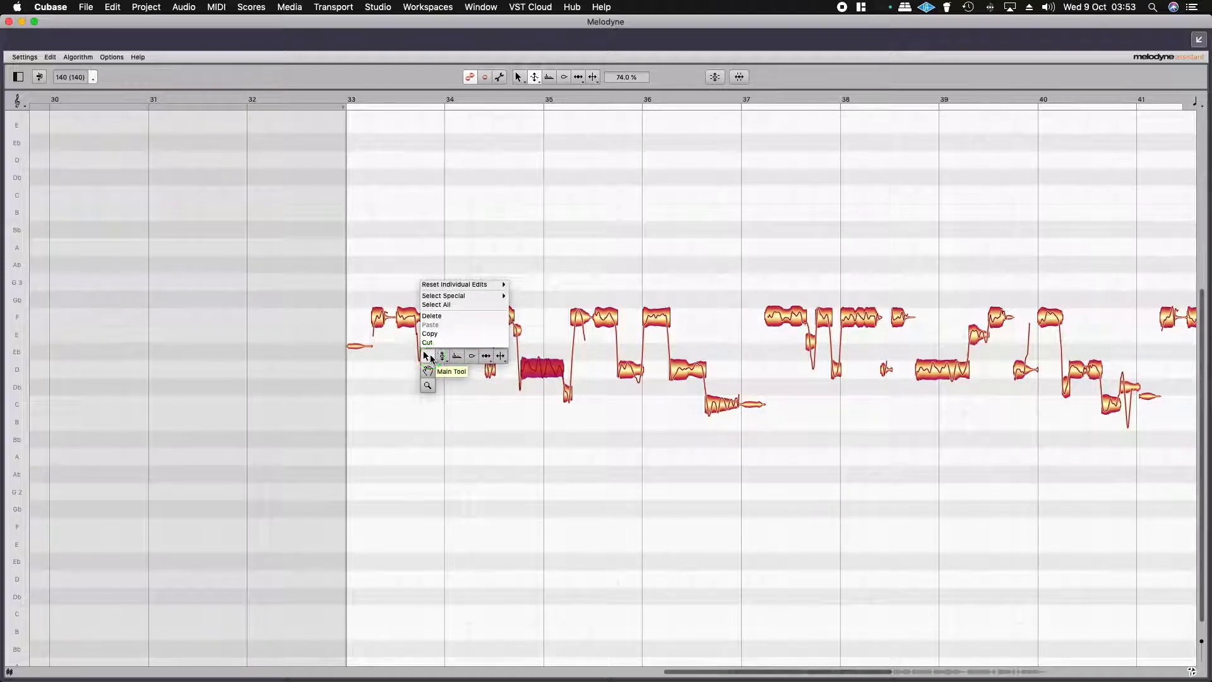
click(426, 355)
key(space)
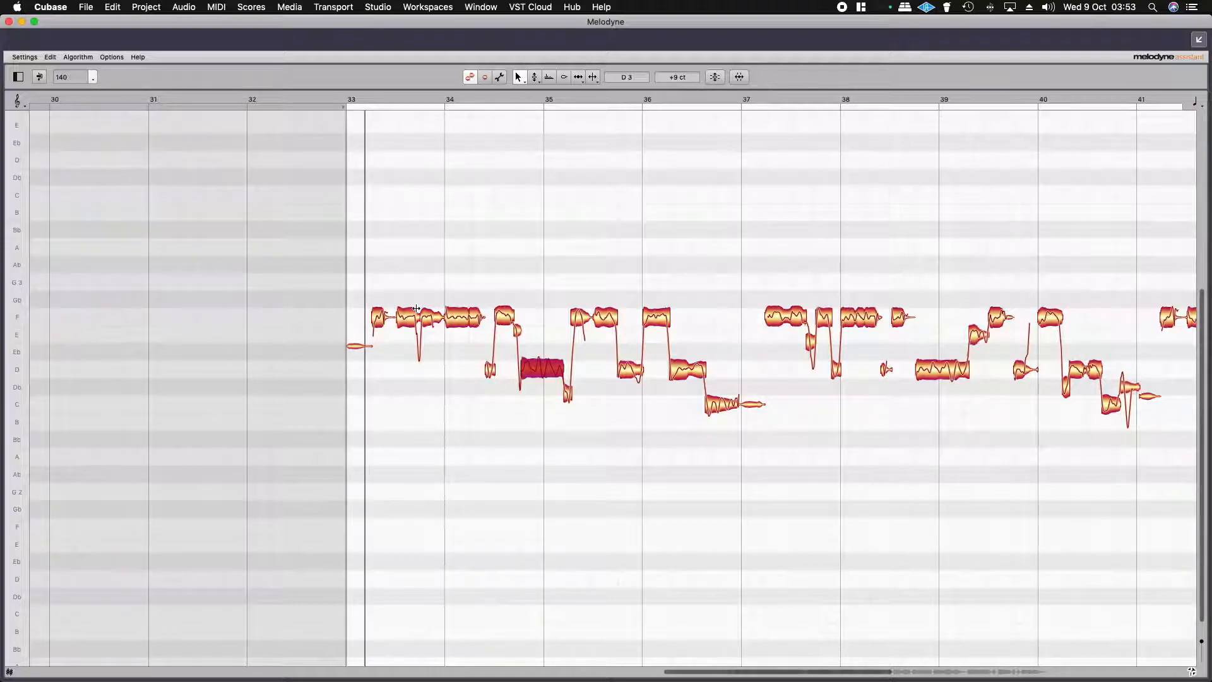
click(416, 308)
click(416, 309)
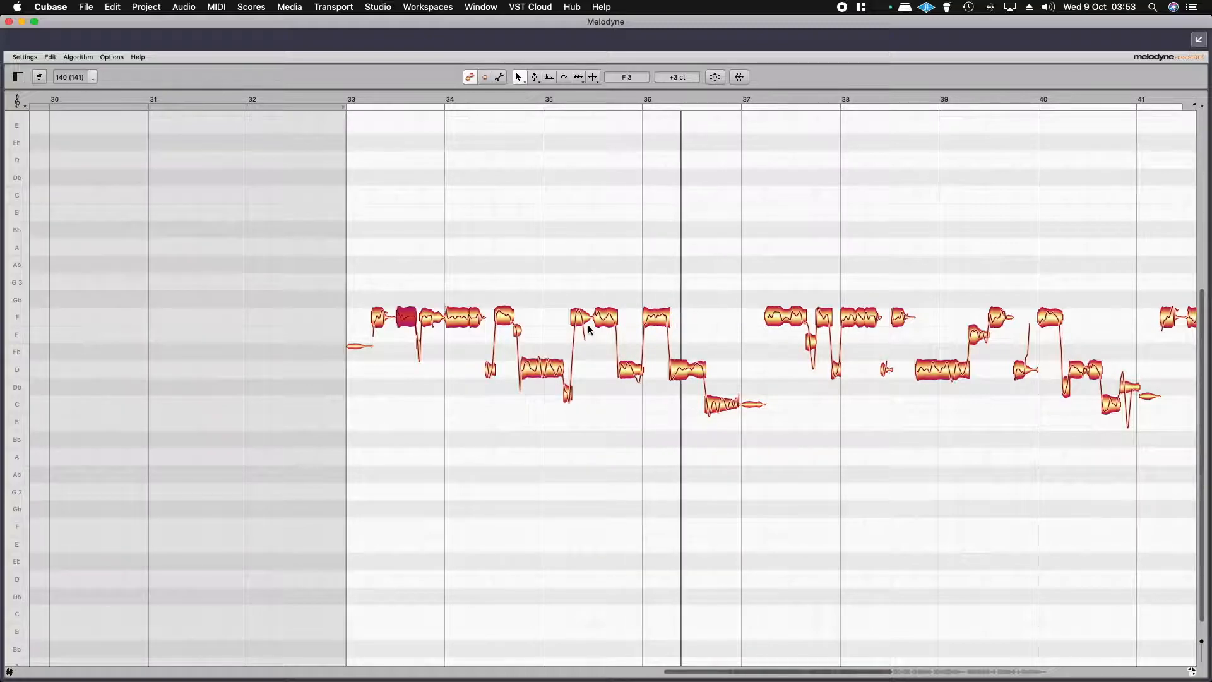
click(633, 365)
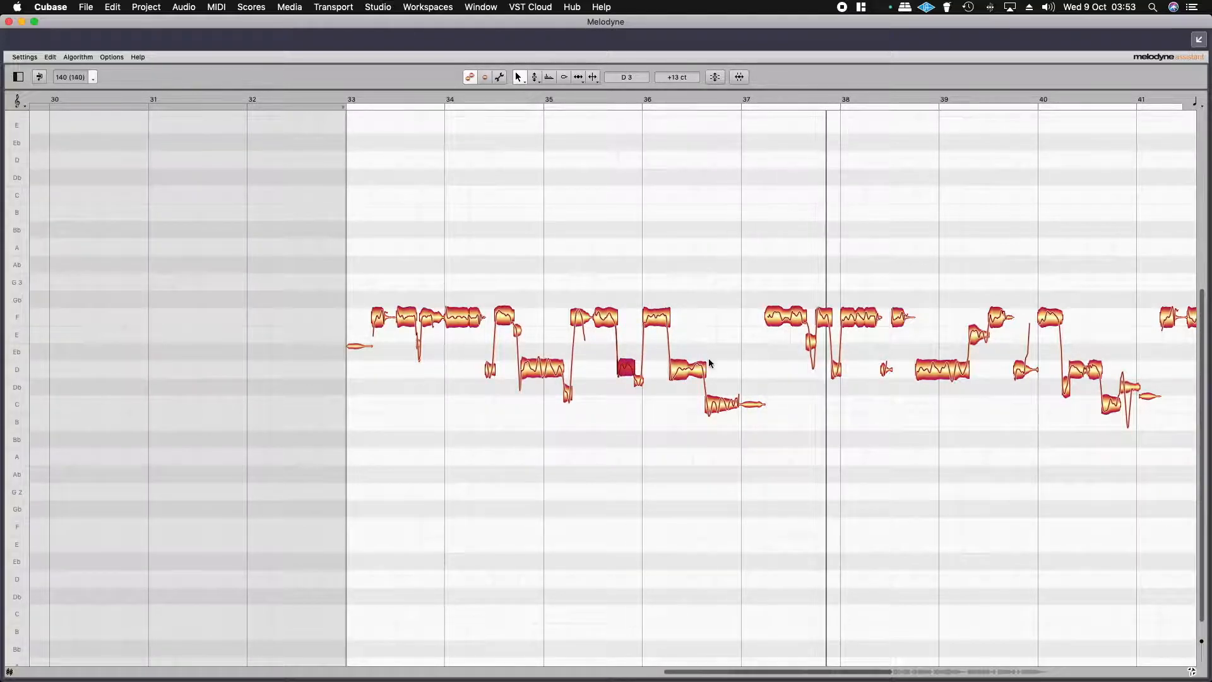
click(678, 361)
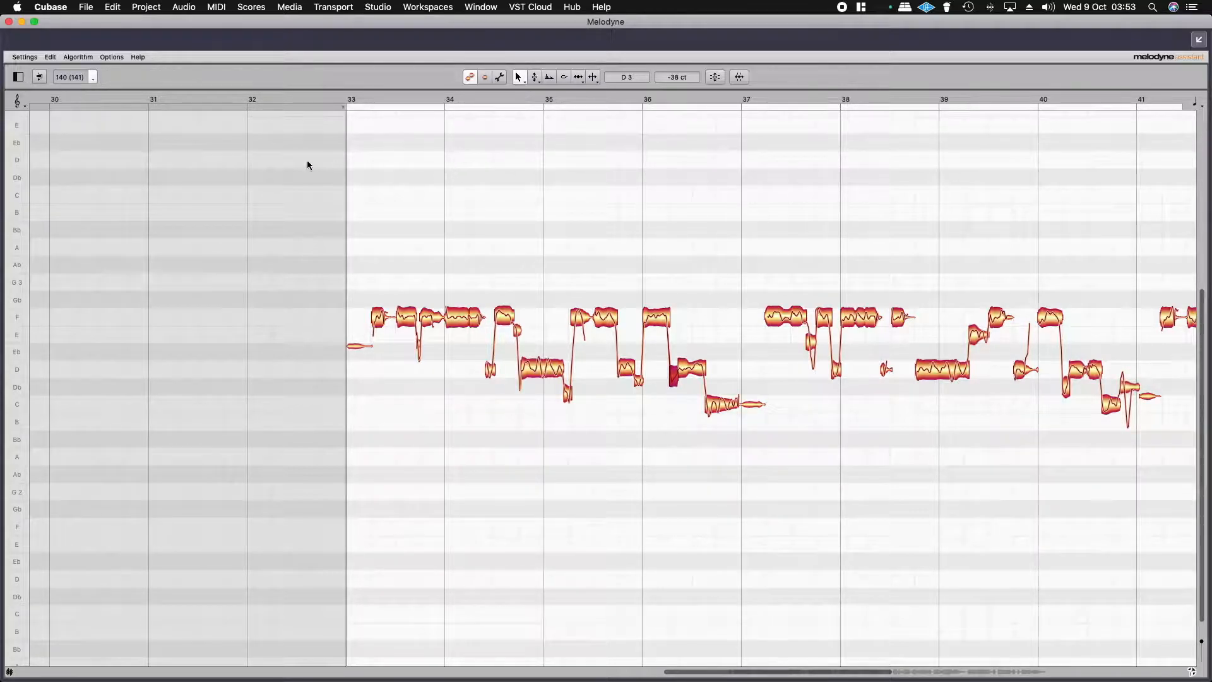
Close the enlarged Melodyne window and show the MixConsole below the Cubase project
mouse_move(0, 0)
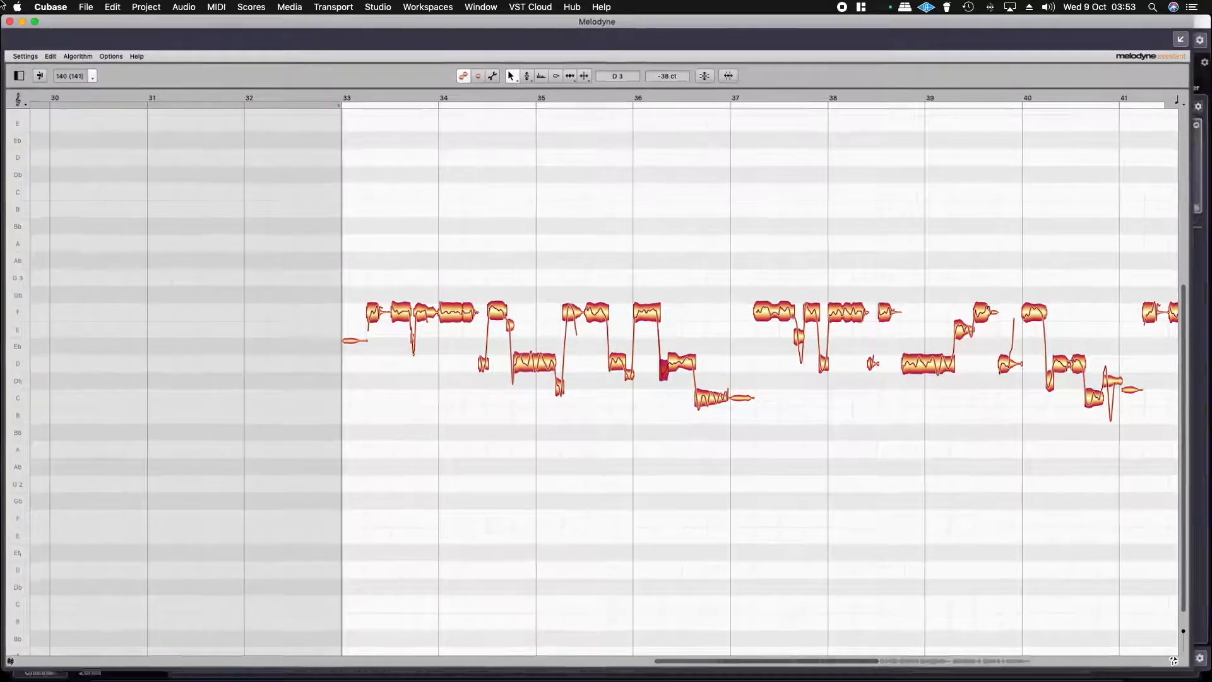
click(105, 52)
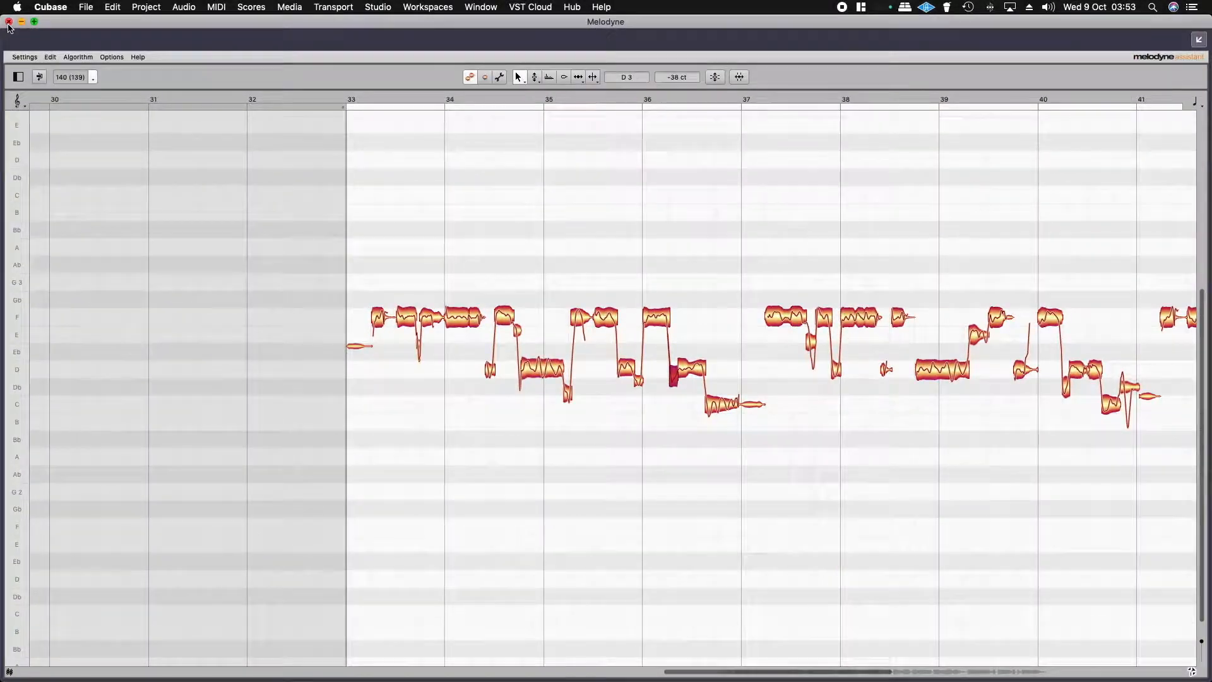
click(9, 22)
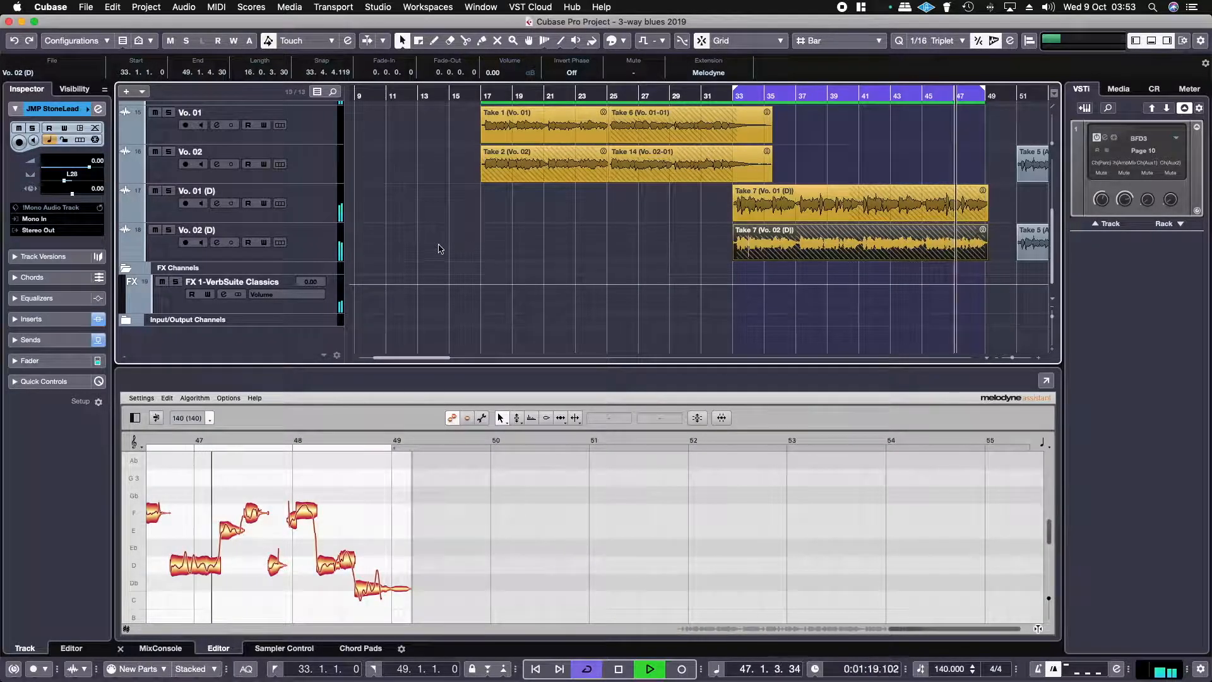
click(158, 648)
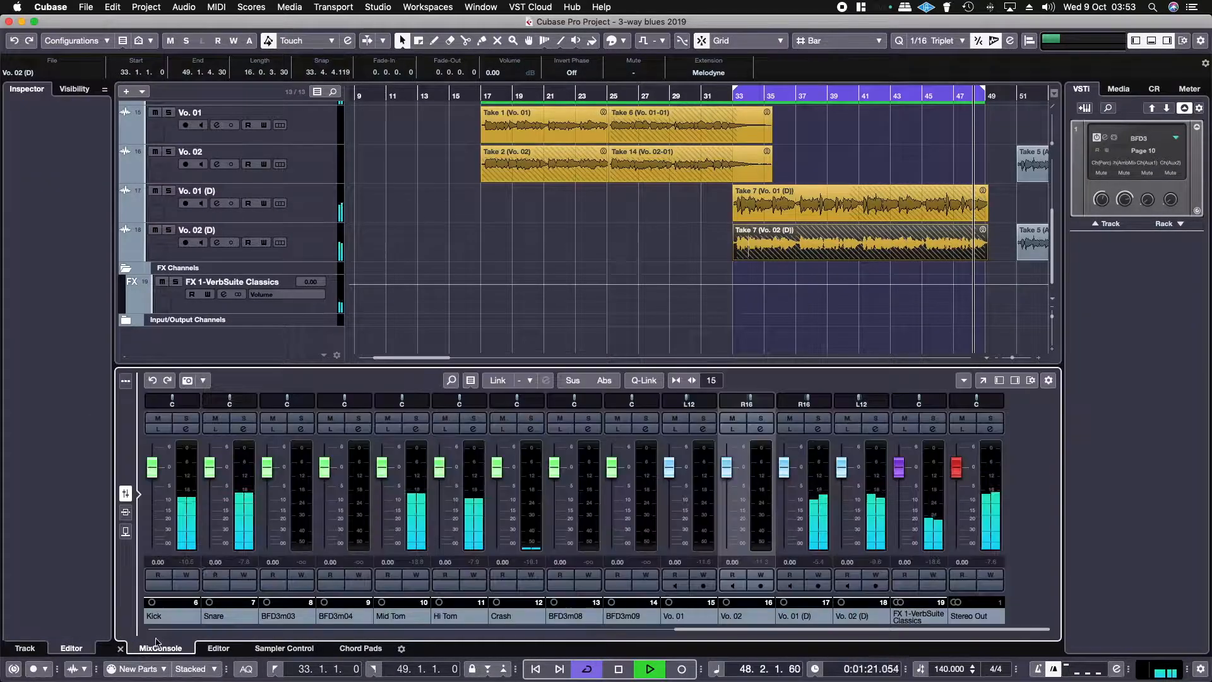
Extend the playback cycle range back to bar 17 so that all four vocal takes are included
drag(737, 92, 481, 95)
click(481, 95)
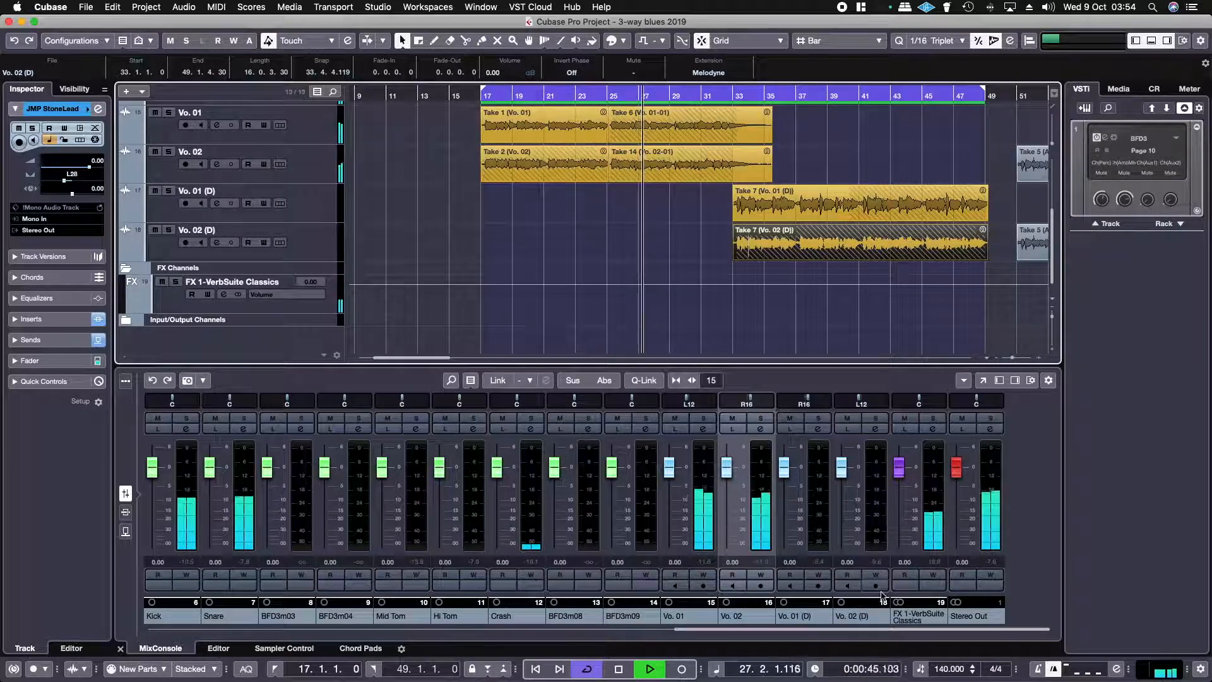
Open the Stereo Out channel settings and inspect its Neutron 3 equalizer insert
click(986, 430)
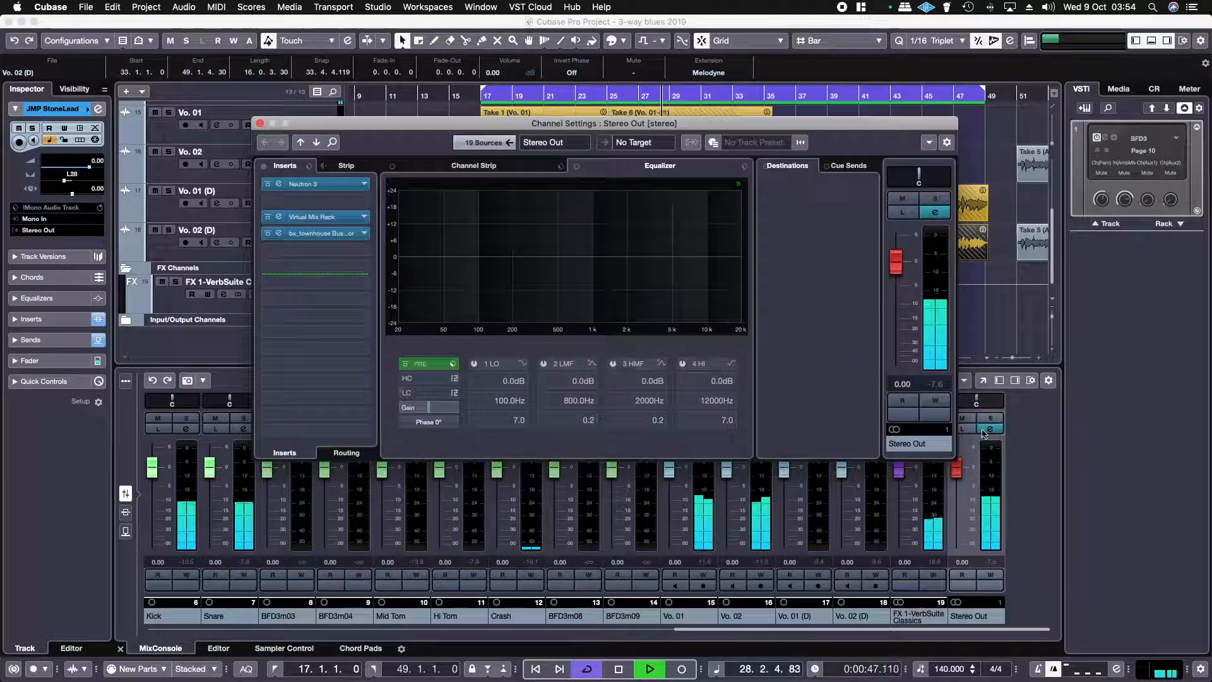
click(321, 185)
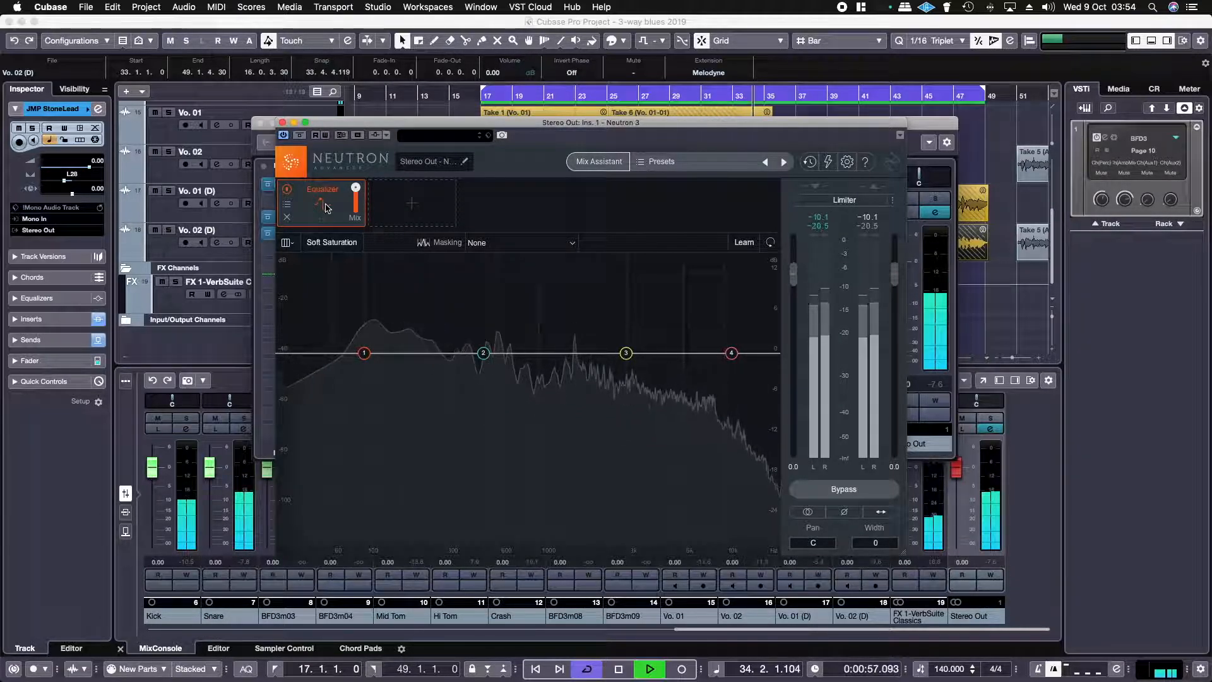
click(282, 123)
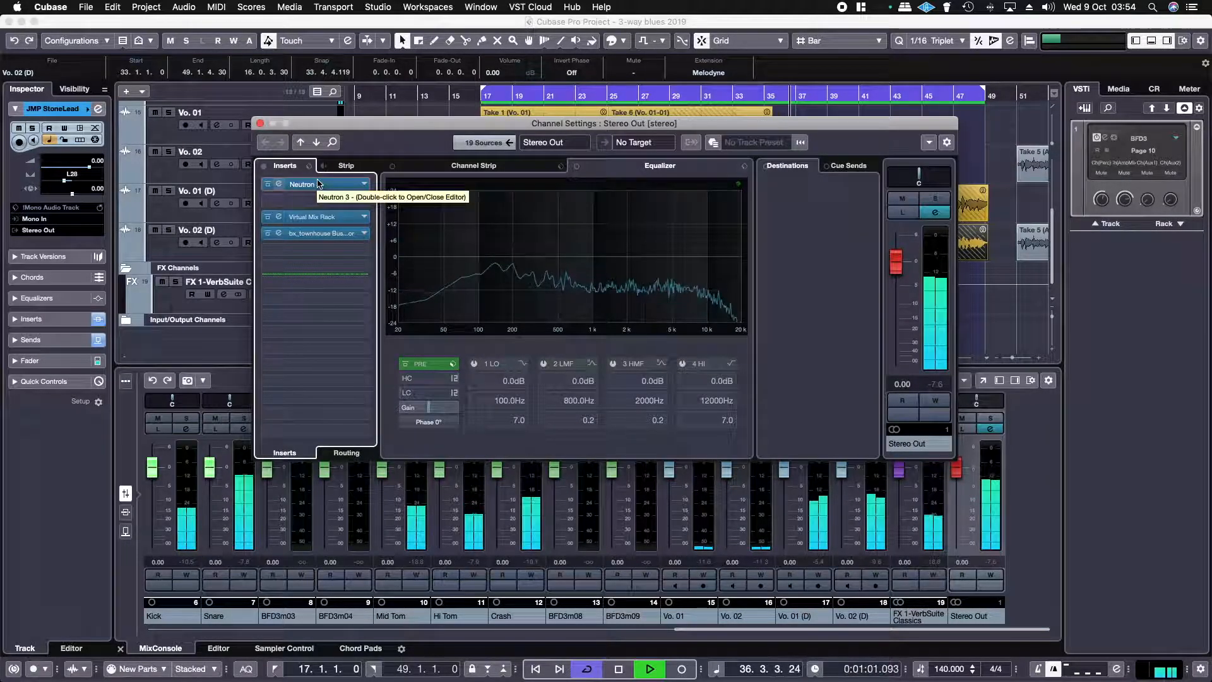
Lower the threshold and slightly raise the makeup gain of the bx_townhouse Buss Compressor on the Stereo Out
double_click(315, 233)
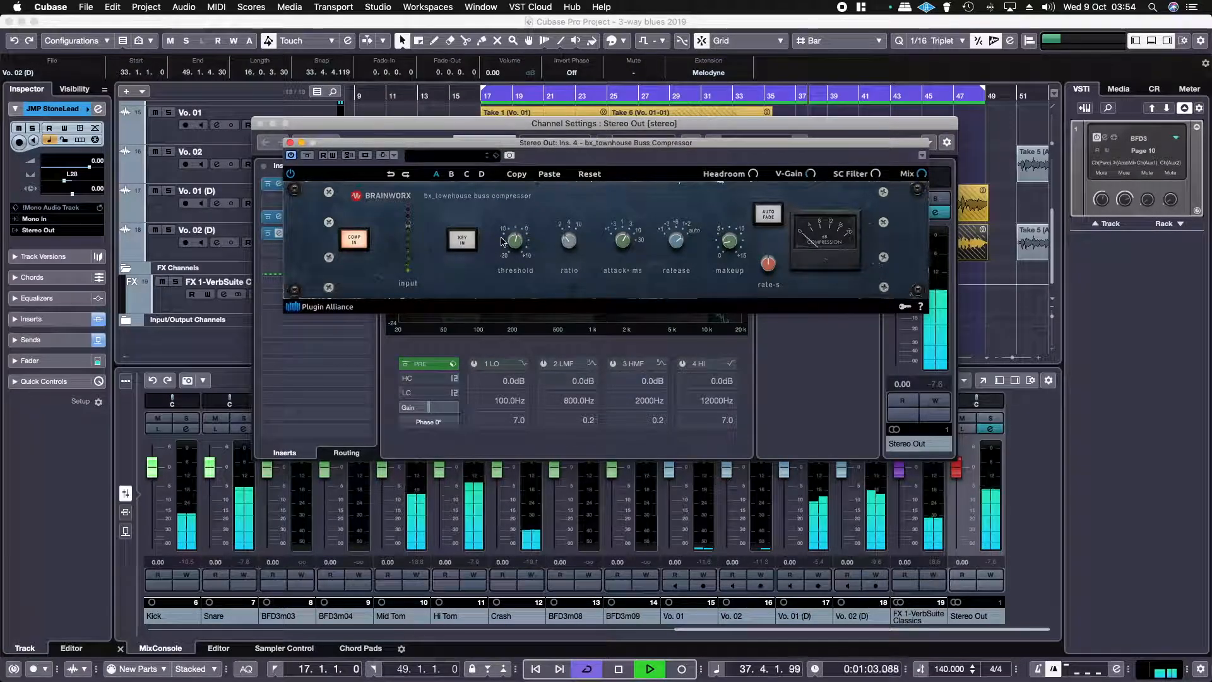
drag(516, 245, 515, 268)
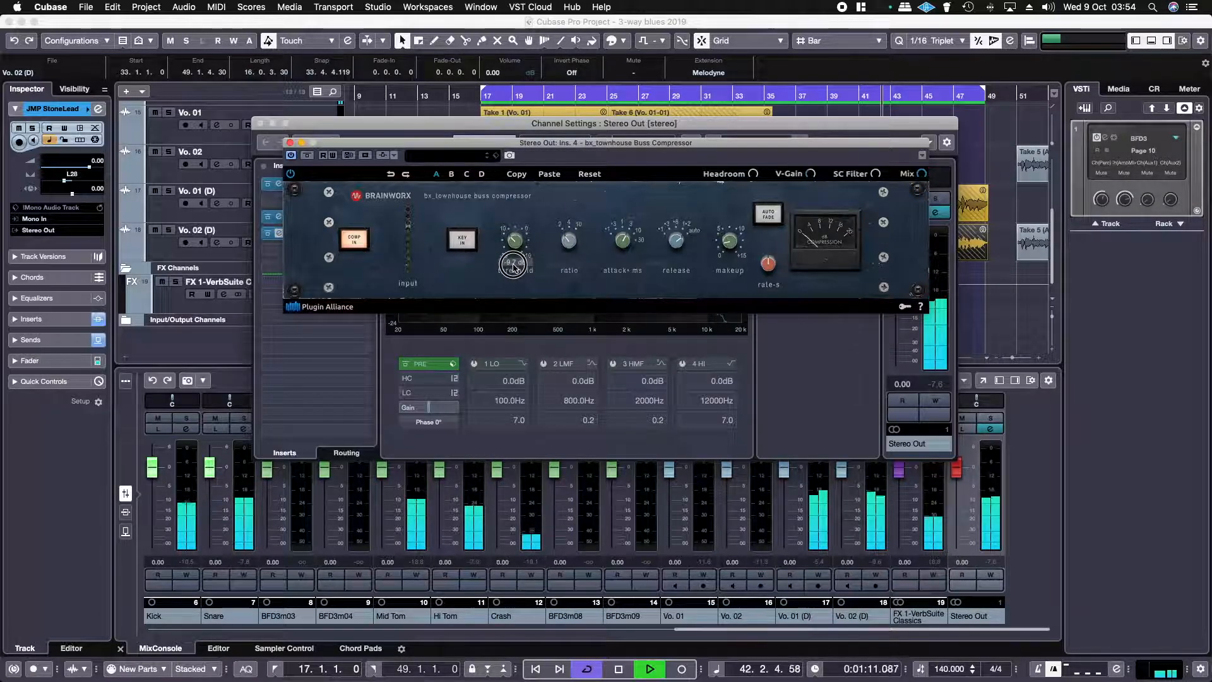
drag(515, 270, 512, 275)
drag(731, 241, 733, 236)
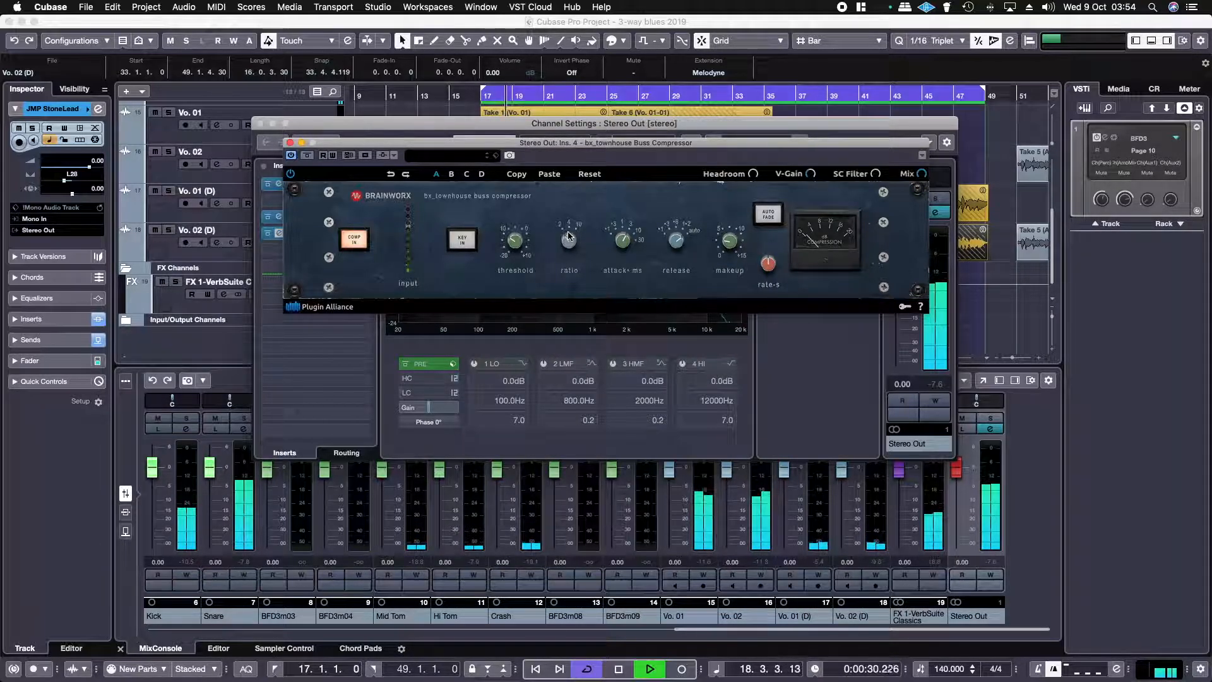
Compare the mix with the buss compressor bypassed and active during playback
click(307, 156)
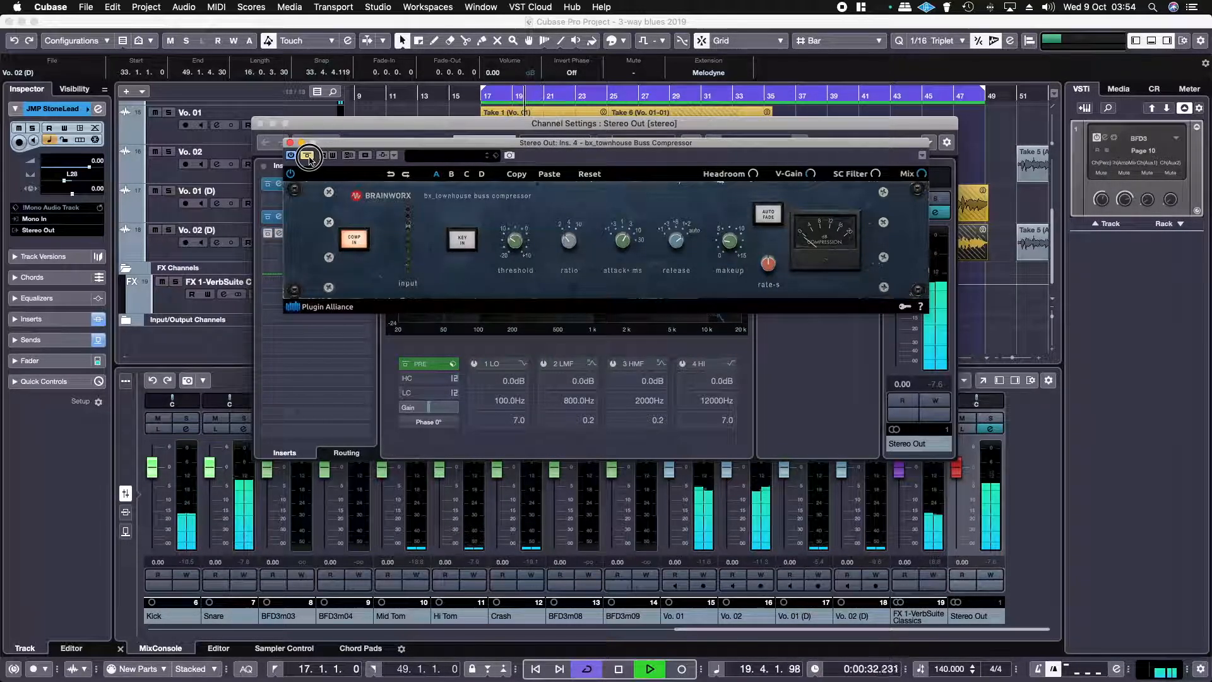
click(309, 158)
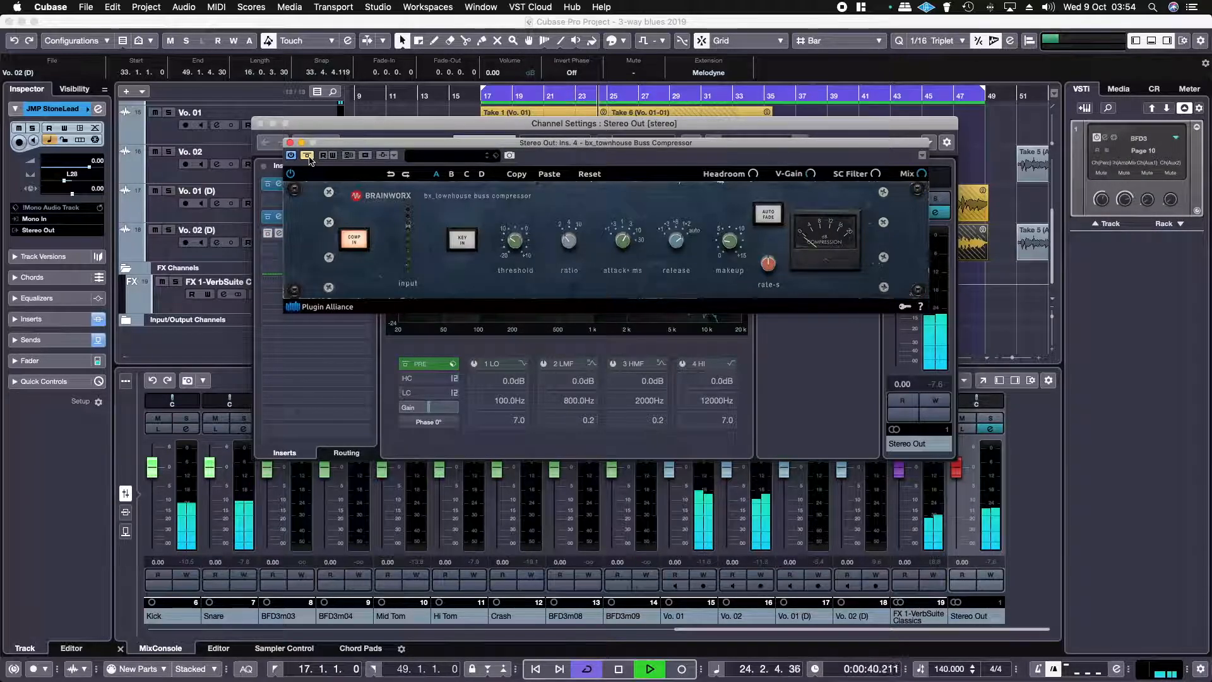
mouse_move(518, 245)
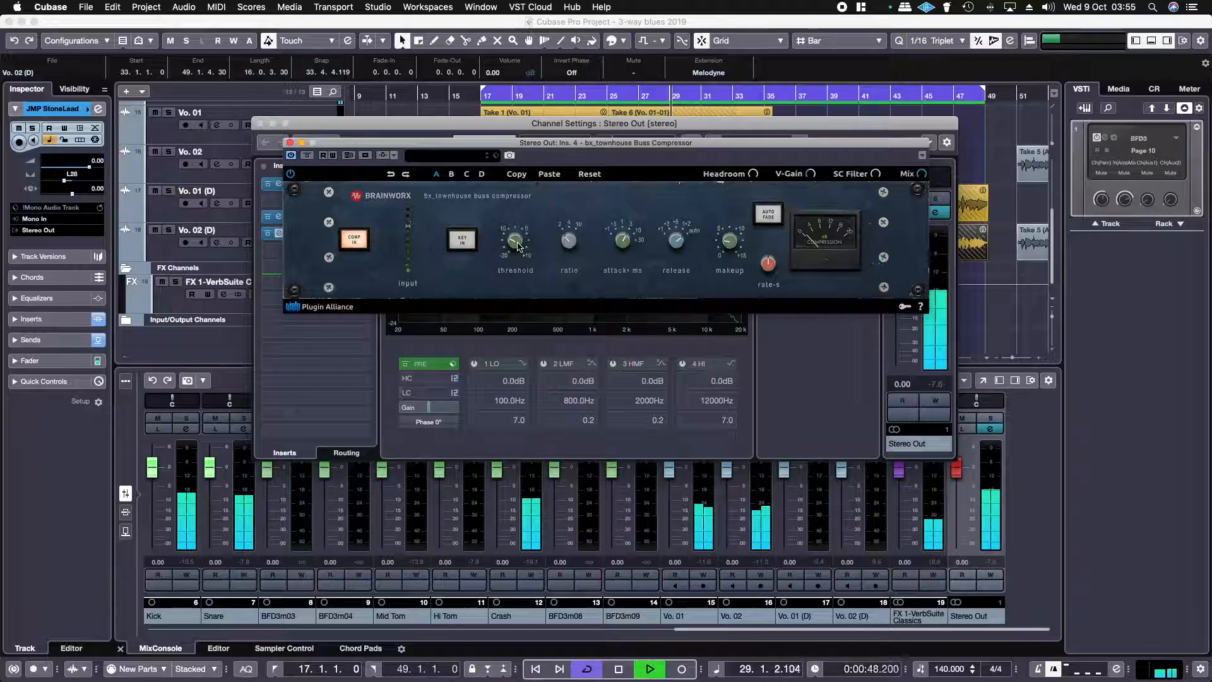
mouse_move(673, 257)
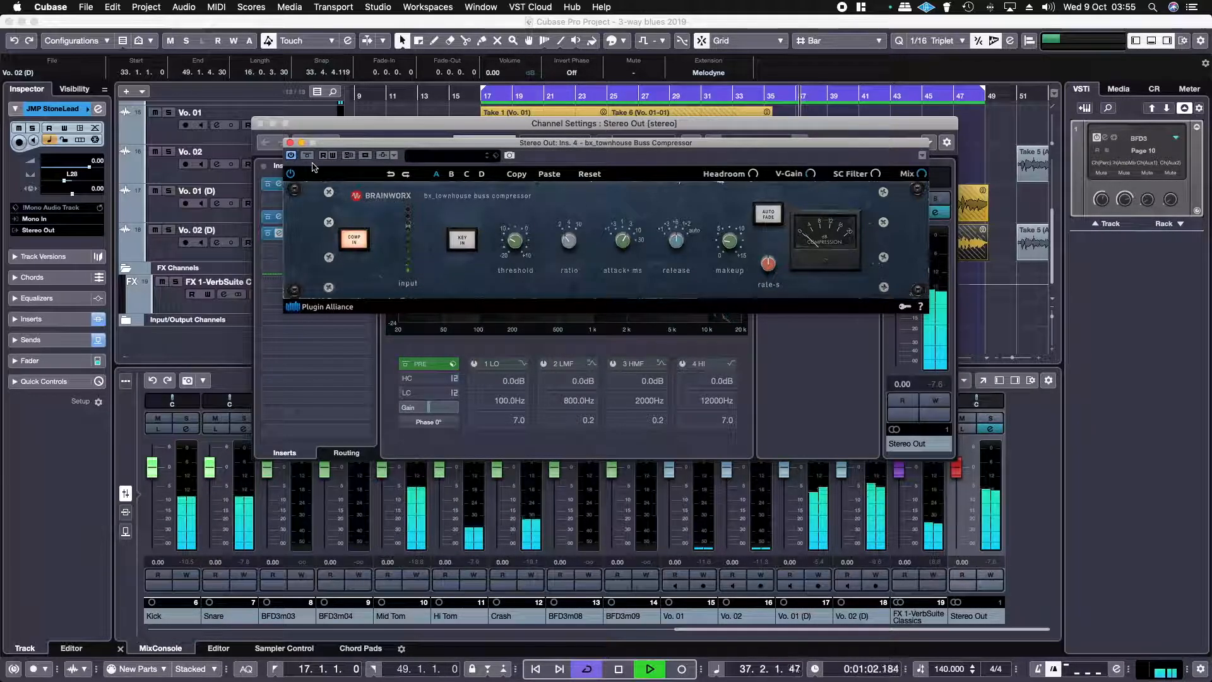
Switch to the Console app and open the Manley VOXBOX insert on the first Analog 1 channel
click(290, 143)
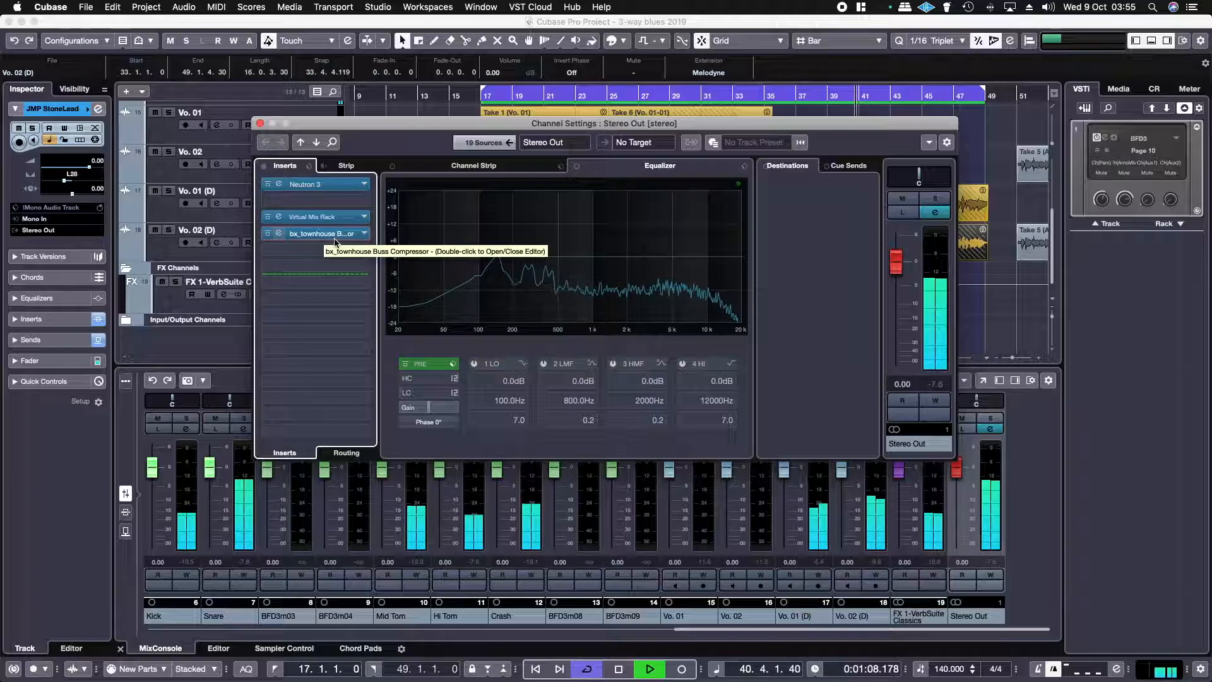
key(ctrl+Up)
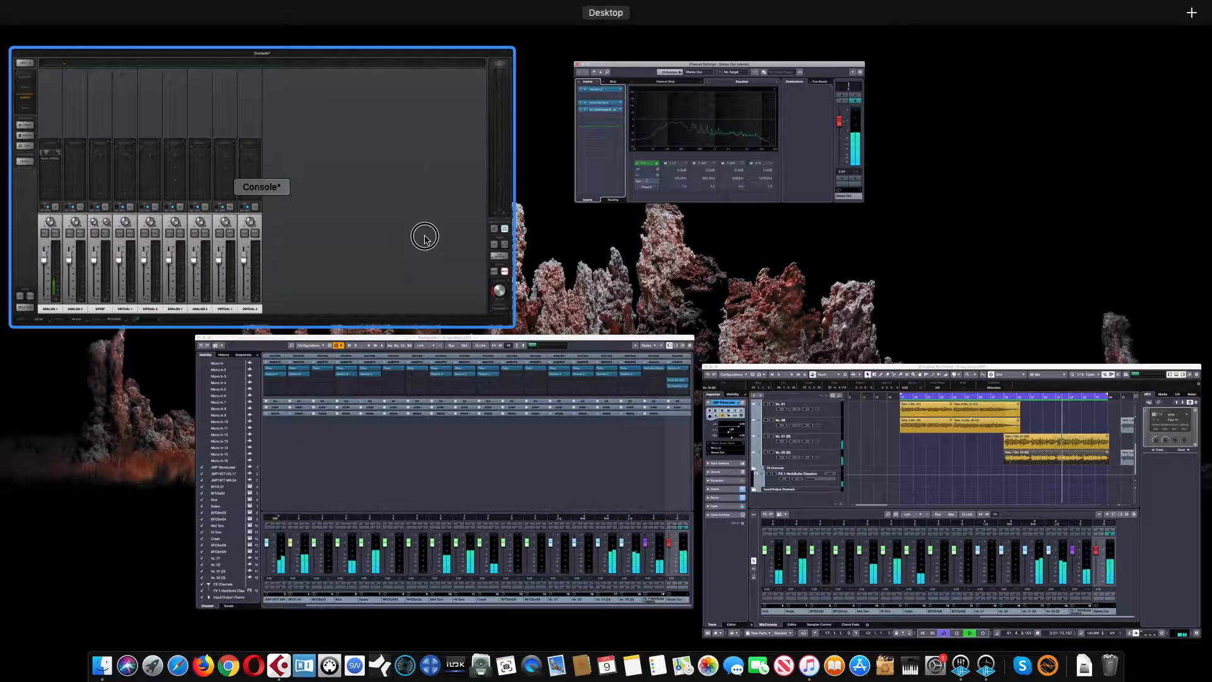
click(425, 236)
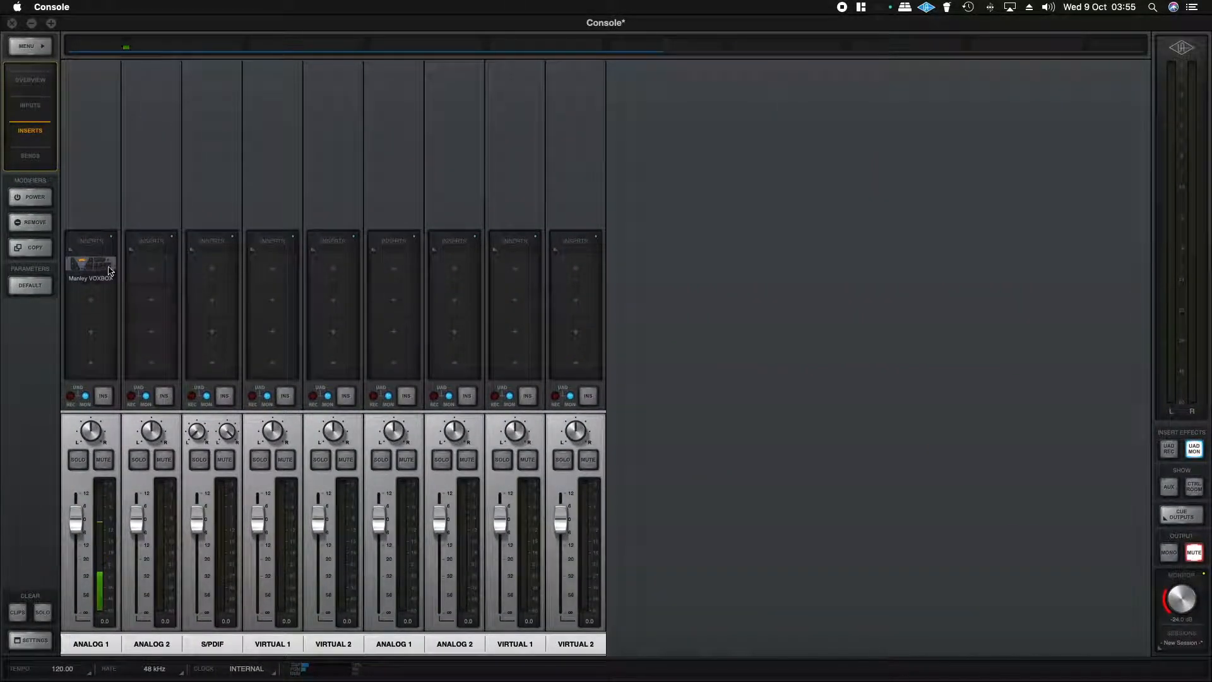
click(92, 270)
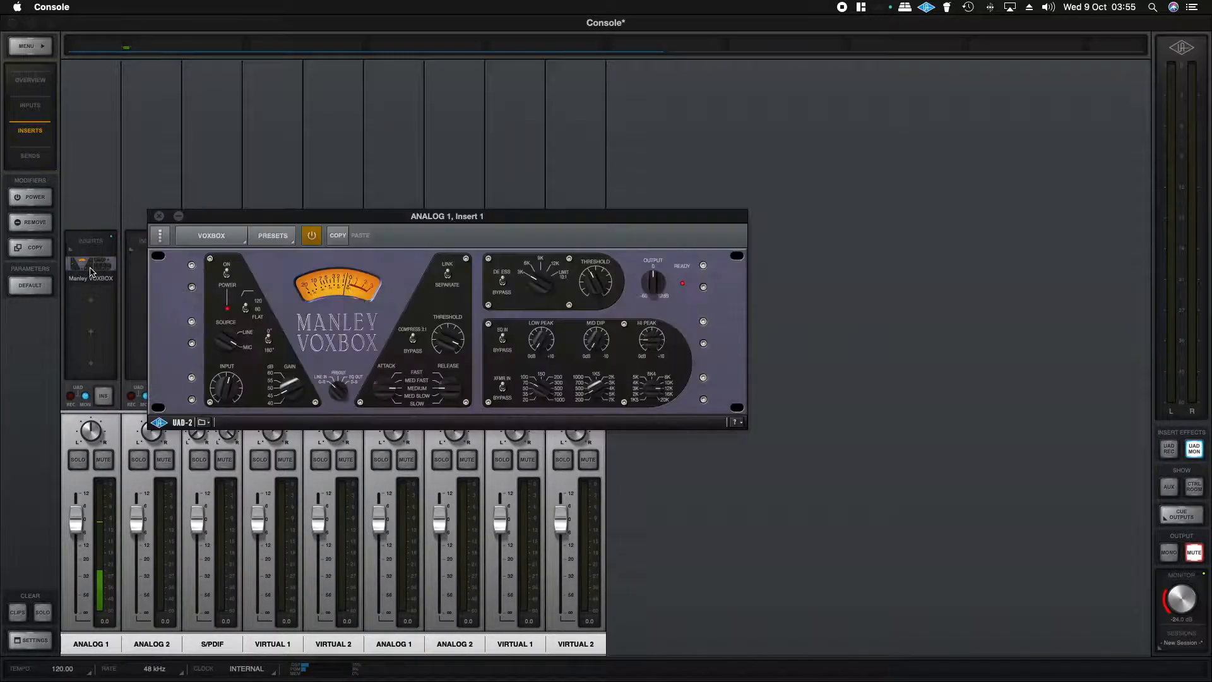
drag(312, 221, 446, 202)
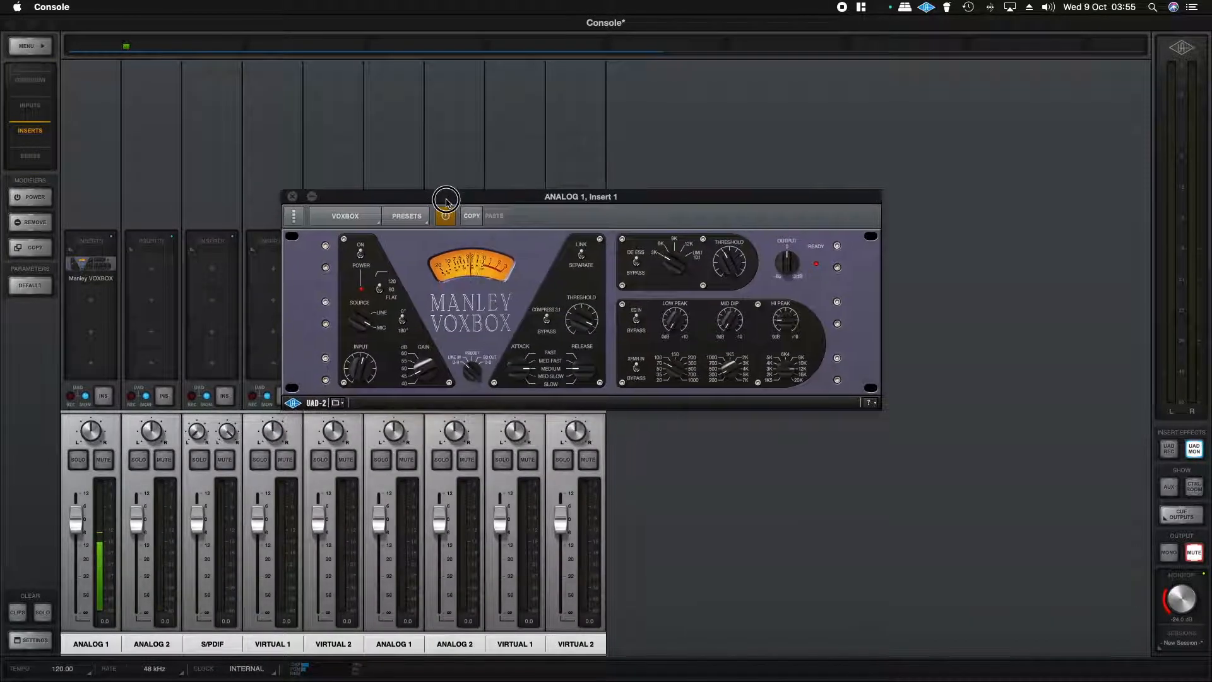
Adjust the compressor threshold of the Manley VOXBOX and close the plug-in
drag(363, 372, 362, 366)
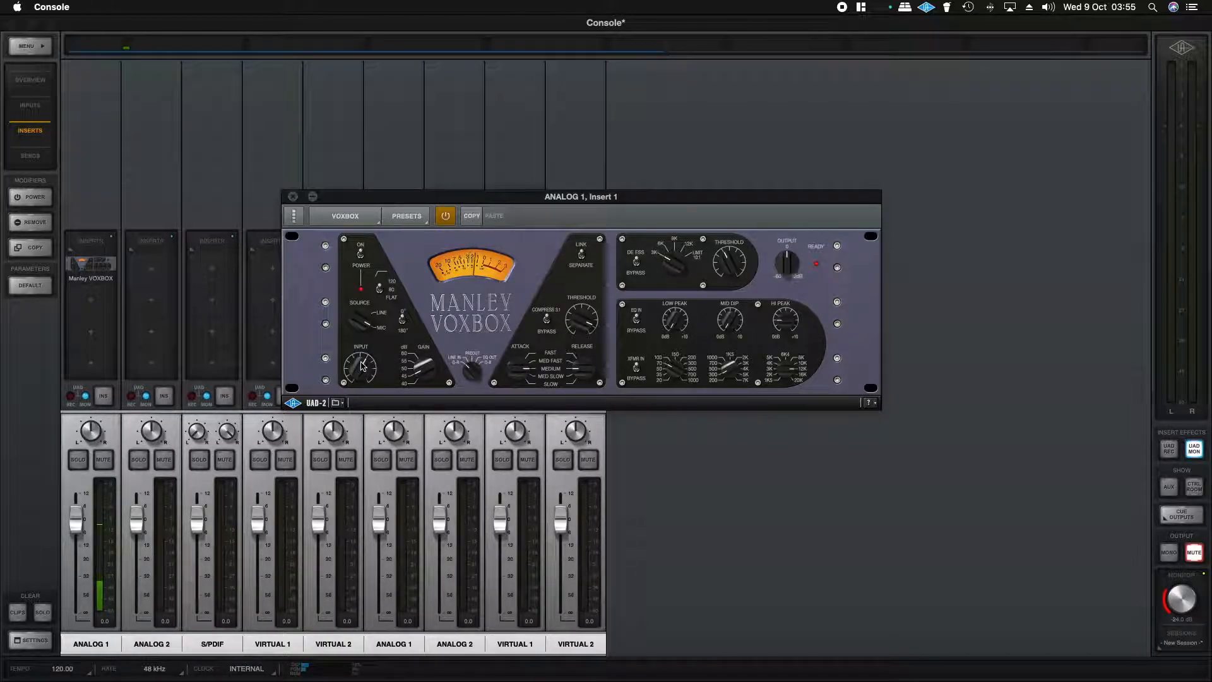
drag(586, 324, 584, 336)
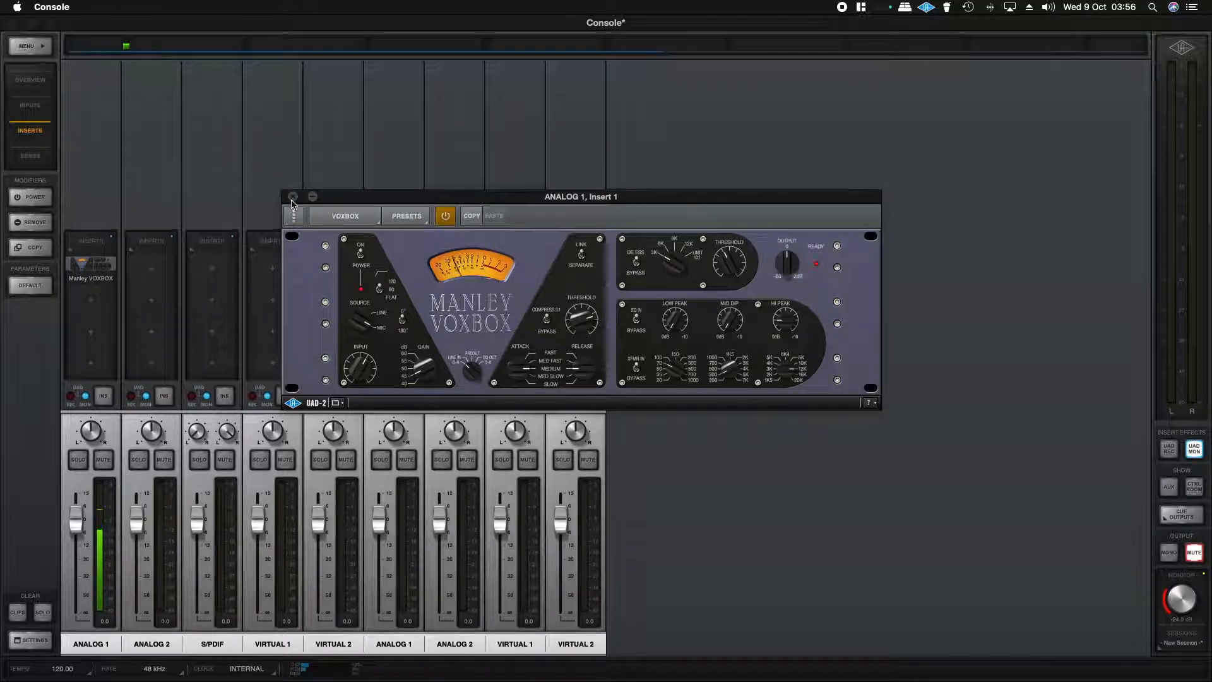
click(293, 201)
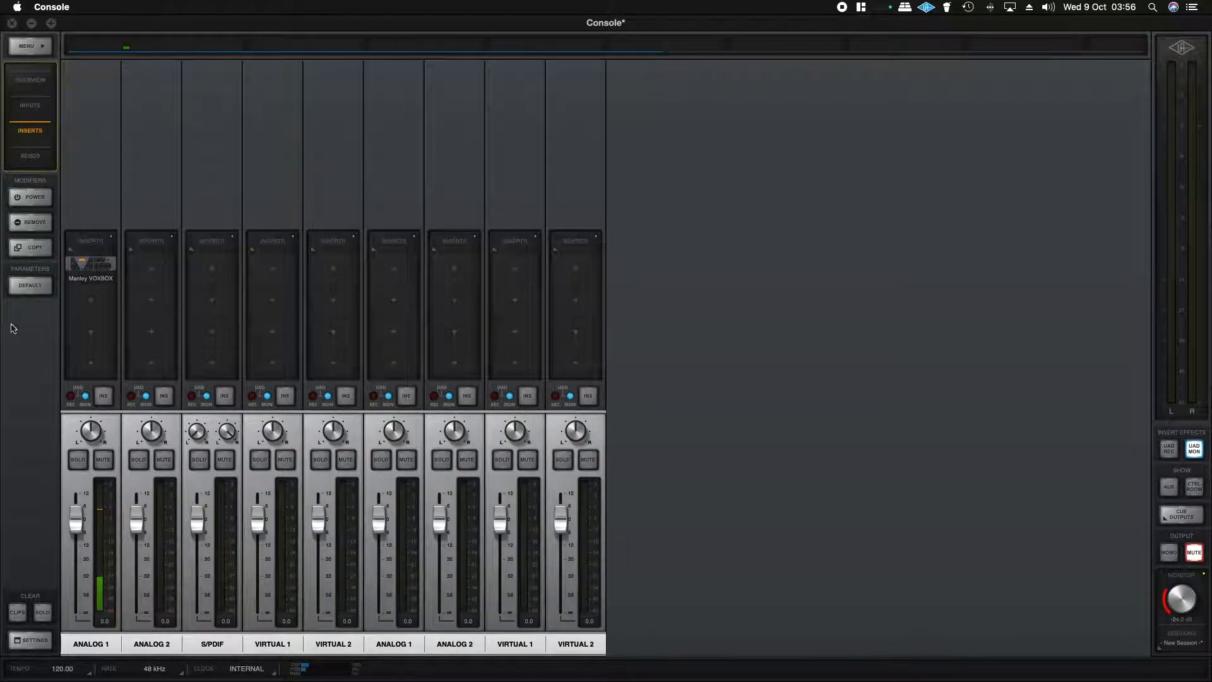
Try the Precision Channel Strip in the second insert slot of the Analog 1 channel
click(98, 301)
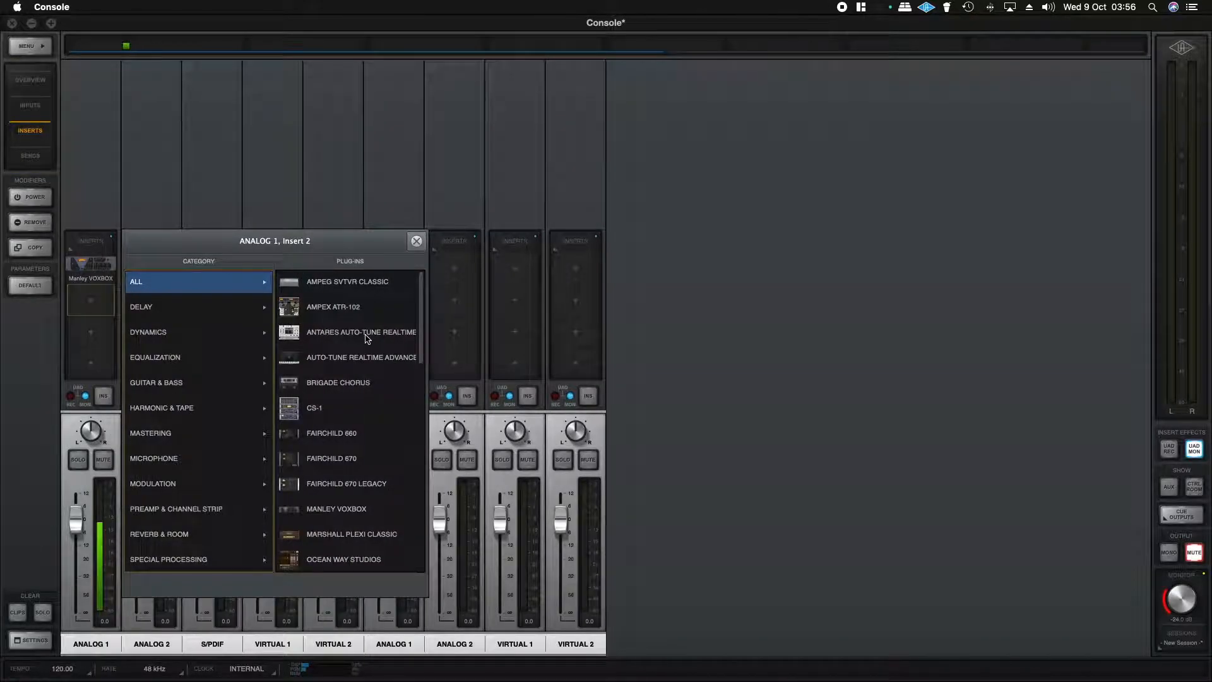
scroll(368, 339, down, 12)
scroll(367, 339, down, 4)
scroll(368, 339, up, 4)
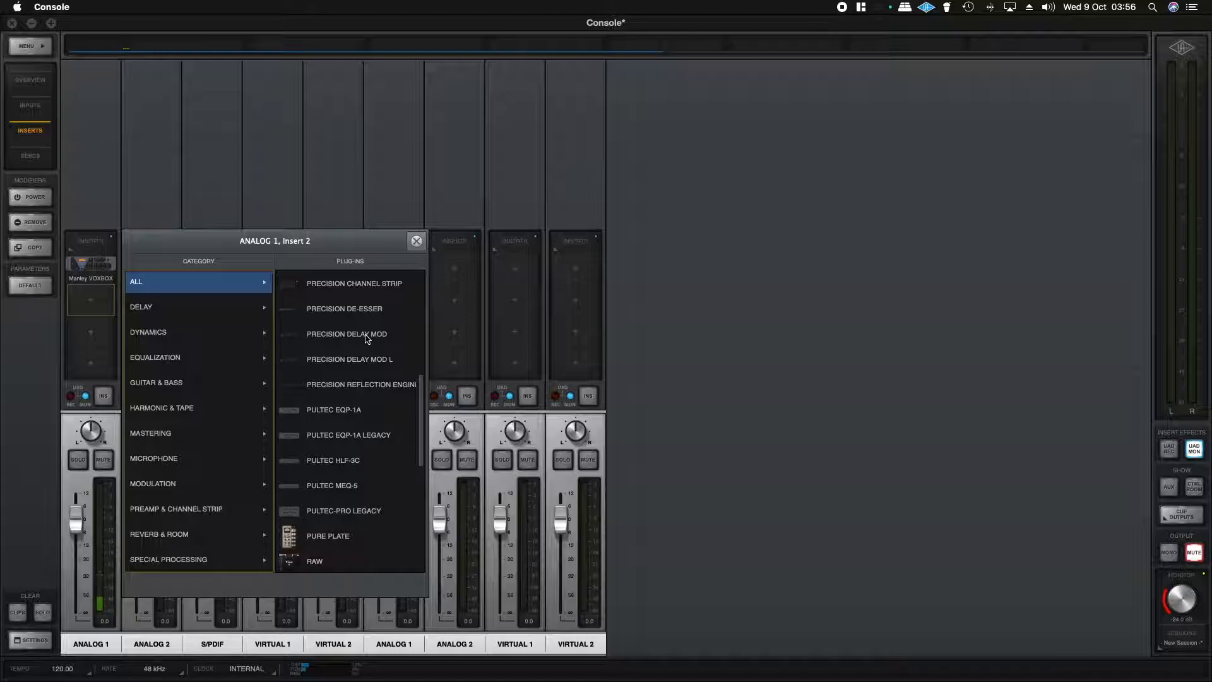
scroll(367, 339, up, 1)
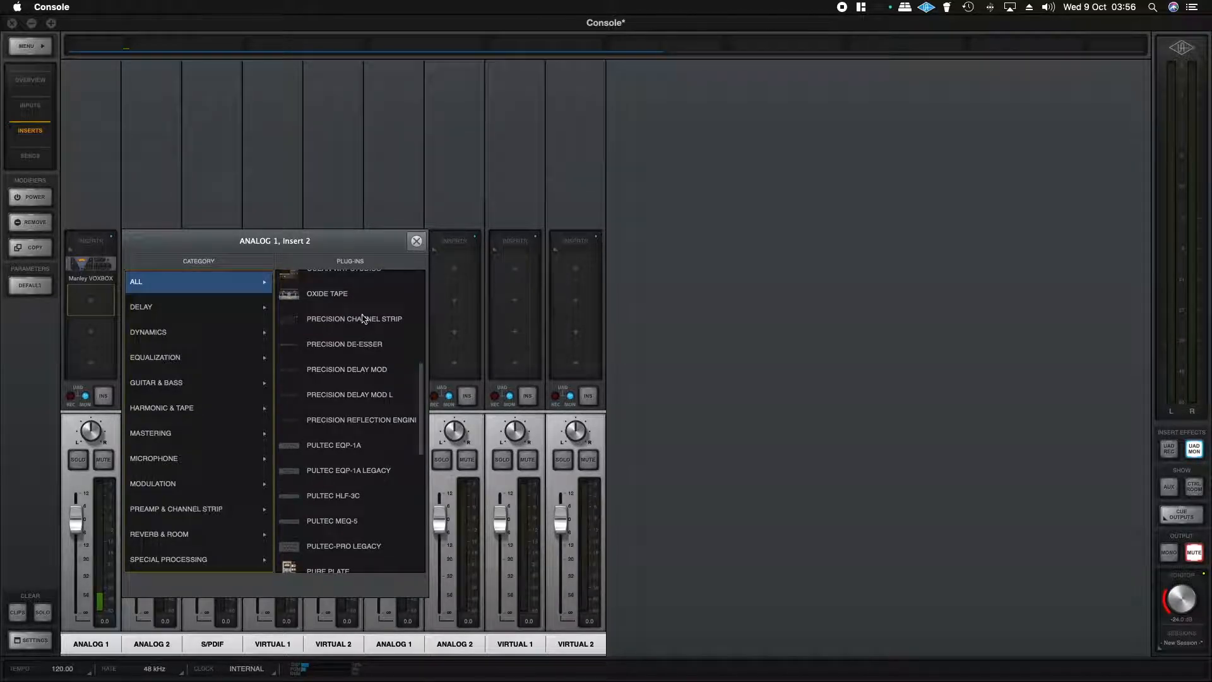
click(364, 319)
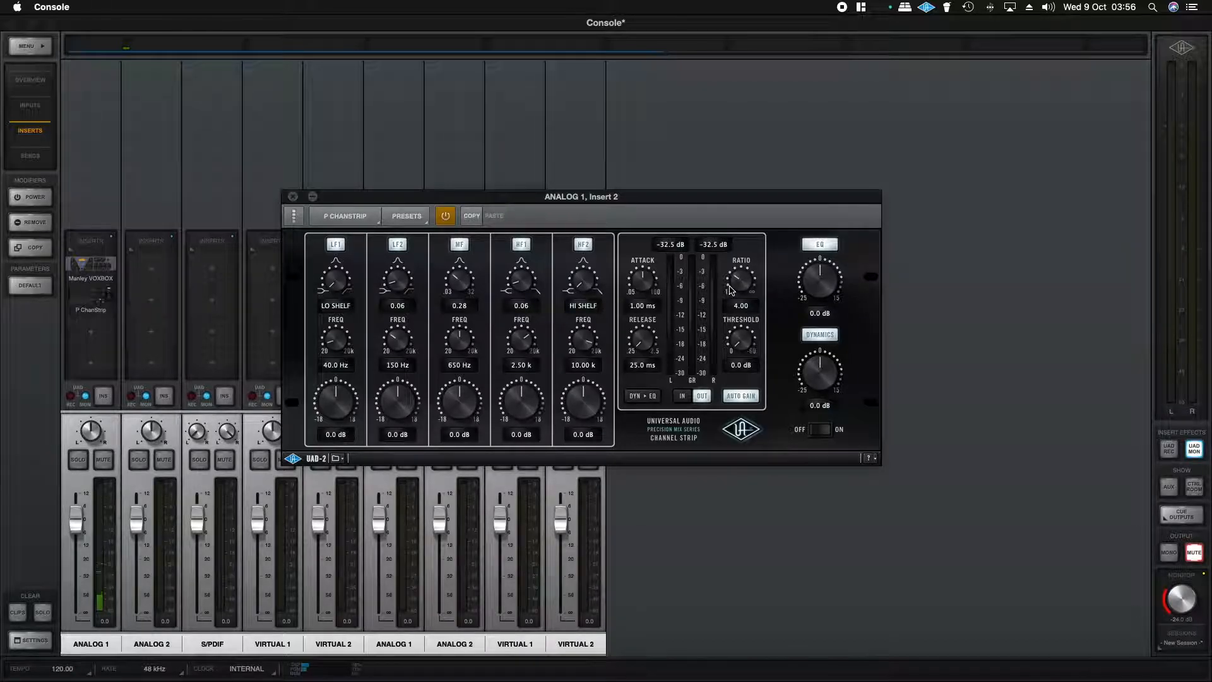
click(291, 197)
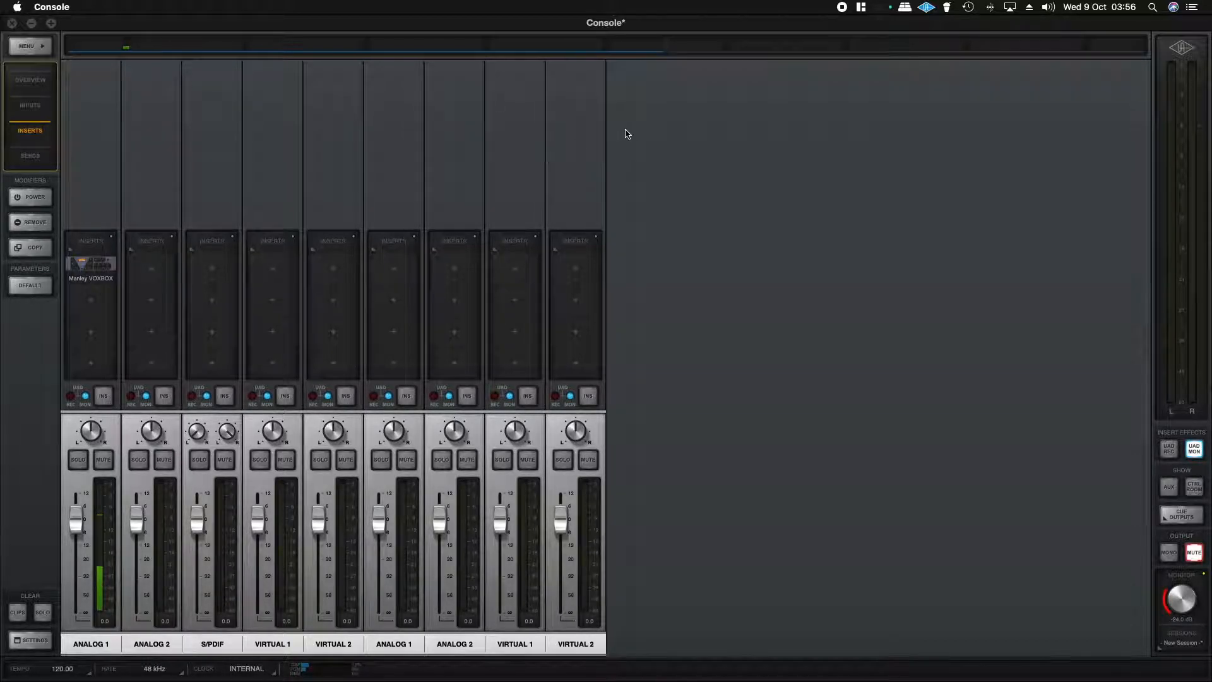
Switch back to the Cubase project and bring the guitar channels of the mixer into view
key(ctrl+Up)
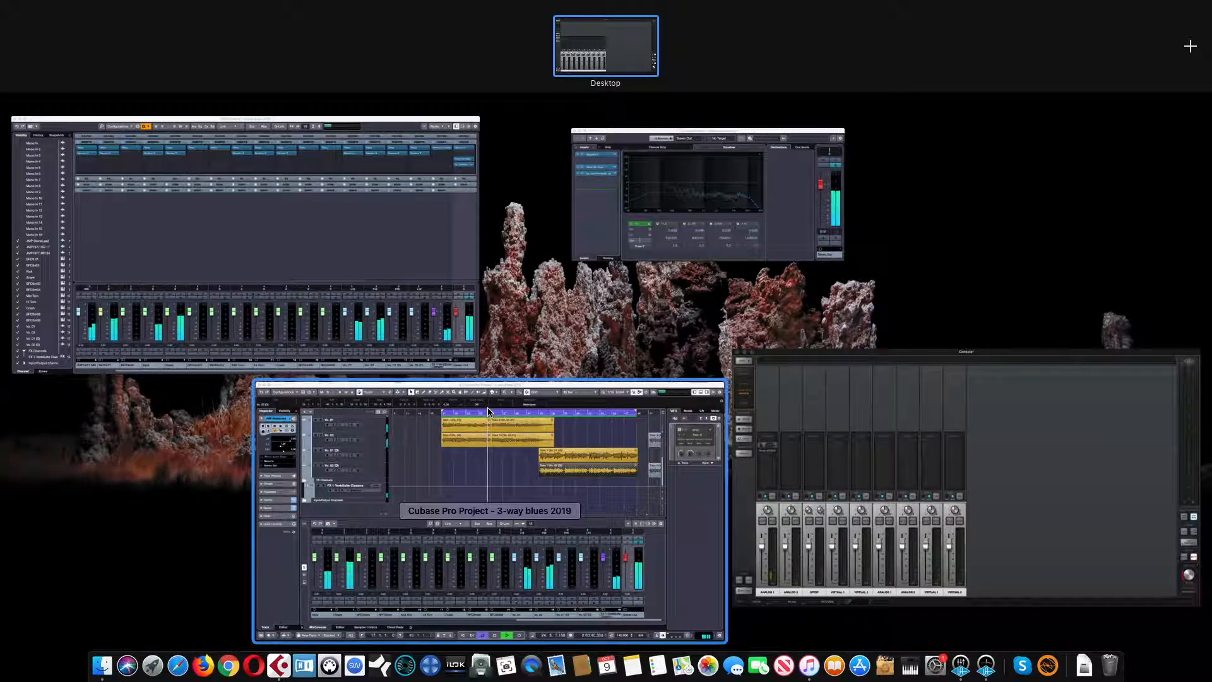
click(467, 448)
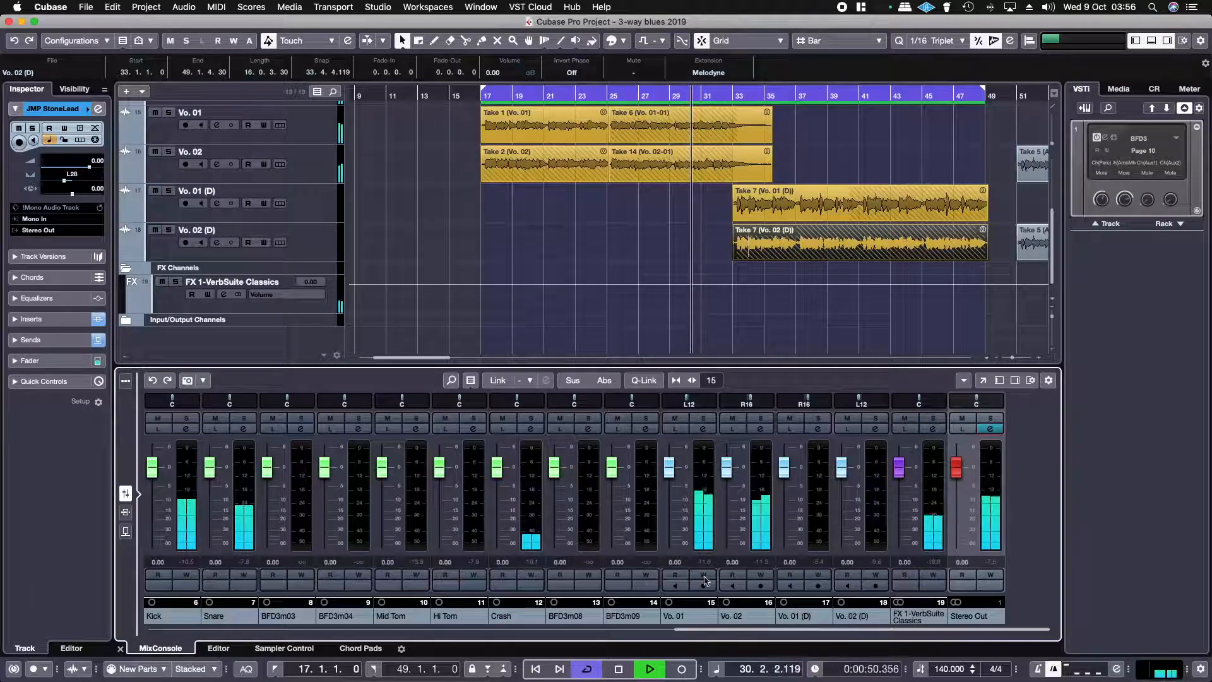
drag(698, 630, 485, 627)
Try higher fader levels on the JMP StoneLead and JMP1977 HG 17 channels and reset them to 0.00
drag(382, 468, 495, 472)
super+click(436, 465)
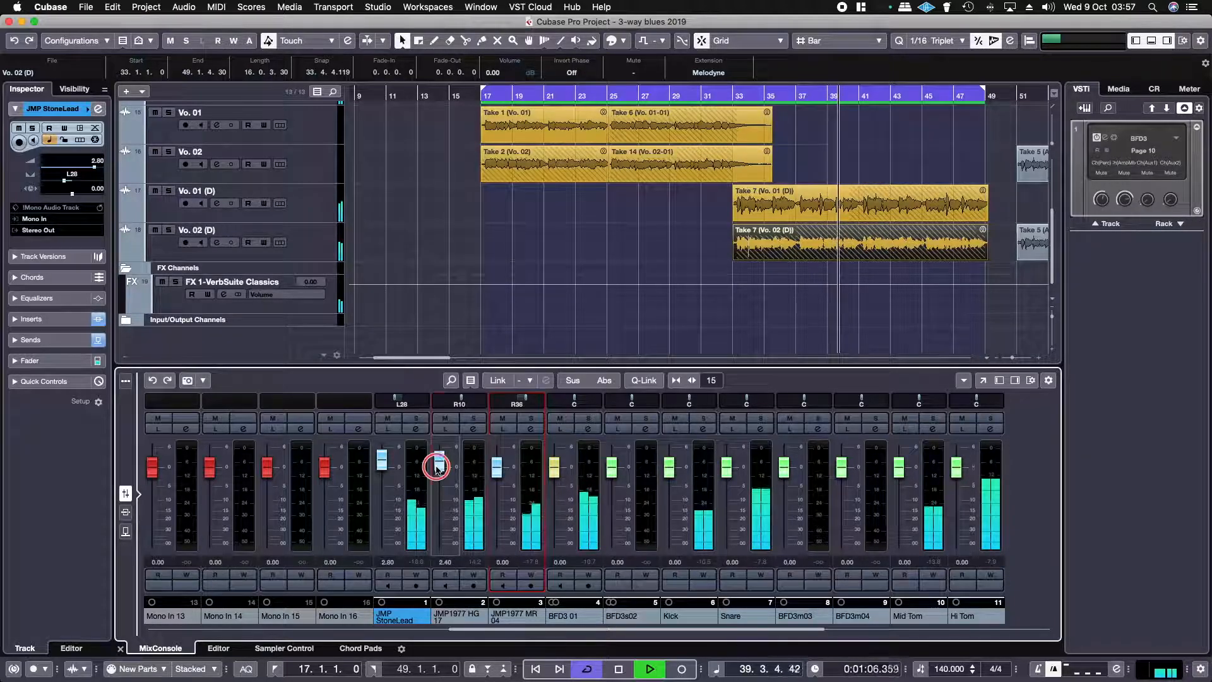
super+click(384, 467)
Raise the input gain of the Neutron 3 insert on the JMP StoneLead channel to 3.6 dB
click(416, 428)
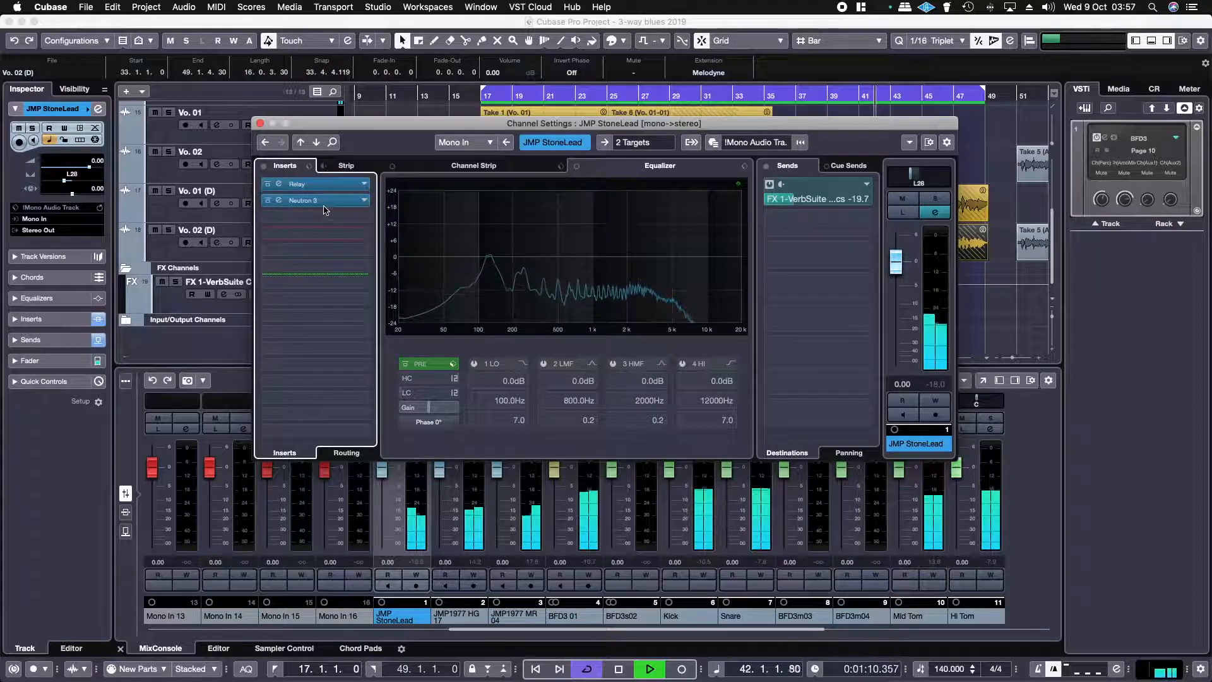
click(279, 200)
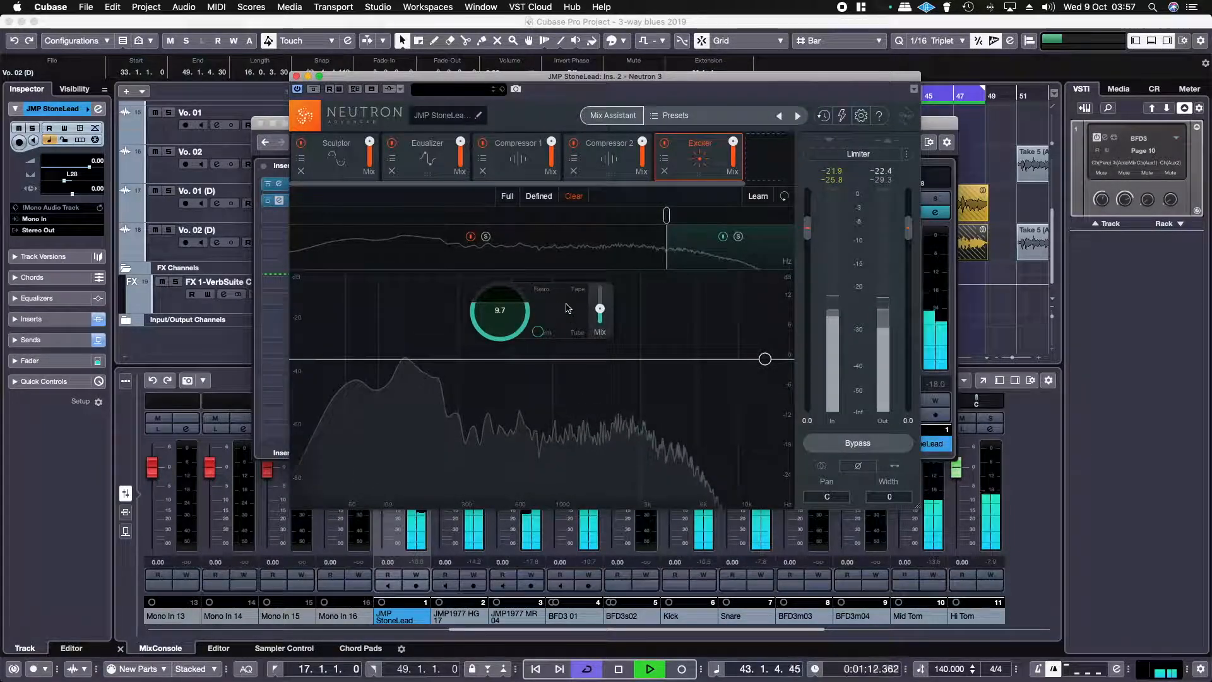
click(622, 158)
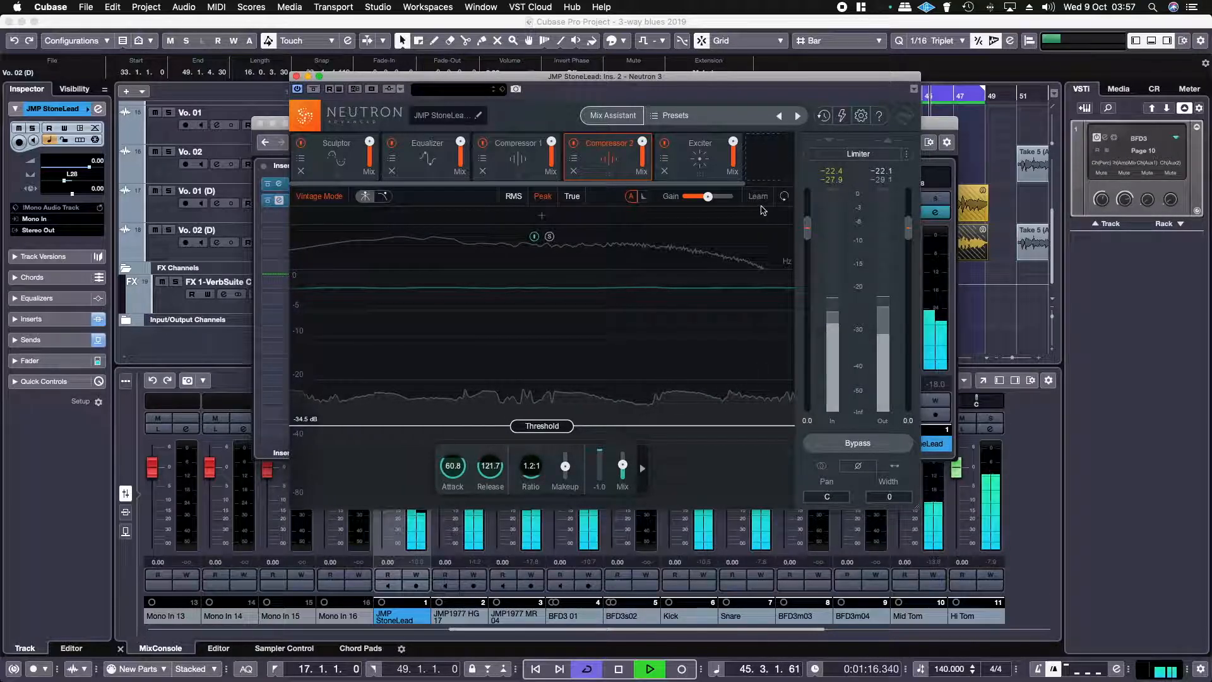
drag(808, 231, 808, 226)
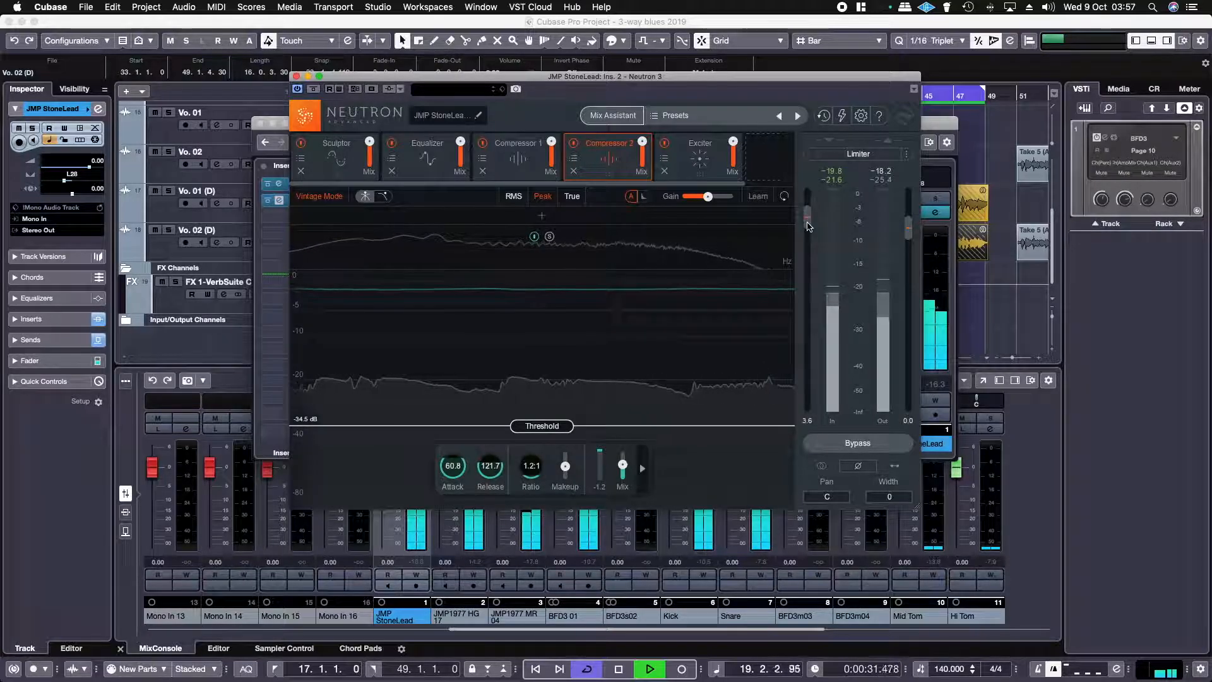
drag(302, 77, 301, 76)
click(294, 76)
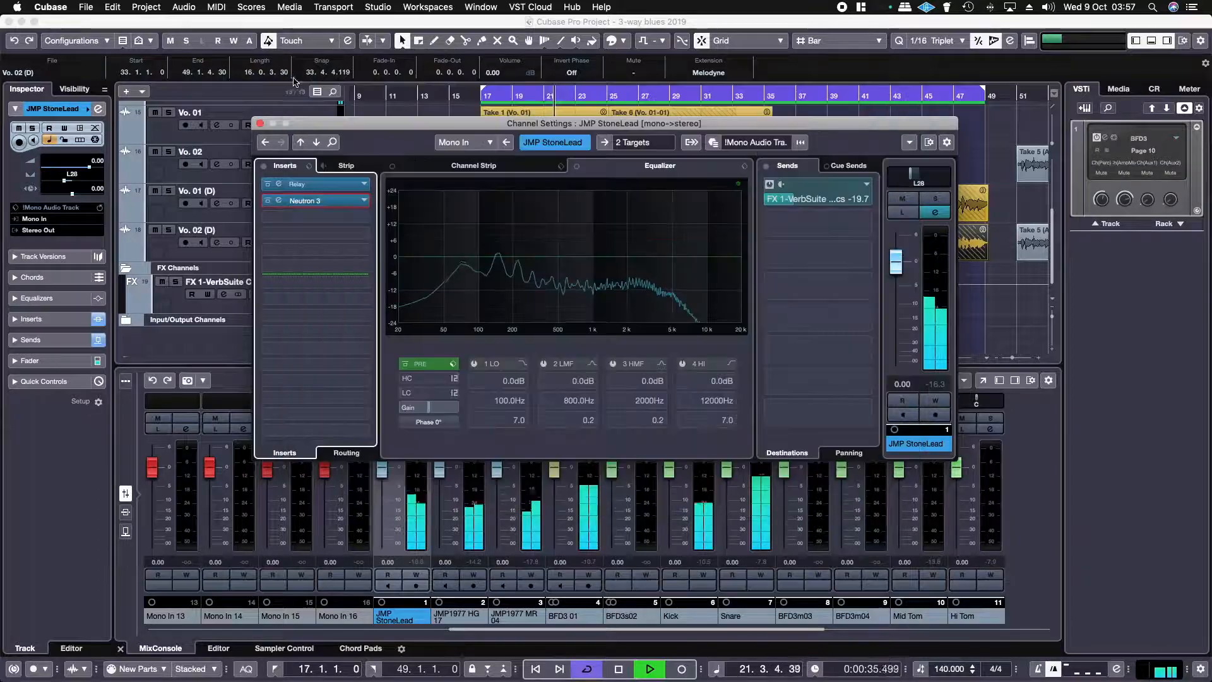
click(259, 125)
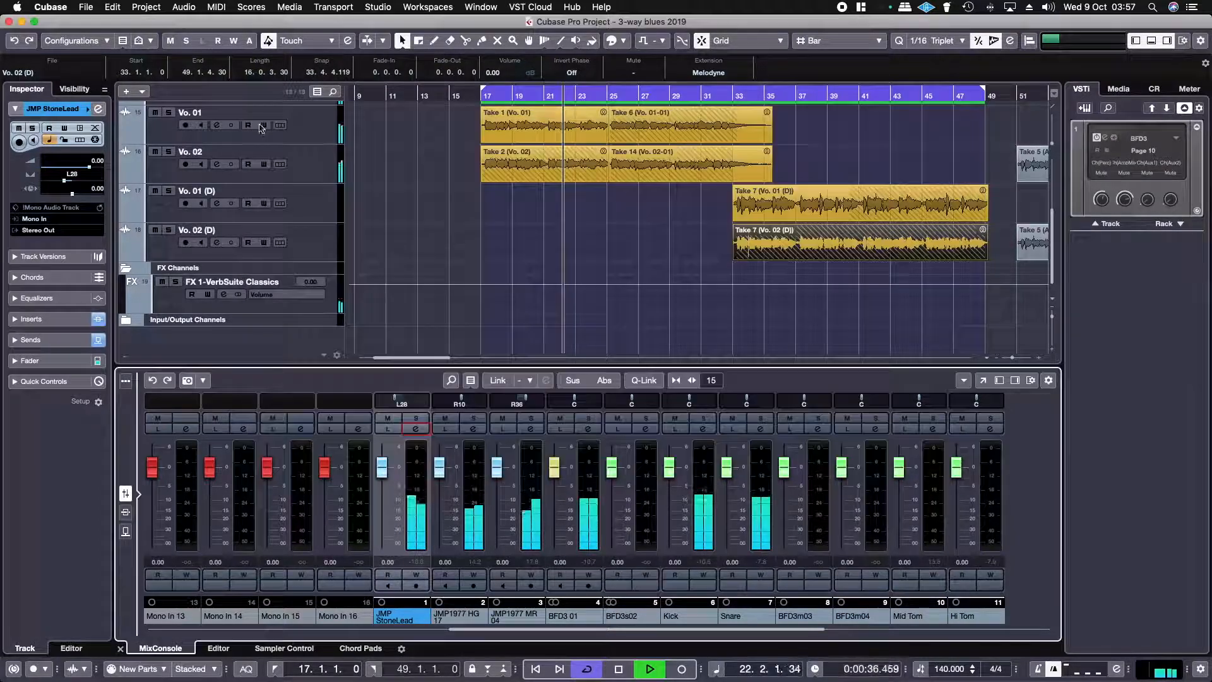
Raise the input gain of the Neutron 3 insert on the JMP1977 HG 17 channel to 3.8 dB
click(475, 430)
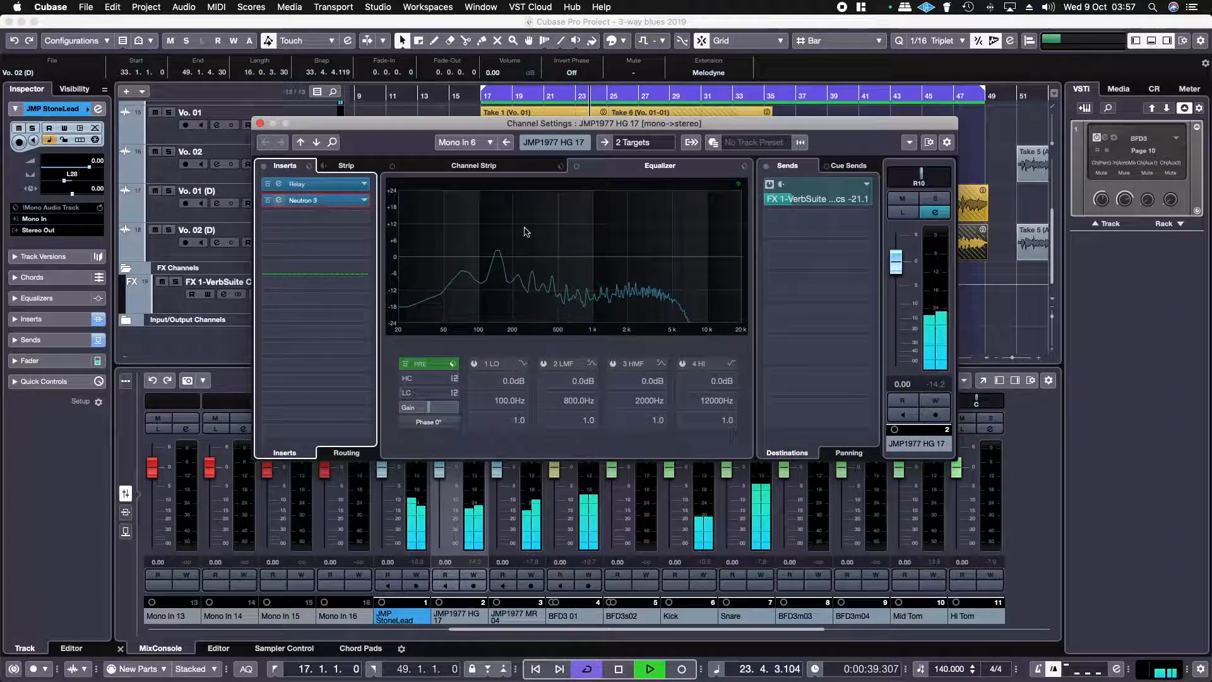
click(811, 234)
drag(812, 234, 808, 222)
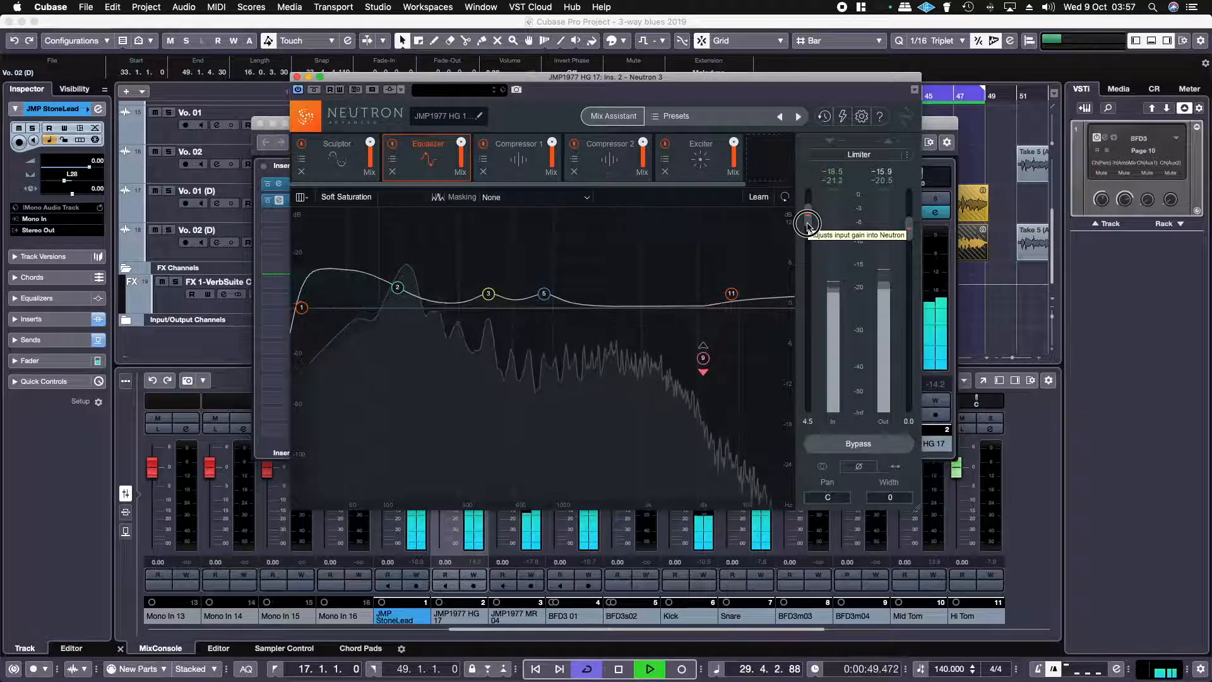
drag(807, 225, 807, 225)
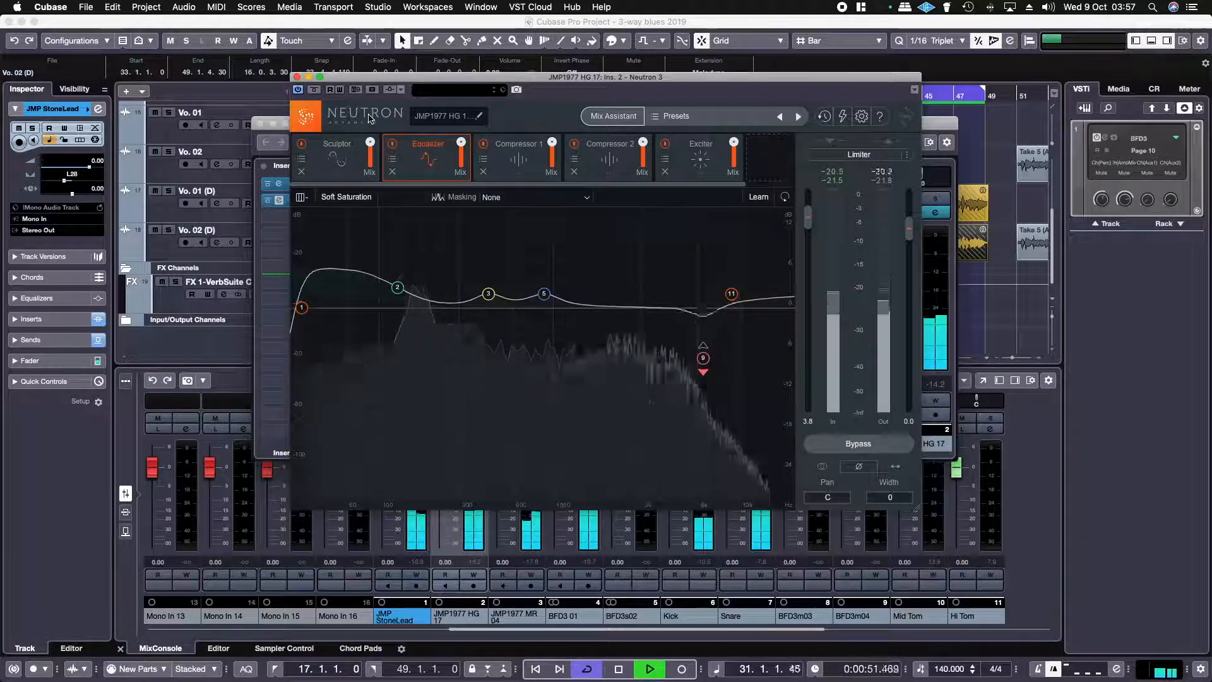
click(297, 77)
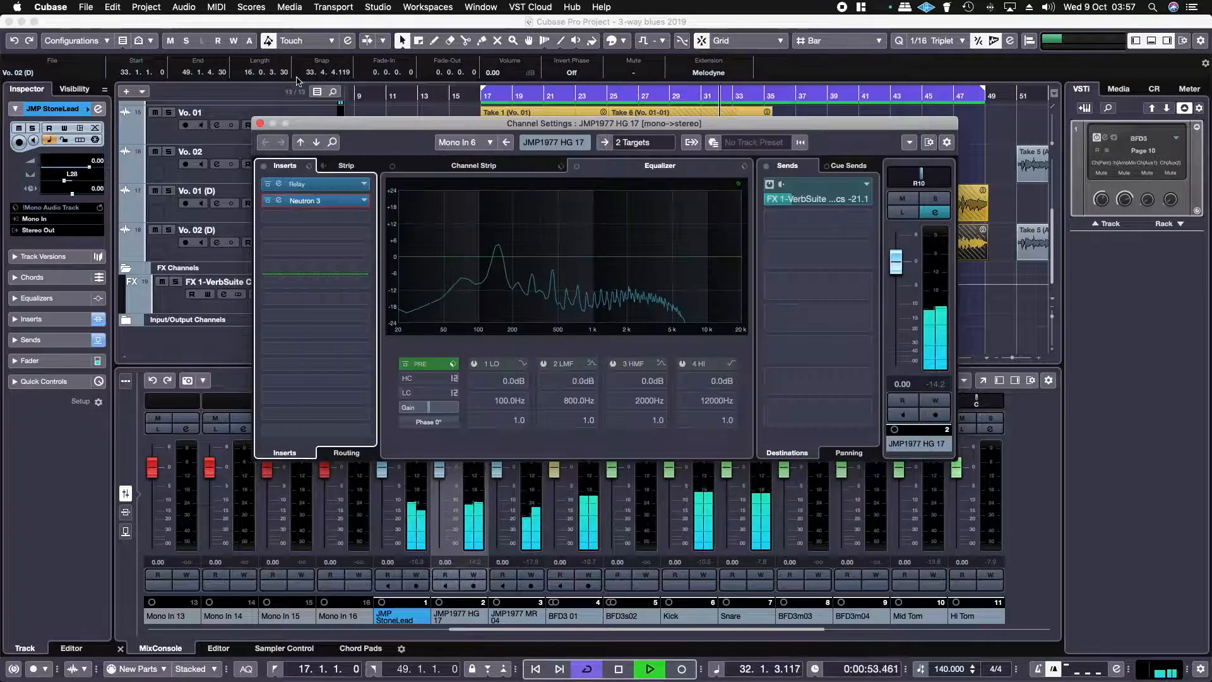
click(260, 124)
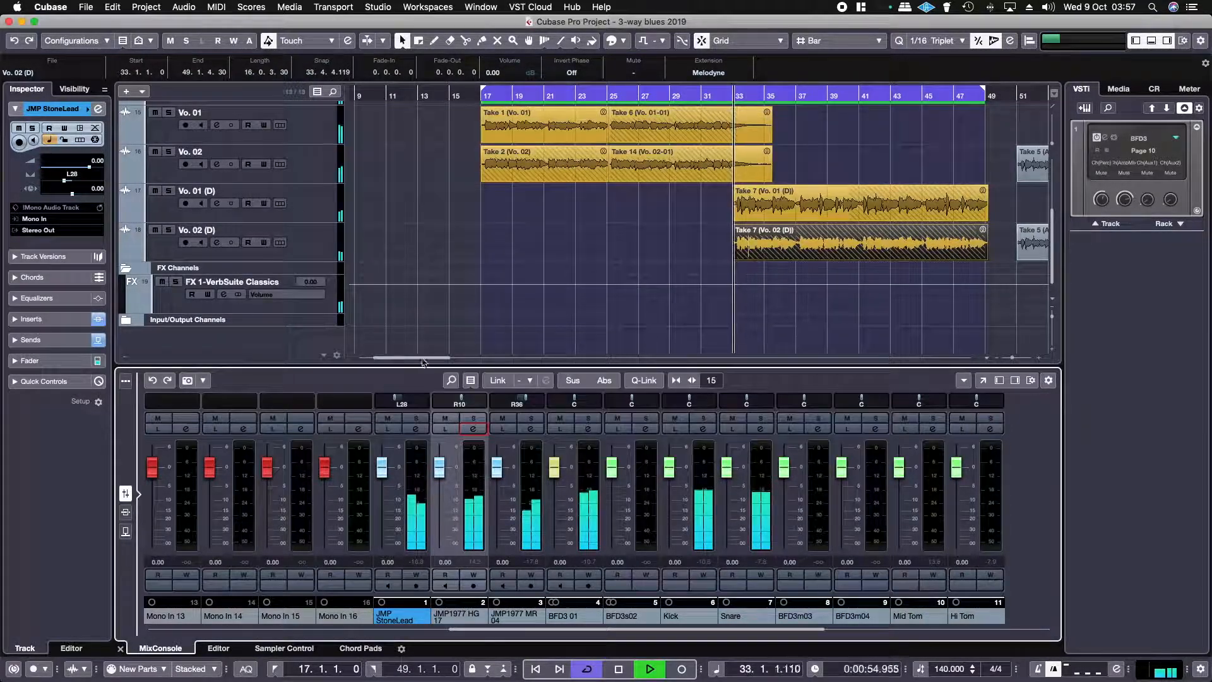
Raise the input gain of the Neutron 3 insert on the JMP1977 MR 04 channel to 3.8 dB
click(531, 428)
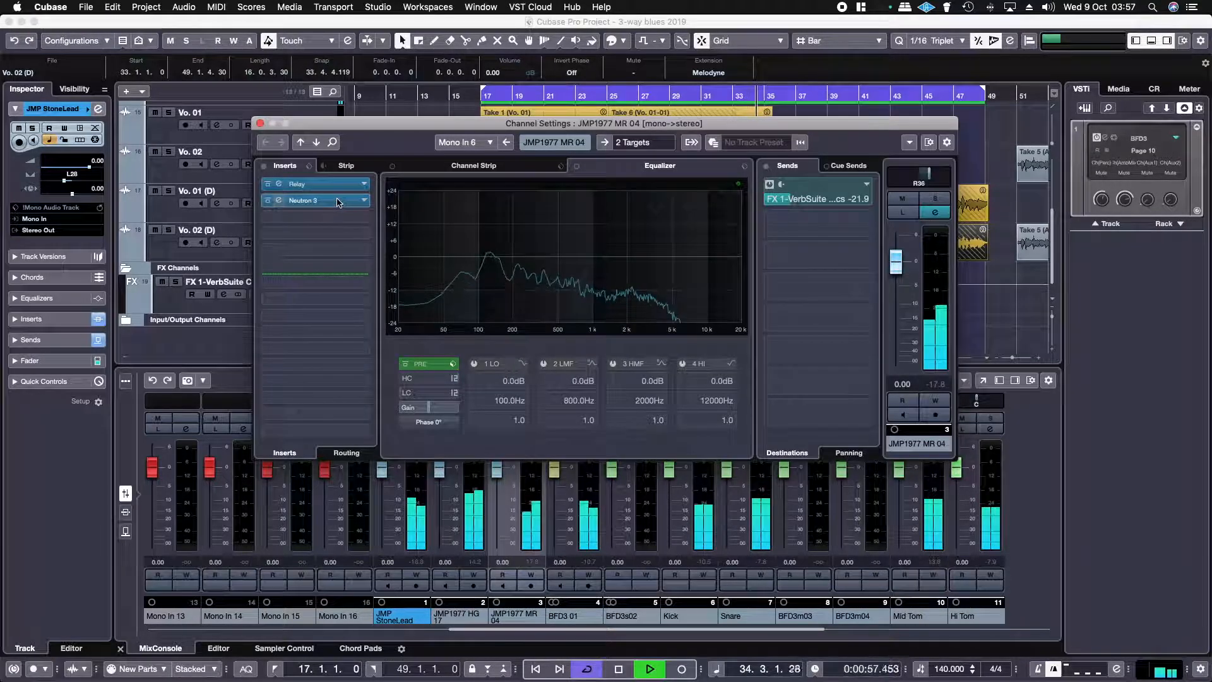
click(279, 200)
mouse_move(806, 227)
mouse_down()
mouse_move(809, 211)
mouse_move(810, 226)
mouse_up()
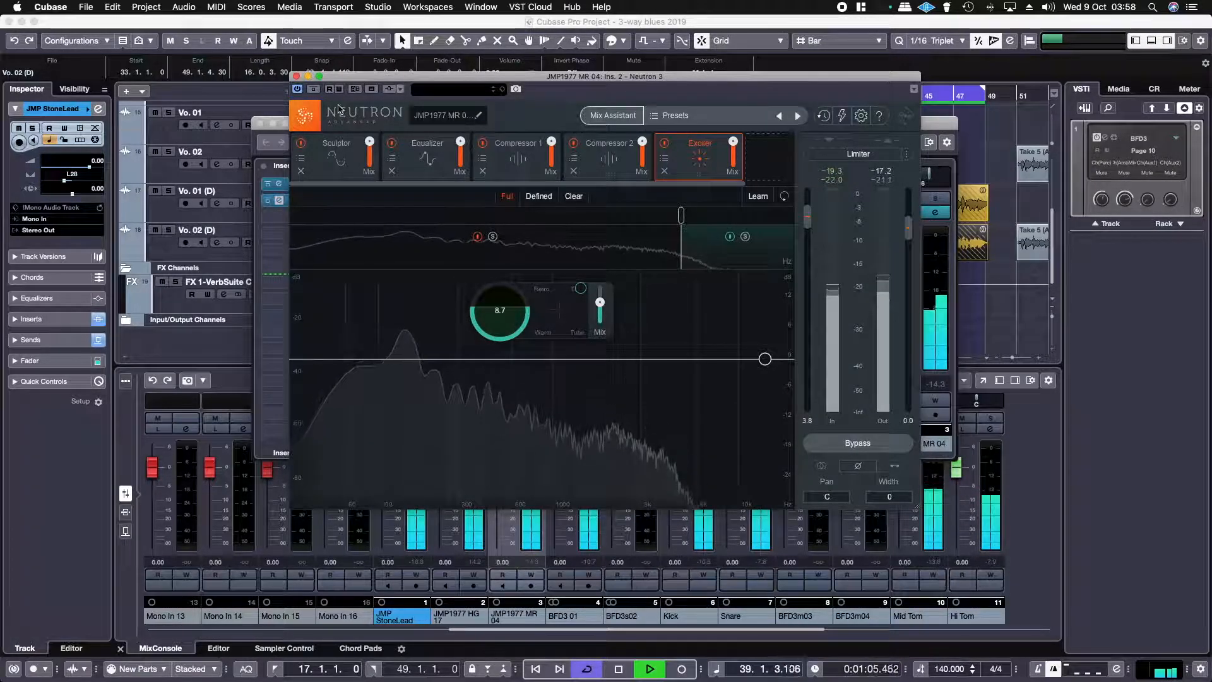
click(296, 79)
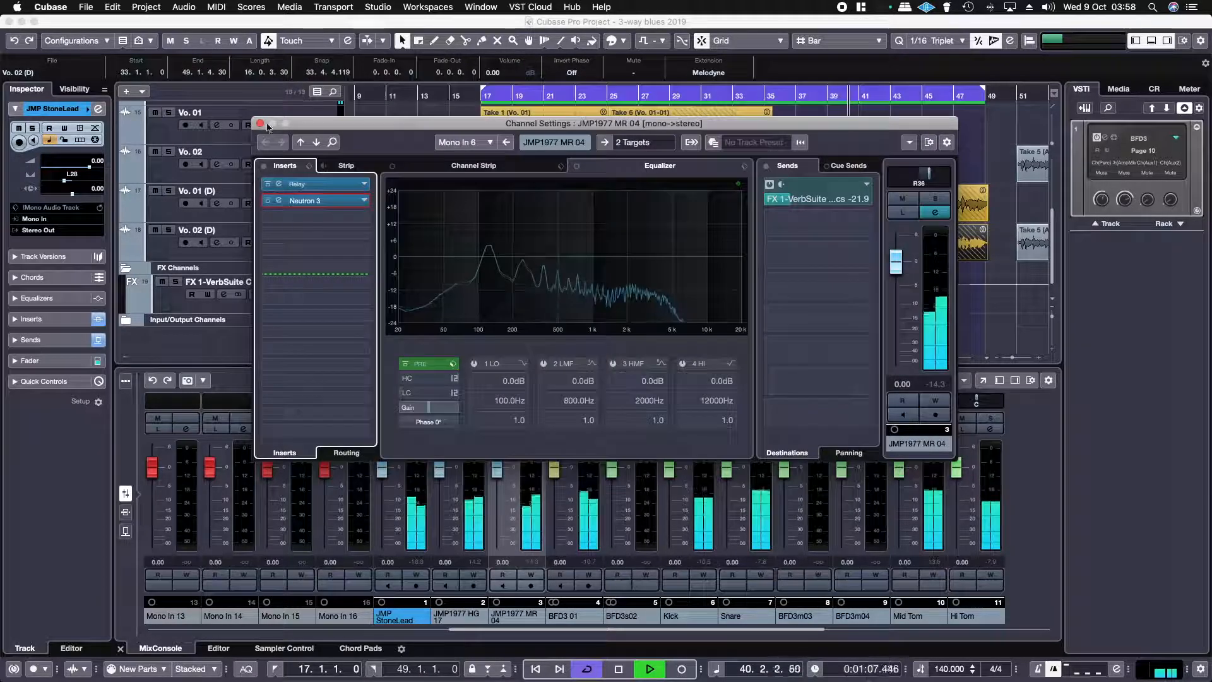
click(260, 123)
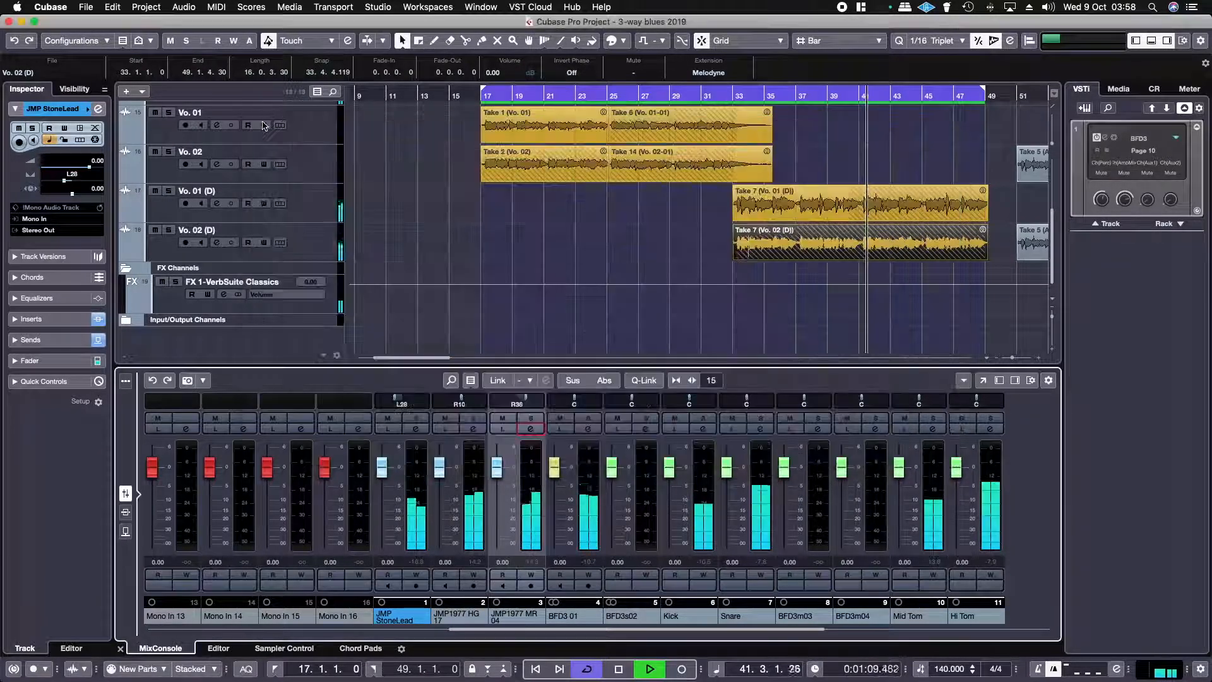
Widen the guitar panning by setting JMP StoneLead to L46 and JMP1977 MR 04 to R52
drag(406, 405, 407, 404)
scroll(407, 408, down, 5)
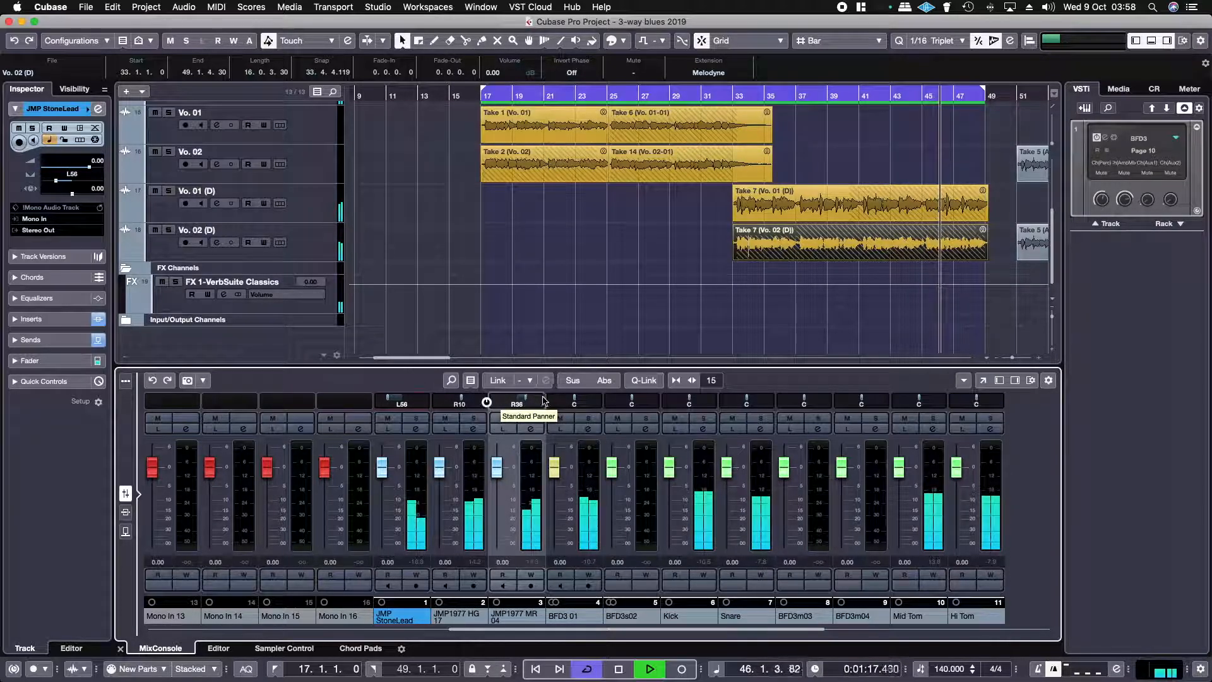
scroll(516, 403, up, 3)
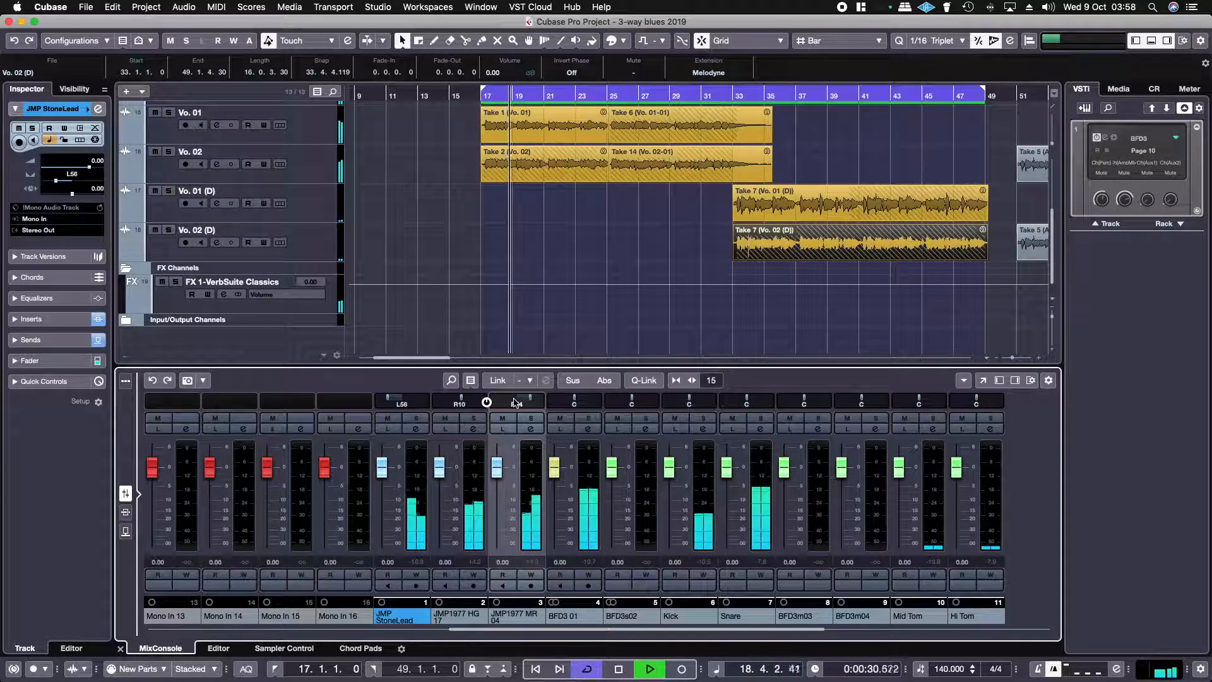
scroll(409, 402, up, 4)
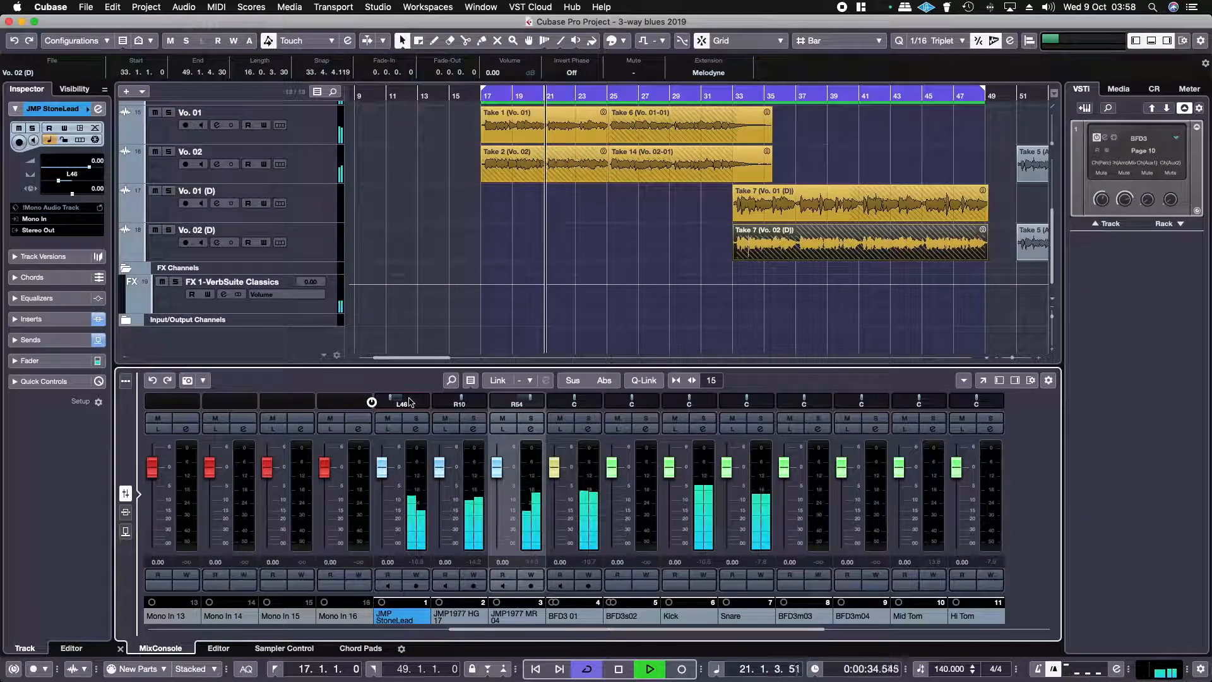
scroll(525, 404, down, 2)
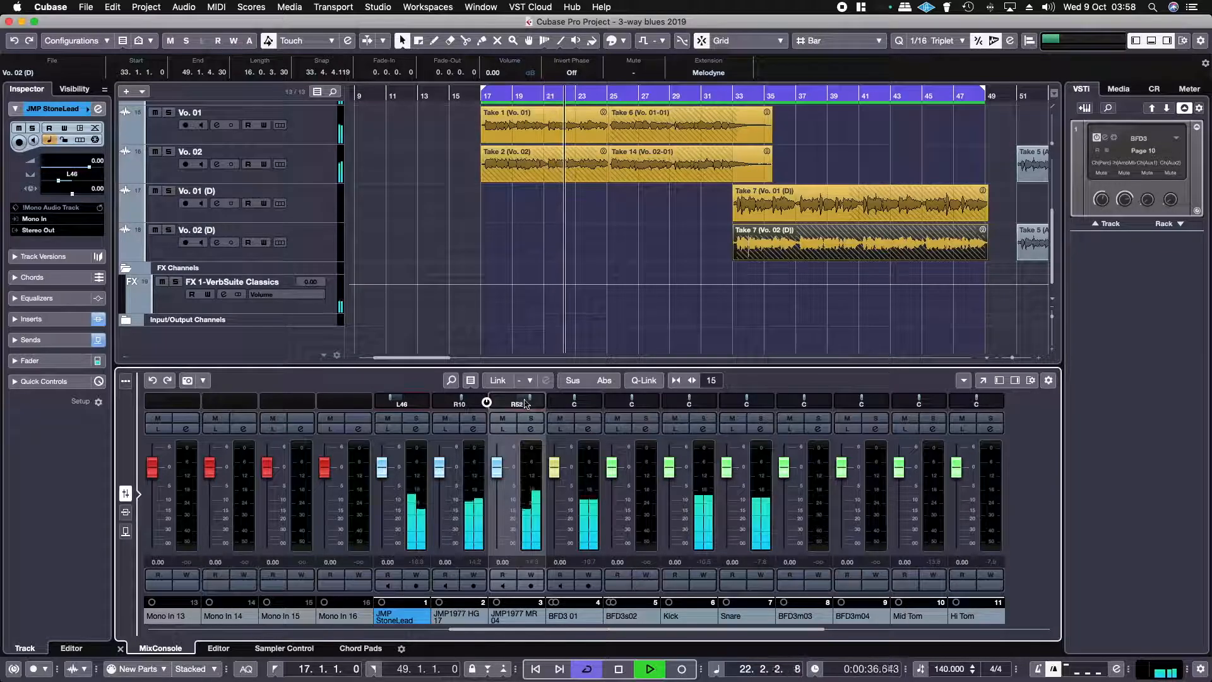
Set the panning of JMP1977 MR 04 to R42 and of the Snare channel to L13
scroll(522, 404, down, 2)
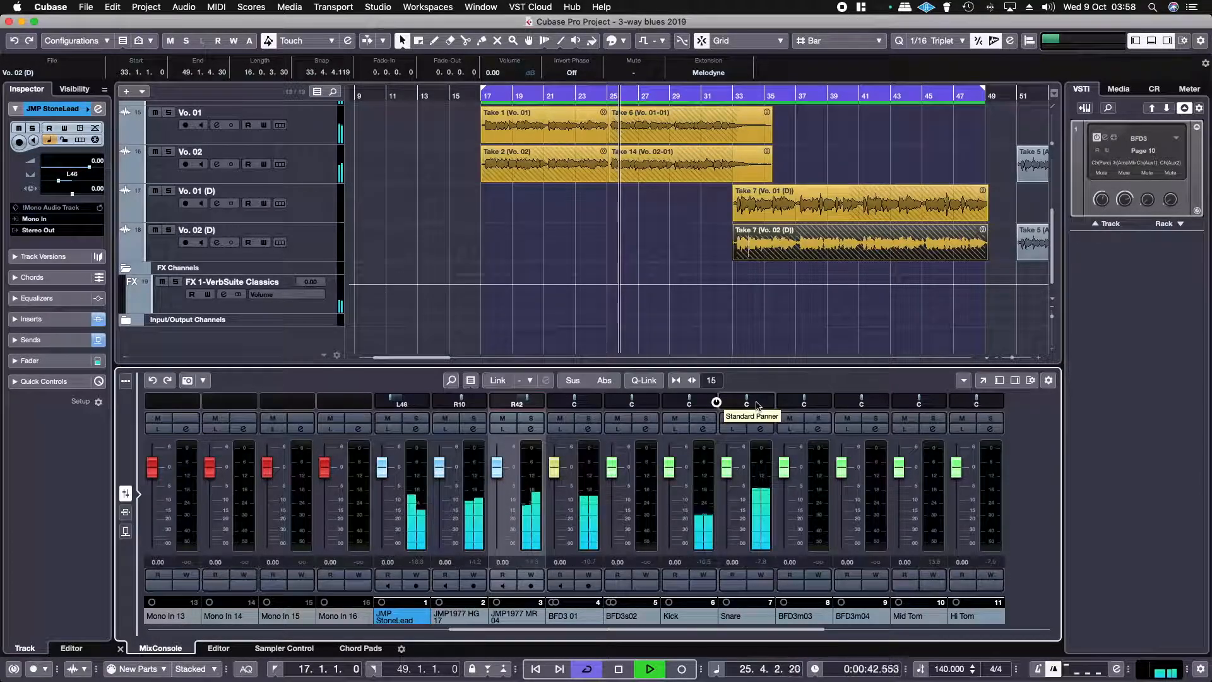
scroll(758, 406, down, 3)
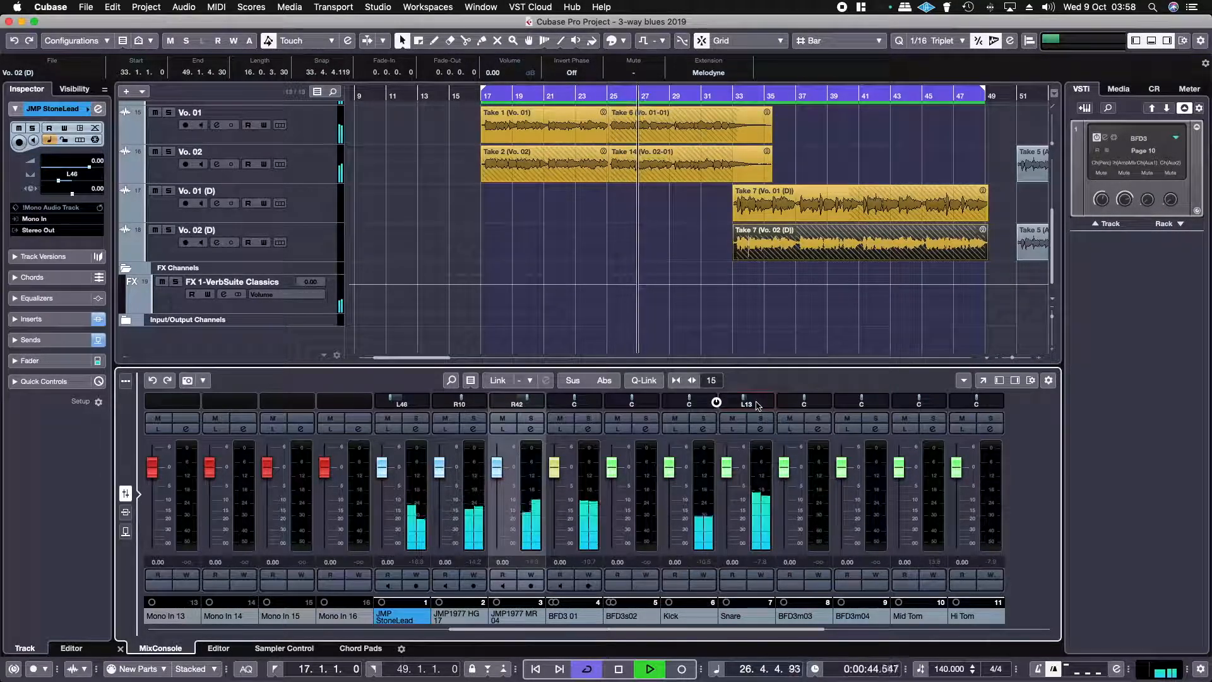
Raise the input gain of the Neutron 3 insert on the Snare channel to 4.5 dB
click(761, 429)
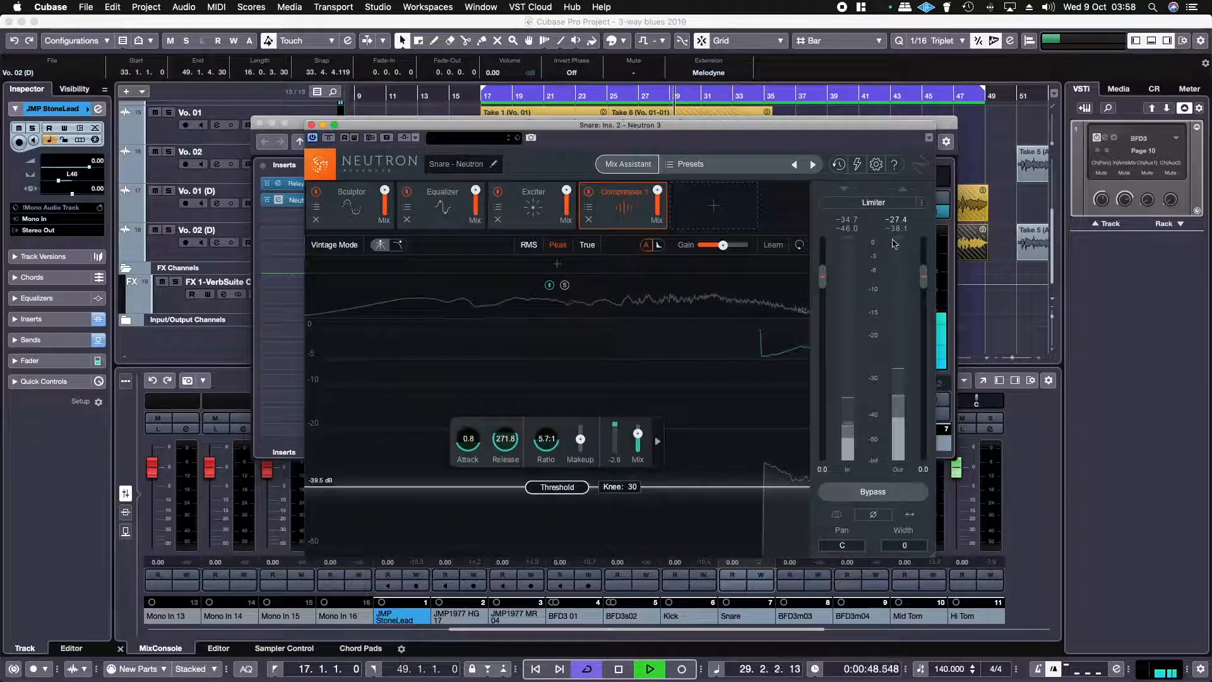
drag(823, 279, 823, 269)
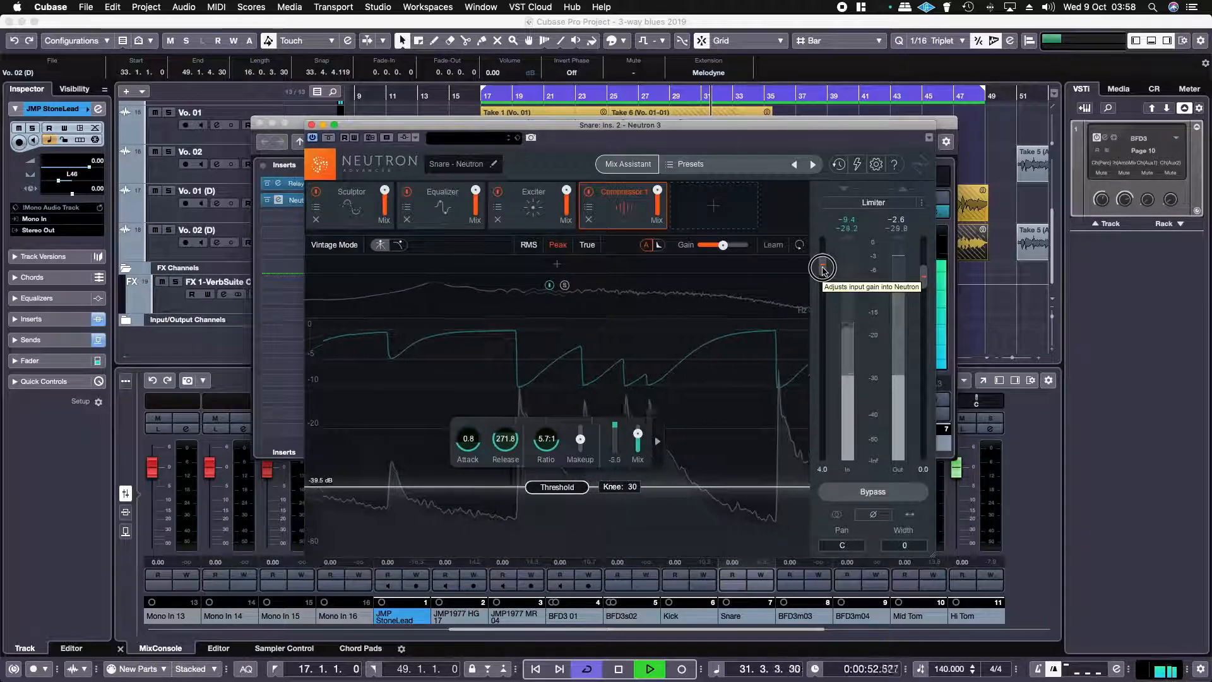
drag(822, 268, 822, 270)
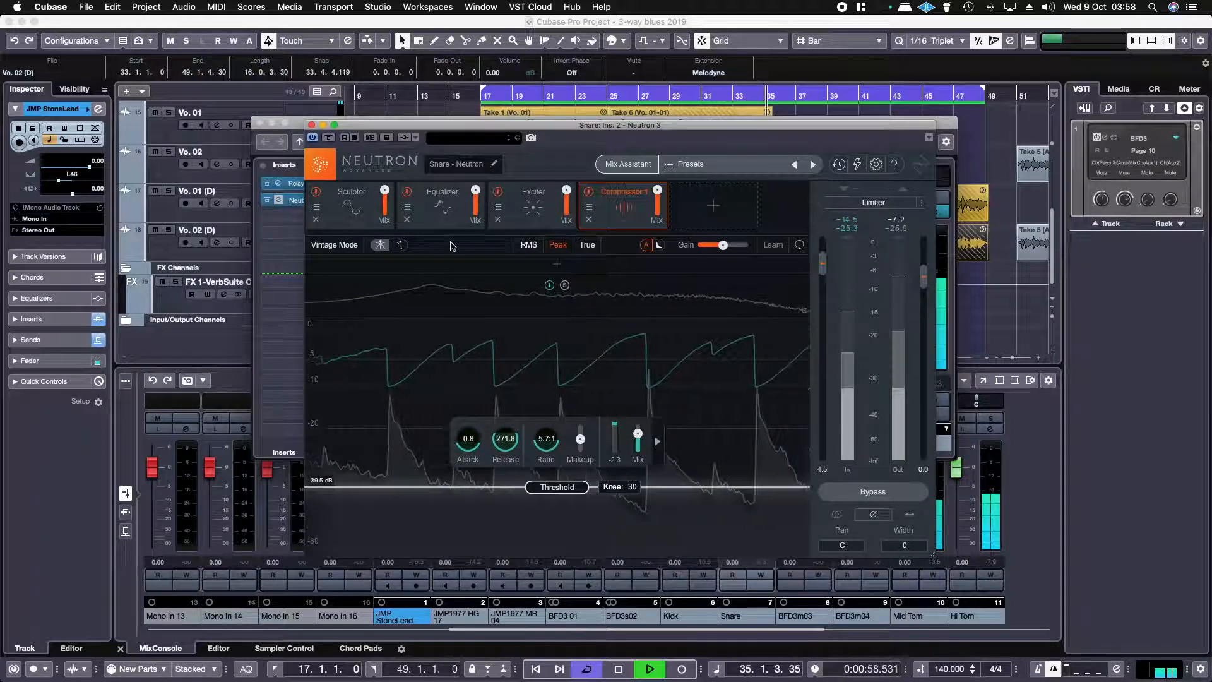
Tune the Add Punch Sculptor in the Snare's Neutron 3 to an amount of 50.0 and a Tone of 25
click(349, 216)
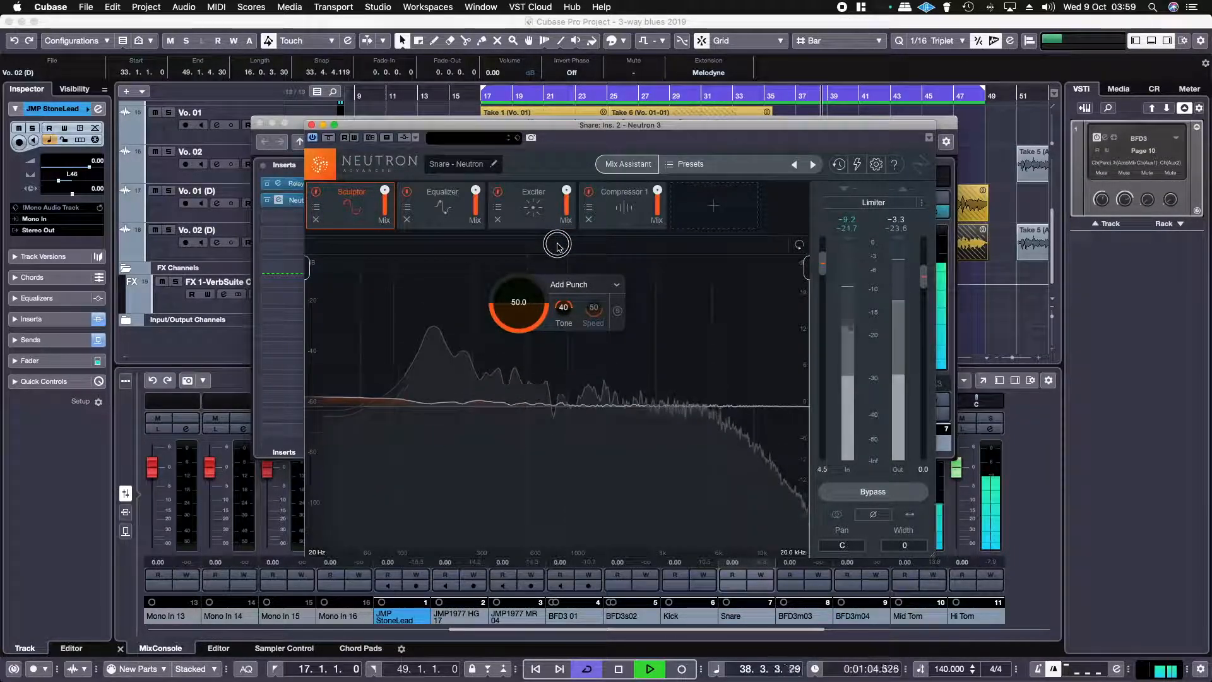
drag(557, 255, 557, 261)
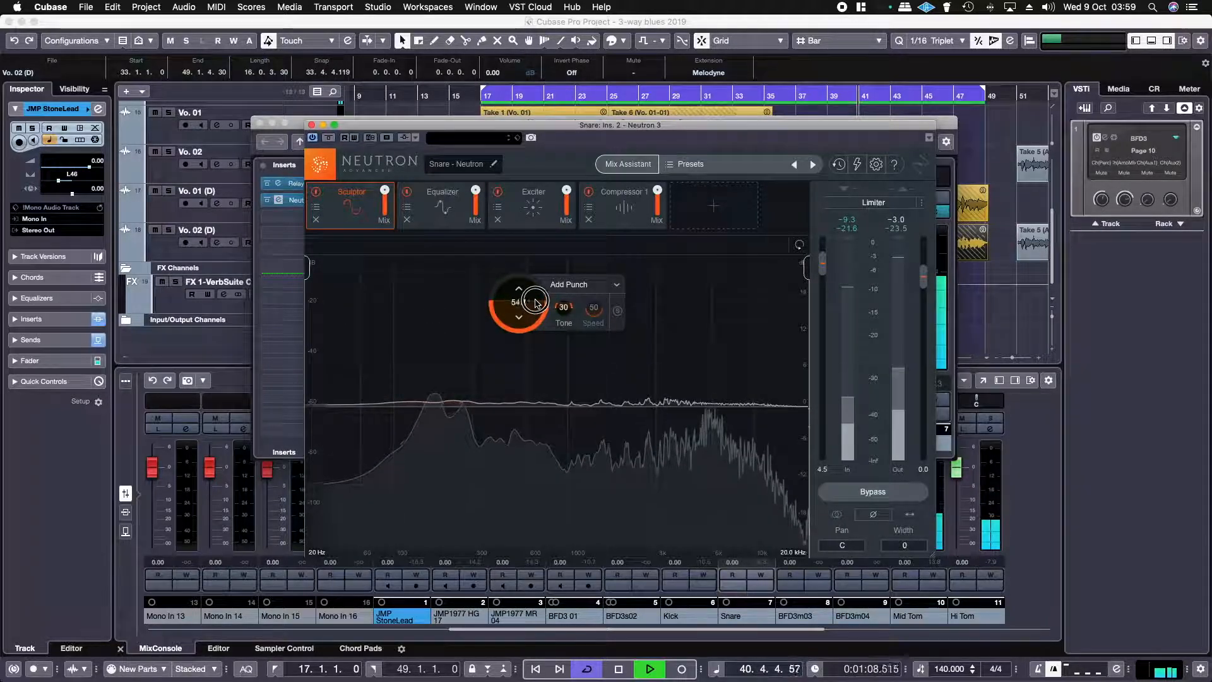
drag(534, 291, 531, 316)
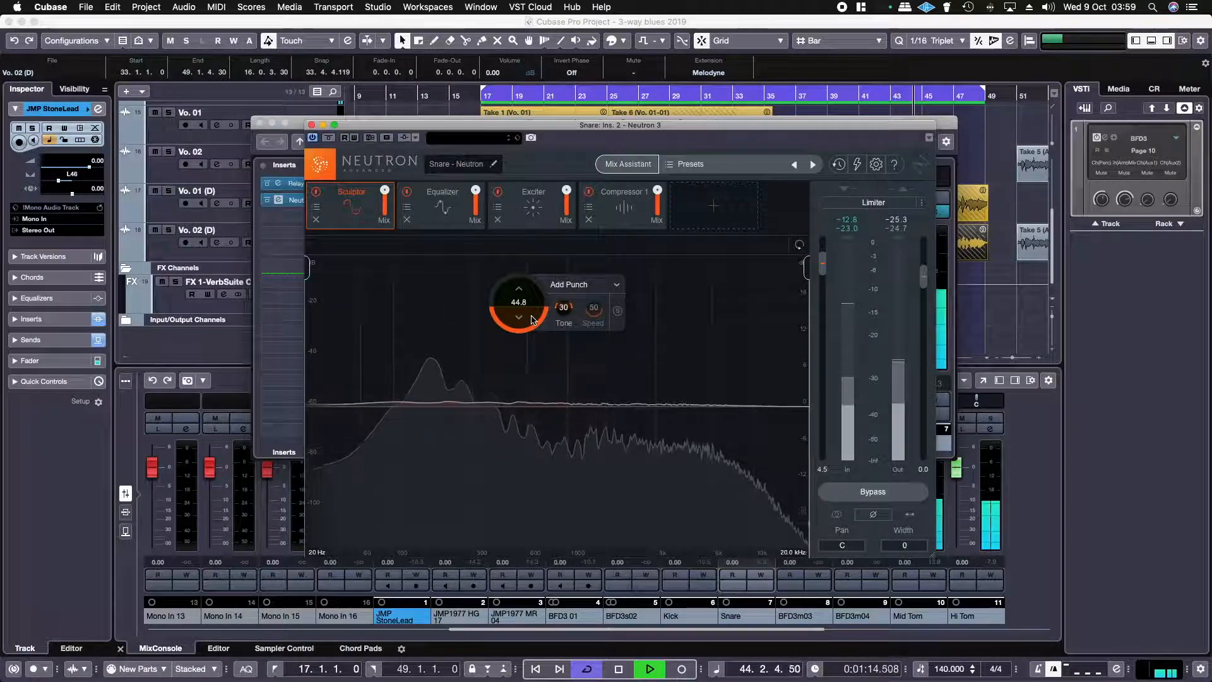
drag(534, 311, 533, 310)
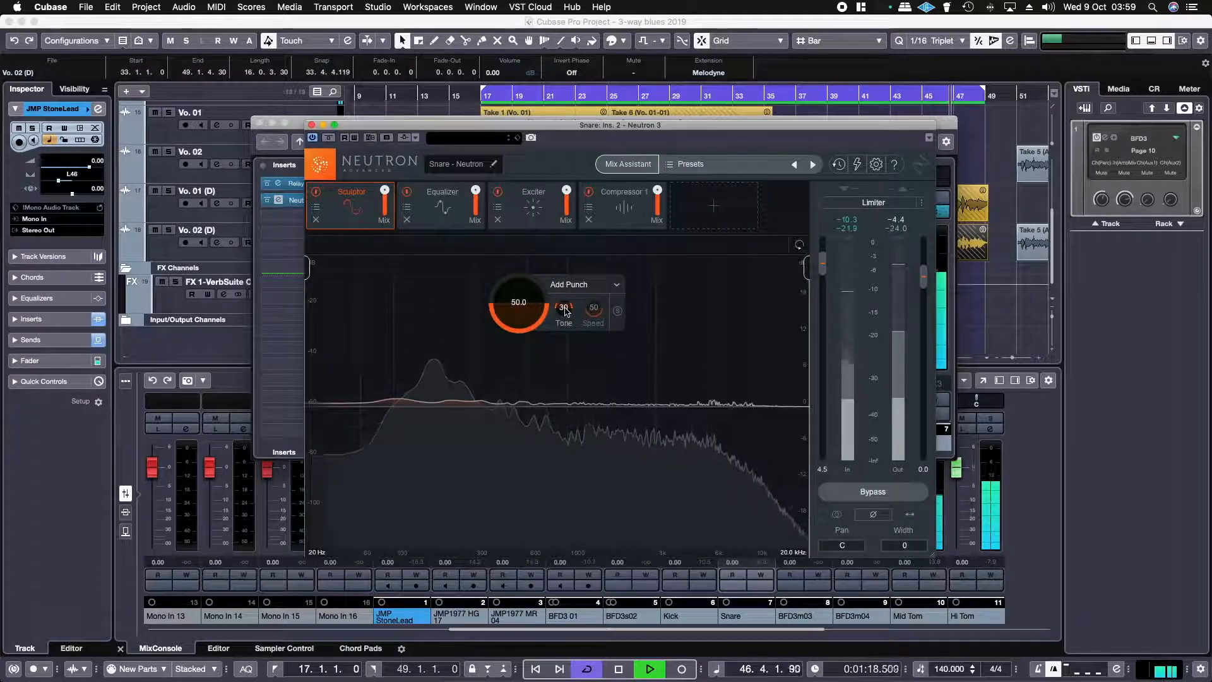
drag(566, 316, 566, 317)
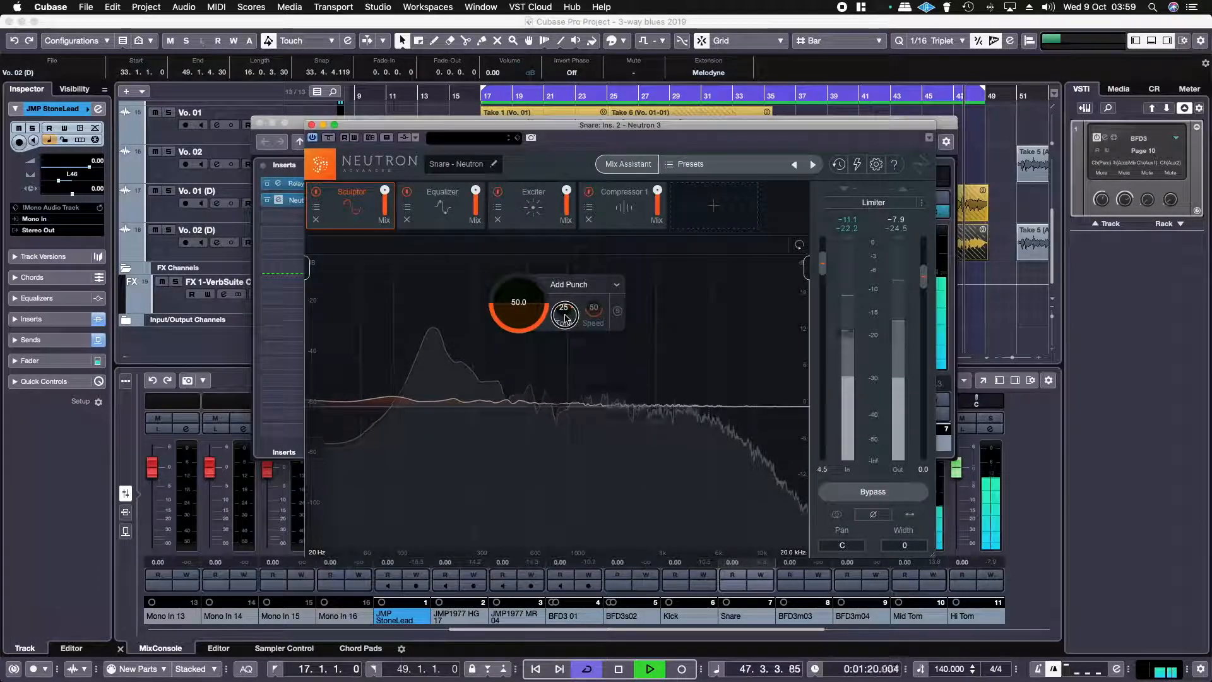
Audition the Clear mode of the Snare's Neutron 3 Exciter against the Defined mode, leaving Defined selected
click(535, 224)
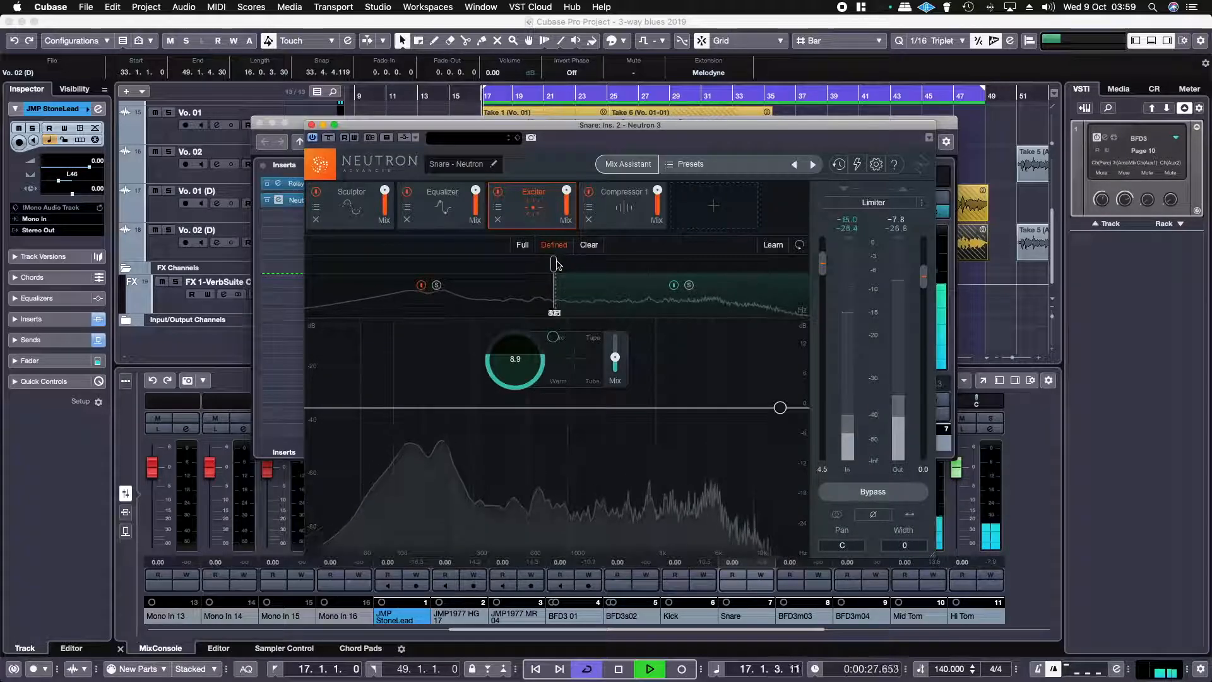
click(590, 246)
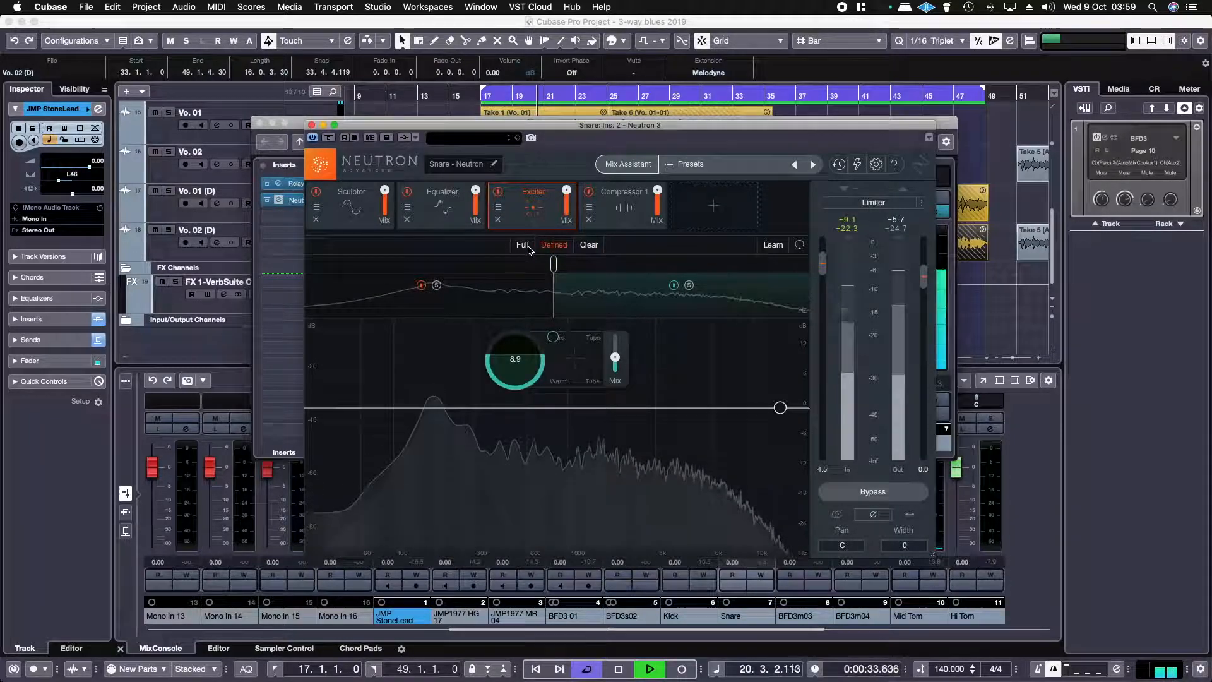
click(558, 247)
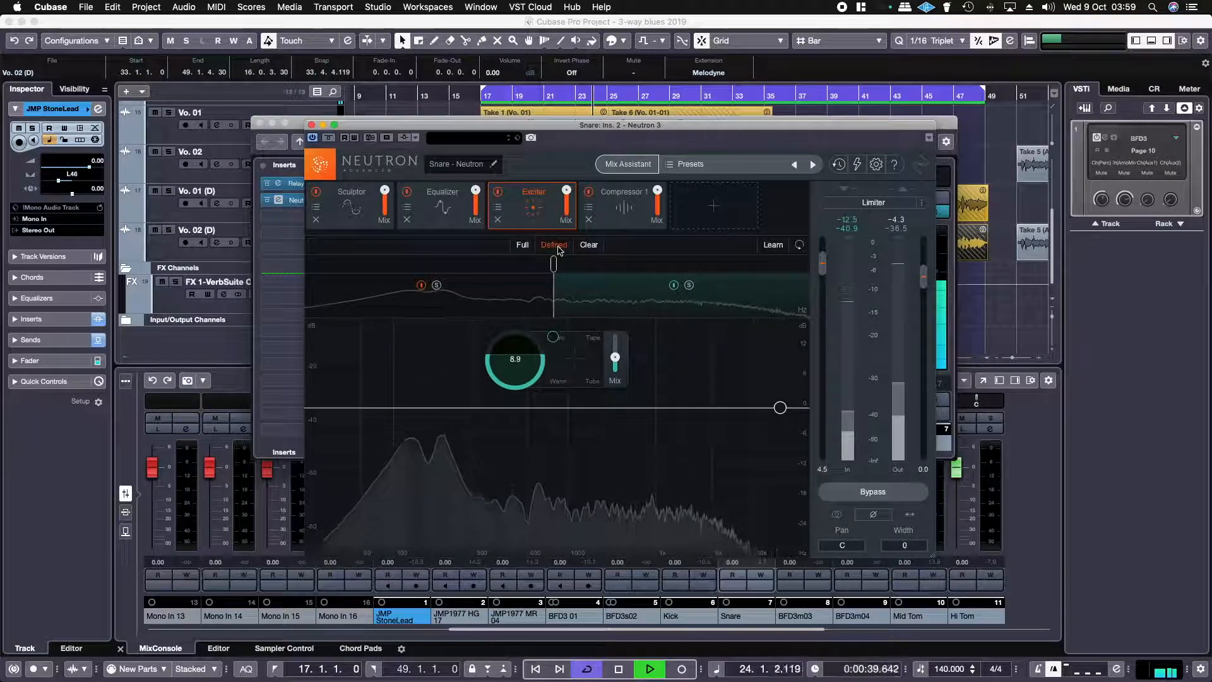
Compare the snare sound with its Neutron 3 Compressor, Equalizer and Exciter each switched off and on, then close the Snare's plug-in and channel settings
click(632, 218)
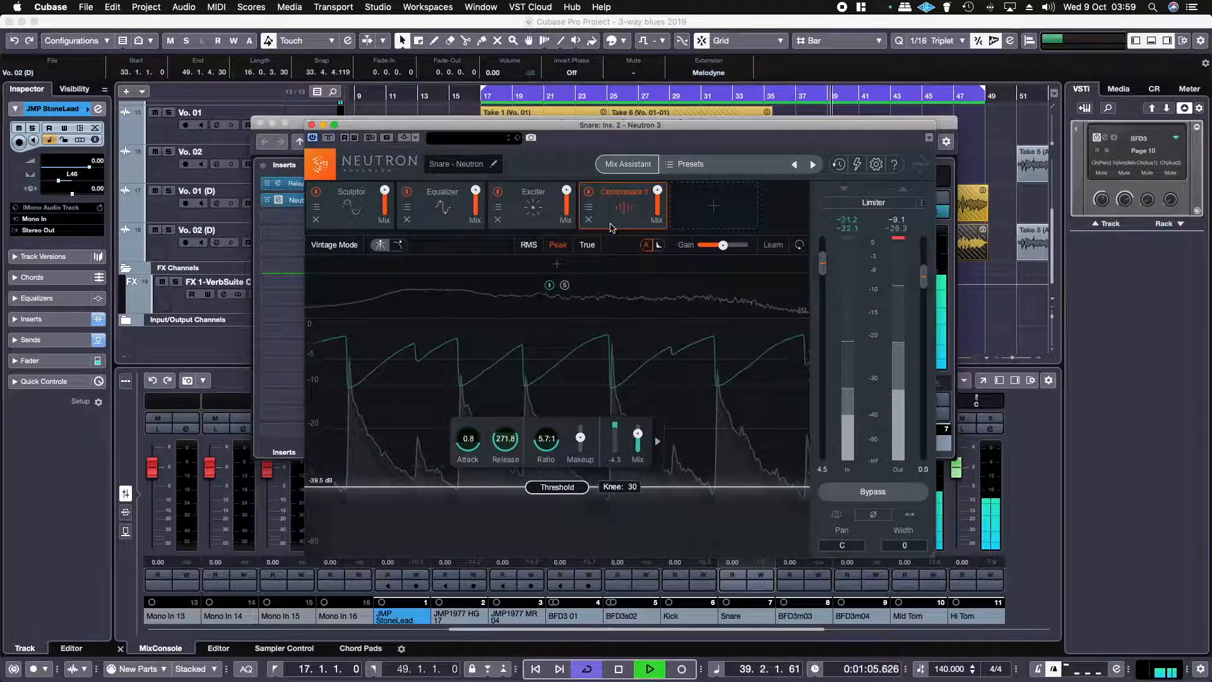
click(588, 192)
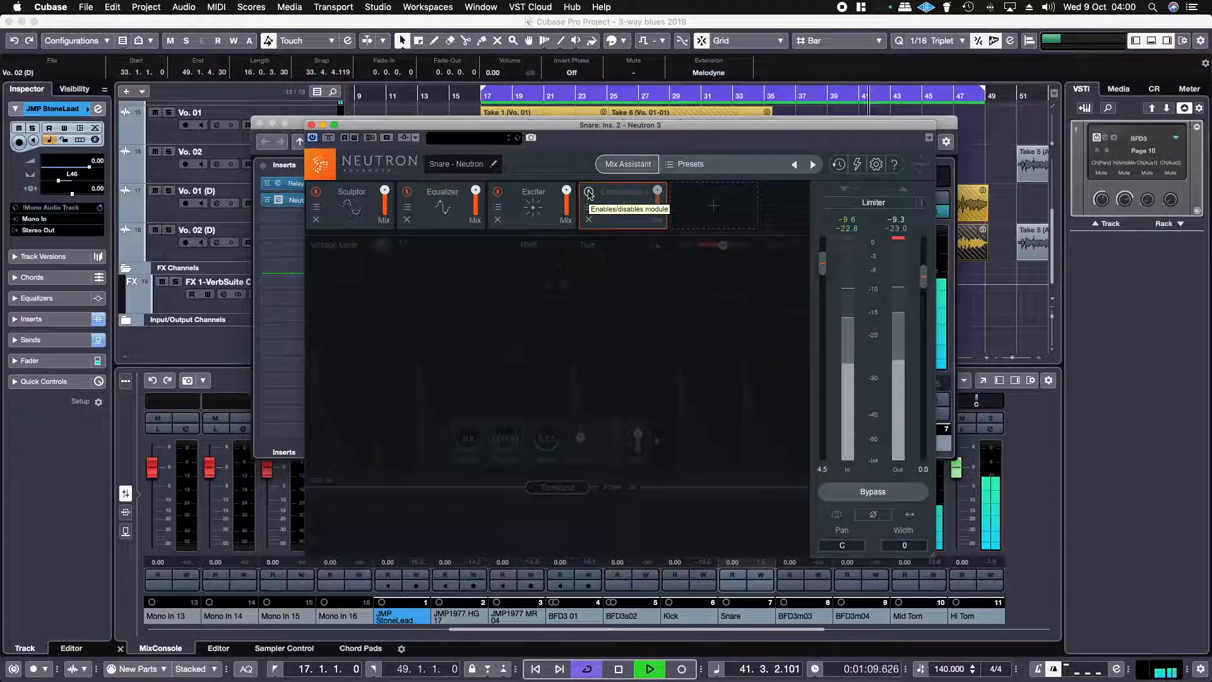
click(588, 192)
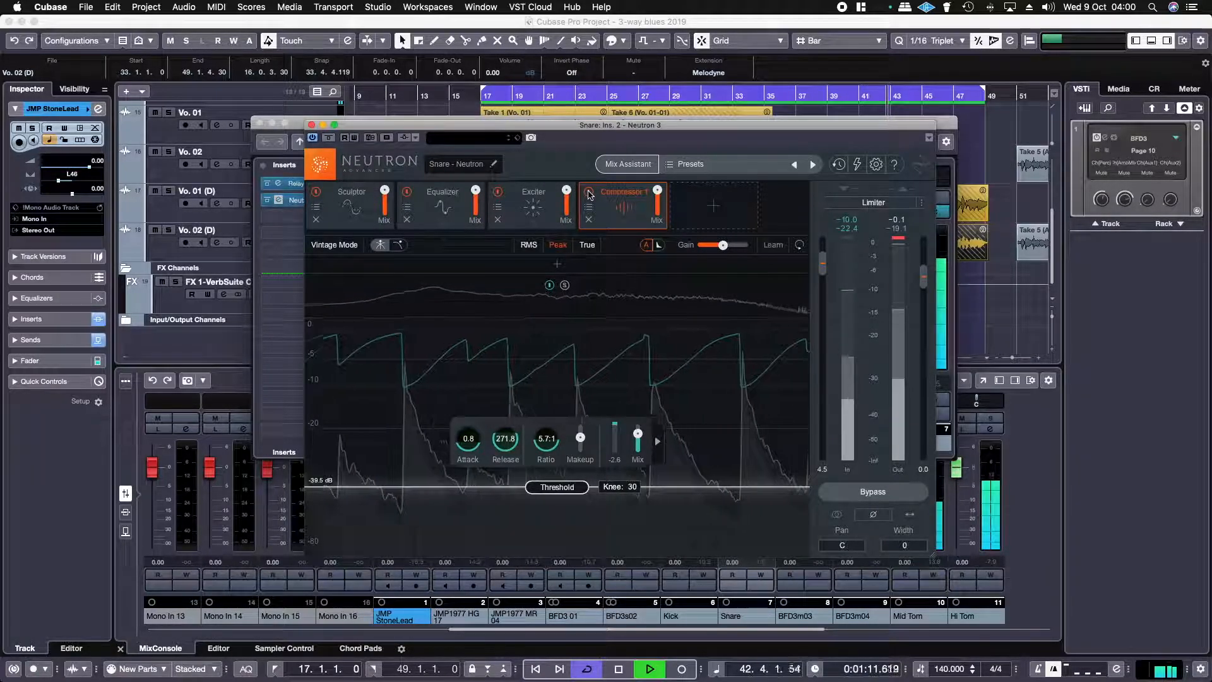
click(411, 195)
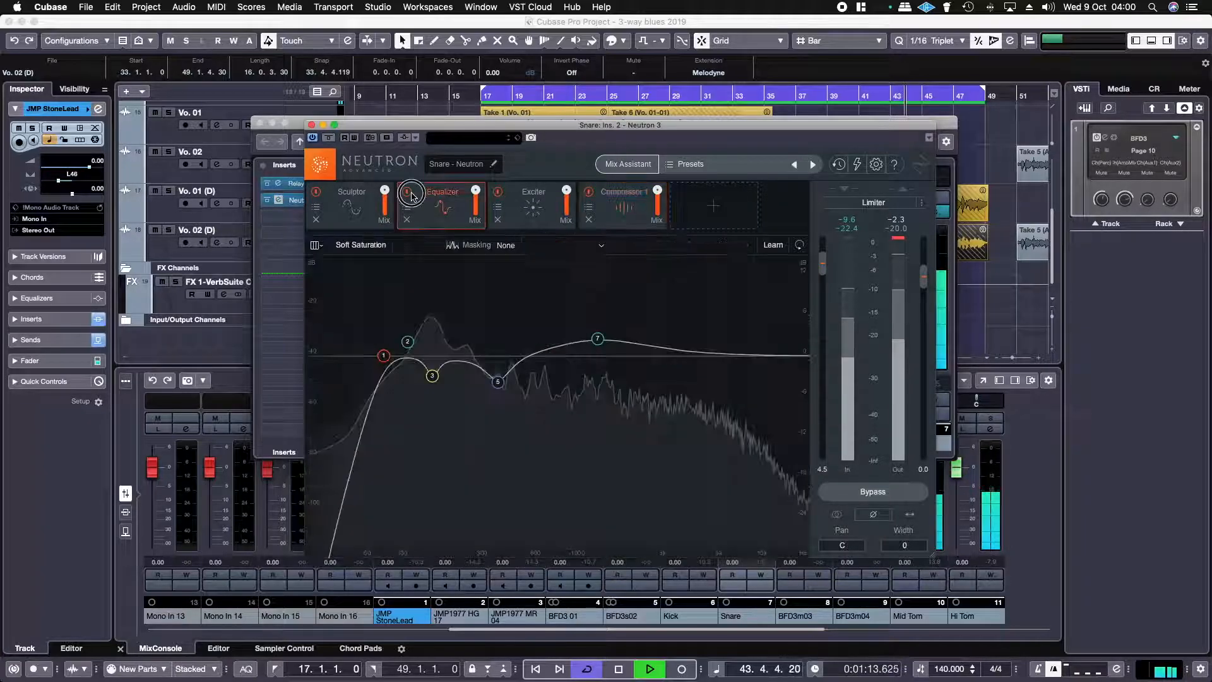
click(407, 192)
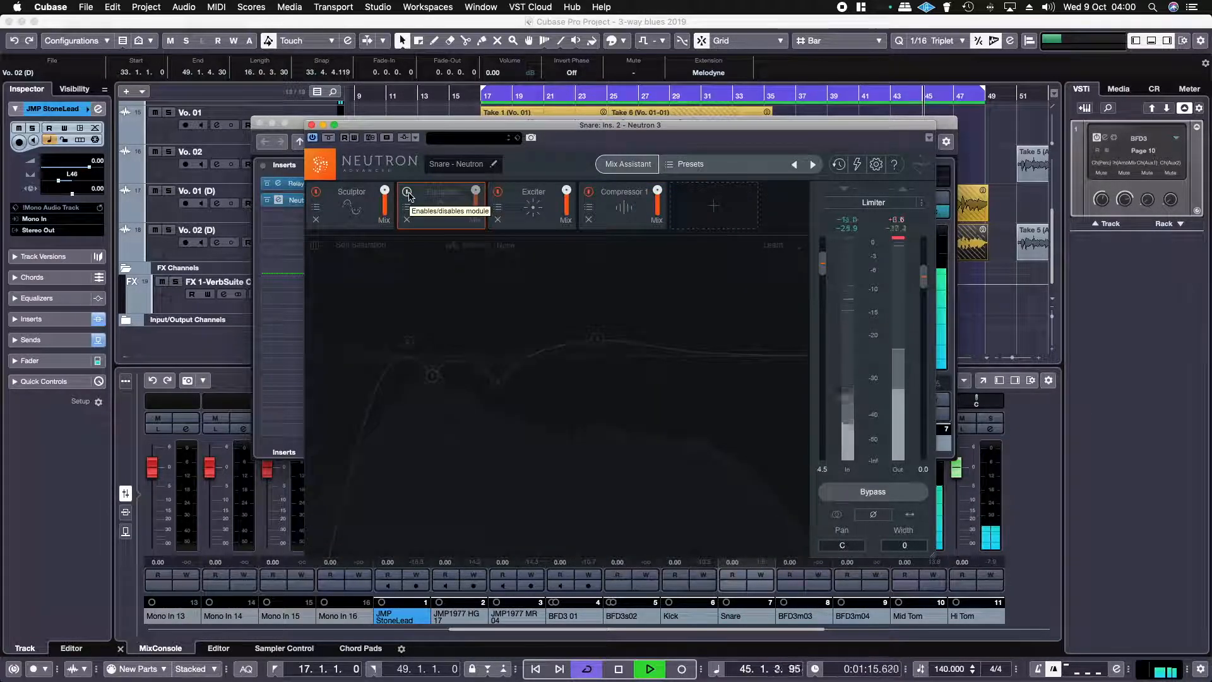
click(408, 191)
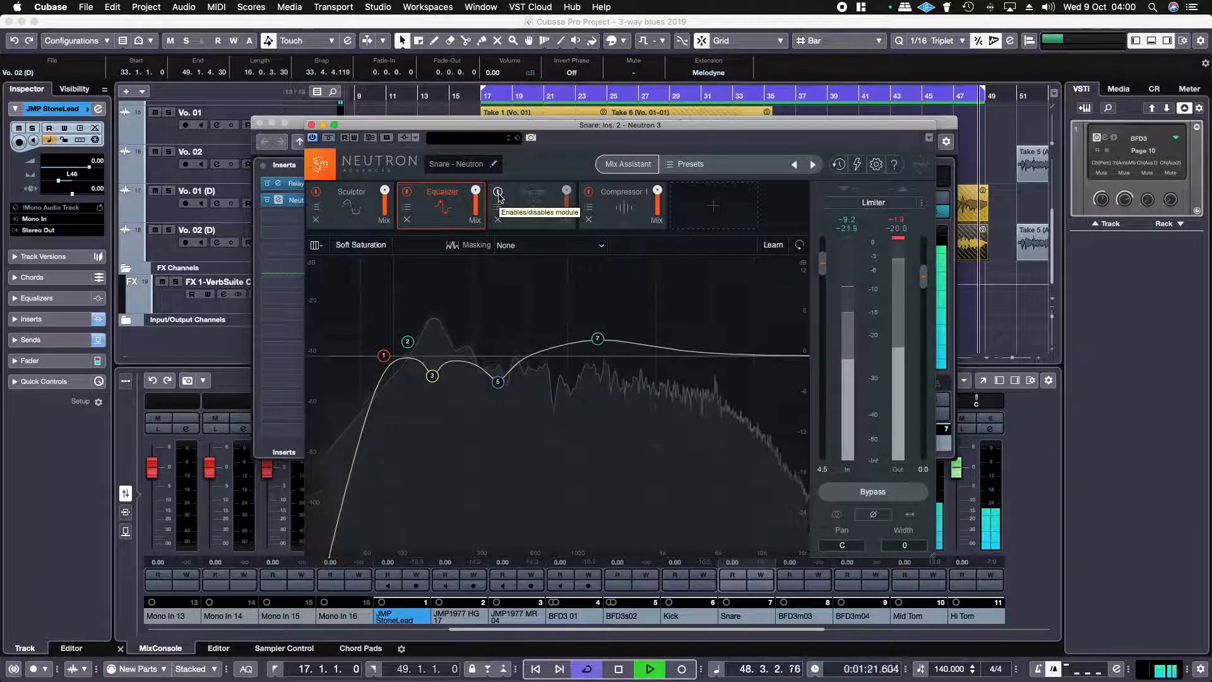
click(498, 192)
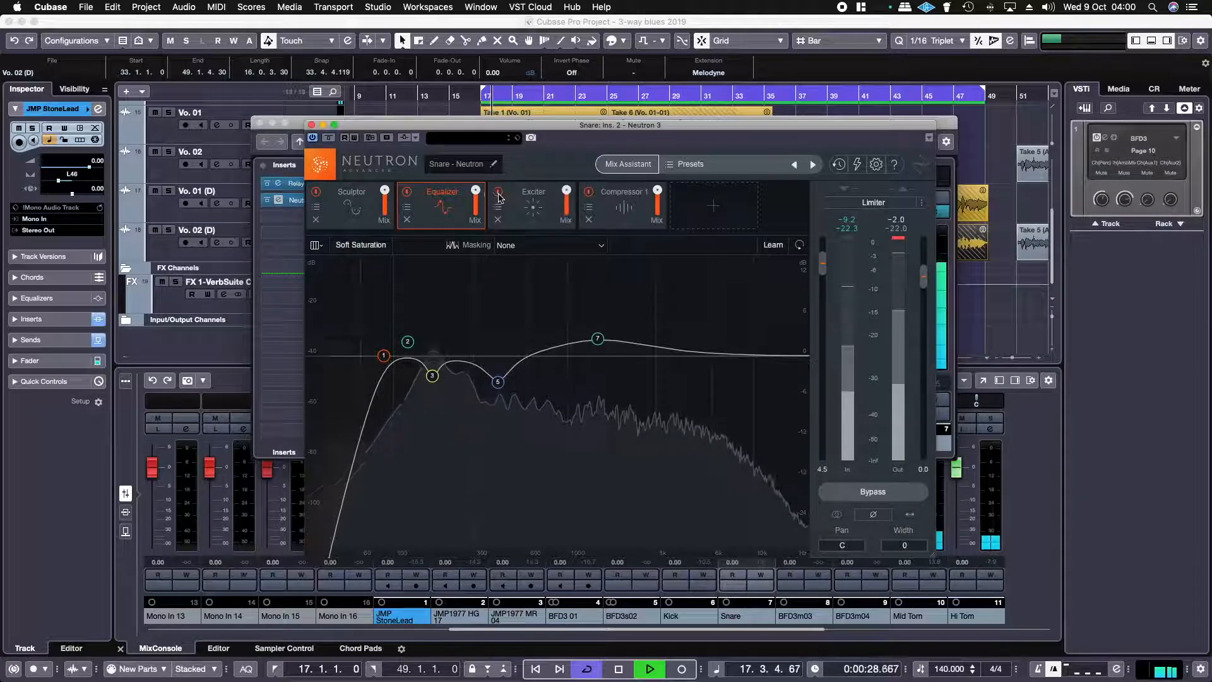
click(314, 137)
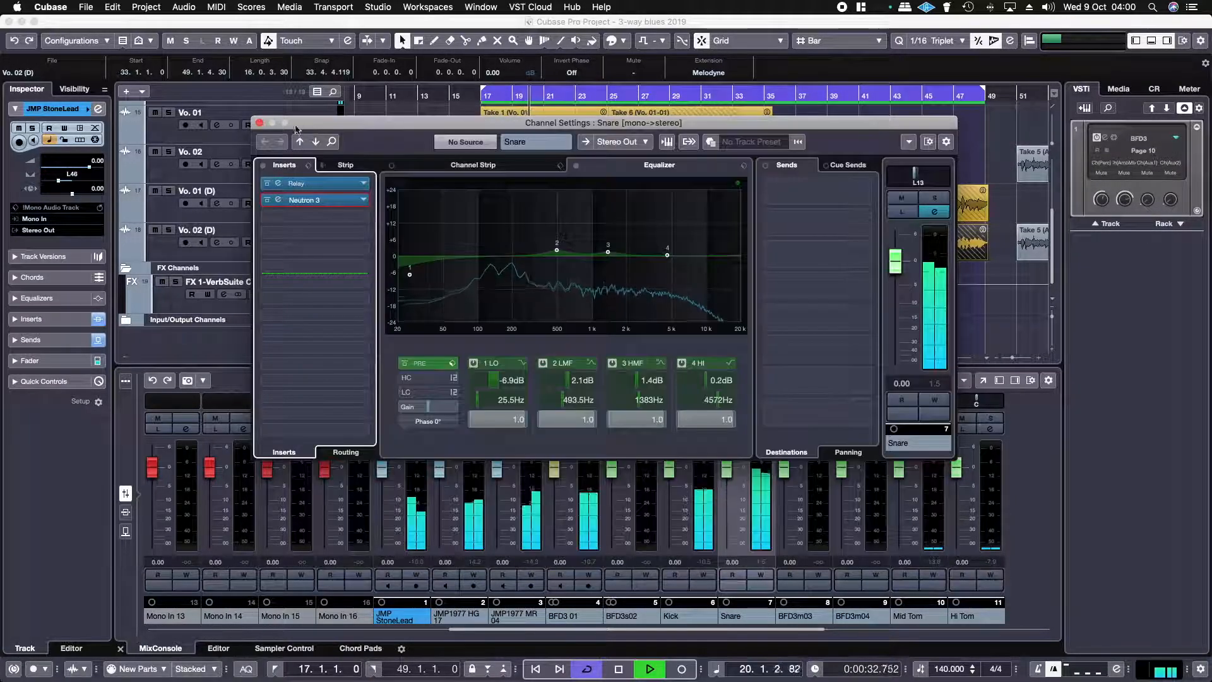
click(260, 123)
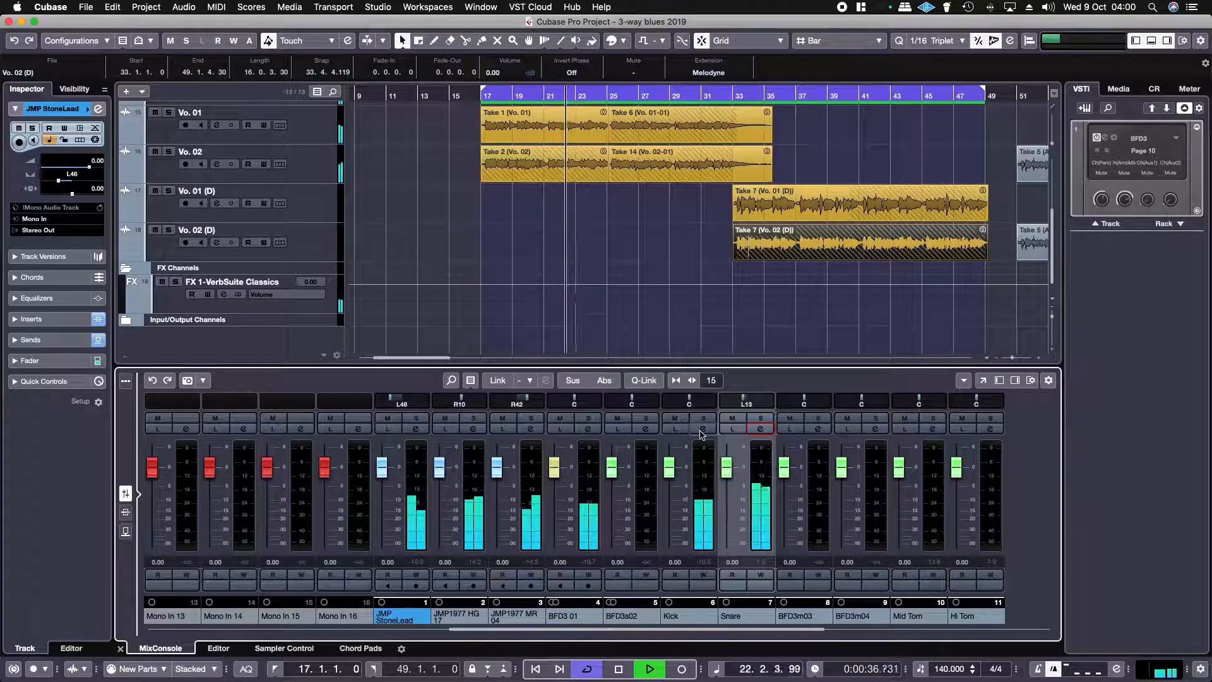
Audition the BFD3 01, Kick and Snare channels soloed together, then clear their solos
click(589, 420)
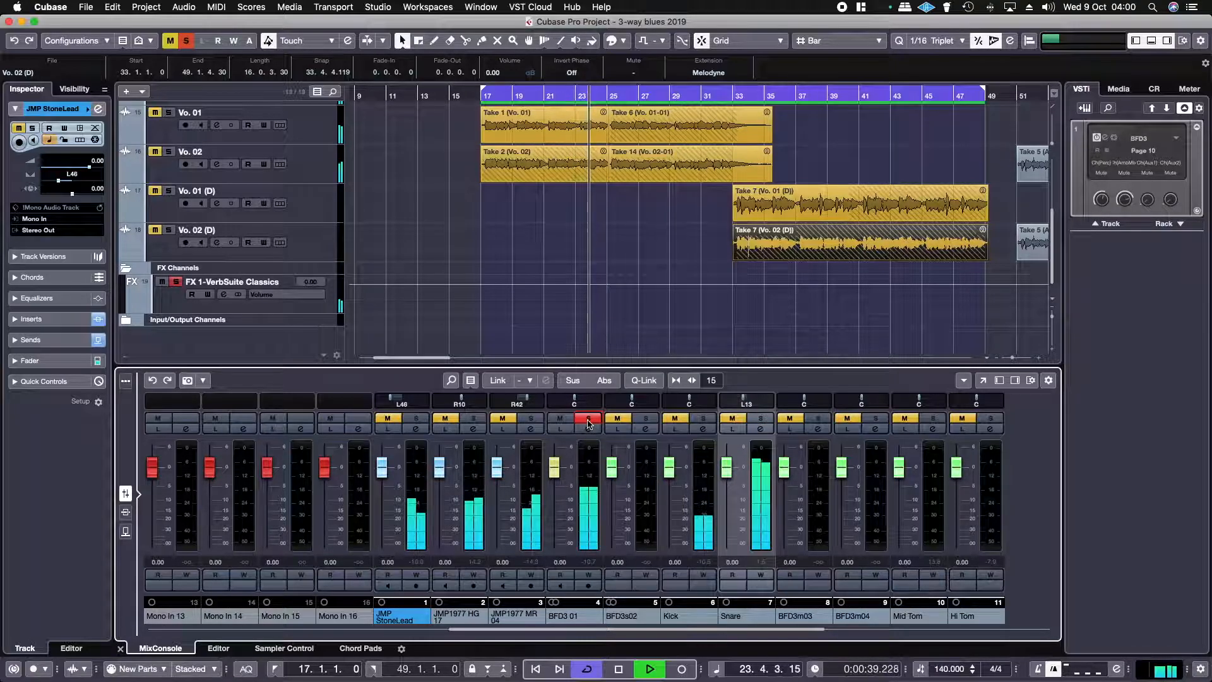
click(704, 418)
click(761, 417)
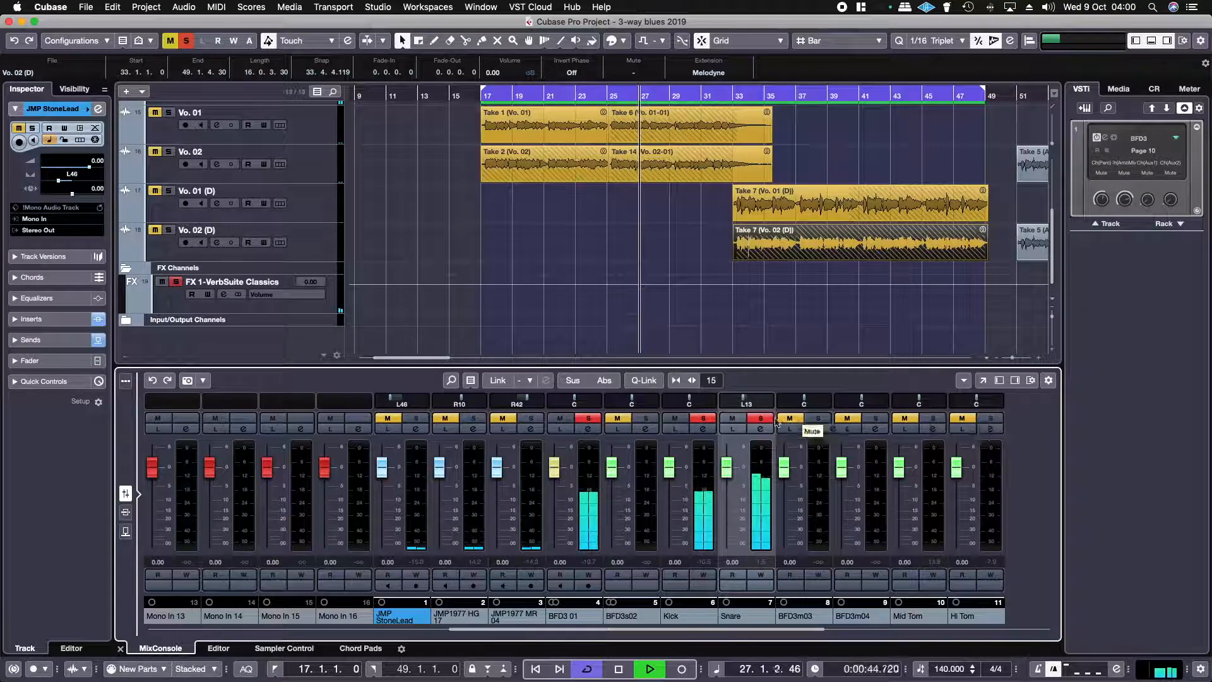
click(761, 418)
click(703, 418)
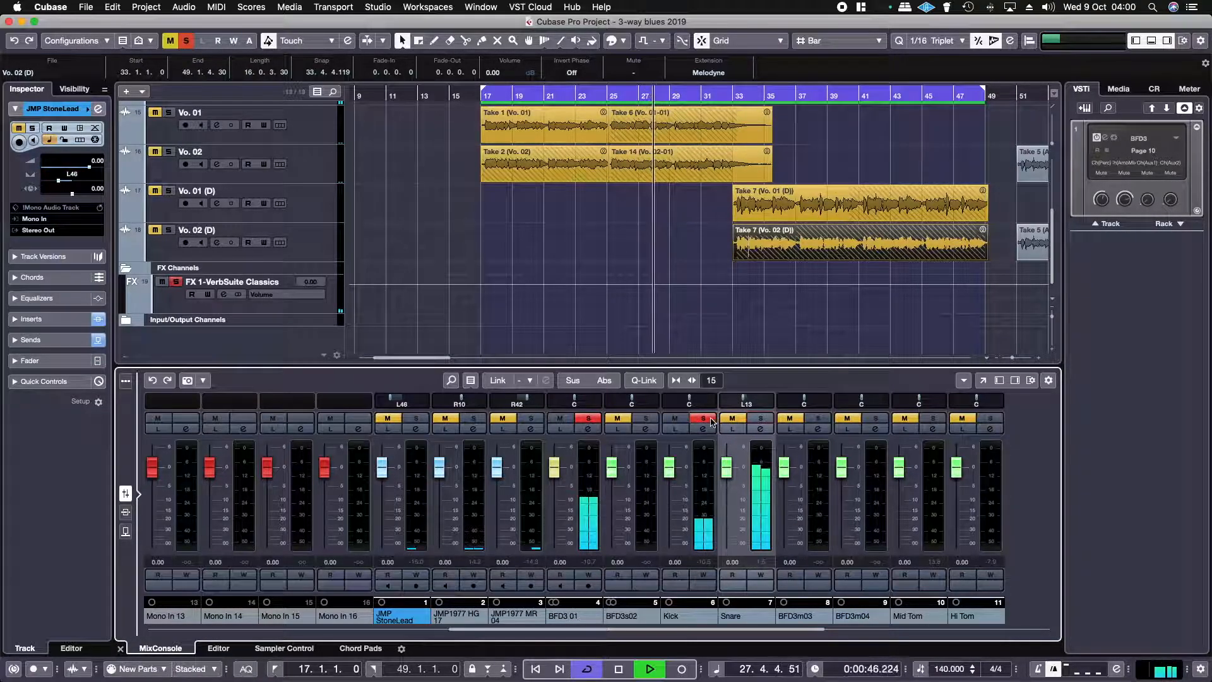
click(585, 418)
Raise the Sculptor Tone in the Neutron 3 insert on the BFD3 01 channel
click(588, 429)
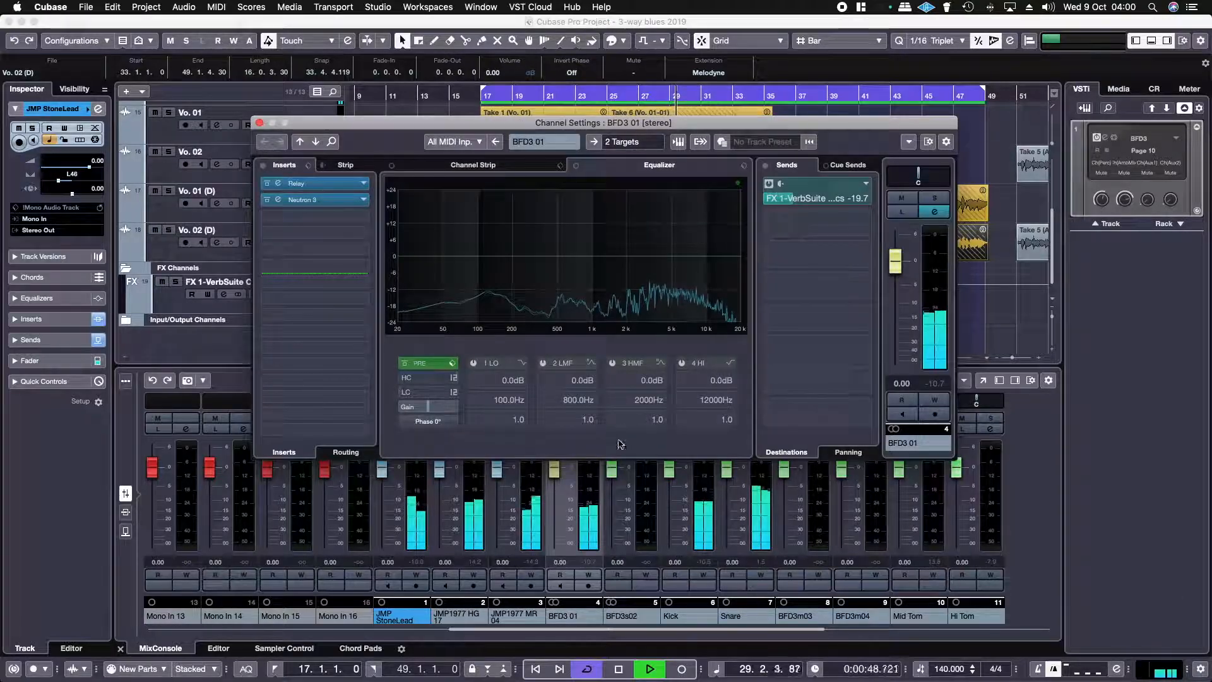
click(278, 200)
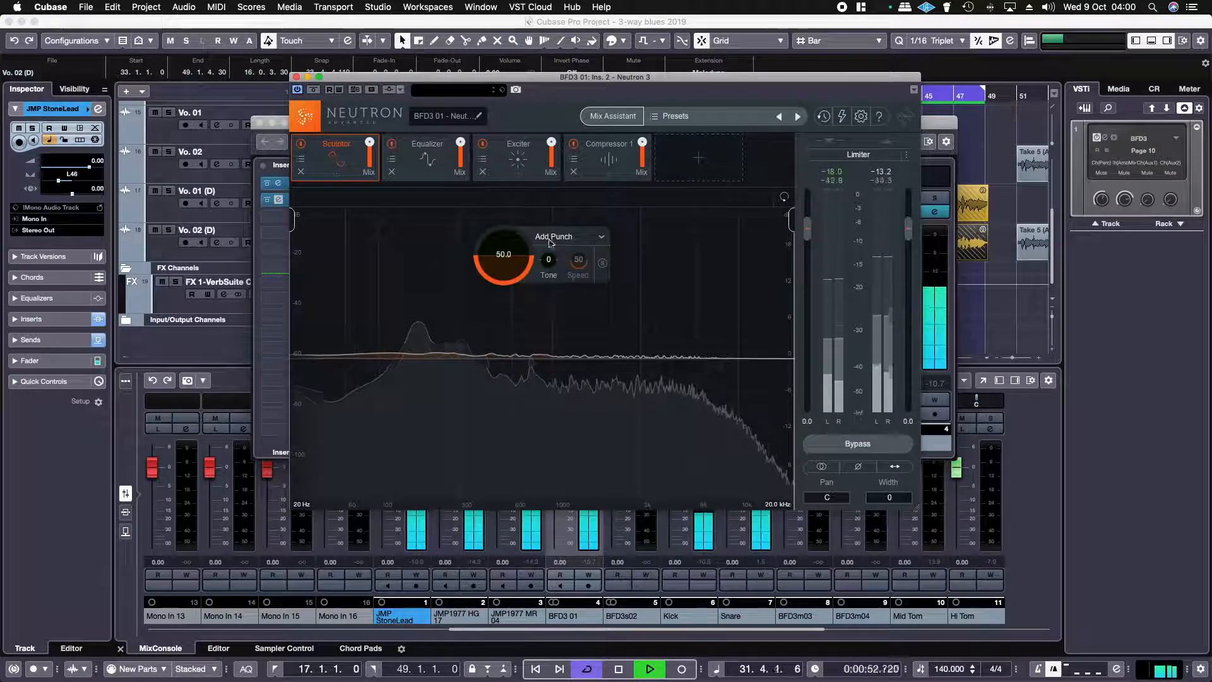
drag(549, 259, 537, 206)
Slightly raise the Exciter Mix in the BFD3 01 Neutron 3 insert, check its Compressor, and close the channel's windows
click(434, 162)
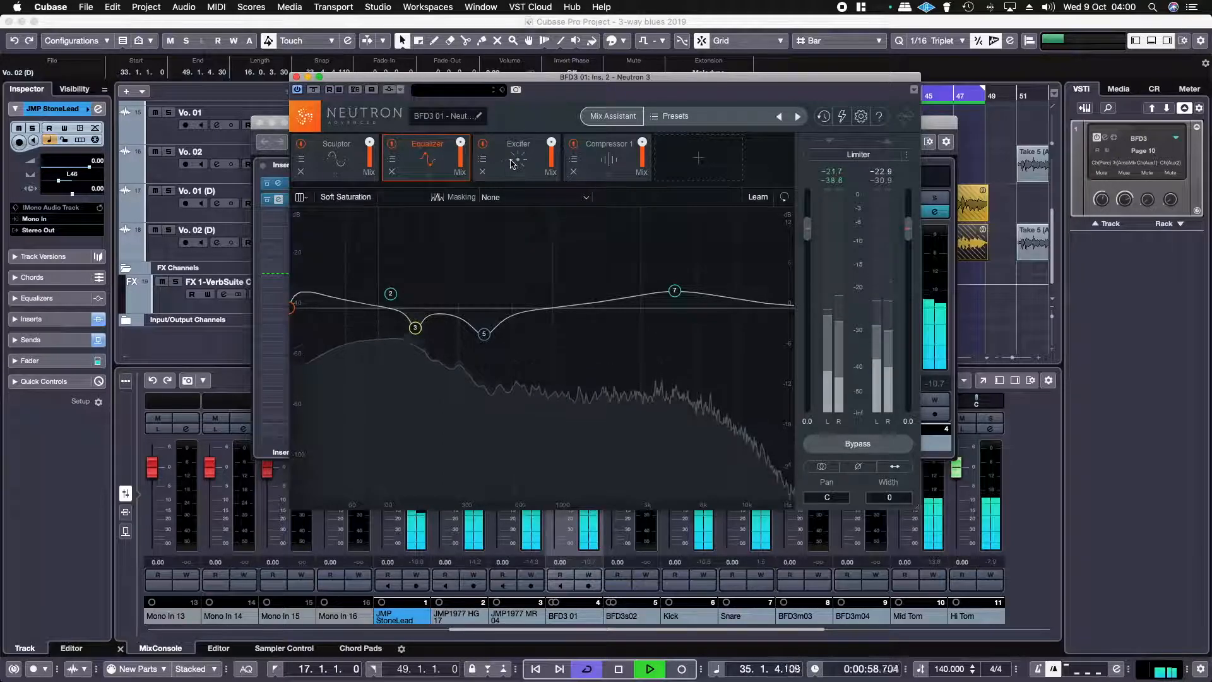
click(532, 168)
mouse_move(603, 311)
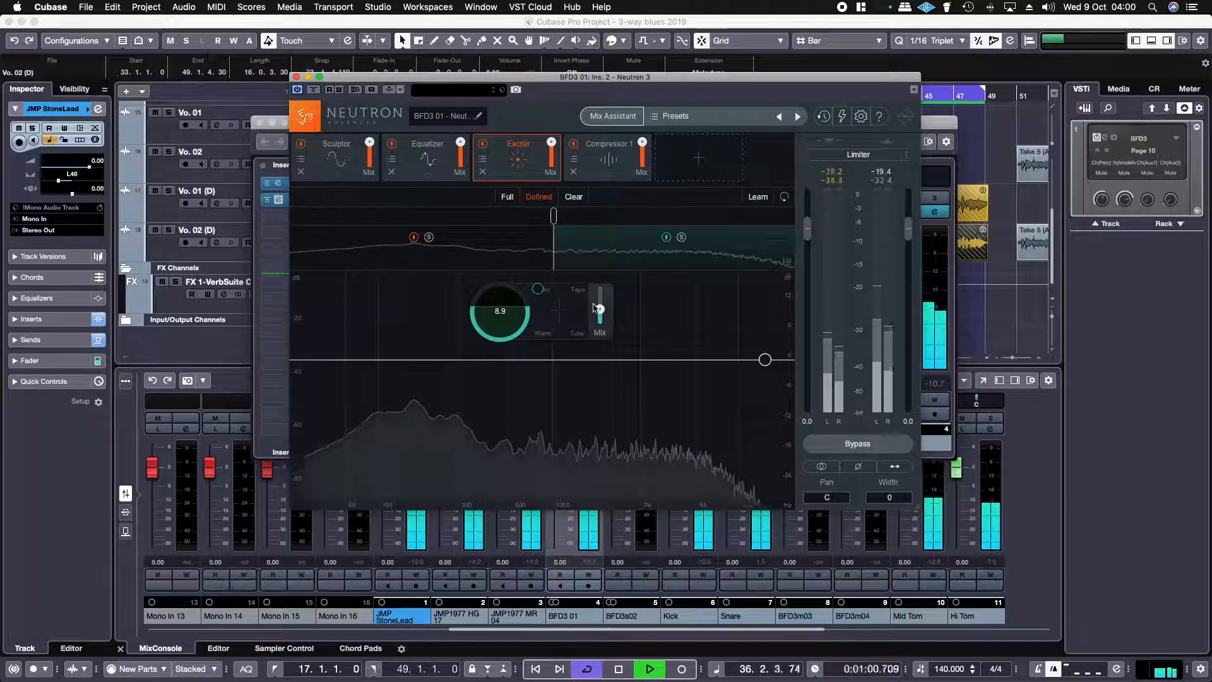
drag(604, 313, 597, 283)
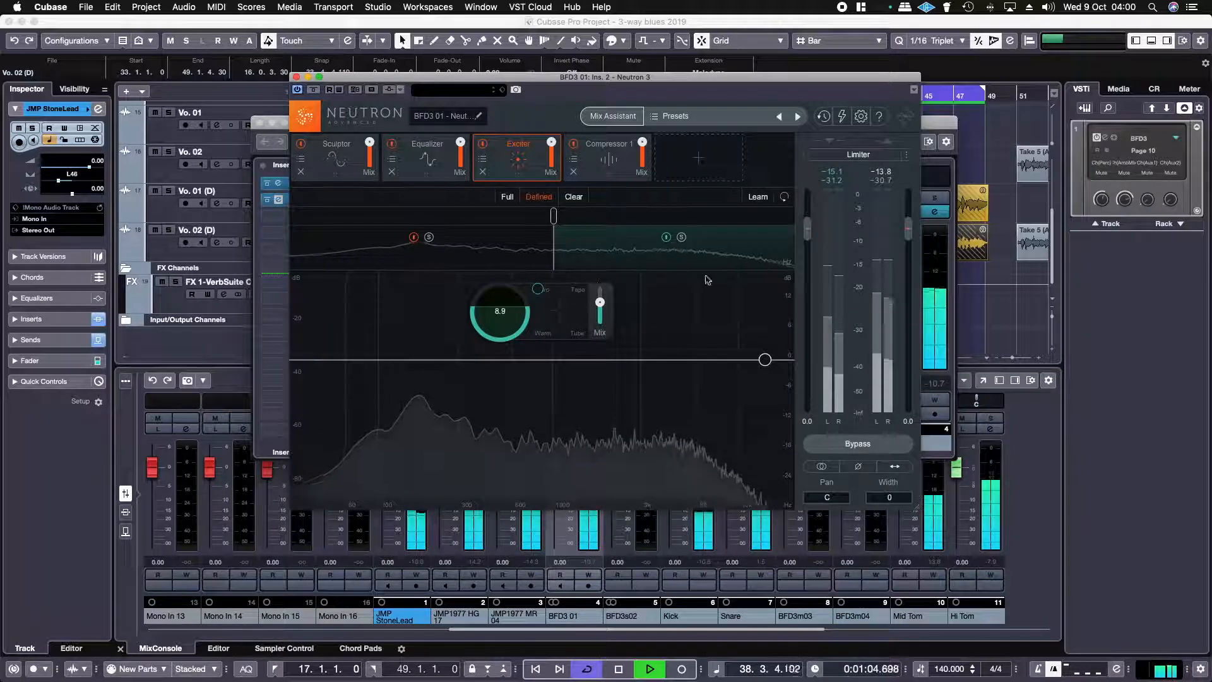
click(610, 166)
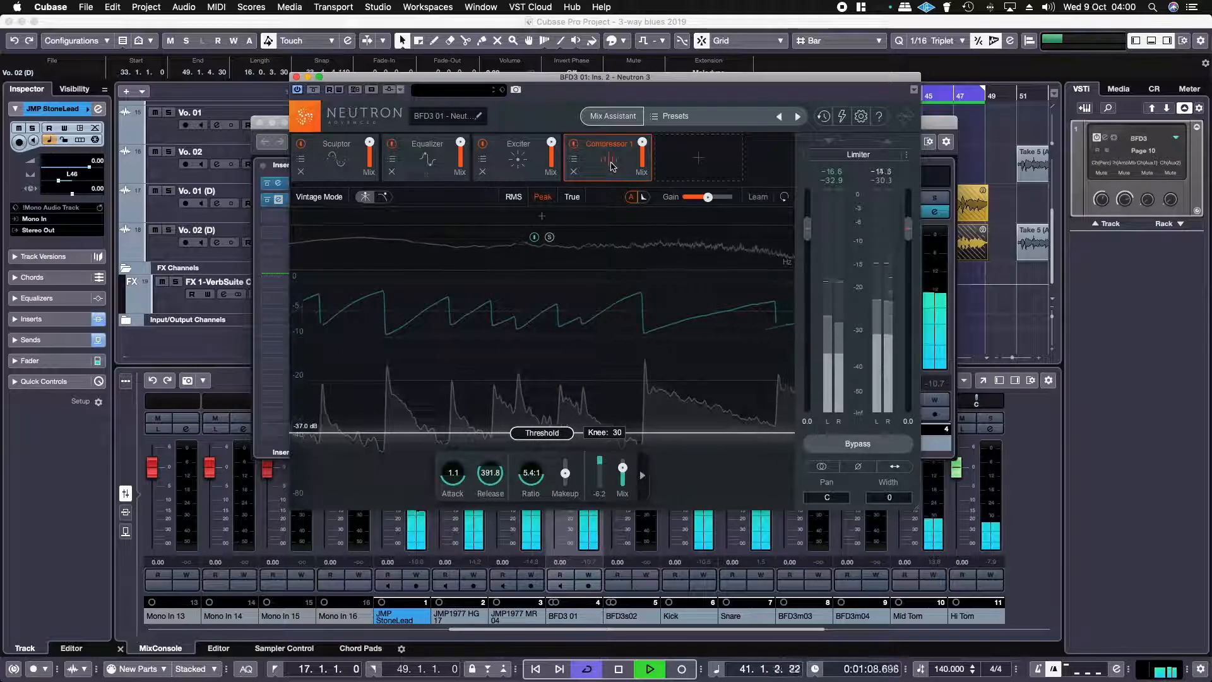
click(296, 77)
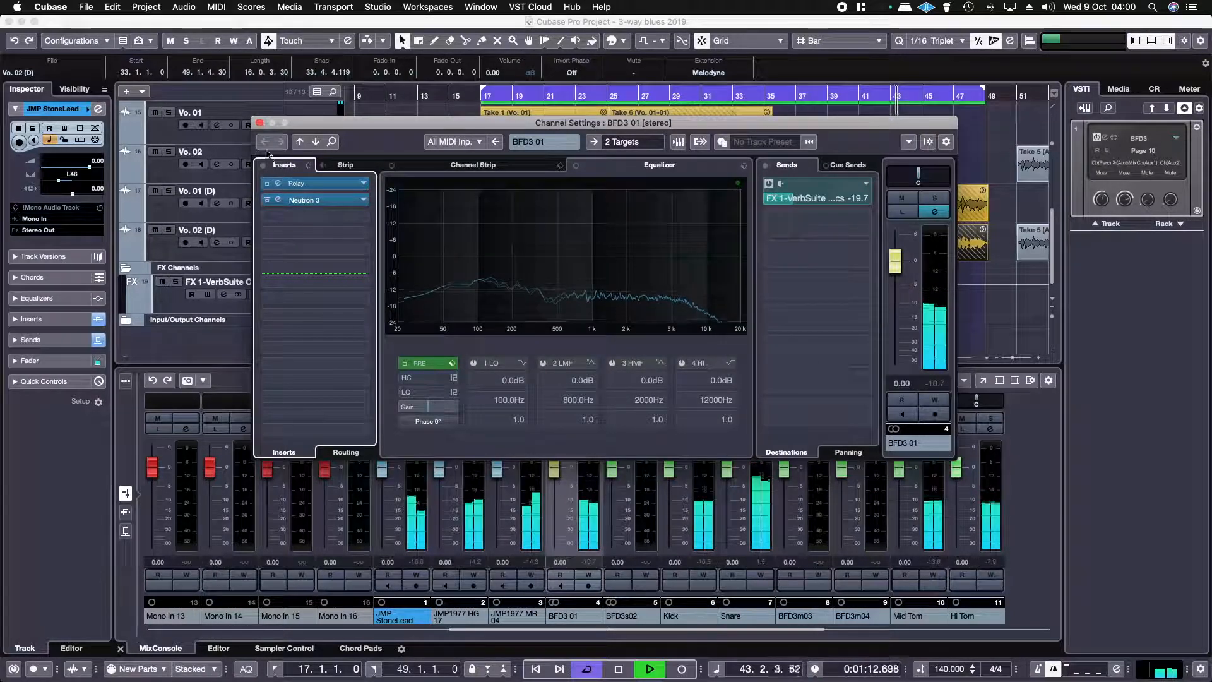
click(260, 123)
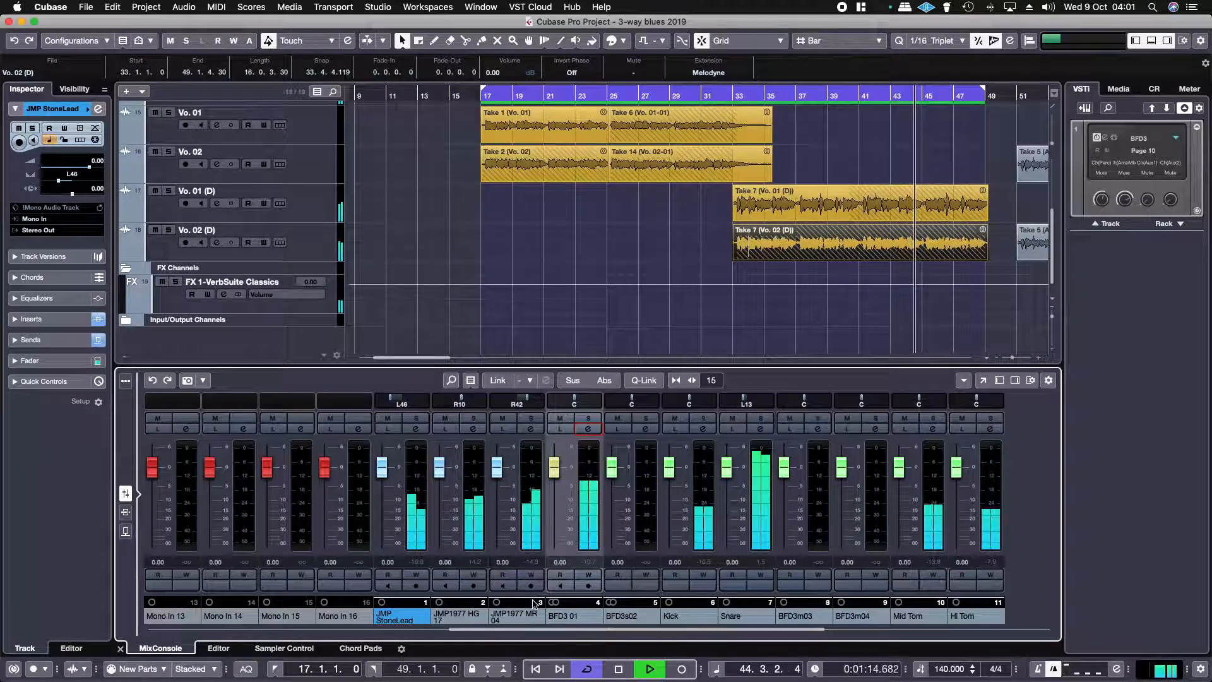
Add a send to FX 1-VerbSuite Classics on the Hi Tom channel and set its level to -13.4
drag(530, 631, 730, 633)
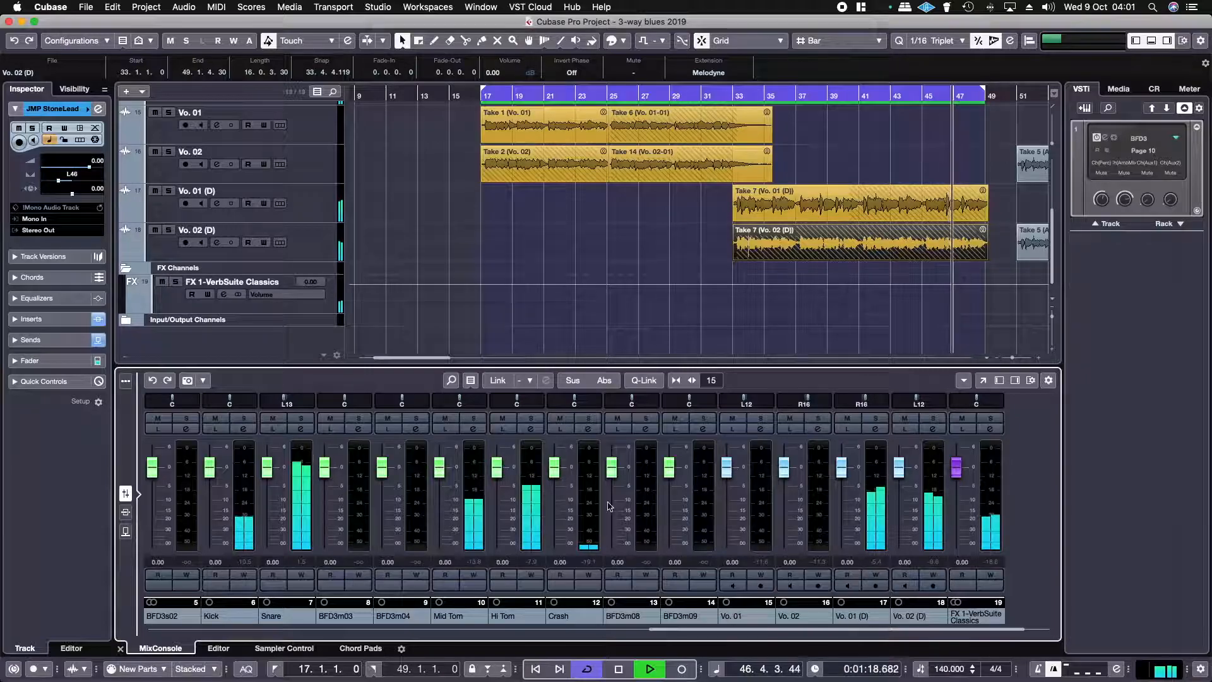
click(530, 430)
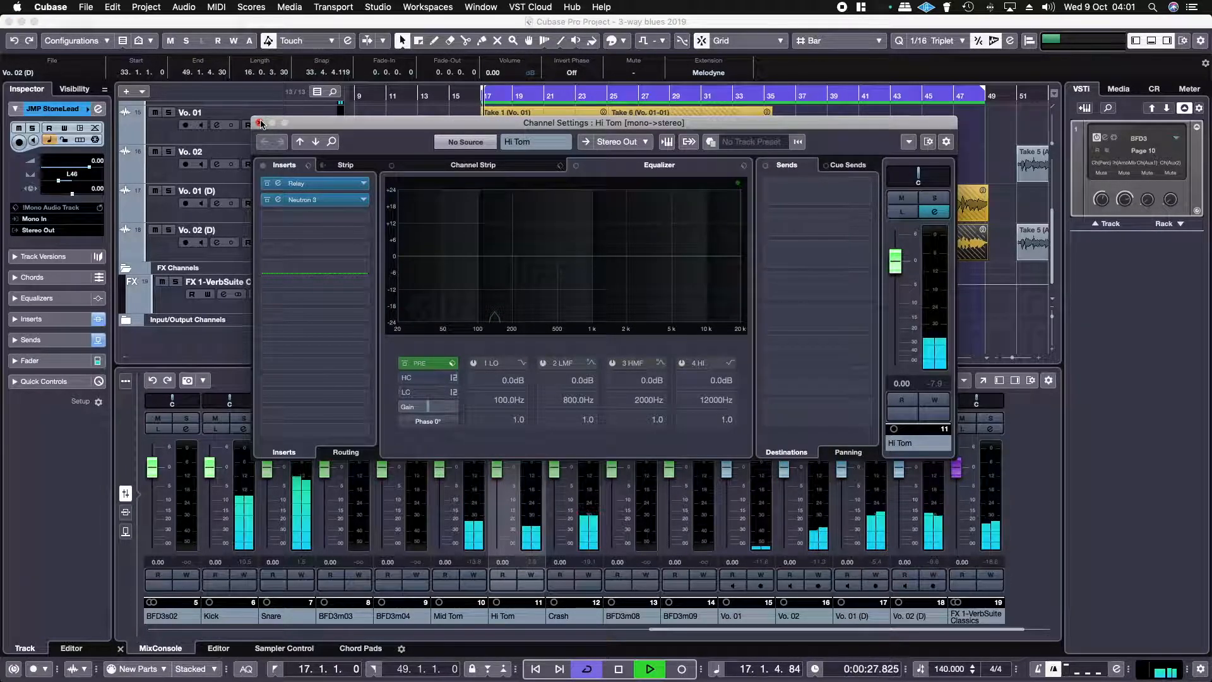
click(809, 194)
click(823, 235)
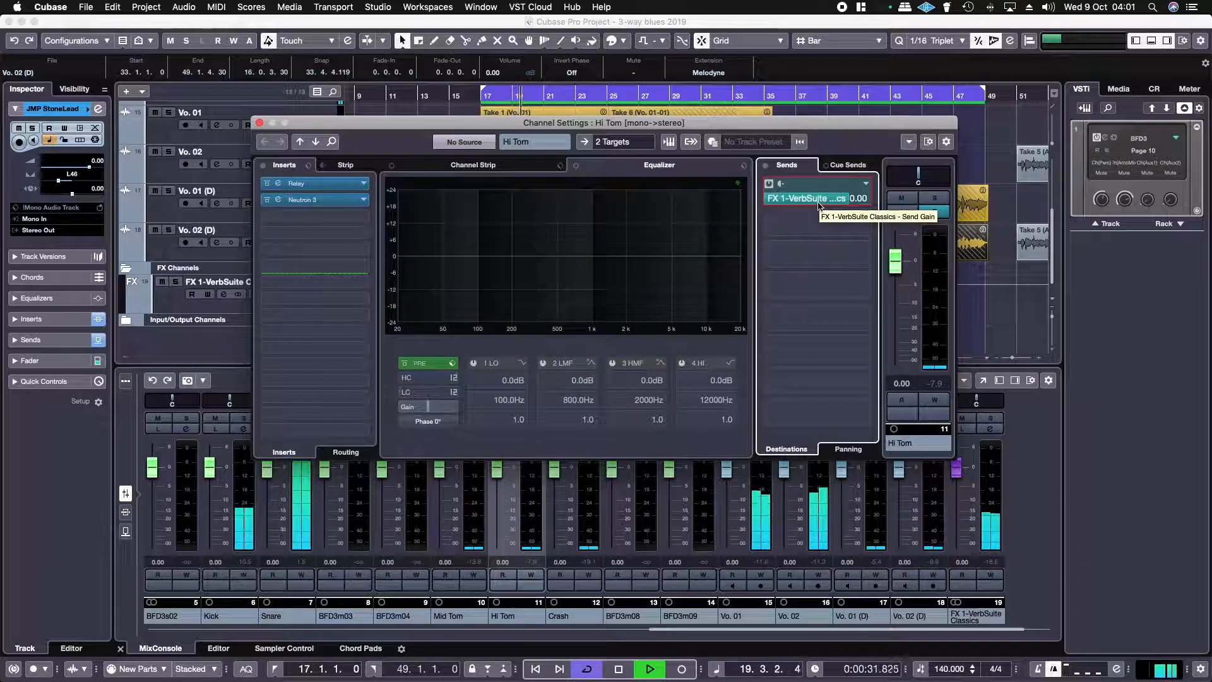
click(768, 97)
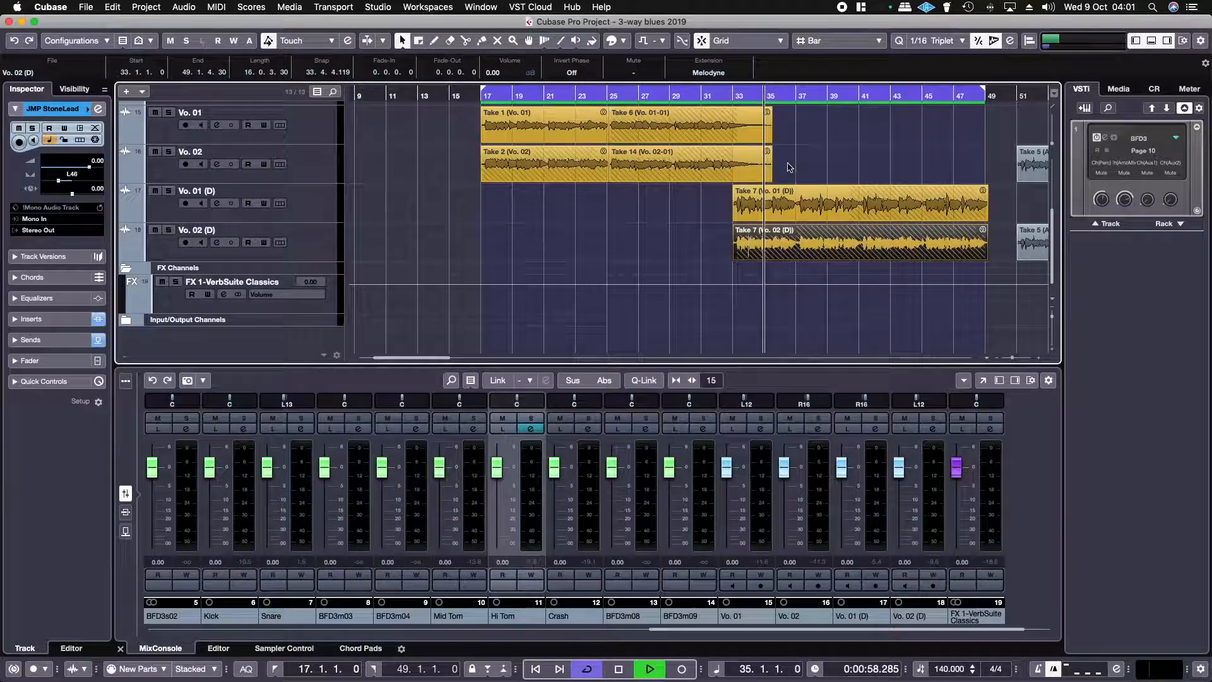
click(540, 430)
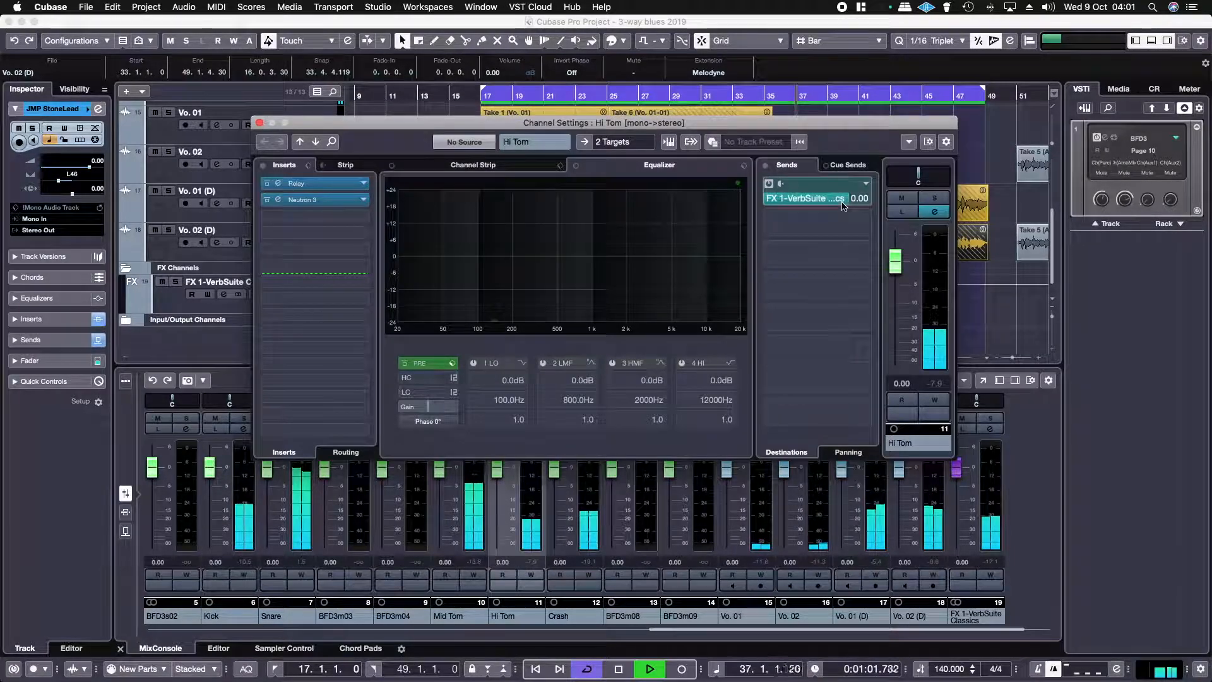
click(807, 201)
scroll(806, 200, down, 2)
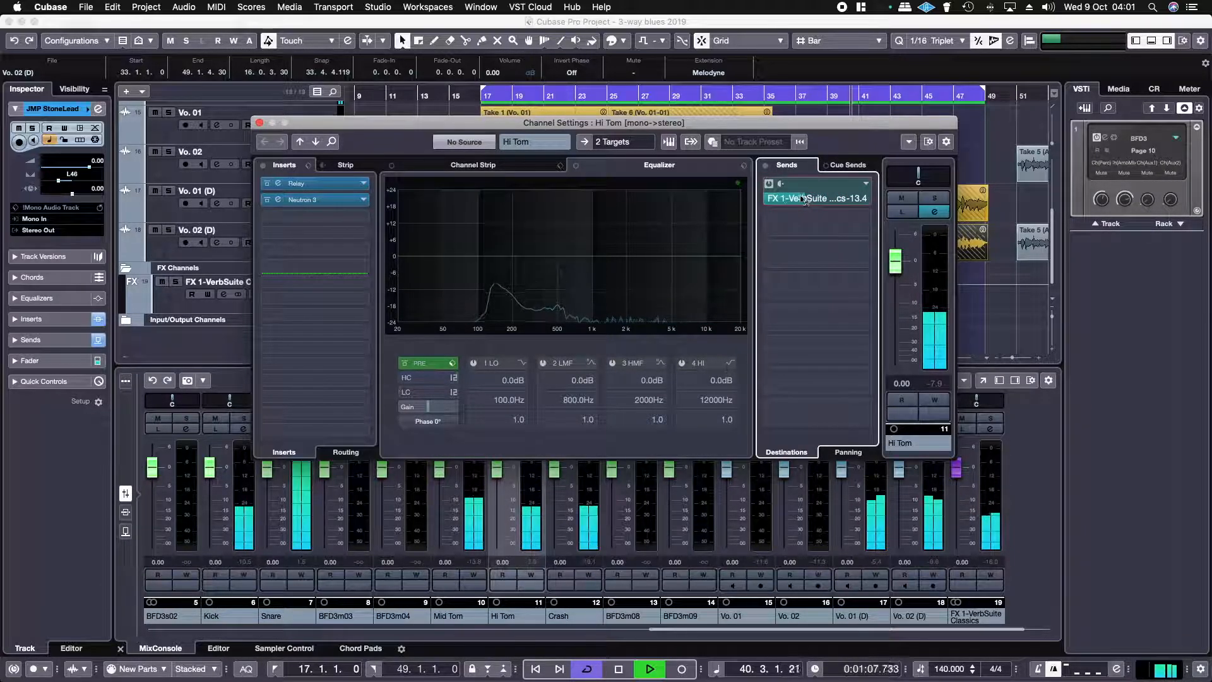
click(258, 123)
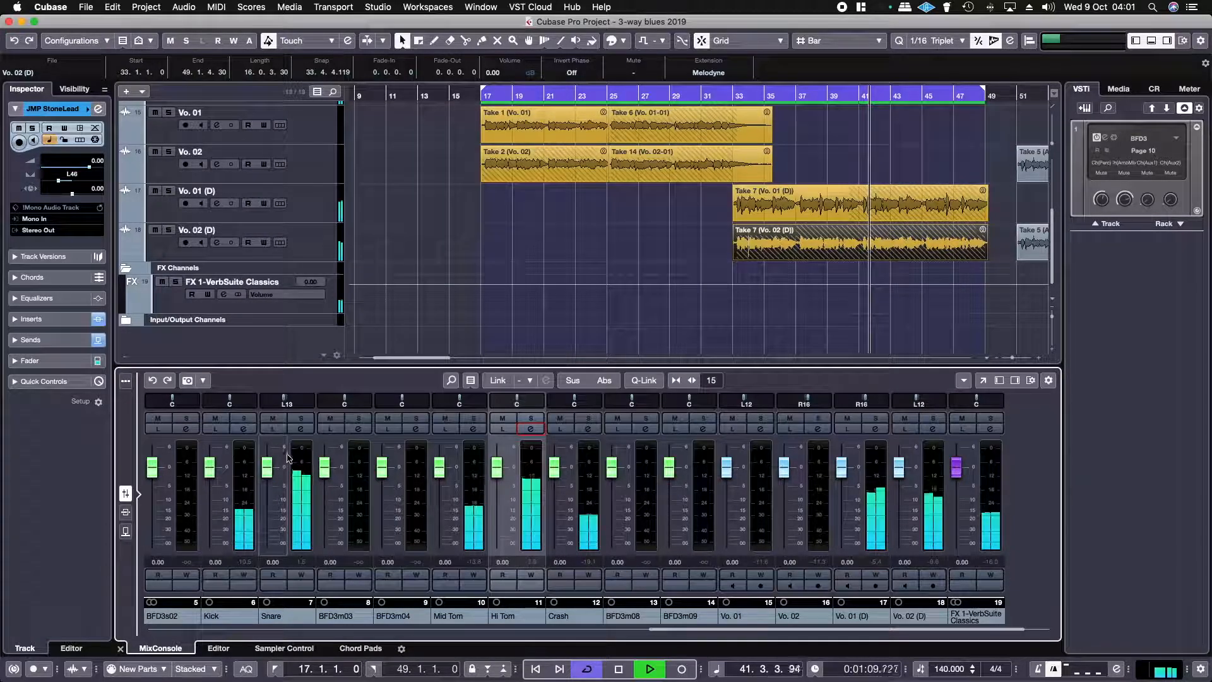
Add and activate a send to FX 1-VerbSuite Classics on the Snare channel and set its level to -23.5
click(309, 429)
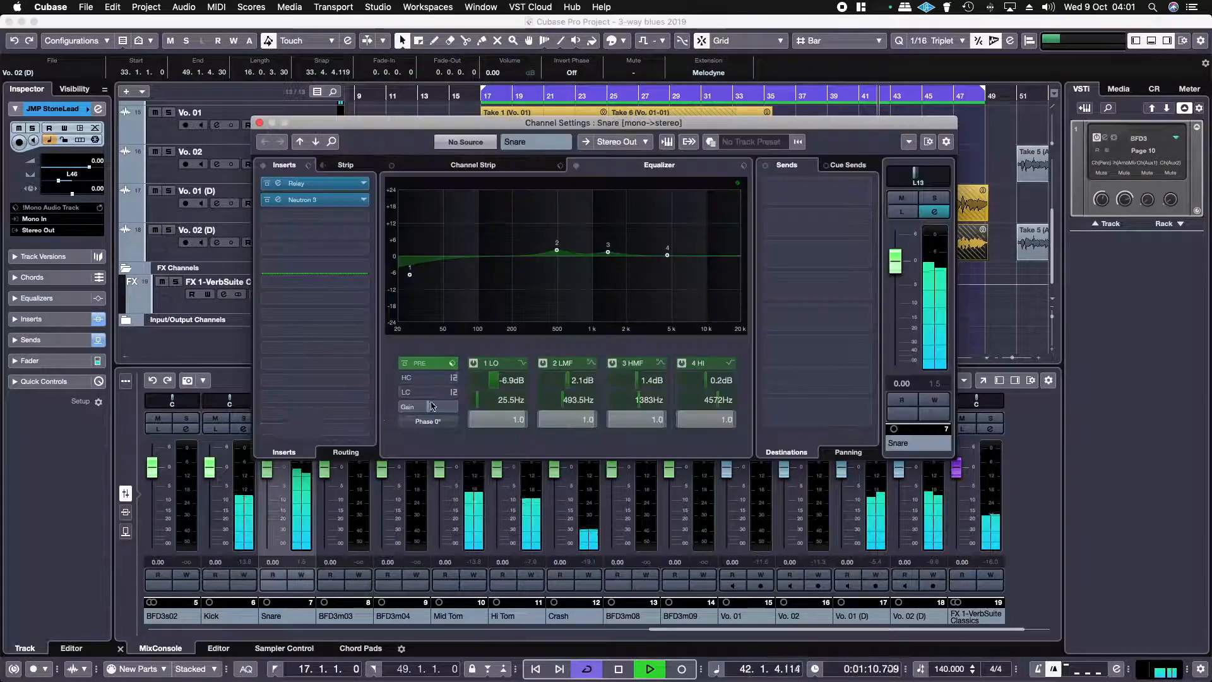
click(850, 190)
click(832, 235)
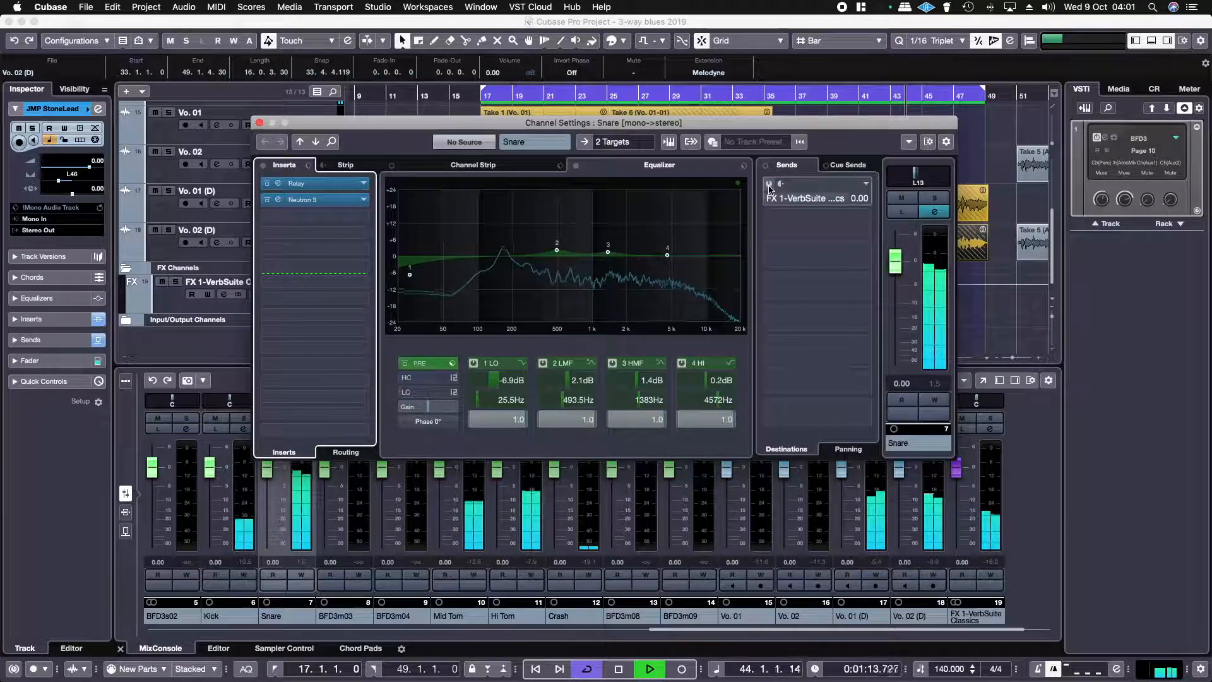
drag(797, 203, 788, 203)
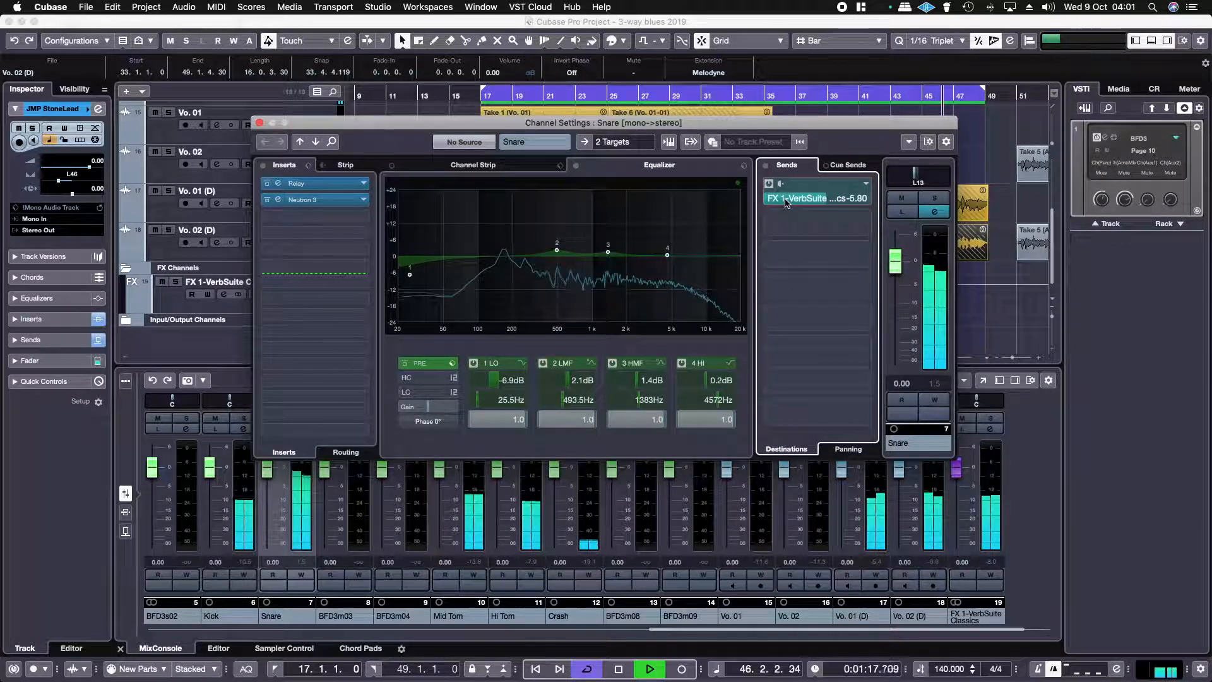
drag(787, 203, 780, 202)
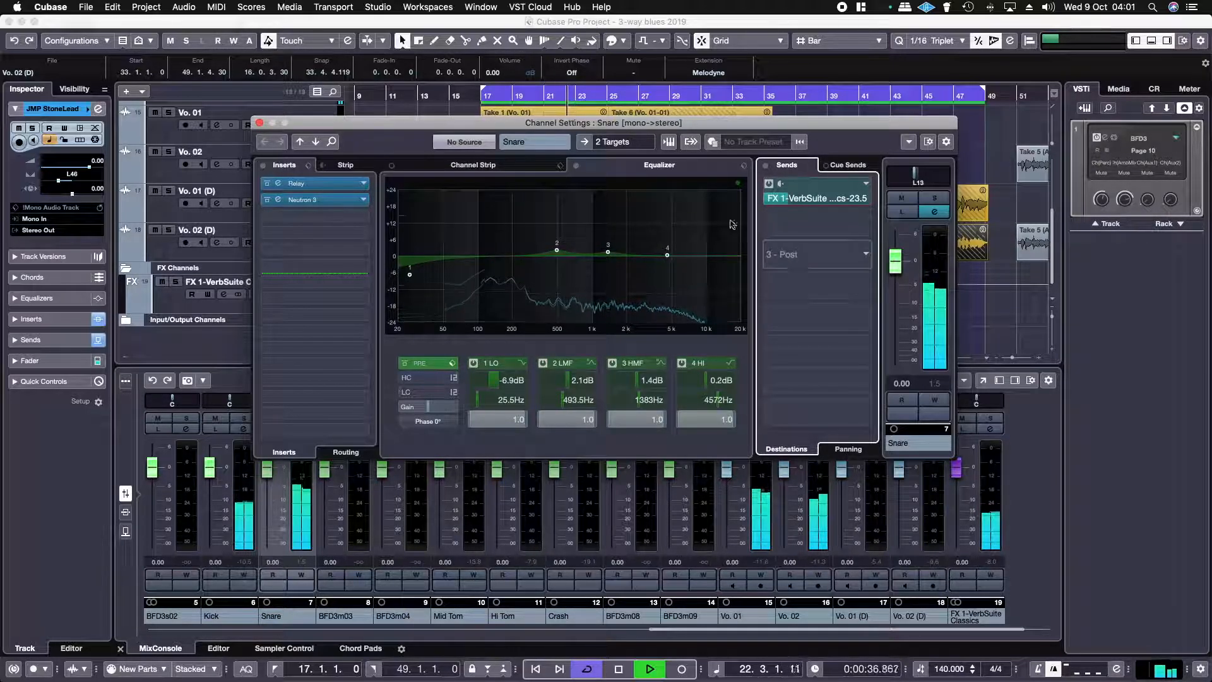
click(259, 123)
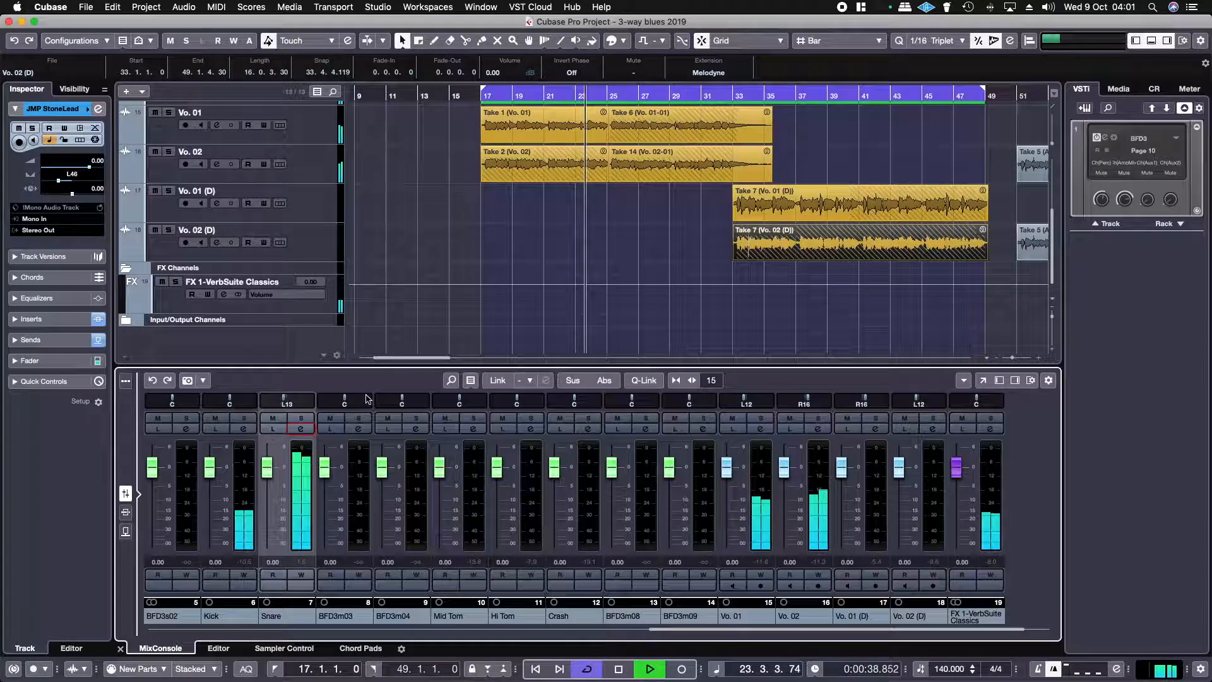
Set the FX 1-VerbSuite Classics send level to -14.4 on Vo. 01 and -11.5 on Vo. 02
click(760, 428)
click(805, 201)
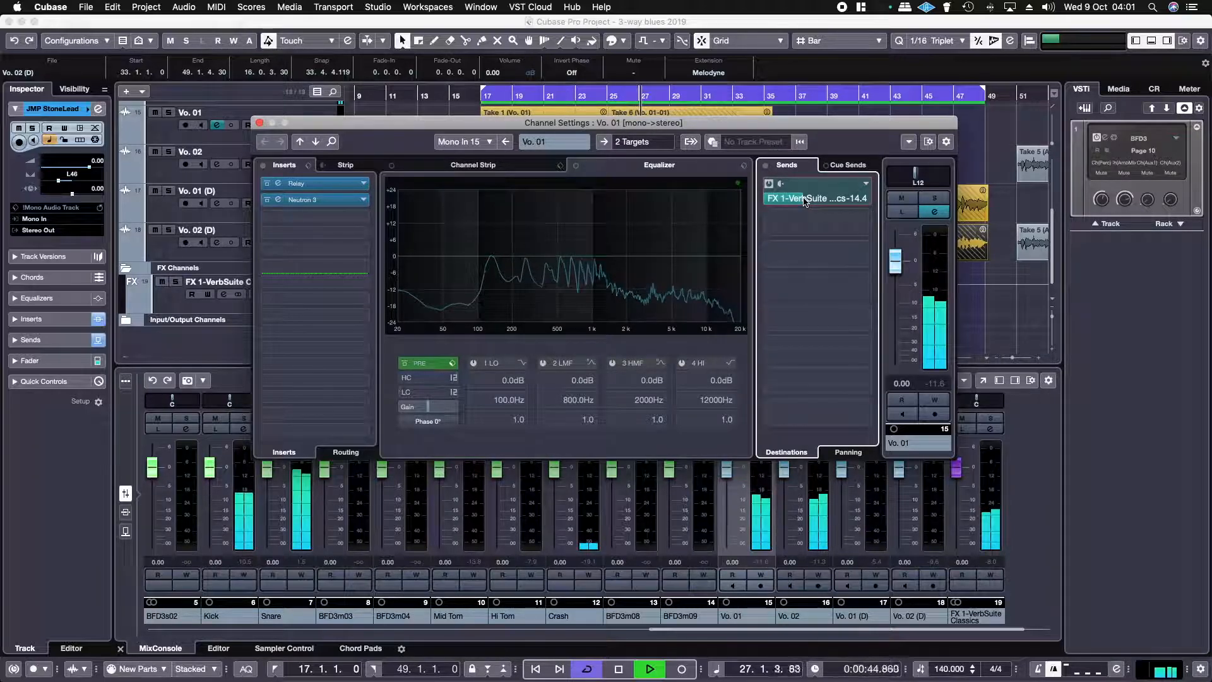
click(258, 124)
click(815, 430)
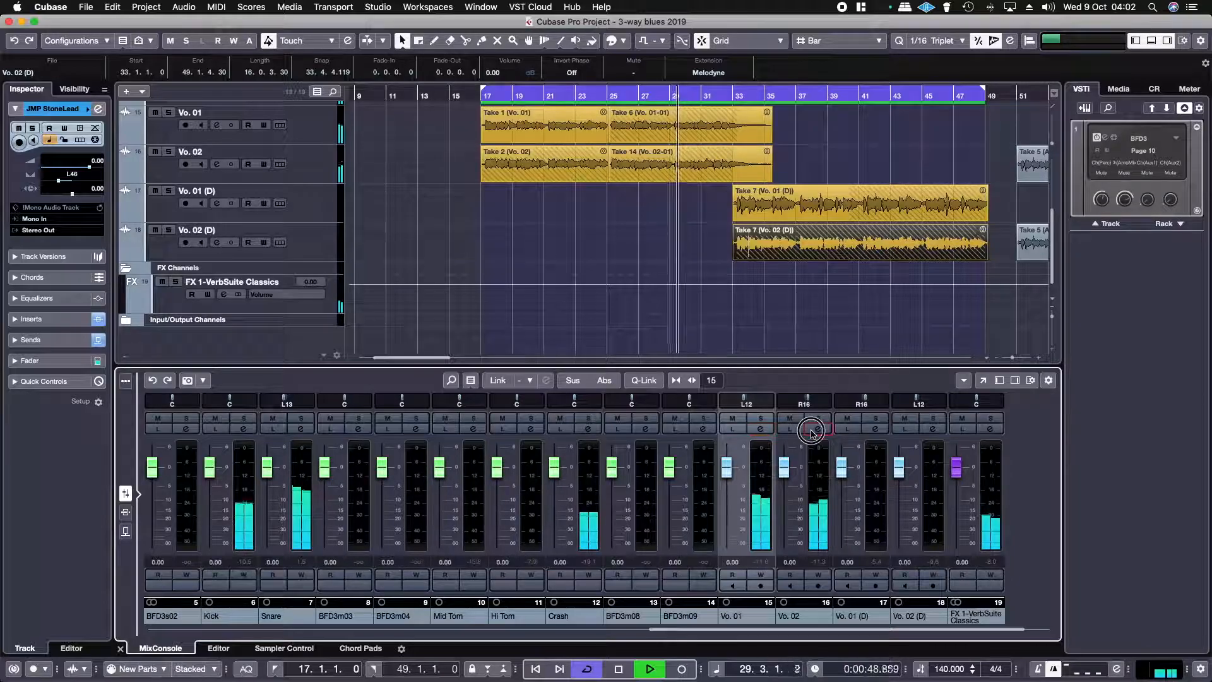
click(810, 201)
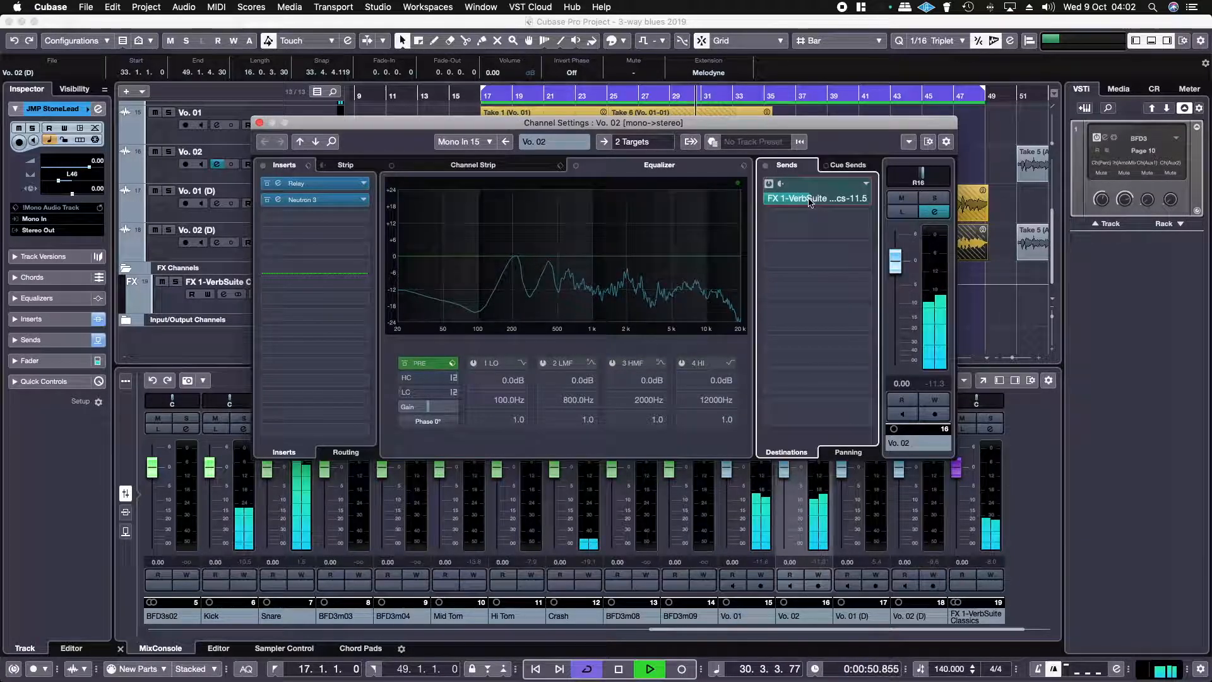
click(259, 124)
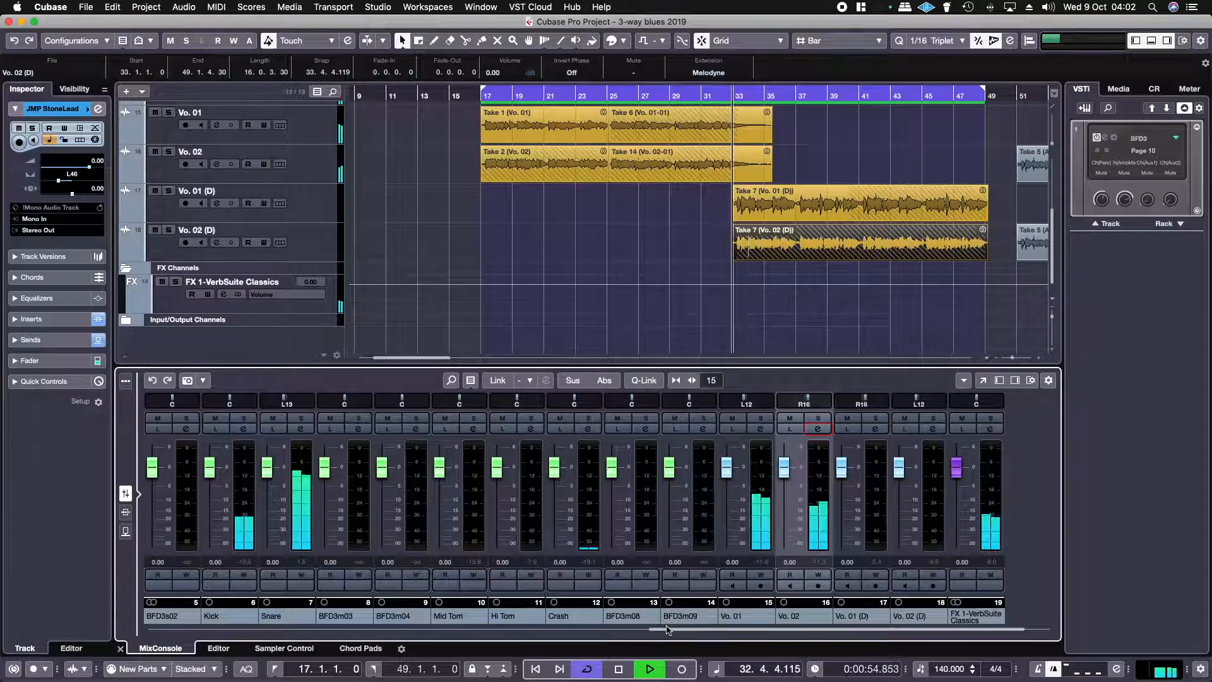
Check the FX 1-VerbSuite Classics send levels on the JMP StoneLead and JMP1977 HG 17 guitar channels
drag(656, 629, 483, 629)
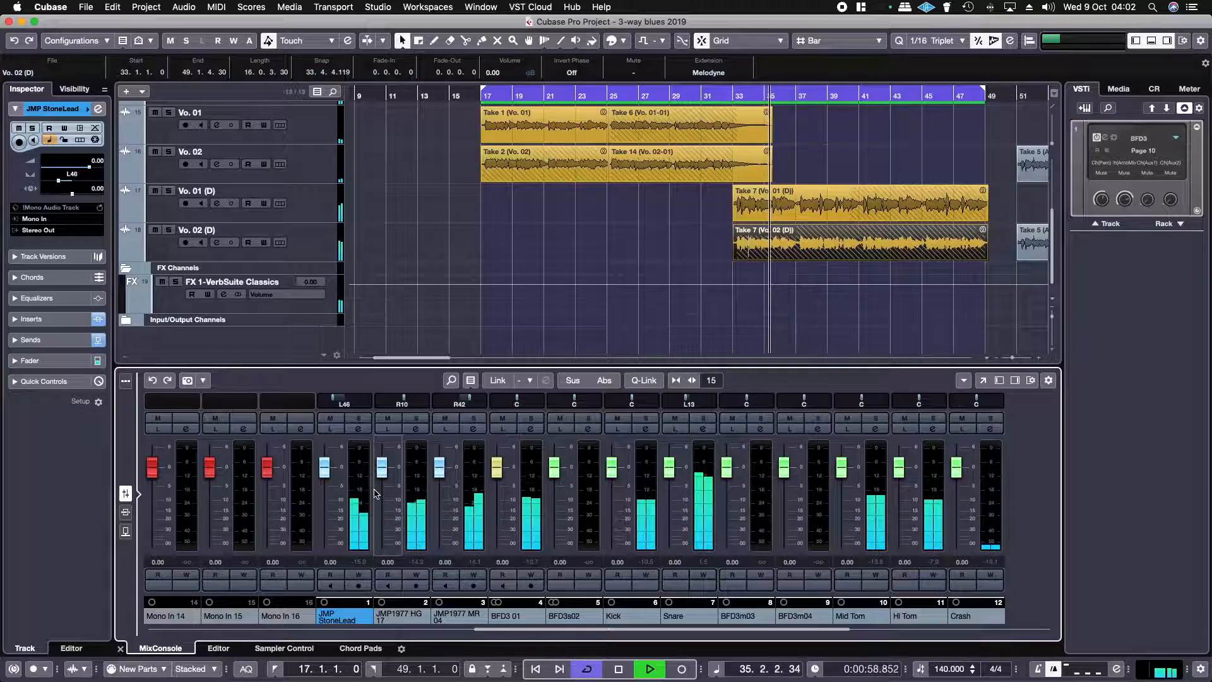
click(359, 430)
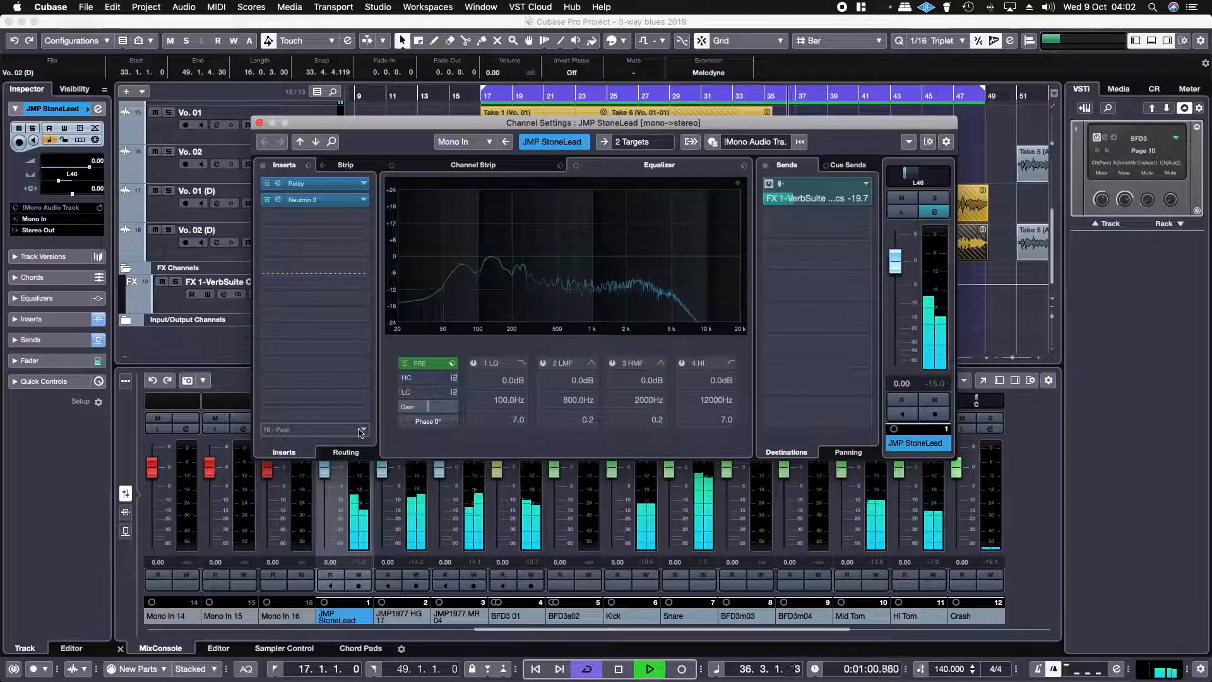
click(361, 430)
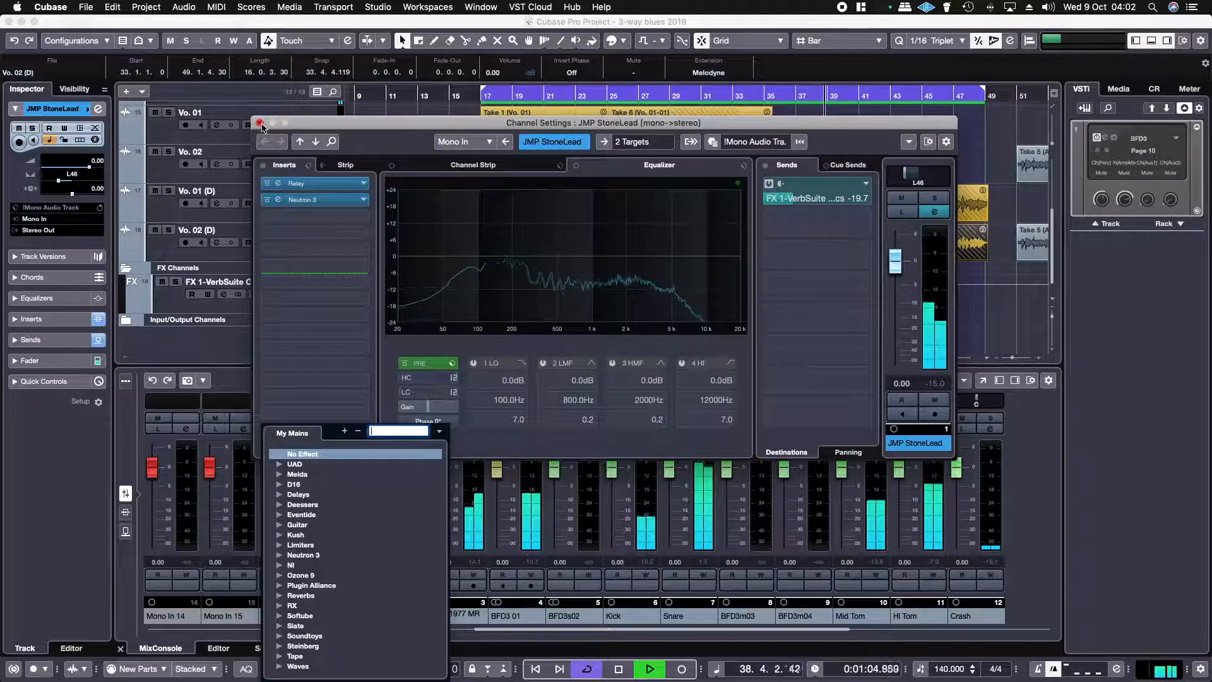
click(260, 123)
click(260, 123)
click(415, 432)
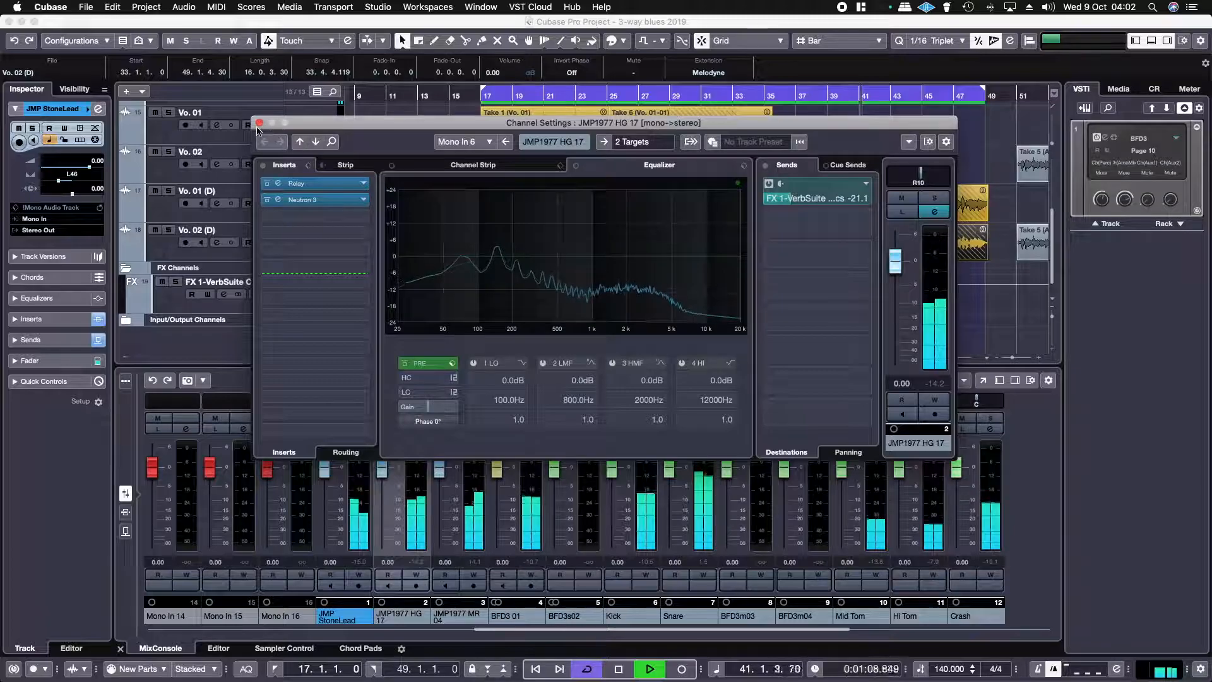
click(259, 123)
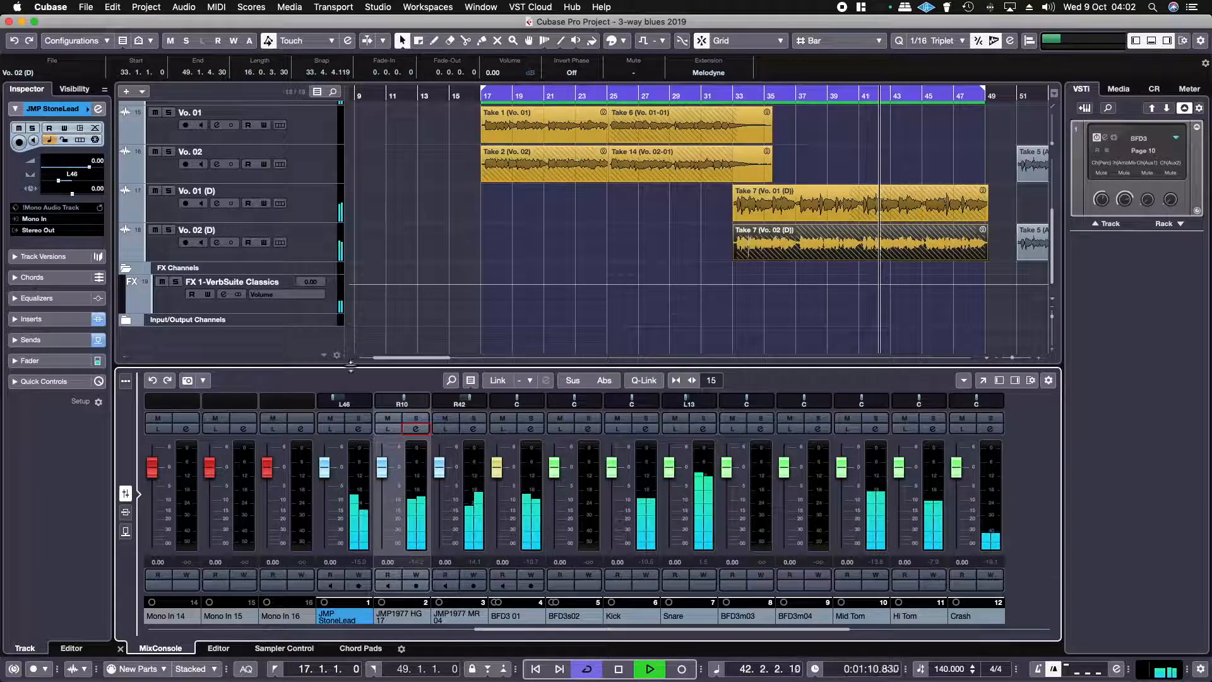
Set the FX 1-VerbSuite Classics send level on the BFD3 01 channel to -16.7 and close its channel settings
click(530, 428)
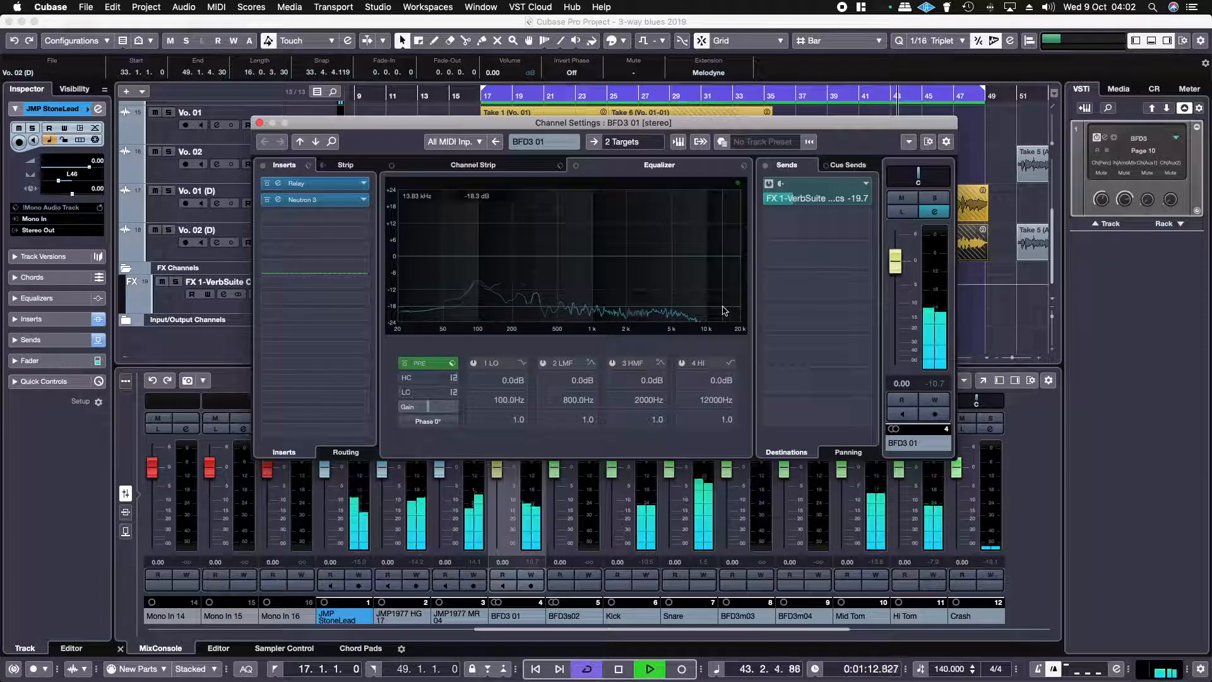
click(796, 201)
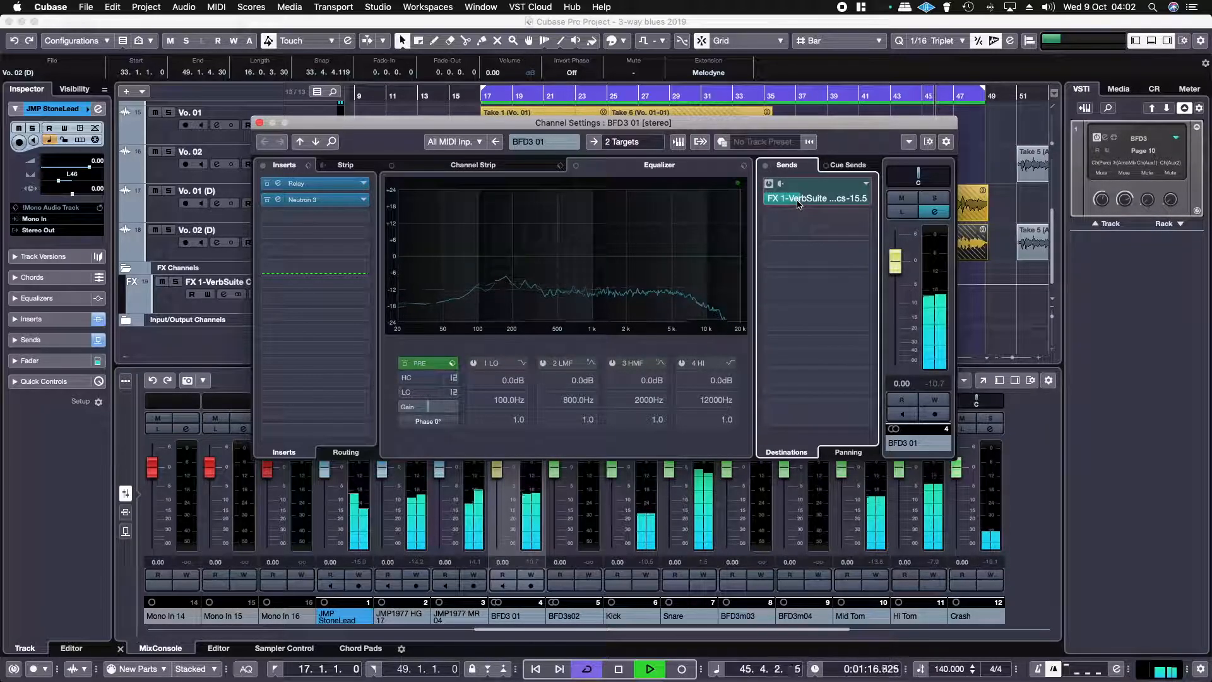
click(798, 201)
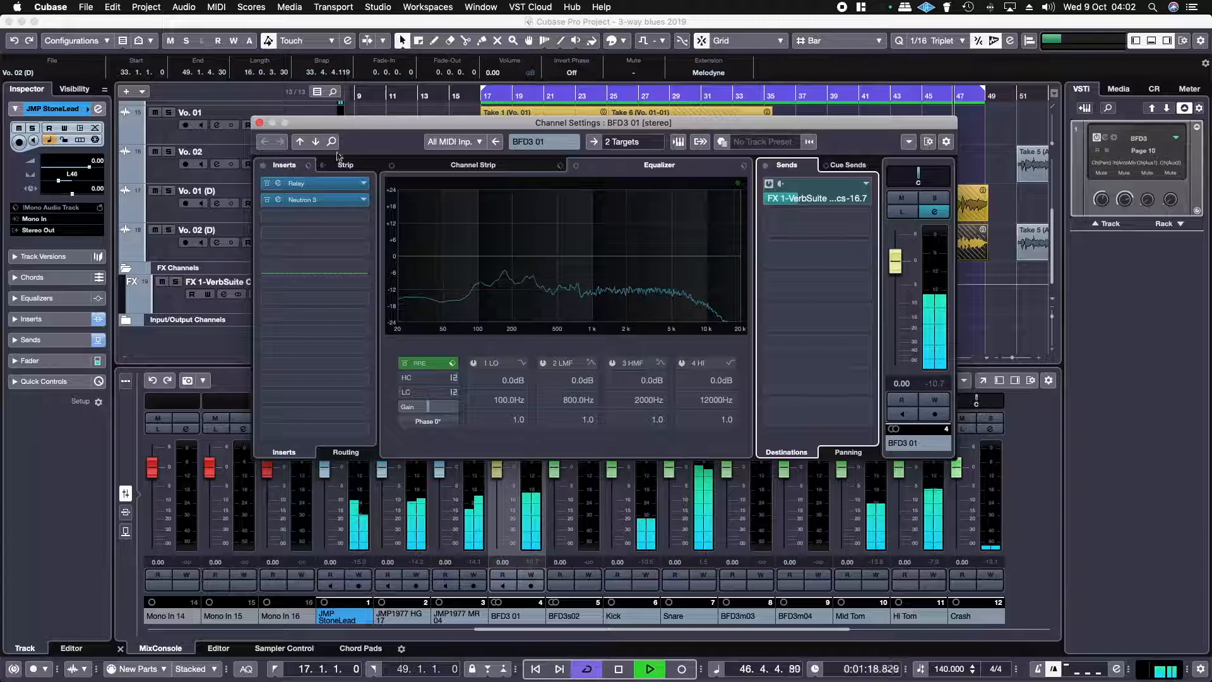
click(259, 123)
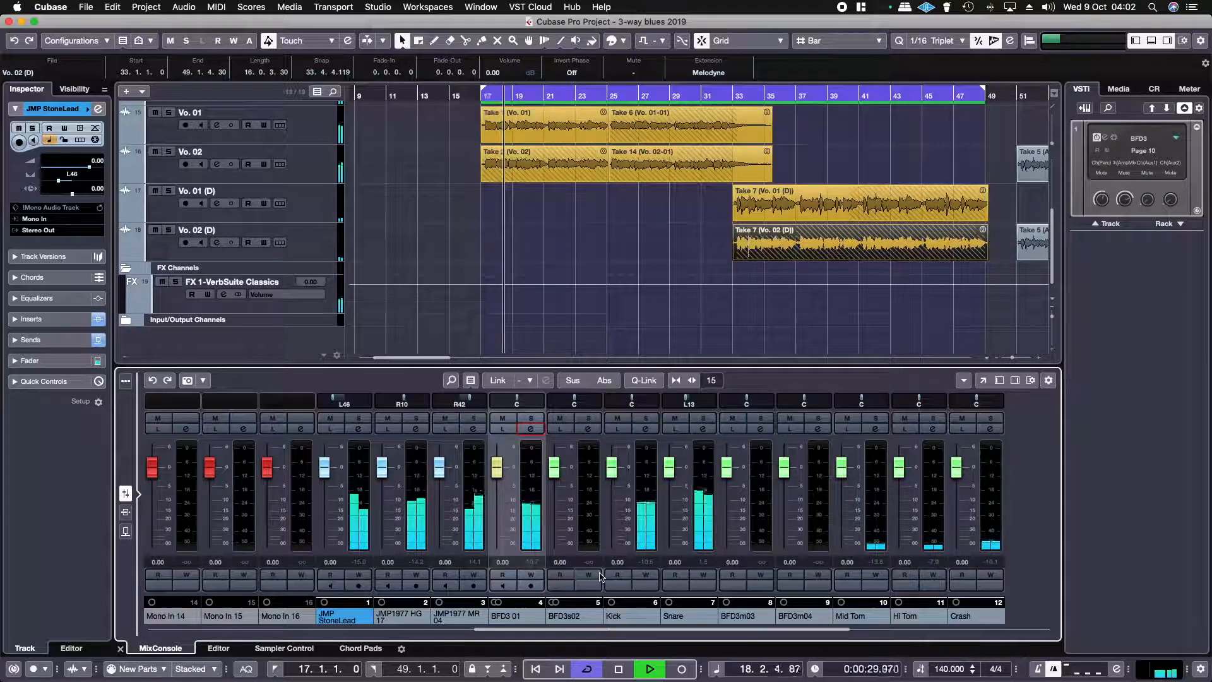
Lower the Vo. 02 channel's volume to -1.21 and pan Vo. 01 to L14
drag(586, 632, 787, 632)
drag(726, 468, 724, 480)
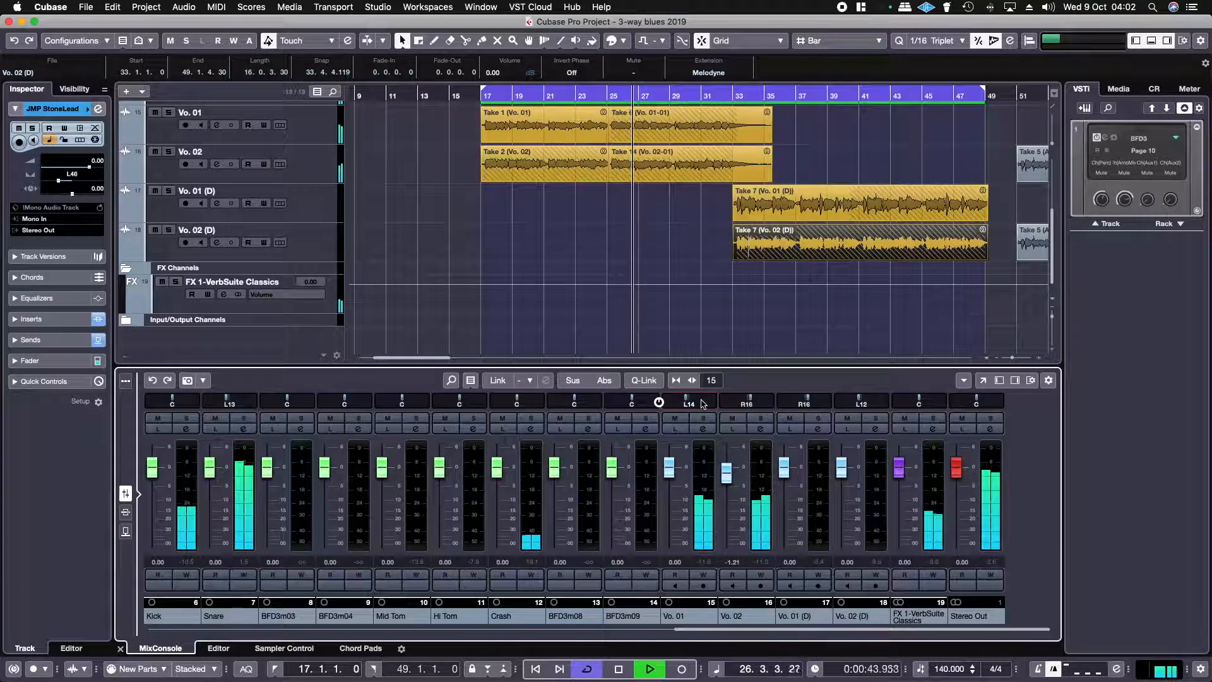
Add and activate an FX 1-VerbSuite Classics send at -11.8 on the Crash channel, then stop playback
click(531, 428)
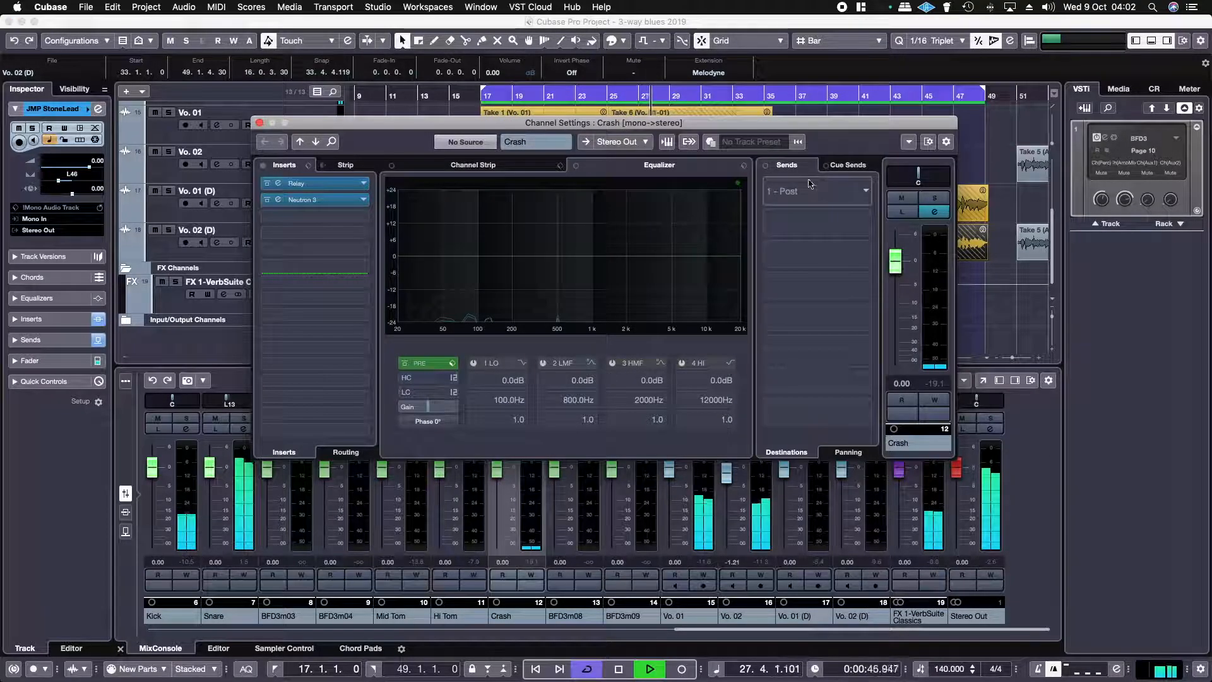
click(808, 191)
click(816, 234)
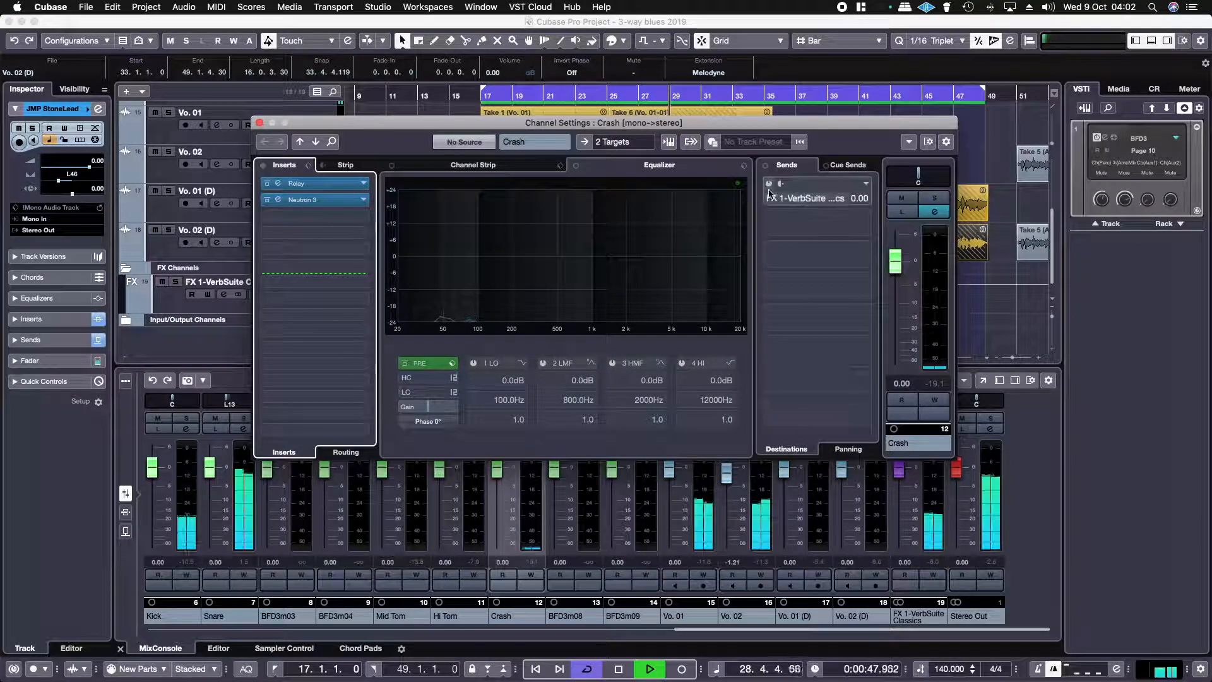
scroll(792, 201, down, 5)
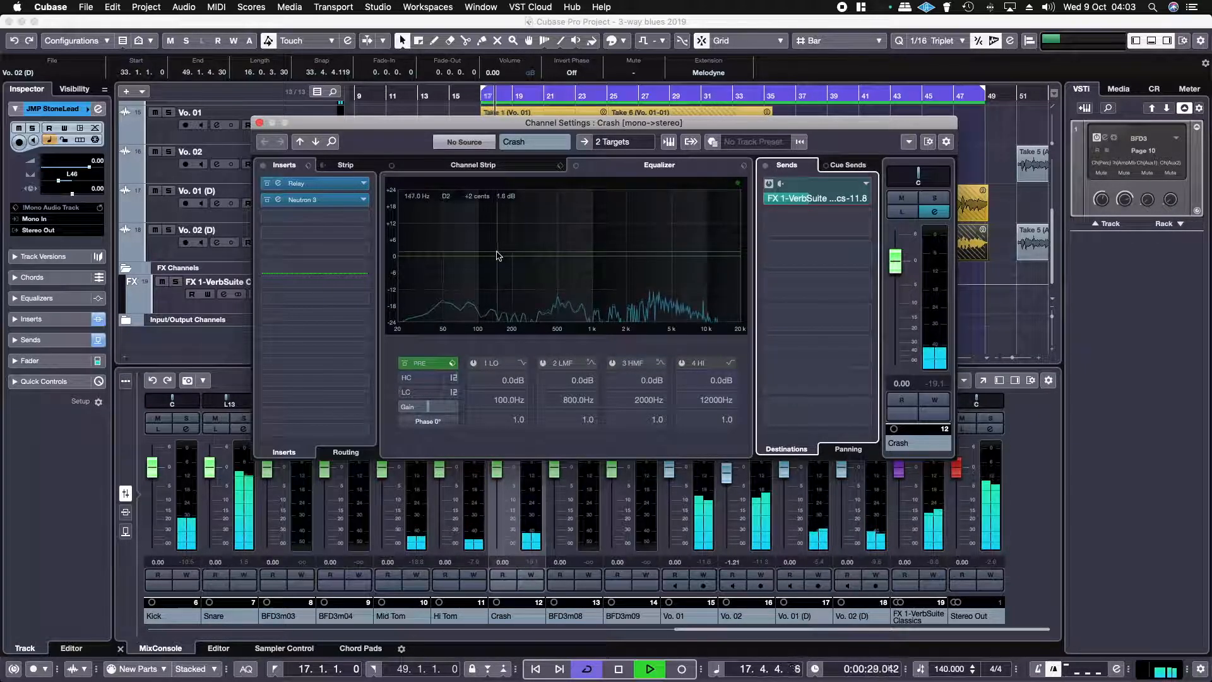
click(260, 124)
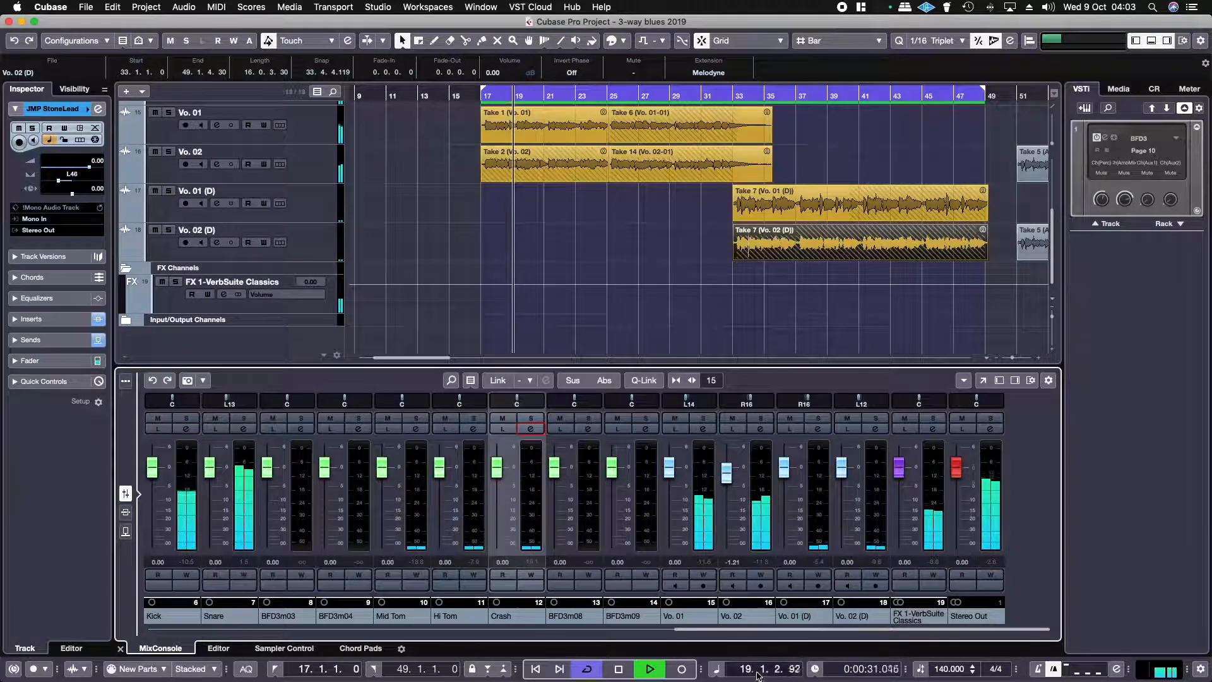
click(618, 669)
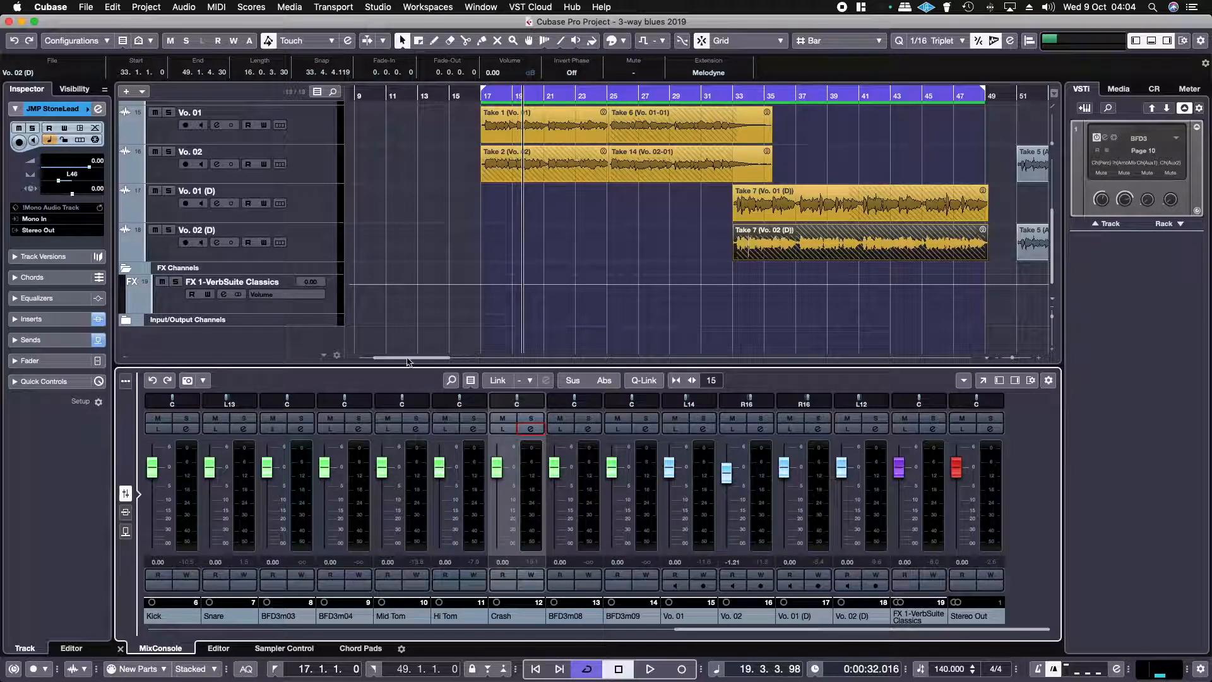
mouse_move(406, 362)
mouse_down()
mouse_move(425, 358)
mouse_move(393, 358)
mouse_move(411, 358)
mouse_up()
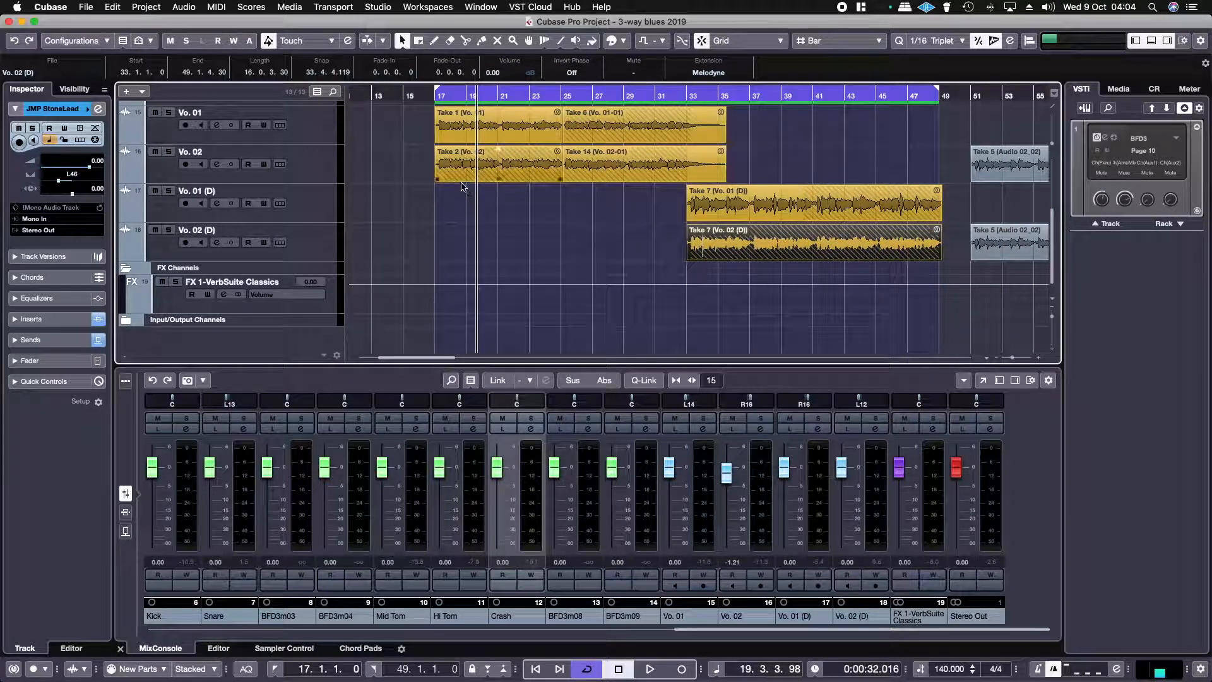
scroll(462, 187, right, 5)
scroll(449, 202, left, 8)
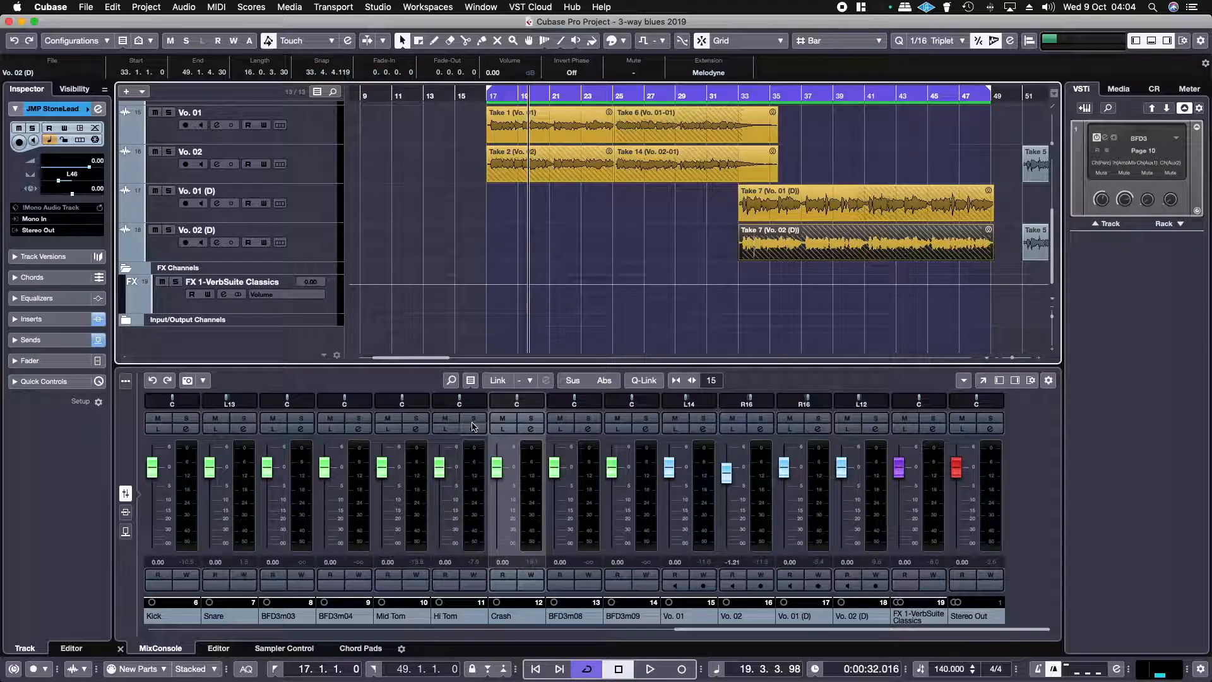
Start playback and shorten the cycle range so that it ends at bar 33
click(651, 670)
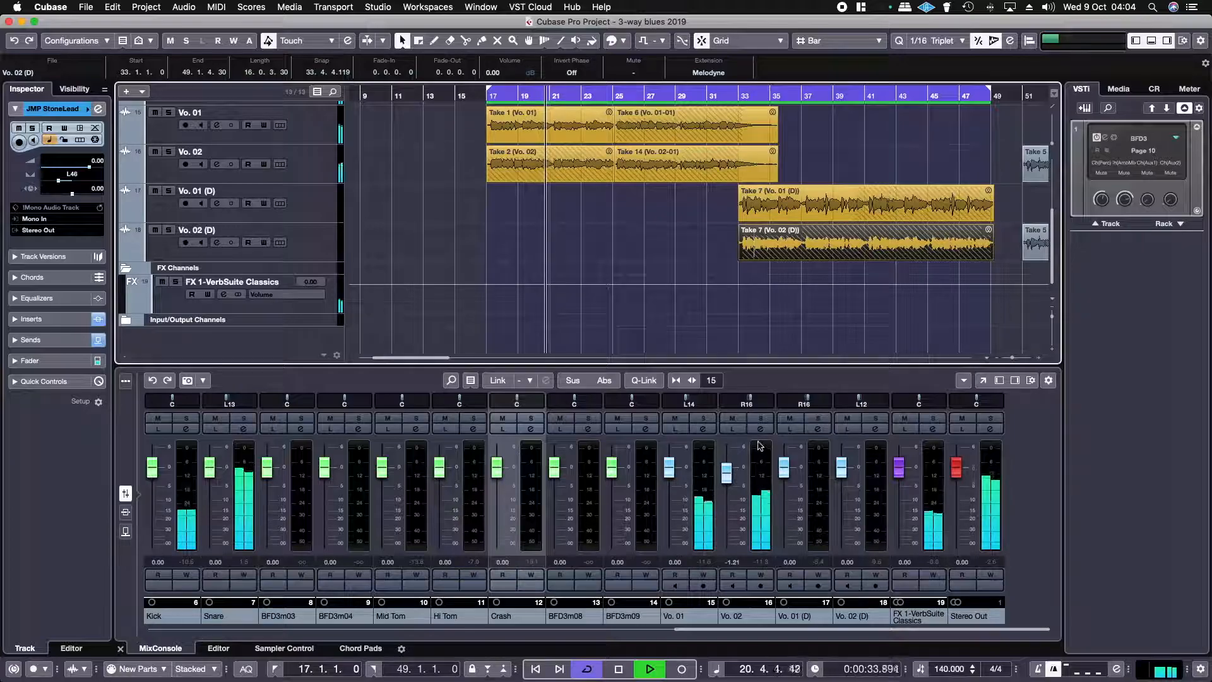
click(705, 430)
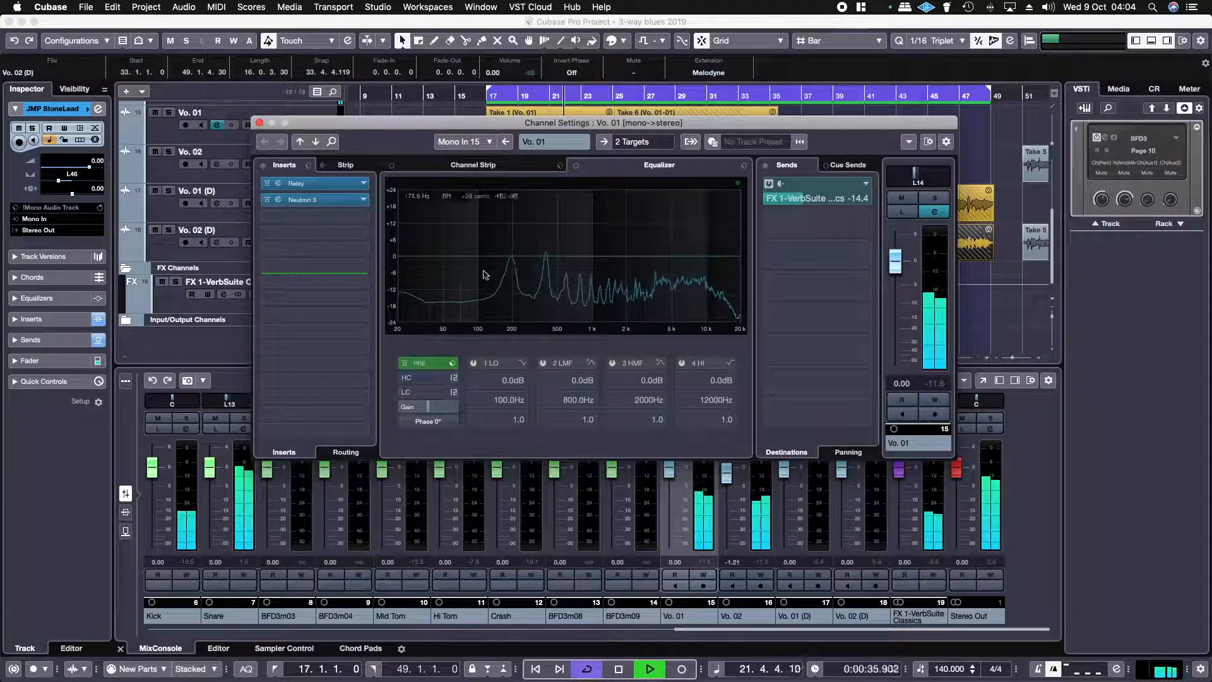
drag(988, 92, 740, 102)
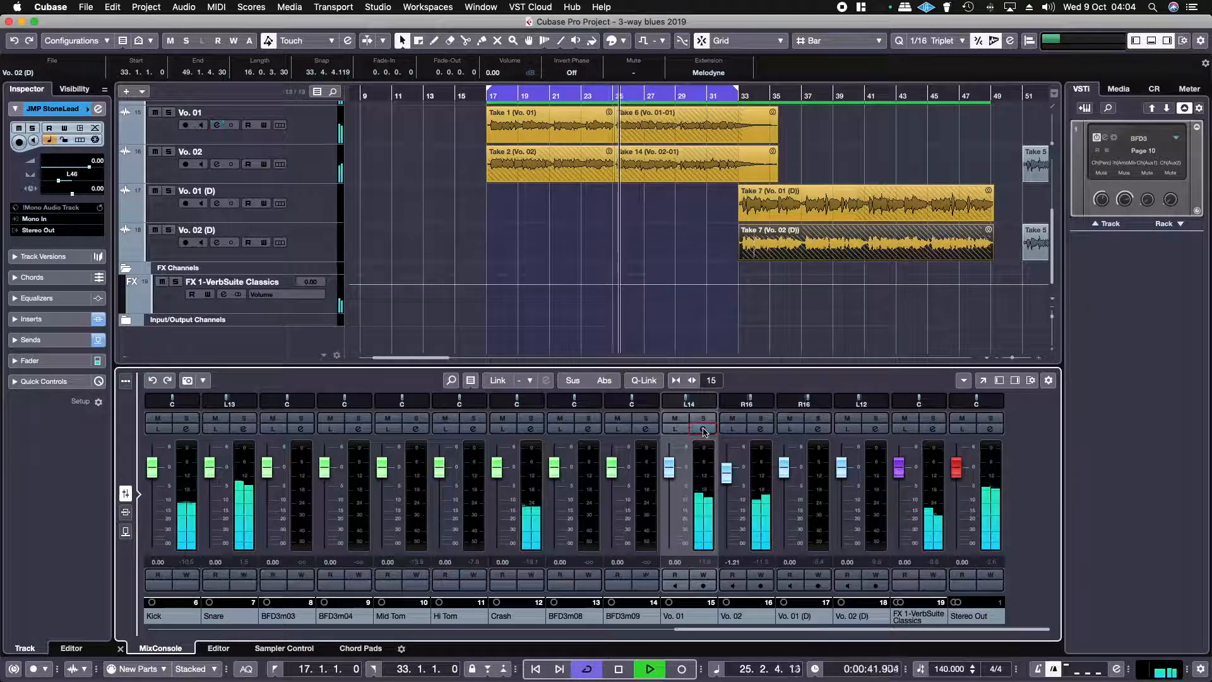
Open the Equalizer in the Neutron 3 insert on Vo. 01 and set its masking comparison to JMP StoneLead - Neutron
click(703, 429)
click(322, 200)
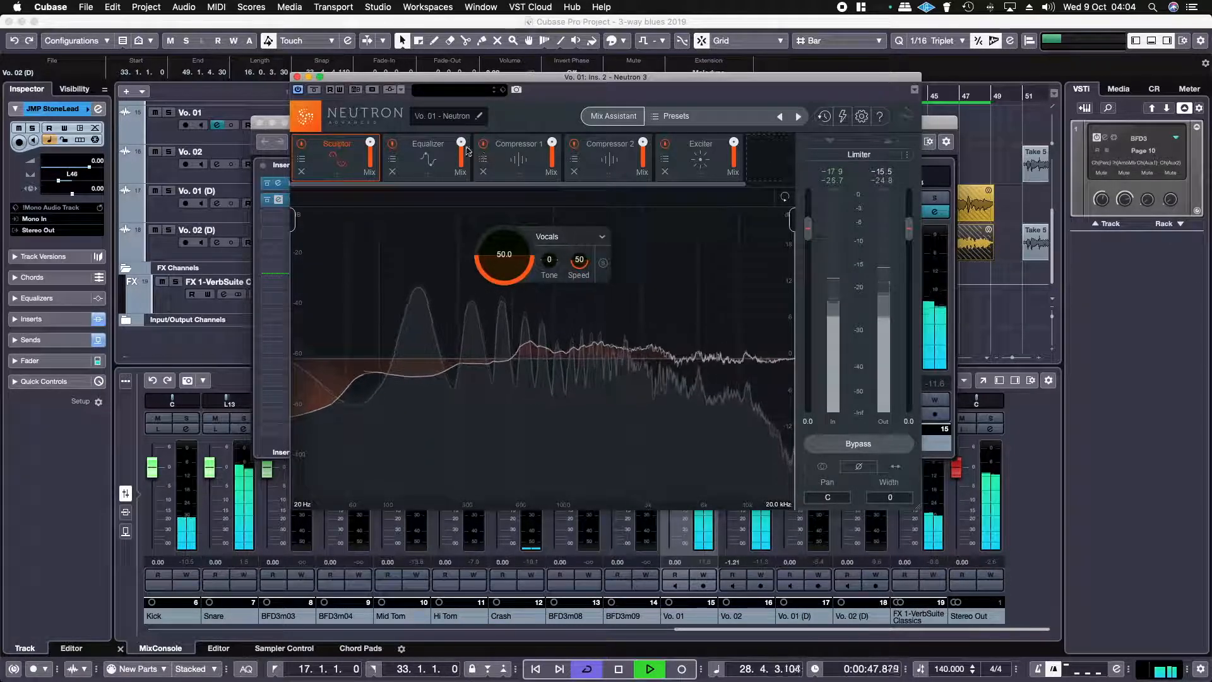
click(444, 157)
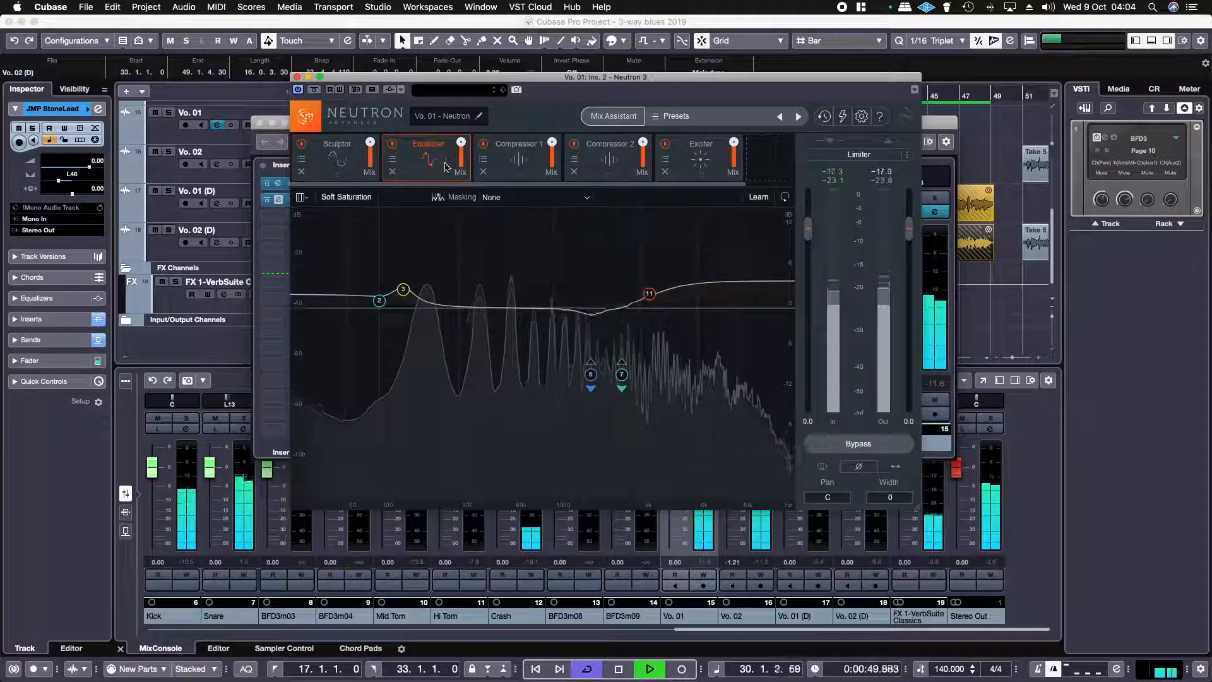
click(524, 198)
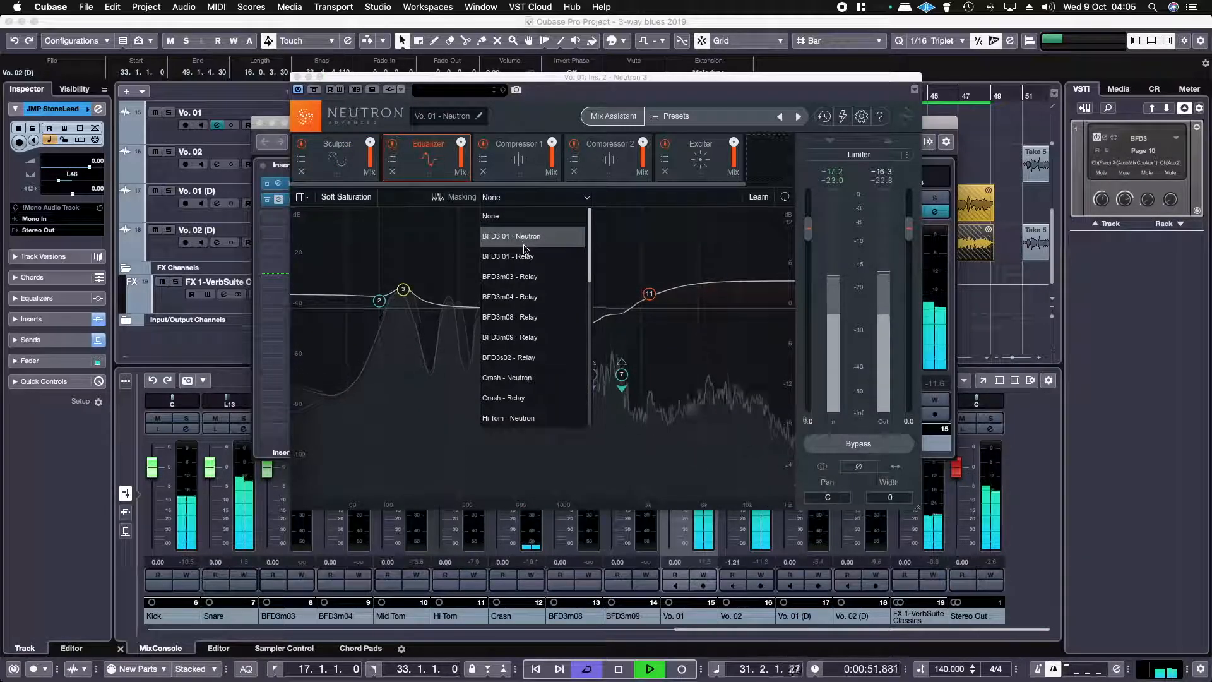
scroll(517, 347, down, 2)
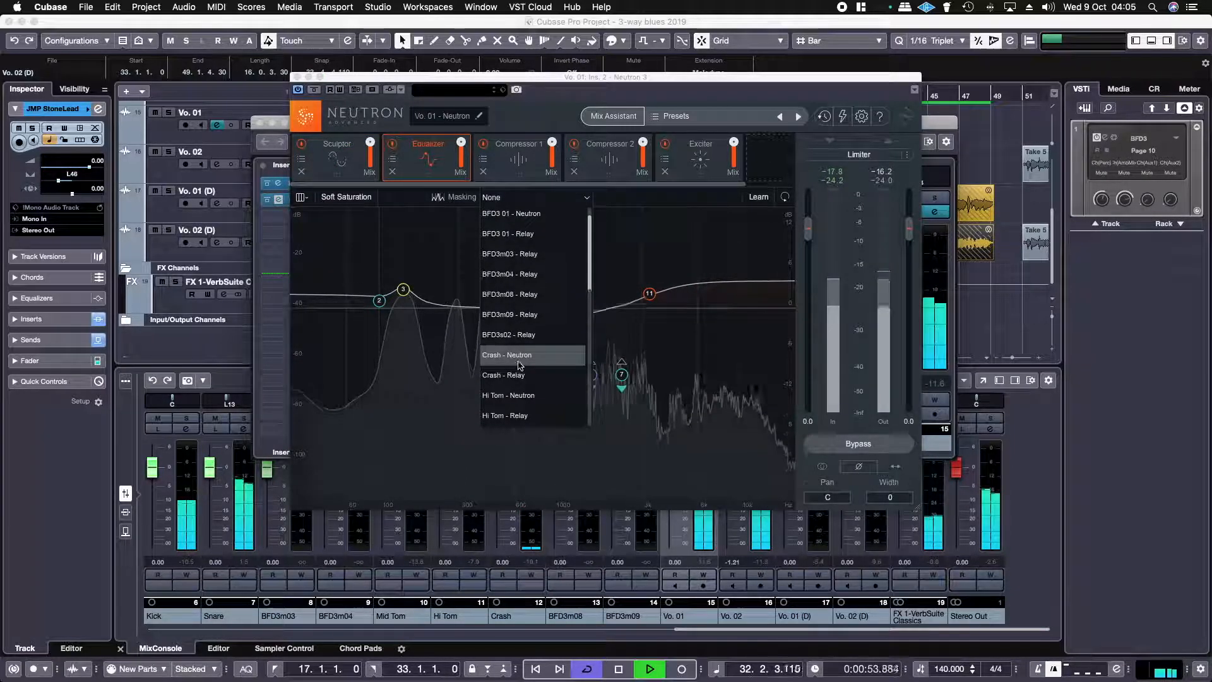
scroll(520, 365, down, 4)
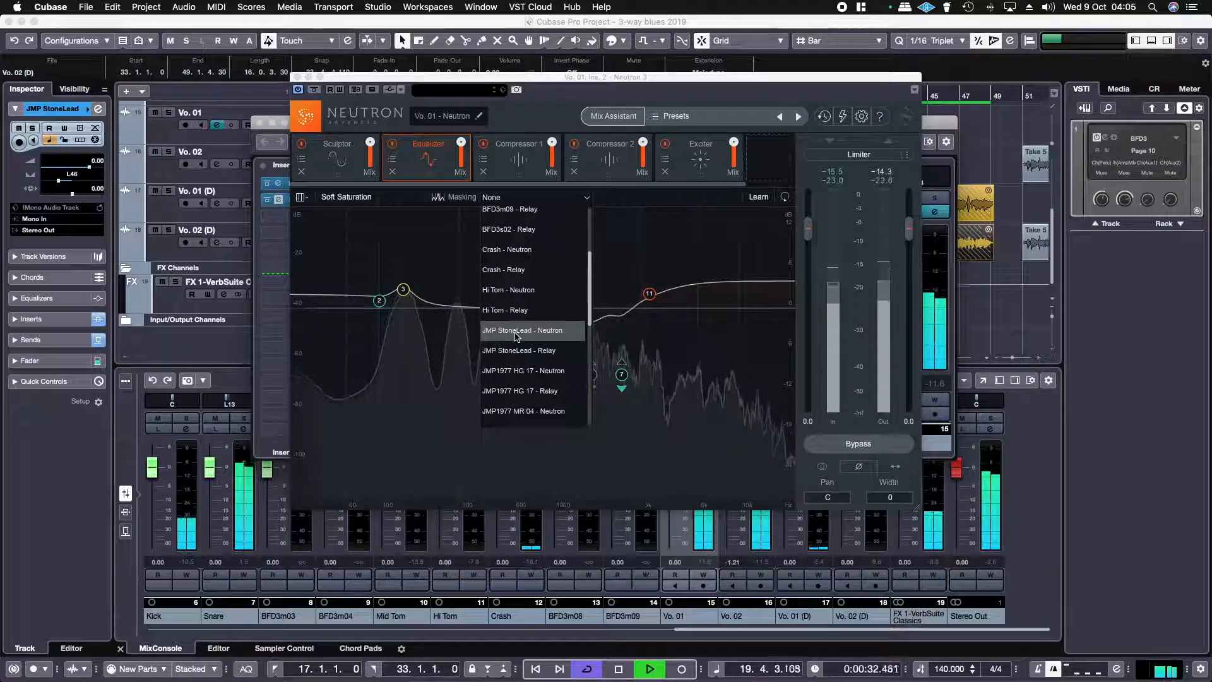
click(516, 332)
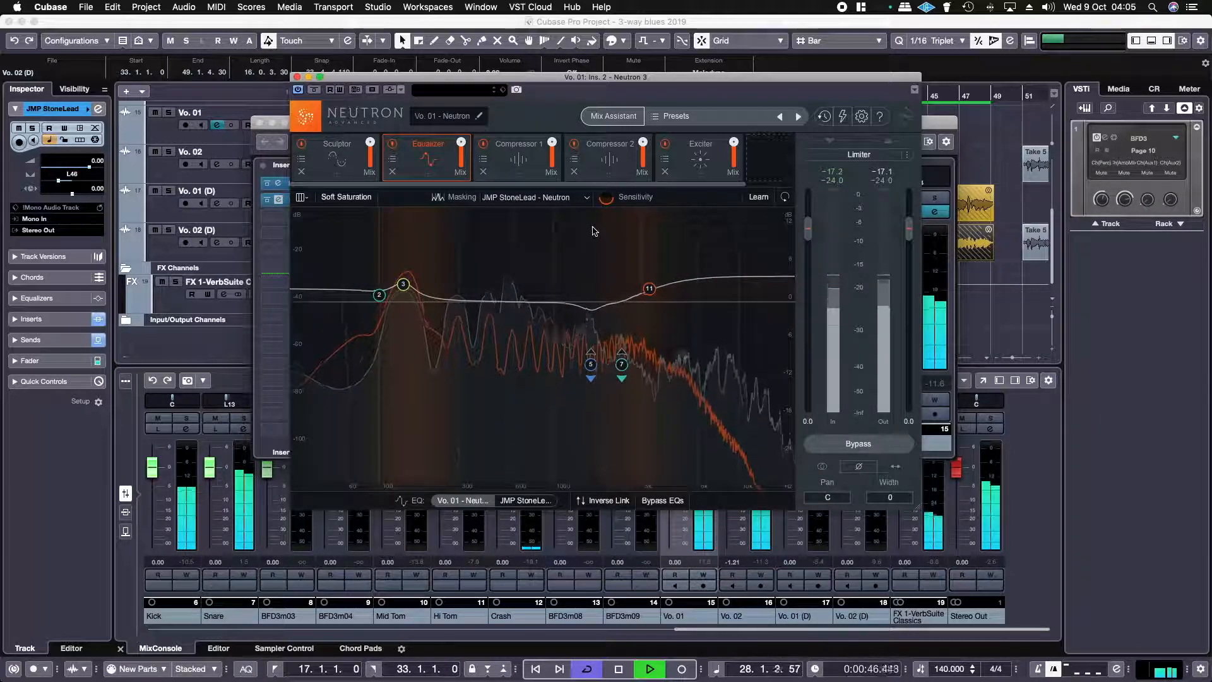
Switch the masking comparison on Vo. 01 to JMP1977 HG 17 - Neutron and stop playback after listening
click(555, 198)
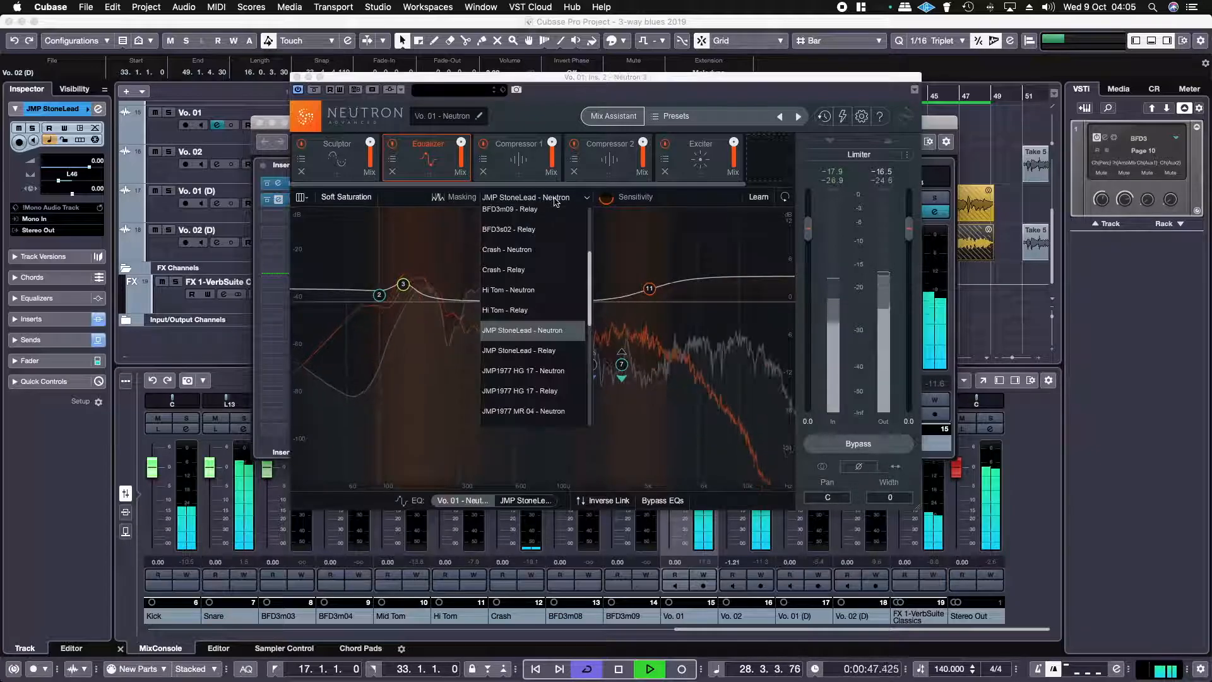
click(523, 373)
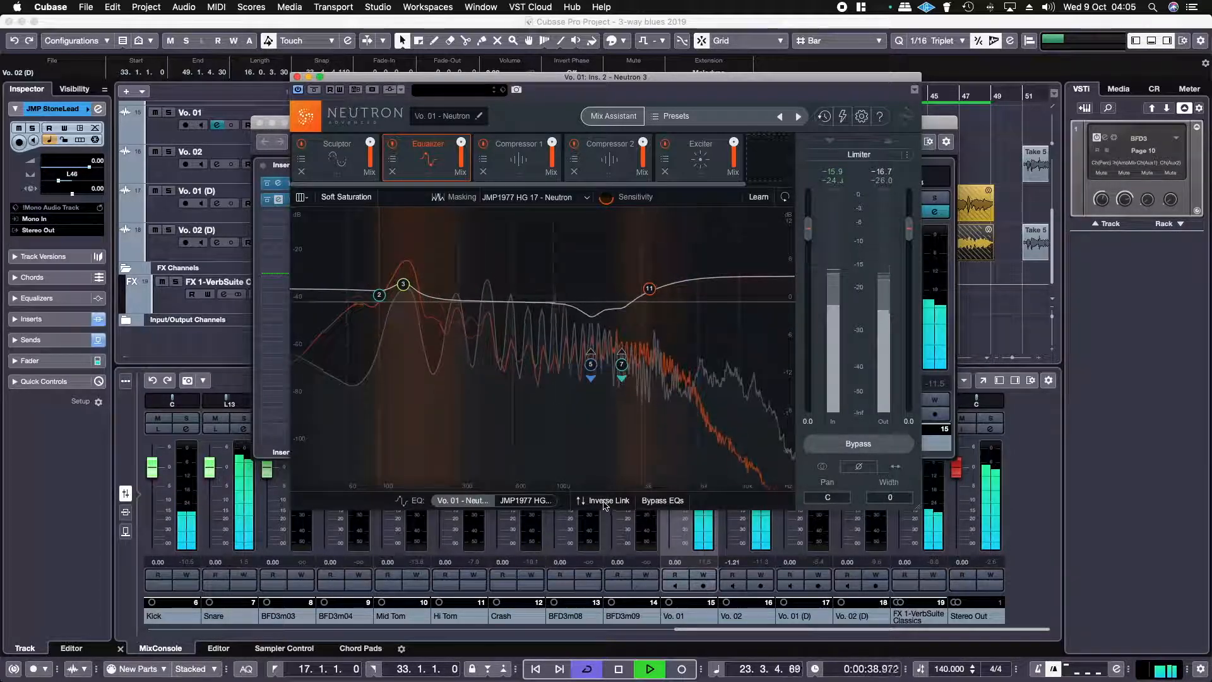
key(space)
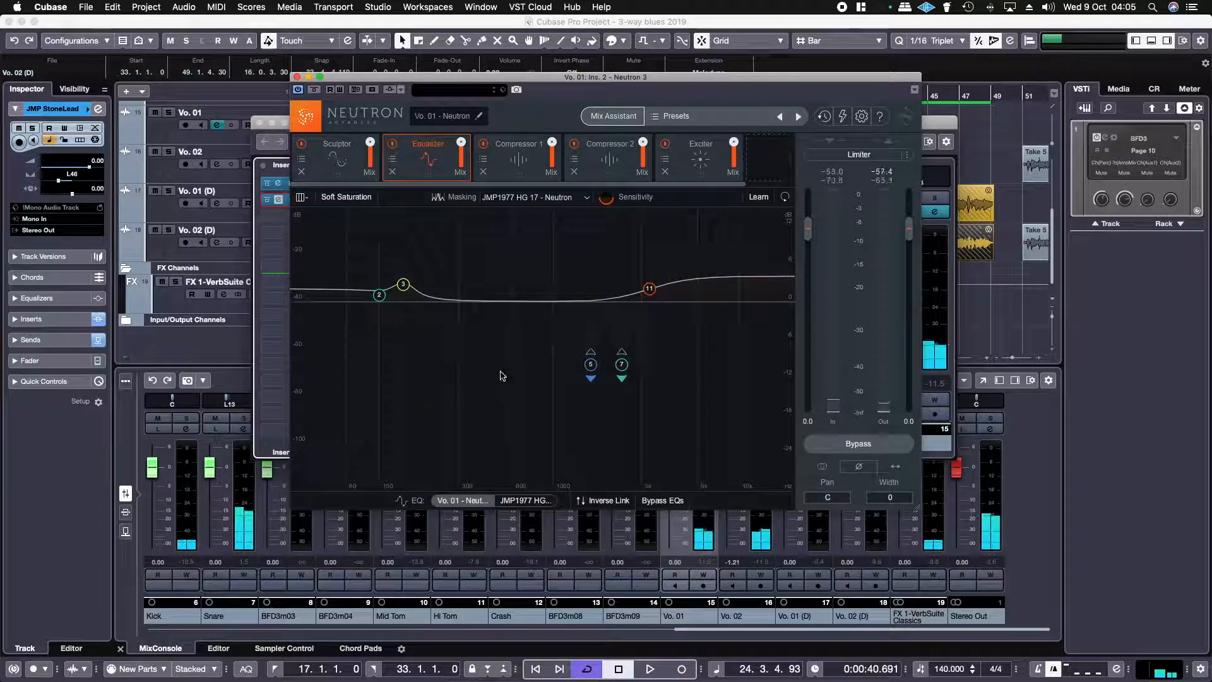
Enable Inverse Link between the two equalizers and adjust band 3 to 143 Hz with a 3.0 dB gain during playback
click(404, 285)
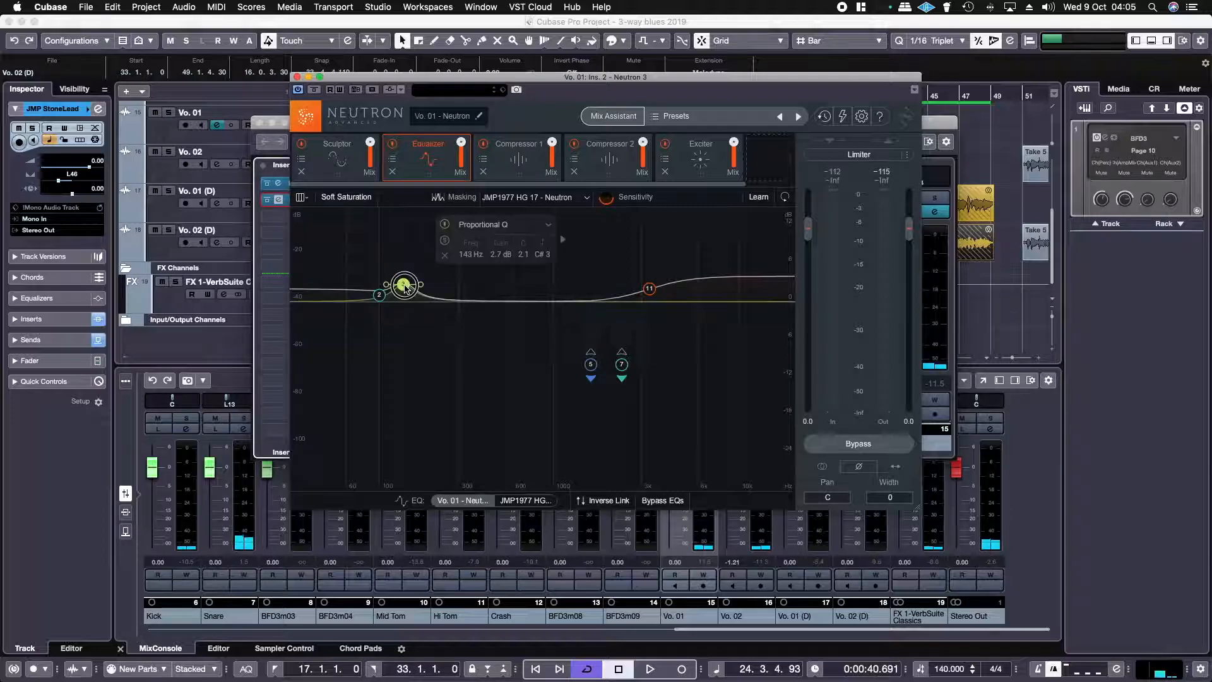
click(605, 501)
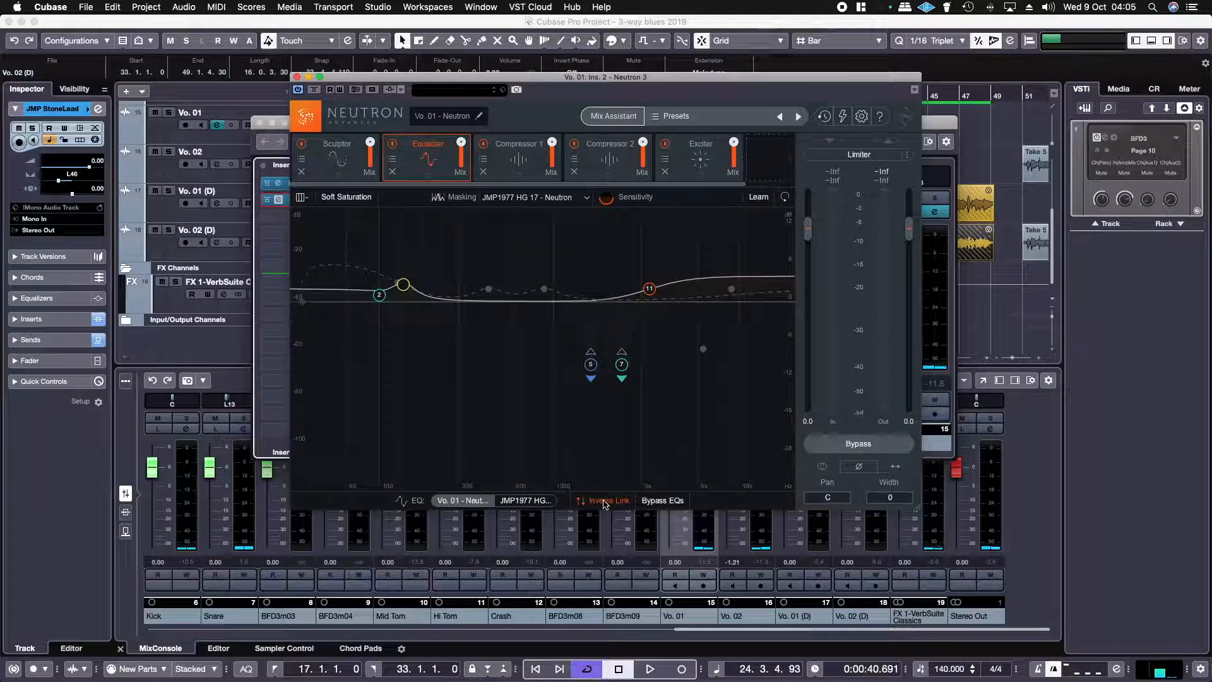
click(407, 289)
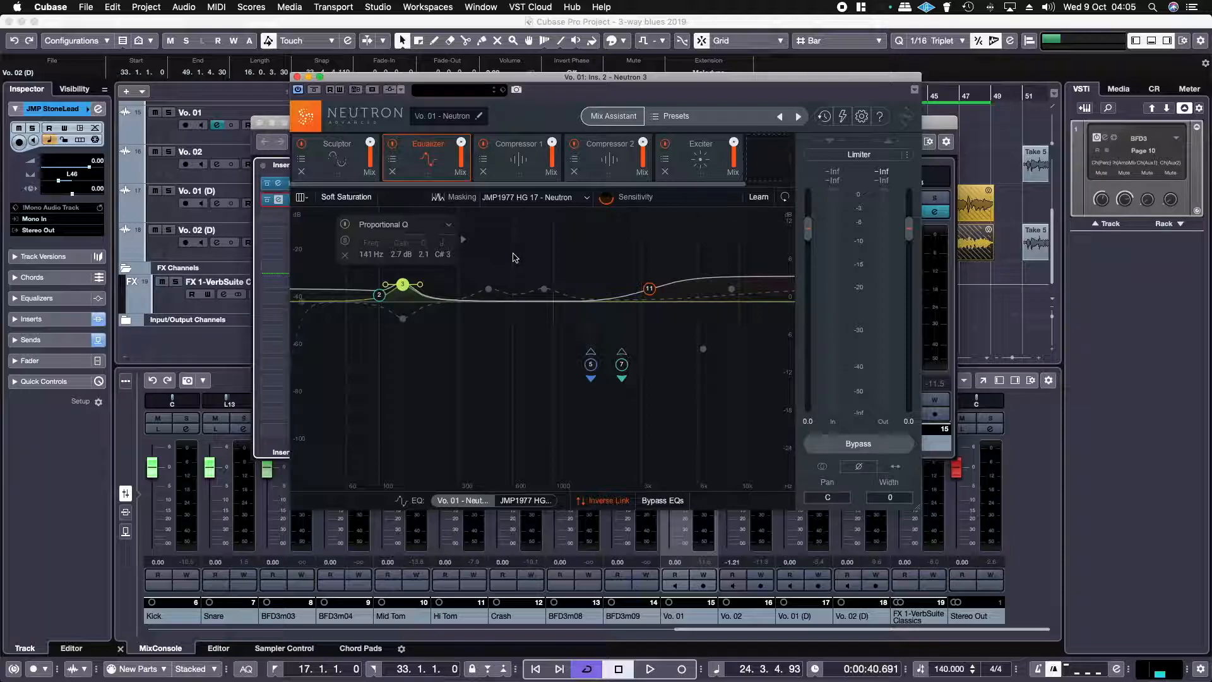
key(space)
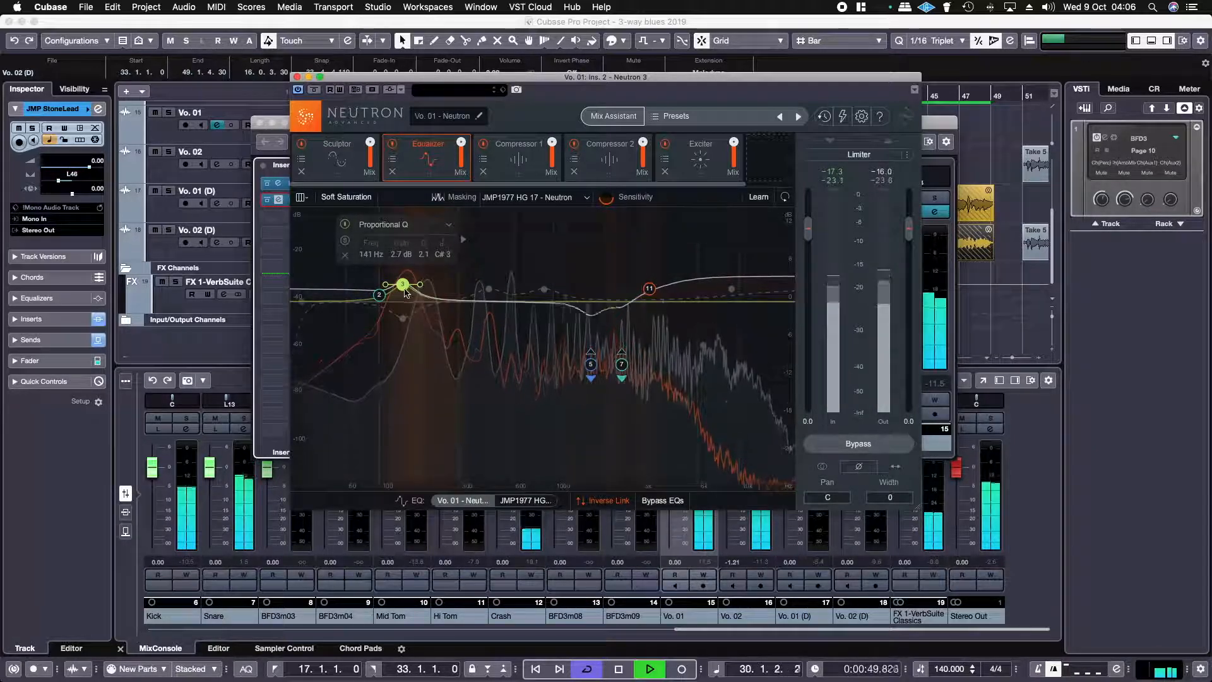
mouse_move(402, 287)
mouse_down()
mouse_move(400, 302)
mouse_move(402, 287)
mouse_up()
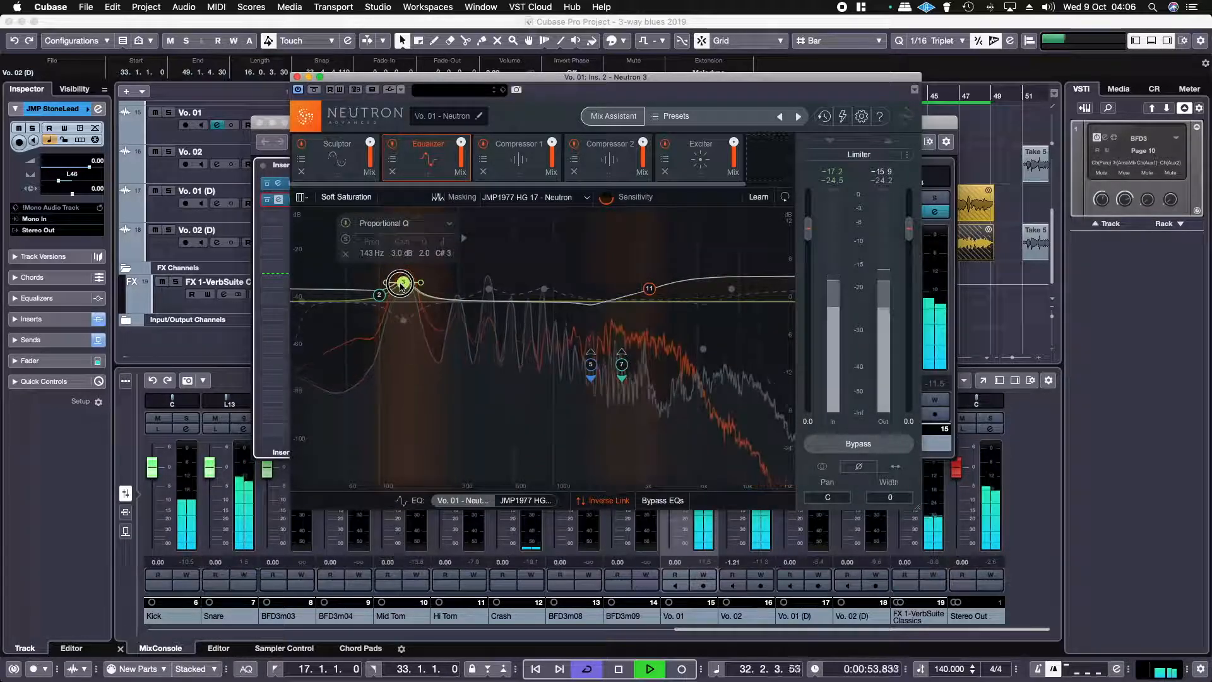
Make EQ band 3 of Vo. 01 dynamic, leaving its filter type as Proportional Q, and stop playback
click(417, 226)
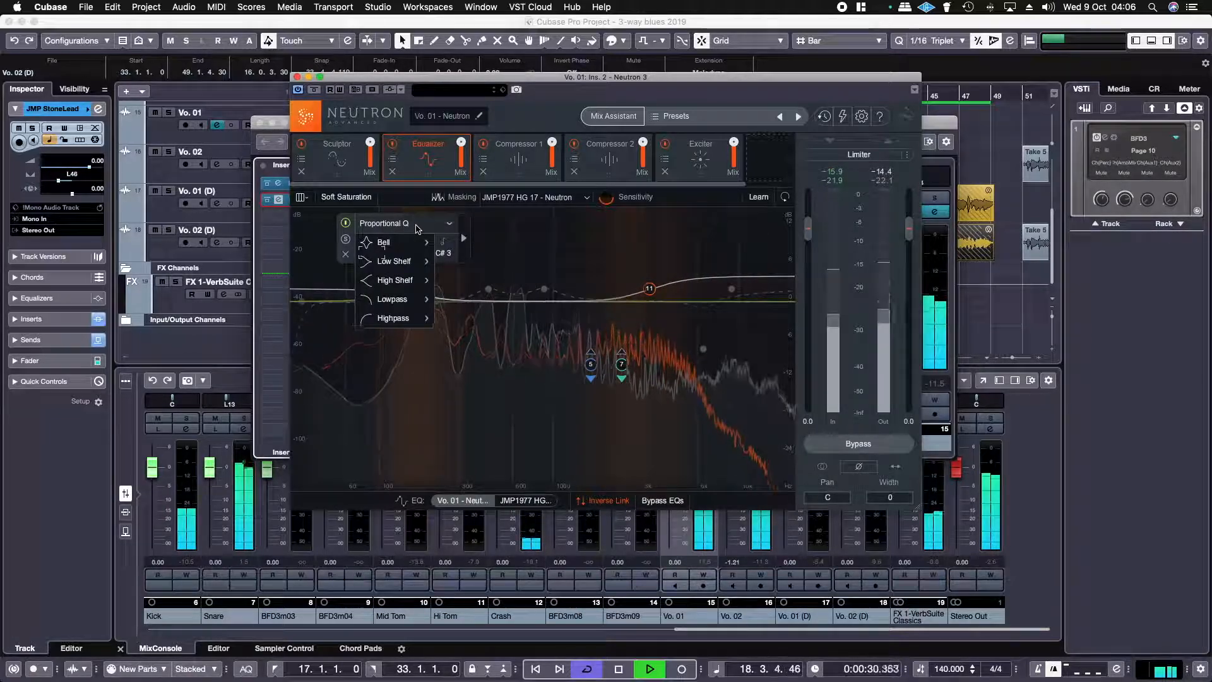
mouse_move(408, 242)
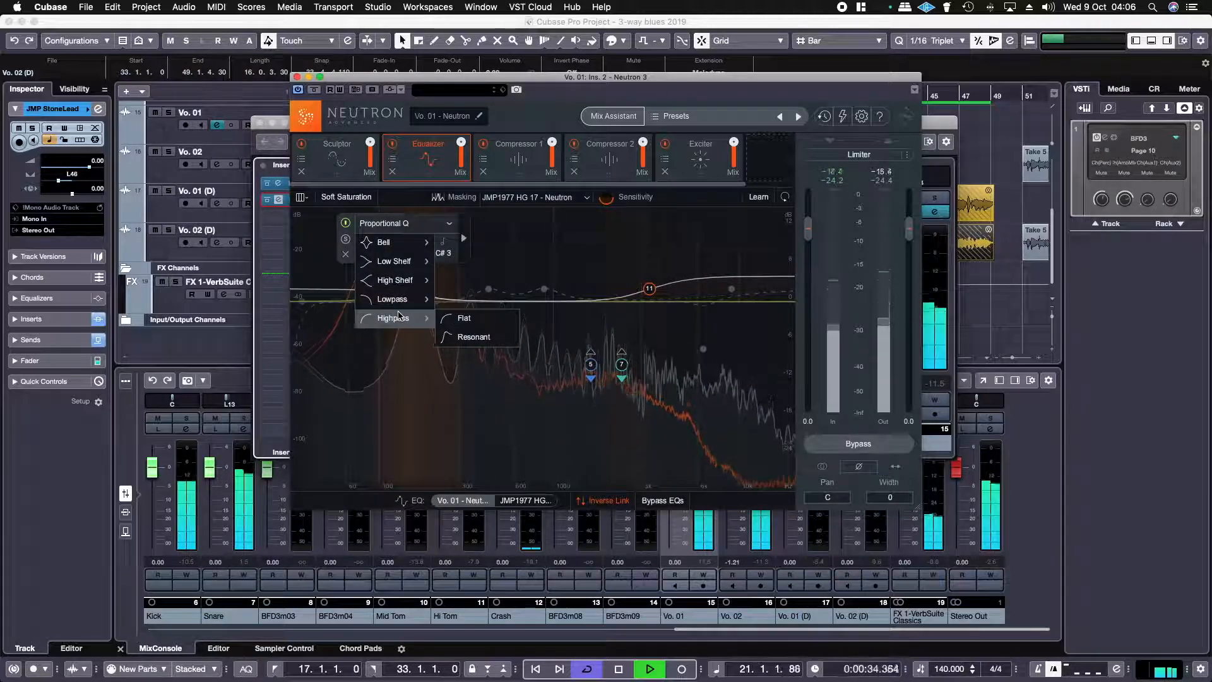
click(449, 226)
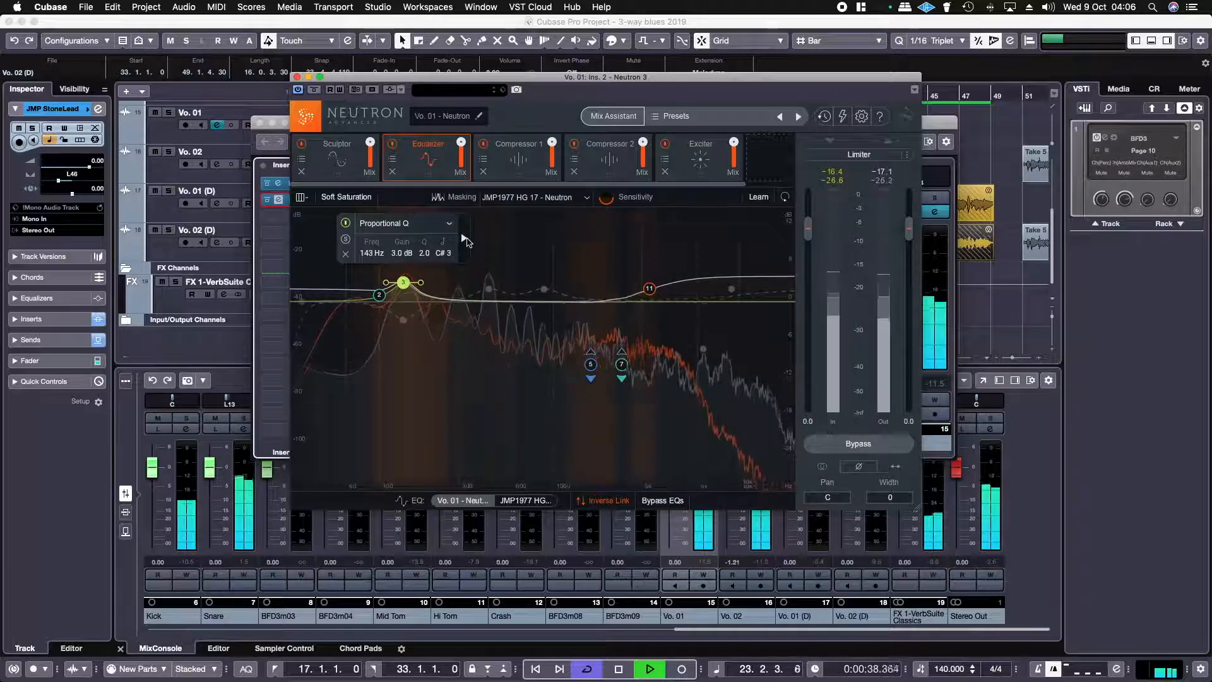
click(465, 240)
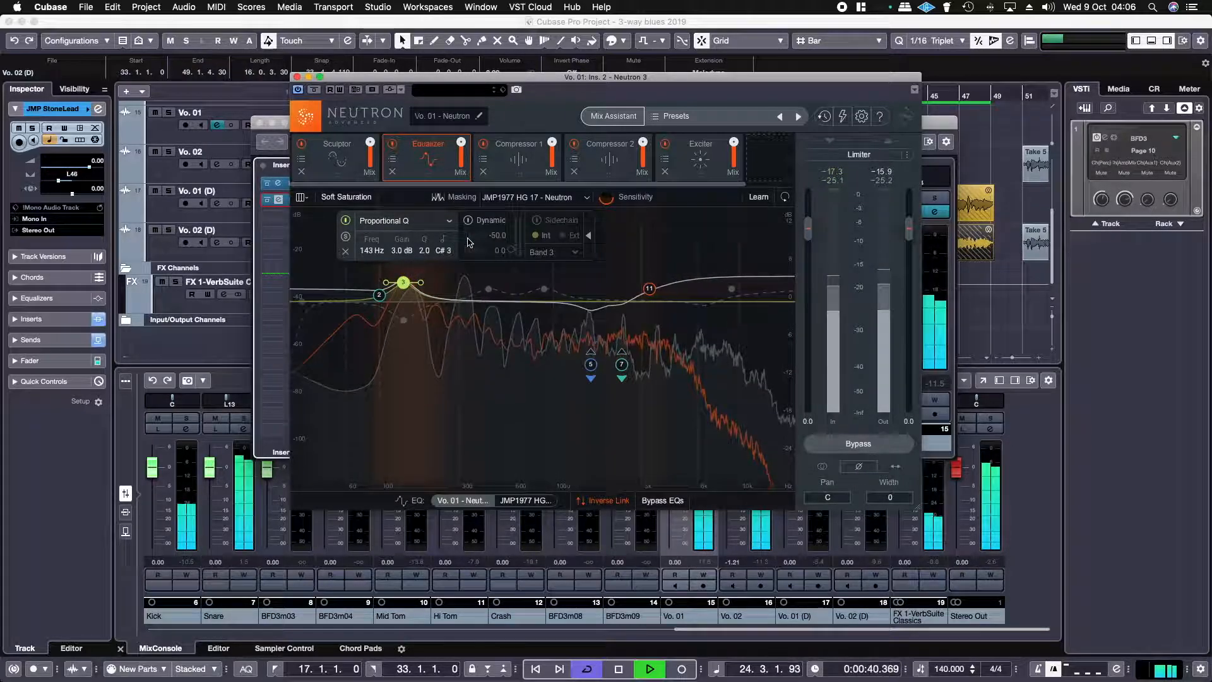
click(471, 222)
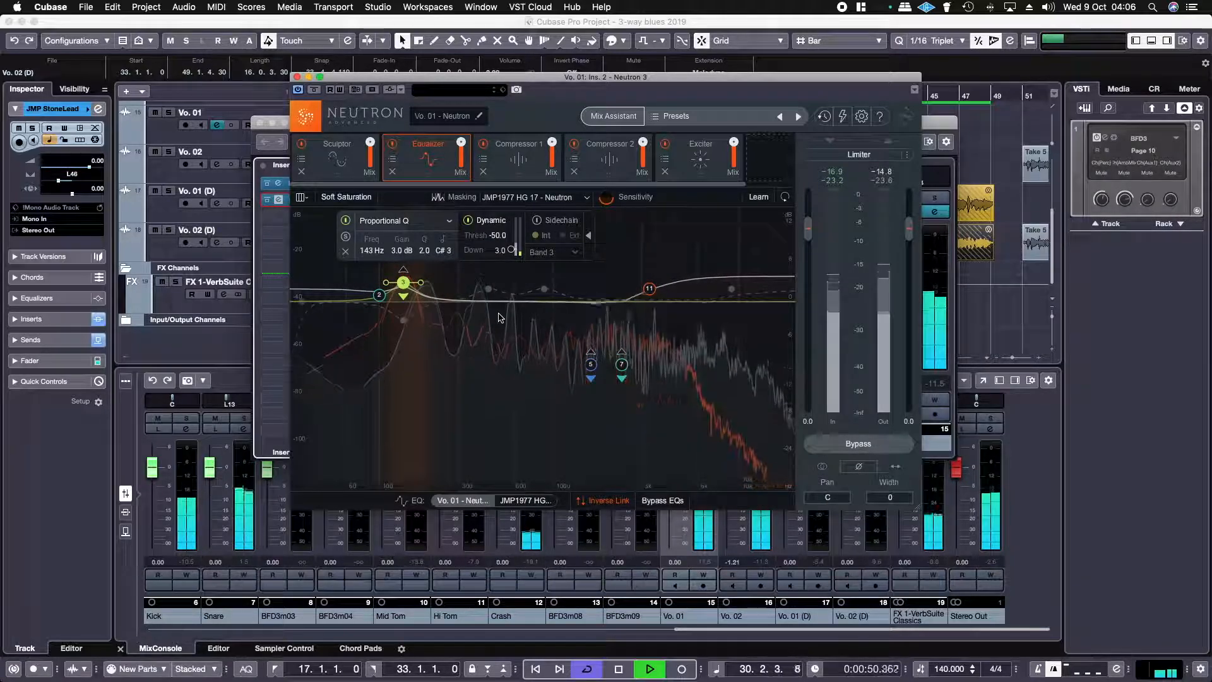
key(space)
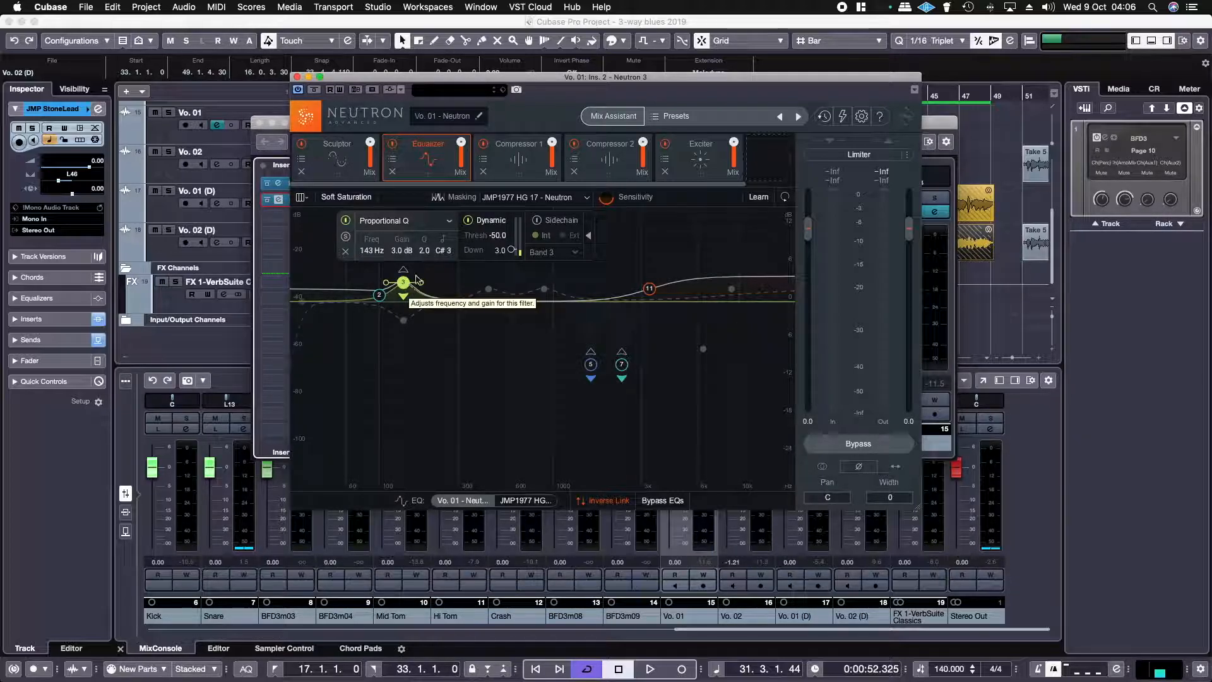
Check the filter type and dynamic options of EQ bands 3 and 2, then close Neutron 3 and the Vo. 01 channel settings
click(453, 225)
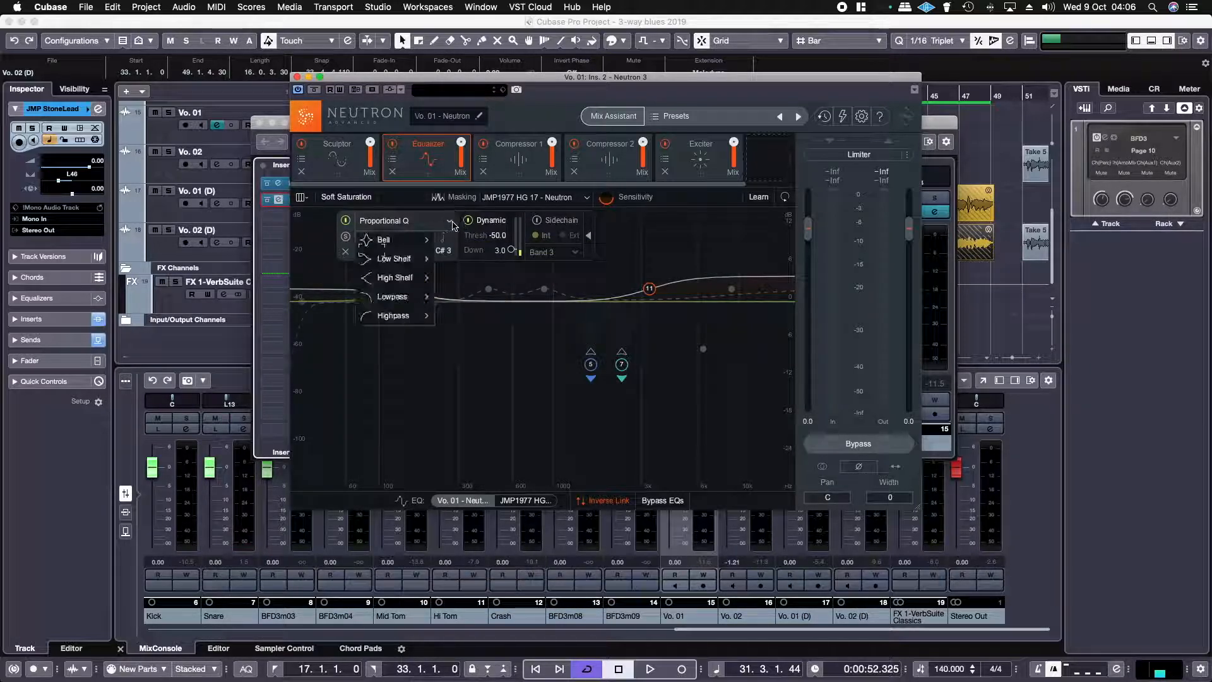
click(453, 224)
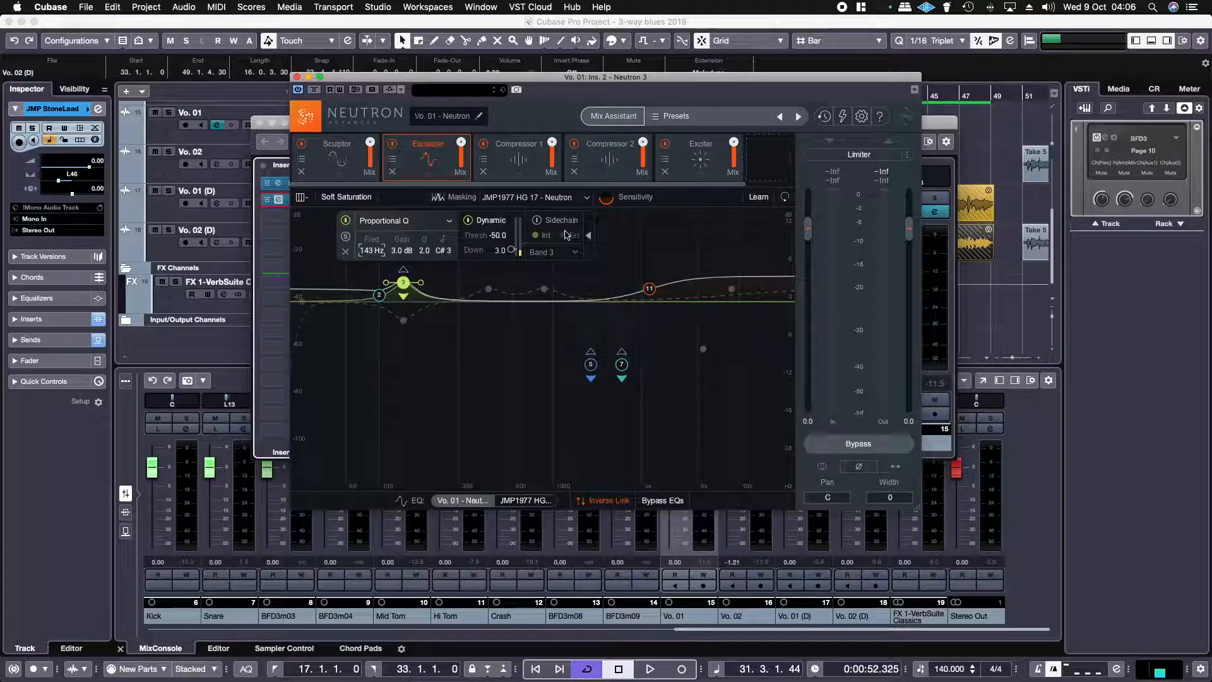
click(588, 237)
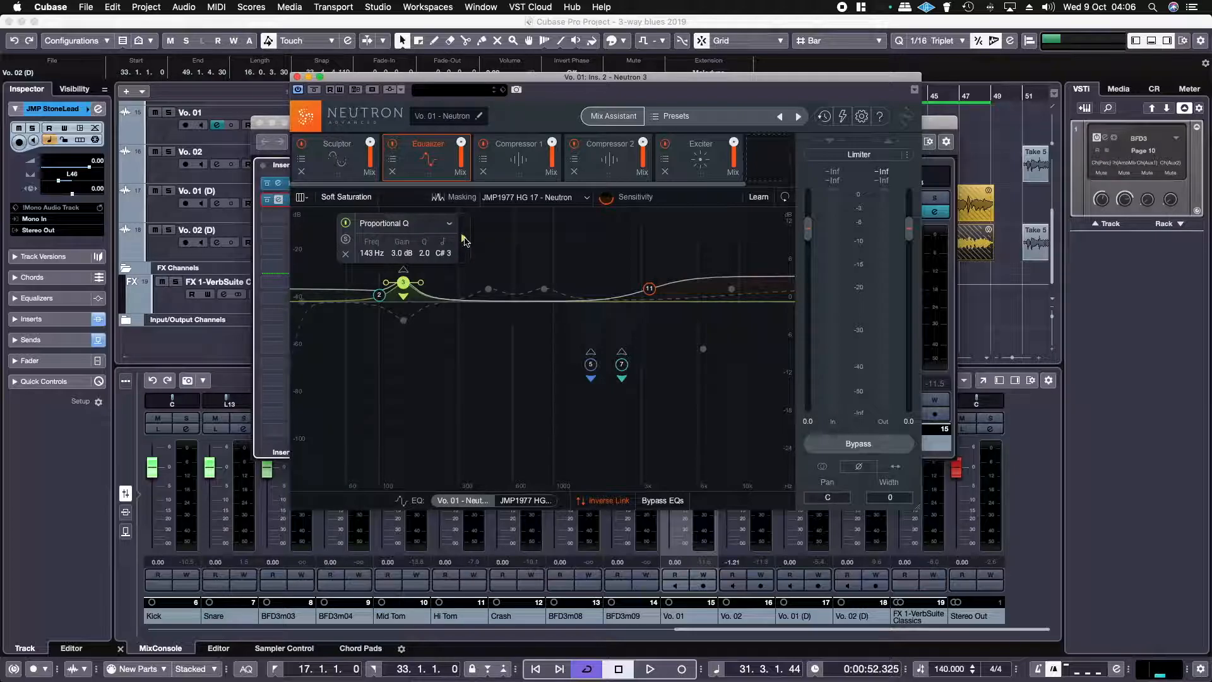
click(463, 239)
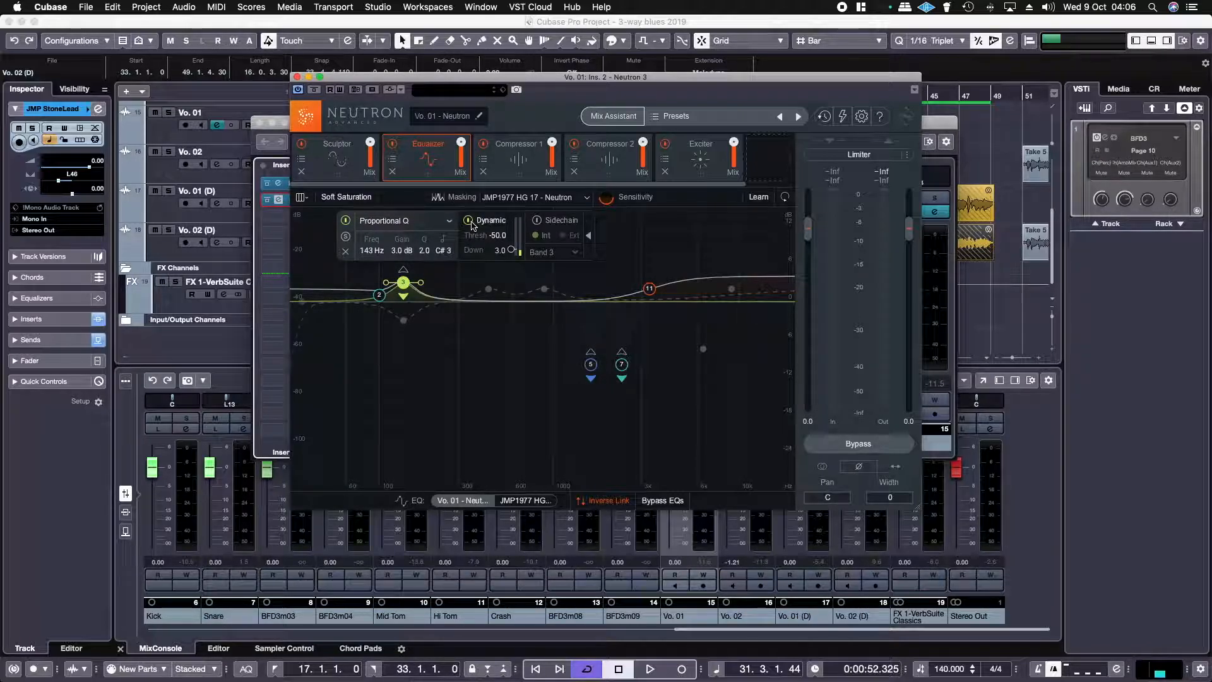
click(381, 298)
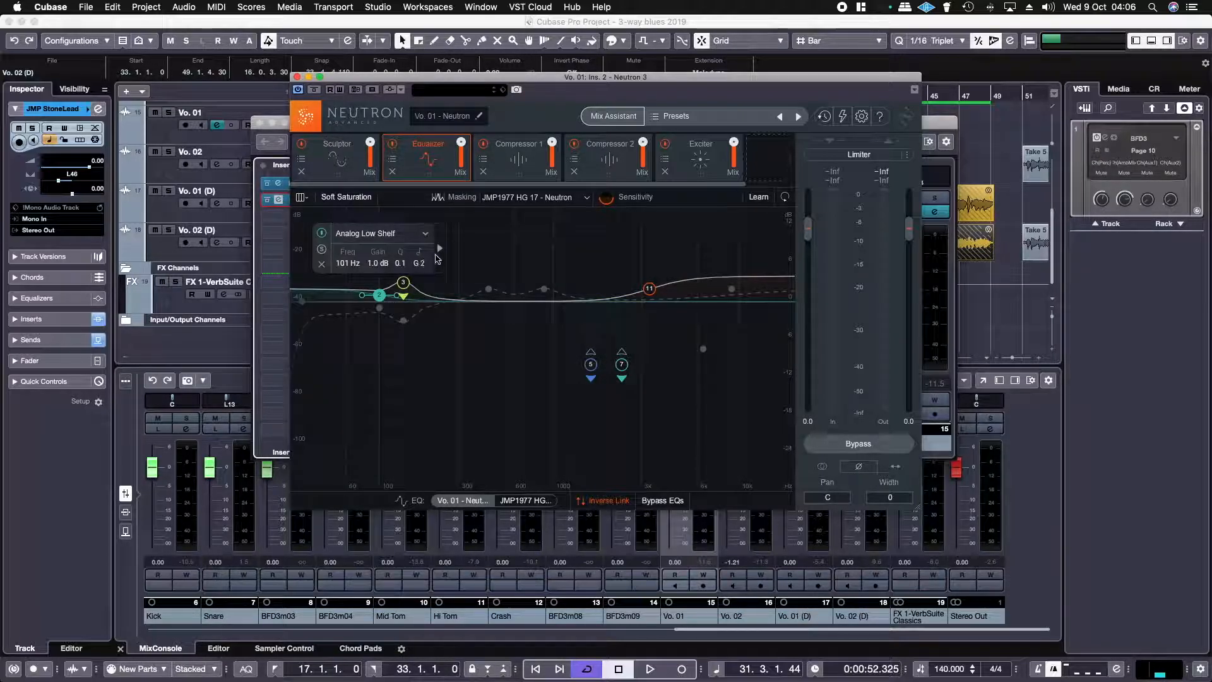
click(440, 252)
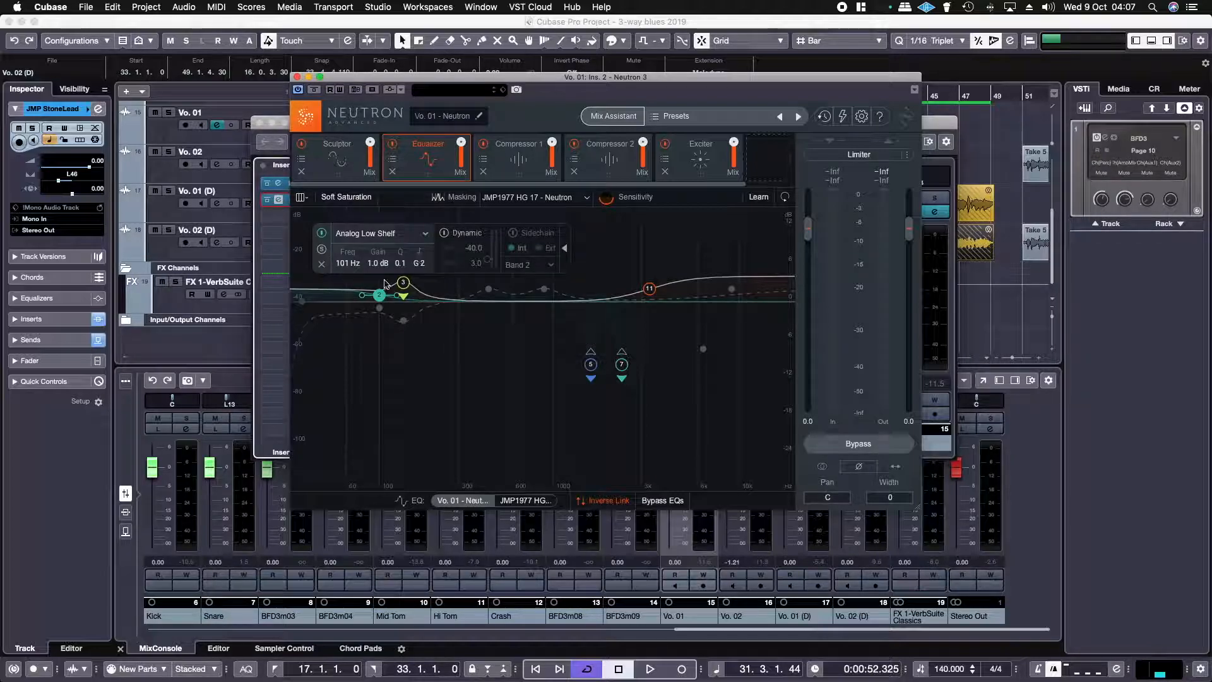
click(563, 248)
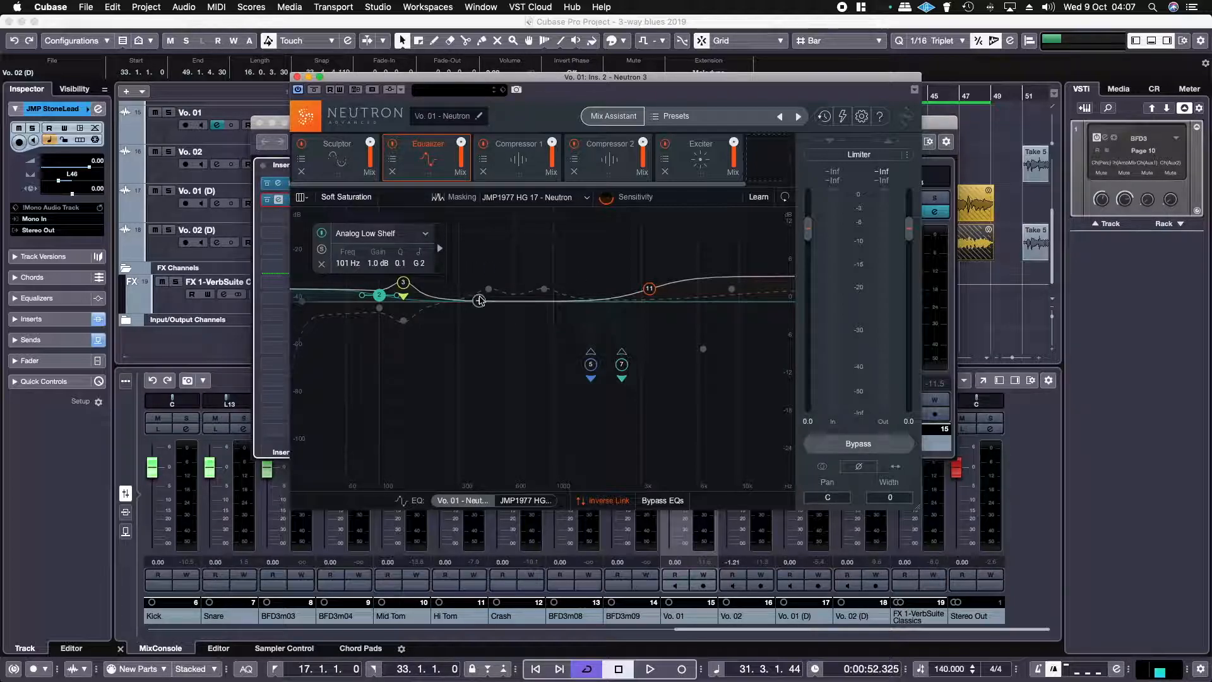
click(297, 77)
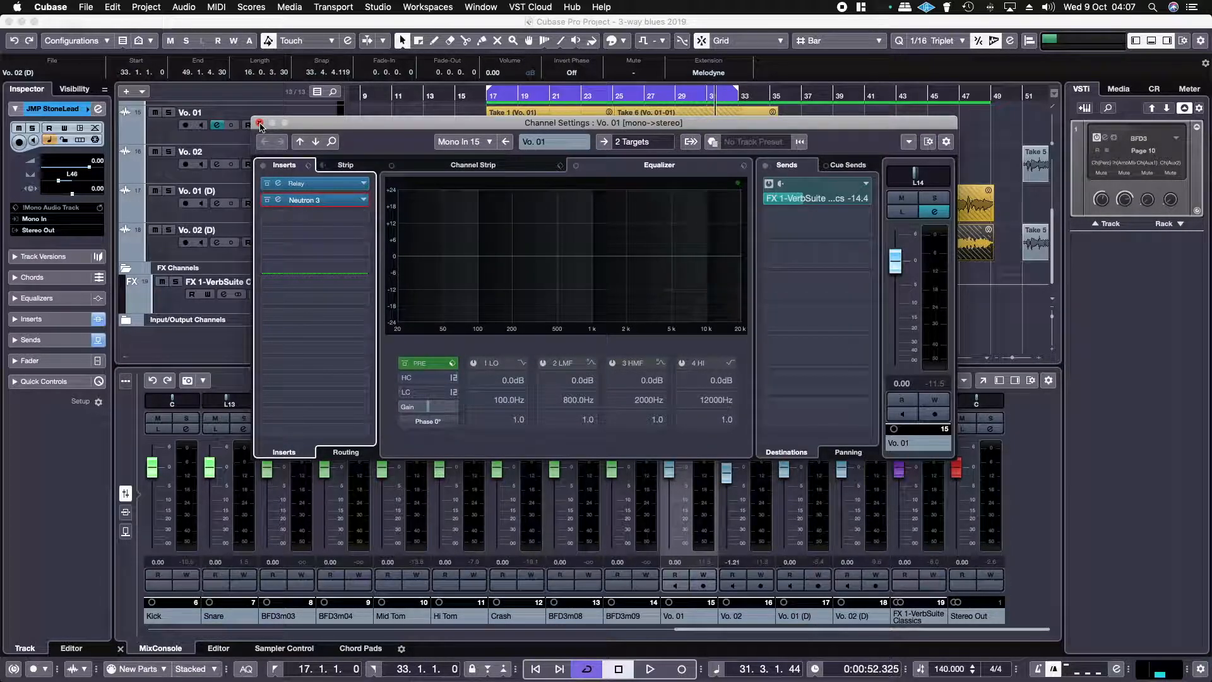
click(259, 124)
Start playback and open the Neutron 3 Equalizer module on the Vo. 02 channel
key(space)
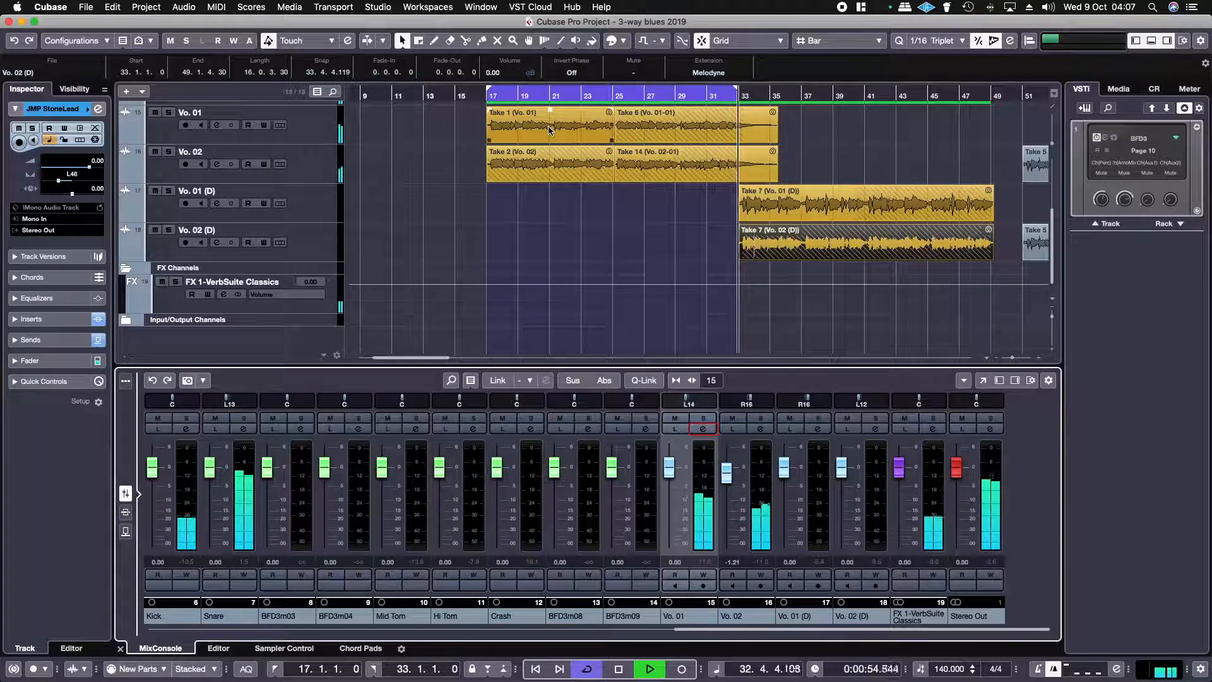
click(586, 165)
click(760, 430)
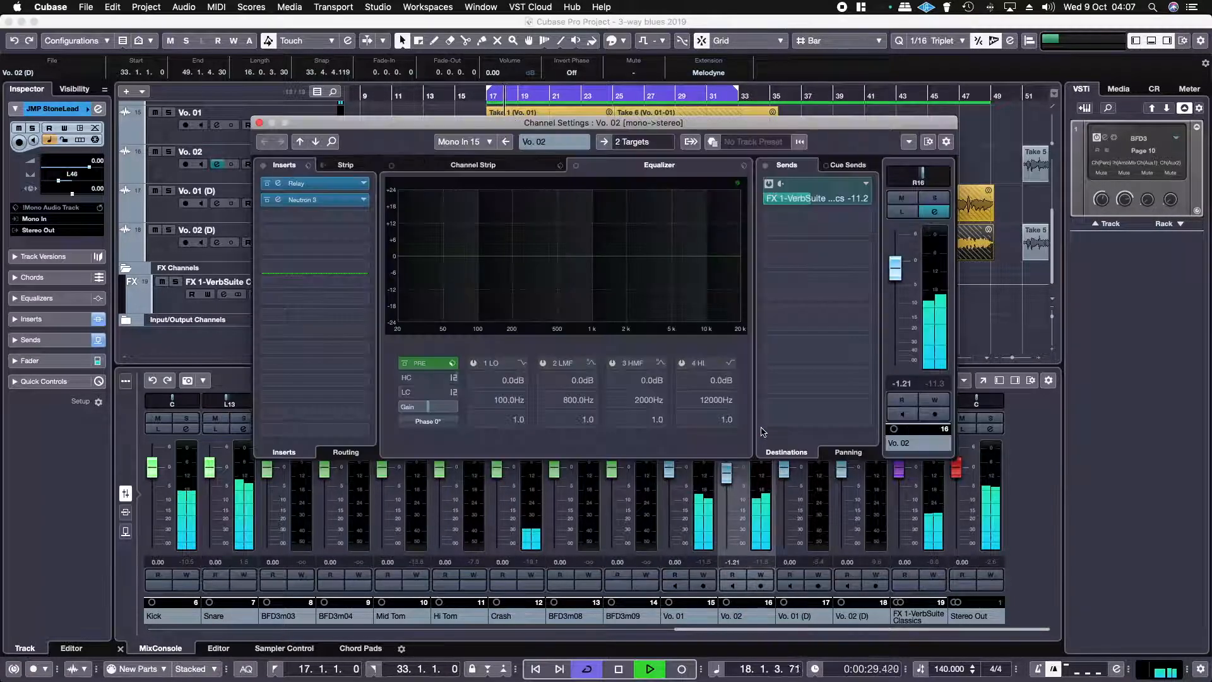
click(297, 199)
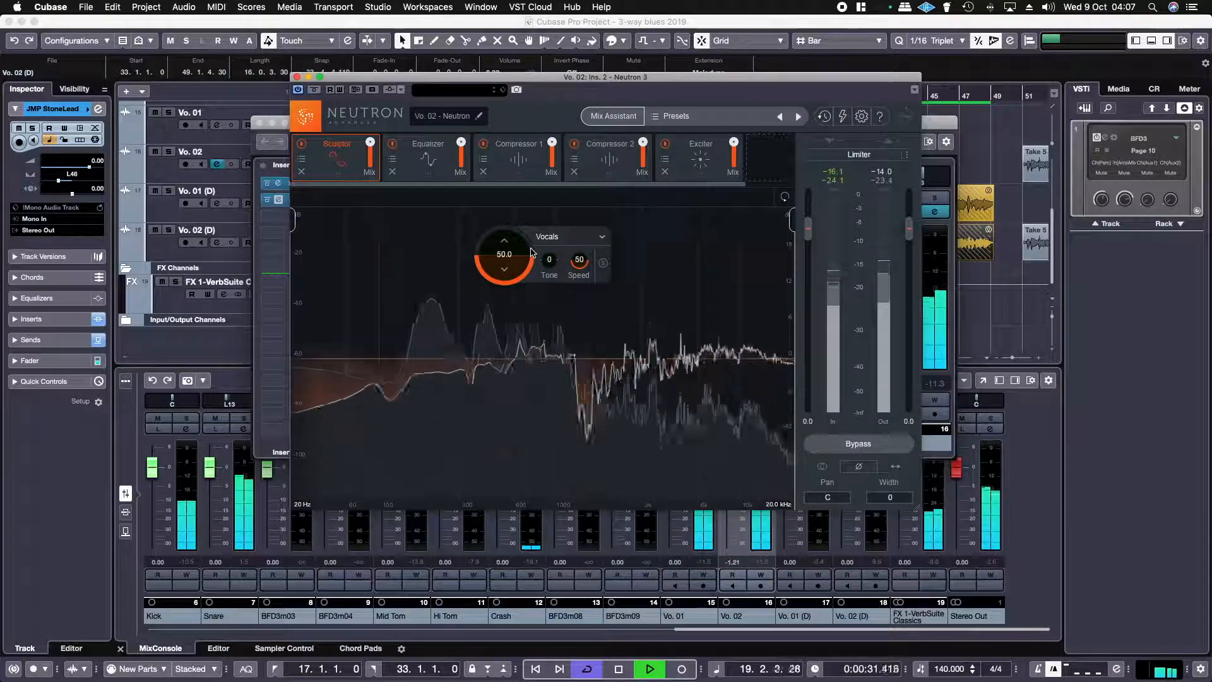
click(428, 157)
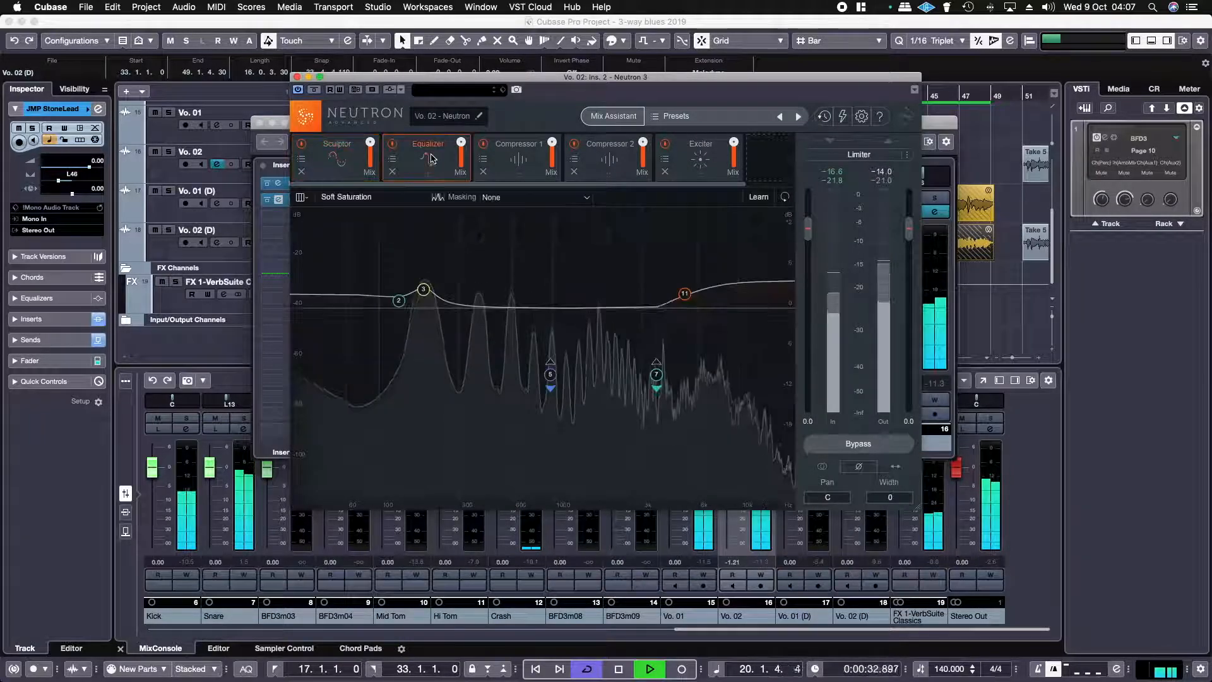
Set the masking comparison of the Vo. 02 equalizer to JMP1977 MR 04 - Neutron
click(505, 197)
scroll(536, 358, down, 1)
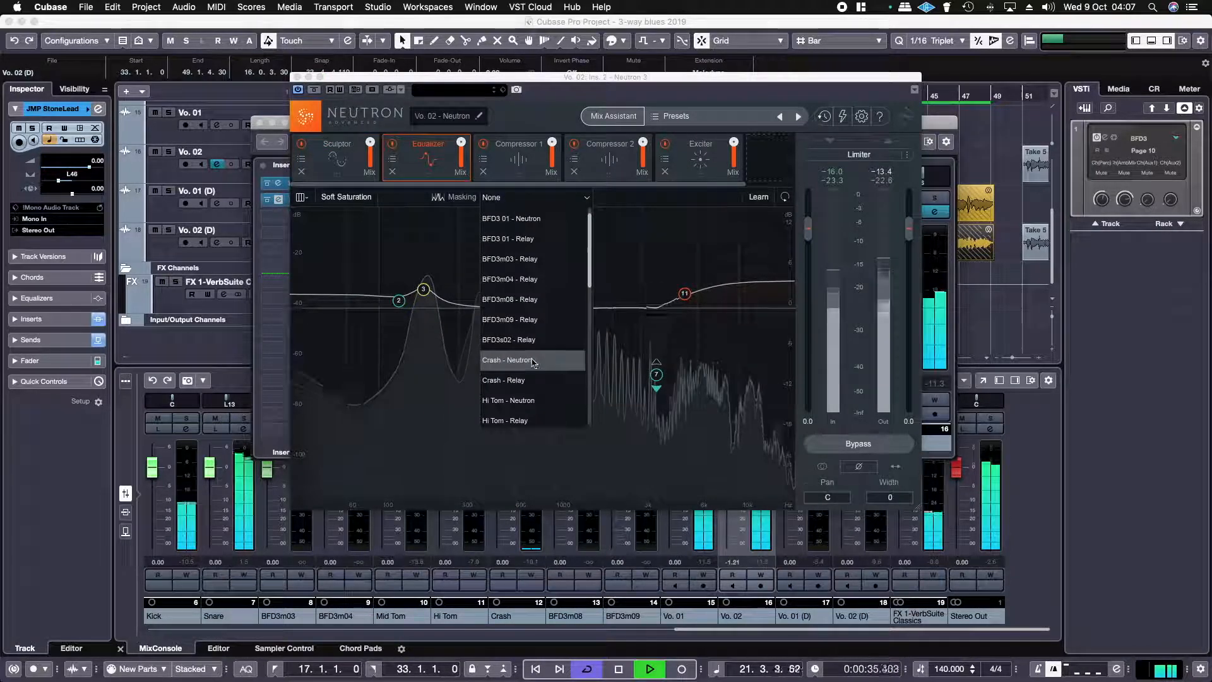
scroll(535, 358, down, 6)
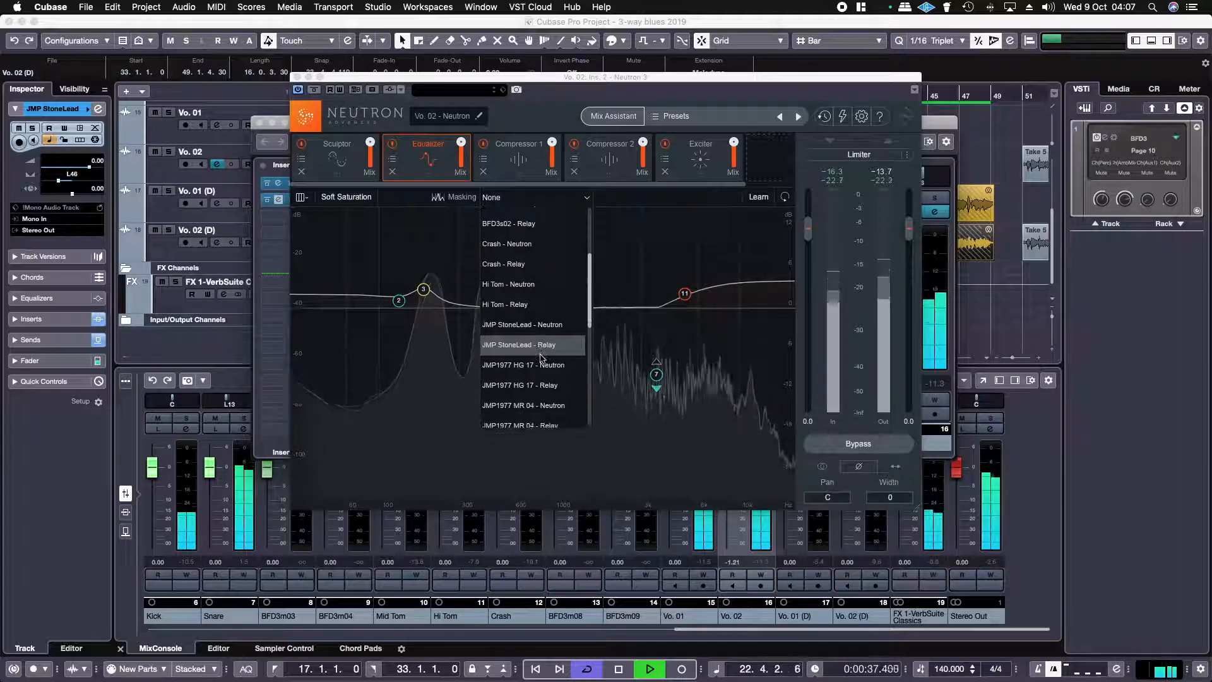
scroll(540, 357, down, 6)
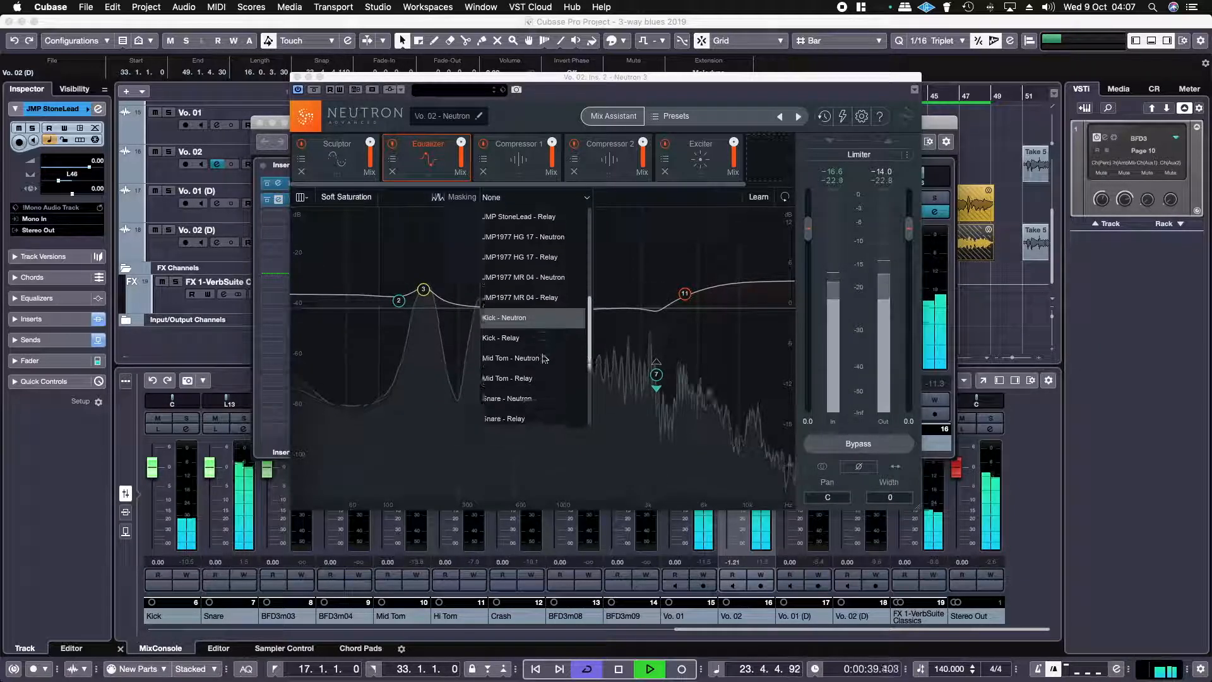
scroll(543, 359, down, 5)
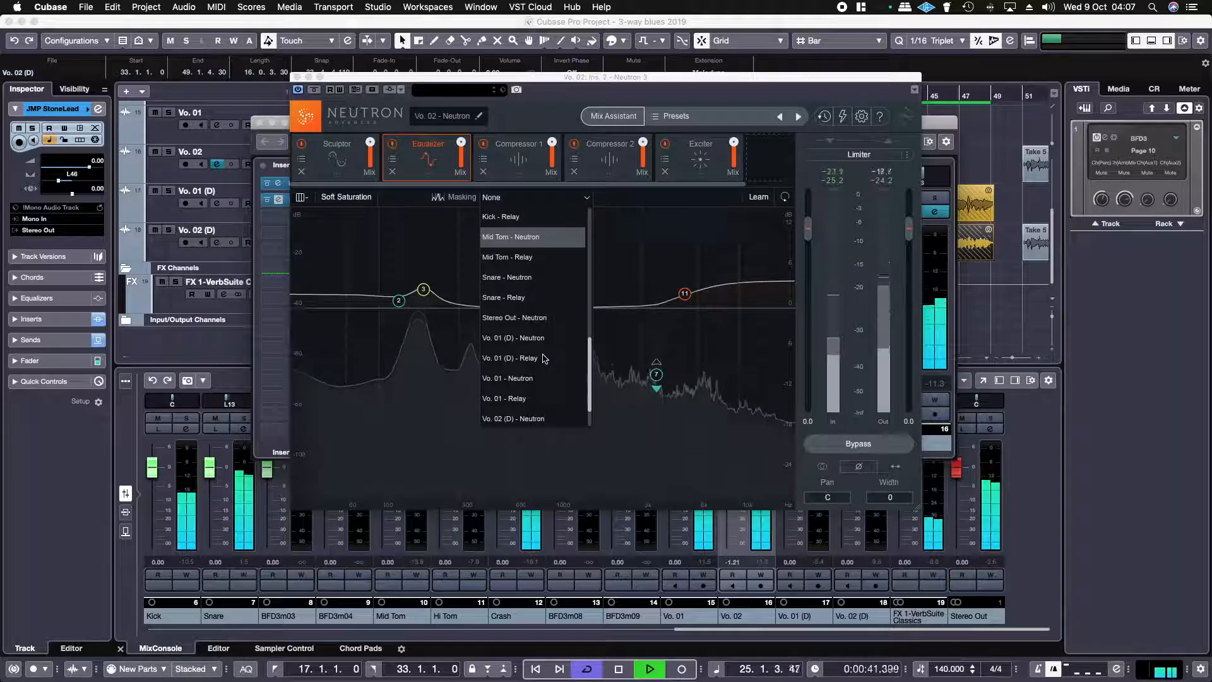
scroll(543, 358, up, 6)
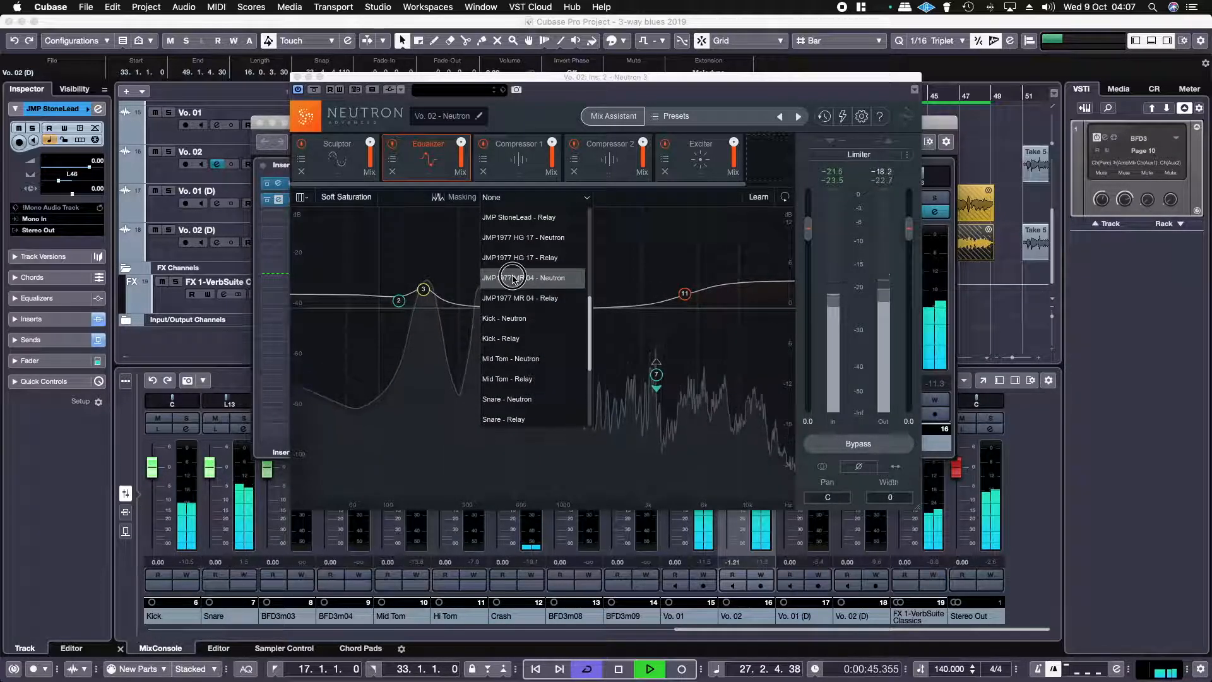
click(512, 278)
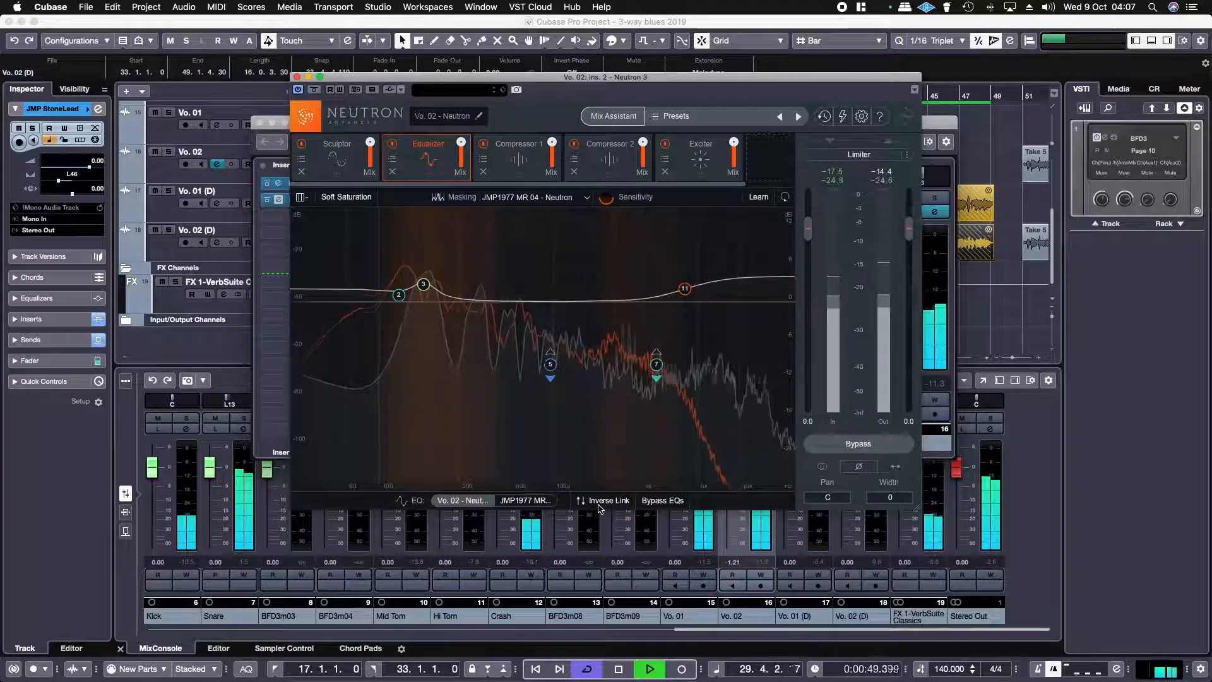
Enable Inverse Link, set Vo. 02's band 3 to a dynamic 194 Hz boost of 3.2 dB, and close the plug-in and channel settings
click(426, 287)
drag(426, 290, 429, 290)
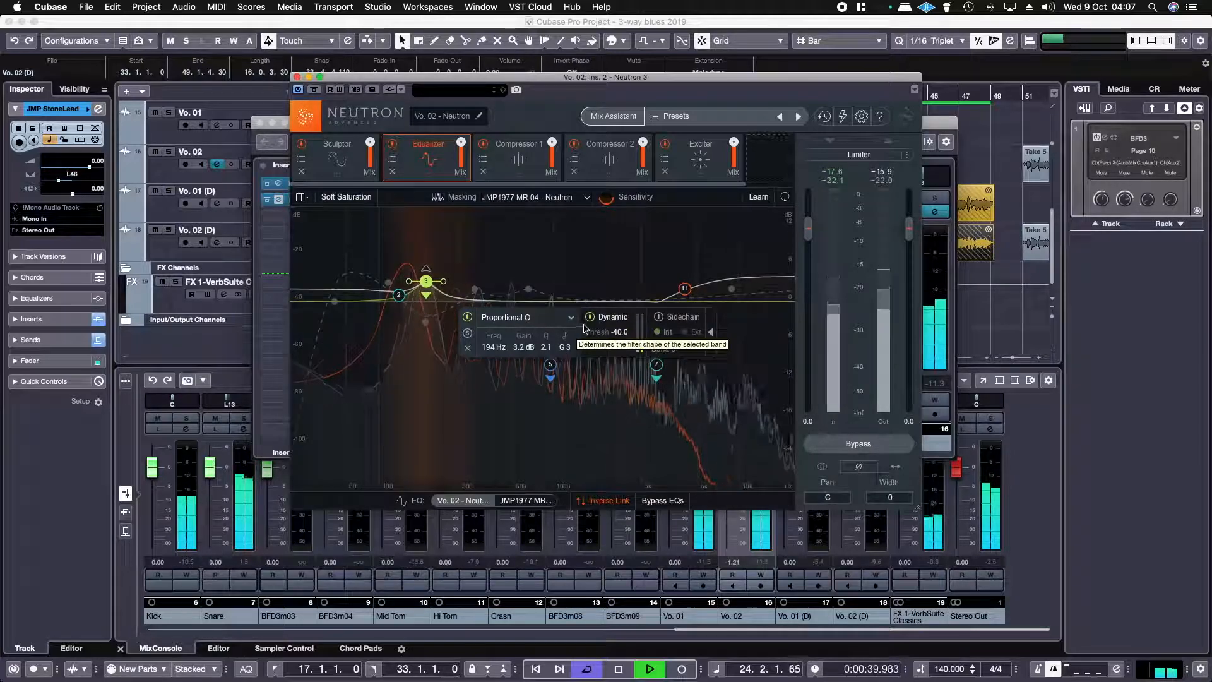
click(712, 333)
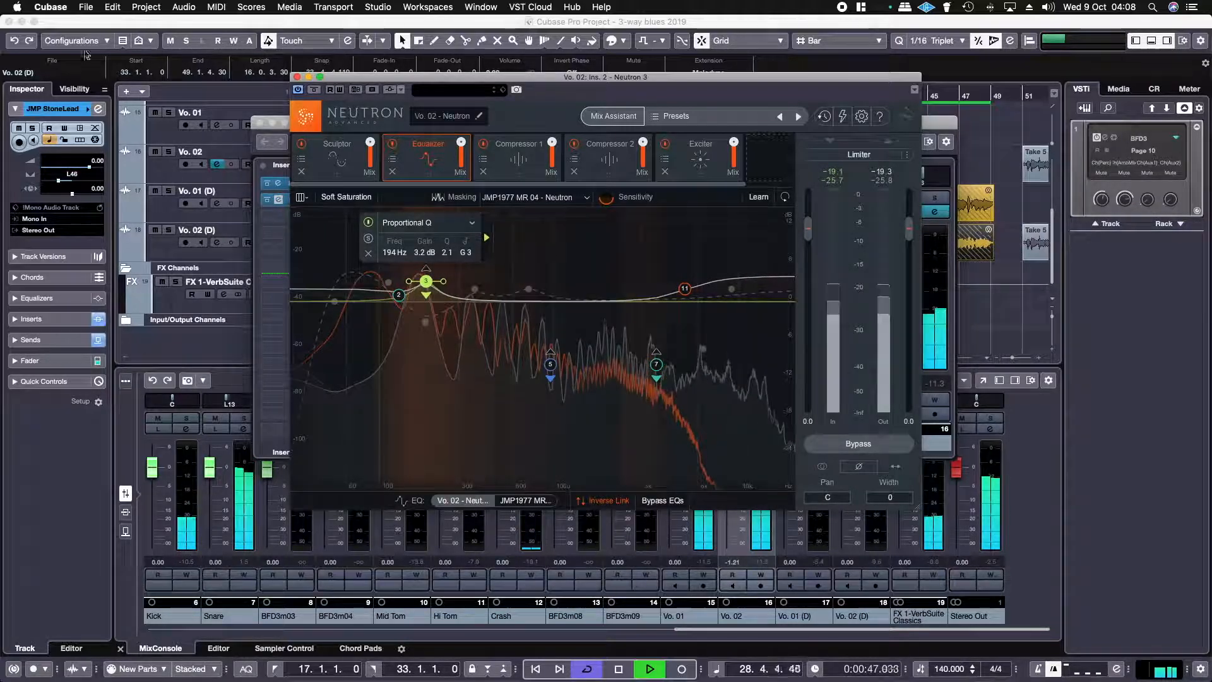
click(297, 77)
click(258, 122)
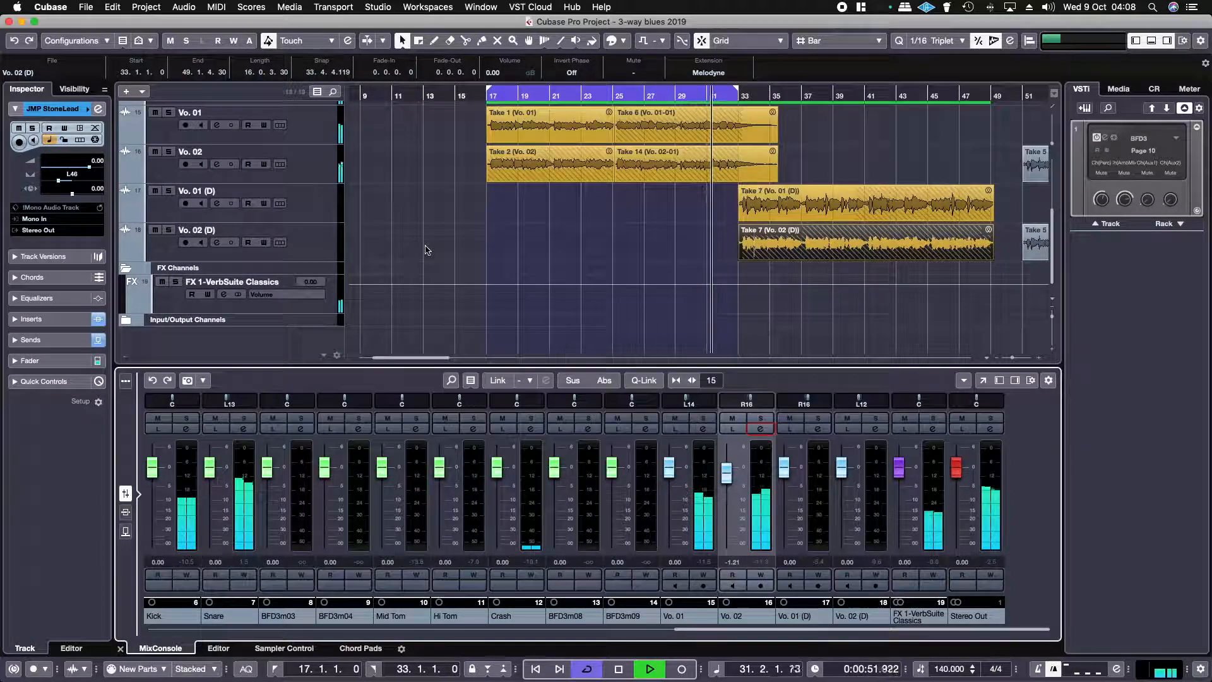
Switch off all four bands of the built-in channel equalizer on the Snare channel
click(244, 429)
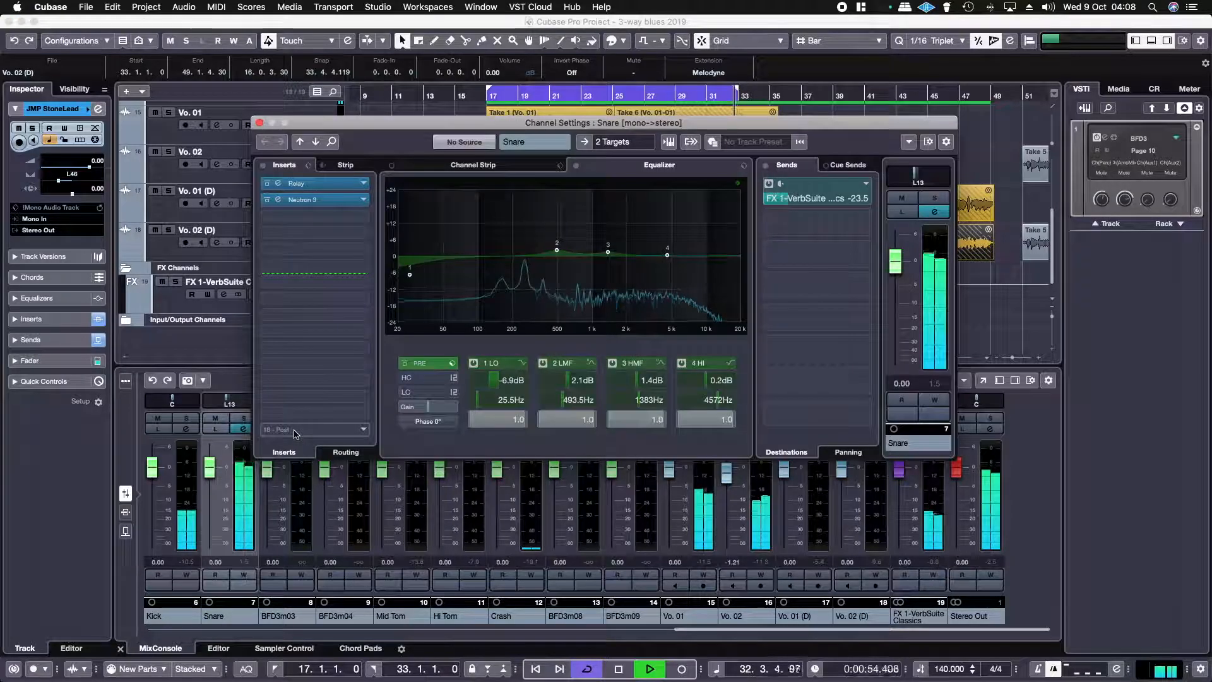
double_click(558, 252)
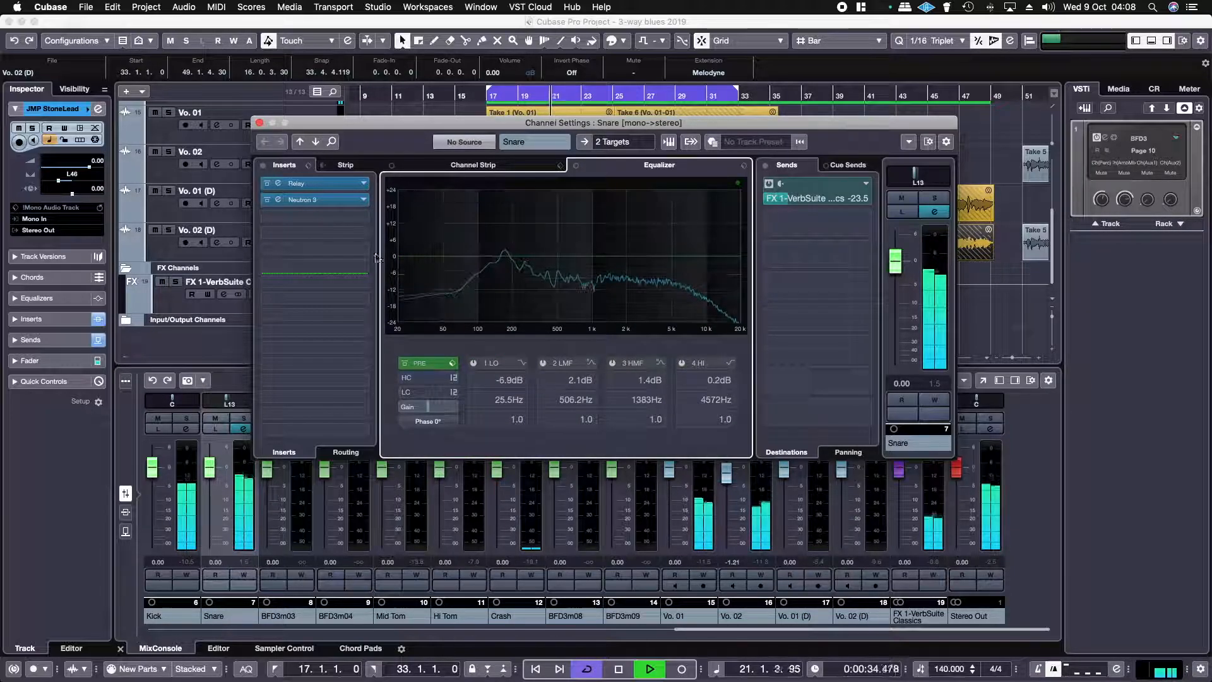
In the Snare's Neutron 3 equalizer, set band 7 to 1569 Hz with 2.0 dB and make band 5 a dynamic 2.6 dB boost at 508 Hz
click(318, 200)
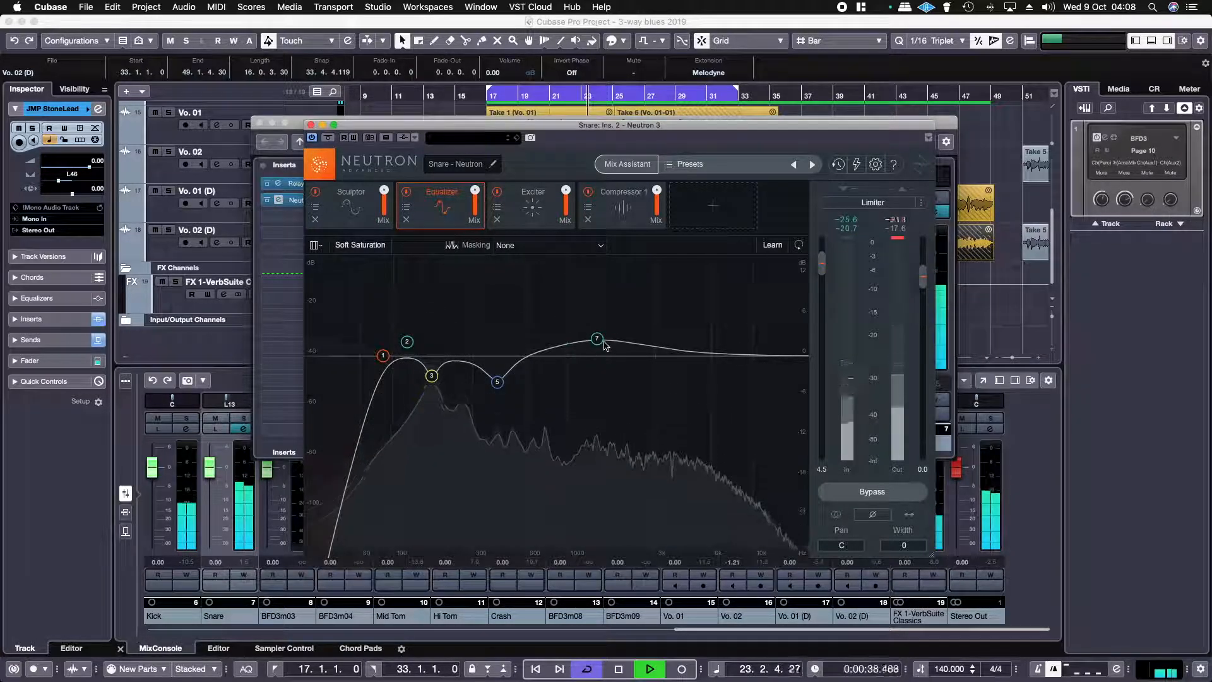
mouse_move(597, 340)
mouse_down()
mouse_move(578, 346)
mouse_move(567, 332)
mouse_move(571, 284)
mouse_move(650, 284)
mouse_move(654, 344)
mouse_move(604, 348)
mouse_up()
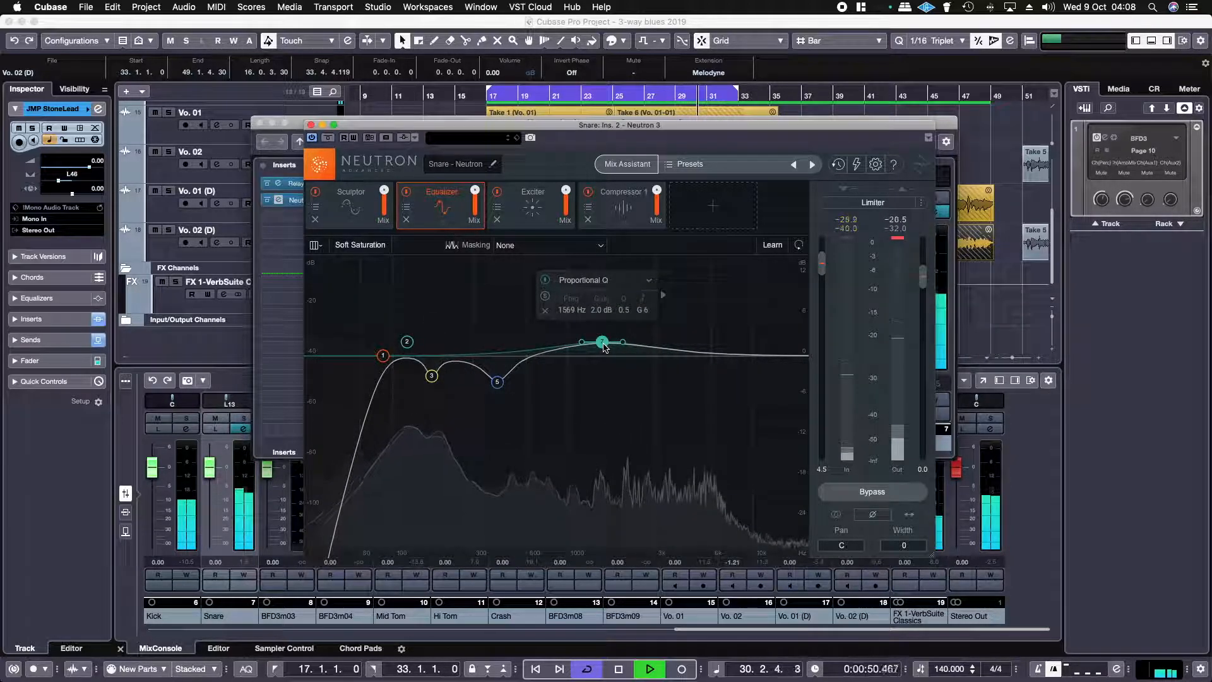
click(497, 383)
drag(498, 375, 515, 342)
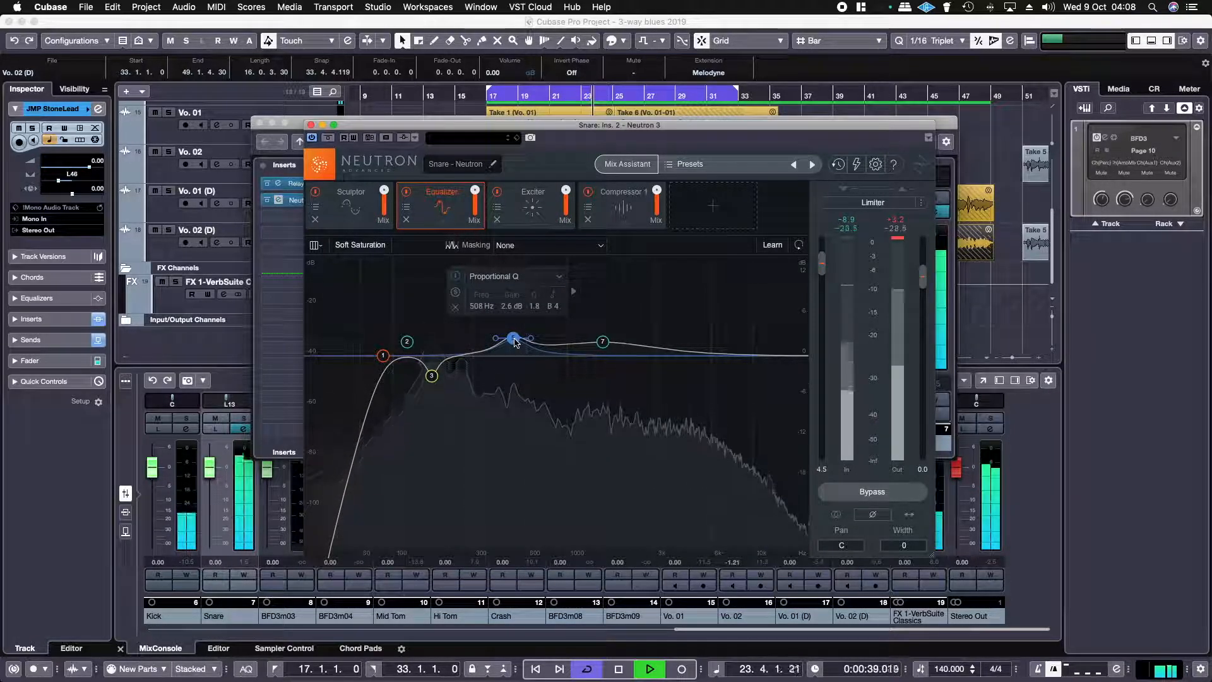
click(573, 291)
click(580, 278)
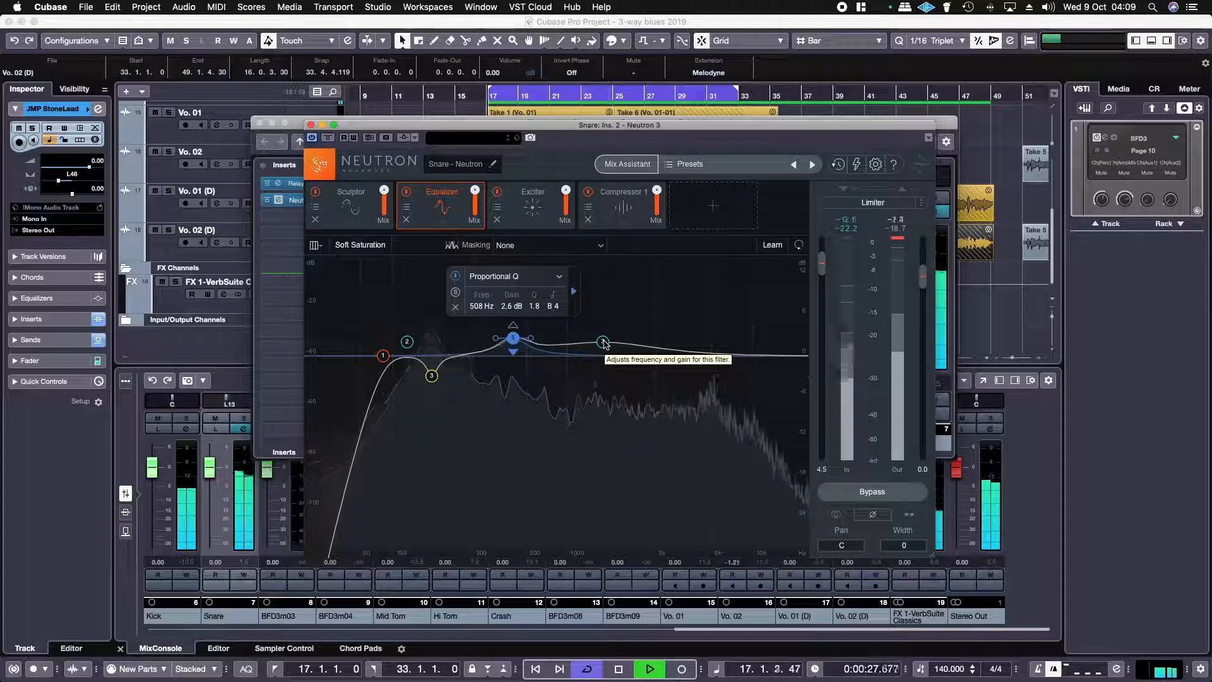
Set the Snare's masking comparison to JMP1977 MR 04 - Neutron, stop playback, and close Neutron 3 and the channel settings
click(553, 247)
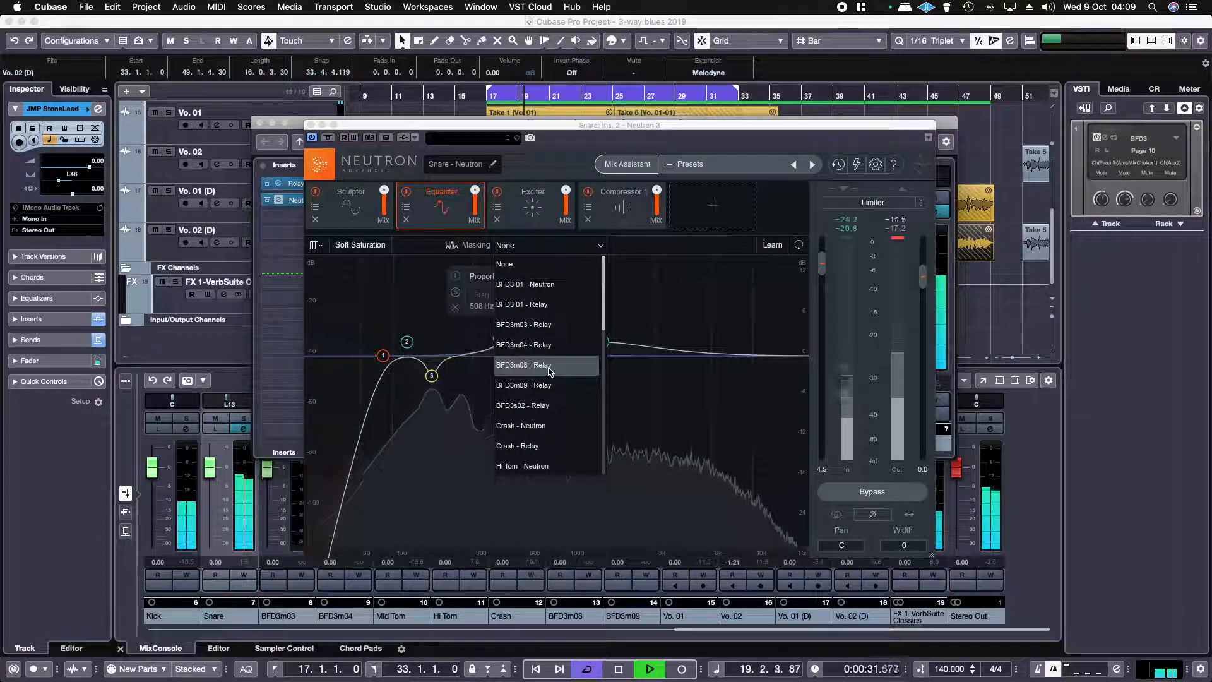
scroll(551, 373, down, 3)
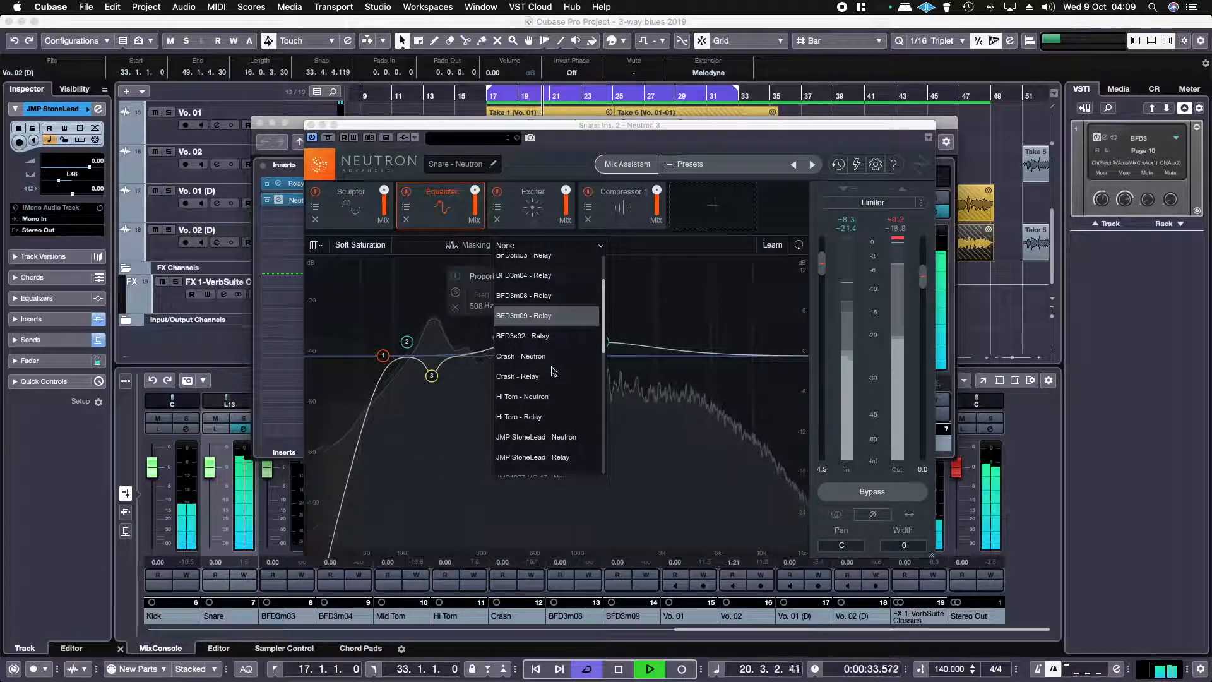
scroll(553, 371, down, 3)
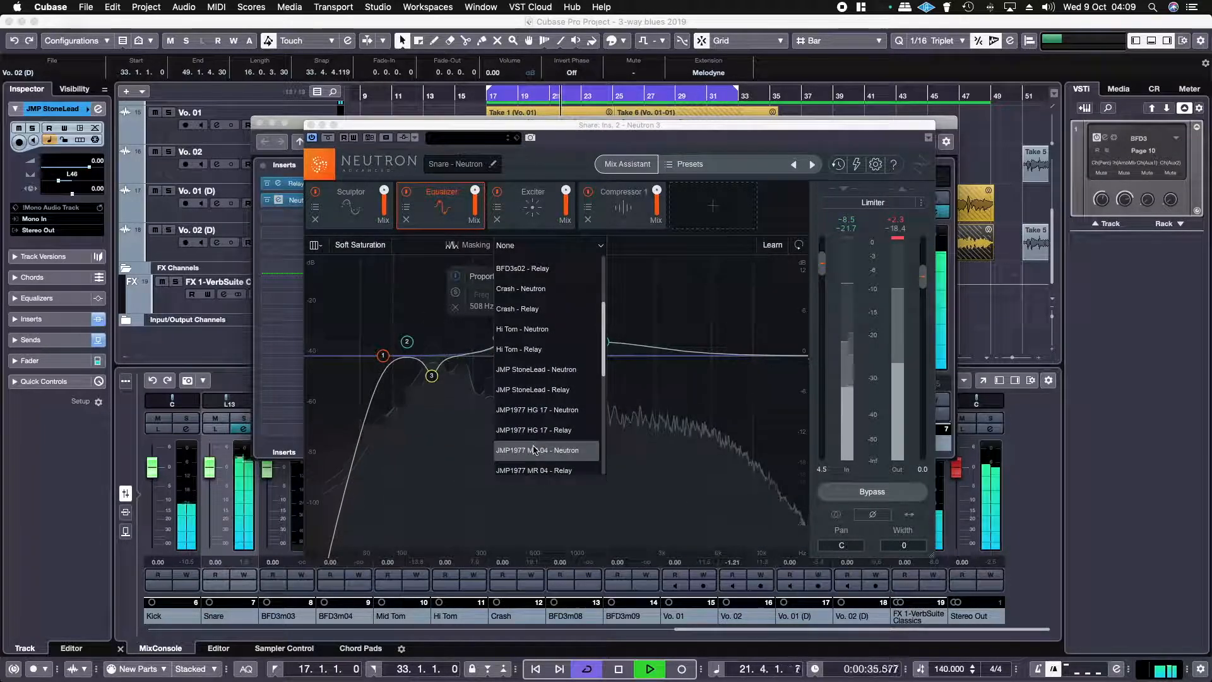
click(533, 449)
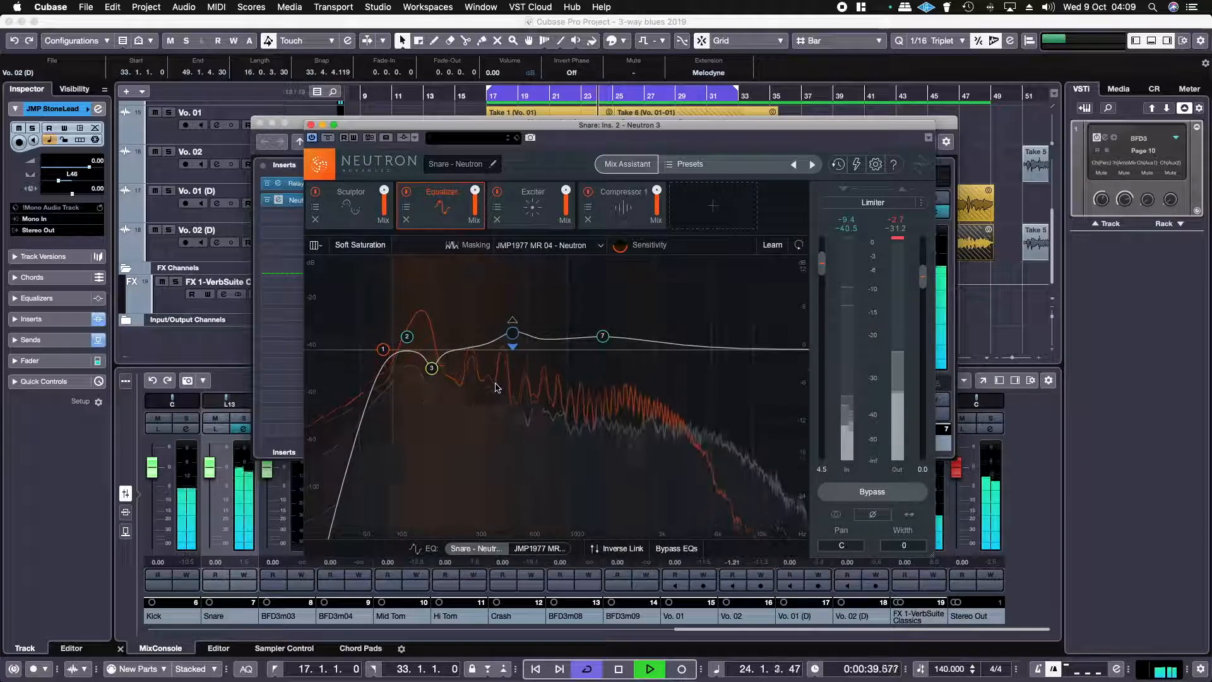
key(space)
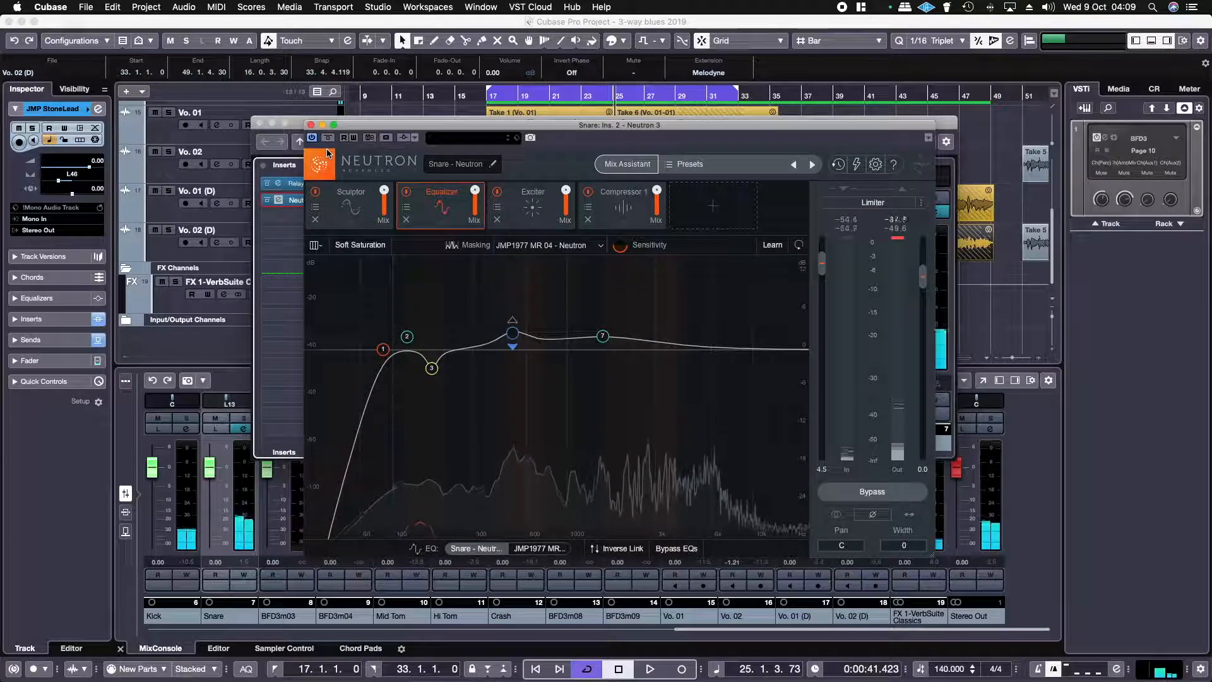
click(310, 125)
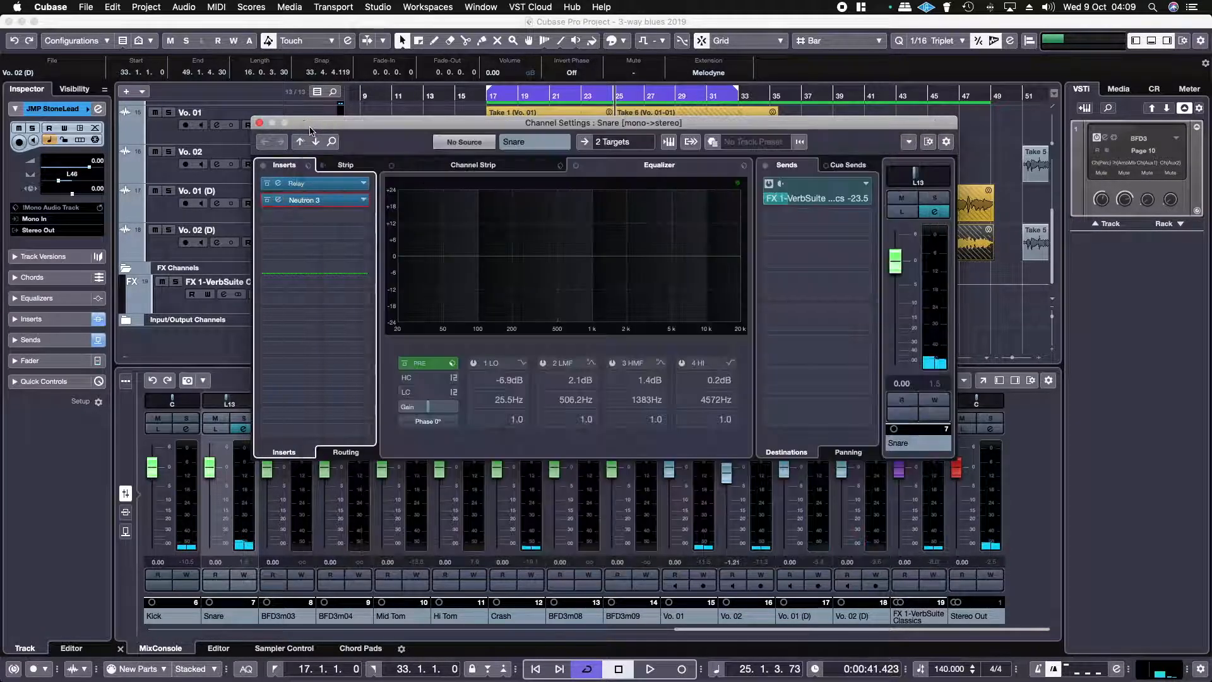
click(259, 123)
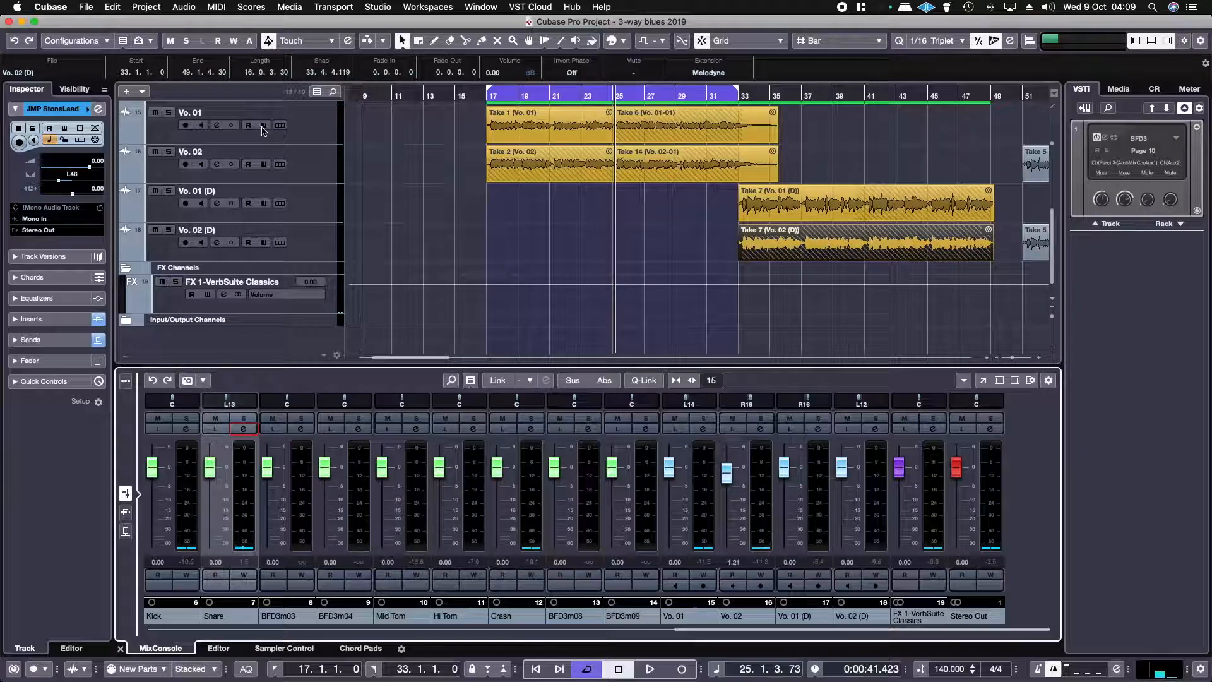
scroll(534, 189, up, 5)
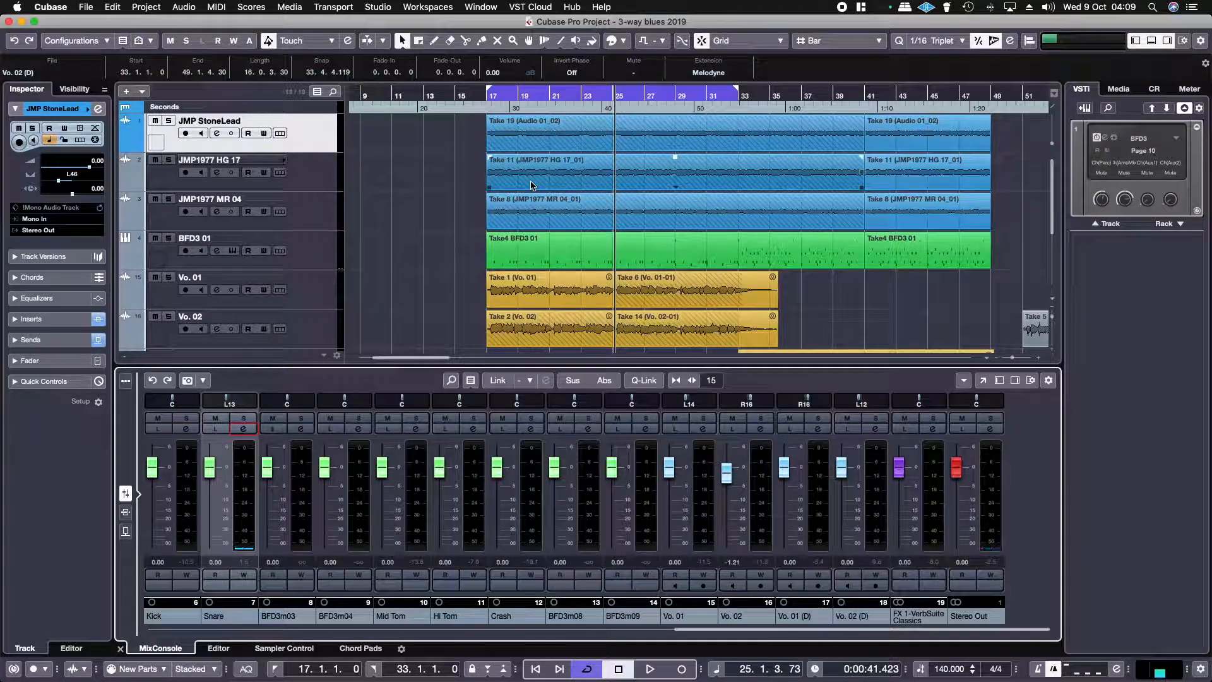
scroll(532, 186, right, 4)
scroll(532, 186, left, 5)
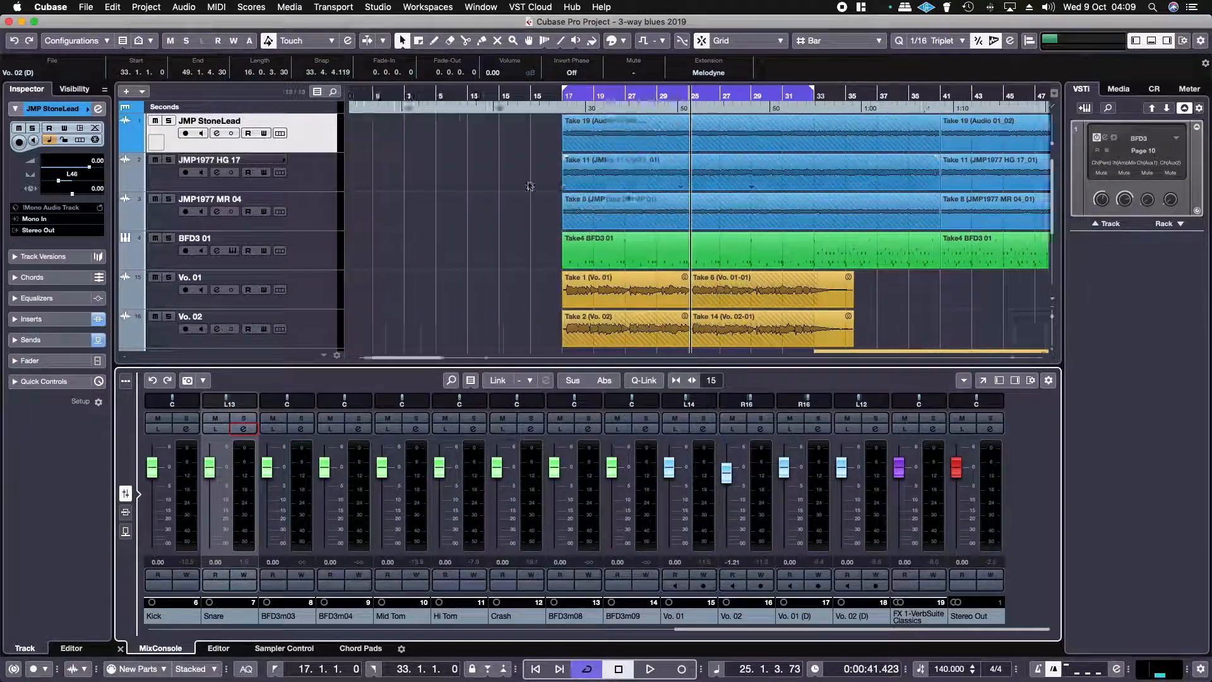
scroll(529, 184, right, 3)
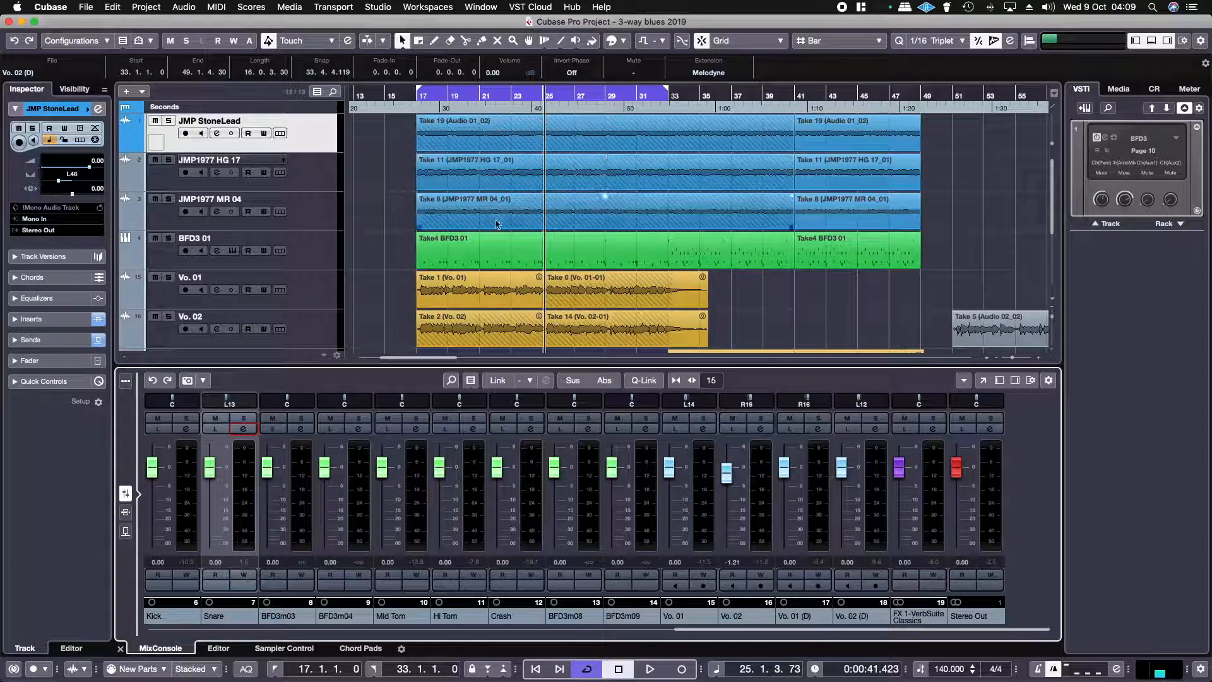